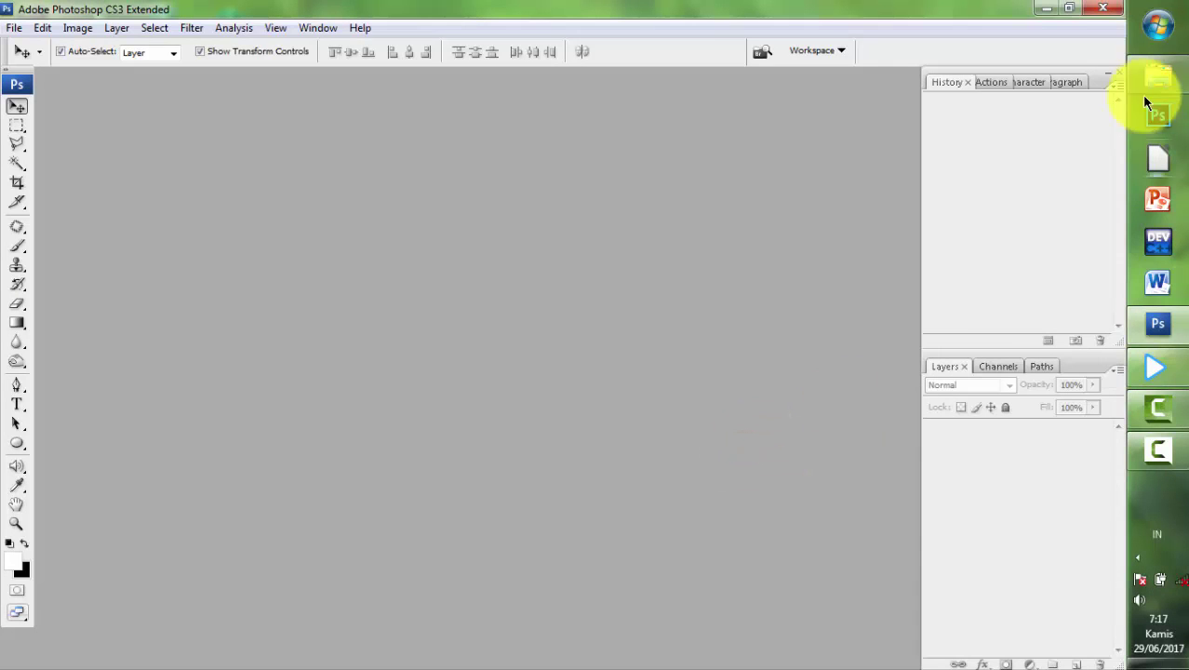
# - Drag the fos12 lens photo from the Minipeople folder over to Photoshop
pyautogui.click(1146, 80)
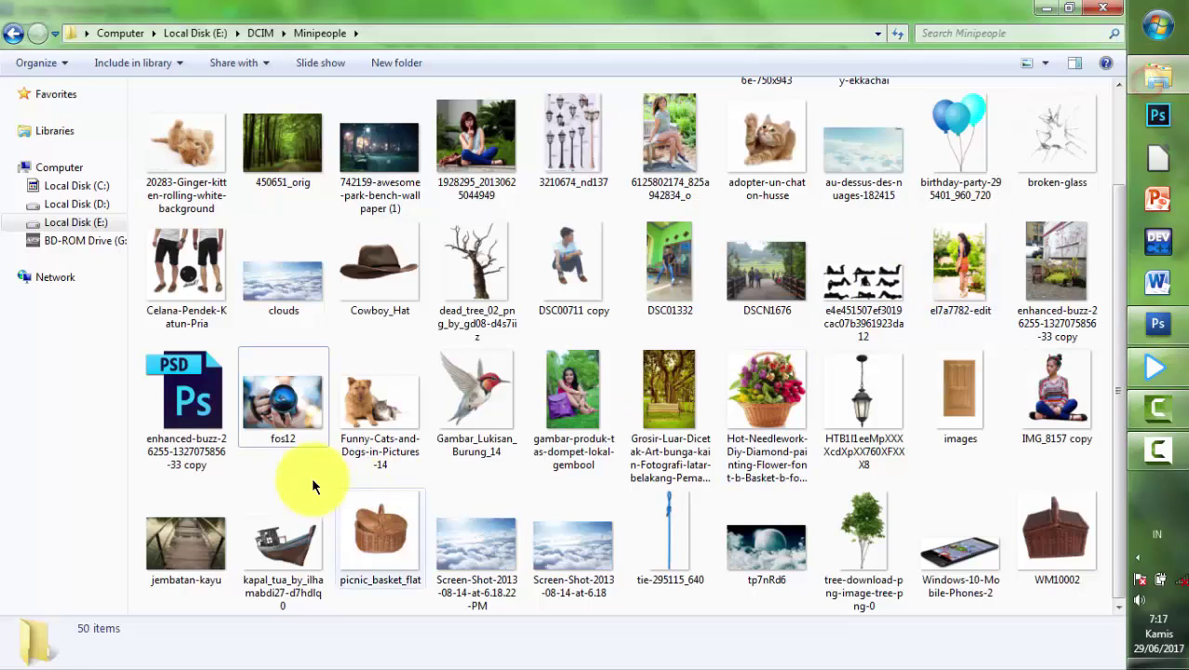
pyautogui.moveTo(283, 396)
pyautogui.mouseDown()
pyautogui.moveTo(636, 437)
pyautogui.moveTo(580, 341)
pyautogui.moveTo(549, 342)
pyautogui.mouseUp()
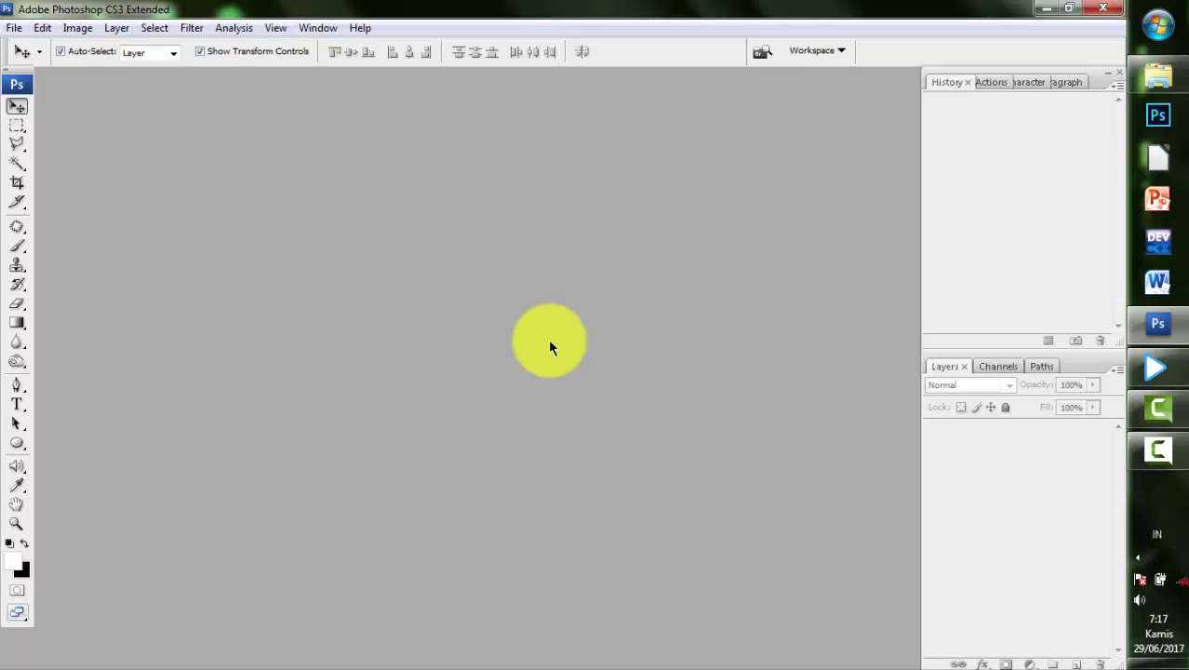
# - Open broken-glass.png in Photoshop alongside the fos12.jpg lens photo
pyautogui.scroll(1, 762, 345)
pyautogui.scroll(2, 762, 345)
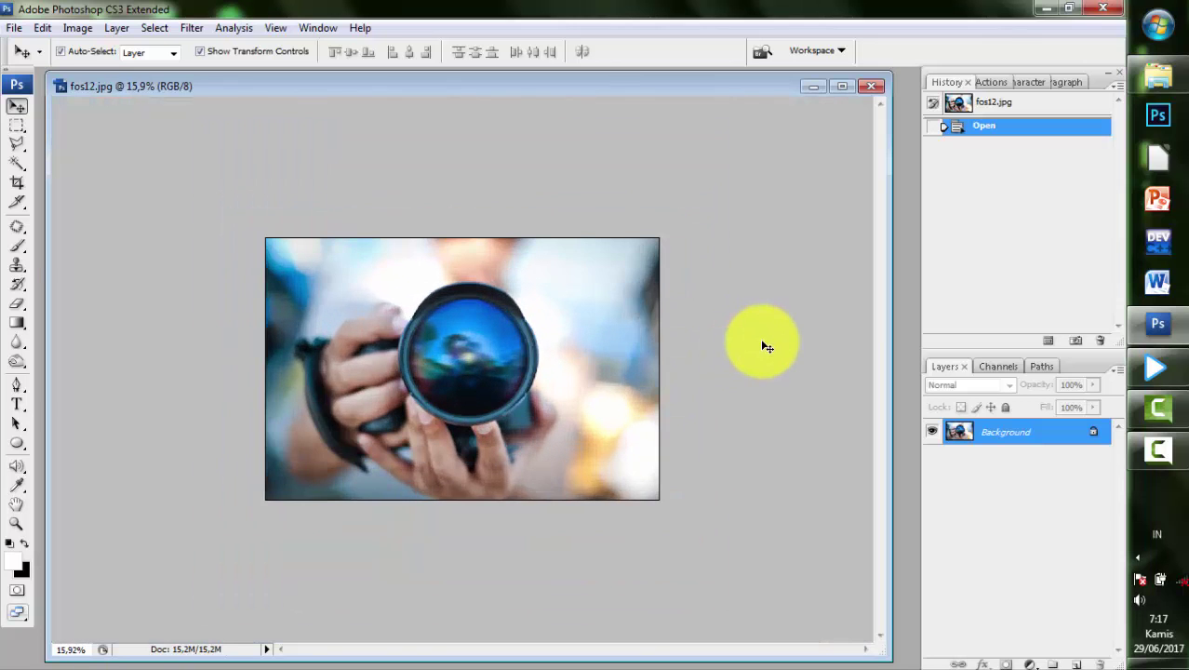
pyautogui.scroll(1, 762, 345)
pyautogui.scroll(1, 796, 346)
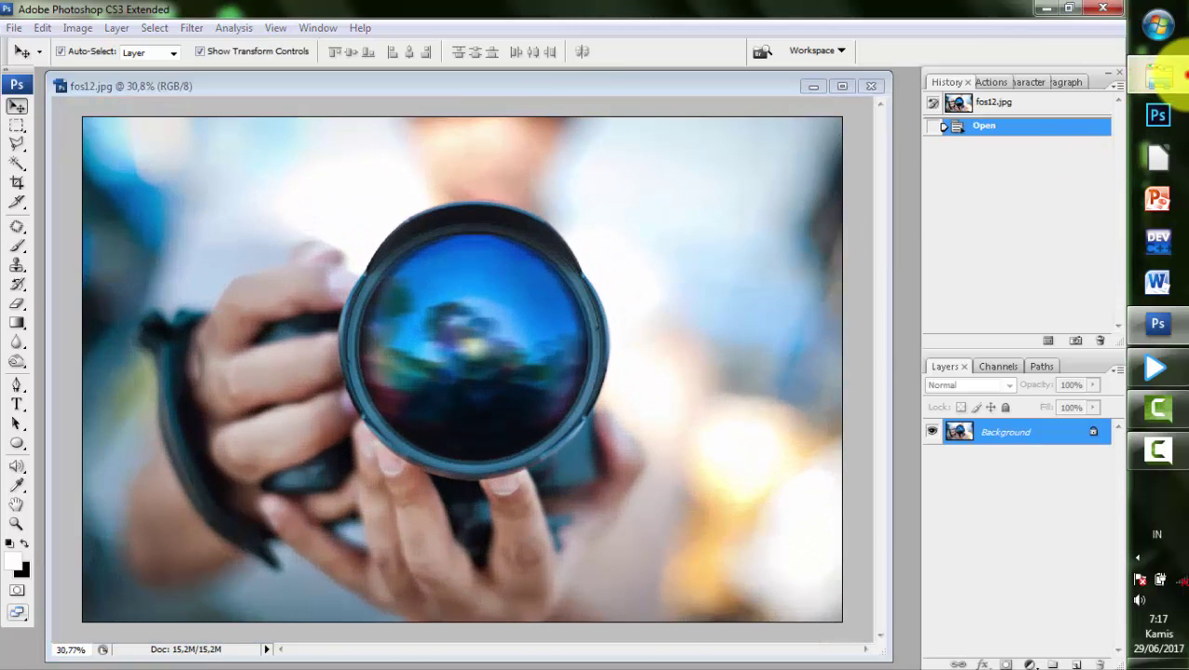
pyautogui.click(1158, 73)
pyautogui.moveTo(1049, 158)
pyautogui.mouseDown()
pyautogui.moveTo(1049, 277)
pyautogui.moveTo(977, 495)
pyautogui.mouseUp()
pyautogui.moveTo(912, 573); pyautogui.dragTo(912, 573)
# - Drag the broken-glass cracks into fos12.jpg as Layer 1
pyautogui.scroll(-1, 234, 283)
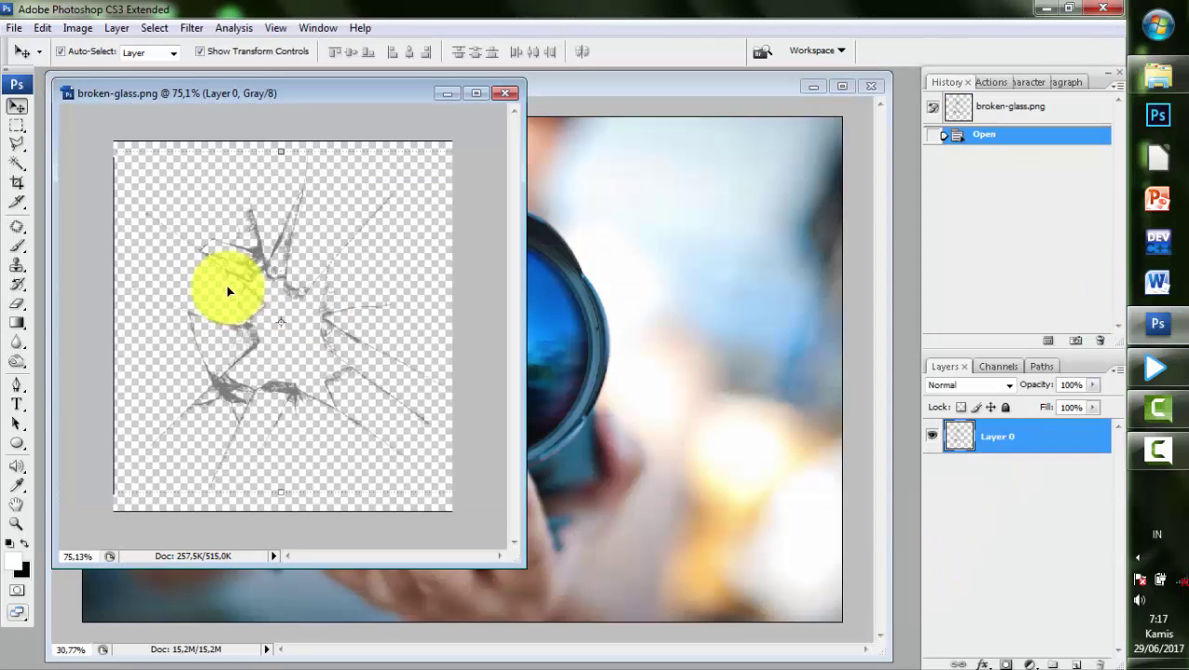
pyautogui.scroll(1, 278, 244)
pyautogui.scroll(1, 229, 260)
pyautogui.moveTo(245, 235); pyautogui.dragTo(571, 343)
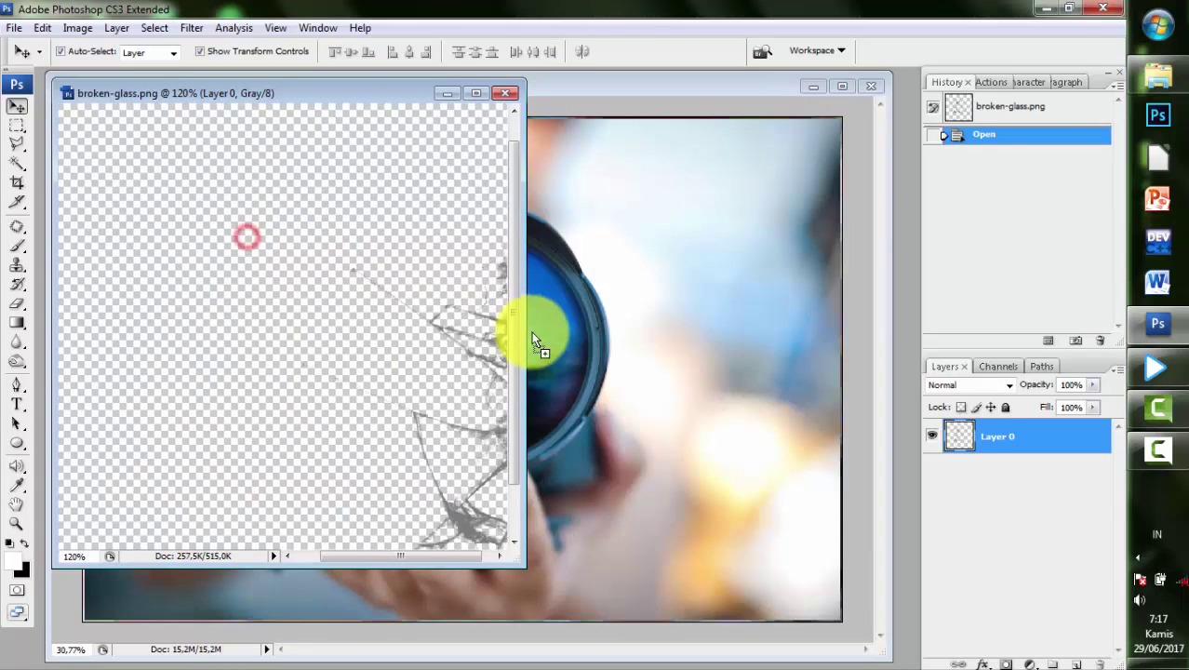
pyautogui.scroll(1, 587, 304)
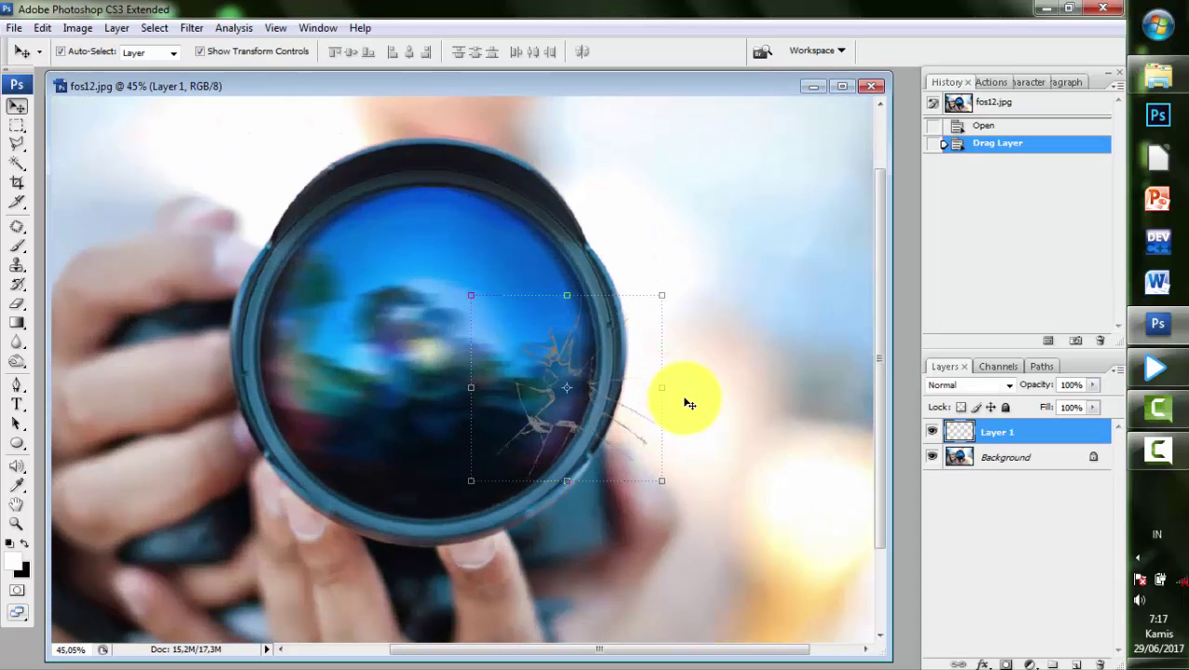
# - Free-transform Layer 1: tilt the cracks, move them onto the lens and enlarge them
pyautogui.hotkey('ctrl', 't')
pyautogui.moveTo(679, 371)
pyautogui.mouseDown()
pyautogui.moveTo(679, 357)
pyautogui.moveTo(444, 355)
pyautogui.moveTo(547, 471)
pyautogui.mouseUp()
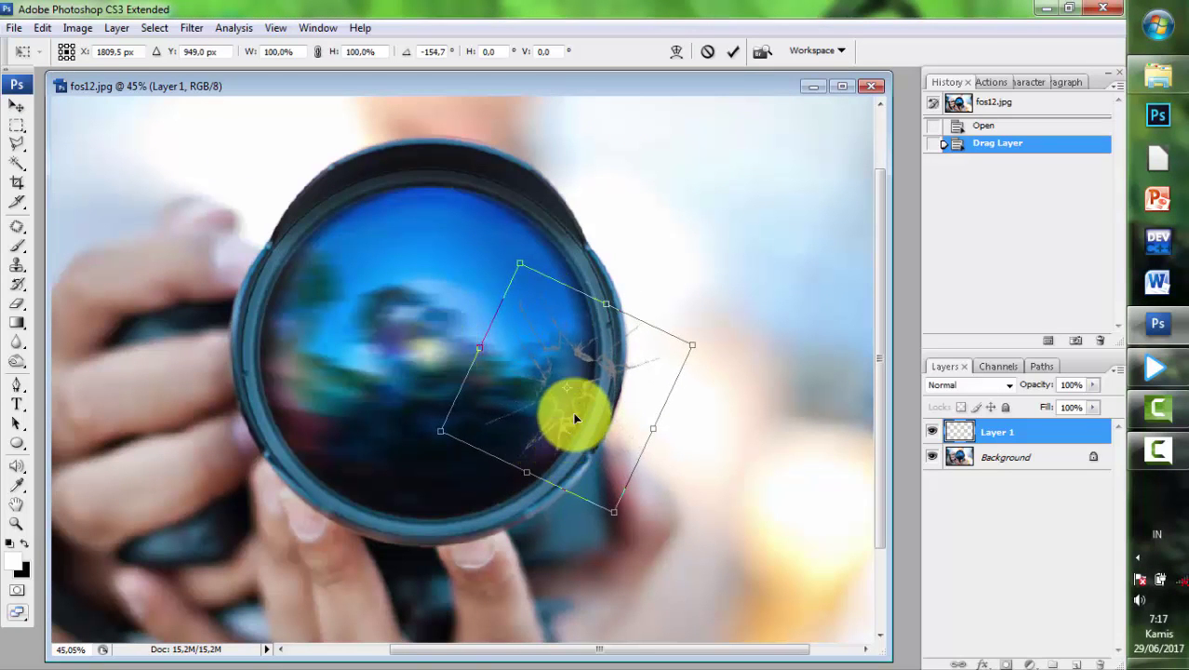
pyautogui.moveTo(574, 419); pyautogui.dragTo(302, 424)
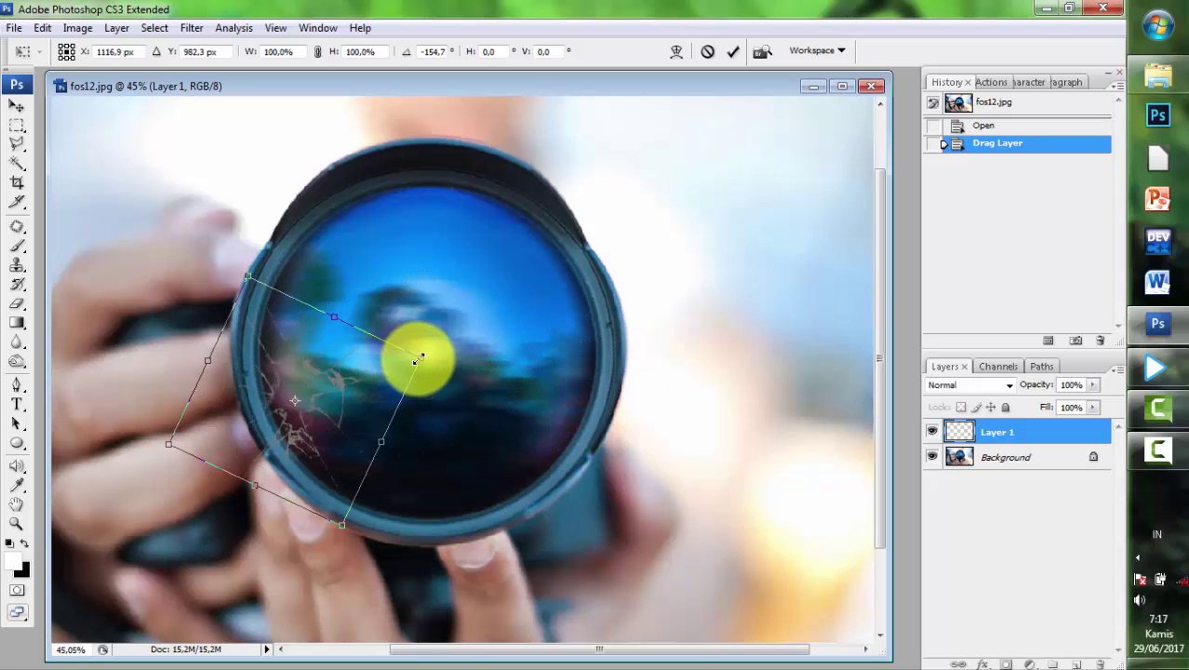
pyautogui.moveTo(419, 358); pyautogui.dragTo(727, 252)
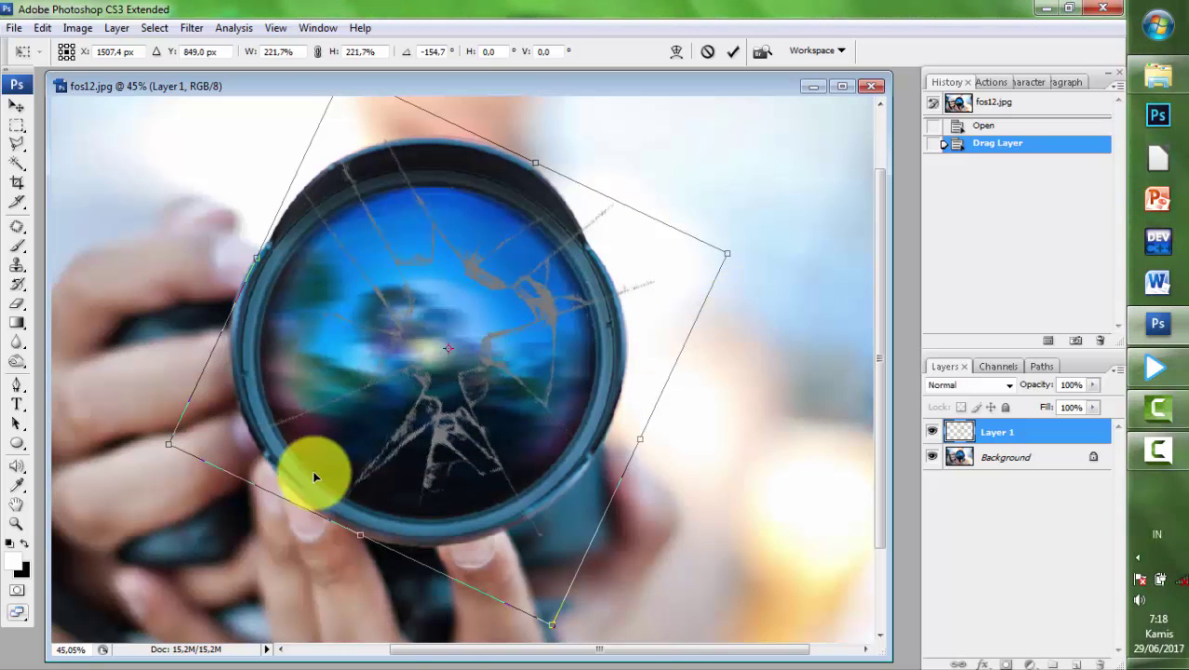
pyautogui.moveTo(173, 454); pyautogui.dragTo(87, 491)
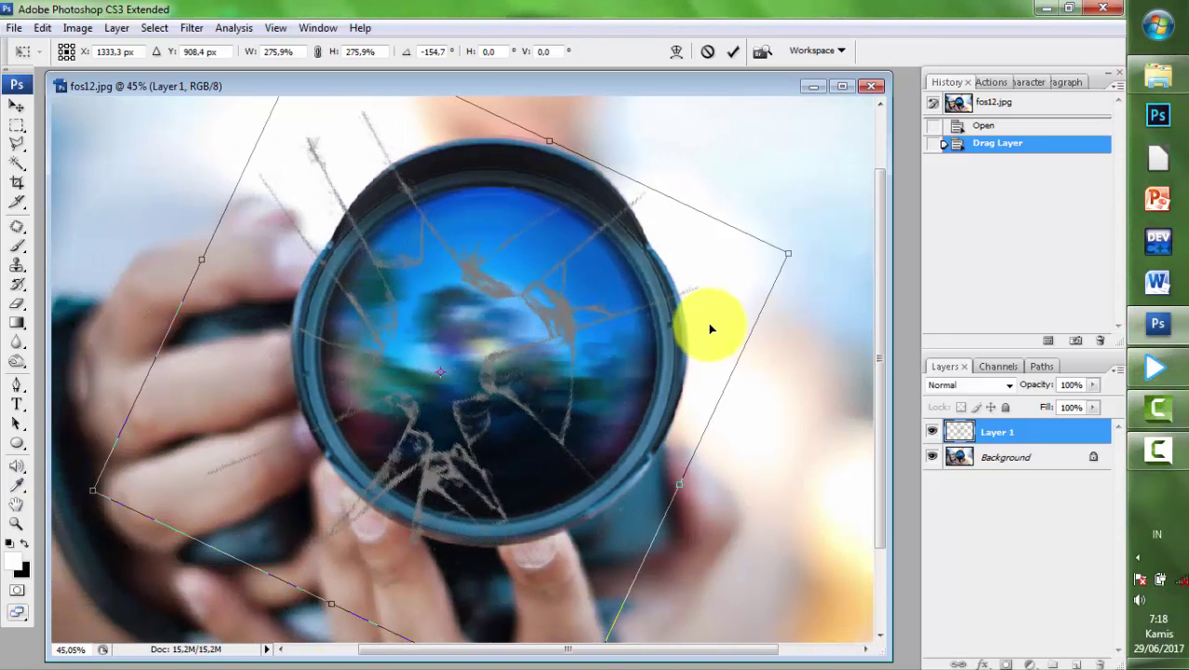
# - Fine-tune the cracks to 330% width, 300% height, −169.2° rotation, centred on the lens
pyautogui.hotkey('ctrl', '0')
pyautogui.moveTo(773, 263); pyautogui.dragTo(855, 246)
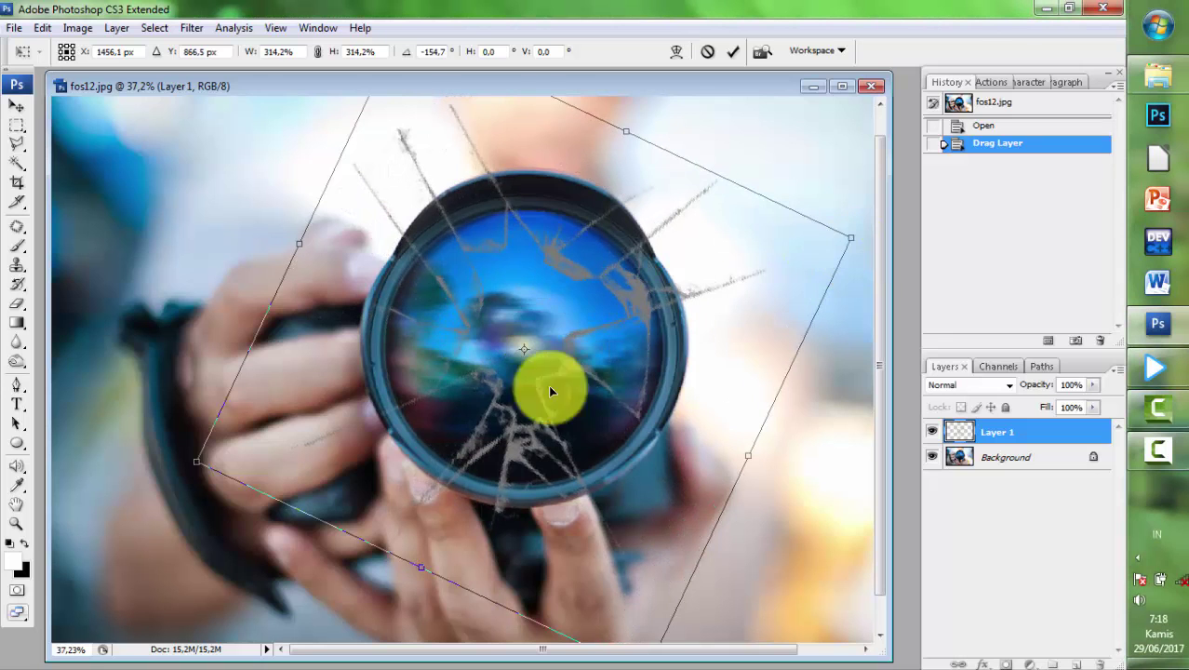
pyautogui.moveTo(202, 456); pyautogui.dragTo(170, 468)
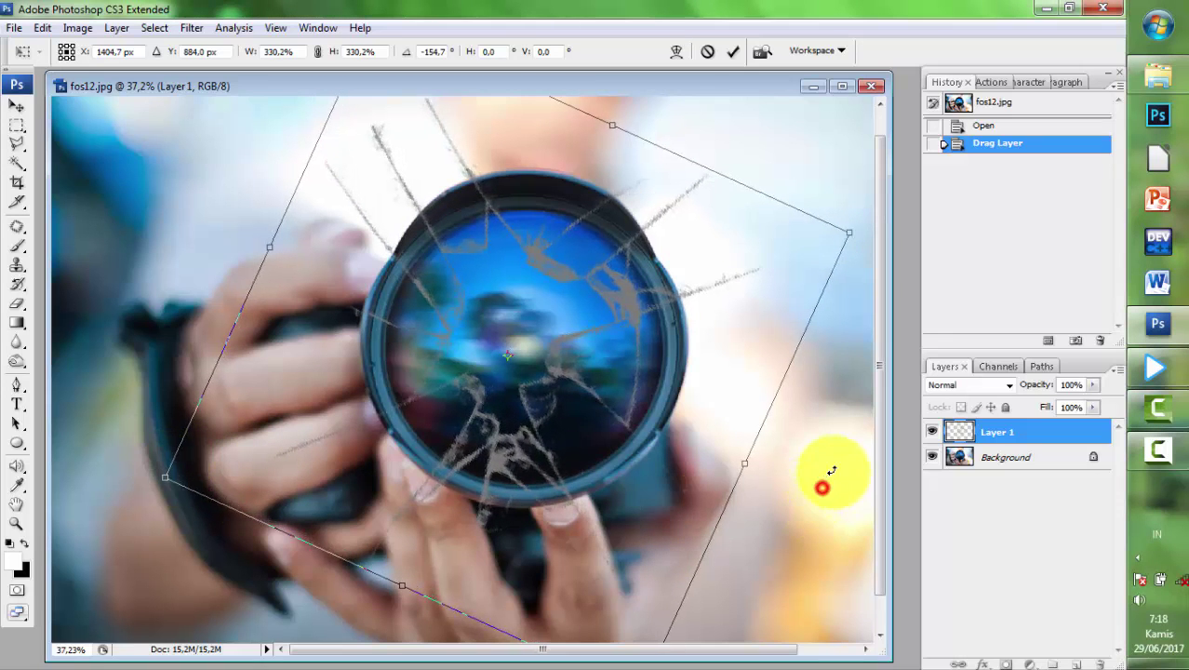
pyautogui.moveTo(825, 480); pyautogui.dragTo(844, 404)
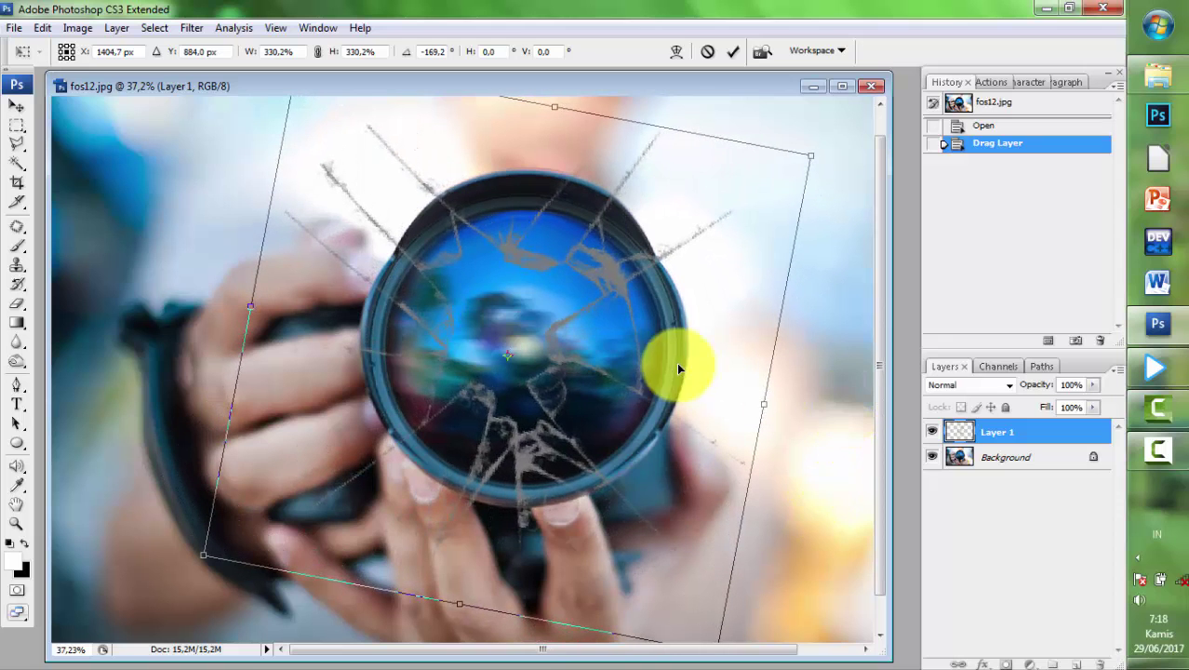
pyautogui.hotkey('ctrl', '0')
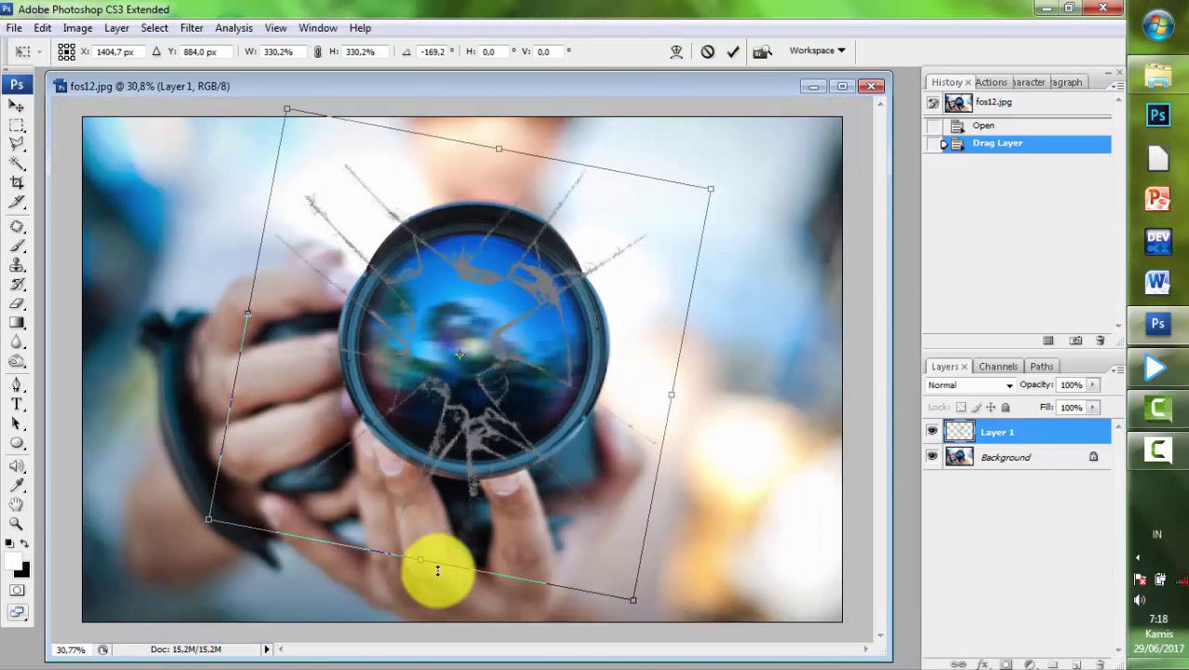
pyautogui.moveTo(421, 561); pyautogui.dragTo(428, 522)
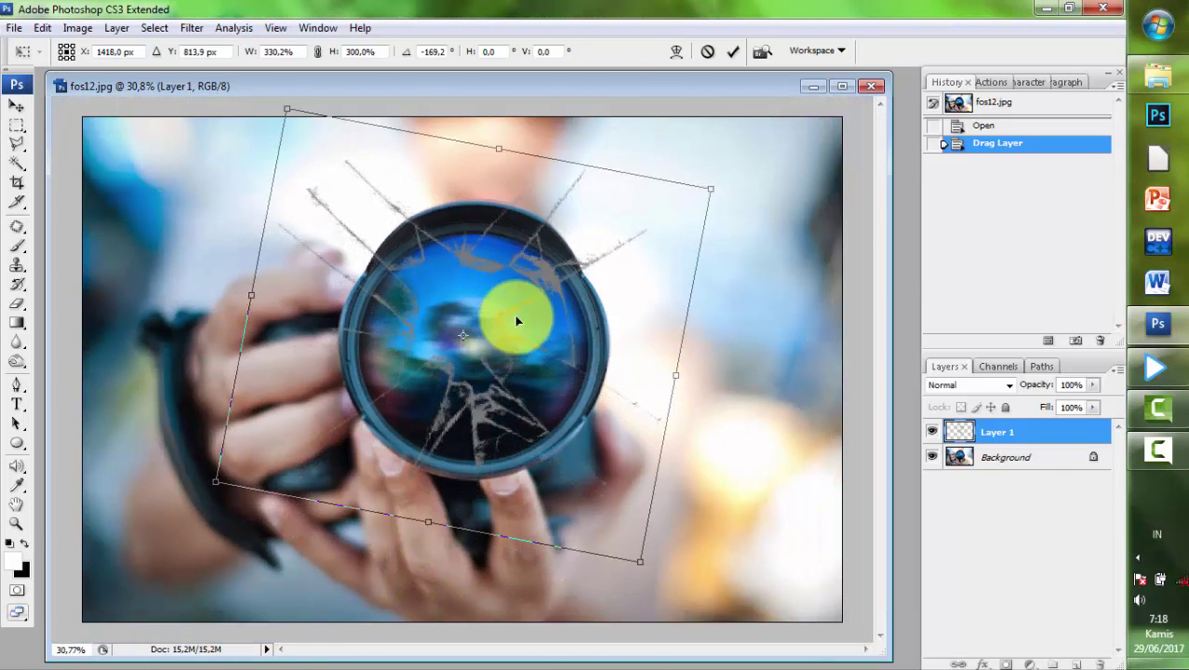
pyautogui.moveTo(508, 320); pyautogui.dragTo(517, 346)
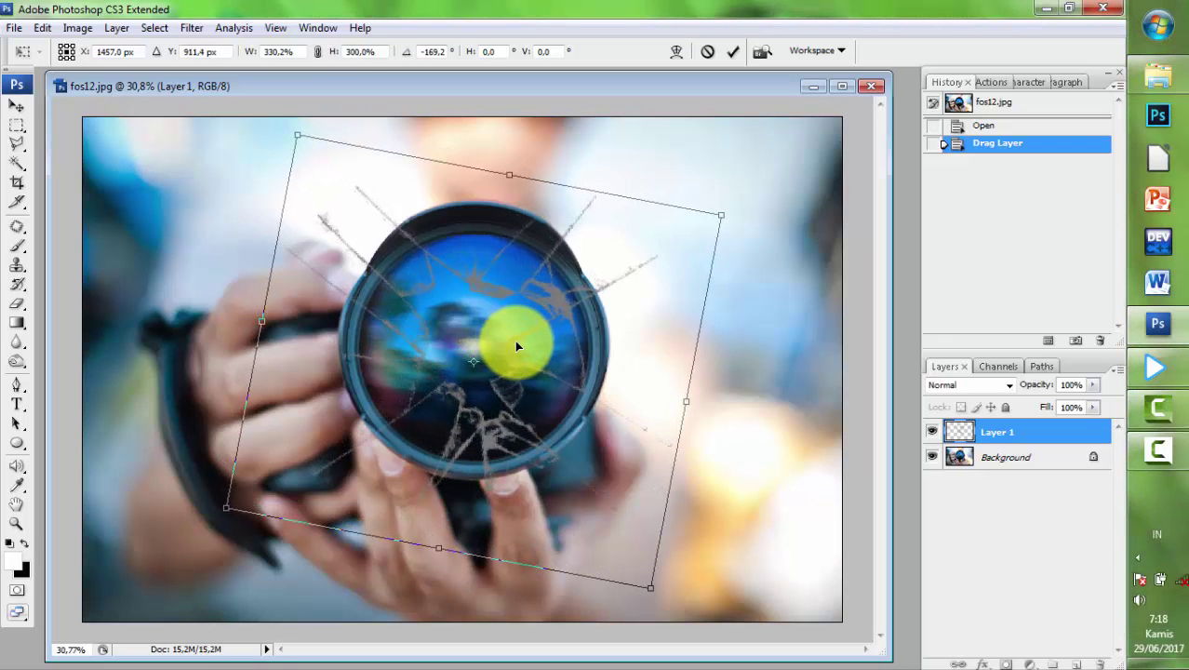
# - Commit the scaled and rotated crack transformation on Layer 1
pyautogui.press('Return')
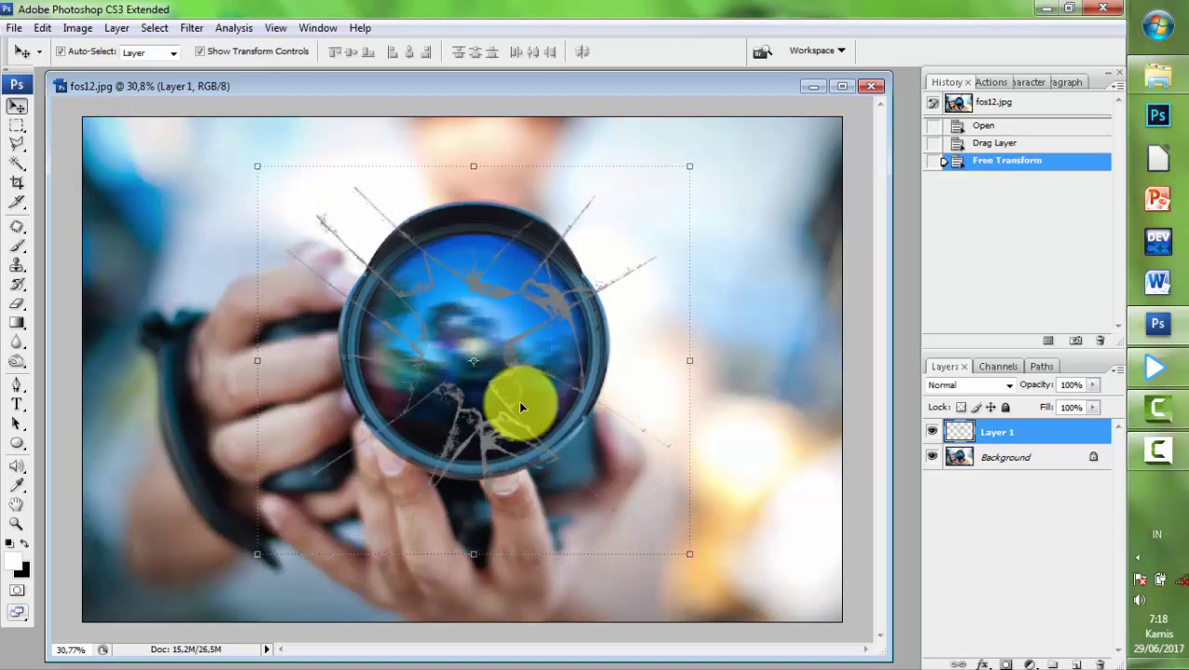
pyautogui.scroll(1, 487, 432)
pyautogui.scroll(1, 468, 433)
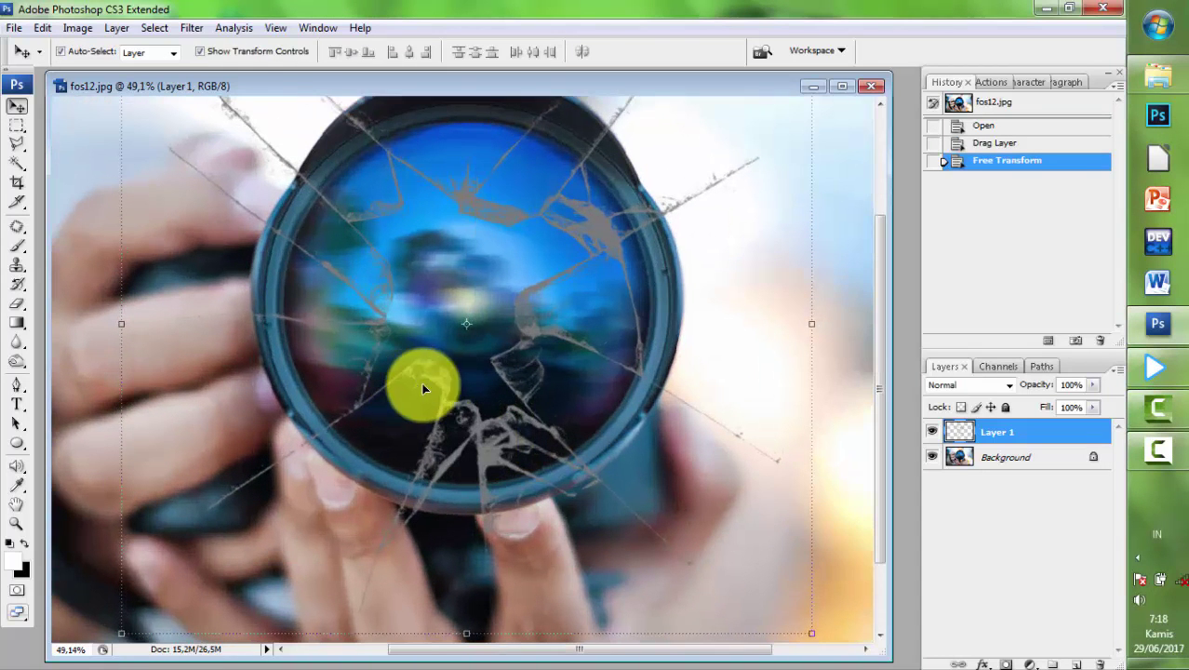
pyautogui.scroll(1, 574, 296)
pyautogui.scroll(1, 574, 296)
pyautogui.scroll(1, 574, 294)
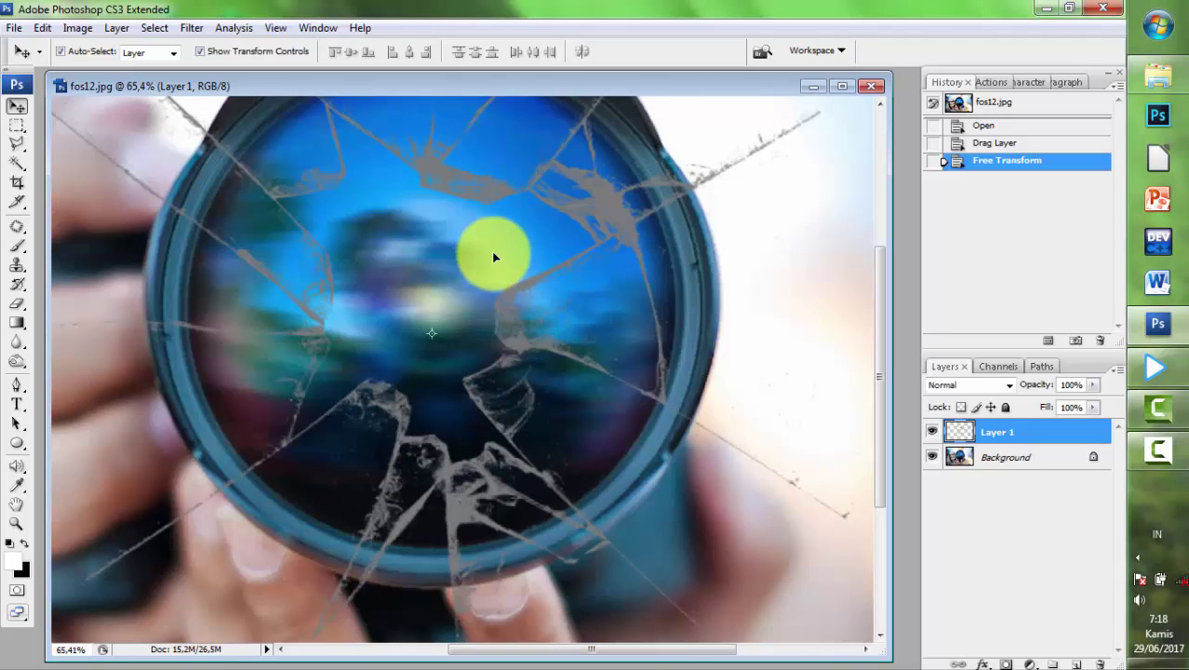
pyautogui.scroll(-1, 507, 288)
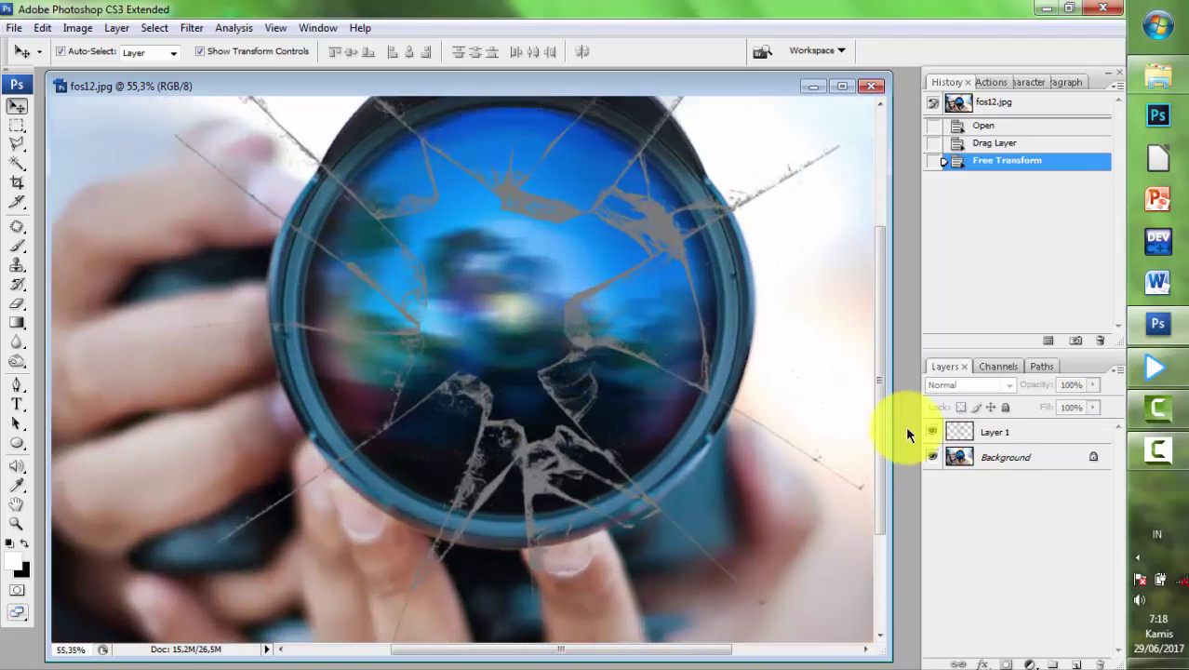
# - Convert Background to Layer 0, duplicate it as Layer 0 copy, and reselect Layer 1
pyautogui.doubleClick(1091, 457)
pyautogui.click(735, 207)
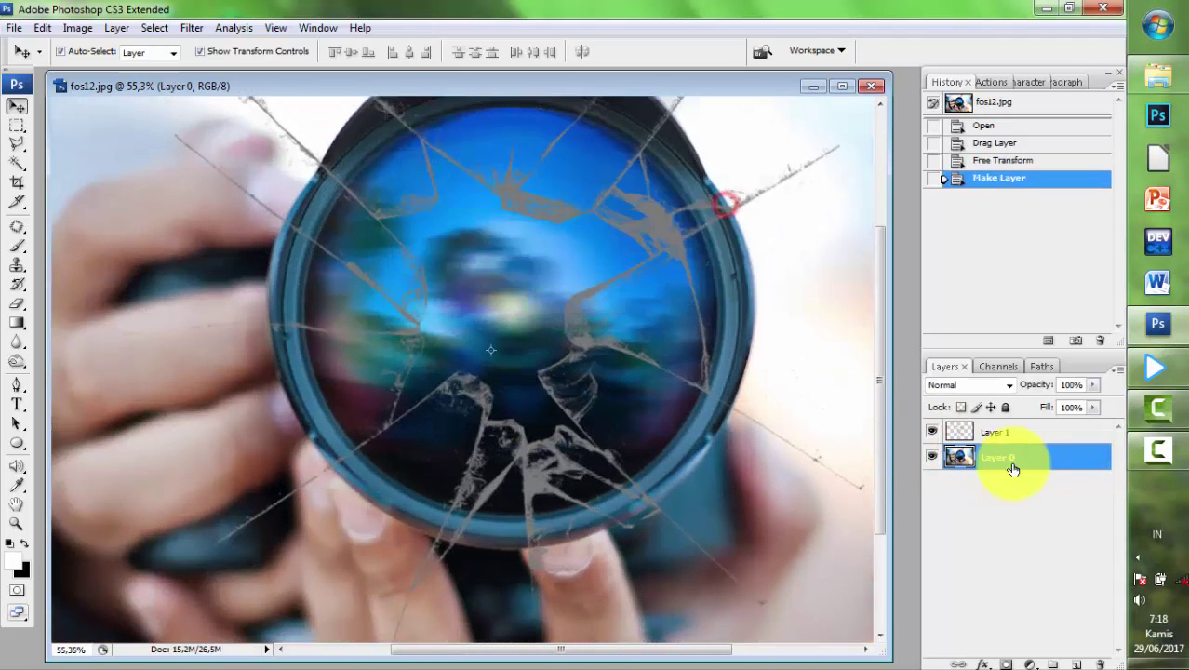
pyautogui.hotkey('ctrl', 'j')
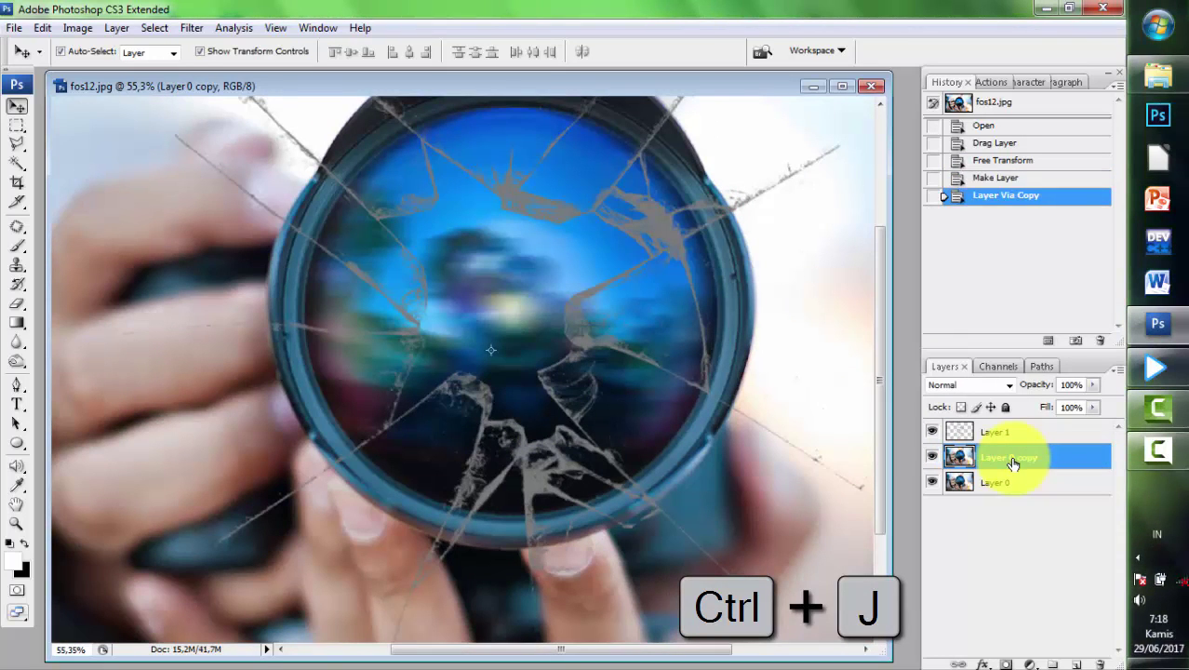
pyautogui.click(993, 534)
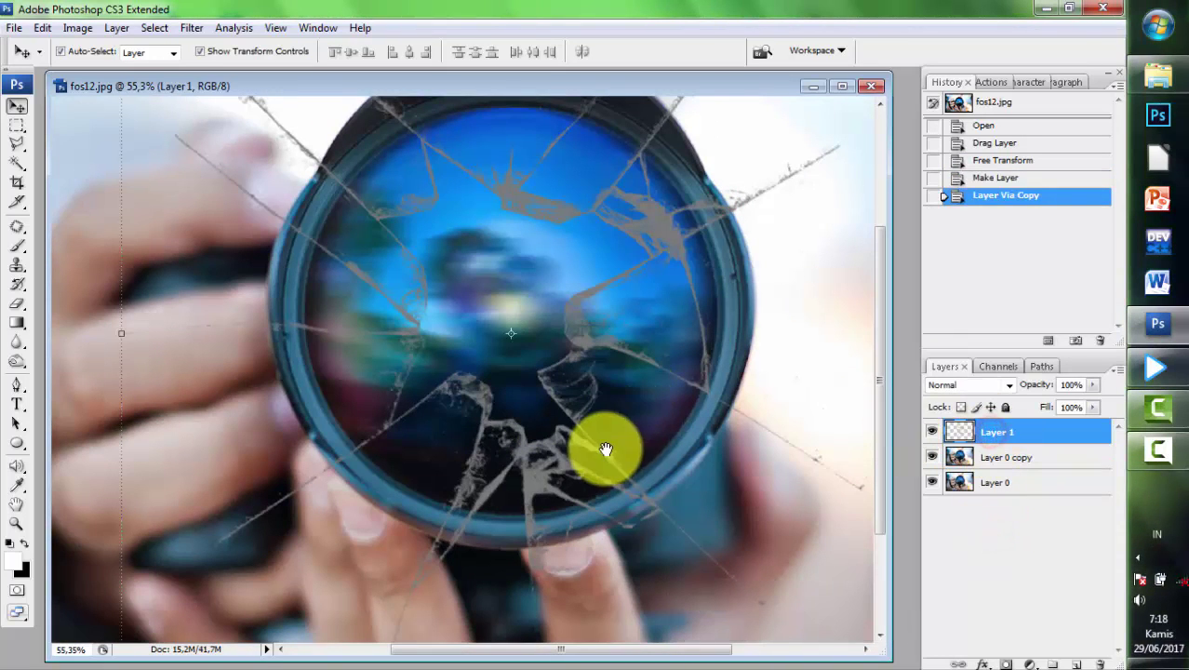
pyautogui.moveTo(605, 449)
pyautogui.mouseDown()
pyautogui.moveTo(499, 412)
pyautogui.moveTo(476, 418)
pyautogui.mouseUp()
# - Erase stray cracks around the lens bottom and fingers with a size 200 eraser
pyautogui.click(18, 307)
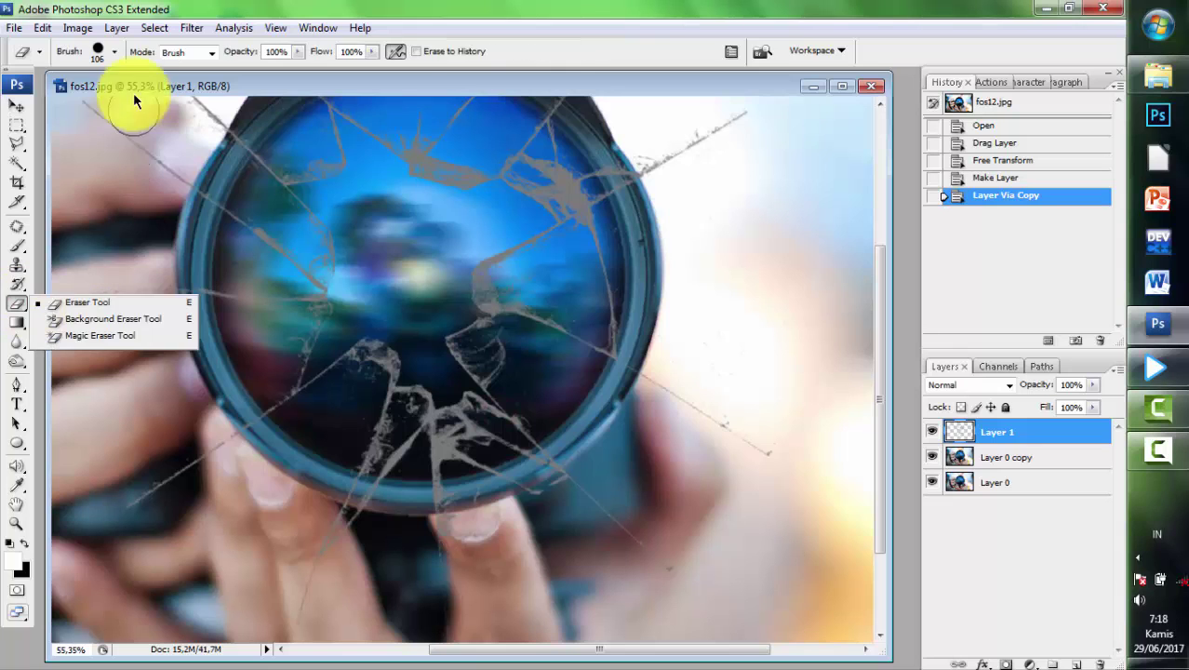
pyautogui.click(301, 583)
pyautogui.click(346, 465)
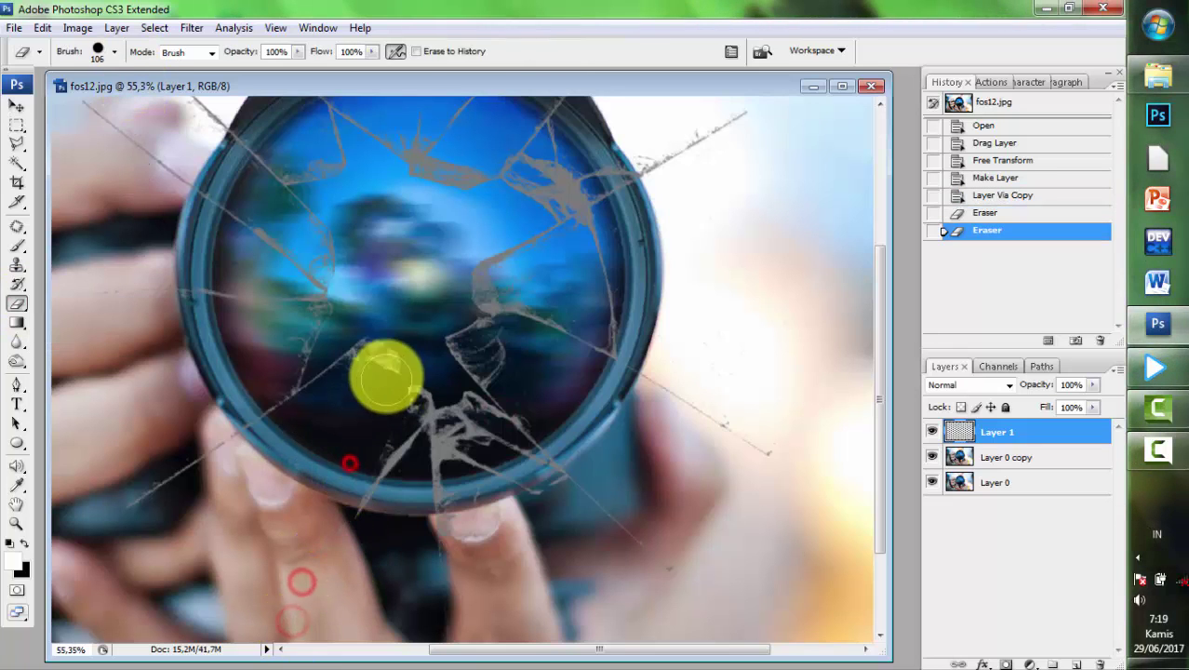
pyautogui.click(386, 374)
pyautogui.press(']')
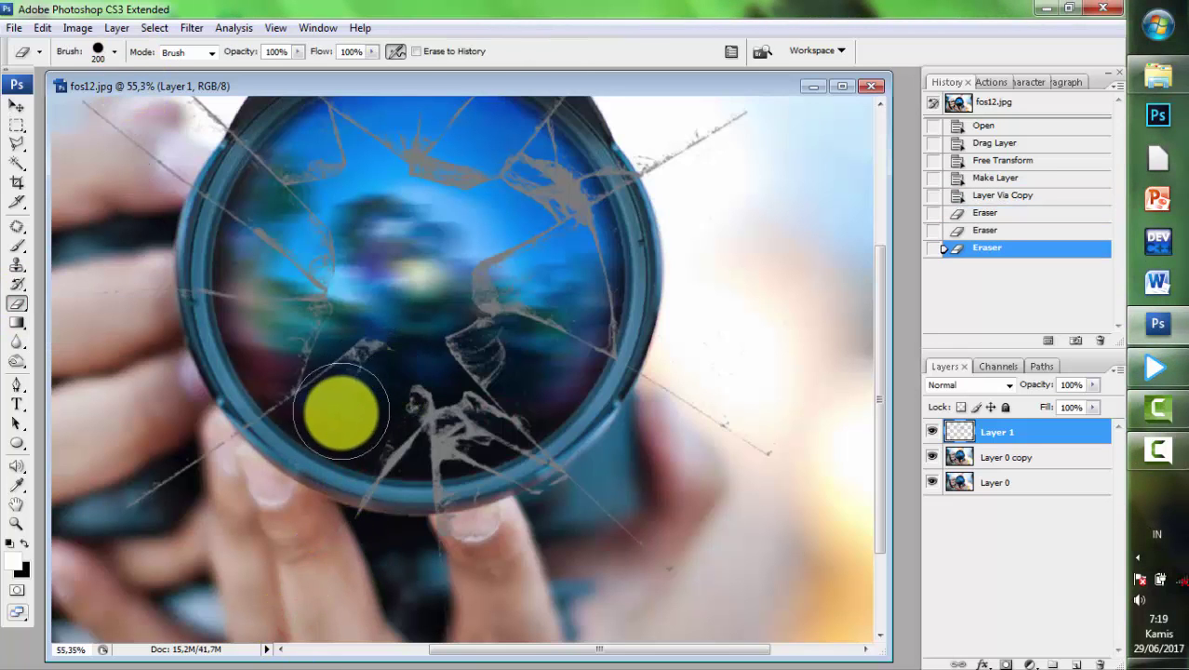
pyautogui.click(348, 401)
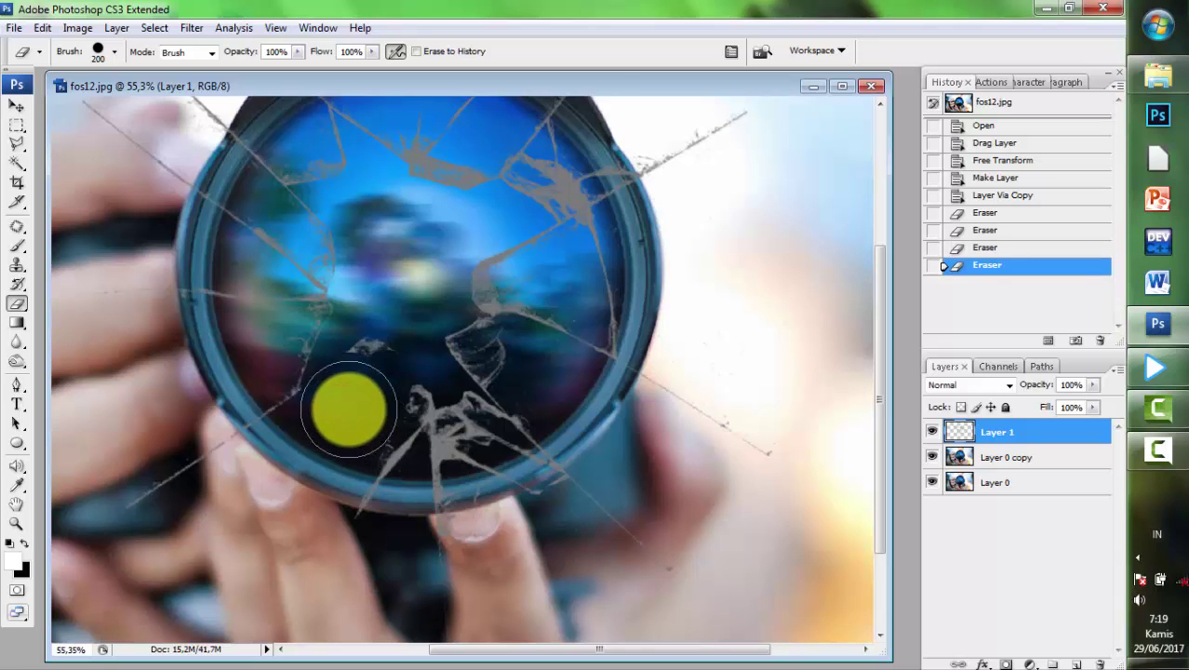
pyautogui.click(421, 409)
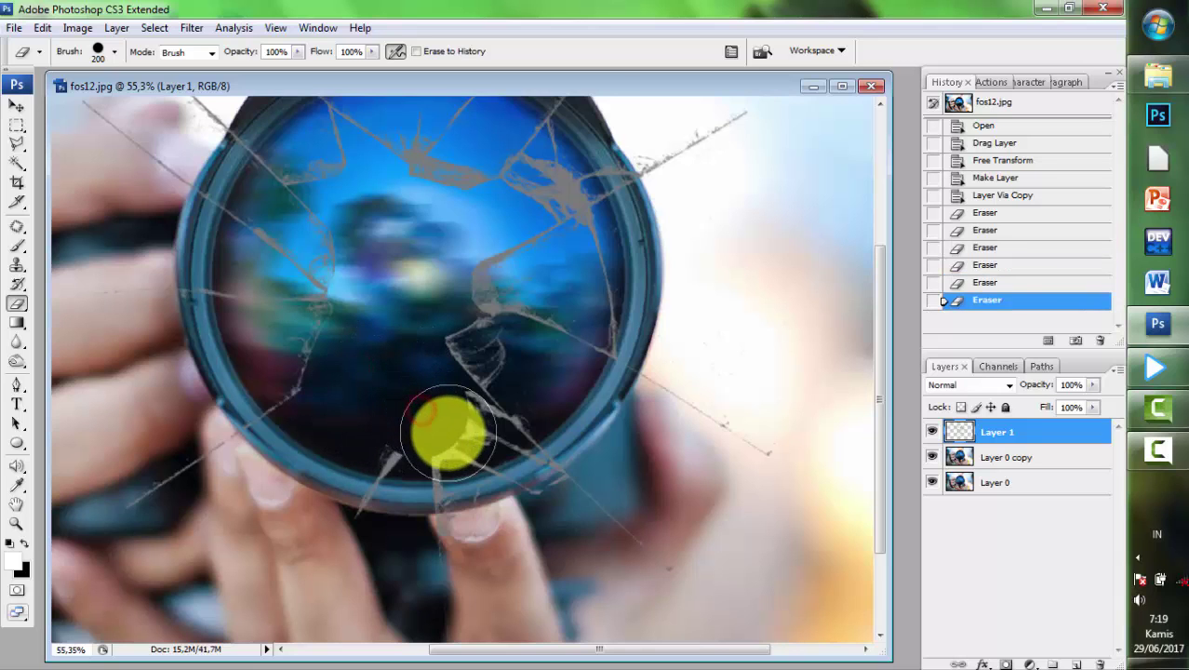
pyautogui.click(451, 430)
pyautogui.click(496, 479)
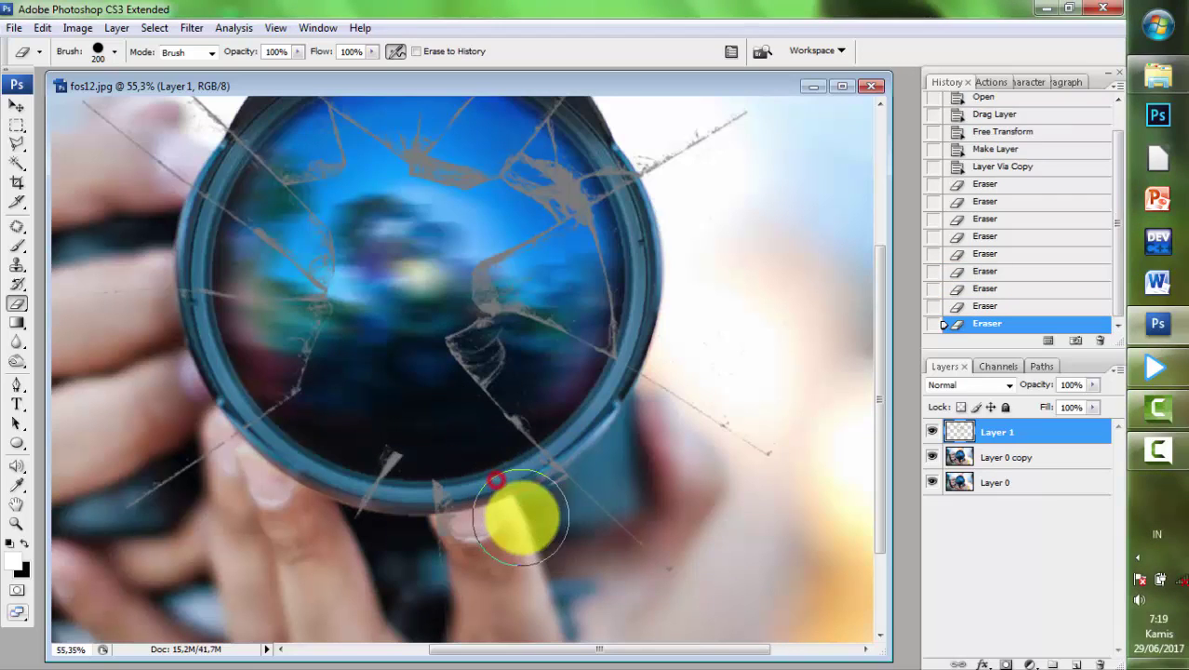
pyautogui.click(467, 491)
pyautogui.click(361, 463)
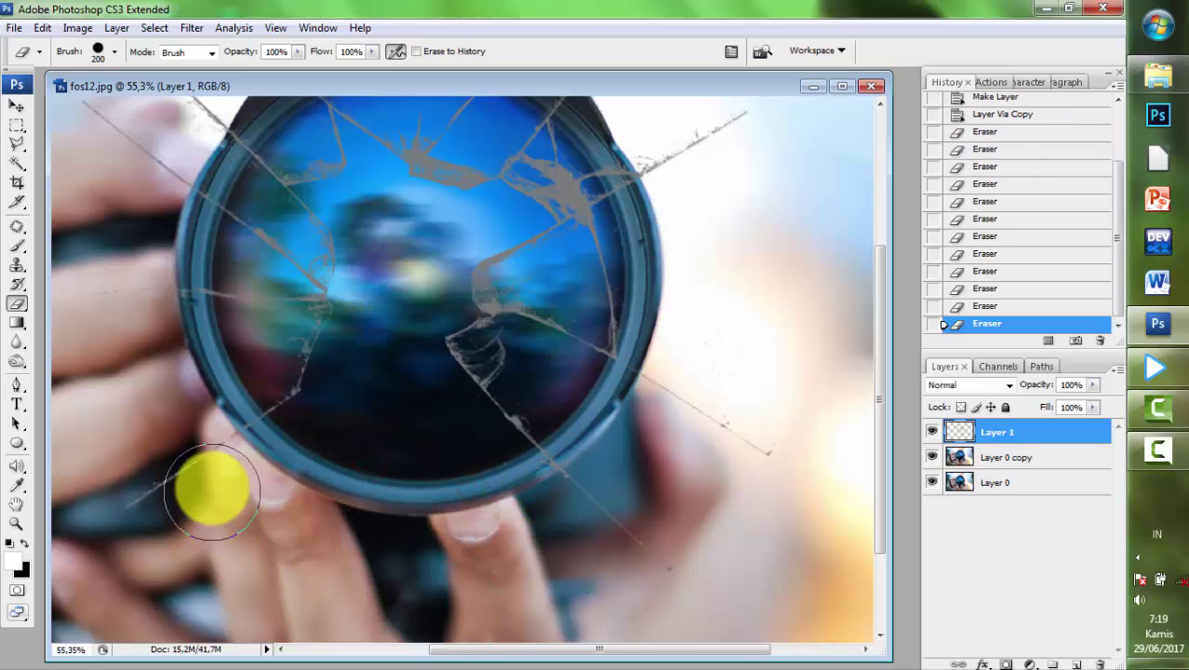
pyautogui.click(207, 473)
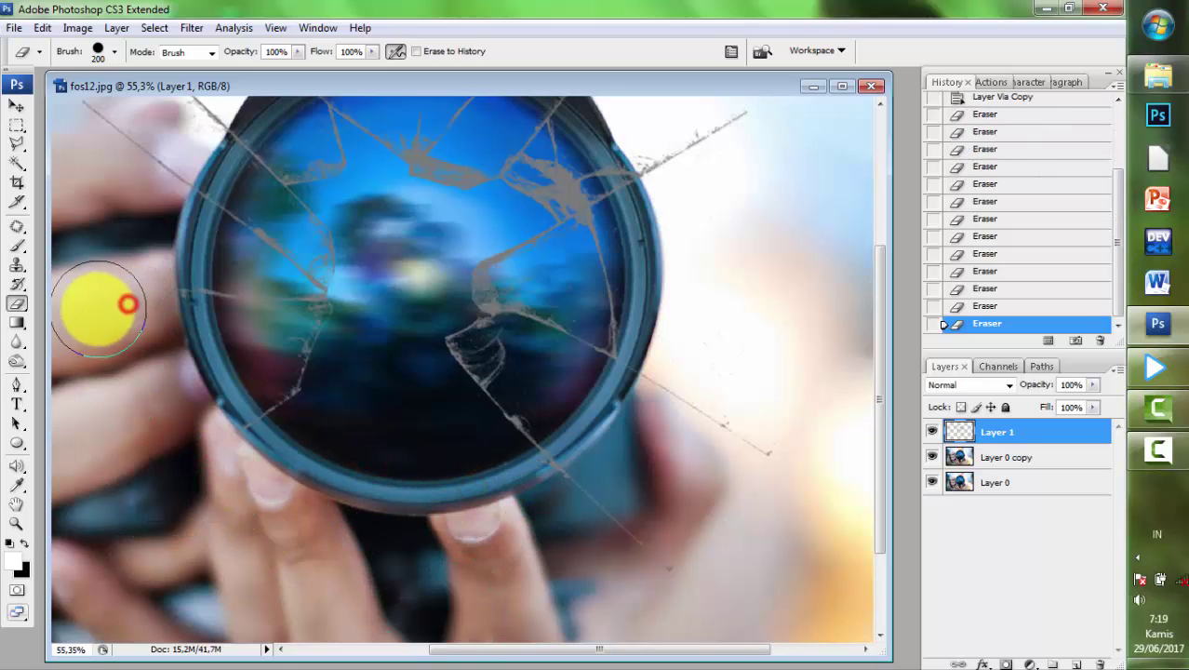
# - Erase the crack lines running past the rim on the left, top and right
pyautogui.scroll(-2, 99, 266)
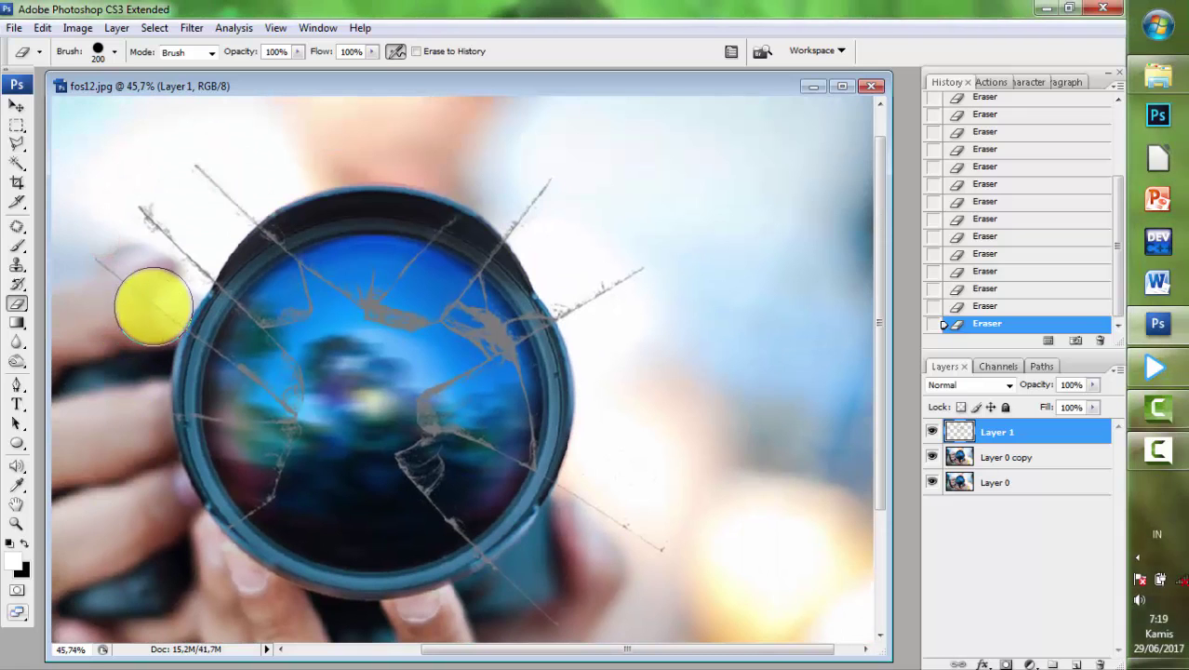
pyautogui.moveTo(114, 263); pyautogui.dragTo(148, 286)
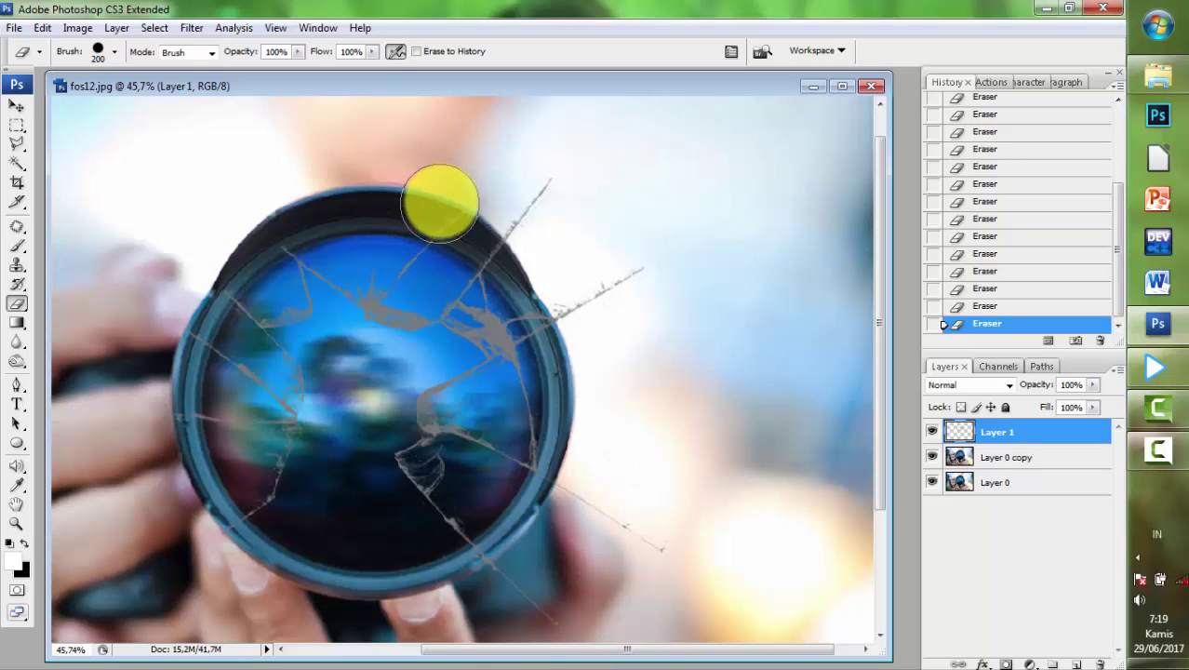
pyautogui.moveTo(442, 201); pyautogui.dragTo(472, 203)
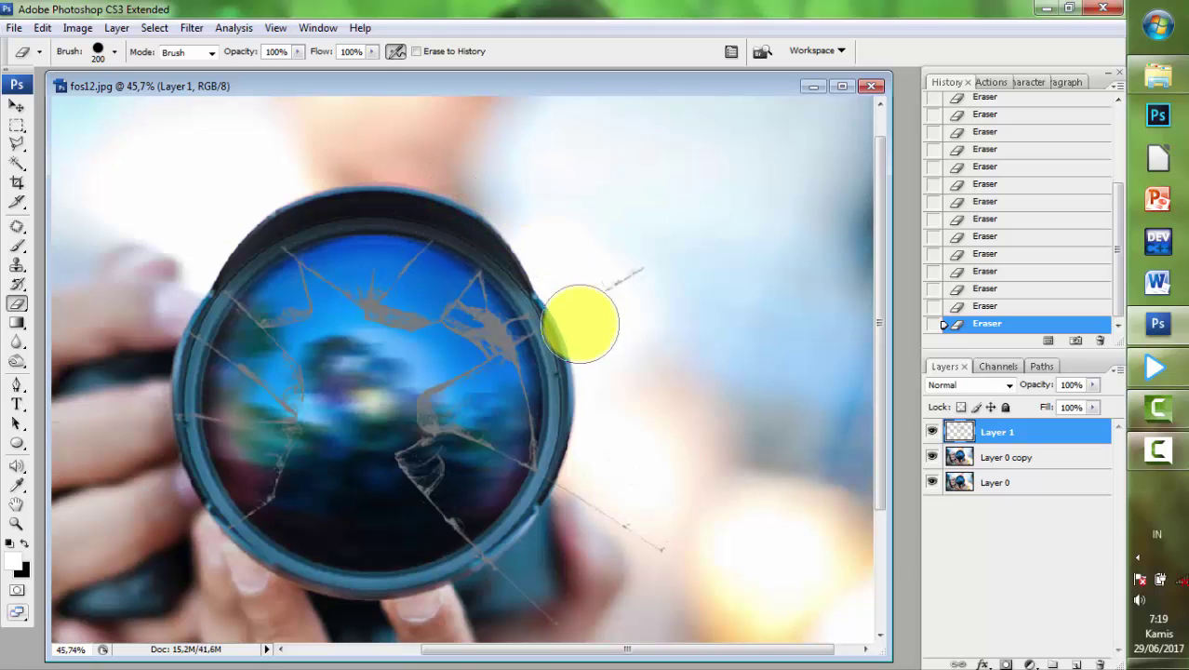
pyautogui.moveTo(584, 323); pyautogui.dragTo(636, 287)
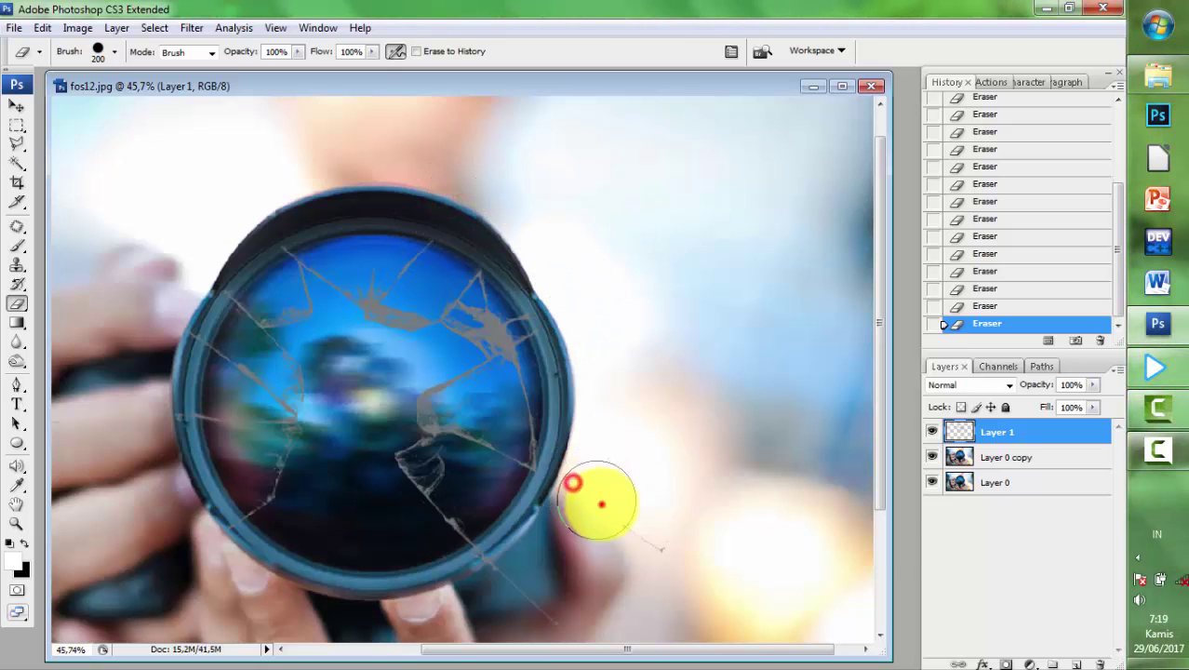
pyautogui.moveTo(600, 502)
pyautogui.mouseDown()
pyautogui.moveTo(566, 601)
pyautogui.moveTo(486, 577)
pyautogui.moveTo(534, 617)
pyautogui.mouseUp()
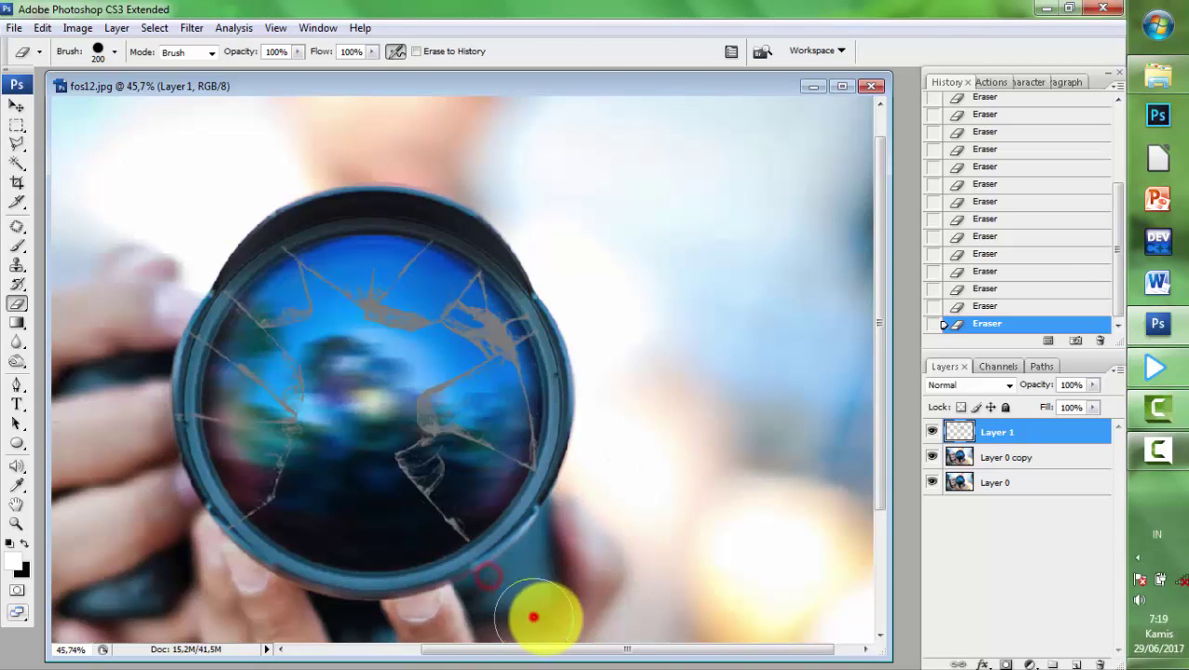
pyautogui.scroll(-2, 670, 409)
pyautogui.scroll(4, 616, 399)
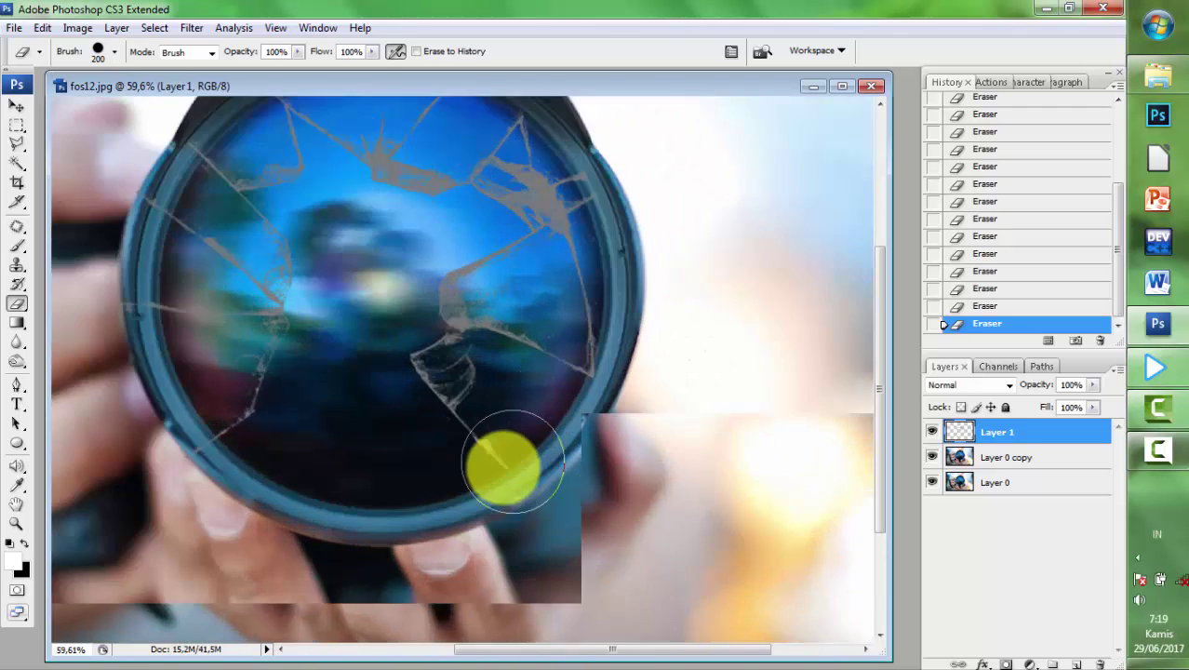
pyautogui.scroll(2, 479, 446)
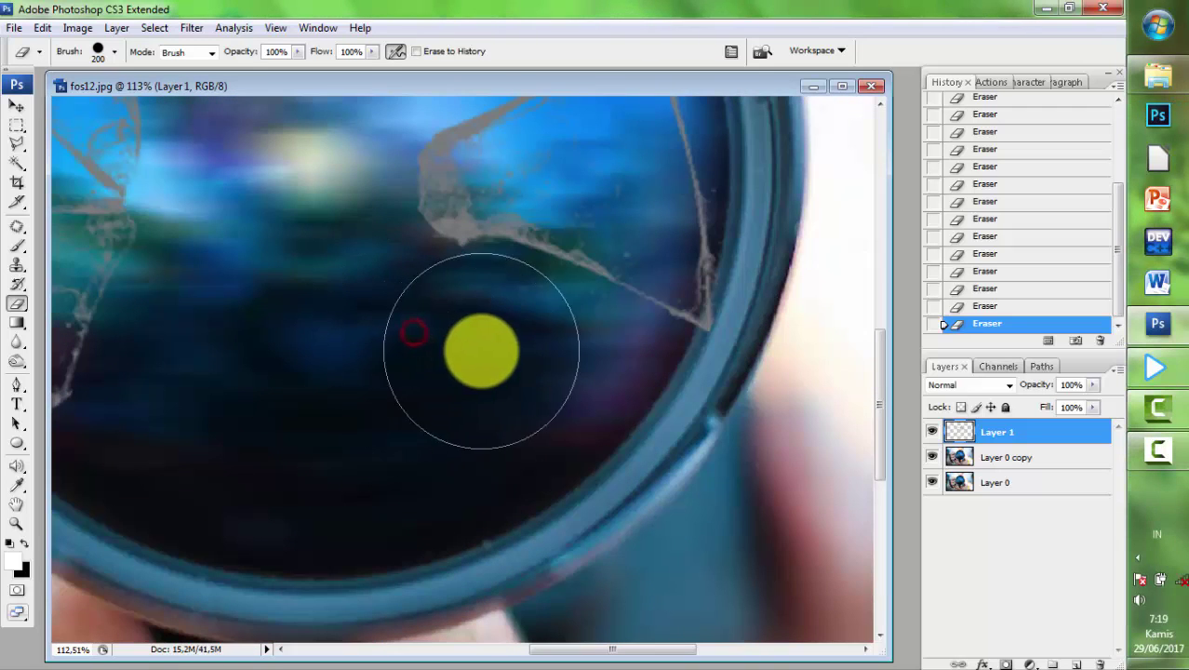
pyautogui.click(575, 390)
pyautogui.click(656, 428)
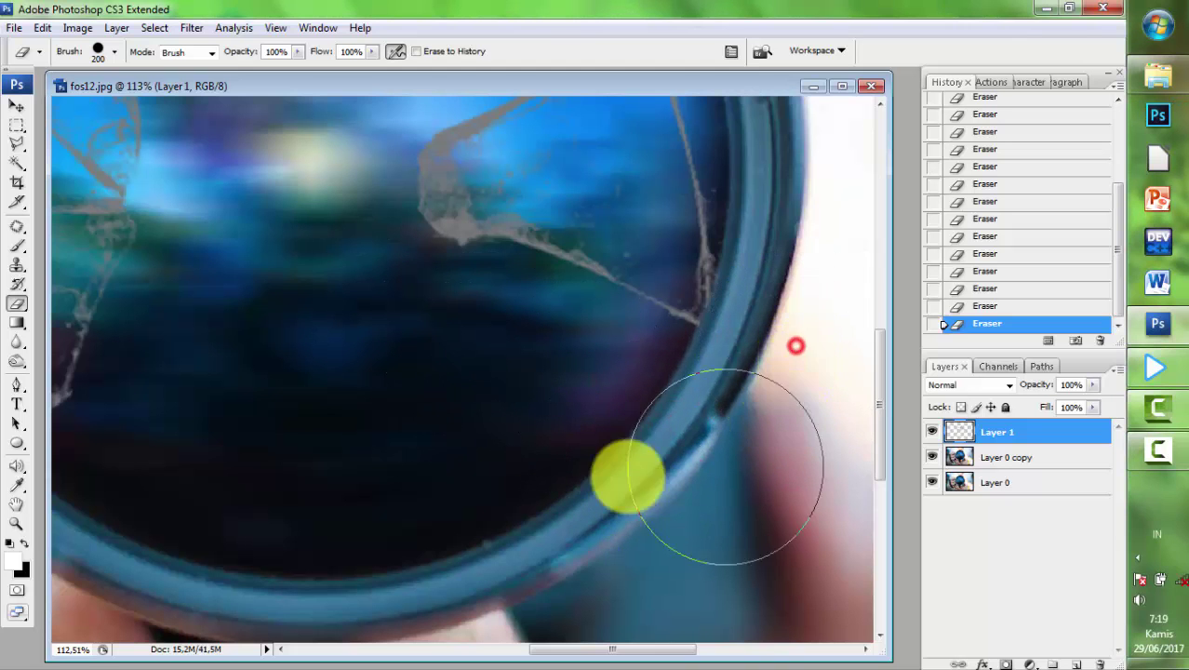
# - Step back two erase strokes in History and re-erase the leftover crack fragment
pyautogui.scroll(-2, 661, 433)
pyautogui.scroll(-1, 658, 412)
pyautogui.scroll(-2, 625, 362)
pyautogui.scroll(1, 625, 362)
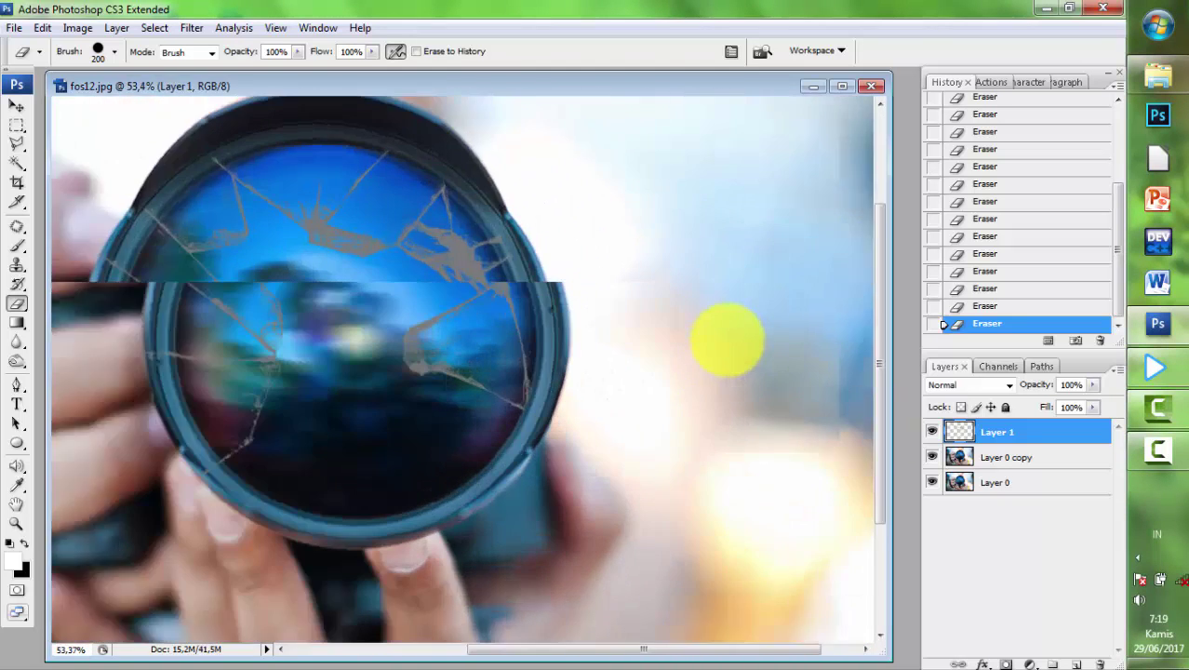
pyautogui.scroll(1, 625, 363)
pyautogui.click(976, 288)
pyautogui.scroll(-1, 390, 437)
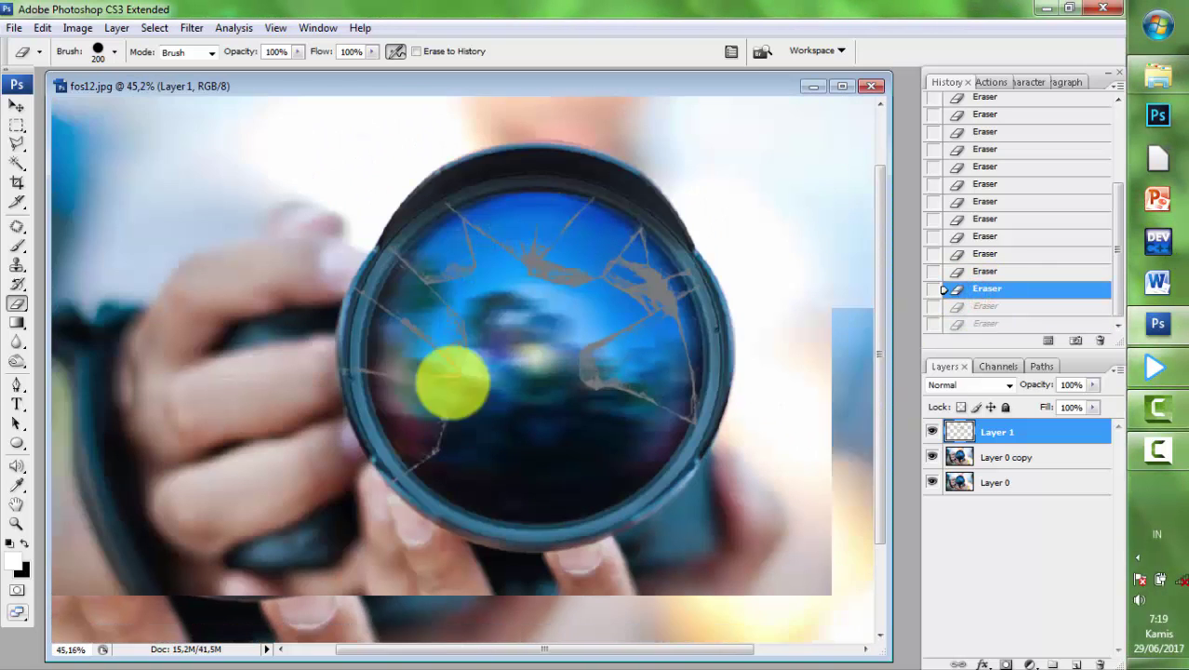
pyautogui.scroll(-1, 451, 376)
pyautogui.click(311, 440)
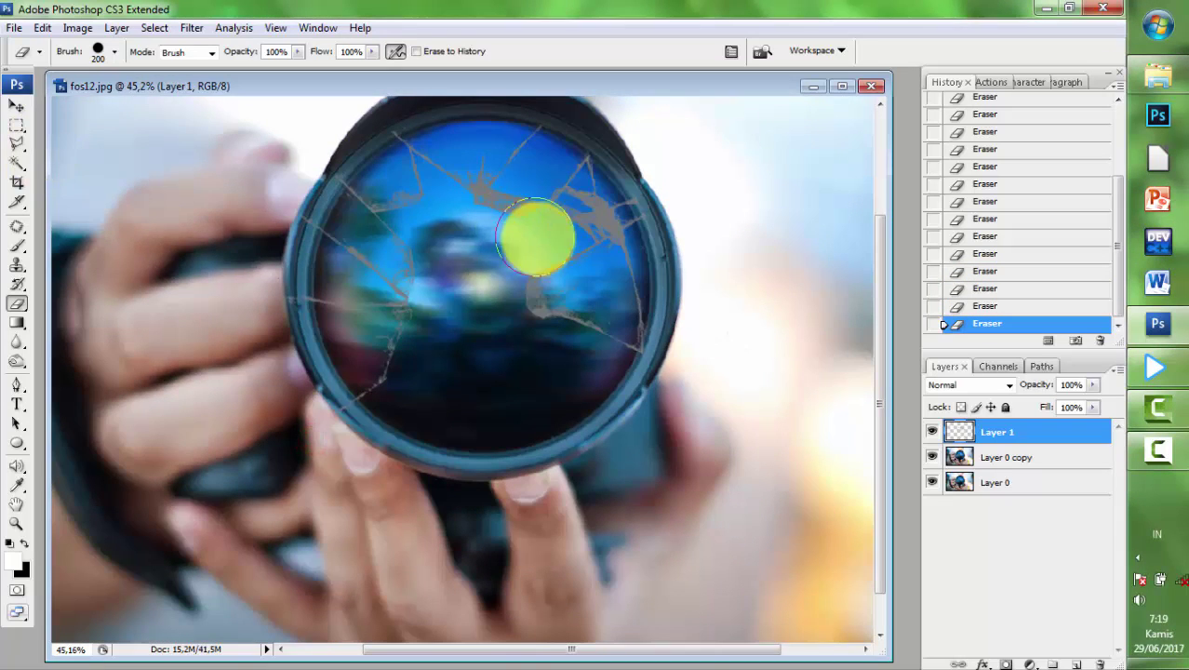
pyautogui.scroll(-1, 558, 252)
pyautogui.scroll(1, 753, 284)
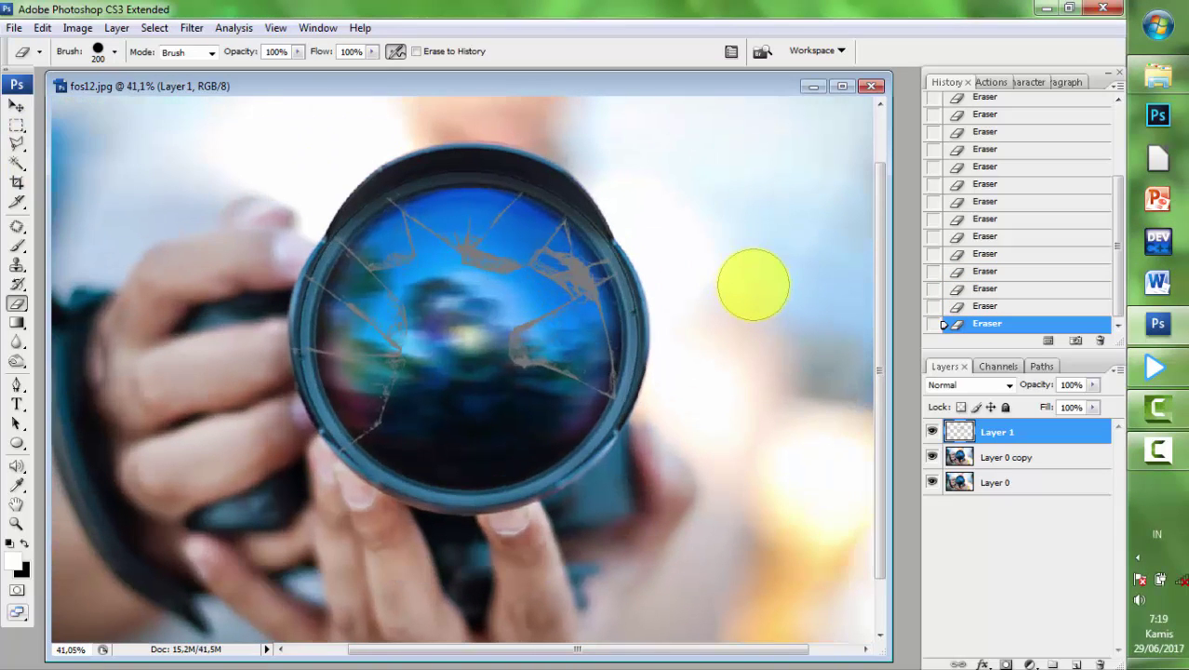
pyautogui.scroll(1, 883, 385)
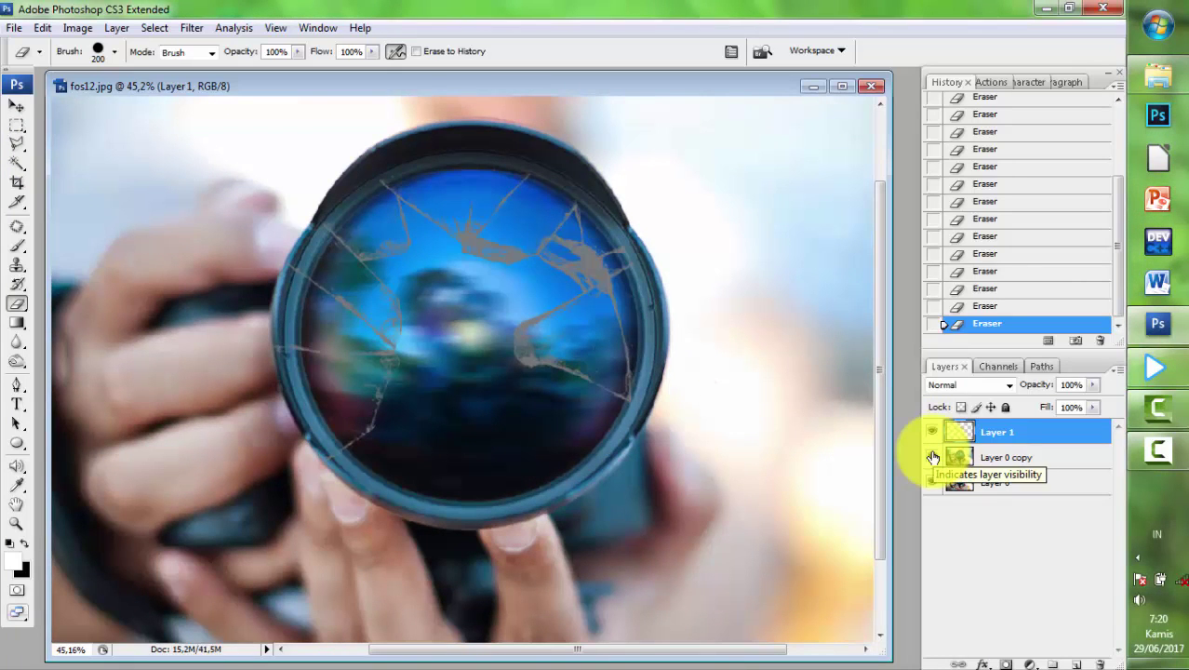
# - Select Layer 0 and zoom in on the lower lens rim with the Pen Tool
pyautogui.click(992, 481)
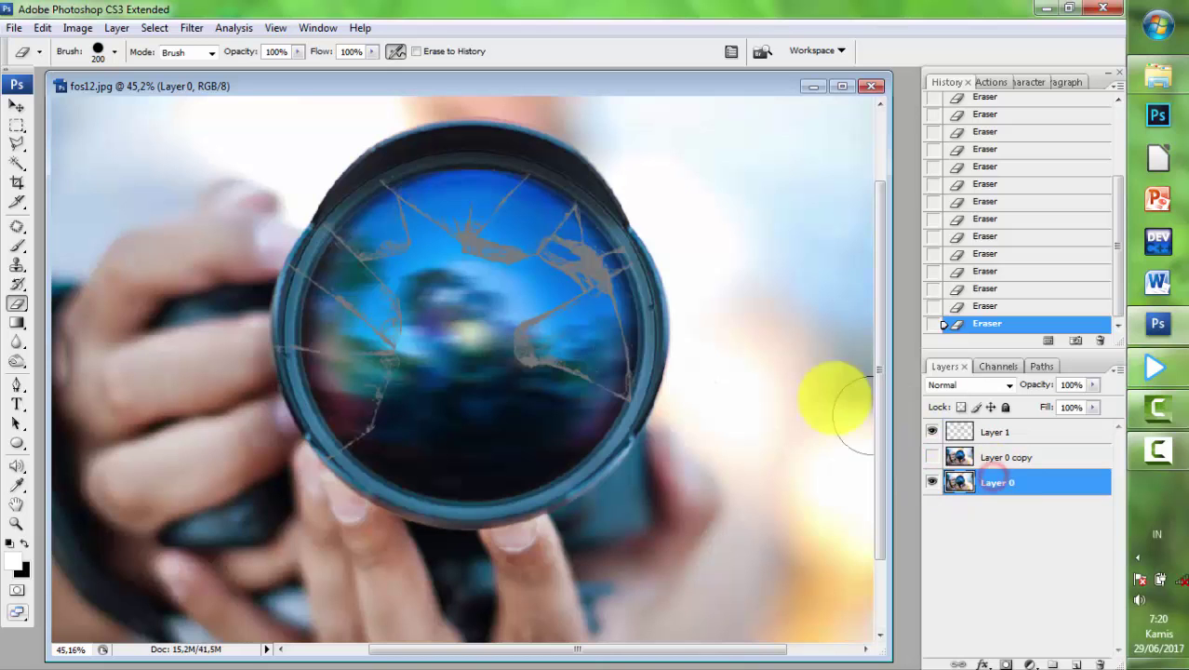
pyautogui.scroll(1, 585, 259)
pyautogui.scroll(2, 510, 299)
pyautogui.scroll(2, 513, 357)
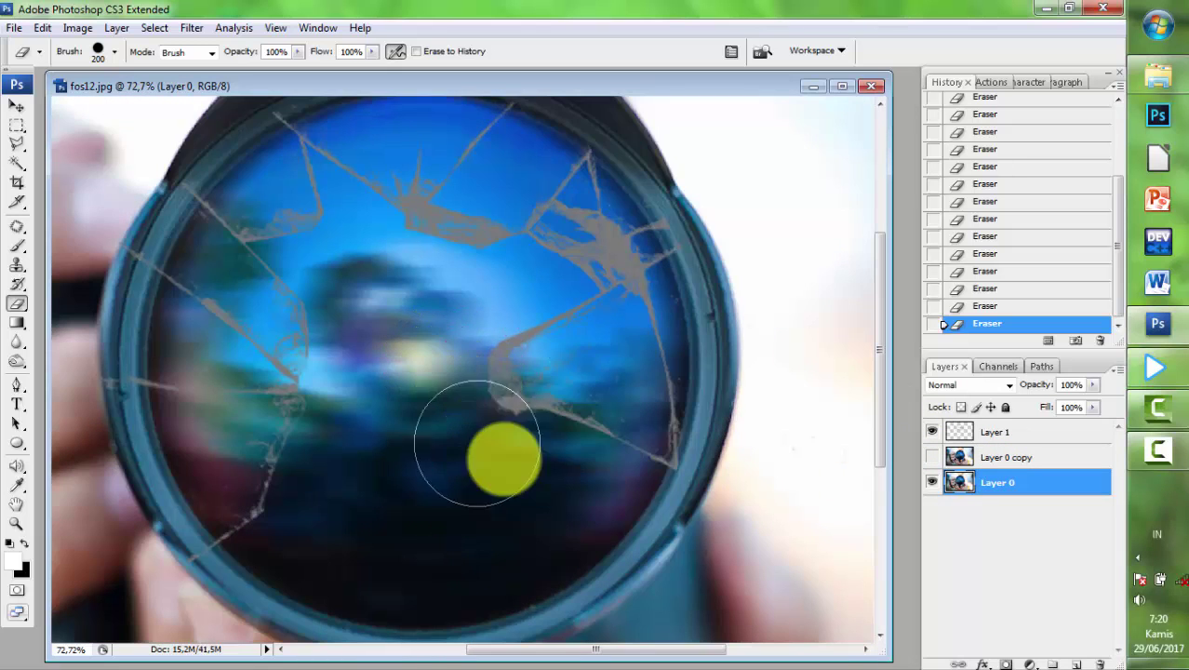
pyautogui.moveTo(470, 482); pyautogui.dragTo(470, 424)
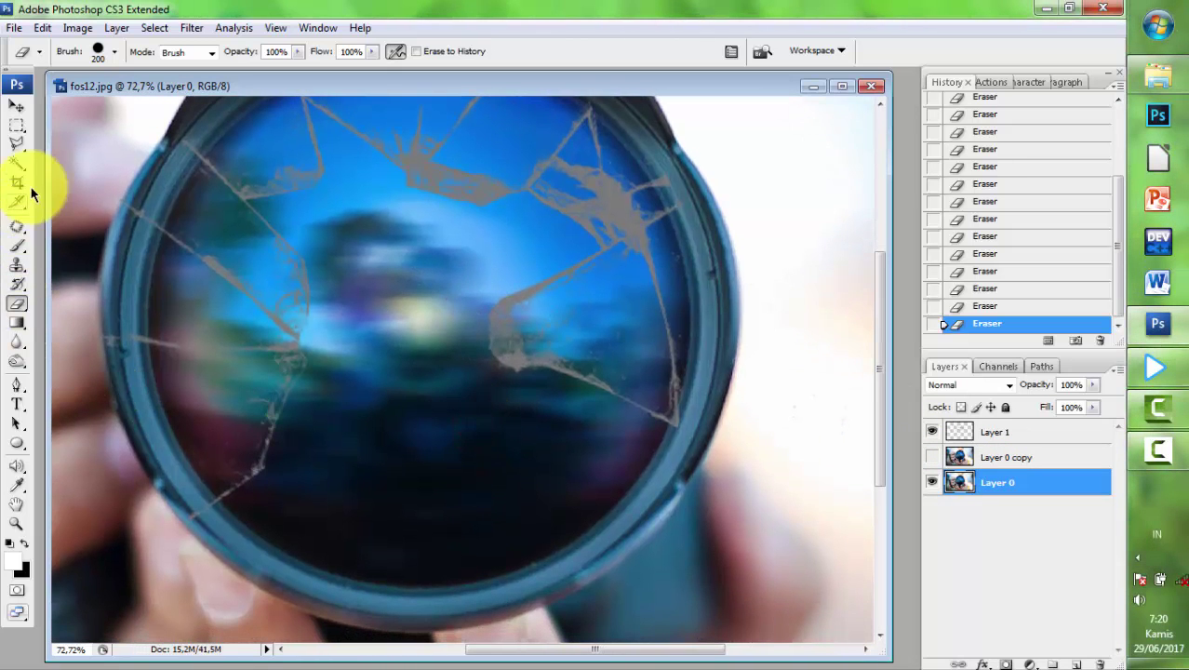
pyautogui.click(16, 384)
pyautogui.scroll(3, 311, 558)
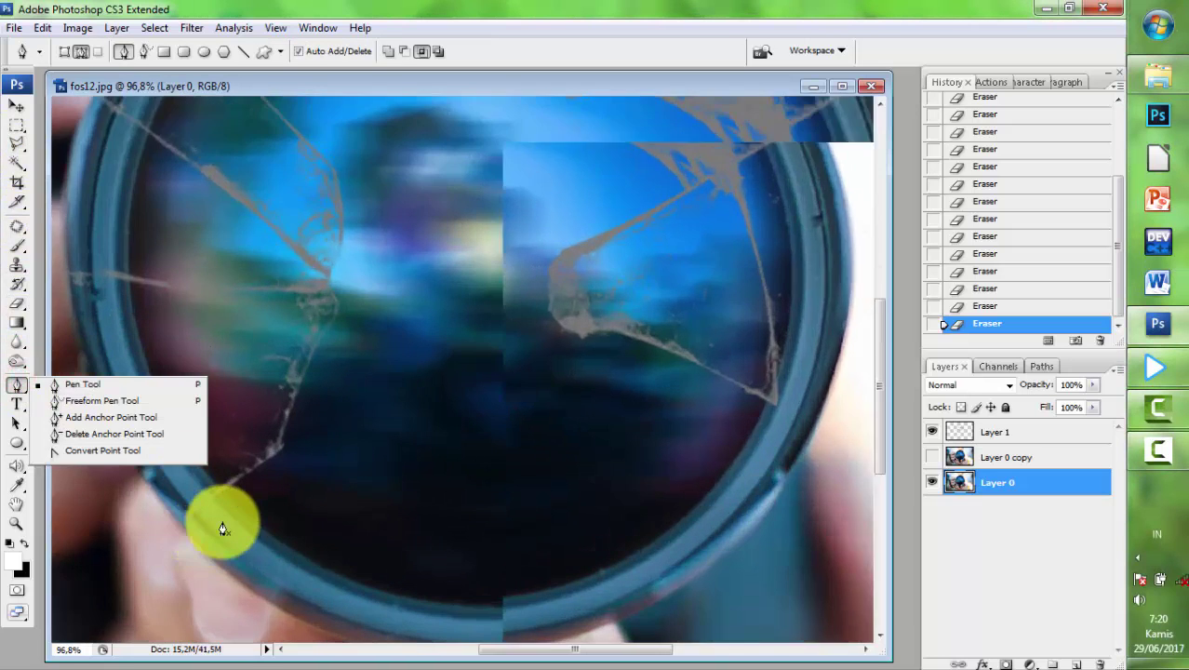
pyautogui.scroll(1, 221, 523)
pyautogui.moveTo(269, 506); pyautogui.dragTo(210, 395)
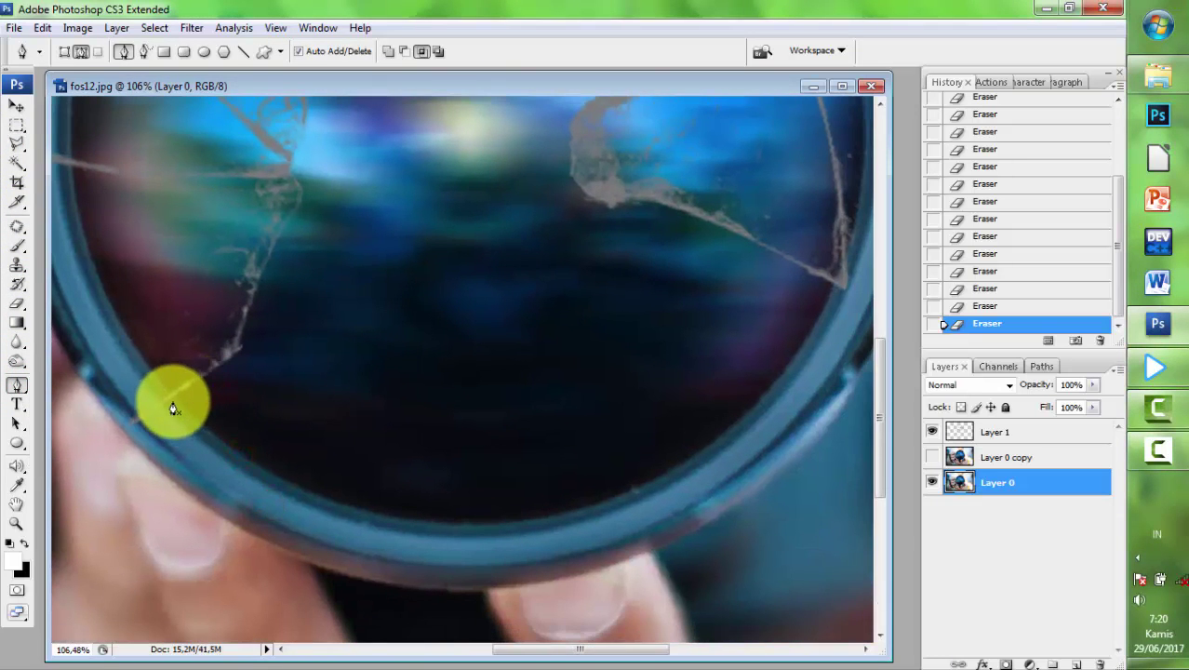
# - Start the path with curved anchors along the lower lens rim, removing misplaced points
pyautogui.click(174, 400)
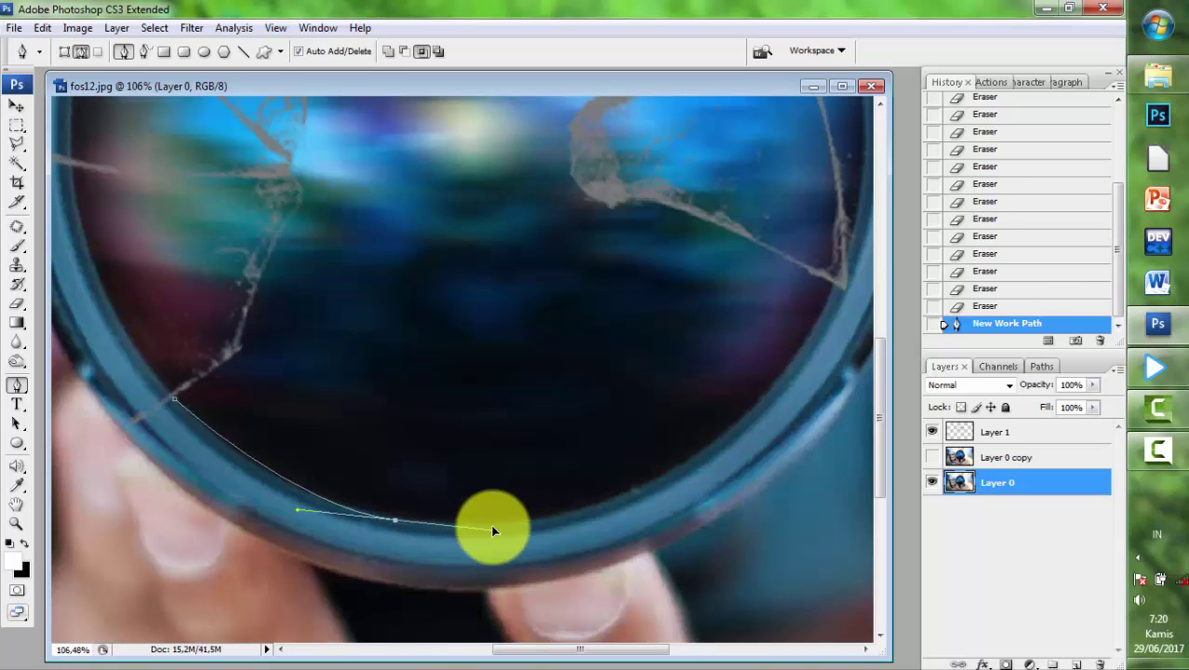
pyautogui.moveTo(496, 527); pyautogui.dragTo(493, 524)
pyautogui.scroll(1, 375, 552)
pyautogui.click(985, 305)
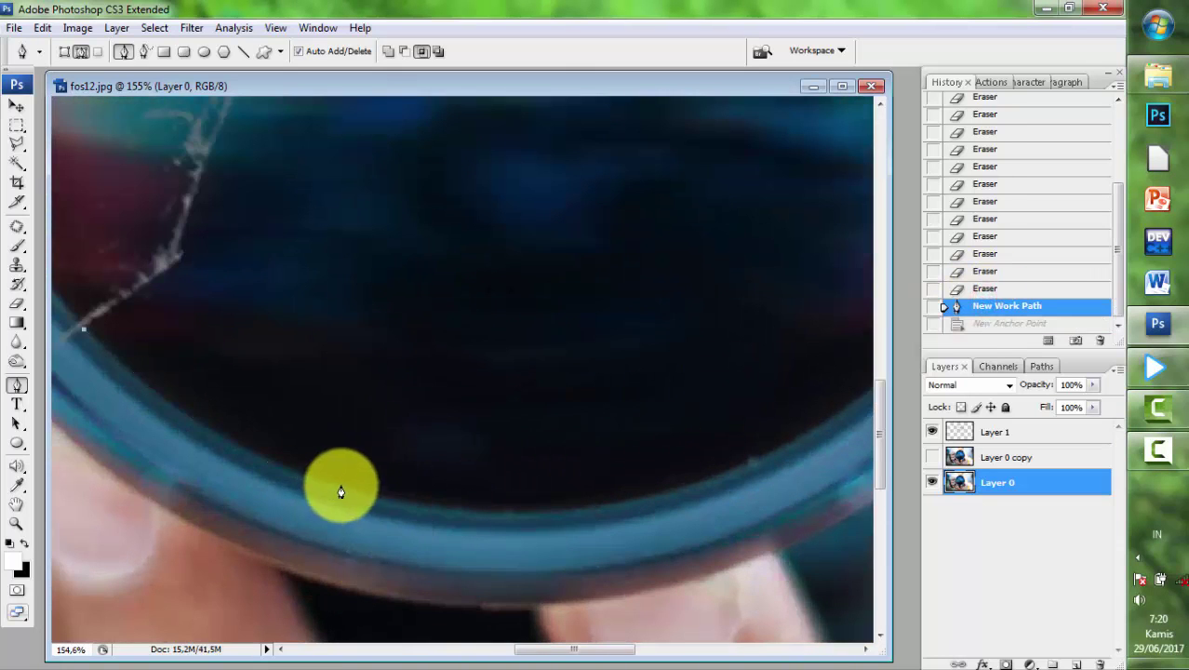
pyautogui.moveTo(430, 499); pyautogui.dragTo(439, 501)
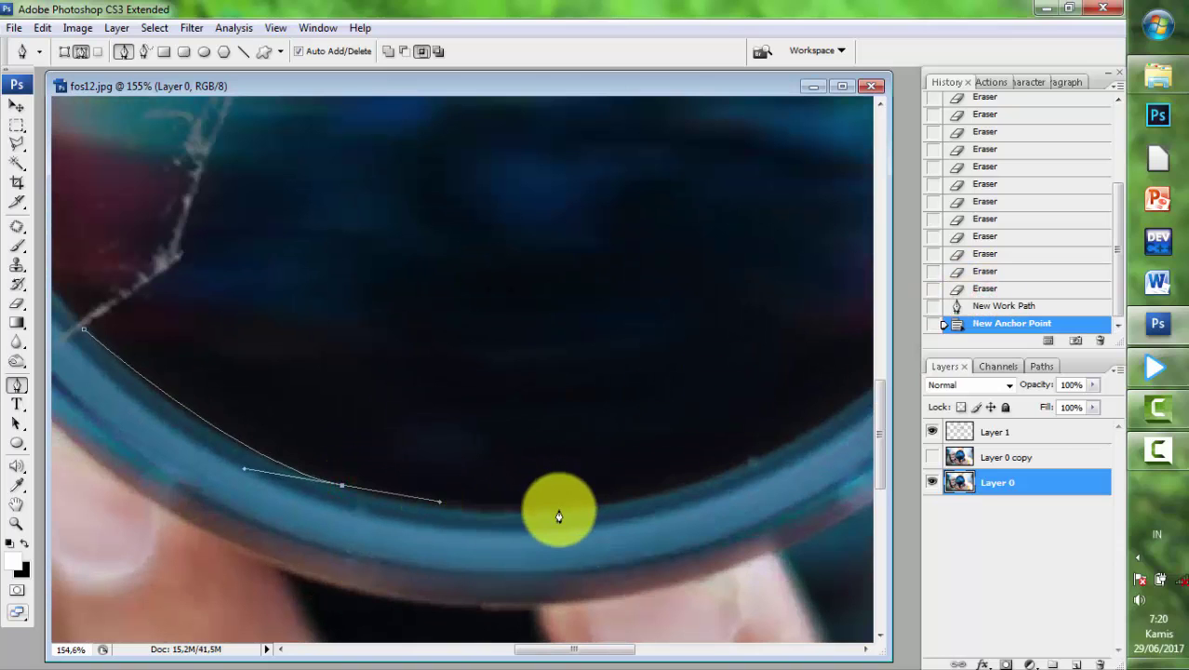
pyautogui.moveTo(558, 508); pyautogui.dragTo(614, 503)
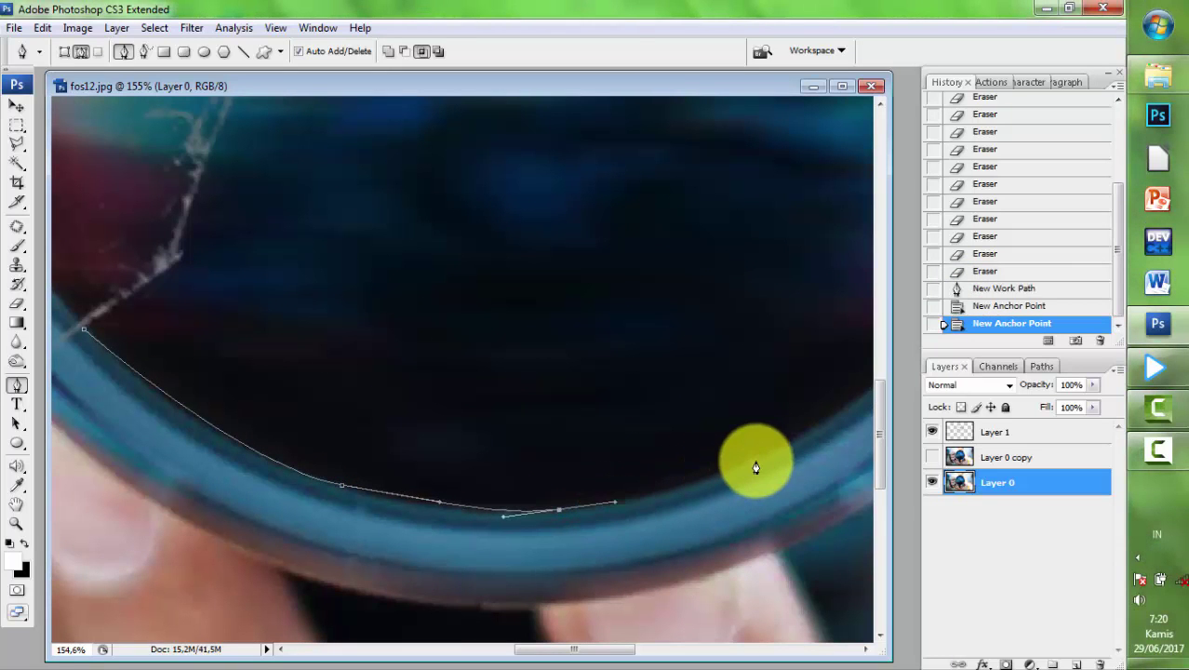
pyautogui.moveTo(798, 443); pyautogui.dragTo(798, 443)
pyautogui.moveTo(798, 443); pyautogui.dragTo(544, 512)
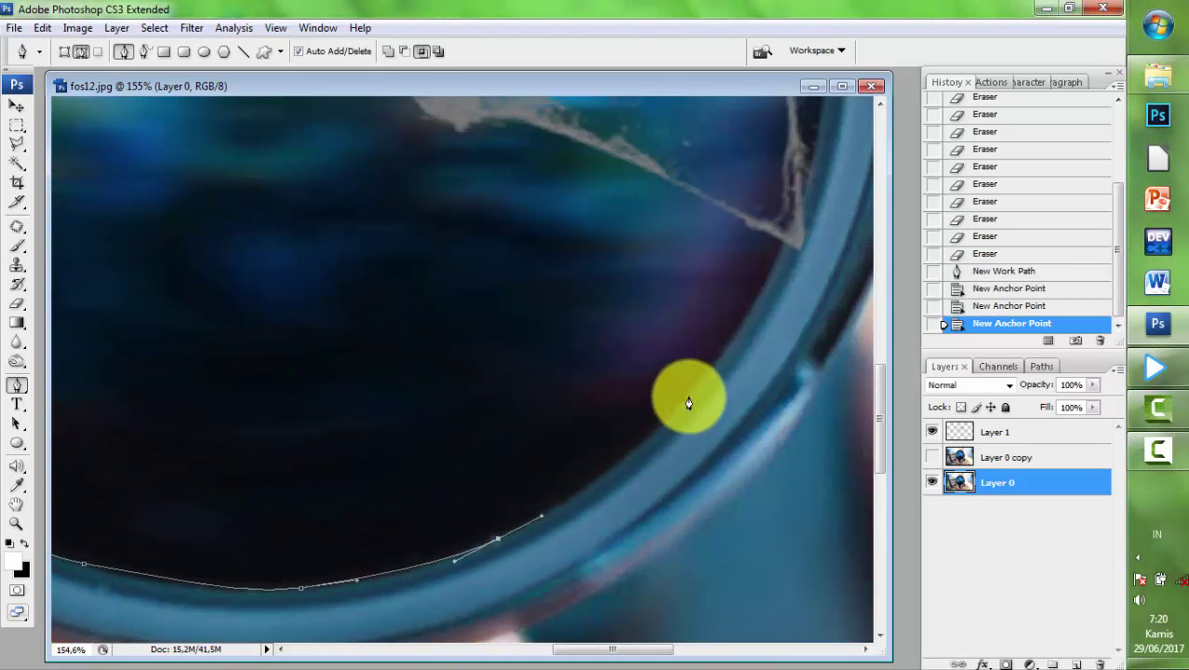
pyautogui.moveTo(688, 400); pyautogui.dragTo(707, 369)
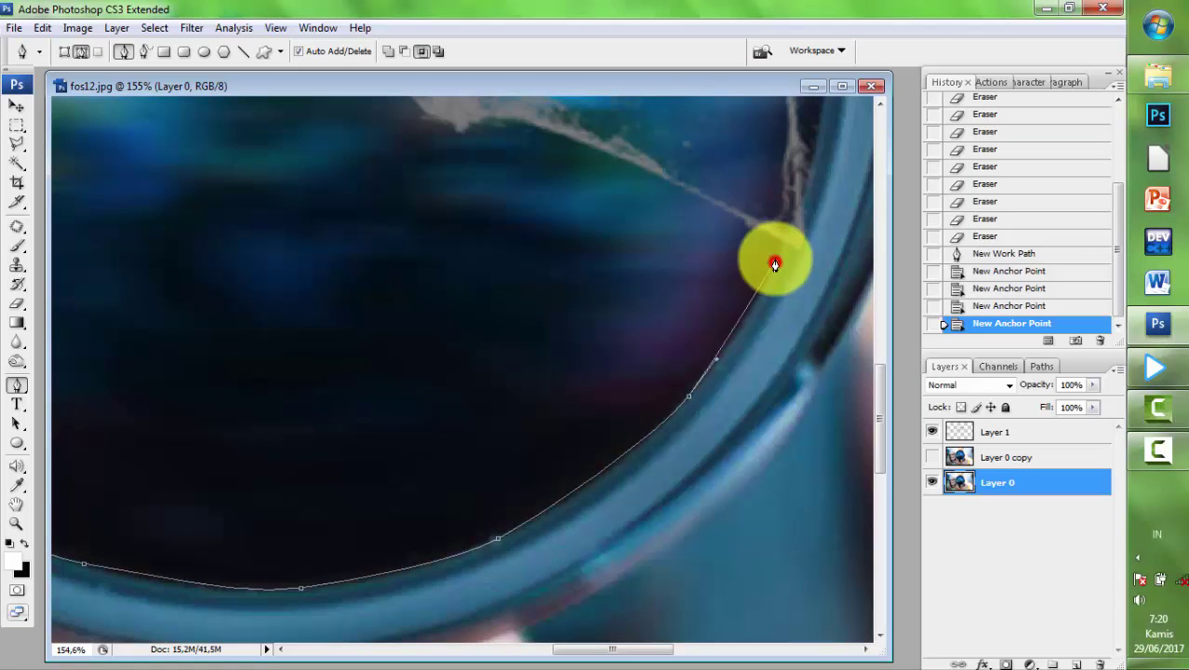
pyautogui.scroll(3, 780, 256)
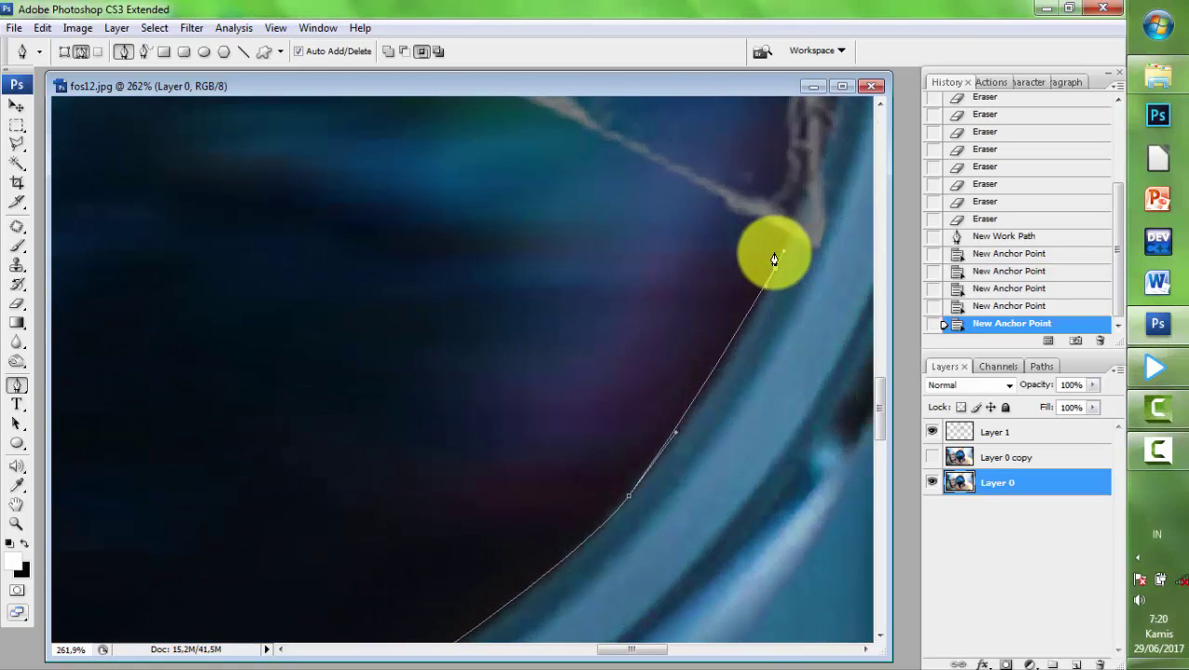
pyautogui.click(994, 308)
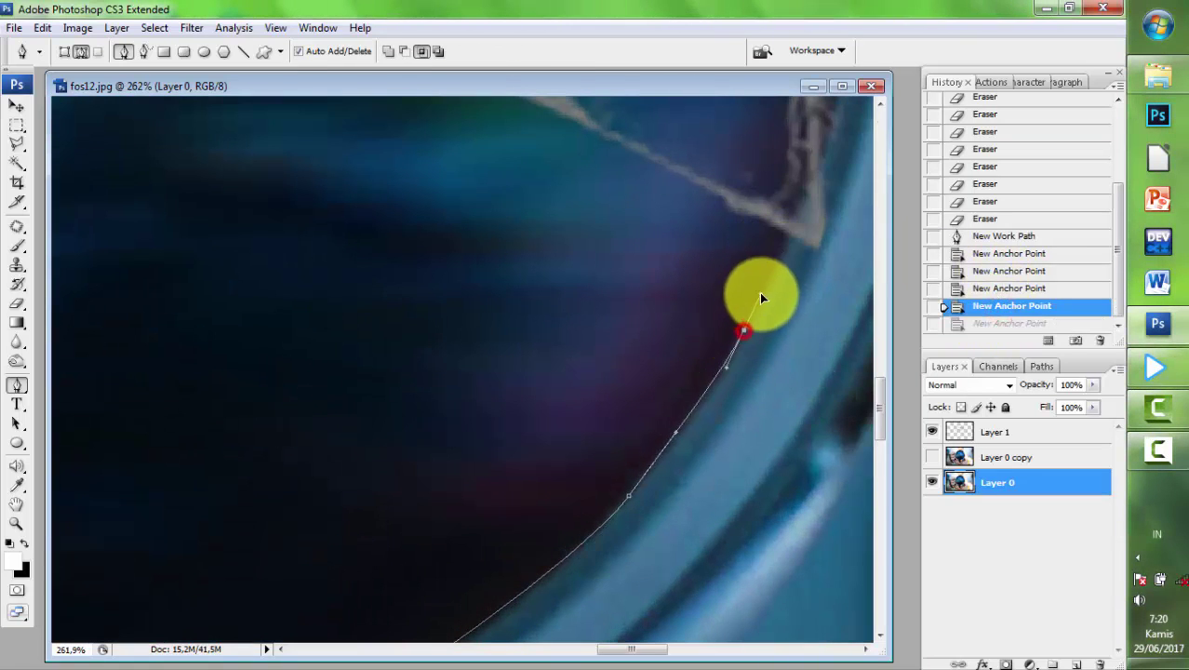
# - Trace anchors from the rim corner leftward along the crack edge
pyautogui.click(781, 246)
pyautogui.moveTo(783, 244); pyautogui.dragTo(730, 430)
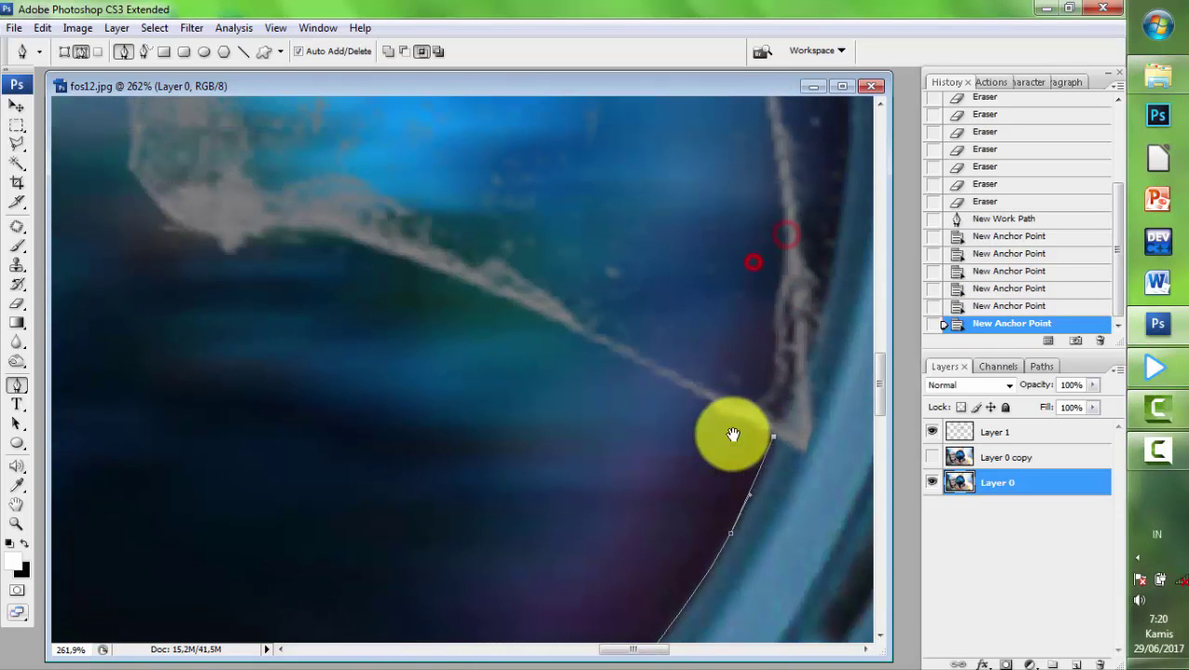
pyautogui.click(656, 369)
pyautogui.click(518, 299)
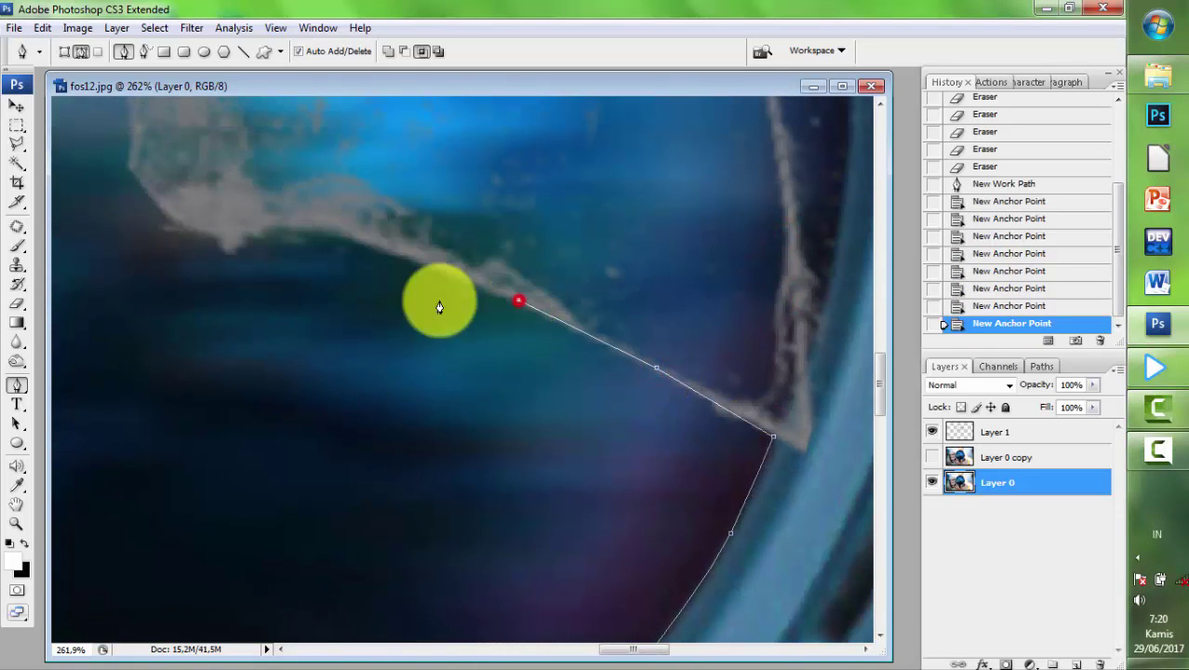
pyautogui.click(374, 243)
pyautogui.click(265, 224)
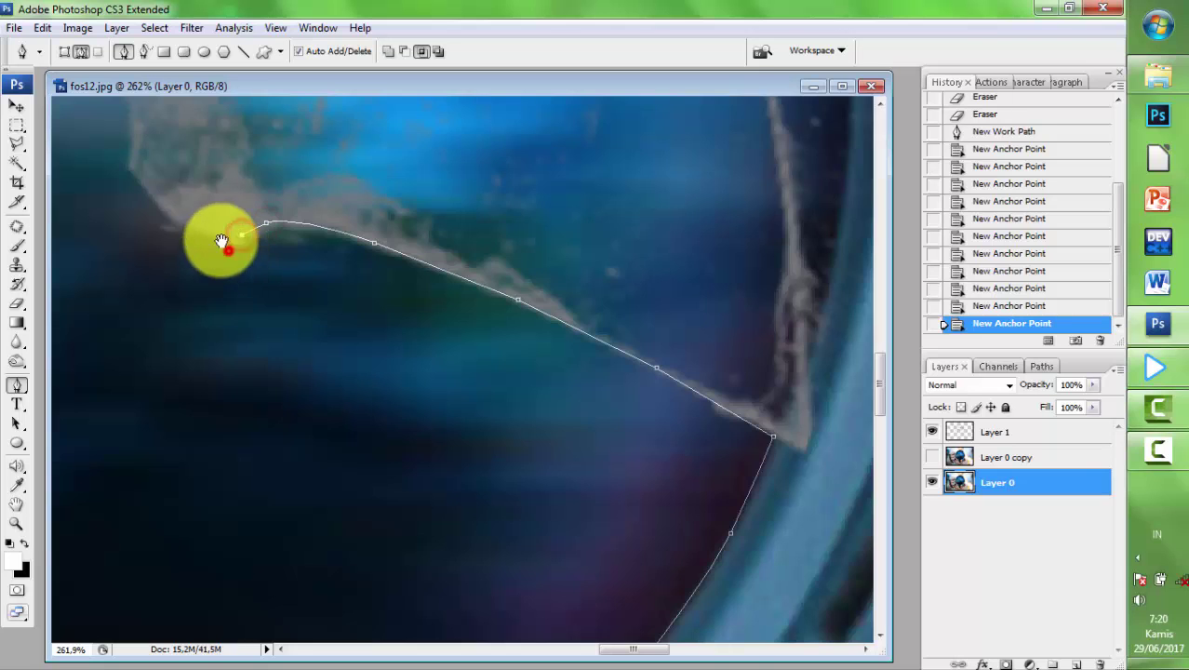
pyautogui.moveTo(220, 241); pyautogui.dragTo(381, 453)
pyautogui.click(326, 425)
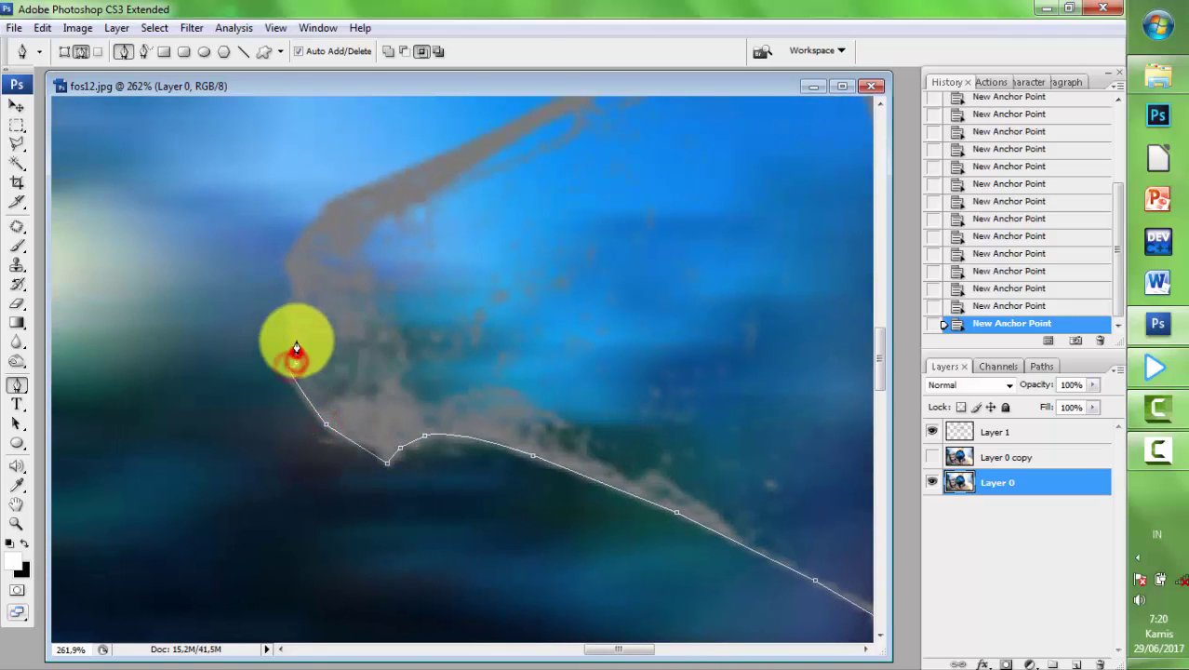
pyautogui.click(287, 262)
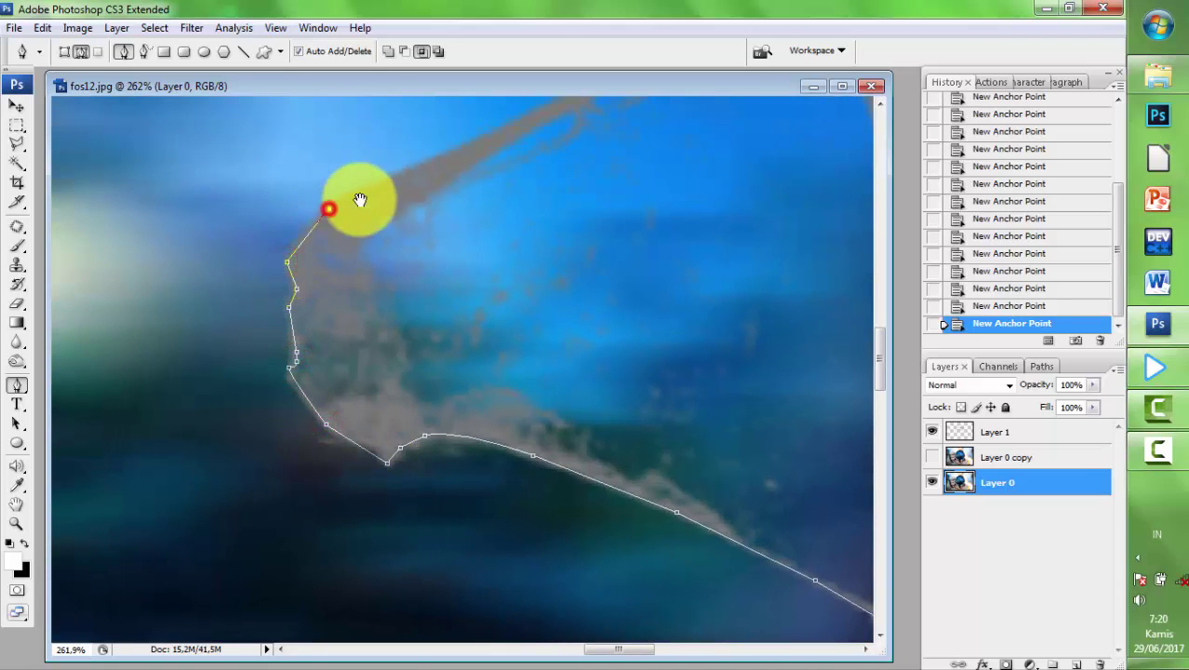
# - Continue adding anchors up and left along the grey crack streak
pyautogui.moveTo(360, 200); pyautogui.dragTo(164, 419)
pyautogui.click(499, 245)
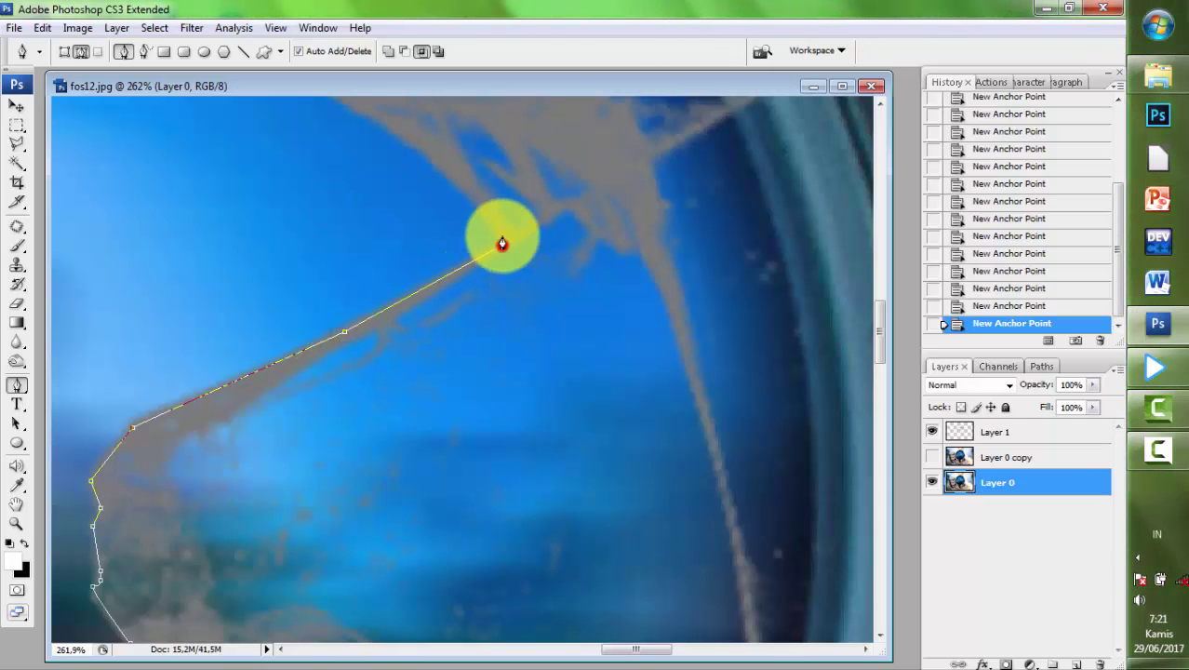
pyautogui.moveTo(503, 235); pyautogui.dragTo(600, 403)
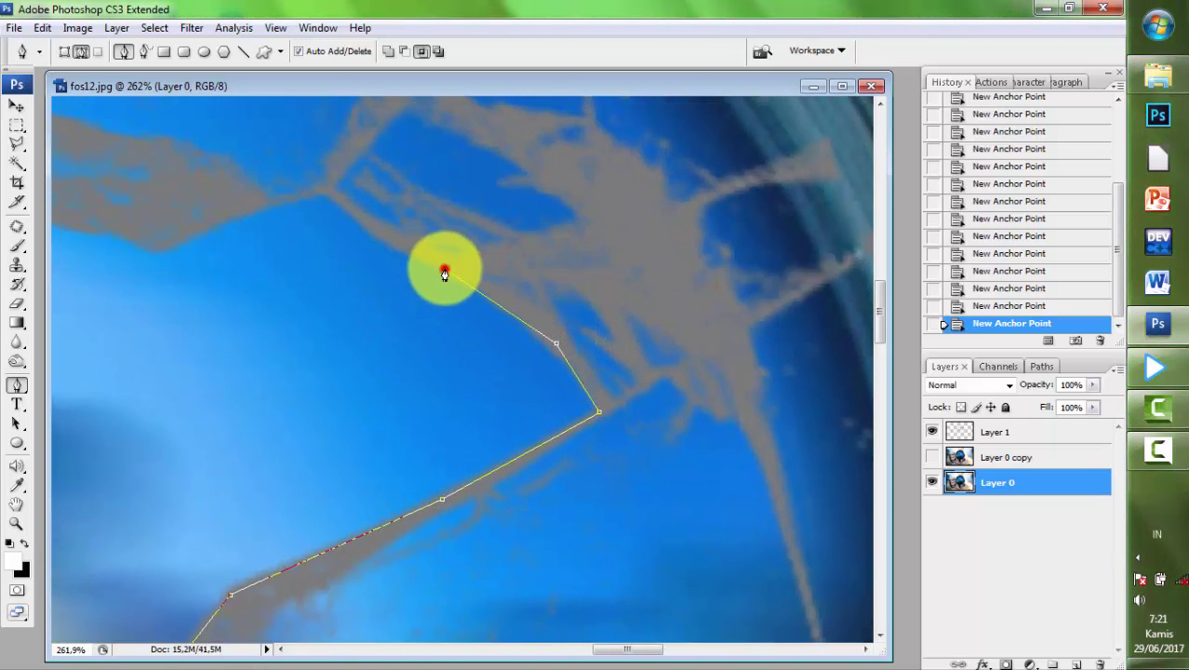
pyautogui.click(330, 192)
pyautogui.moveTo(329, 193); pyautogui.dragTo(589, 255)
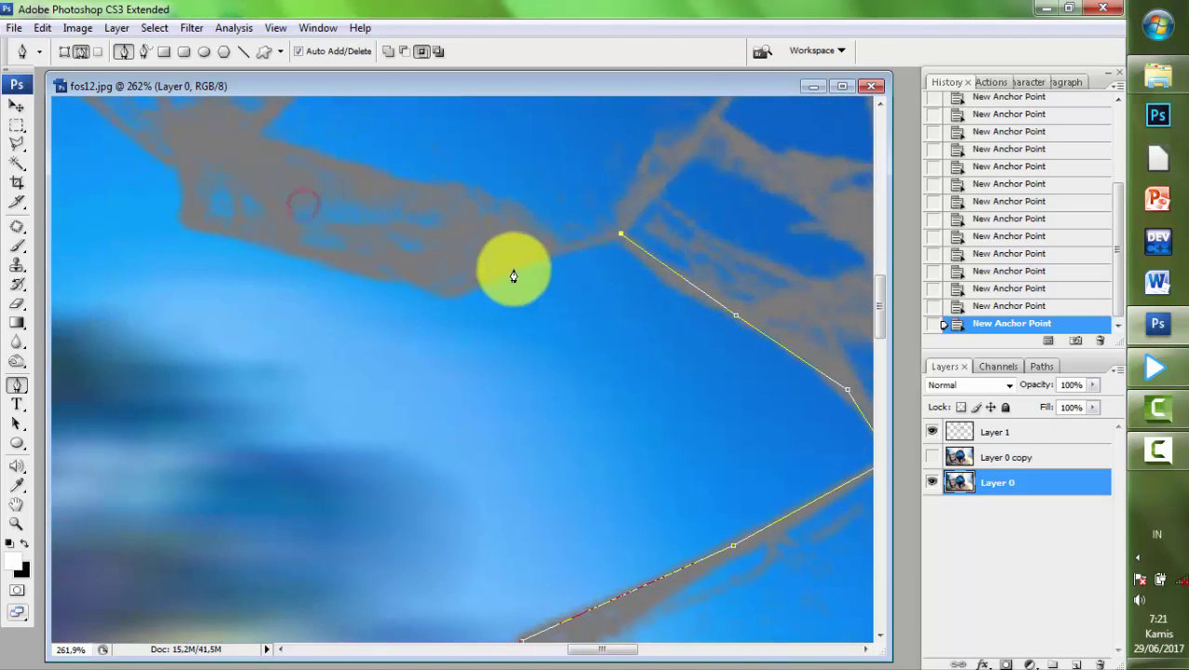
pyautogui.click(364, 271)
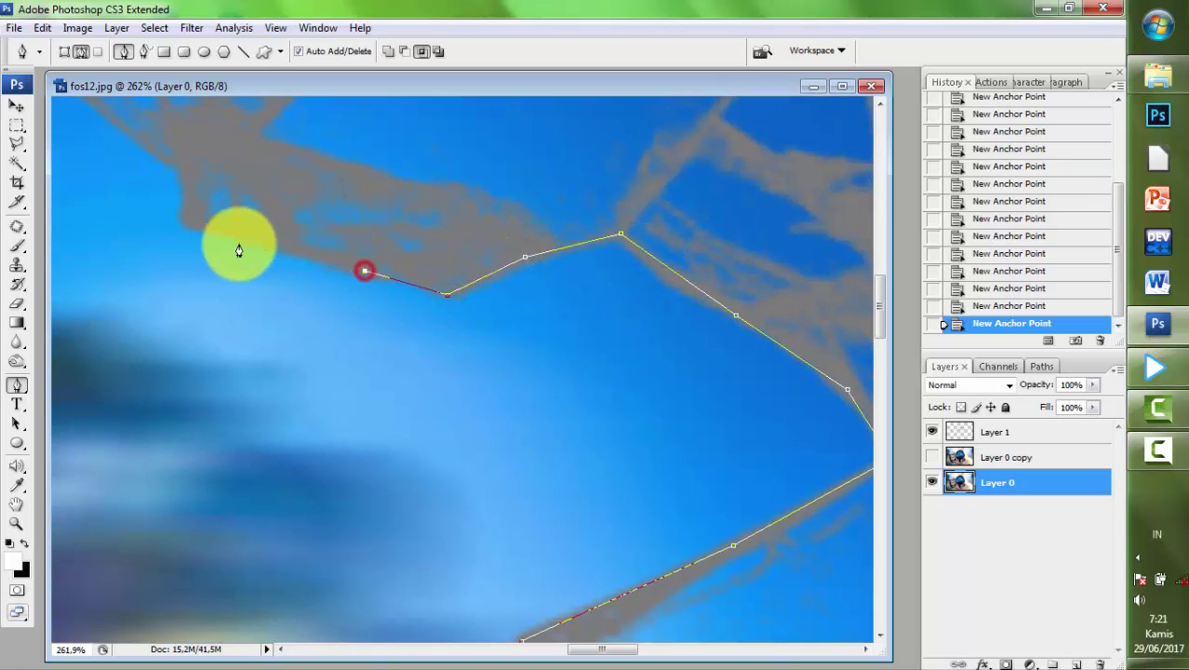
pyautogui.click(181, 223)
pyautogui.moveTo(181, 223); pyautogui.dragTo(259, 414)
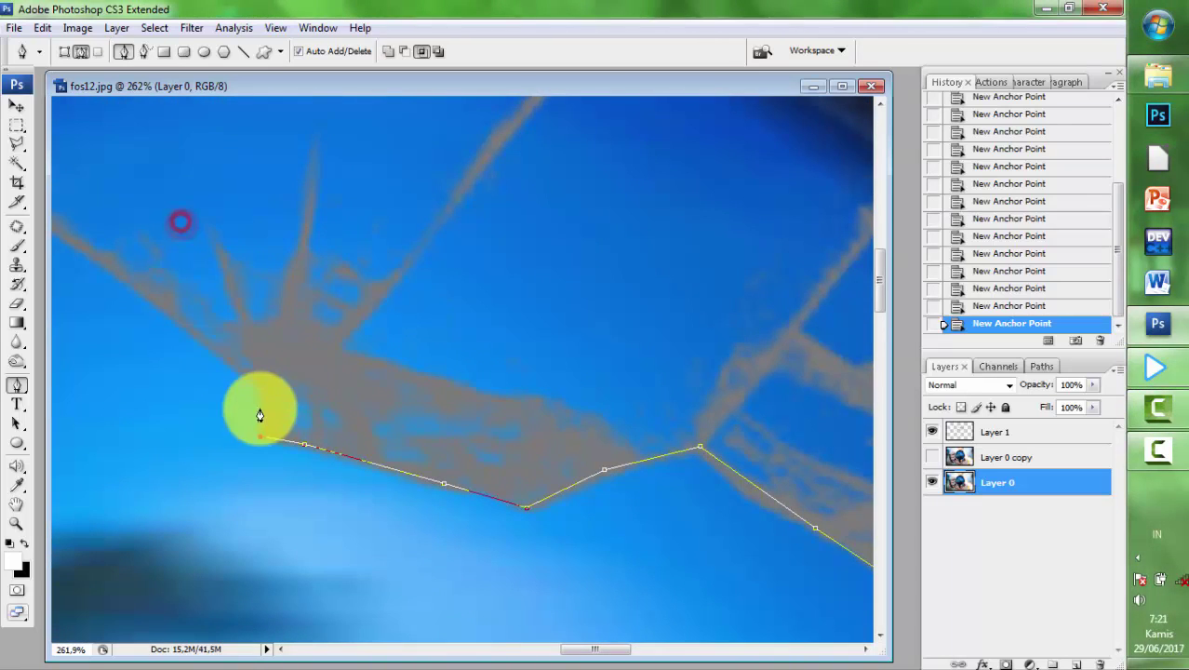
pyautogui.click(197, 335)
pyautogui.moveTo(274, 400); pyautogui.dragTo(463, 437)
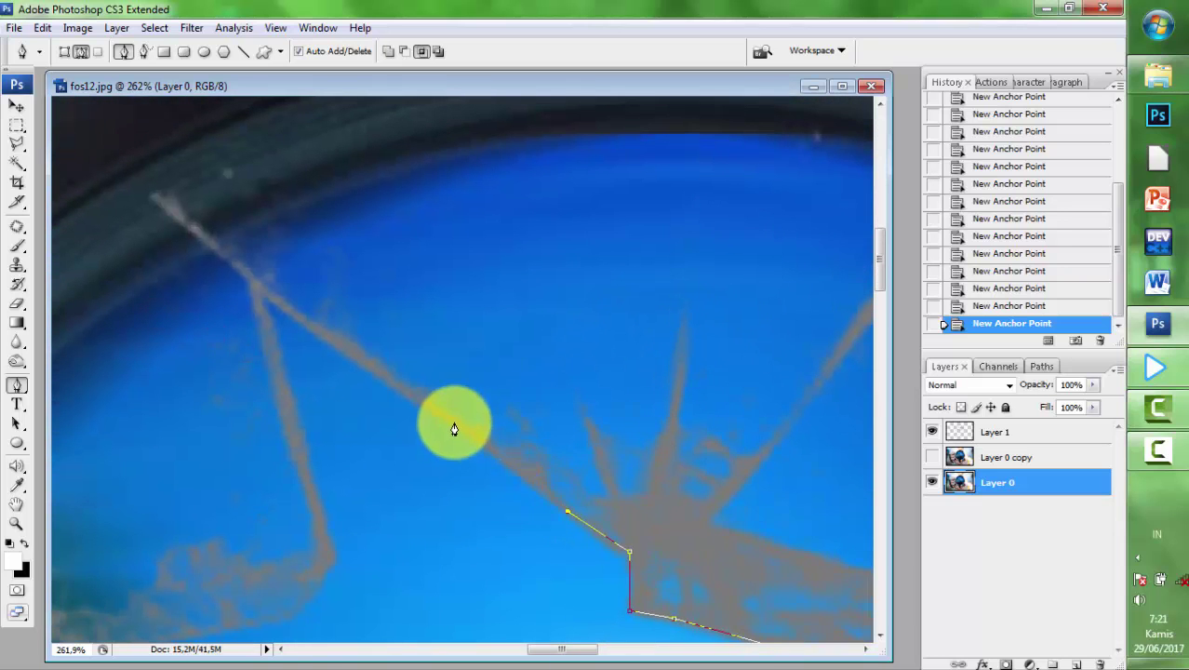
# - Add anchors where the crack turns downward, following its grey edge
pyautogui.click(454, 426)
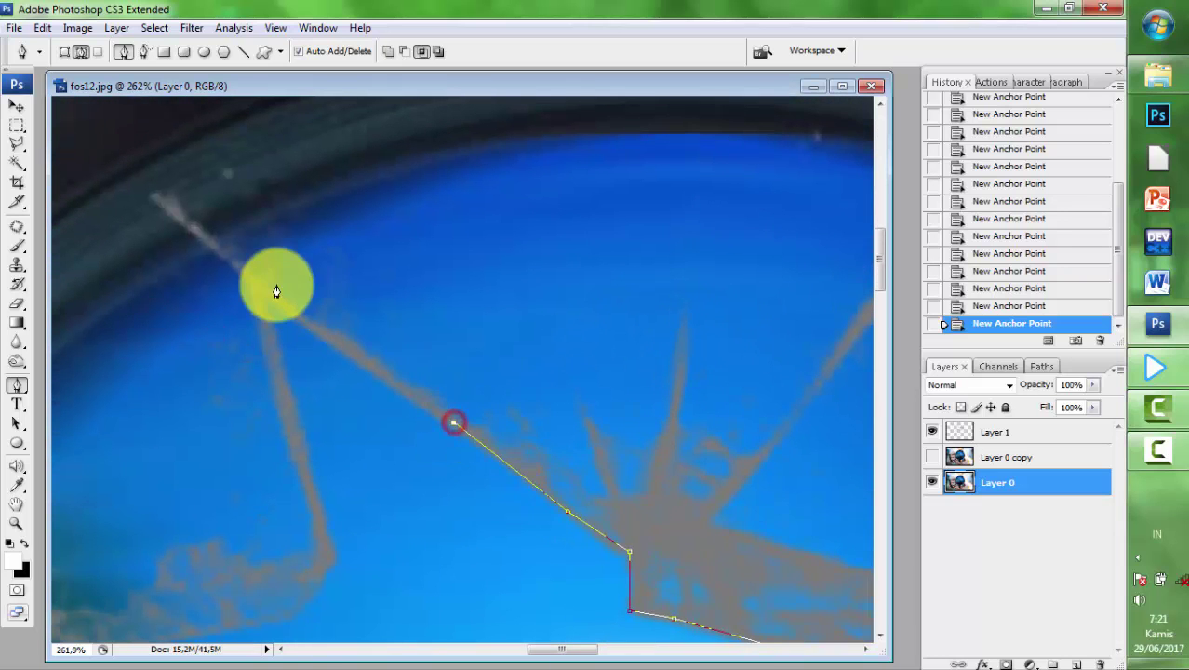
pyautogui.click(292, 429)
pyautogui.moveTo(292, 472); pyautogui.dragTo(332, 298)
pyautogui.click(369, 386)
pyautogui.click(335, 438)
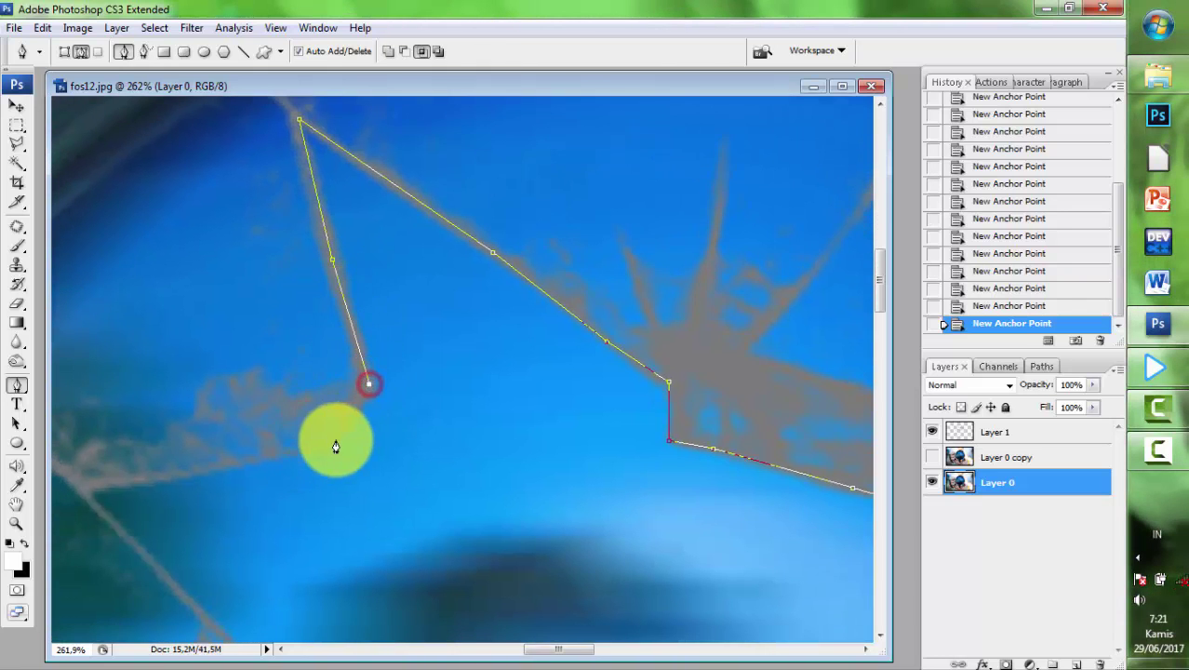
pyautogui.moveTo(256, 455); pyautogui.dragTo(448, 380)
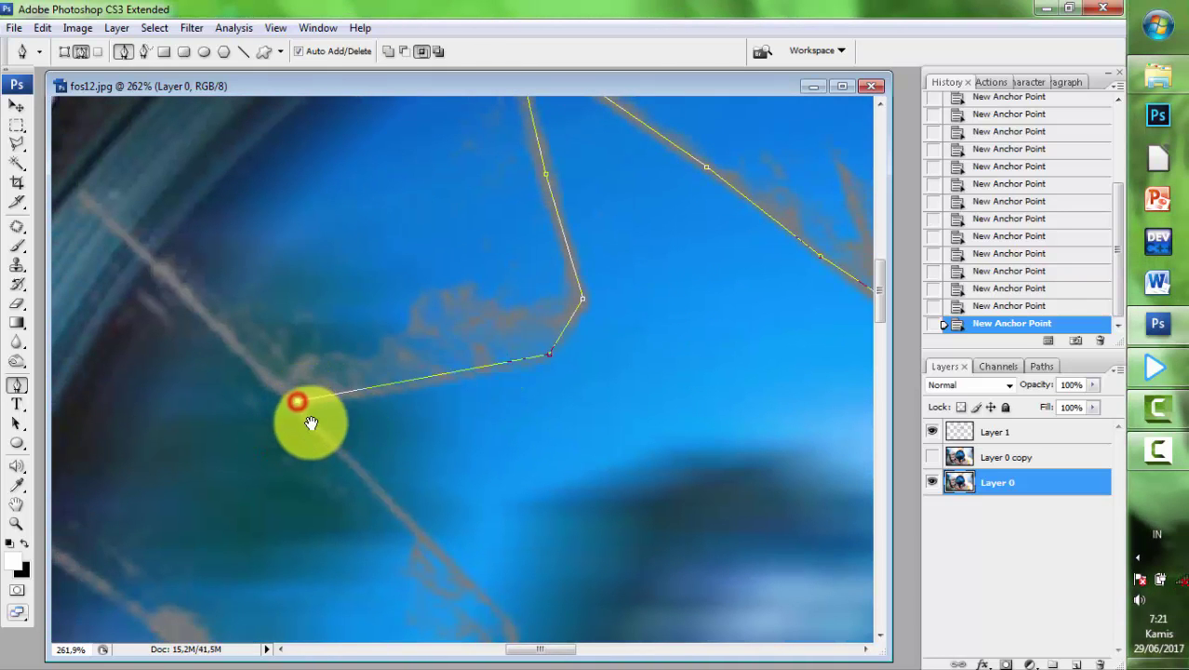
pyautogui.moveTo(311, 424); pyautogui.dragTo(279, 309)
pyautogui.moveTo(398, 424); pyautogui.dragTo(358, 311)
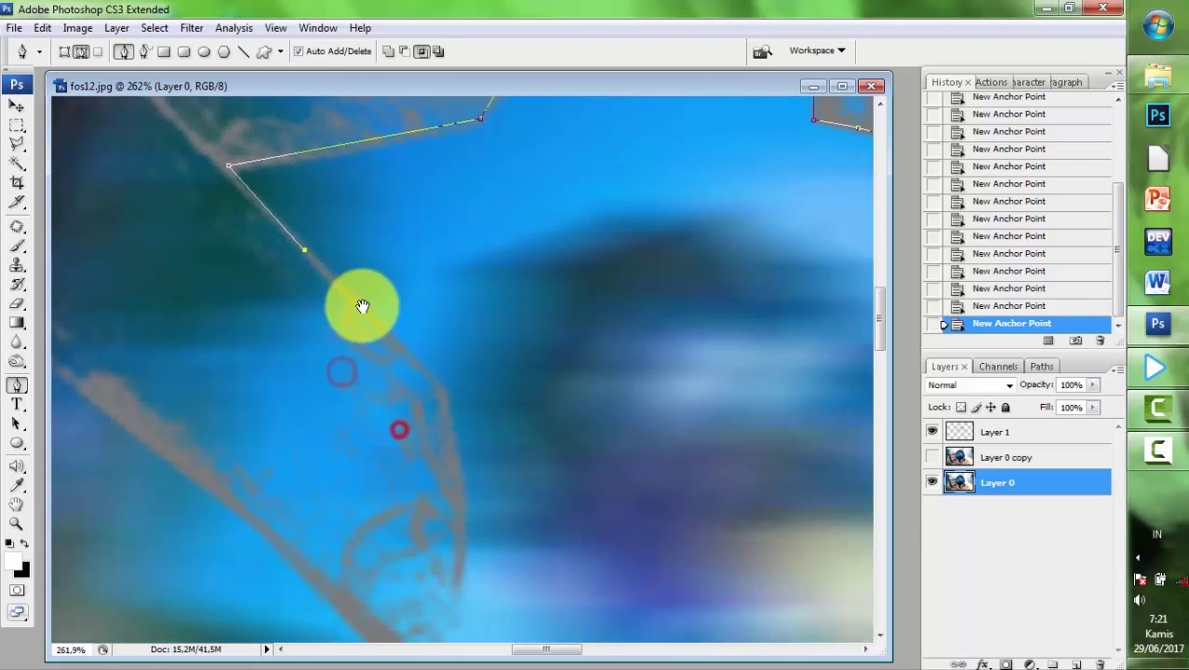
pyautogui.click(433, 384)
pyautogui.moveTo(452, 429); pyautogui.dragTo(376, 375)
pyautogui.click(376, 376)
# - Anchor down the crack to the lens rim and close the path at its first point
pyautogui.moveTo(358, 446); pyautogui.dragTo(401, 326)
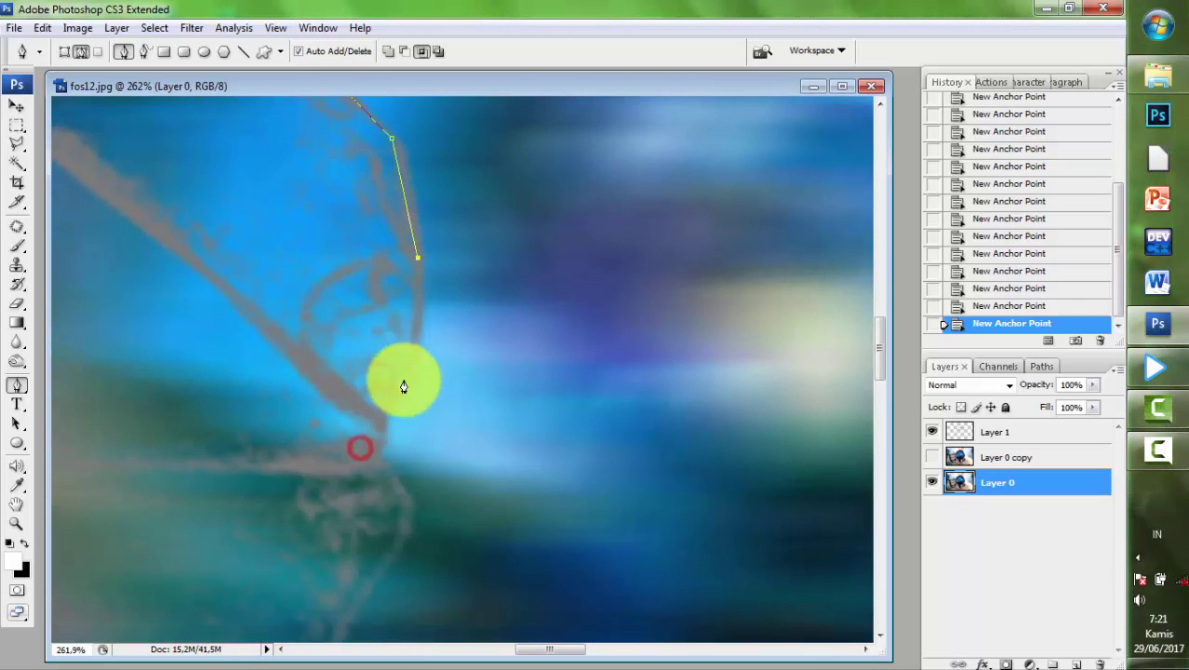
pyautogui.click(403, 380)
pyautogui.moveTo(405, 518); pyautogui.dragTo(417, 423)
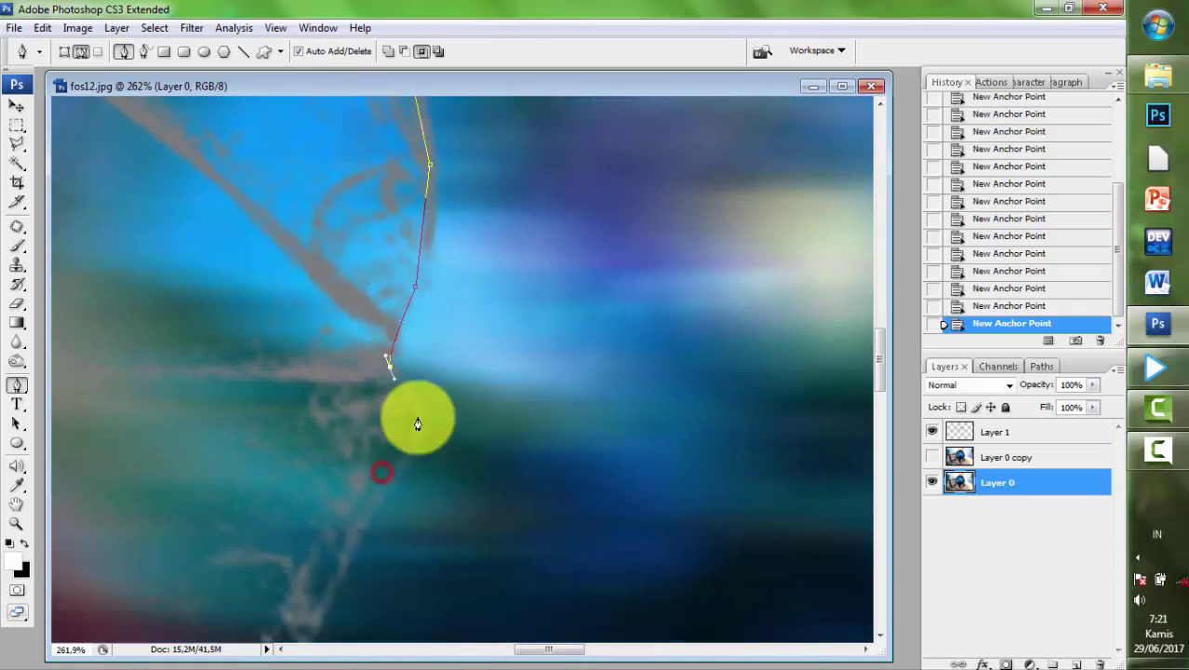
pyautogui.click(419, 414)
pyautogui.moveTo(404, 467); pyautogui.dragTo(452, 290)
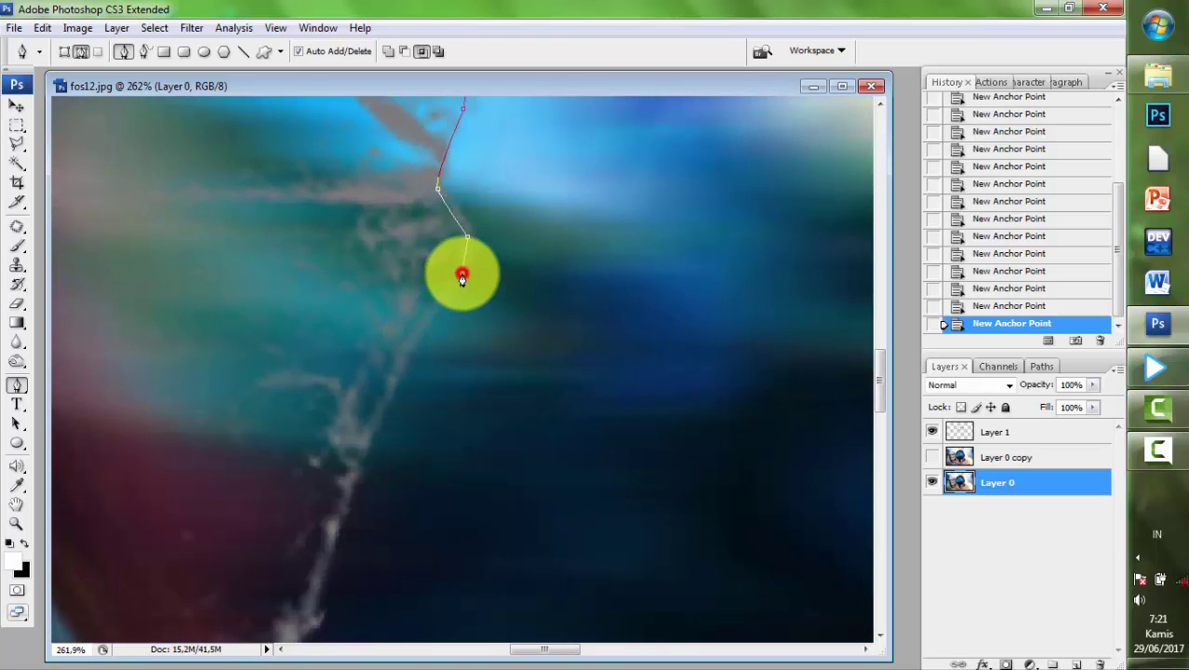
pyautogui.click(367, 459)
pyautogui.moveTo(339, 497); pyautogui.dragTo(411, 324)
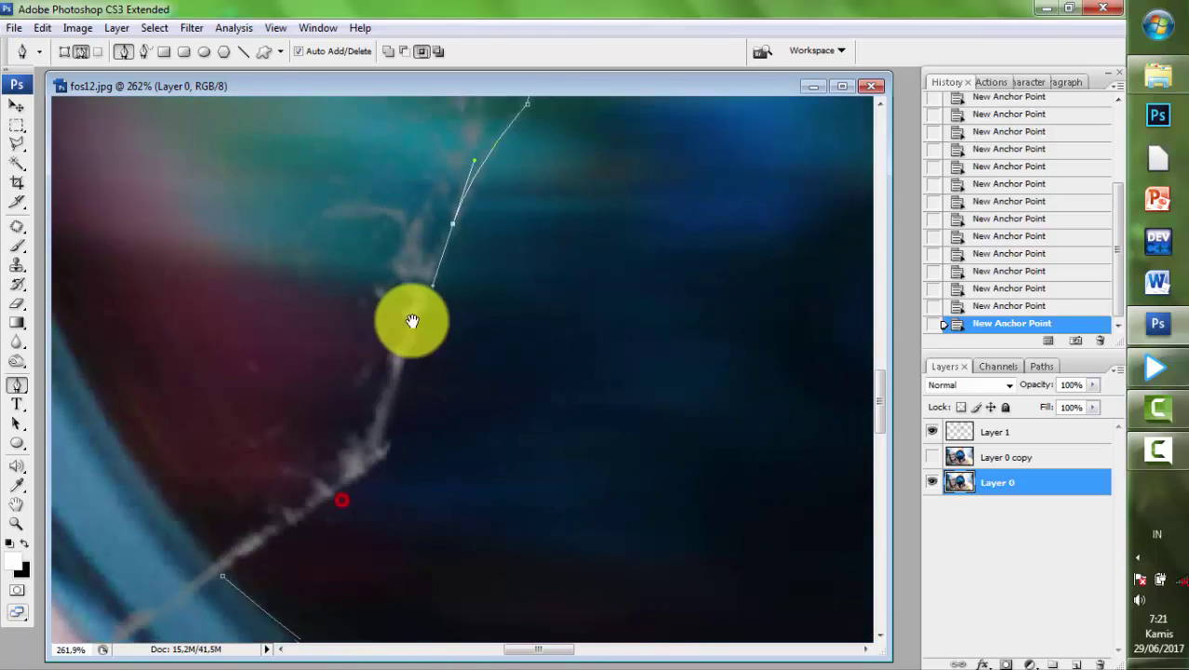
pyautogui.click(379, 432)
pyautogui.moveTo(376, 439); pyautogui.dragTo(538, 310)
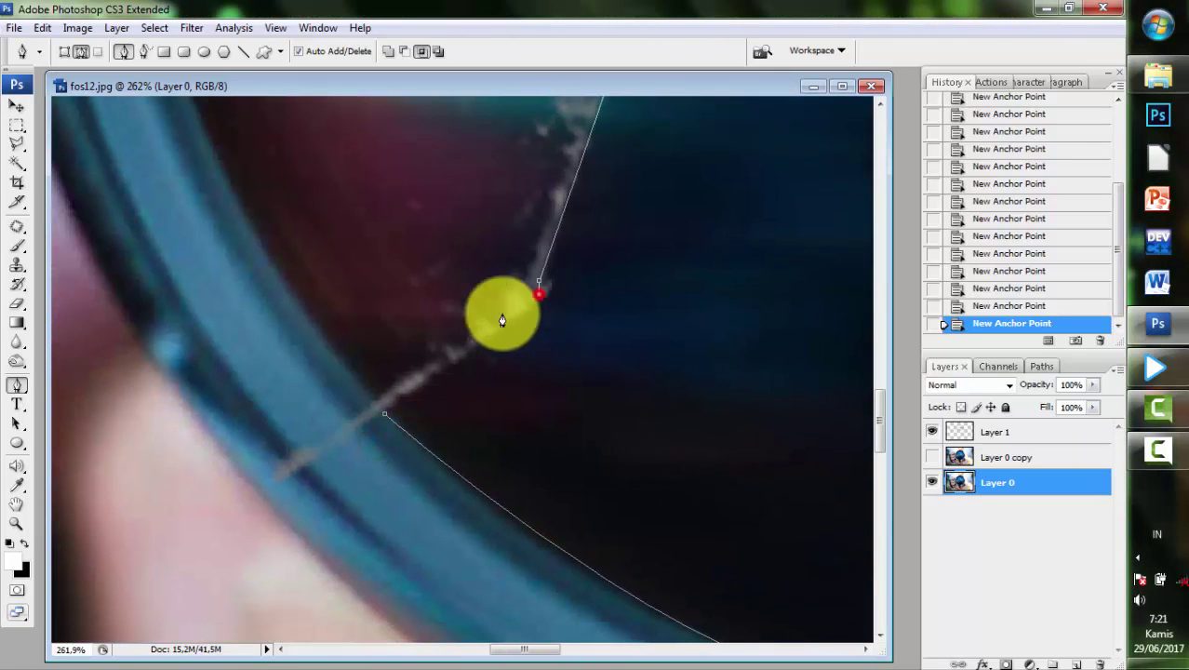
pyautogui.scroll(-2, 611, 326)
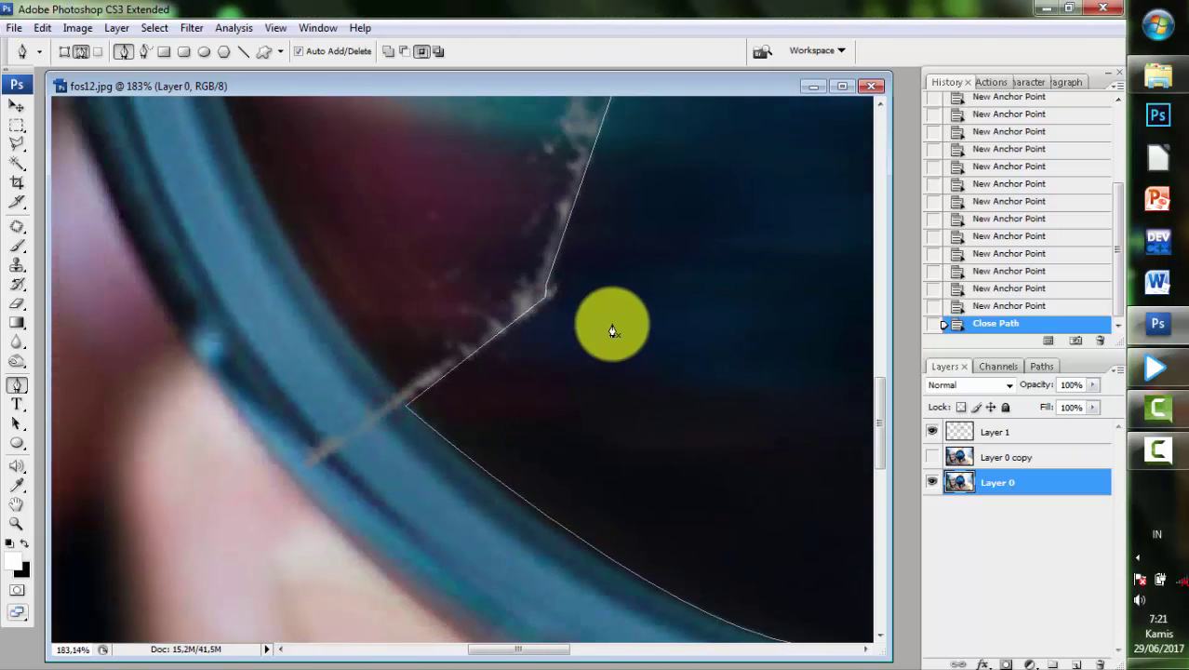
pyautogui.scroll(-2, 610, 311)
pyautogui.scroll(-1, 730, 351)
# - Convert the traced path into a selection and delete the shattered area from Layer 0
pyautogui.moveTo(724, 399); pyautogui.dragTo(491, 418)
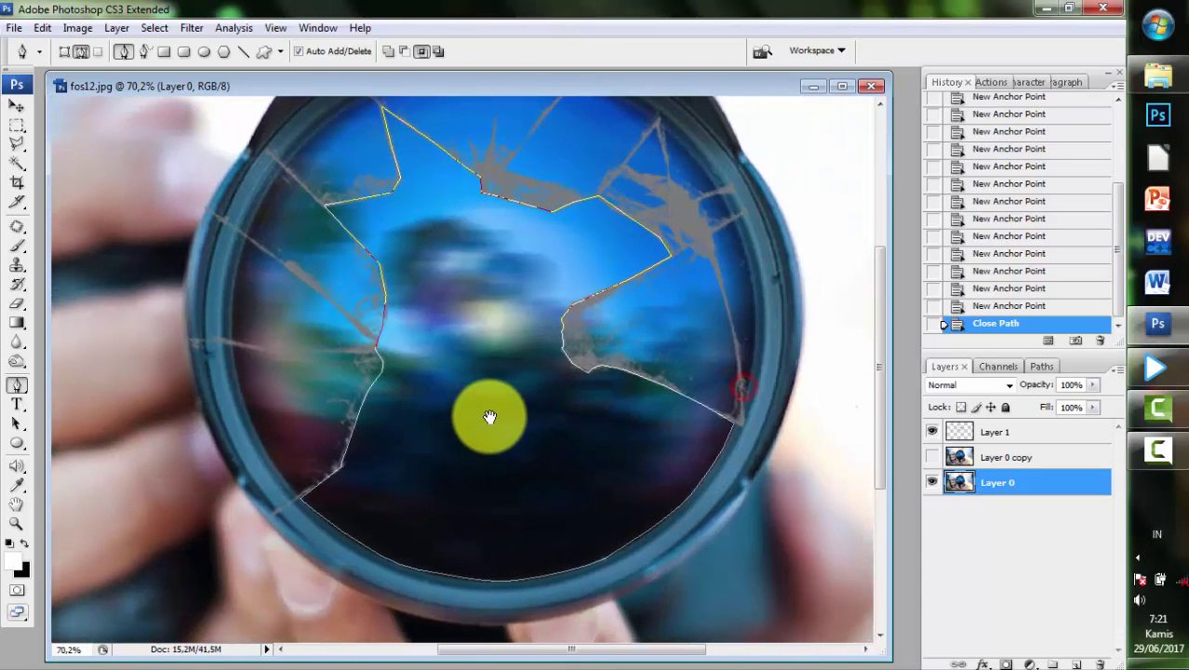
pyautogui.rightClick(491, 418)
pyautogui.click(556, 500)
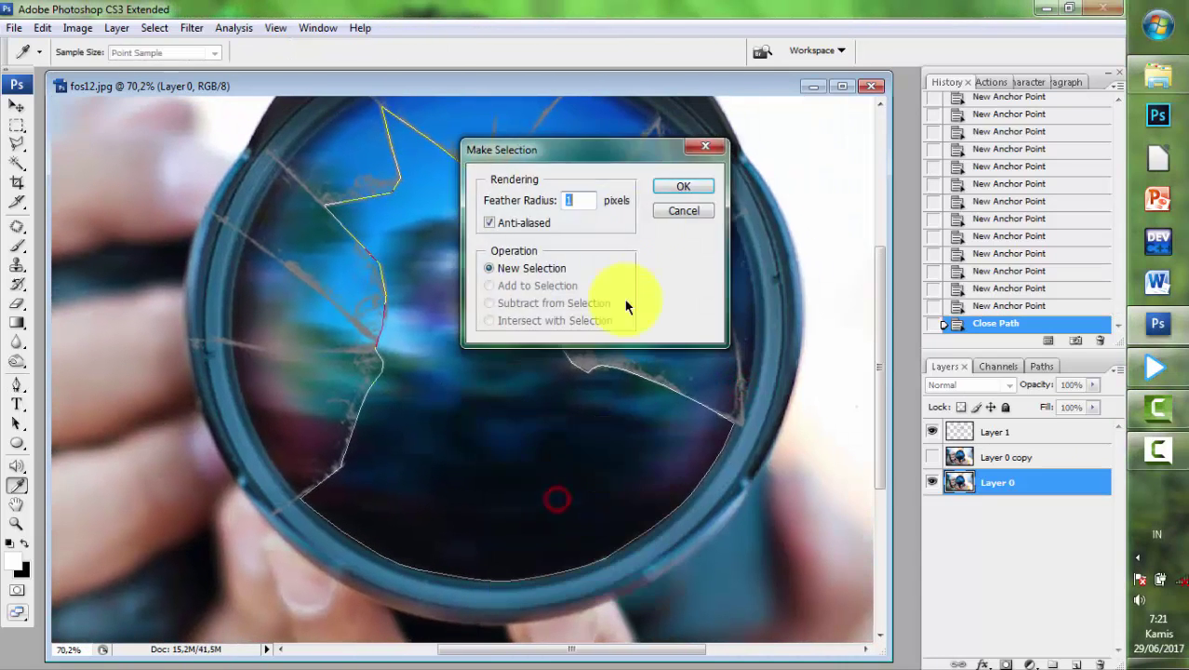
pyautogui.click(674, 189)
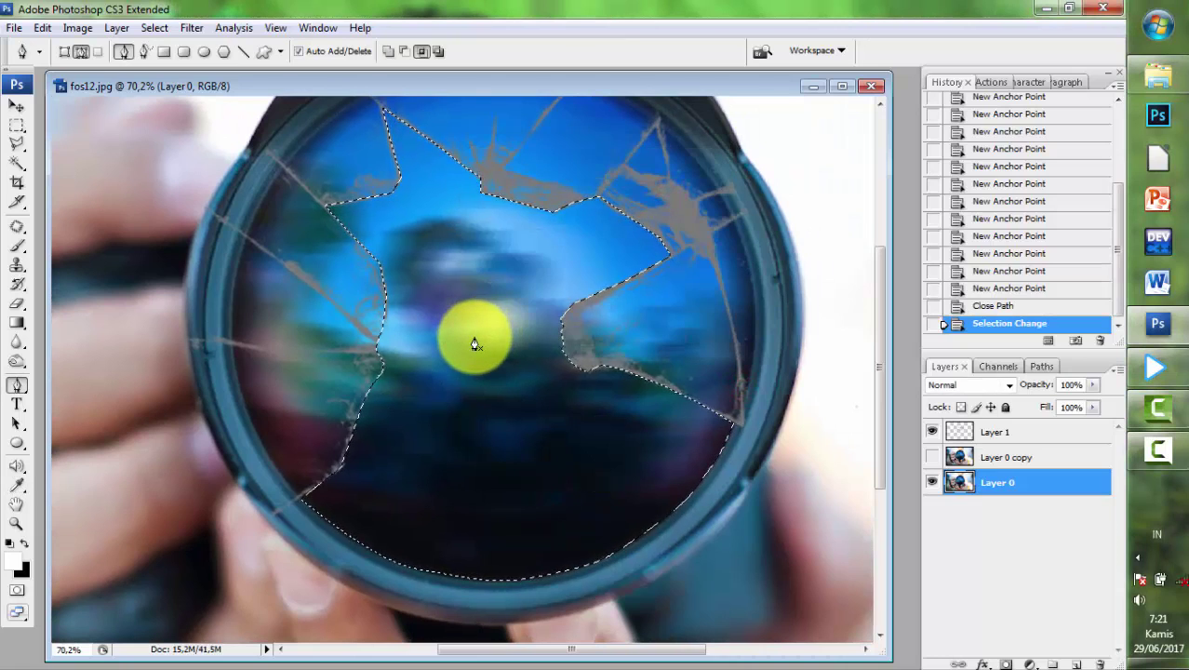
pyautogui.press('Delete')
# - Show Layer 0 copy, delete the same shattered area there, then return to Layer 0
pyautogui.keyDown('alt'); pyautogui.scroll(-2, 707, 338); pyautogui.keyUp('alt')
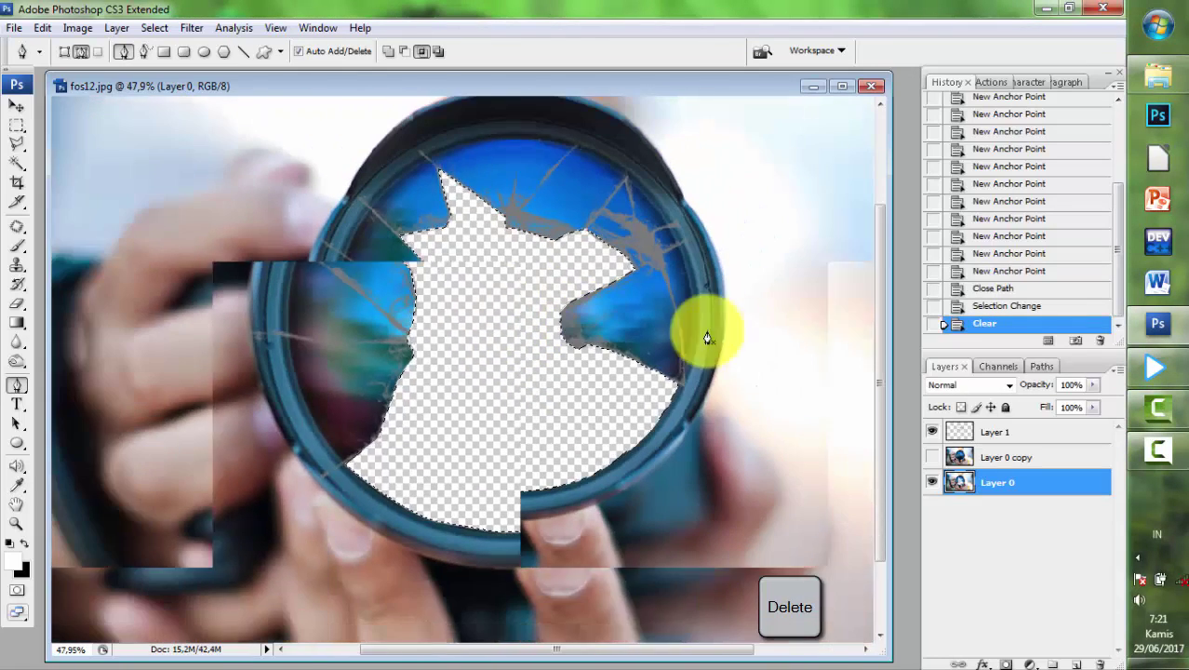
pyautogui.keyDown('alt'); pyautogui.scroll(1, 707, 338); pyautogui.keyUp('alt')
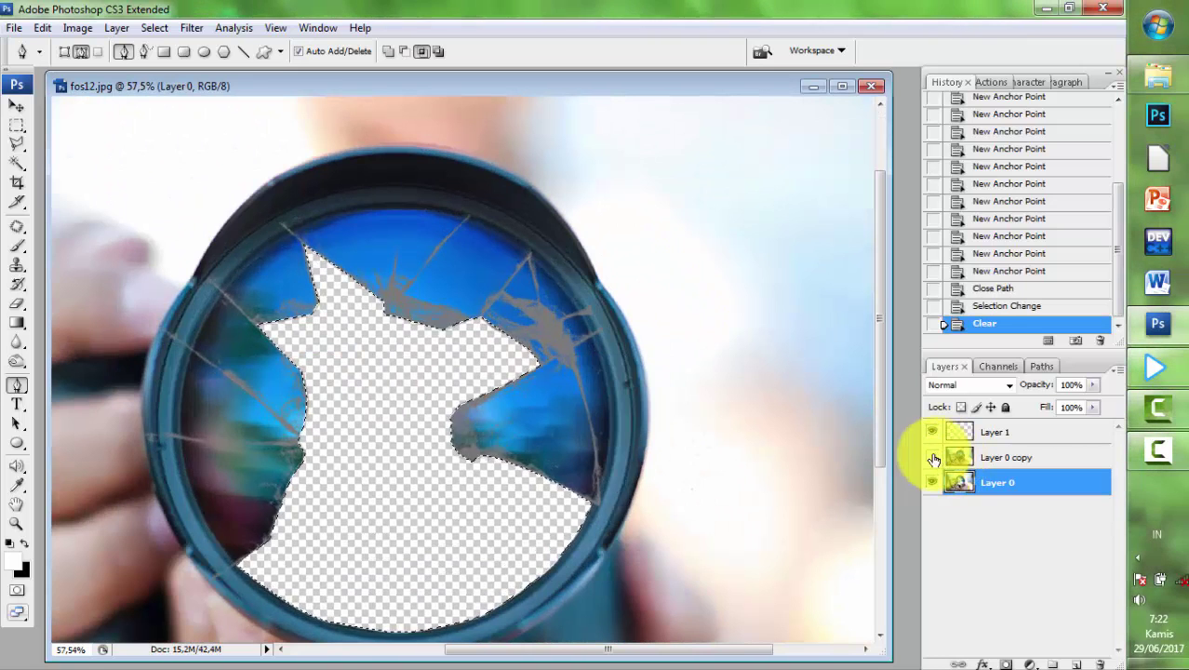
pyautogui.click(933, 458)
pyautogui.press('Delete')
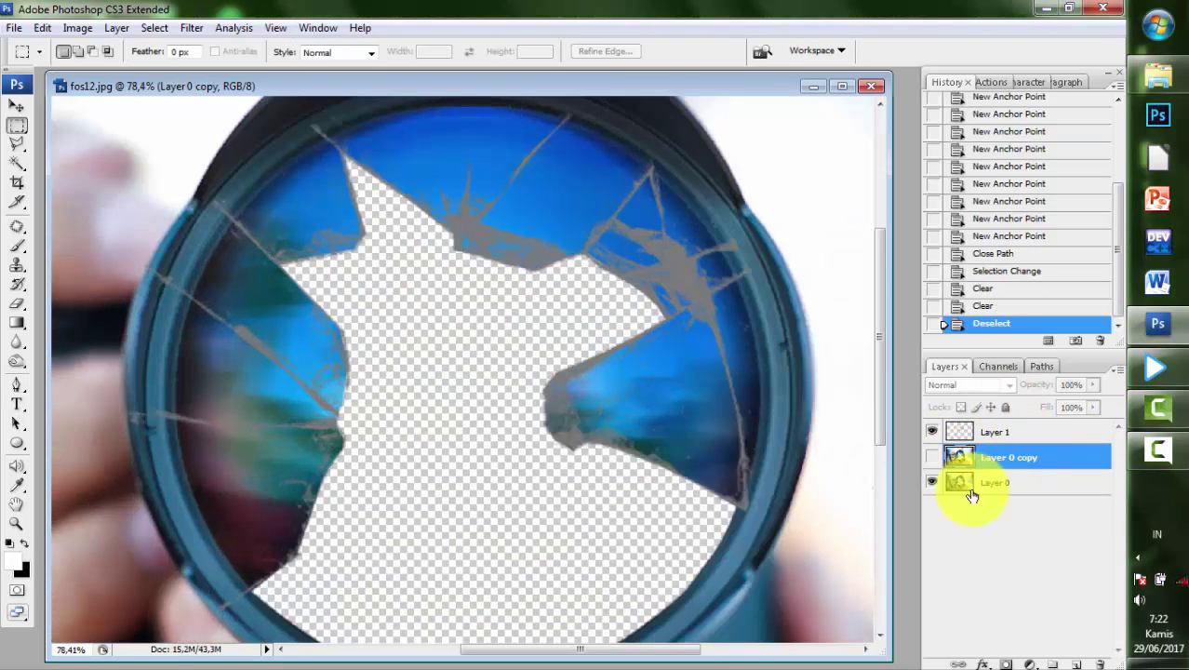
pyautogui.click(979, 483)
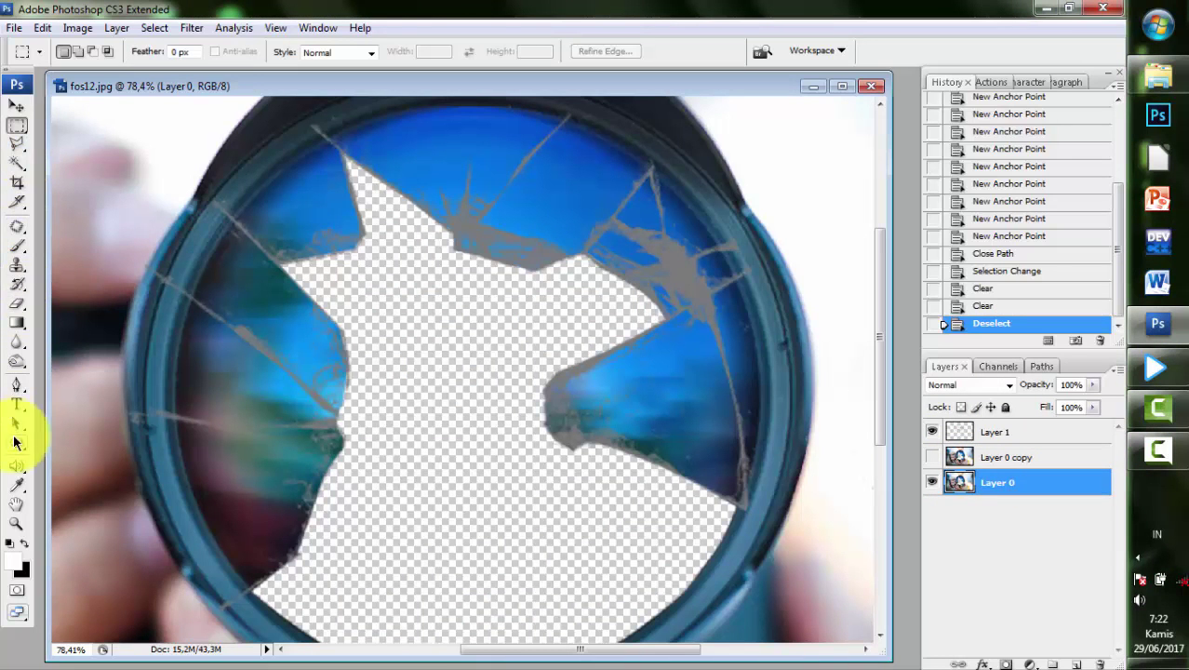
pyautogui.click(17, 384)
pyautogui.scroll(2, 265, 602)
pyautogui.scroll(1, 265, 606)
# - Start a new pen path at the lower lens rim, anchoring along the inner and upper rim
pyautogui.scroll(1, 263, 603)
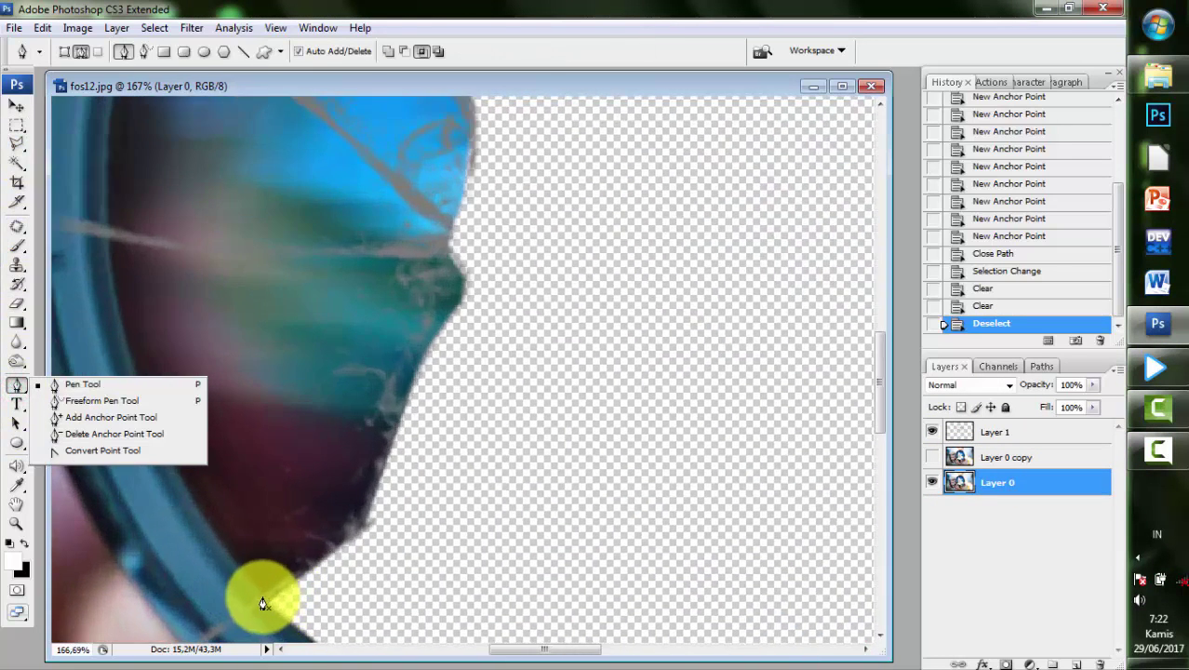
pyautogui.click(263, 599)
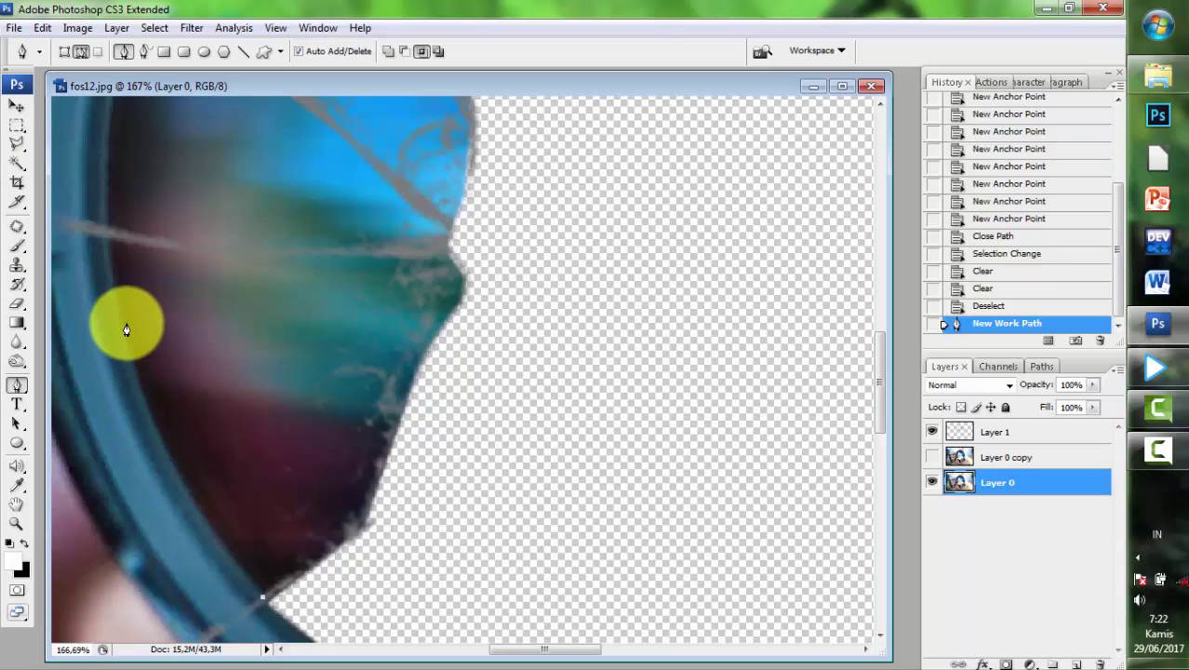
pyautogui.click(103, 181)
pyautogui.scroll(2, 104, 181)
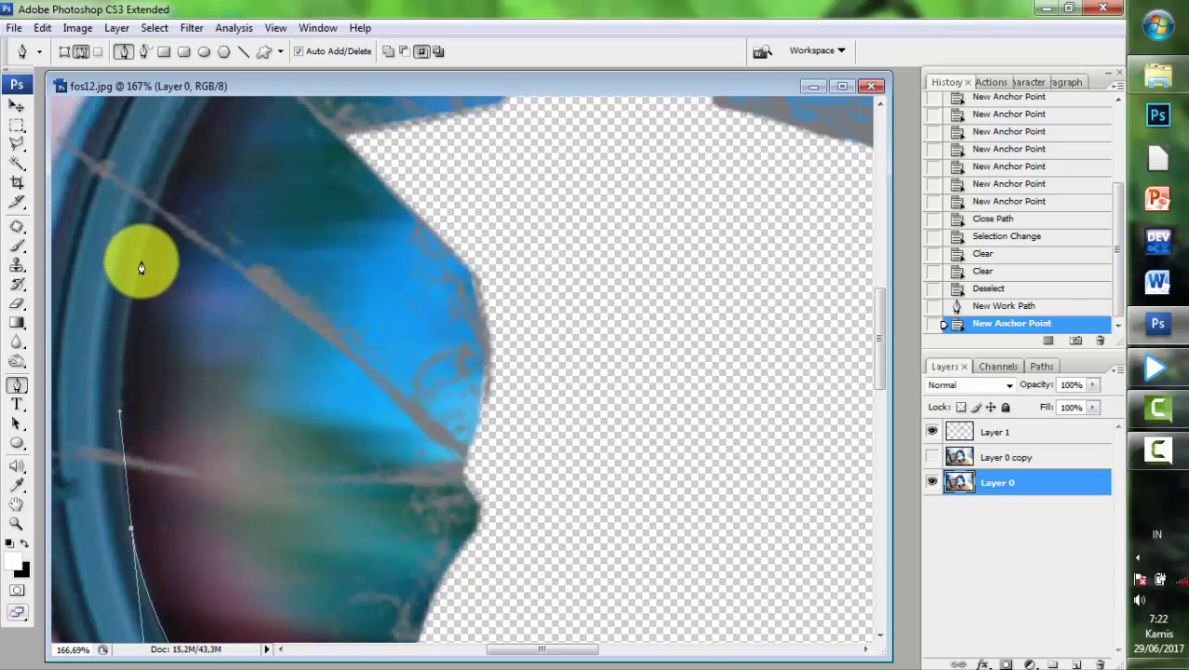
pyautogui.click(151, 233)
pyautogui.scroll(3, 128, 332)
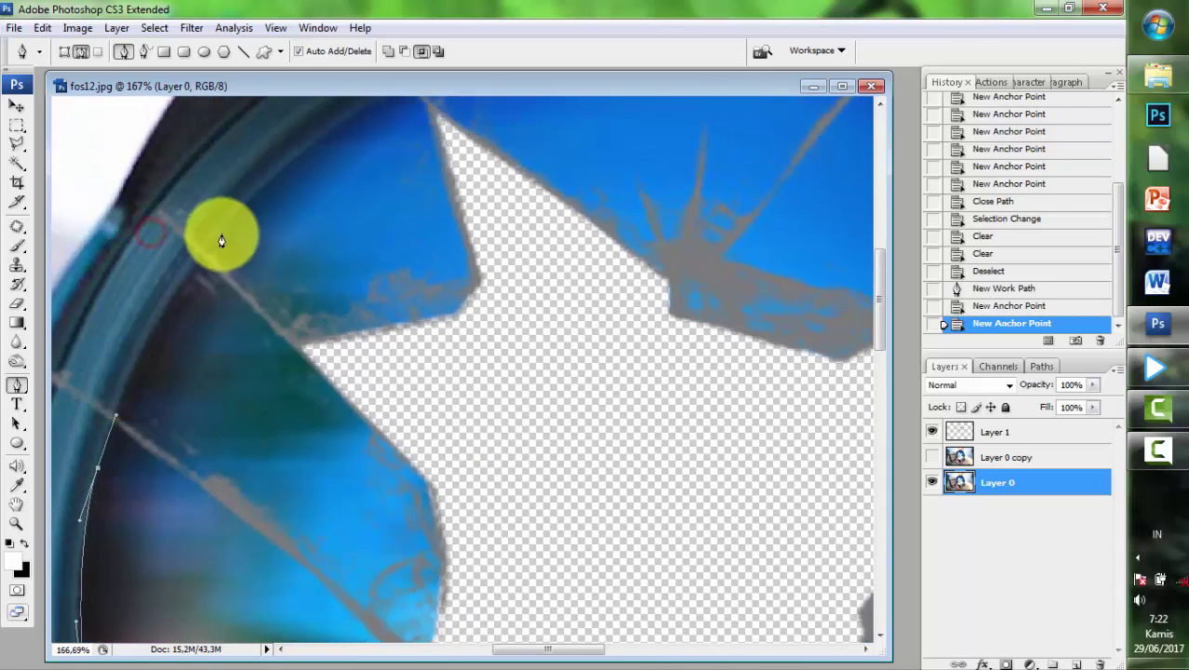
pyautogui.click(279, 183)
pyautogui.scroll(3, 234, 279)
pyautogui.hscroll(2, 349, 267)
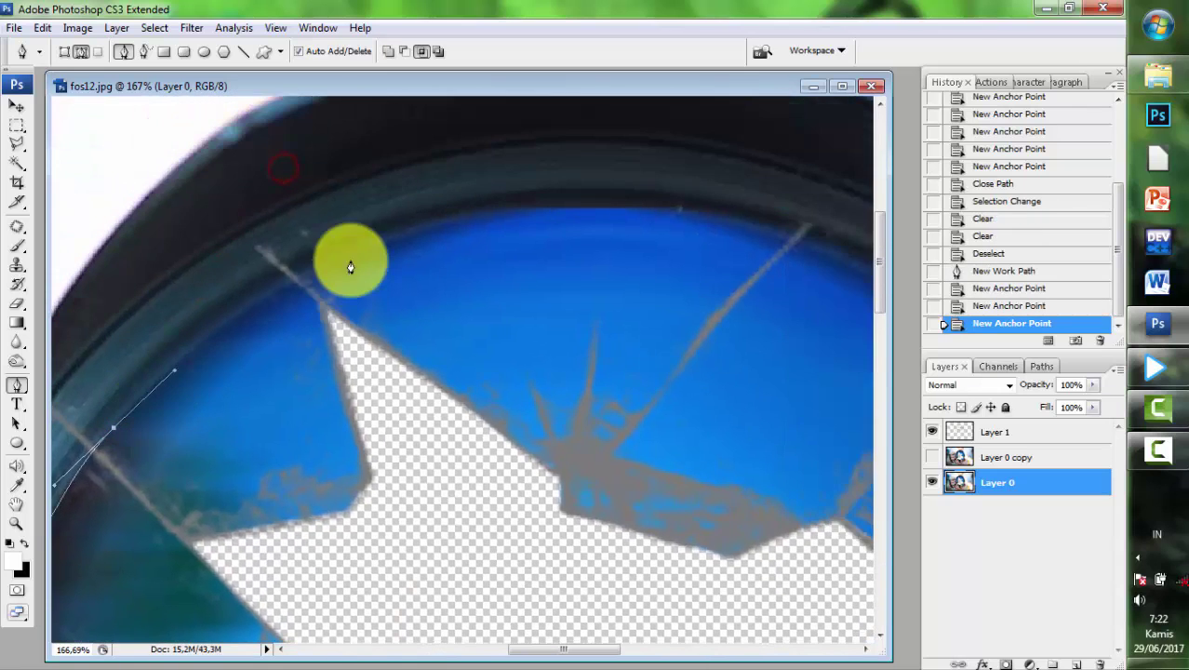
pyautogui.click(438, 227)
pyautogui.scroll(2, 388, 265)
pyautogui.hscroll(2, 451, 268)
# - Curve the path around the right and lower rim and close it at its start point
pyautogui.moveTo(545, 280); pyautogui.dragTo(557, 276)
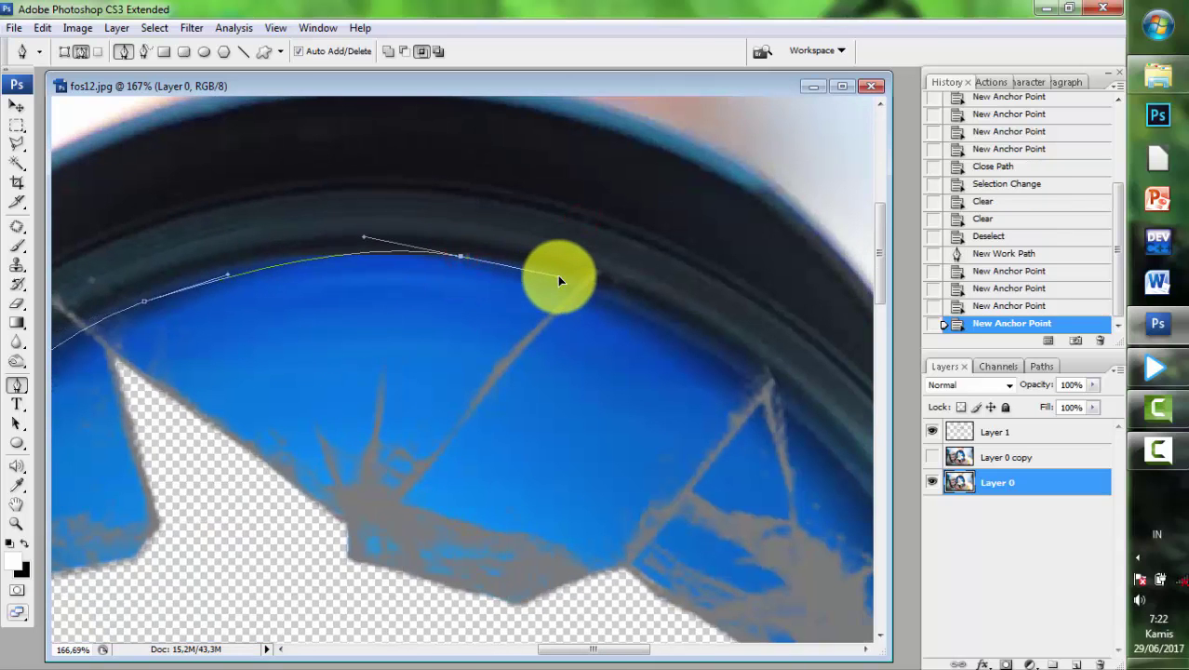
pyautogui.moveTo(647, 302); pyautogui.dragTo(382, 219)
pyautogui.moveTo(481, 288); pyautogui.dragTo(551, 353)
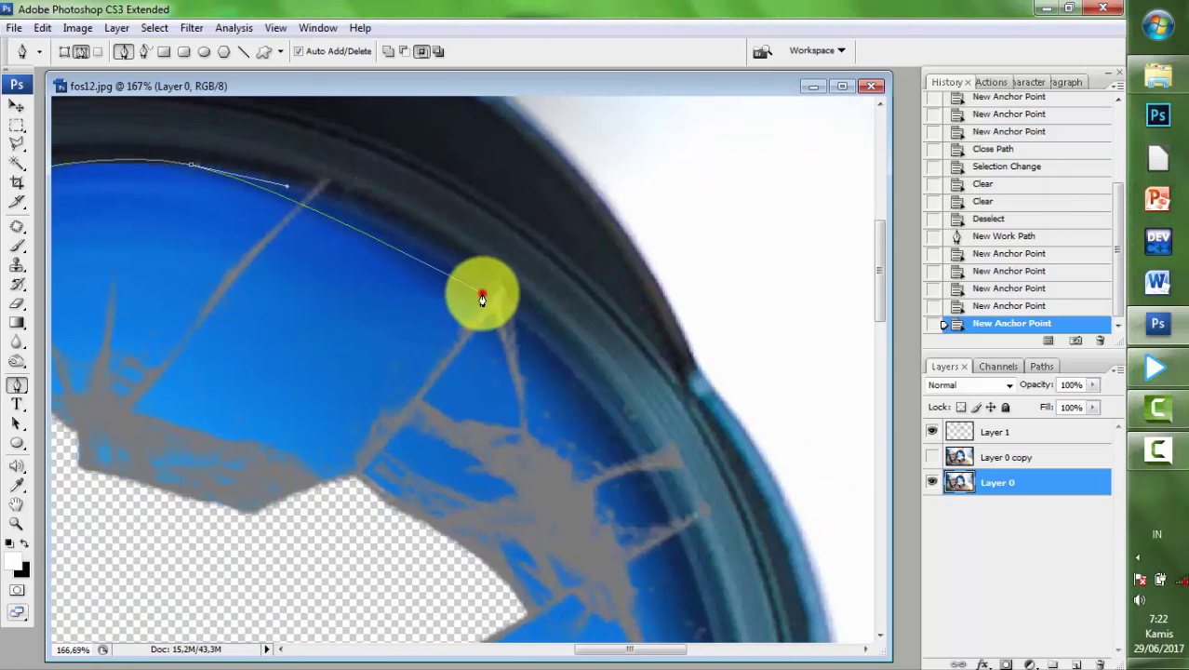
pyautogui.scroll(-3, 615, 430)
pyautogui.hscroll(2, 595, 347)
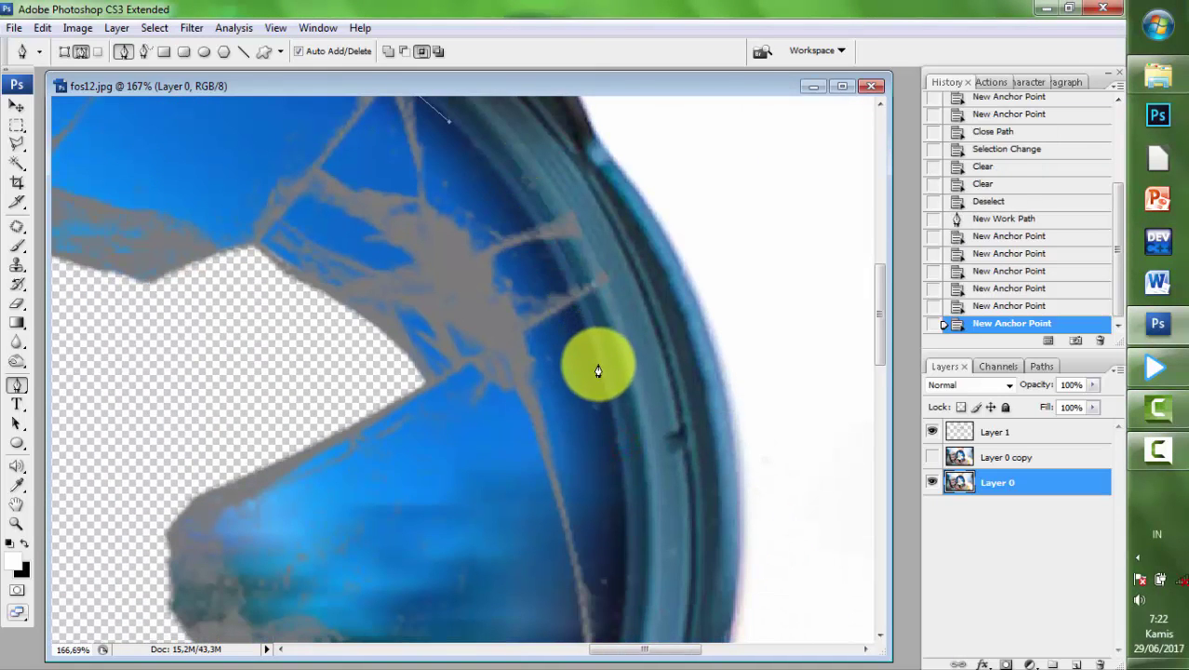
pyautogui.click(613, 481)
pyautogui.scroll(-3, 616, 428)
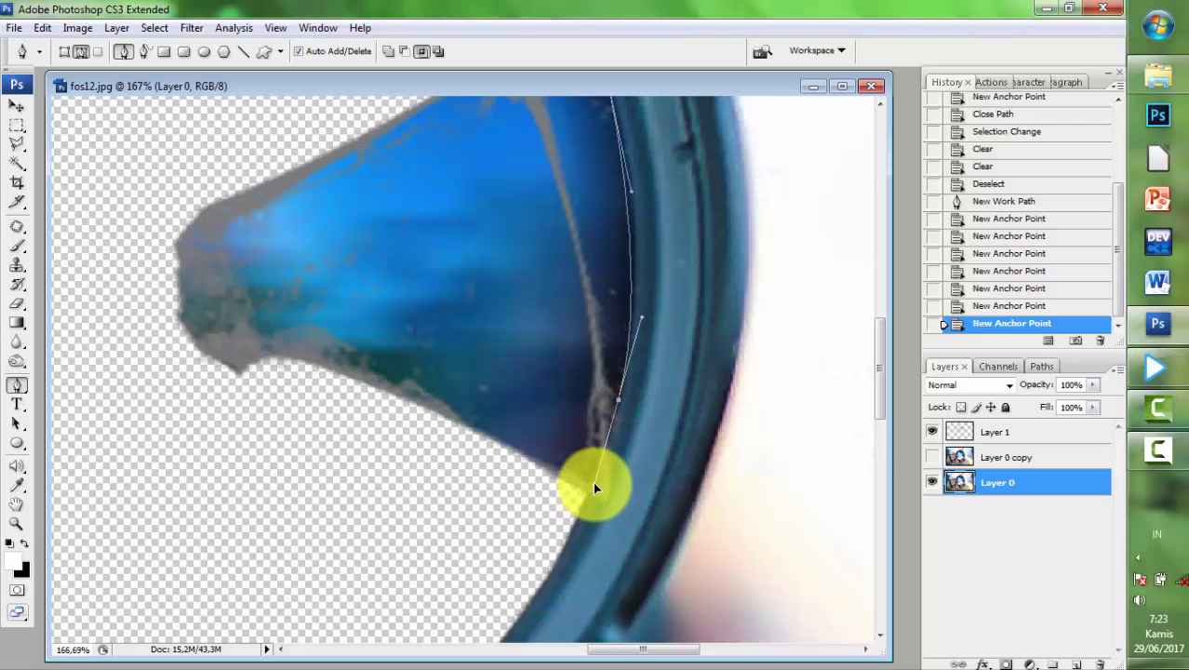
pyautogui.click(573, 509)
pyautogui.scroll(-1, 461, 494)
pyautogui.scroll(-3, 461, 494)
pyautogui.click(668, 450)
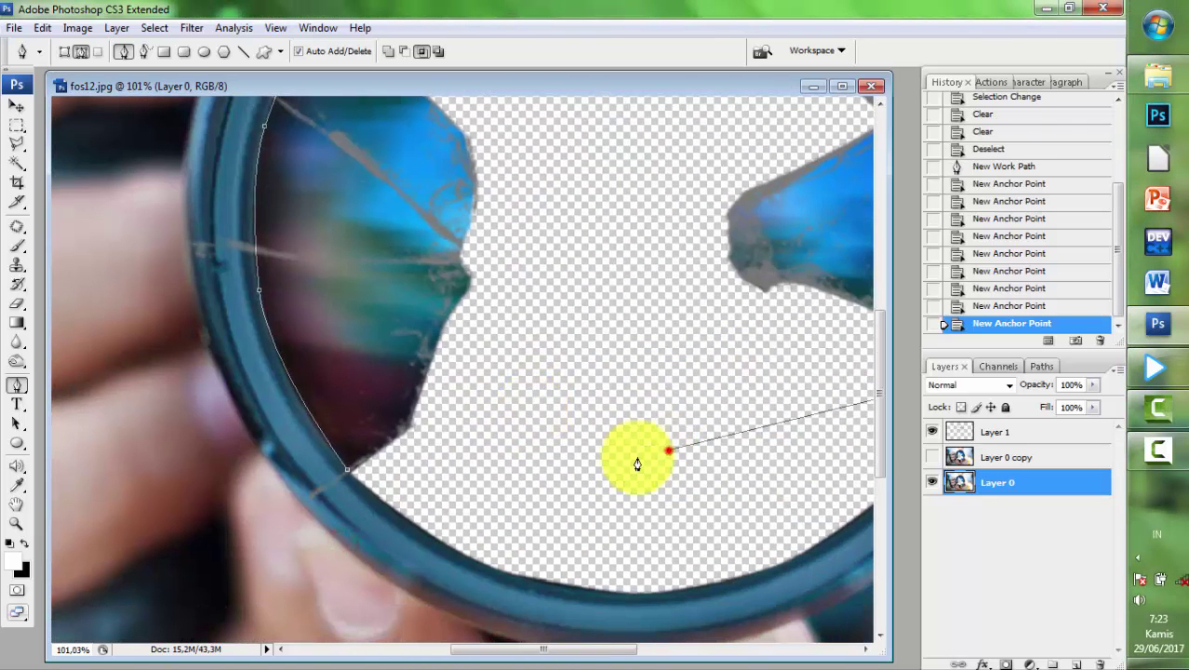
pyautogui.click(496, 480)
pyautogui.click(347, 473)
# - Make a selection from the closed path and delete that area from Layer 0
pyautogui.rightClick(535, 331)
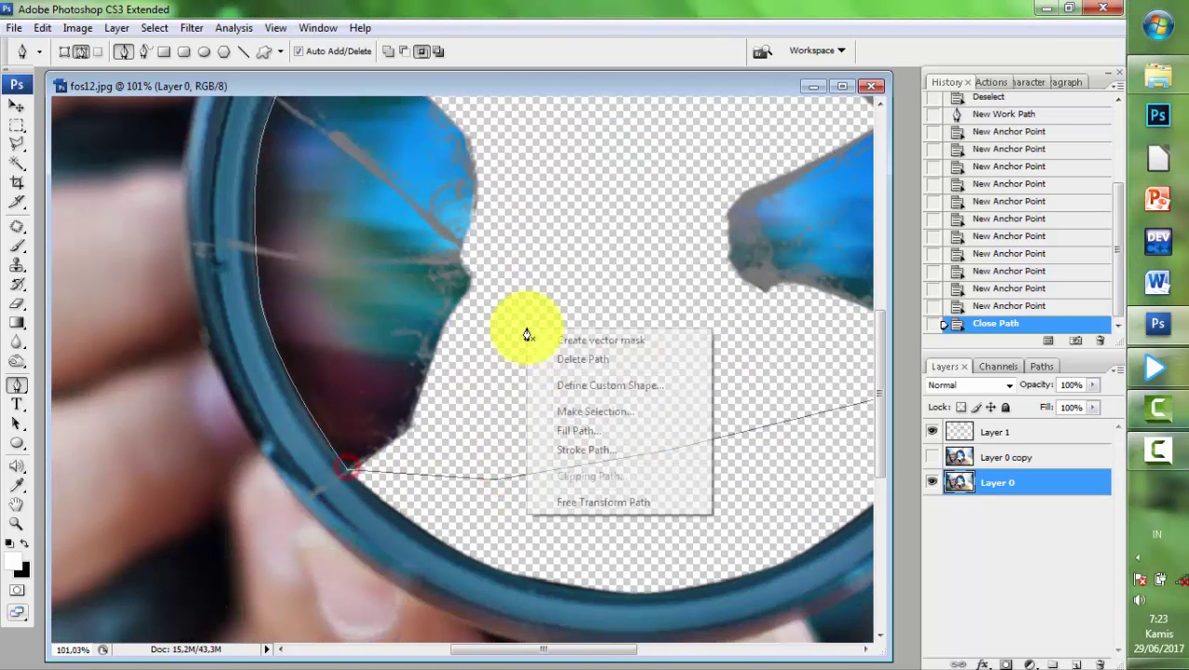
pyautogui.click(605, 407)
pyautogui.click(670, 188)
pyautogui.scroll(-3, 537, 409)
pyautogui.press('Delete')
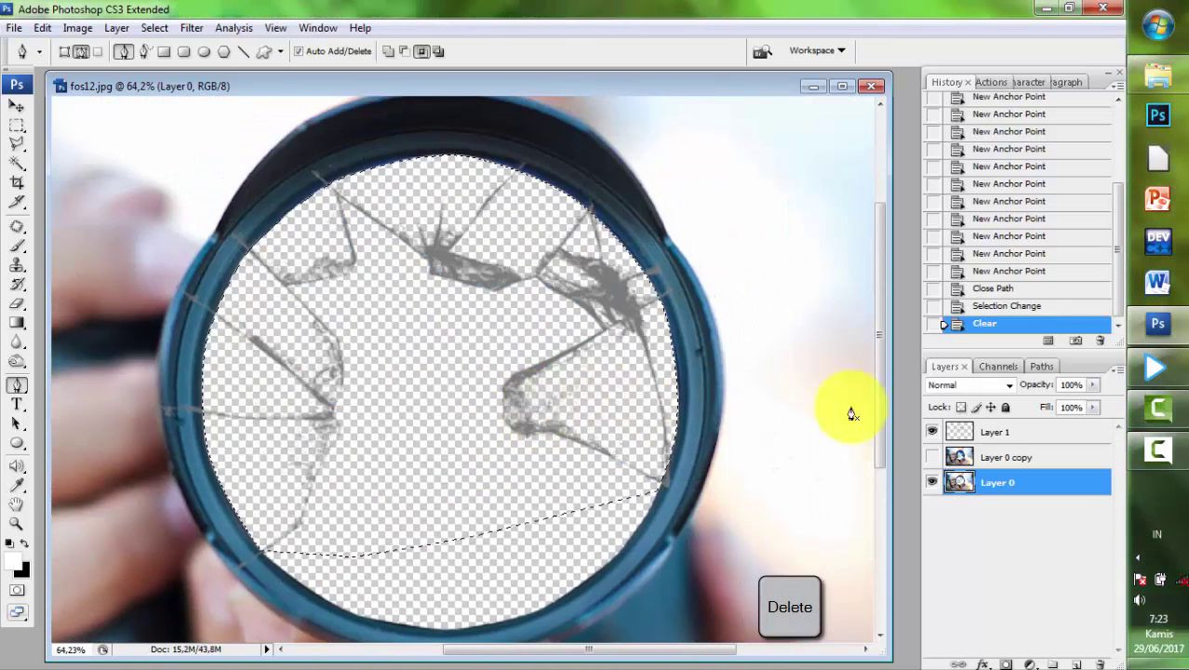
# - Make Layer 0 copy visible again and drop the selection
pyautogui.click(933, 457)
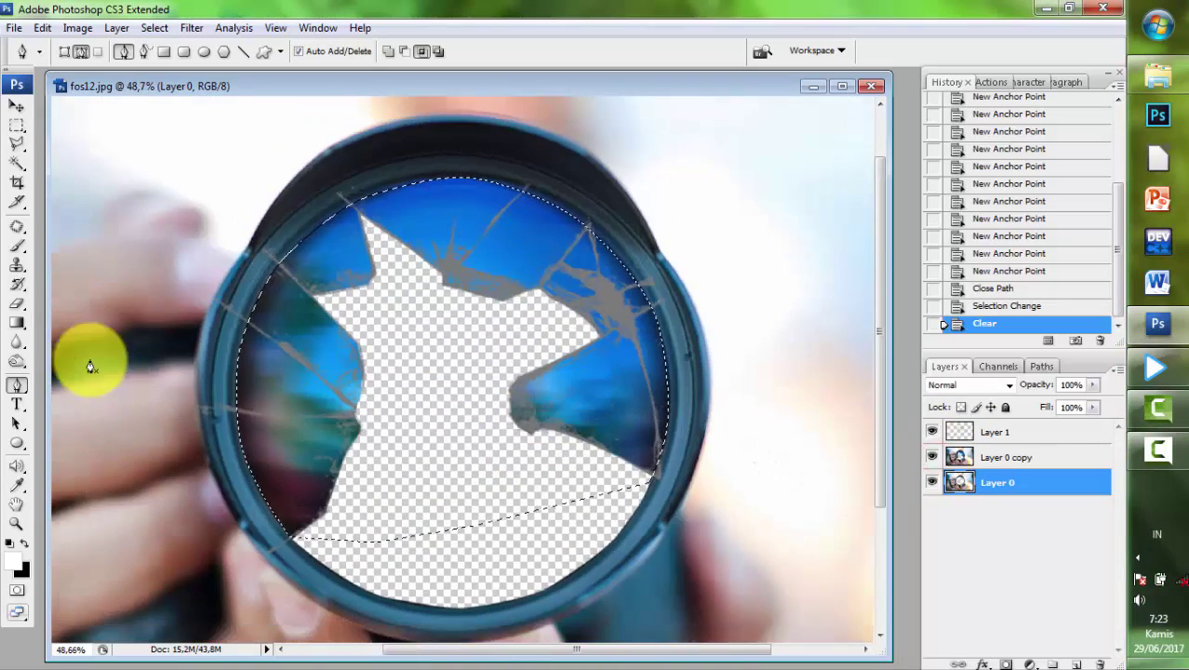
pyautogui.scroll(-2, 93, 358)
pyautogui.click(21, 131)
pyautogui.click(116, 123)
pyautogui.click(206, 295)
pyautogui.scroll(-2, 610, 359)
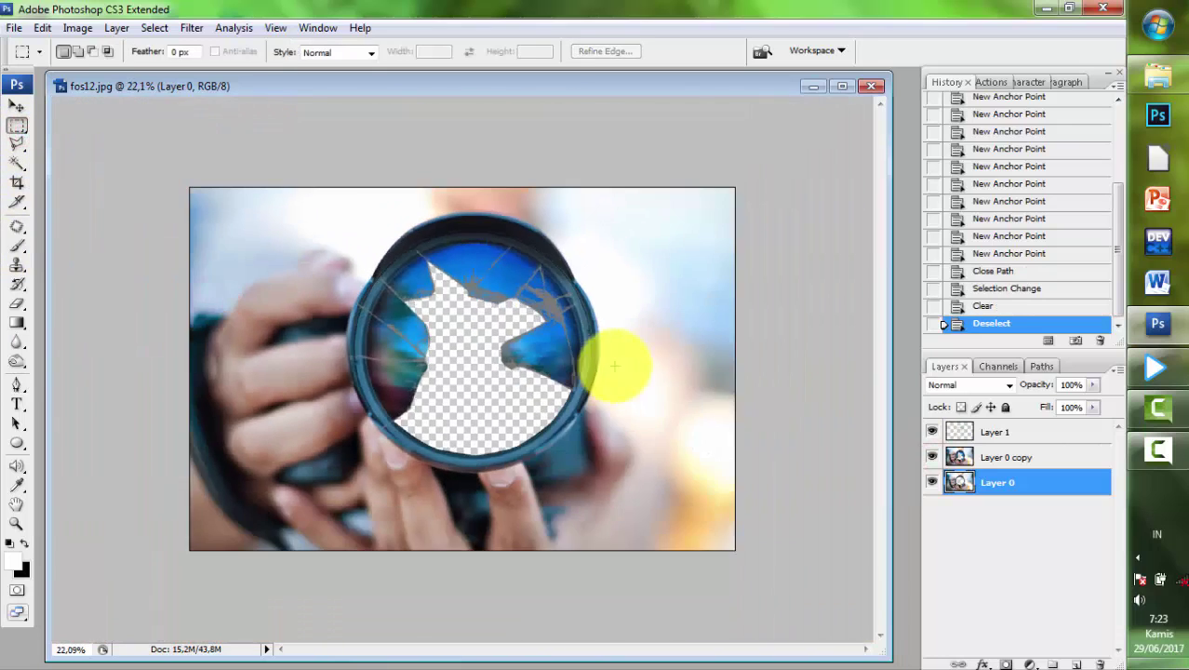
pyautogui.scroll(2, 616, 456)
pyautogui.scroll(2, 477, 274)
pyautogui.scroll(1, 473, 274)
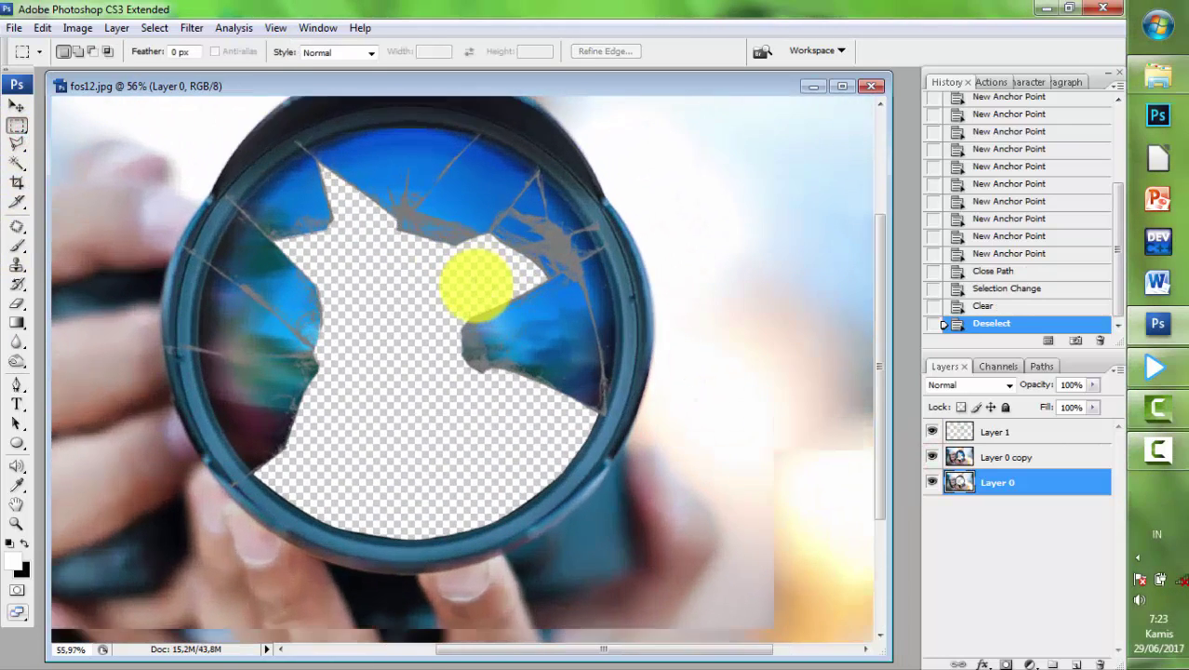
pyautogui.scroll(2, 345, 292)
pyautogui.scroll(1, 345, 292)
# - Select Layer 1 and set up the Eraser with a soft 65 px brush
pyautogui.click(17, 106)
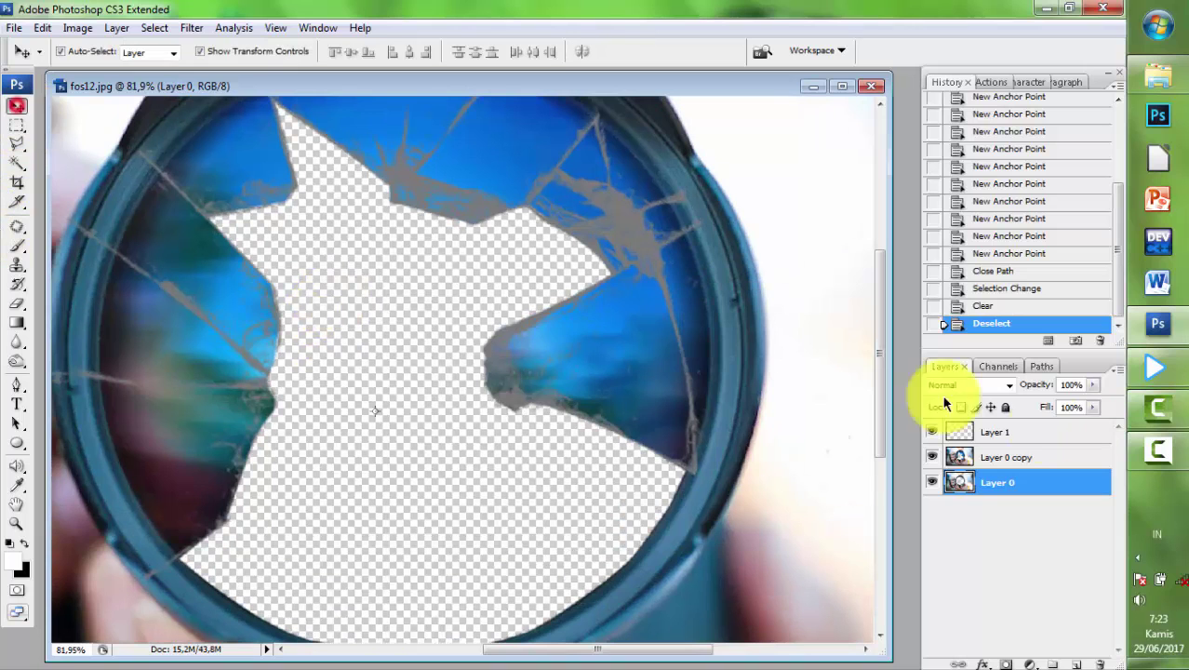
pyautogui.click(991, 455)
pyautogui.click(993, 432)
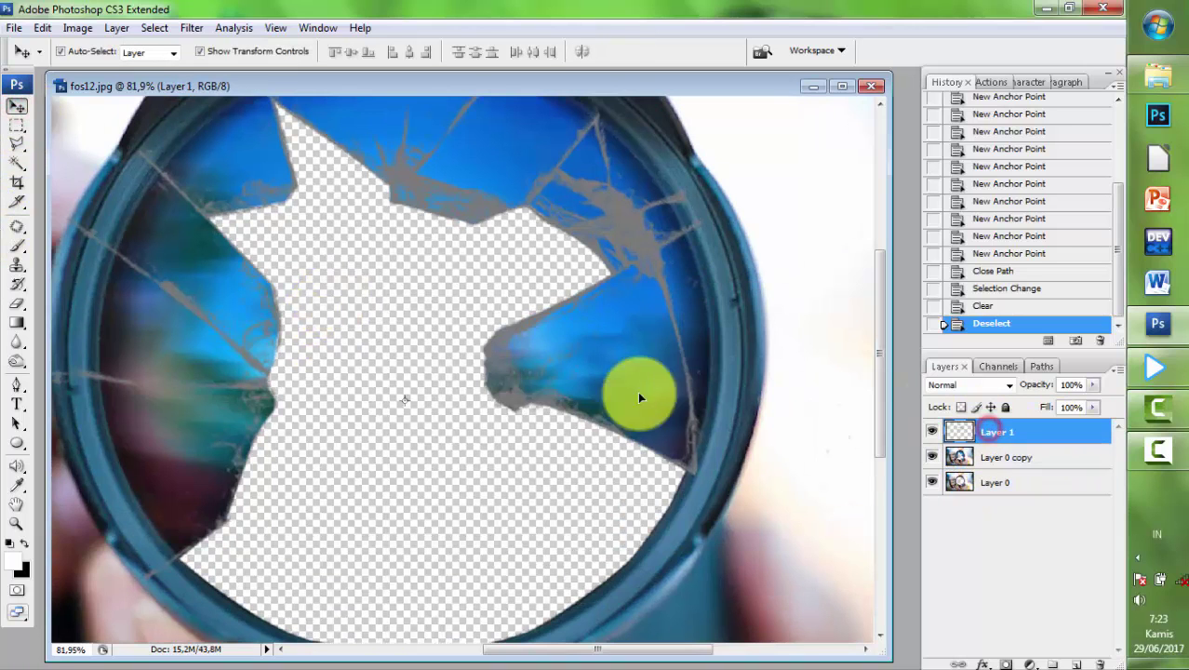
pyautogui.scroll(-1, 687, 397)
pyautogui.scroll(3, 687, 397)
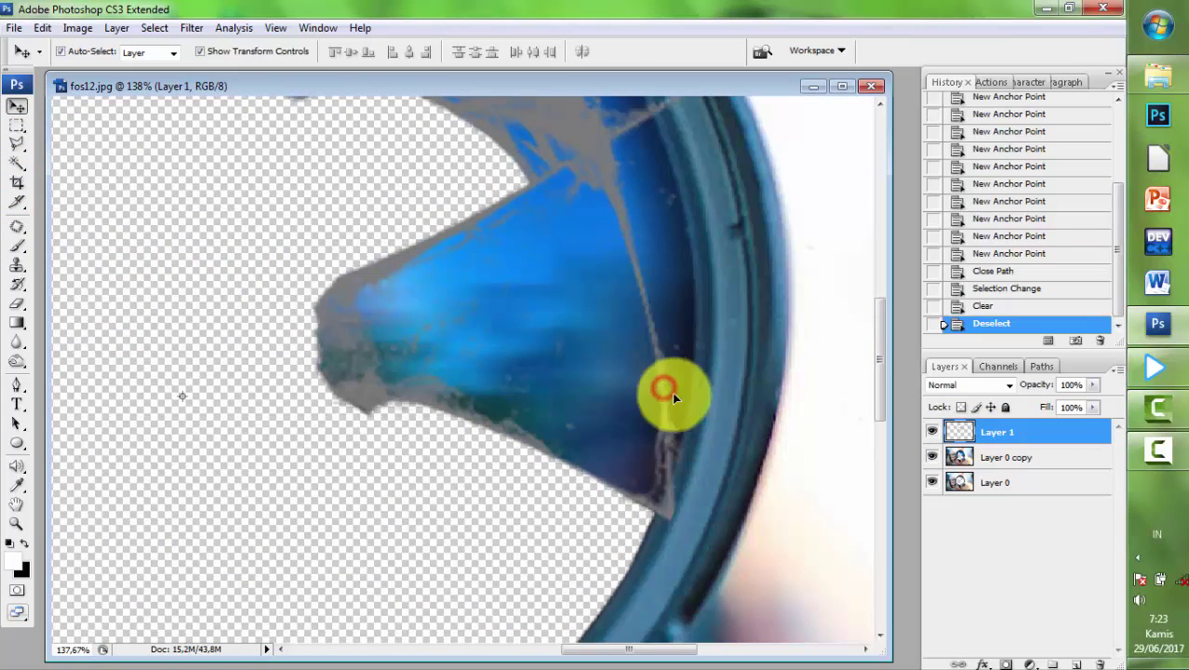
pyautogui.scroll(1, 672, 392)
pyautogui.click(23, 307)
pyautogui.click(115, 53)
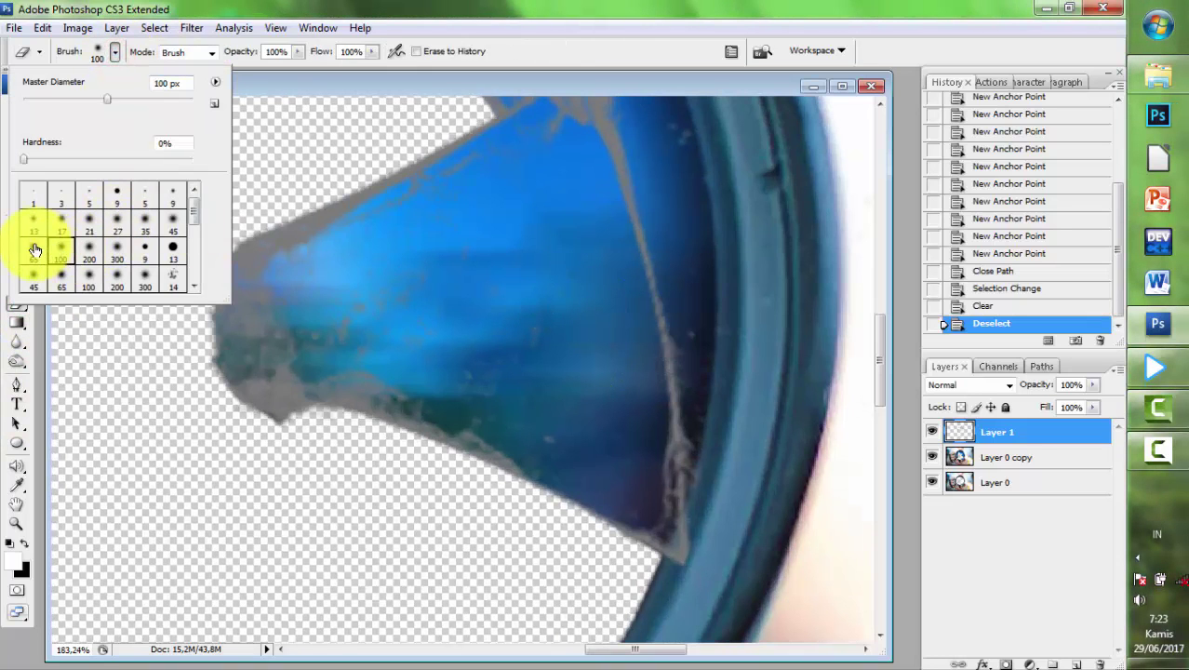
pyautogui.click(656, 221)
# - Erase the grey crack strokes lying over the right side of the lens rim
pyautogui.click(638, 257)
pyautogui.click(651, 340)
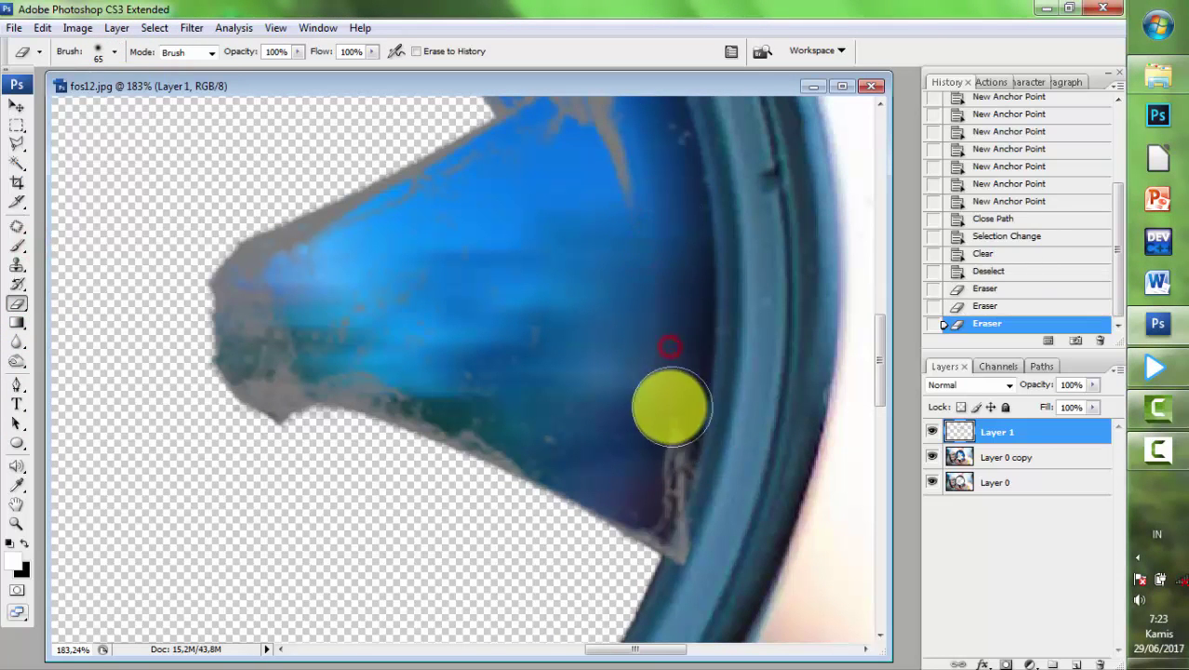
pyautogui.click(670, 406)
pyautogui.click(690, 486)
pyautogui.click(725, 557)
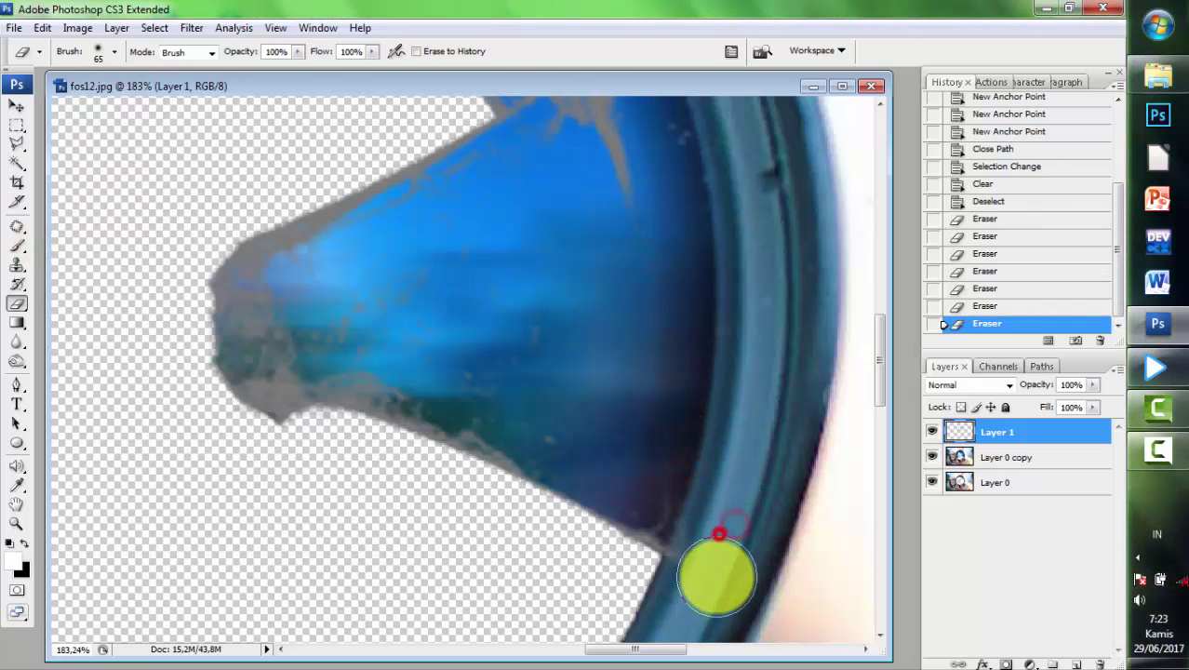
pyautogui.click(669, 504)
pyautogui.click(676, 278)
pyautogui.scroll(5, 531, 437)
pyautogui.click(570, 299)
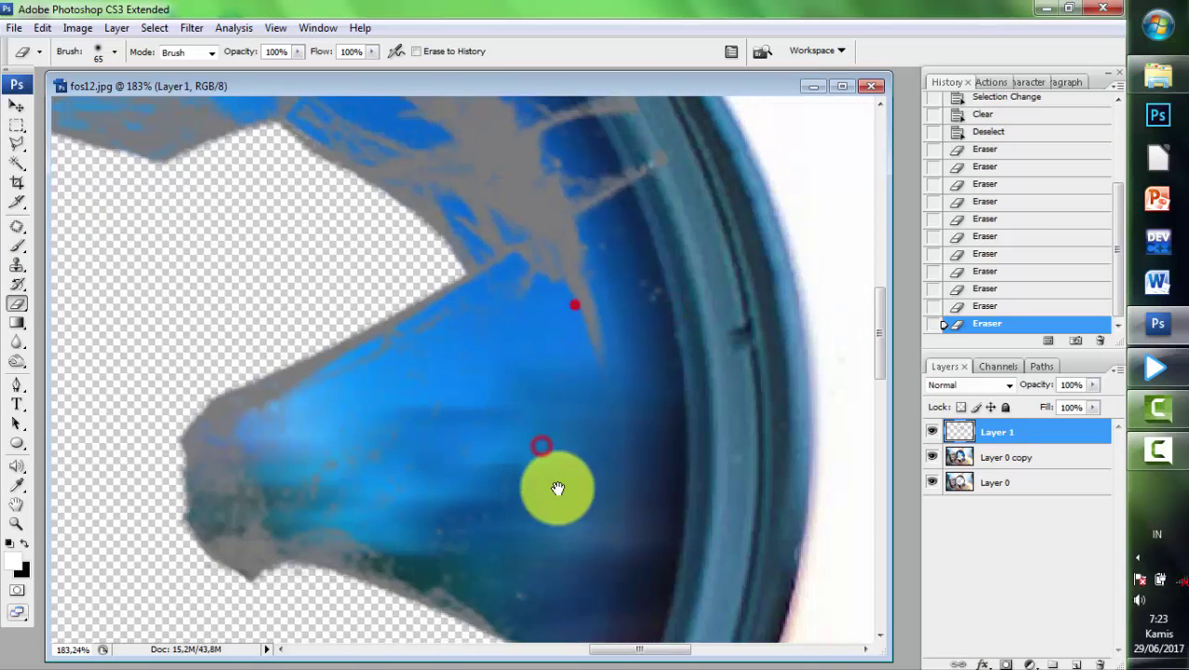
pyautogui.click(584, 244)
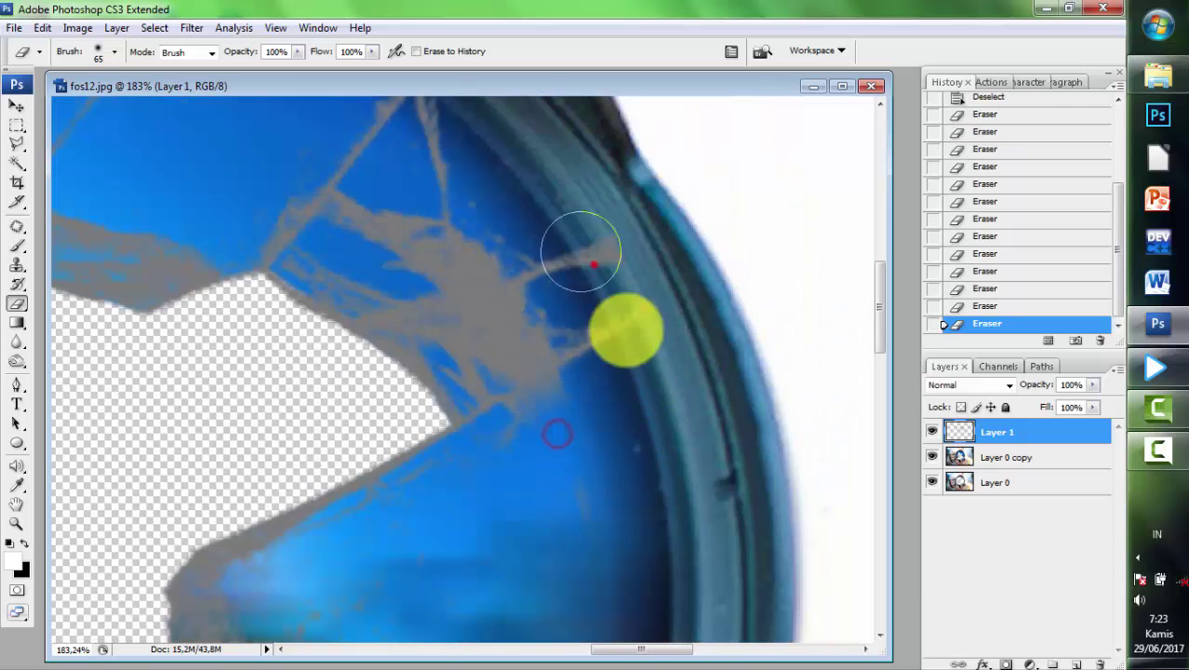
pyautogui.click(616, 347)
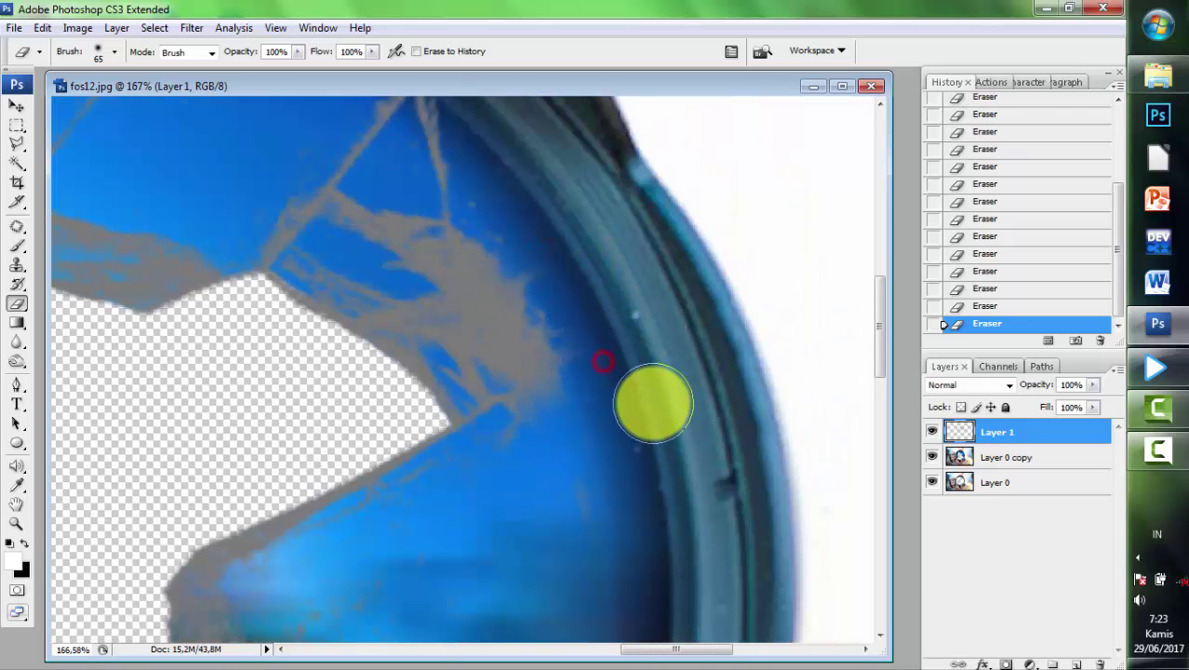
# - Erase the top of the diagonal grey stroke and the grey paint on the upper-left rim
pyautogui.scroll(-3, 548, 255)
pyautogui.hscroll(-3, 570, 340)
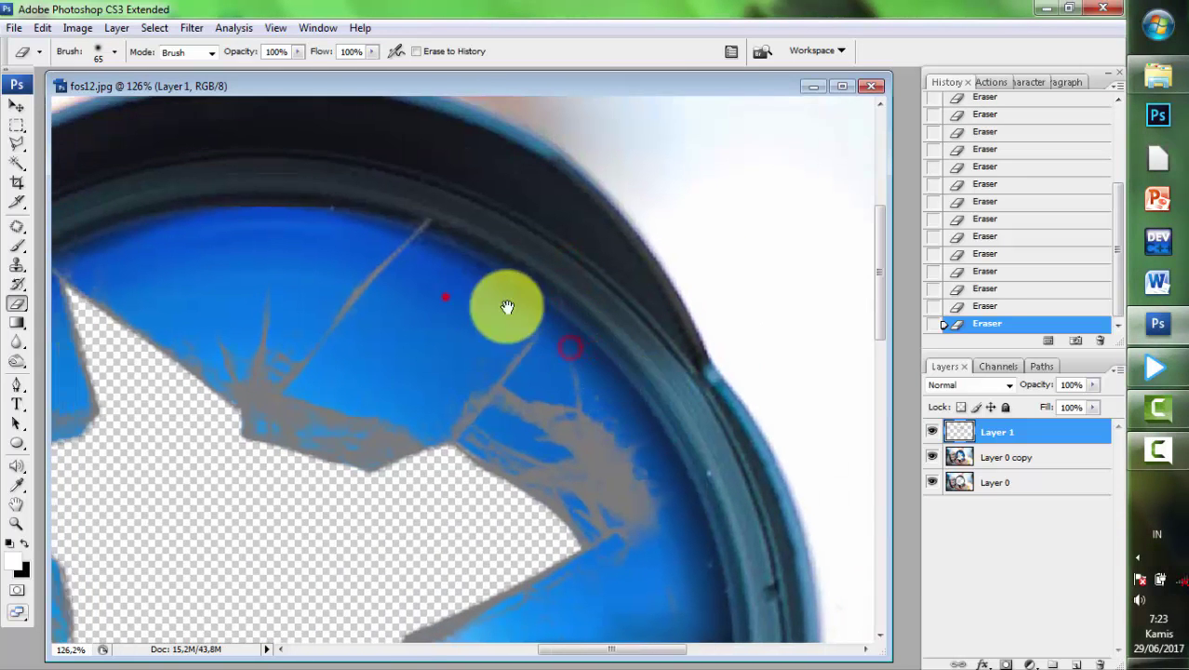
pyautogui.scroll(1, 504, 310)
pyautogui.click(508, 297)
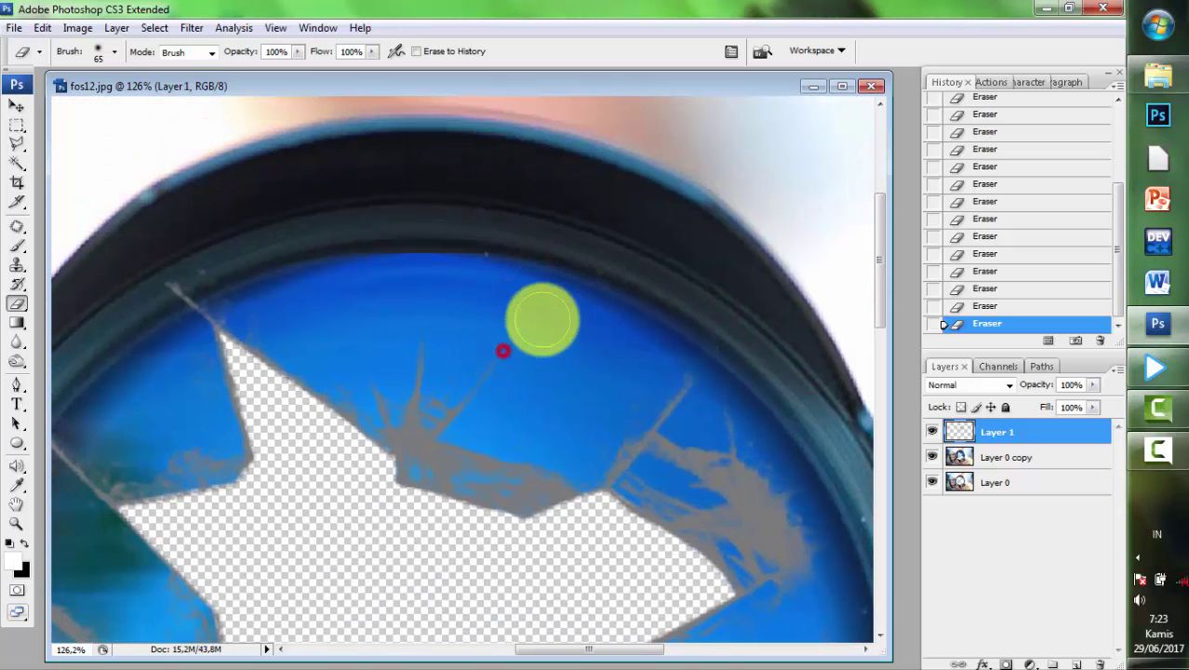
pyautogui.scroll(-2, 298, 305)
pyautogui.scroll(2, 398, 271)
pyautogui.scroll(2, 364, 321)
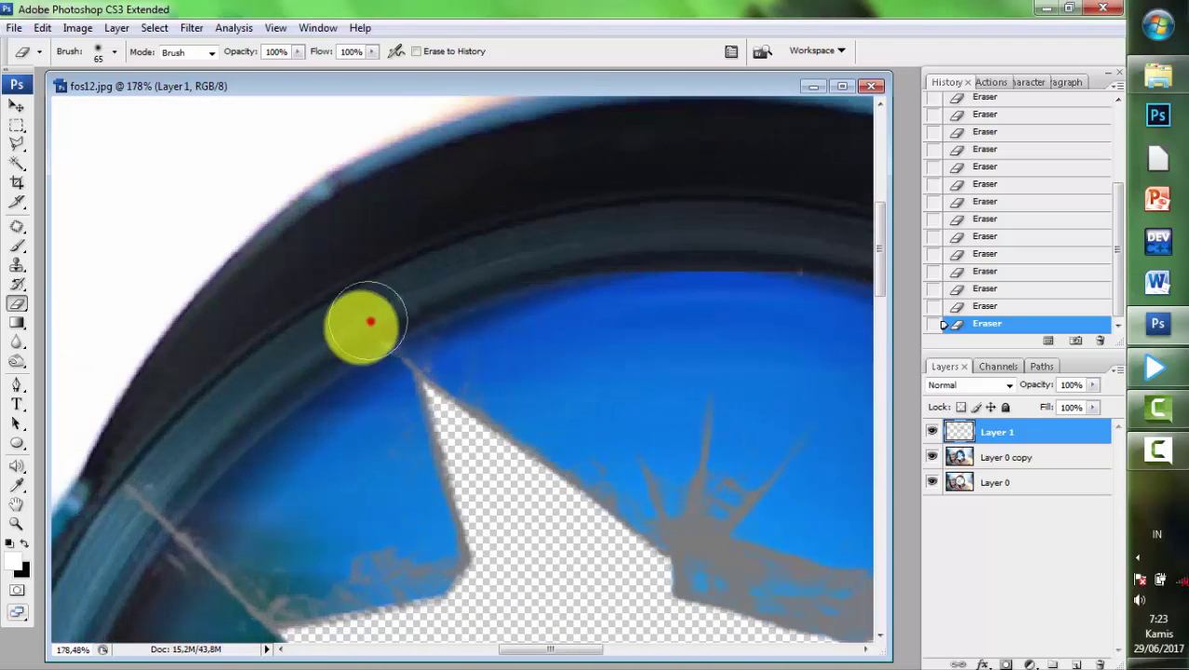
pyautogui.scroll(2, 377, 323)
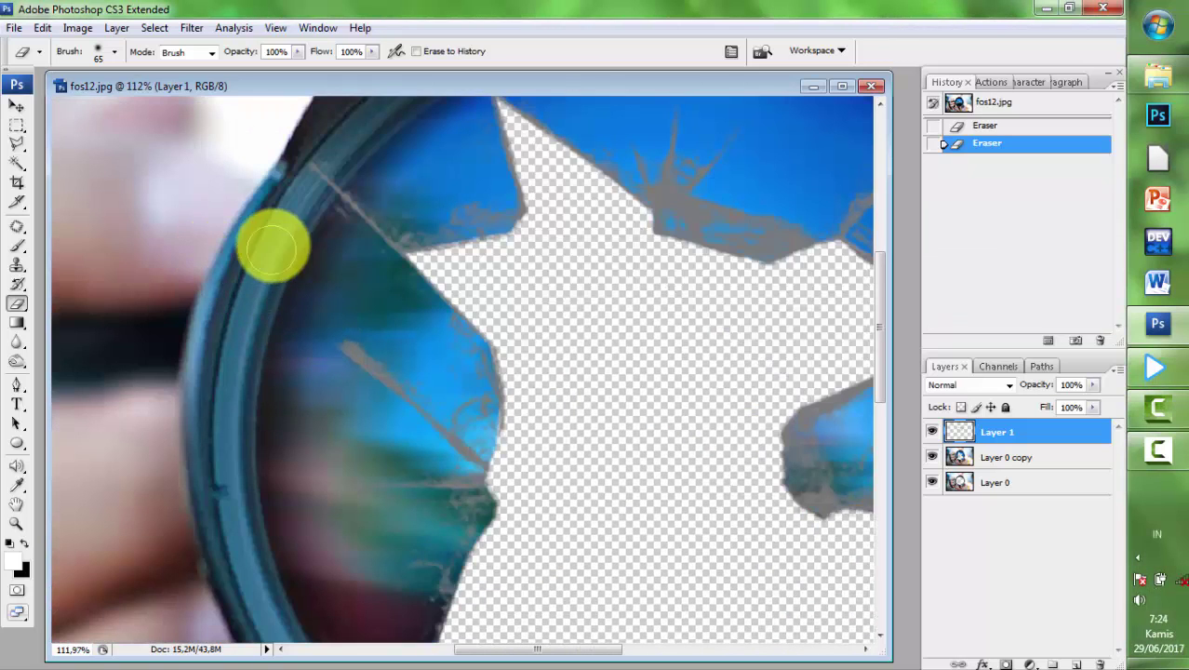
pyautogui.click(321, 165)
pyautogui.click(363, 207)
pyautogui.click(326, 188)
# - Erase the remaining grey paint on the lower-left rim
pyautogui.scroll(-2, 669, 407)
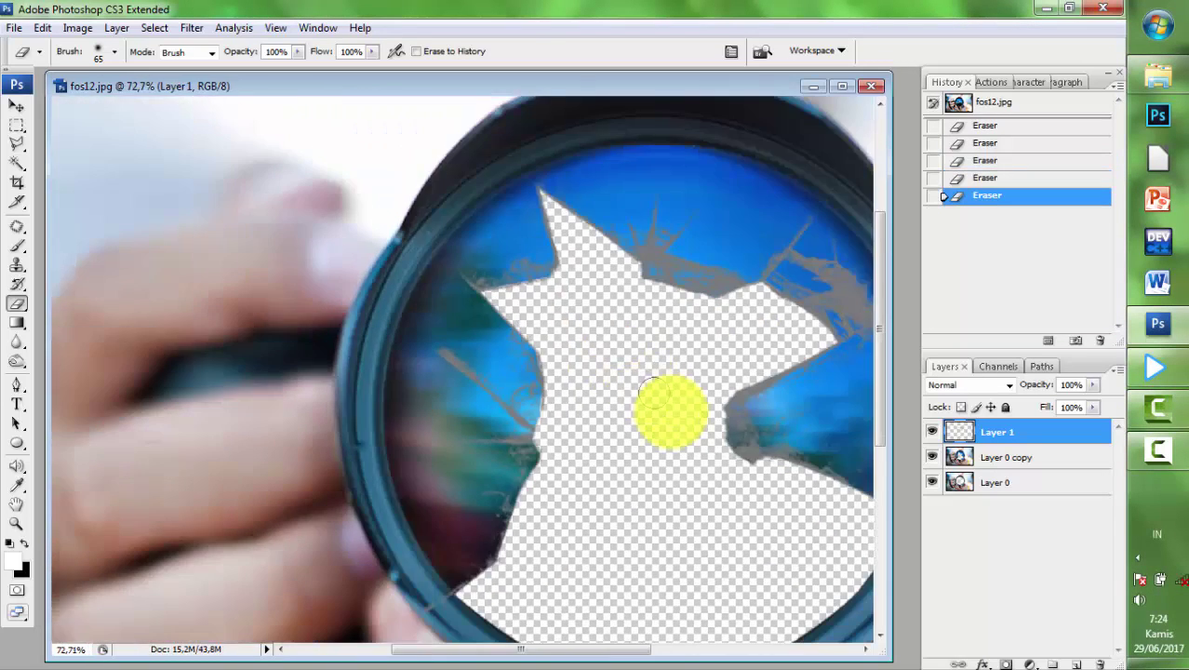
pyautogui.scroll(-1, 697, 443)
pyautogui.scroll(-1, 709, 456)
pyautogui.scroll(1, 651, 390)
pyautogui.scroll(1, 577, 279)
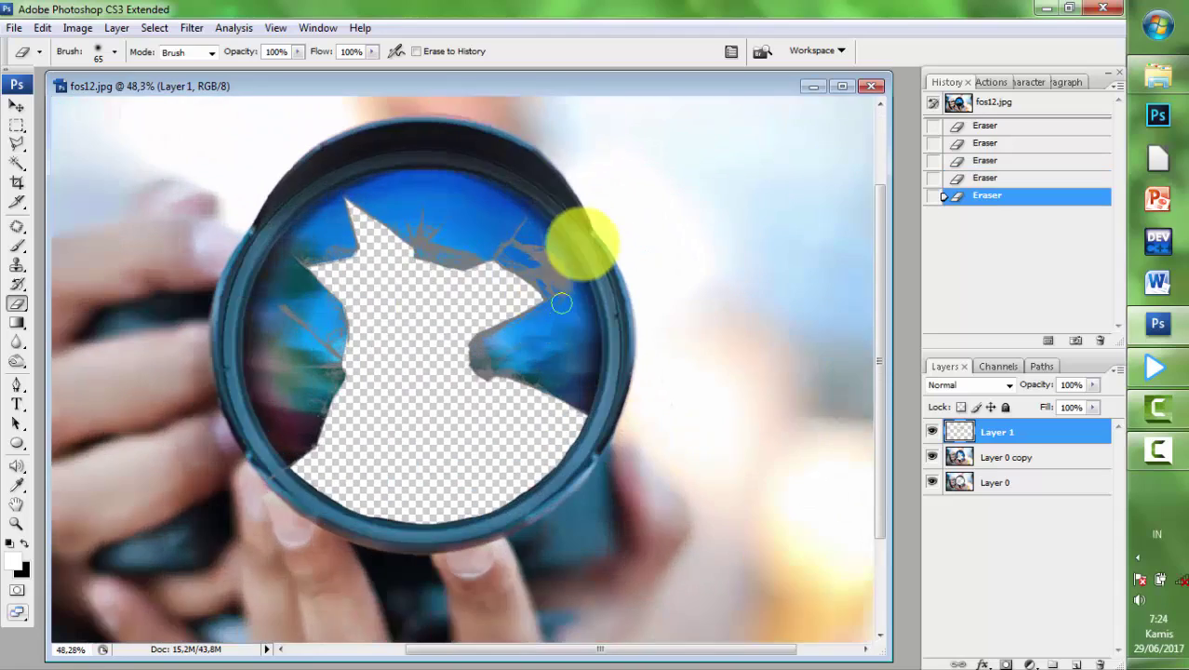
pyautogui.scroll(2, 558, 224)
pyautogui.scroll(1, 535, 251)
pyautogui.scroll(1, 531, 277)
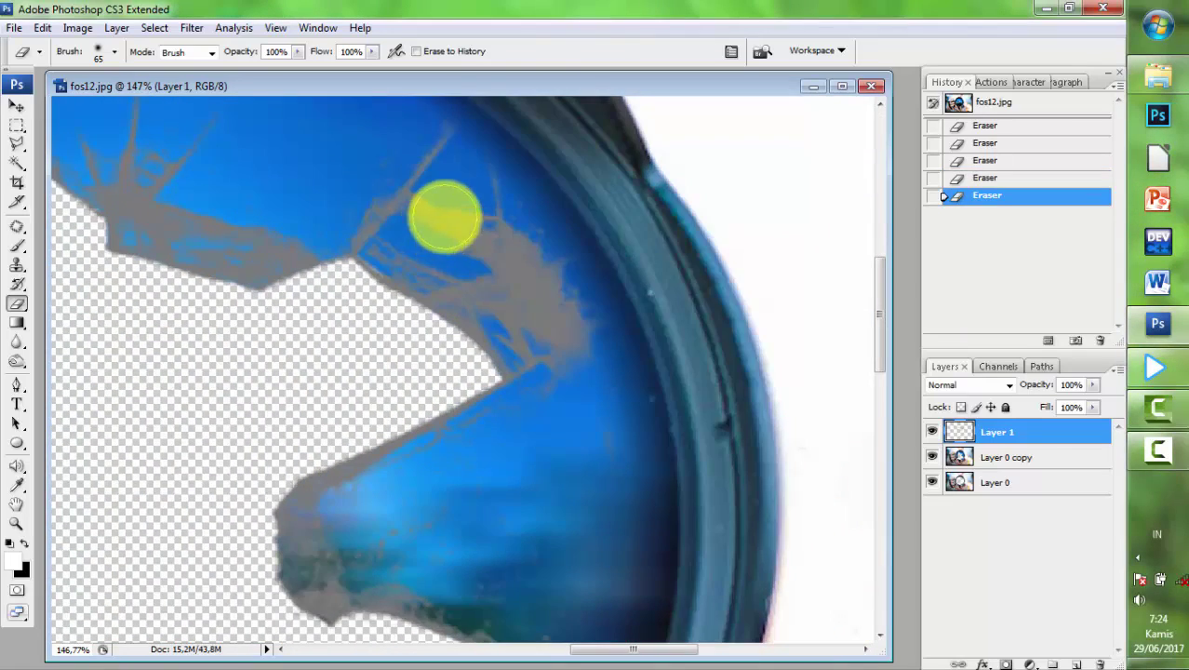
pyautogui.scroll(-1, 613, 239)
pyautogui.scroll(-1, 693, 265)
pyautogui.scroll(-1, 701, 279)
pyautogui.scroll(-1, 624, 352)
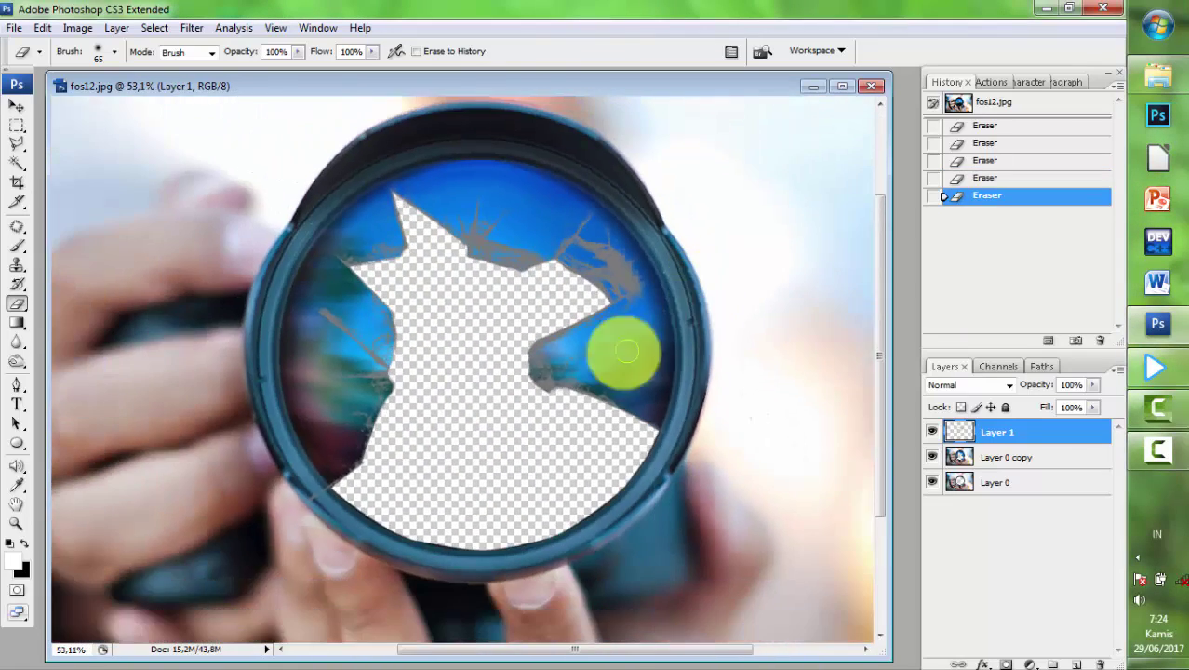
pyautogui.scroll(2, 305, 517)
pyautogui.scroll(1, 347, 468)
pyautogui.click(343, 457)
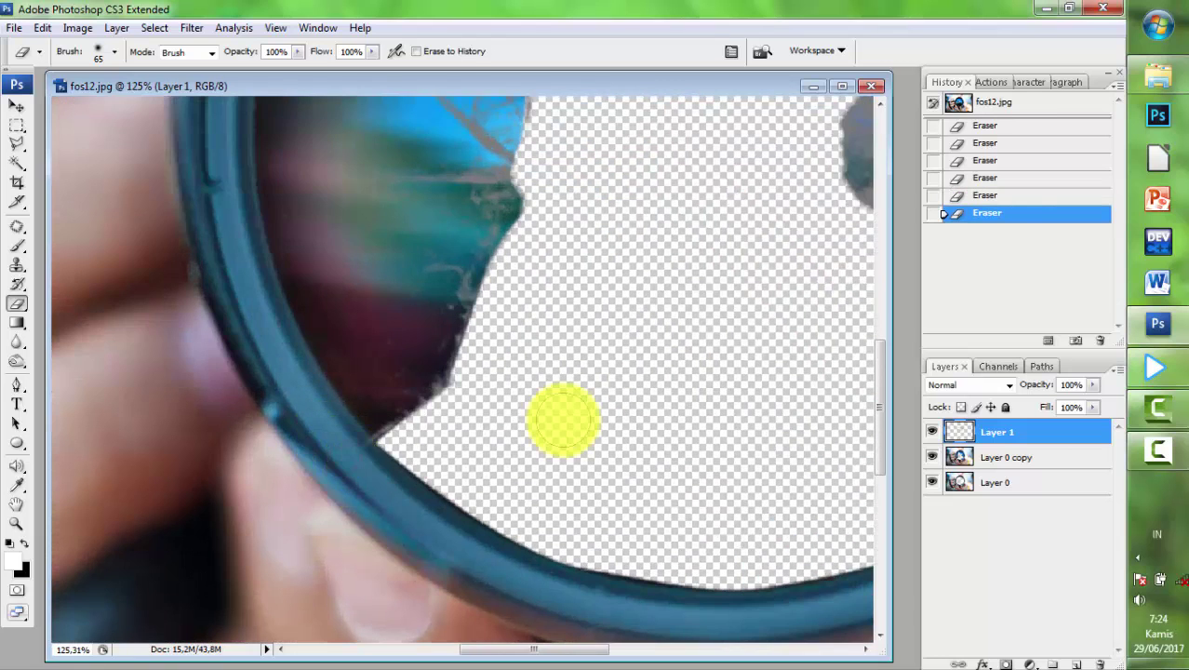
pyautogui.scroll(-1, 650, 390)
pyautogui.scroll(-1, 491, 425)
# - Select Layer 0 copy and switch to the Burn tool
pyautogui.click(992, 456)
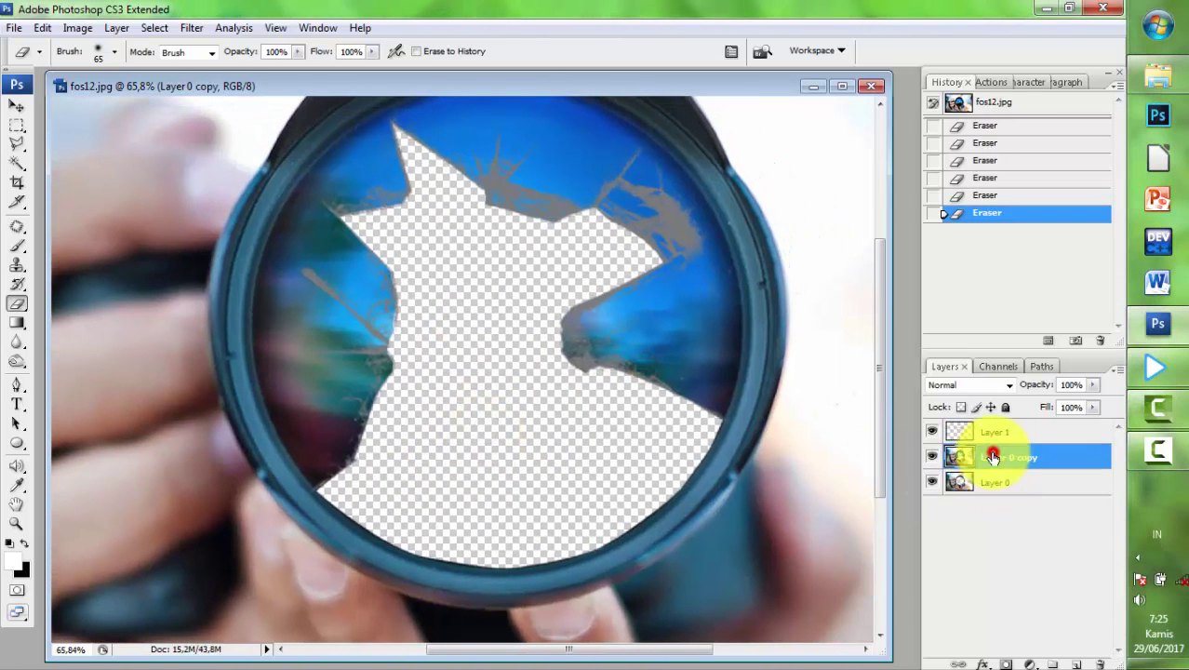
pyautogui.click(13, 362)
pyautogui.scroll(1, 372, 385)
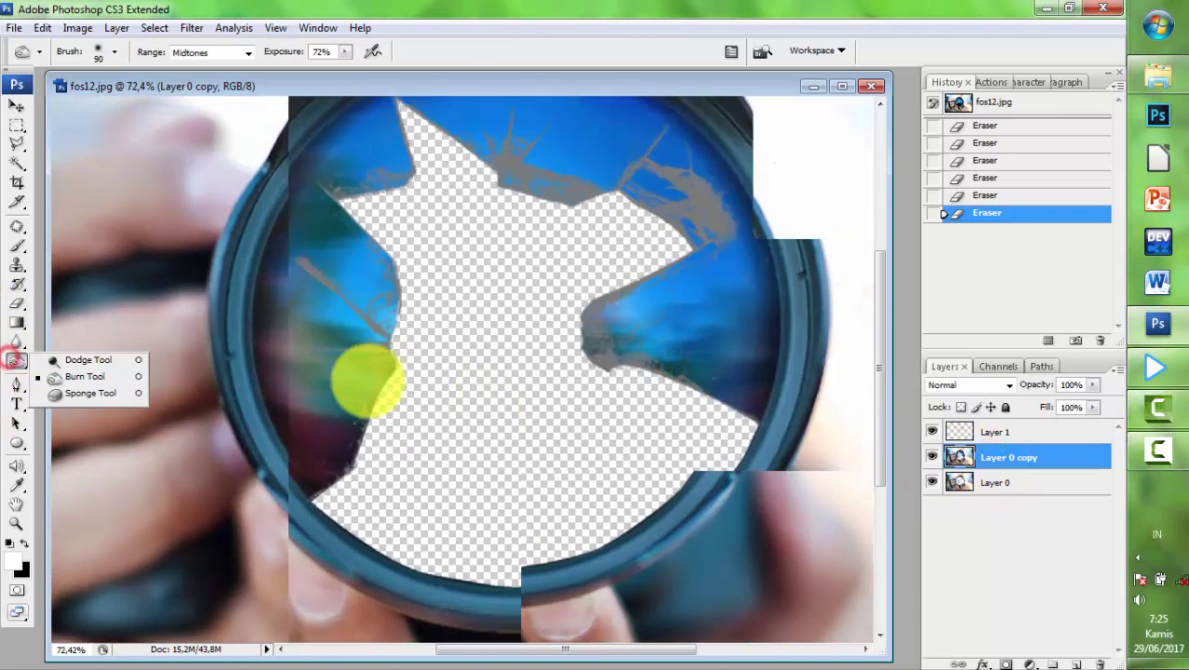
pyautogui.scroll(1, 366, 423)
pyautogui.click(366, 474)
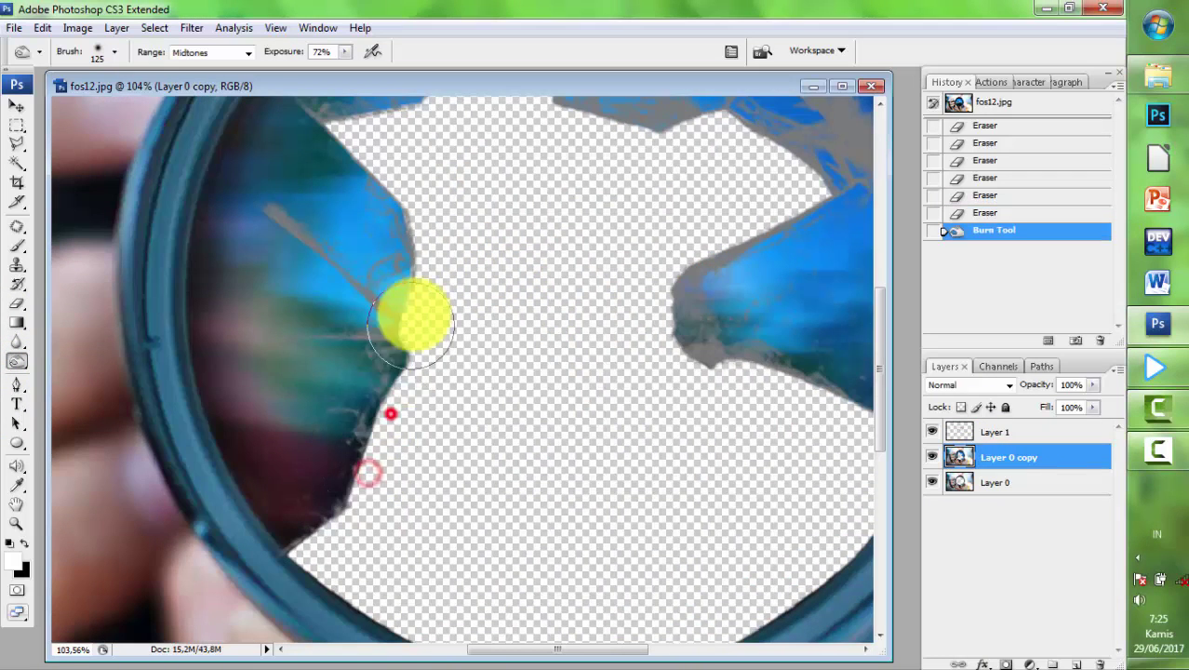
# - Burn the glass and grey crack edges around the top of the hole darker
pyautogui.moveTo(390, 410); pyautogui.dragTo(411, 324)
pyautogui.click(424, 195)
pyautogui.scroll(3, 424, 196)
pyautogui.click(323, 266)
pyautogui.click(443, 252)
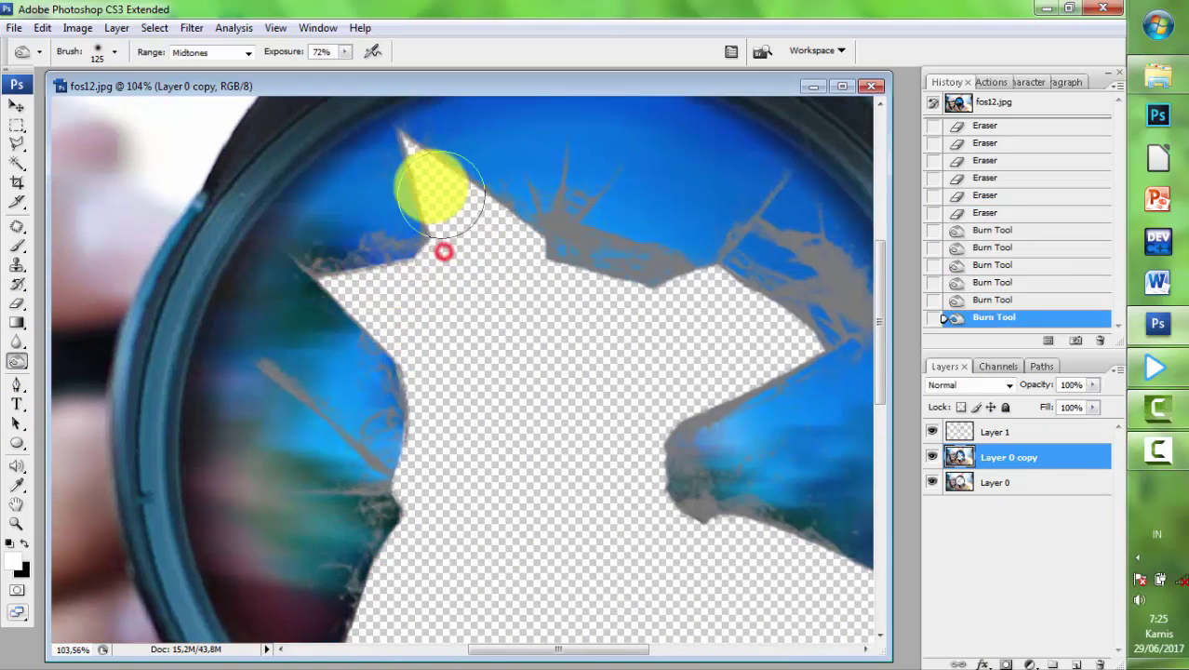
pyautogui.click(503, 218)
pyautogui.moveTo(628, 291); pyautogui.dragTo(485, 253)
pyautogui.moveTo(642, 324); pyautogui.dragTo(486, 398)
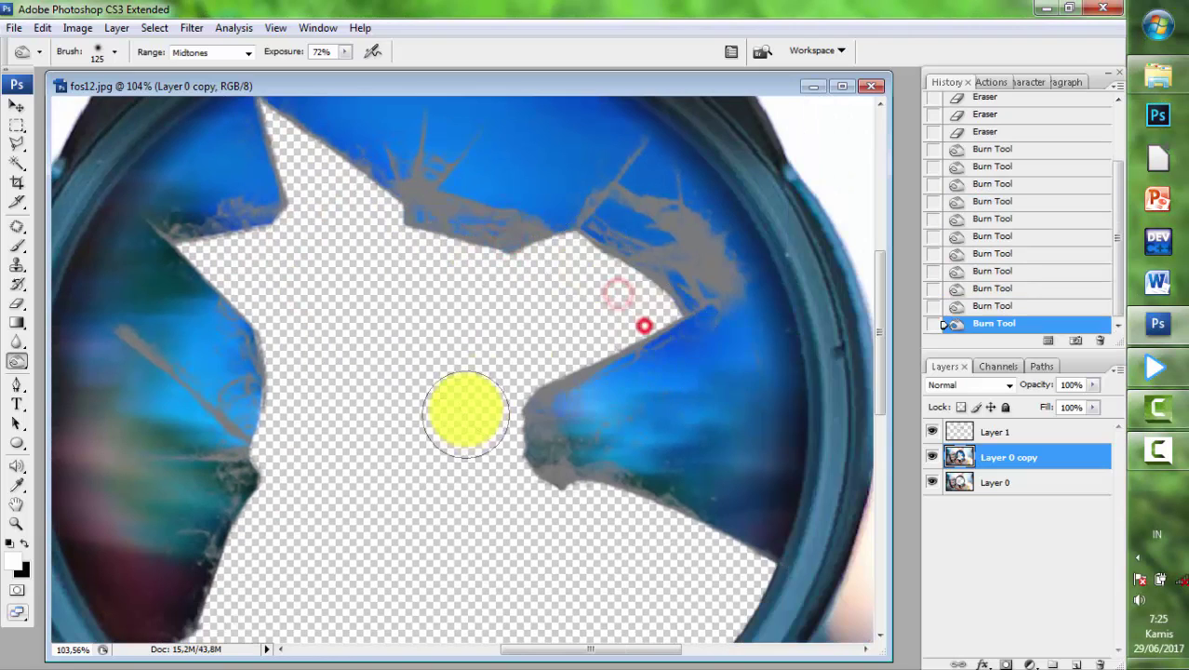
pyautogui.click(497, 470)
# - Burn darker the glass along the hole's left and upper edges
pyautogui.moveTo(637, 565); pyautogui.dragTo(548, 390)
pyautogui.click(685, 456)
pyautogui.moveTo(184, 443)
pyautogui.mouseDown()
pyautogui.moveTo(319, 383)
pyautogui.moveTo(254, 477)
pyautogui.mouseUp()
pyautogui.moveTo(328, 503)
pyautogui.mouseDown()
pyautogui.moveTo(328, 527)
pyautogui.moveTo(385, 385)
pyautogui.mouseUp()
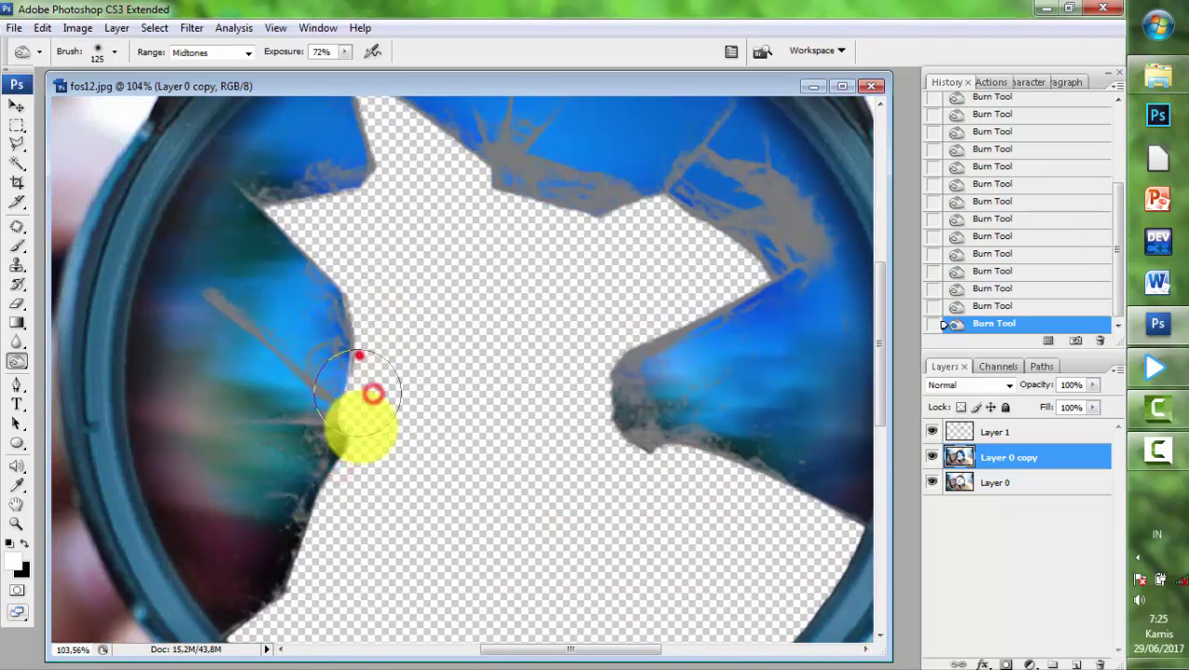
pyautogui.click(386, 393)
pyautogui.click(281, 300)
pyautogui.moveTo(281, 301)
pyautogui.mouseDown()
pyautogui.moveTo(424, 212)
pyautogui.moveTo(478, 252)
pyautogui.moveTo(661, 314)
pyautogui.mouseUp()
pyautogui.scroll(-3, 521, 358)
pyautogui.scroll(-2, 565, 326)
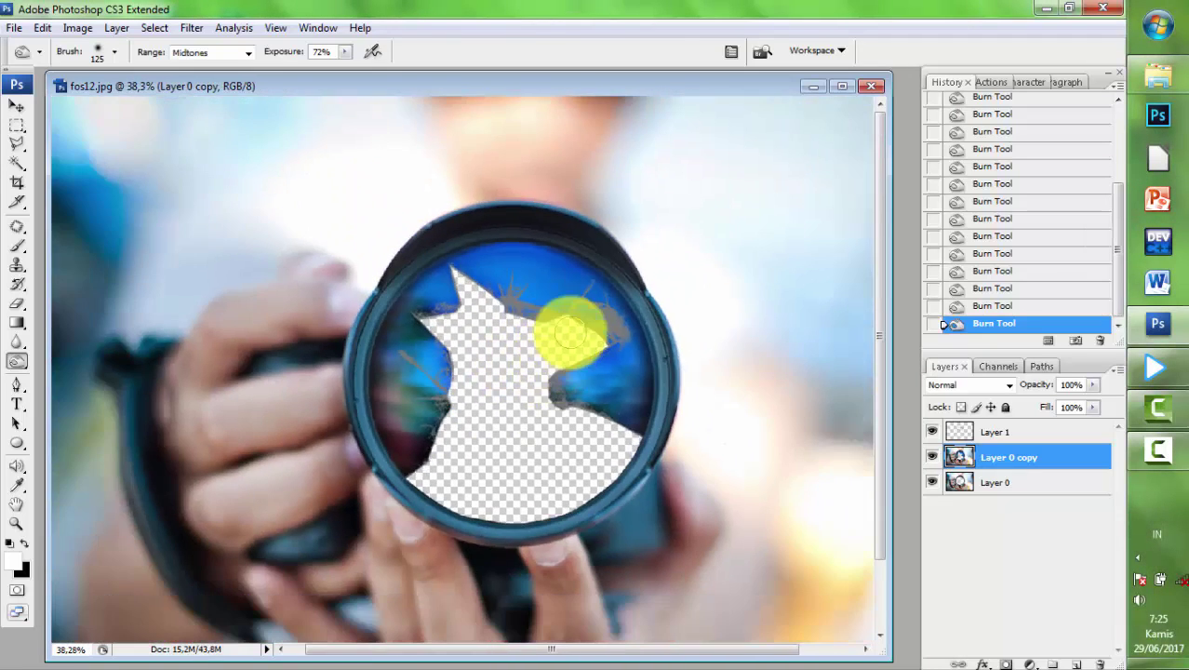
pyautogui.scroll(2, 664, 279)
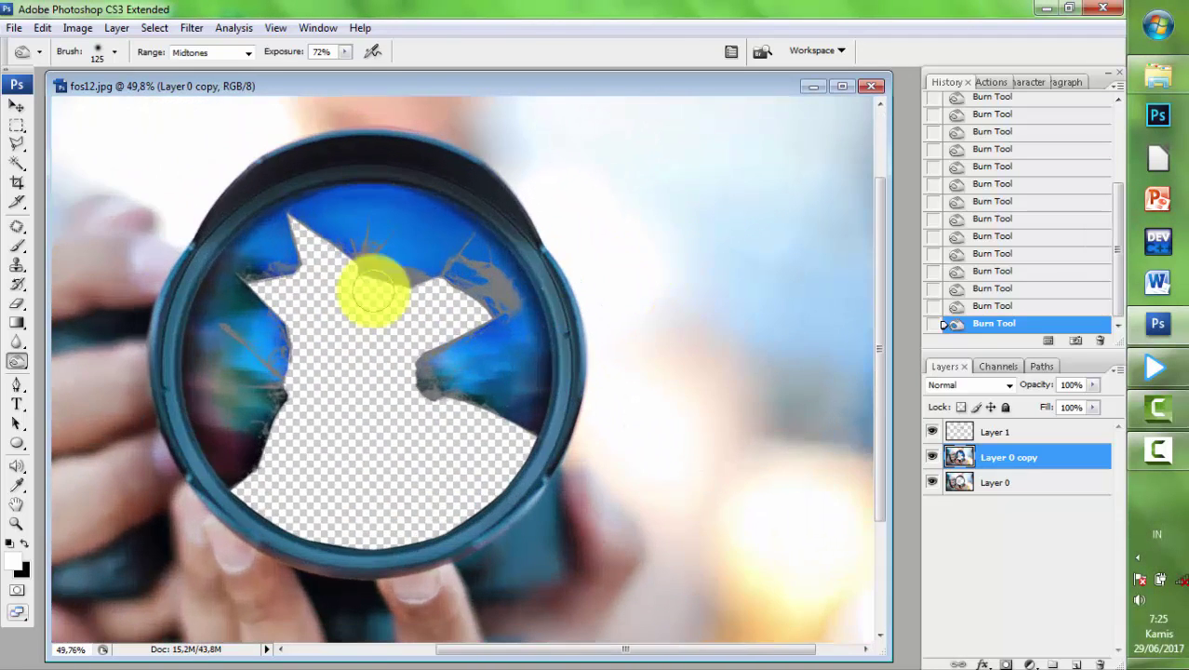
pyautogui.scroll(-1, 691, 237)
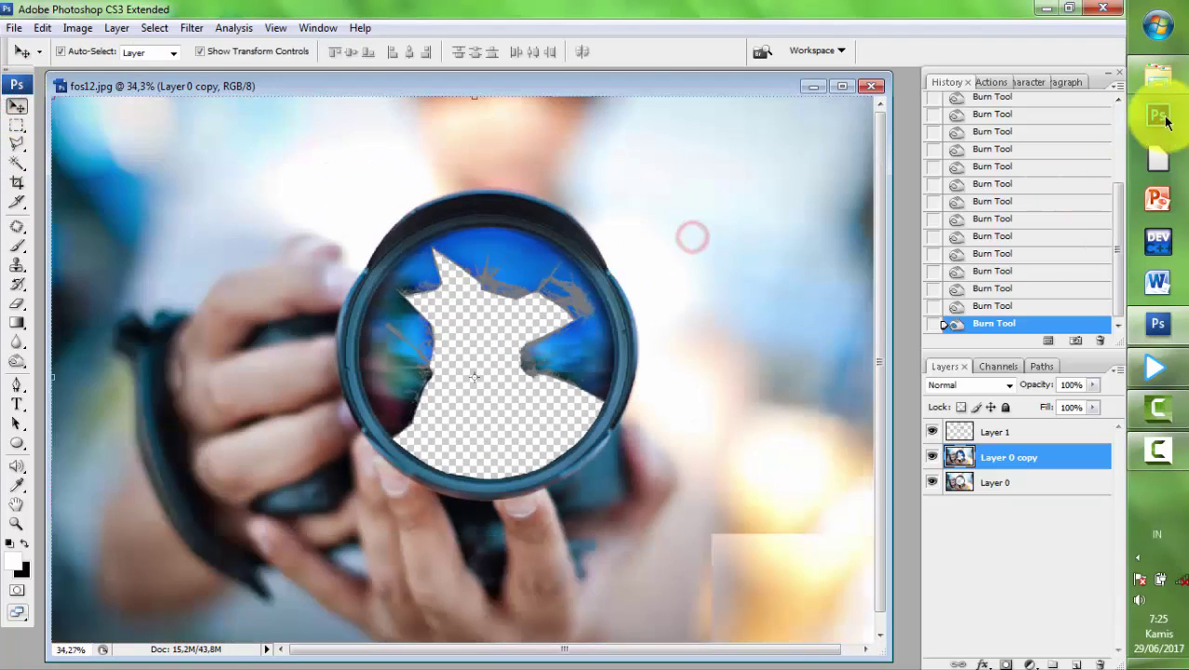
# - In the image folder, drag the forest road photo 450651_orig onto Photoshop
pyautogui.hotkey('alt', 'Tab')
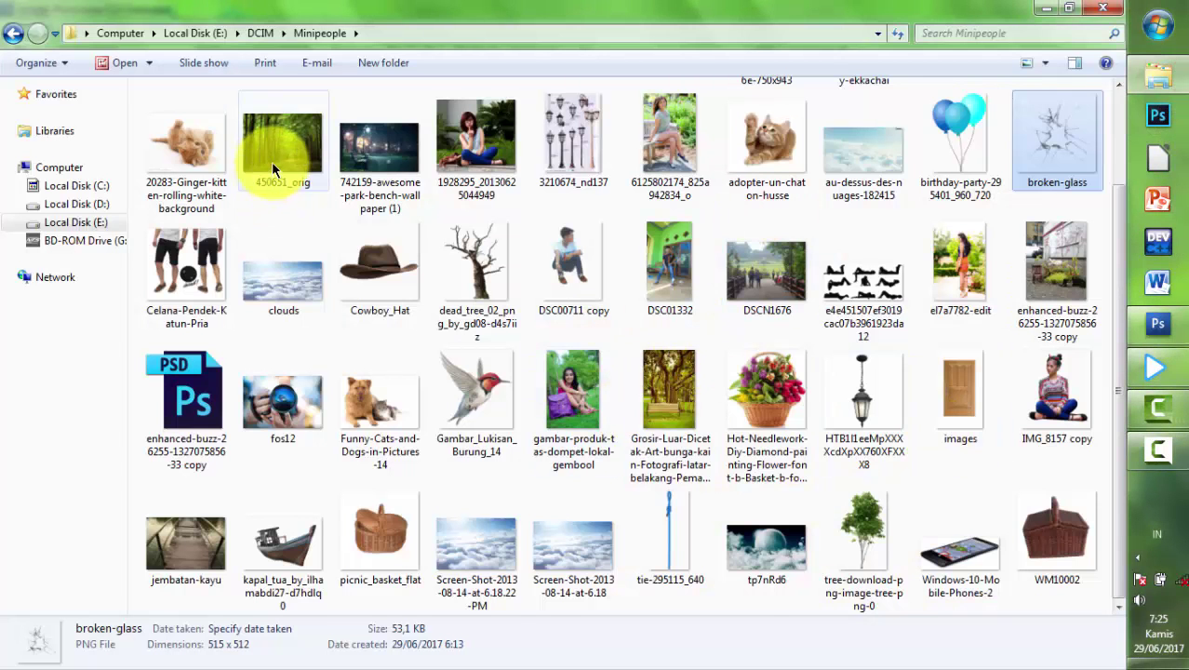
pyautogui.click(282, 149)
pyautogui.click(474, 265)
pyautogui.moveTo(268, 158); pyautogui.dragTo(1183, 337)
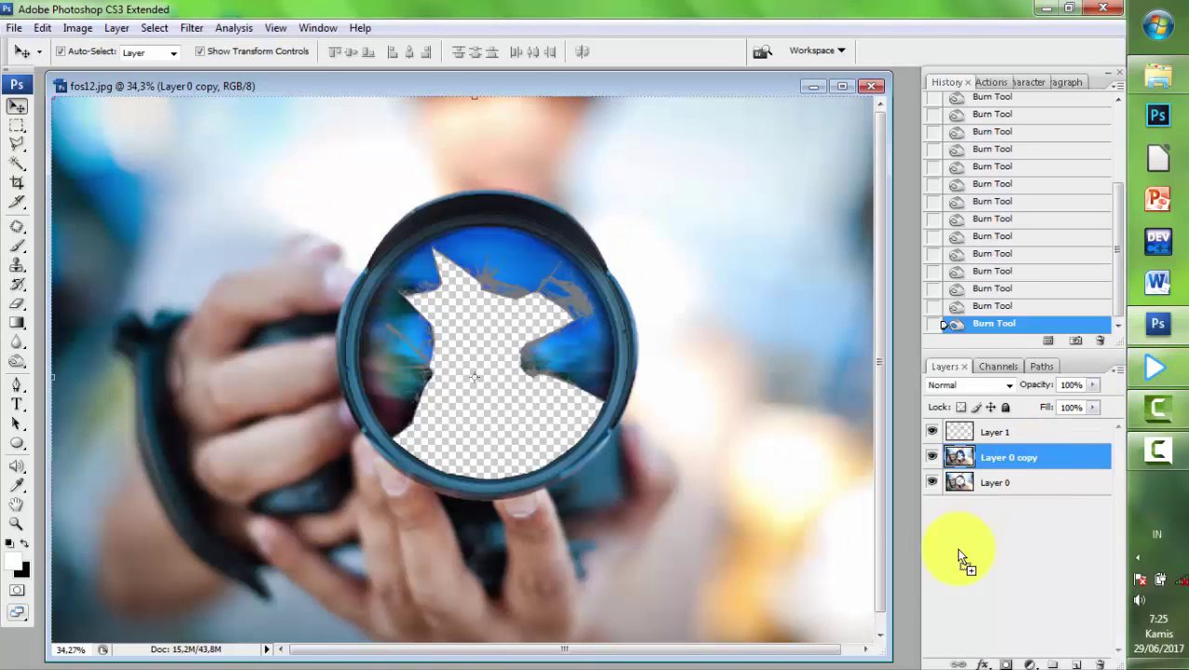
# - Open 450651_orig, circle-select the forest road, and drag the circle into the lens photo
pyautogui.moveTo(902, 599); pyautogui.dragTo(879, 603)
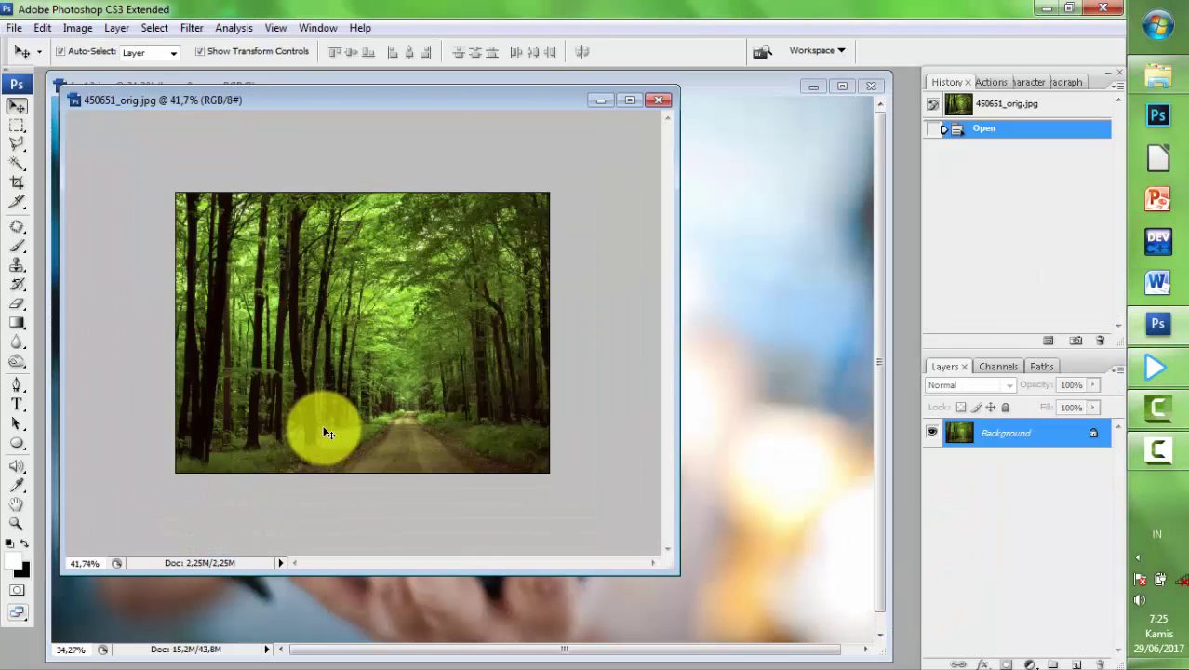
pyautogui.rightClick(18, 127)
pyautogui.click(97, 140)
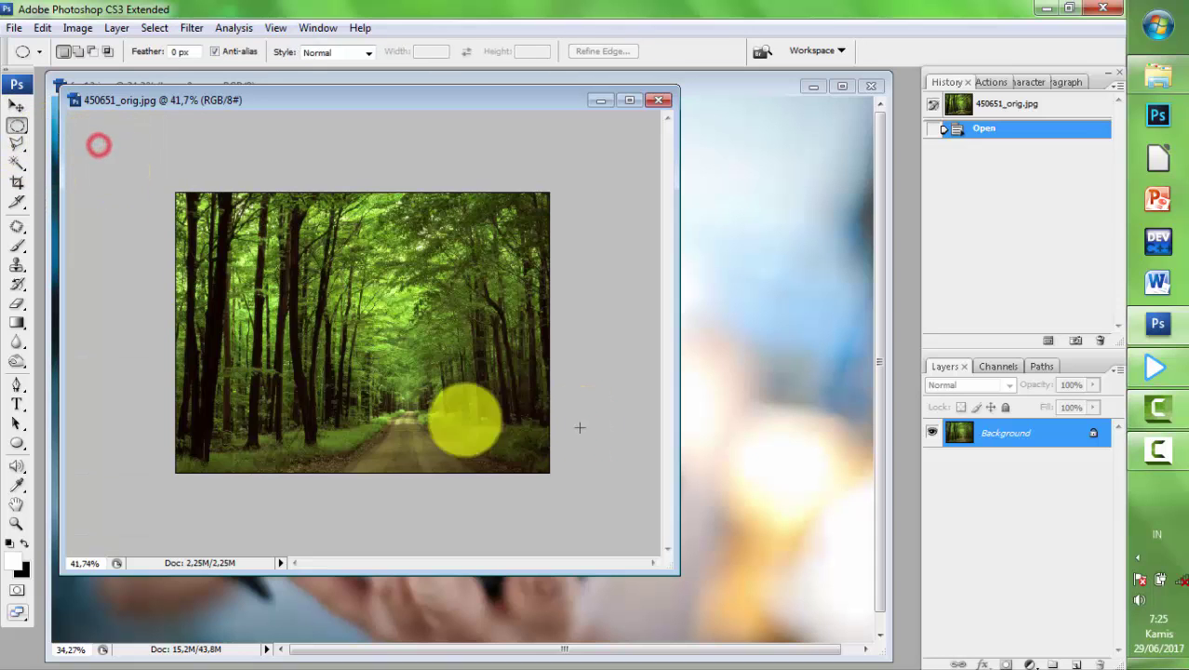
pyautogui.moveTo(327, 328); pyautogui.dragTo(456, 457)
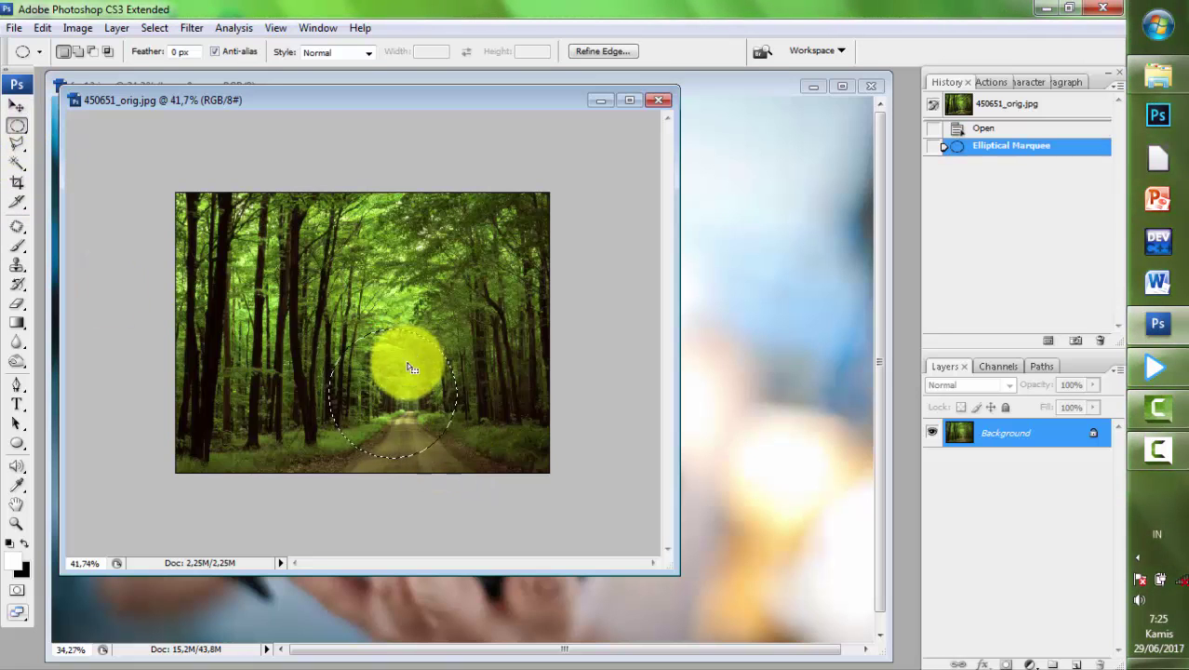
pyautogui.moveTo(414, 372); pyautogui.dragTo(419, 379)
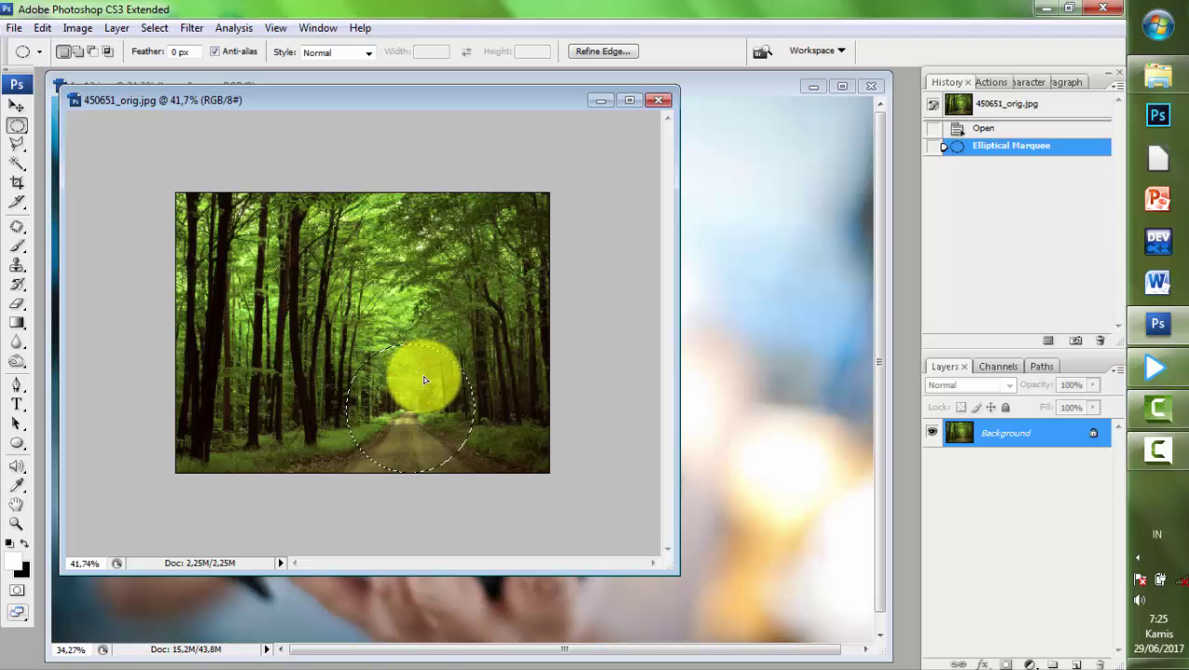
pyautogui.moveTo(423, 379); pyautogui.dragTo(415, 374)
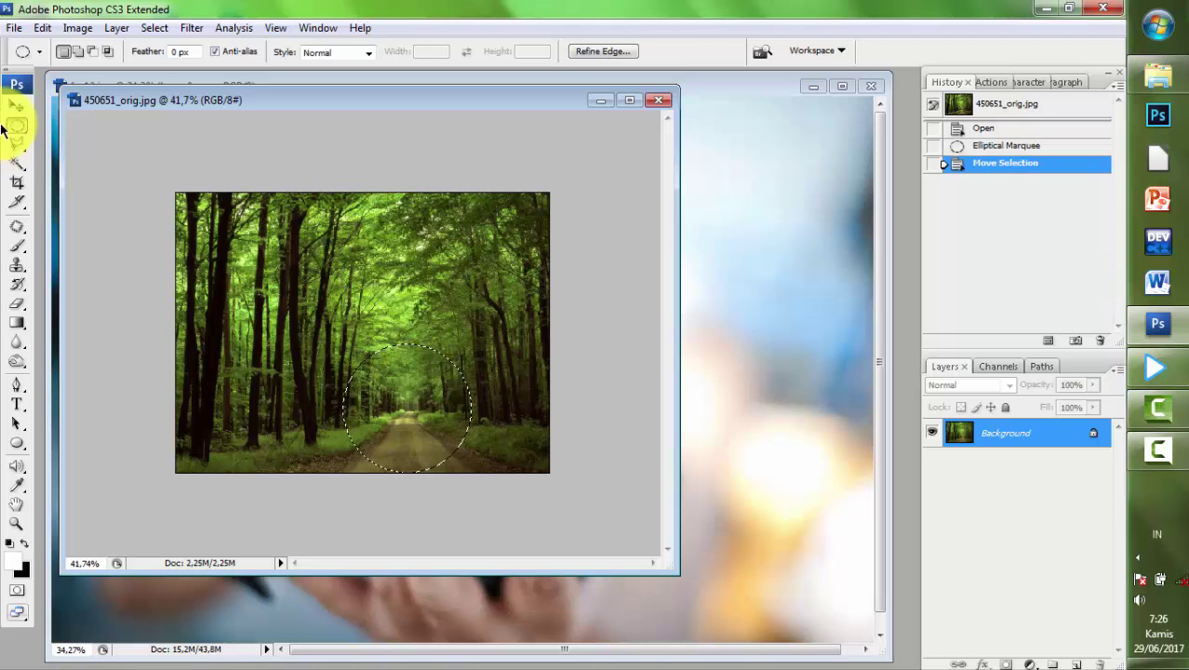
pyautogui.click(17, 105)
pyautogui.moveTo(442, 420)
pyautogui.mouseDown()
pyautogui.moveTo(721, 451)
pyautogui.moveTo(416, 327)
pyautogui.mouseUp()
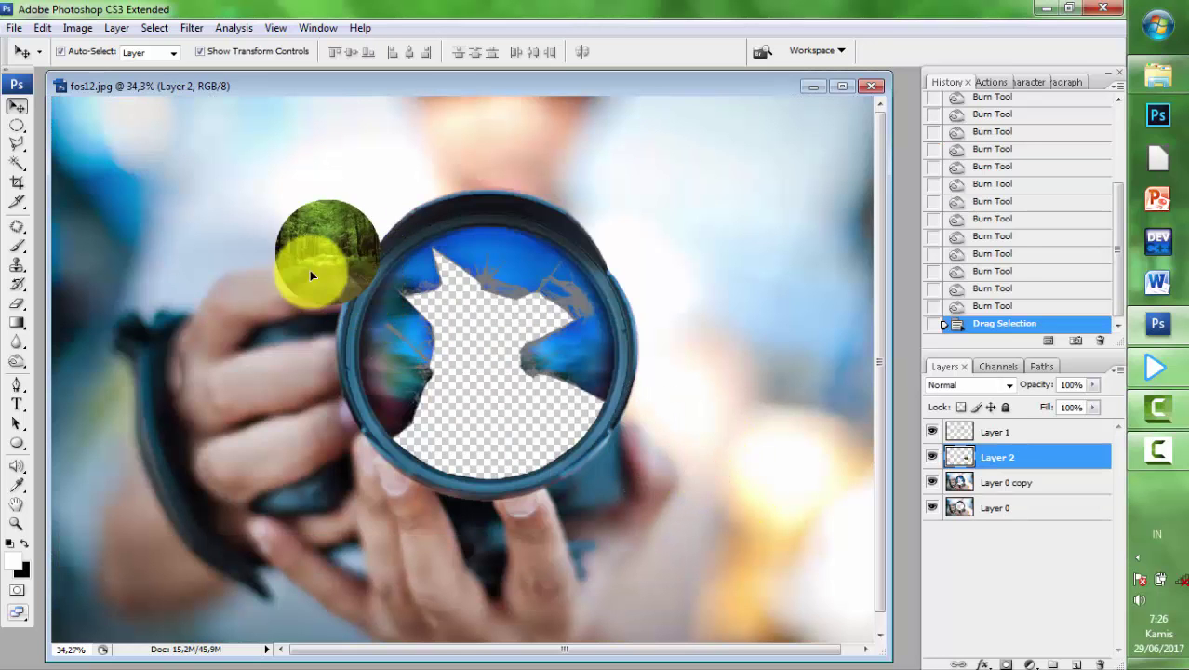
# - Enlarge the forest road circle and move its layer beneath the lens layers
pyautogui.moveTo(312, 275); pyautogui.dragTo(561, 482)
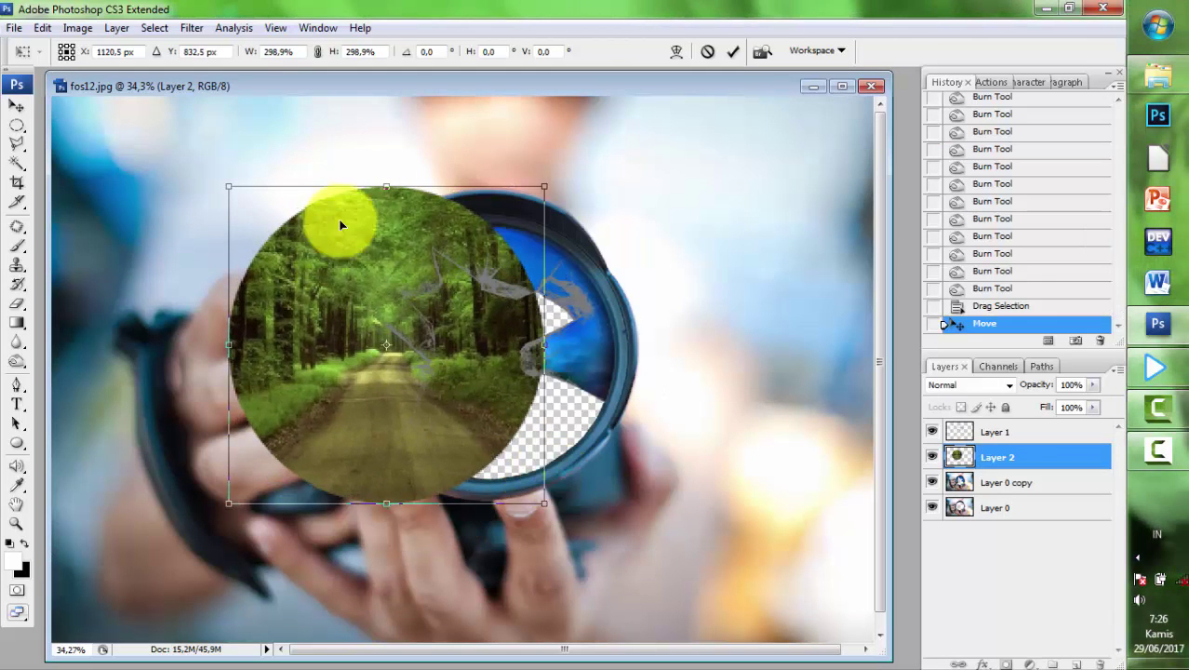
pyautogui.press('Return')
pyautogui.moveTo(1027, 456); pyautogui.dragTo(1034, 521)
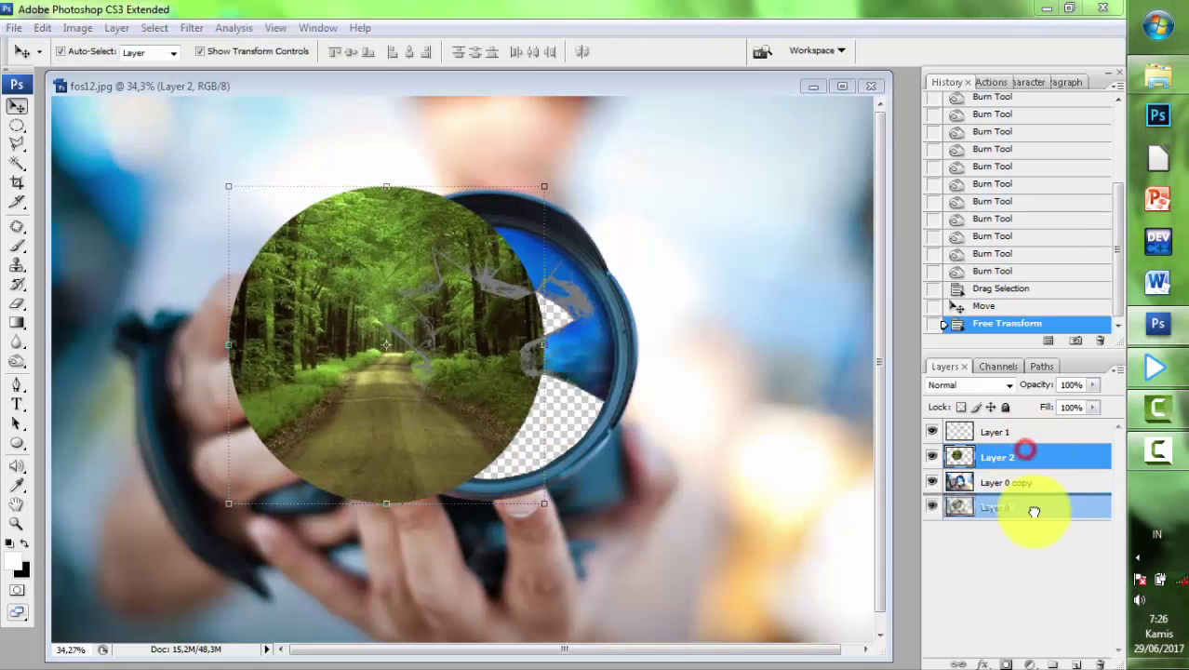
# - Centre and rescale the forest road to 87.4% so it fills the lens hole
pyautogui.moveTo(477, 407); pyautogui.dragTo(561, 362)
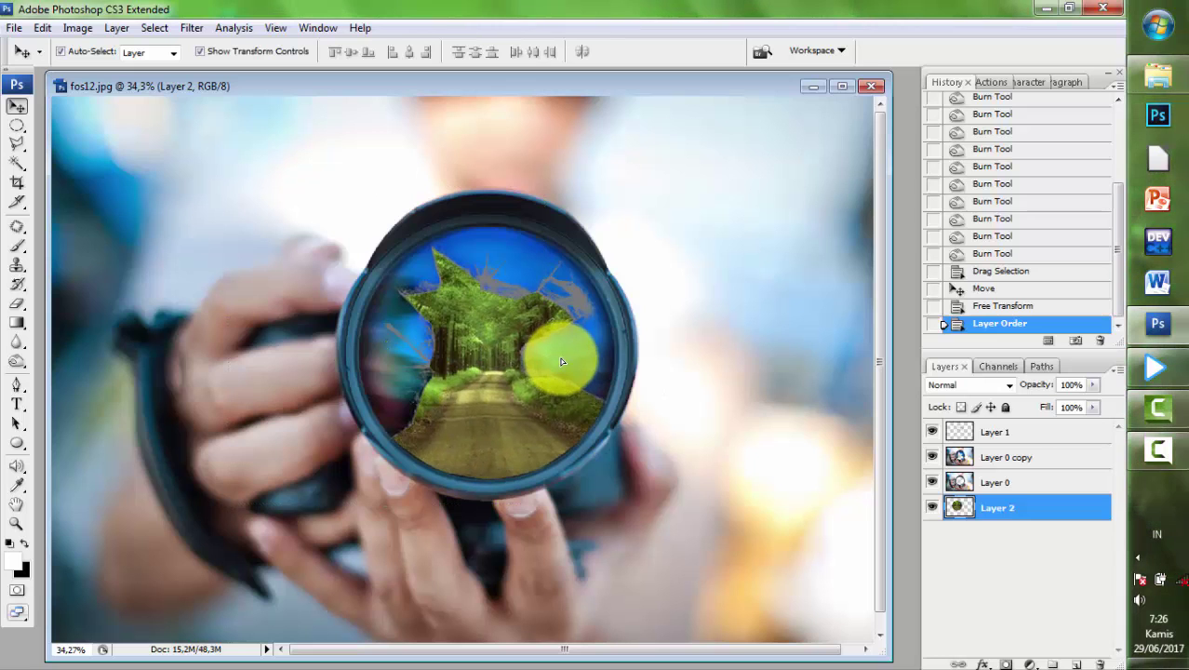
pyautogui.moveTo(654, 205); pyautogui.dragTo(625, 235)
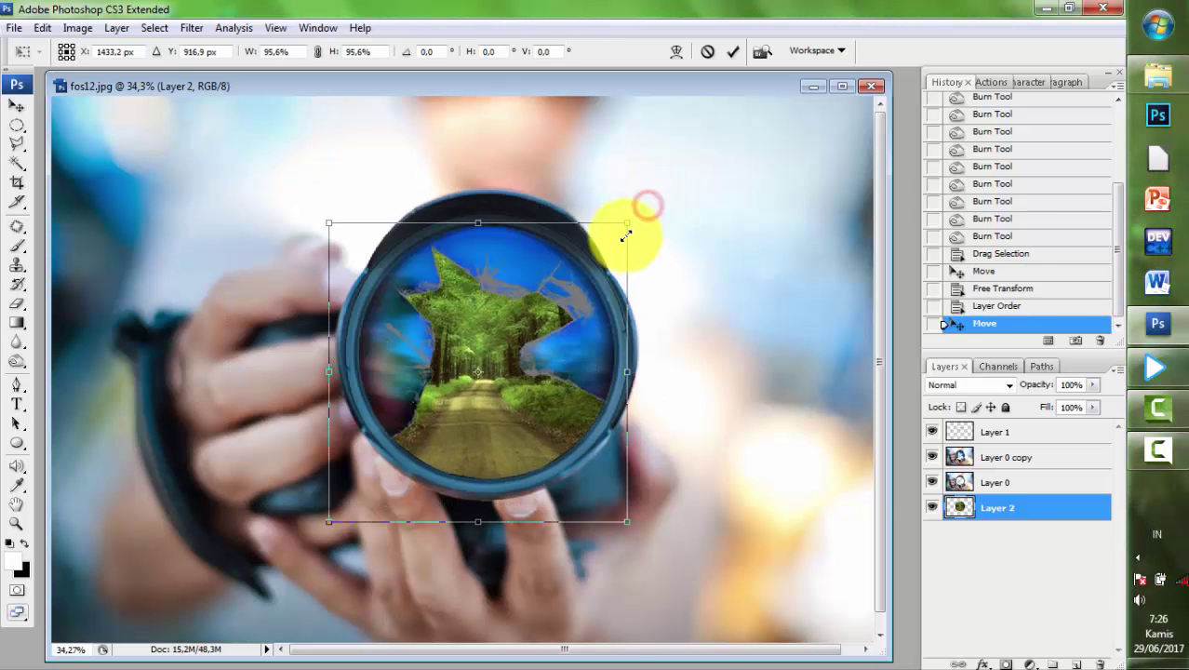
pyautogui.moveTo(632, 523); pyautogui.dragTo(608, 486)
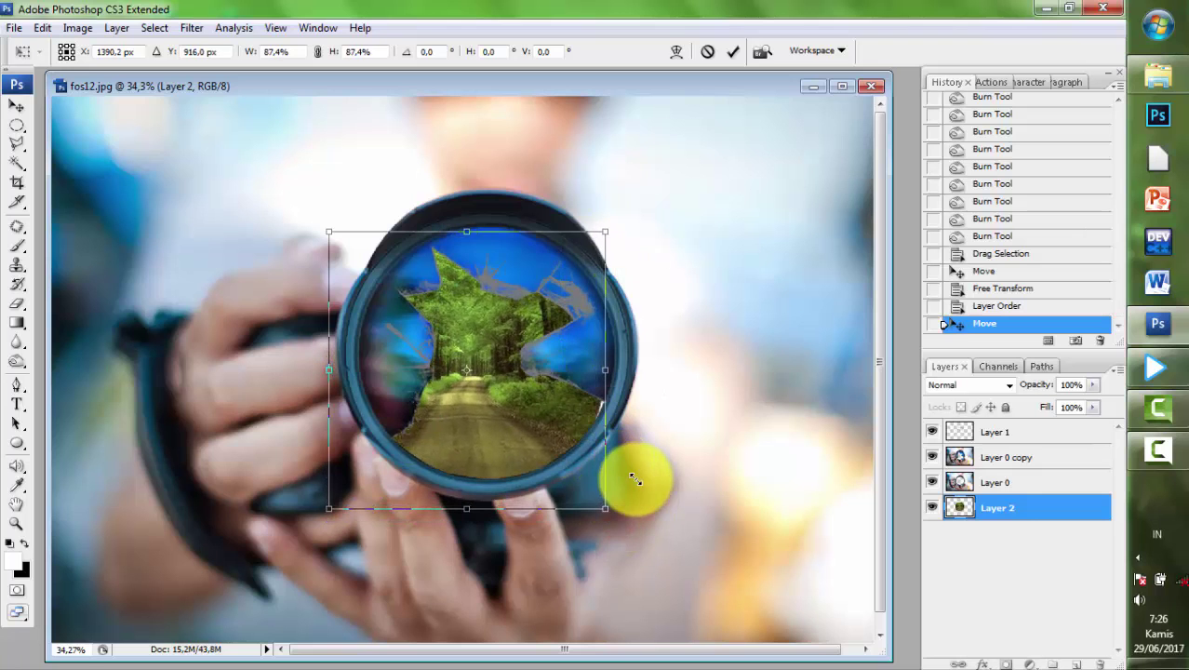
pyautogui.moveTo(609, 485); pyautogui.dragTo(605, 507)
pyautogui.moveTo(446, 435); pyautogui.dragTo(459, 420)
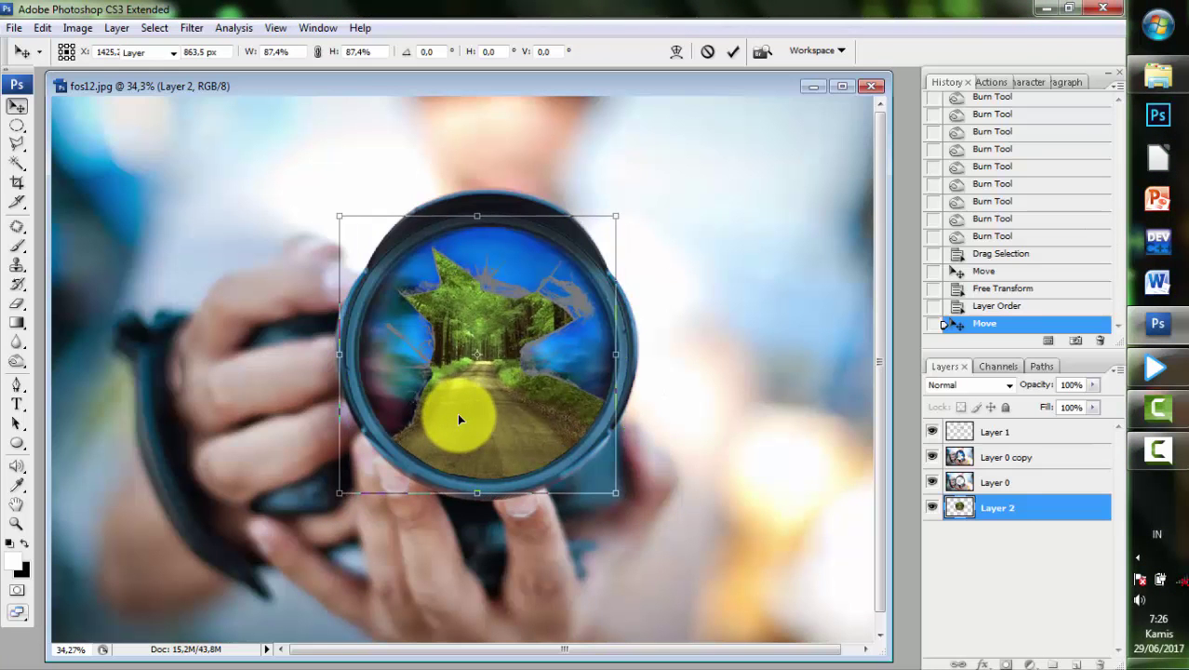
pyautogui.press('Return')
pyautogui.hotkey('ctrl', '-')
pyautogui.hotkey('ctrl', '-')
pyautogui.click(791, 373)
# - Lower Layer 0 copy's opacity to 36%, then select the crack lines Layer 1
pyautogui.scroll(2, 527, 369)
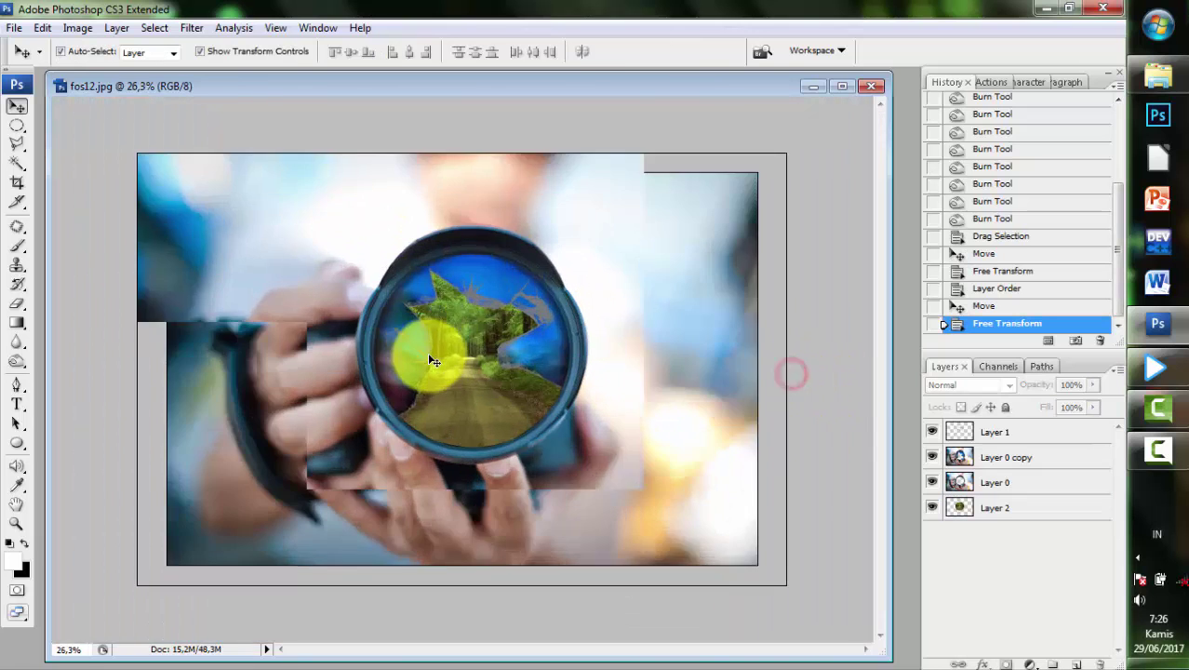
pyautogui.scroll(2, 424, 353)
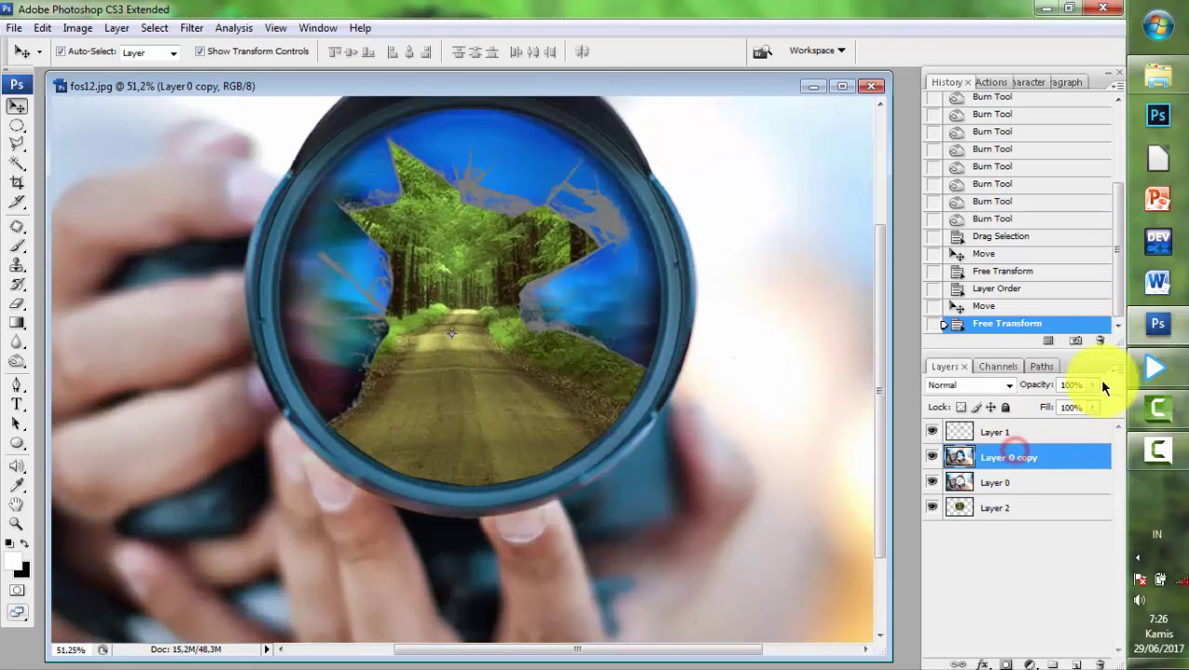
pyautogui.moveTo(1076, 407); pyautogui.dragTo(1044, 405)
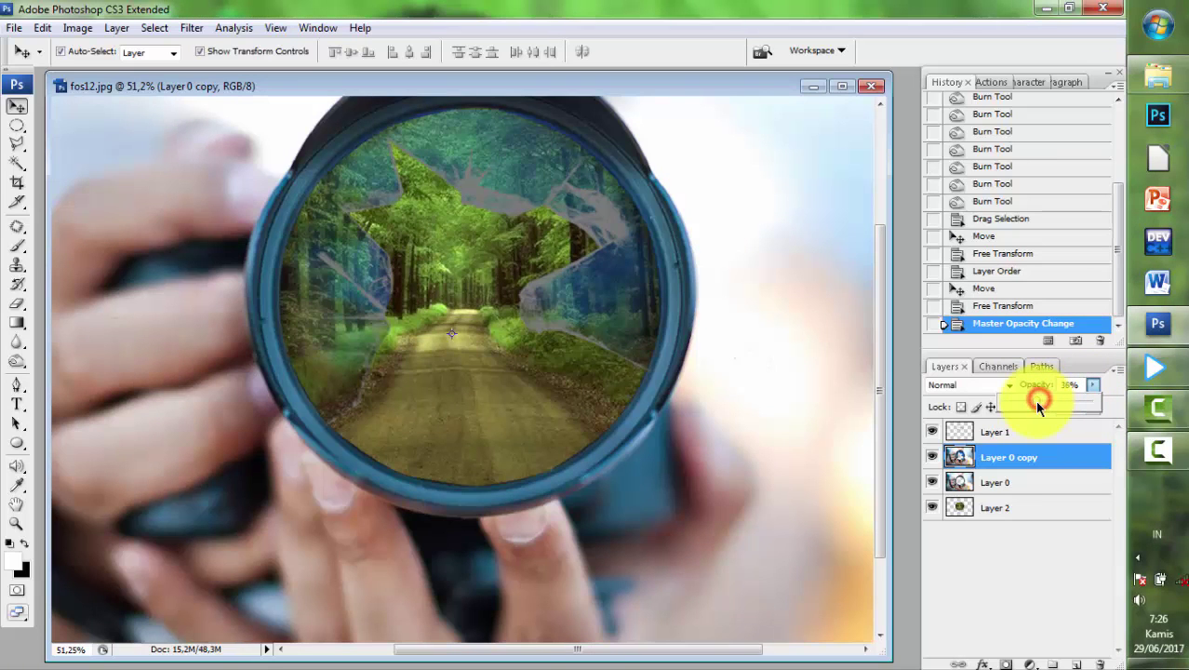
pyautogui.click(996, 431)
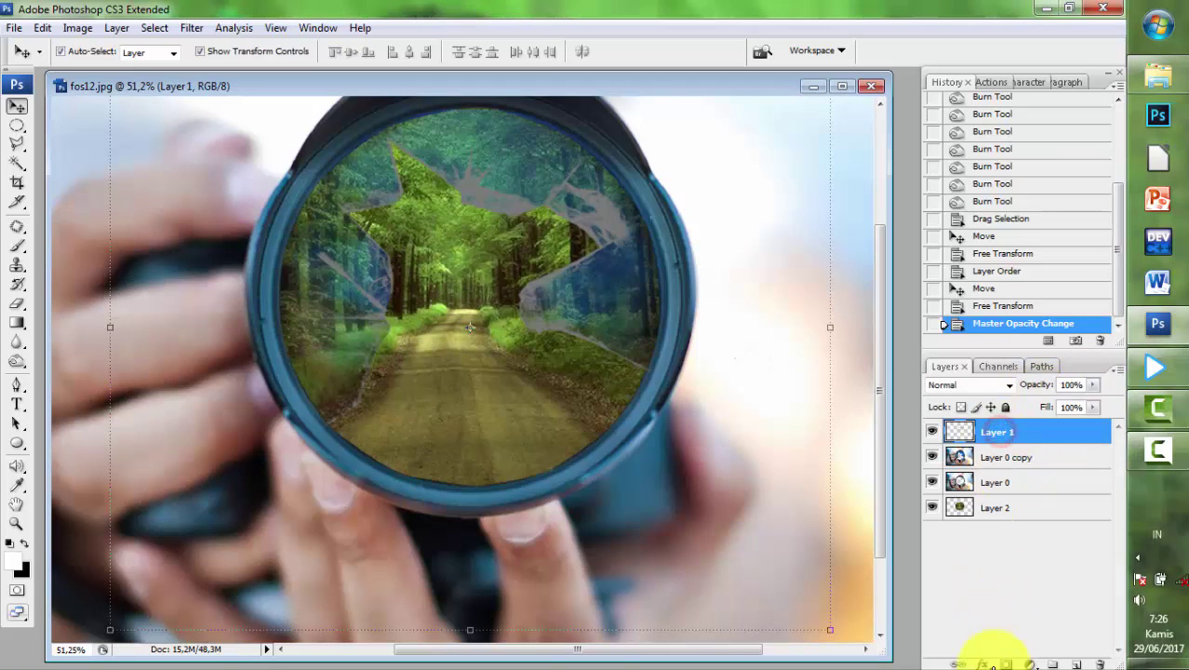
pyautogui.click(984, 664)
# - Give the crack lines a near-white f8f1f1 Color Overlay and lower their opacity
pyautogui.click(1015, 596)
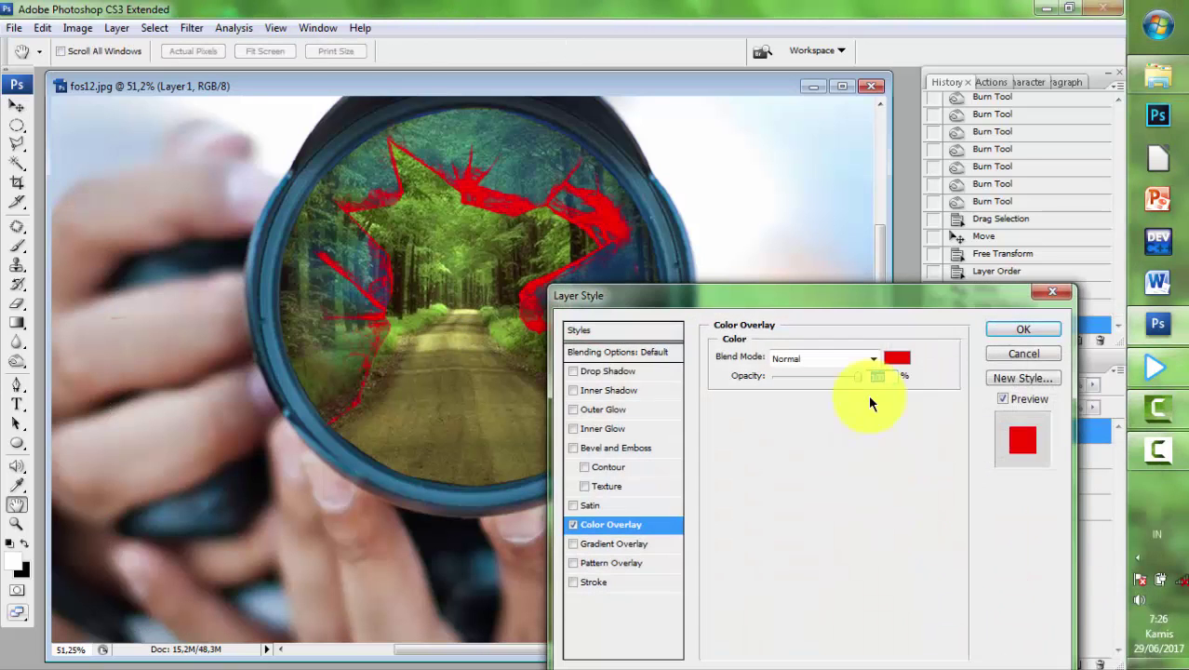
pyautogui.click(897, 359)
pyautogui.click(680, 313)
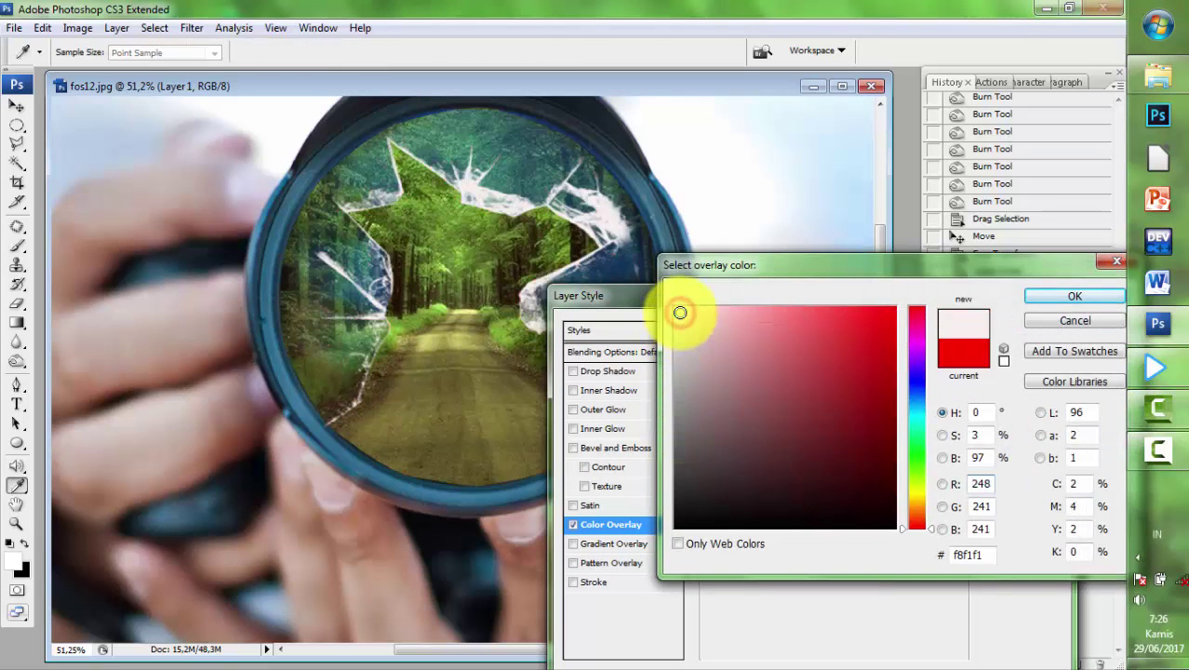
pyautogui.click(1034, 298)
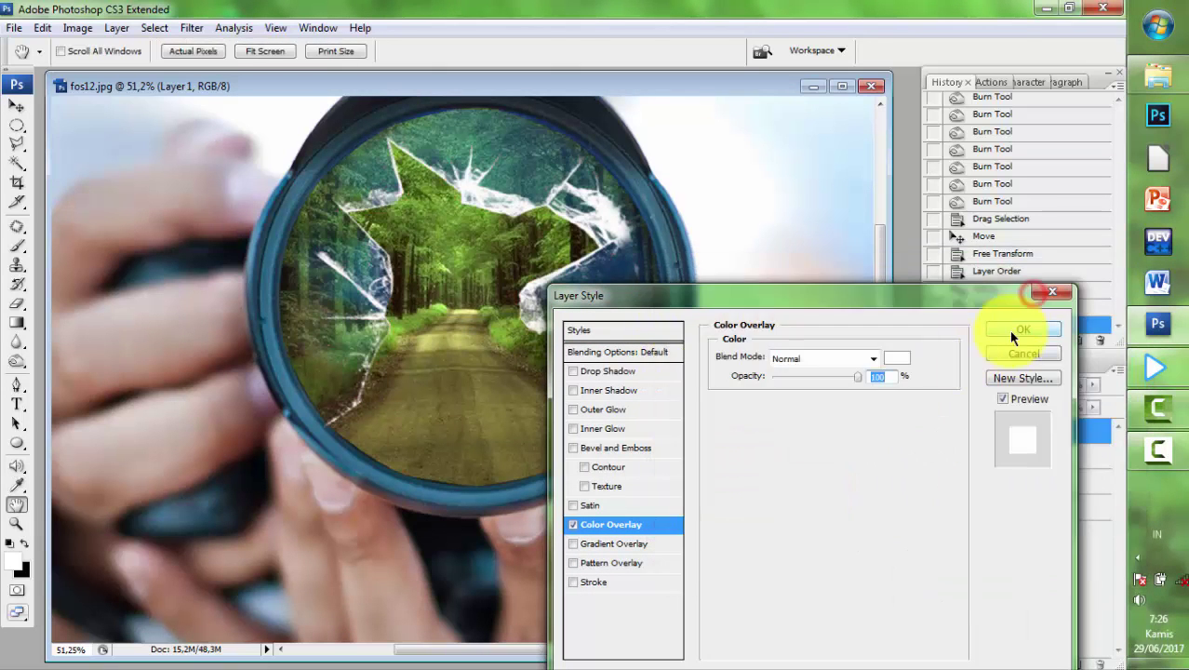
pyautogui.click(1014, 327)
pyautogui.moveTo(1094, 387); pyautogui.dragTo(1084, 413)
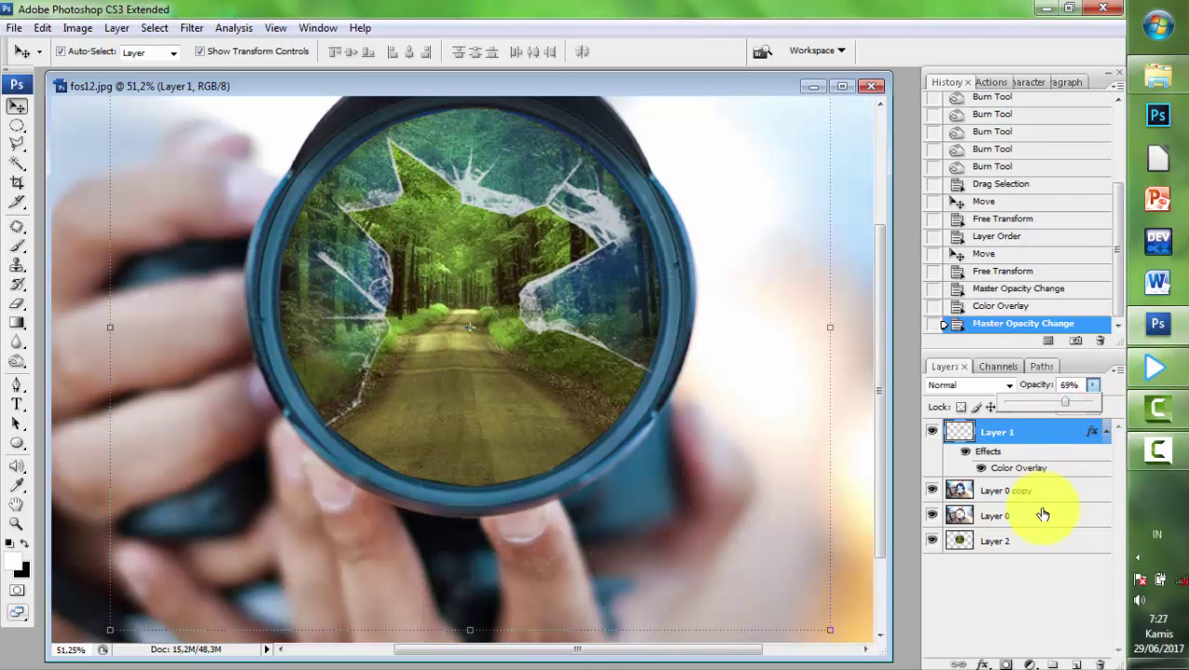
# - Set the blue glass layer Layer 0 copy's fill to 91%
pyautogui.click(1008, 491)
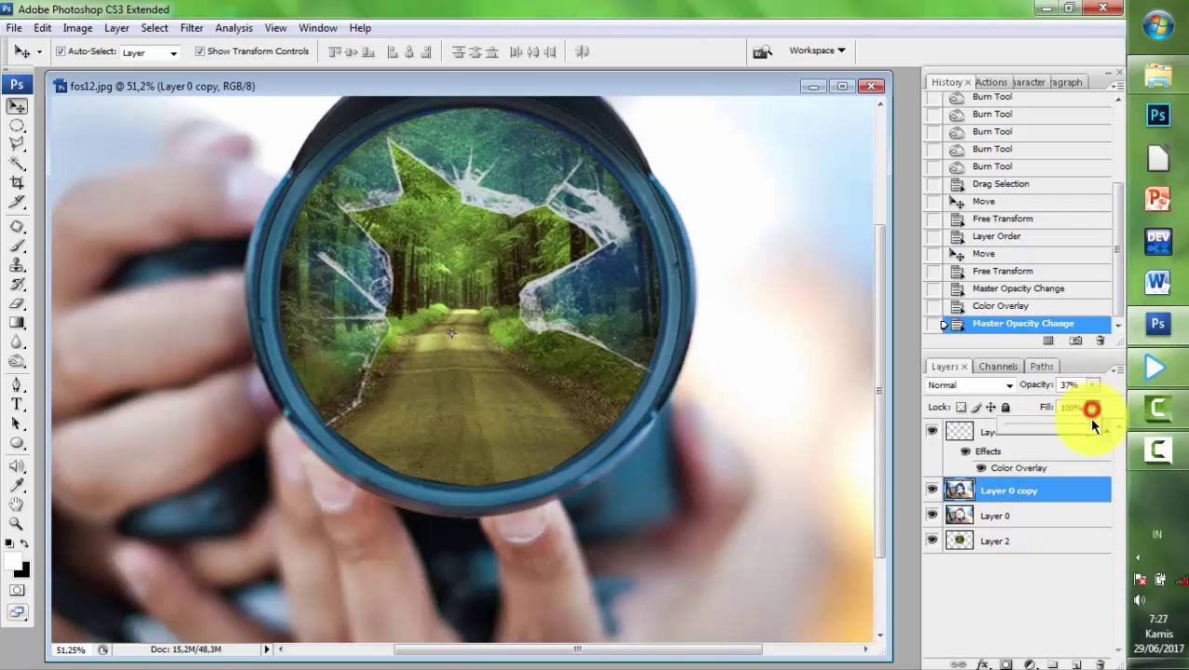
pyautogui.click(814, 425)
pyautogui.scroll(-2, 684, 390)
pyautogui.scroll(-3, 689, 389)
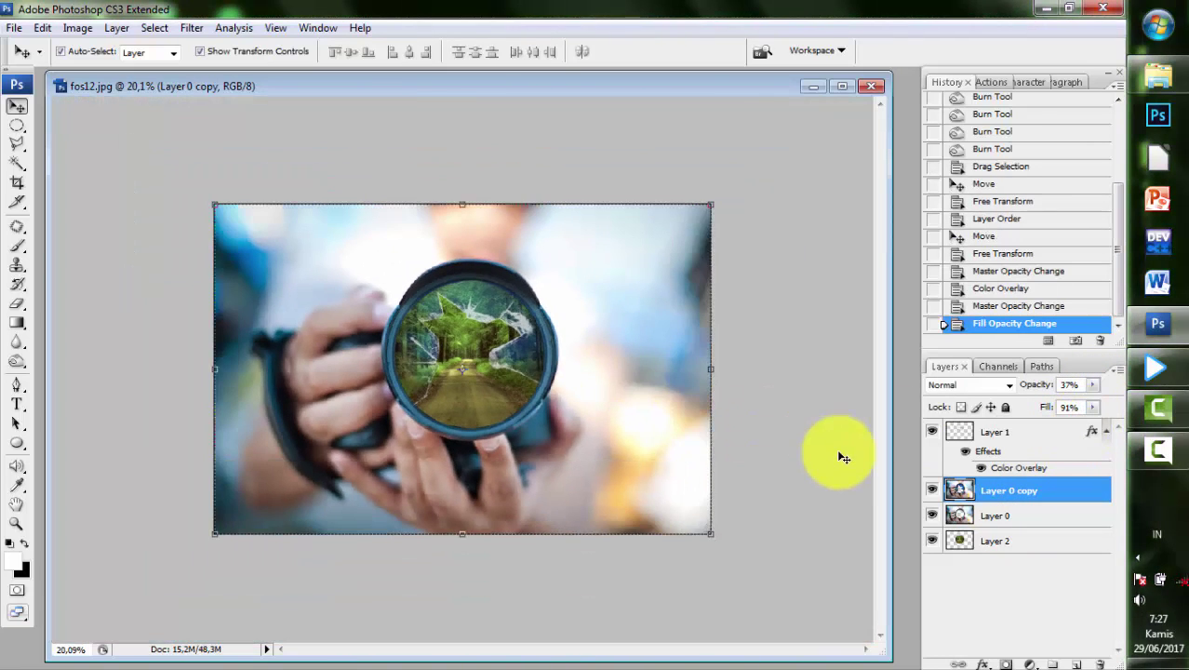
pyautogui.scroll(1, 704, 345)
pyautogui.scroll(1, 737, 257)
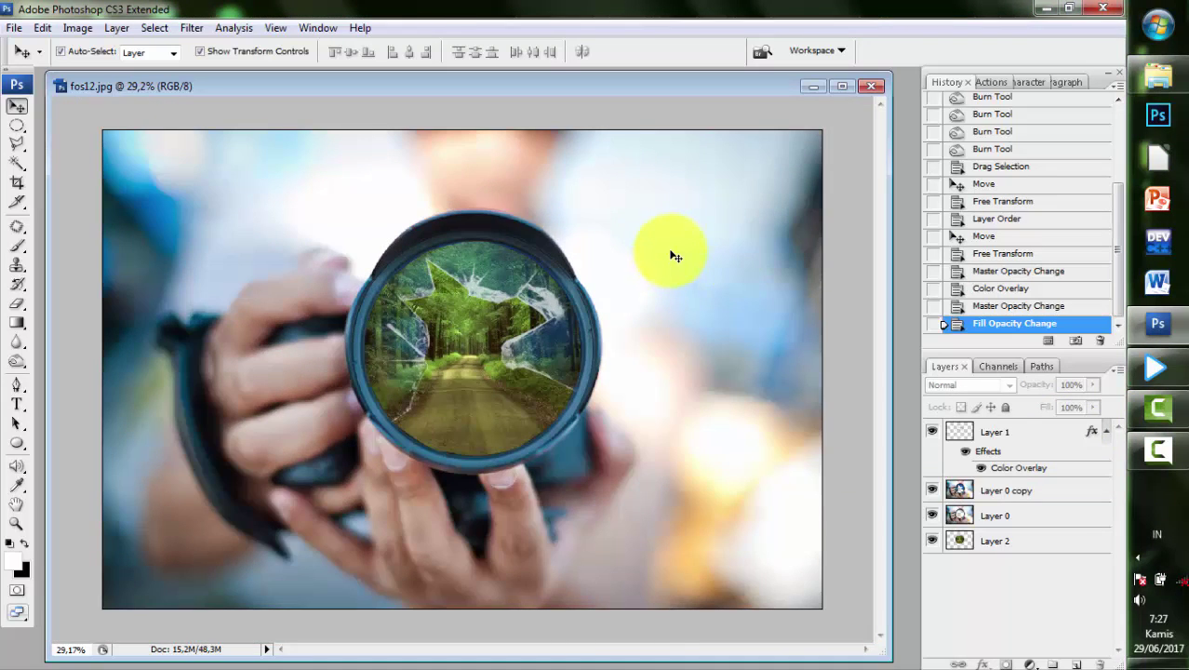
# - Drag jembatan-kayu.jpg from the image folder into Photoshop to open it
pyautogui.click(1158, 78)
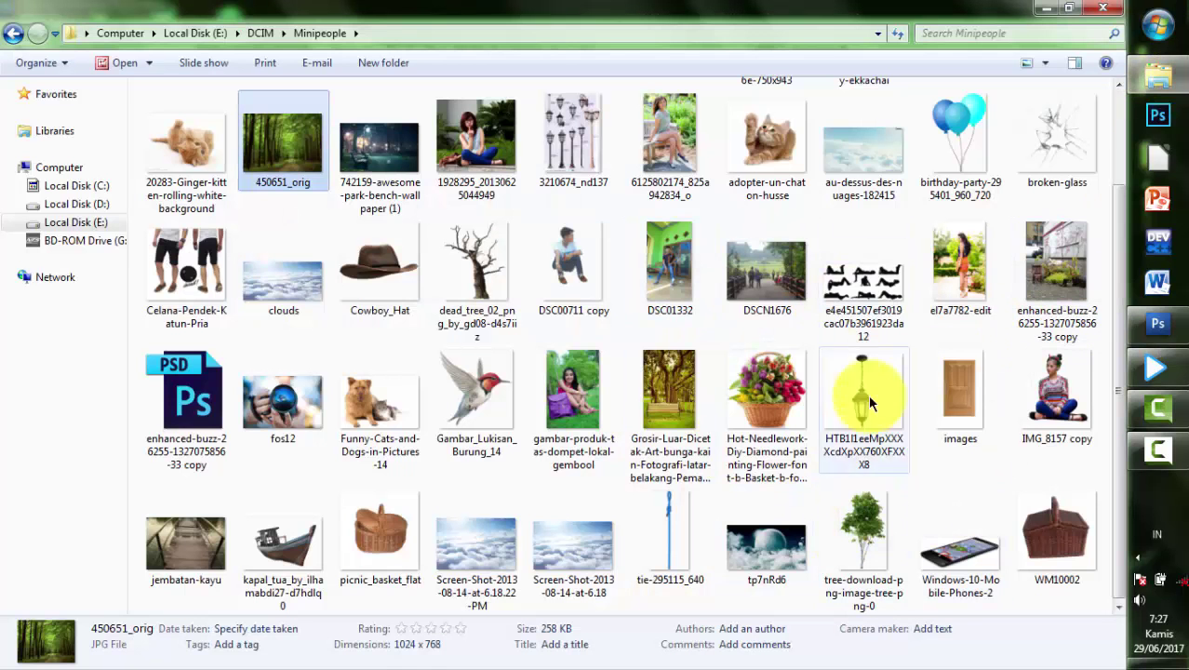
pyautogui.click(200, 556)
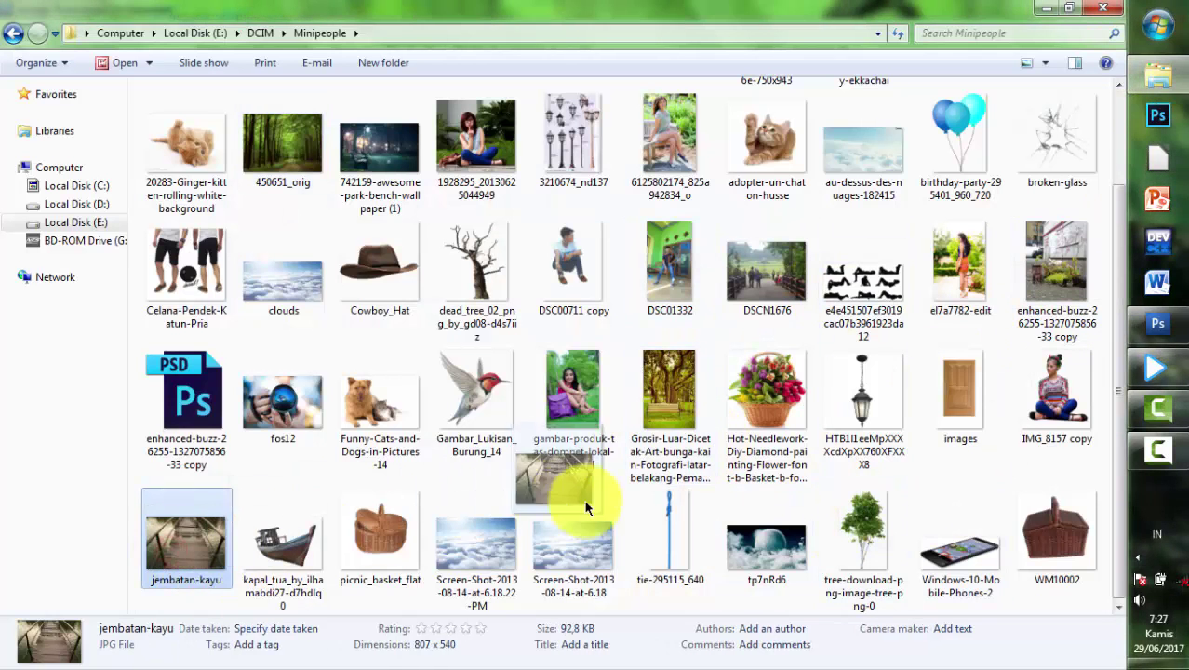
pyautogui.moveTo(1097, 414); pyautogui.dragTo(905, 615)
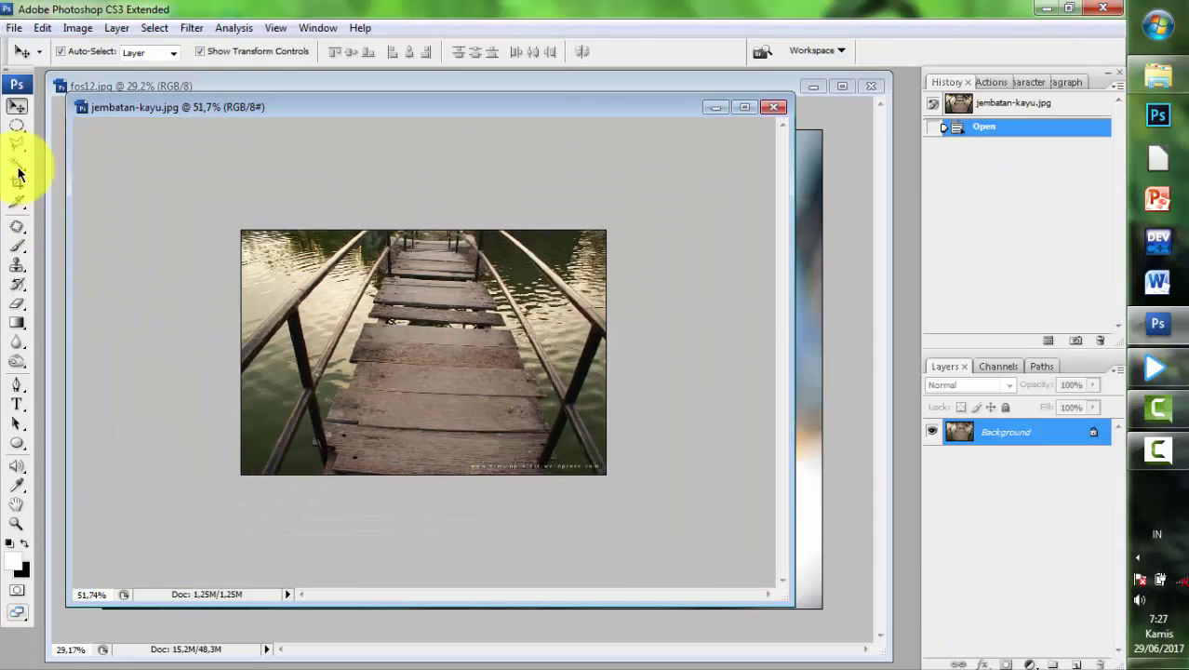
# - Zoom in with the Pen tool and start tracing the bridge's left edge and planks
pyautogui.click(17, 386)
pyautogui.scroll(3, 236, 549)
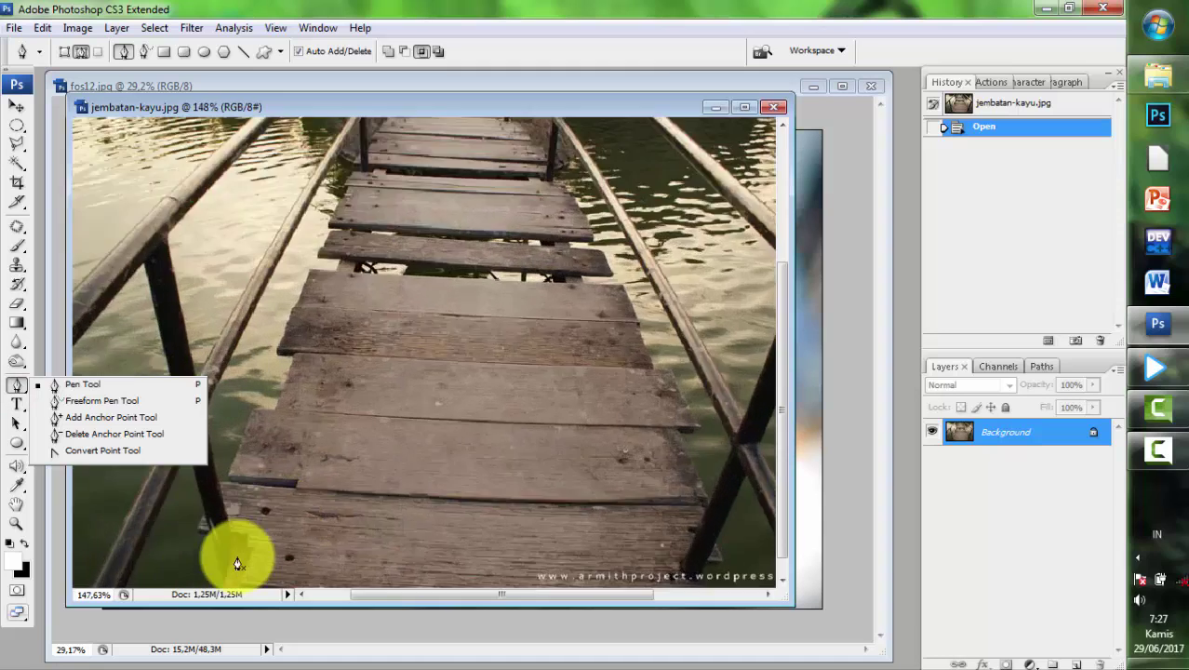
pyautogui.scroll(3, 236, 551)
pyautogui.scroll(2, 308, 353)
pyautogui.scroll(3, 239, 562)
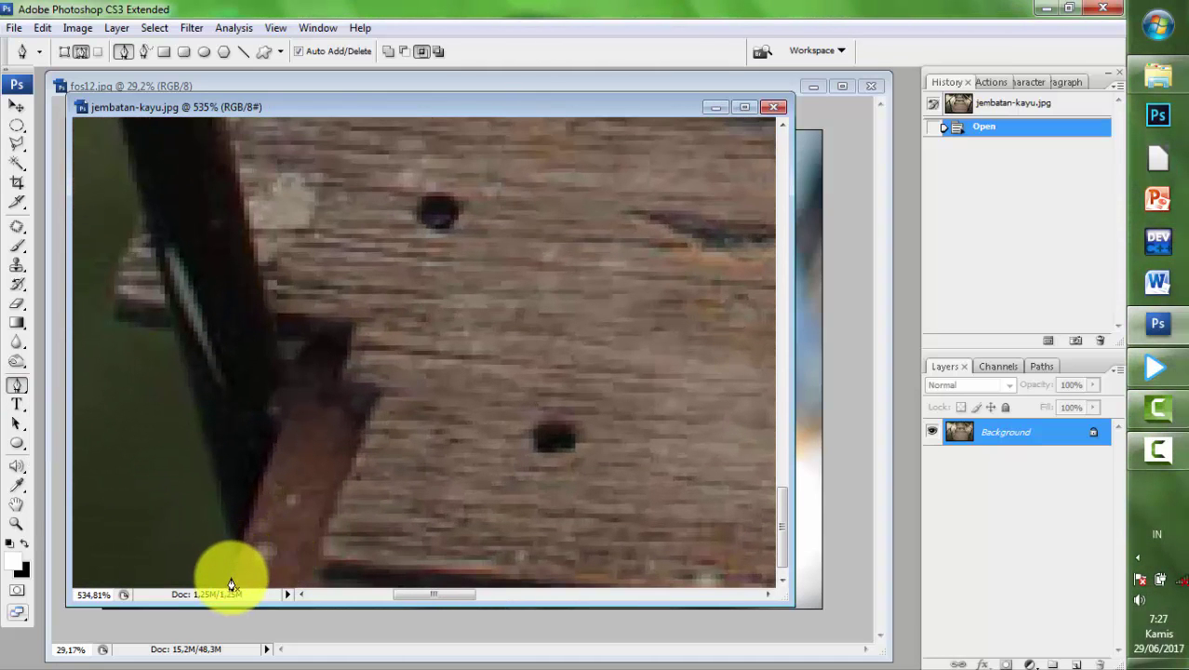
pyautogui.click(316, 559)
pyautogui.click(372, 398)
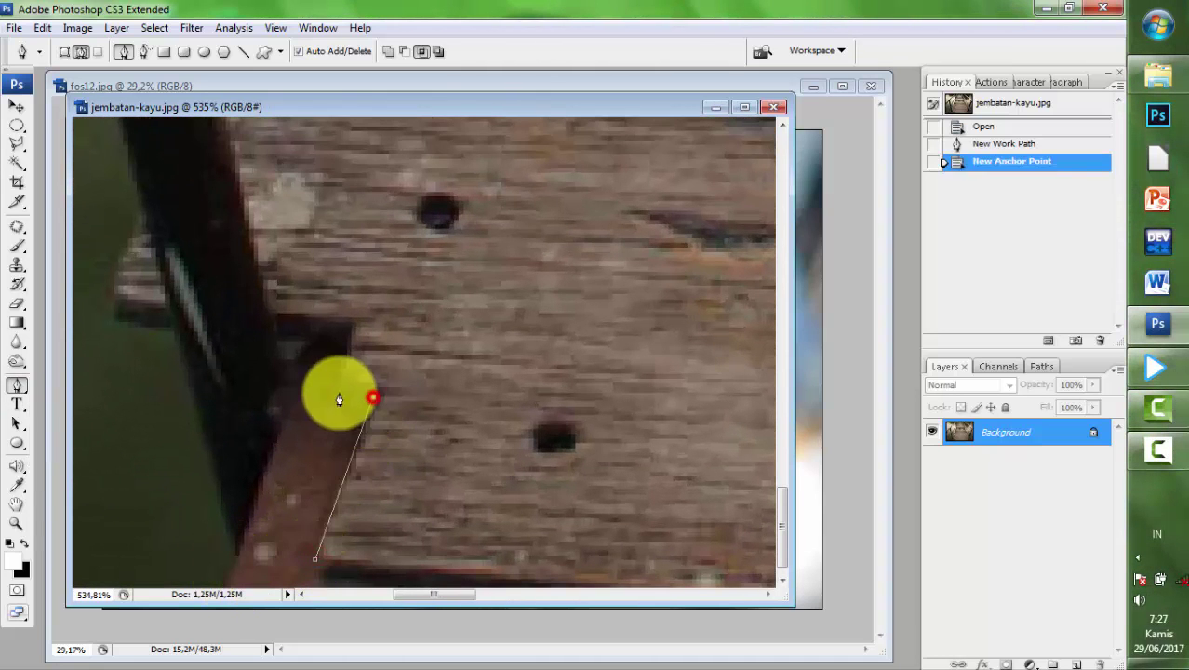
pyautogui.click(340, 346)
pyautogui.click(269, 333)
pyautogui.click(108, 302)
pyautogui.click(135, 204)
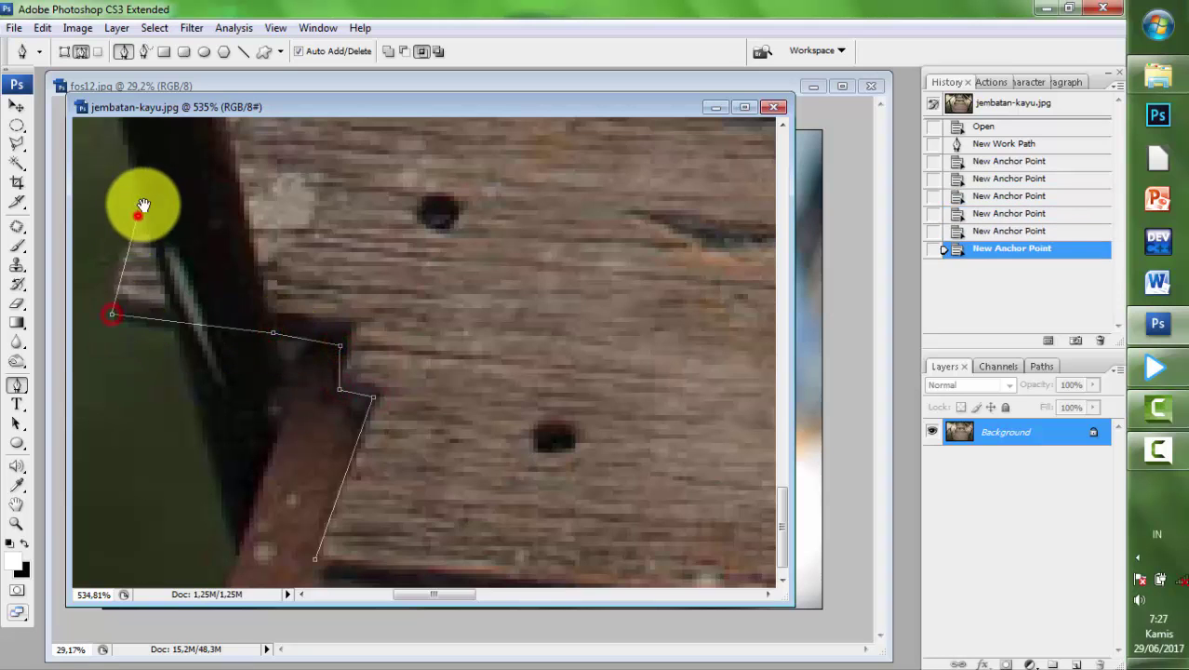
pyautogui.scroll(3, 163, 270)
pyautogui.click(200, 325)
pyautogui.click(263, 327)
pyautogui.click(258, 292)
pyautogui.click(308, 157)
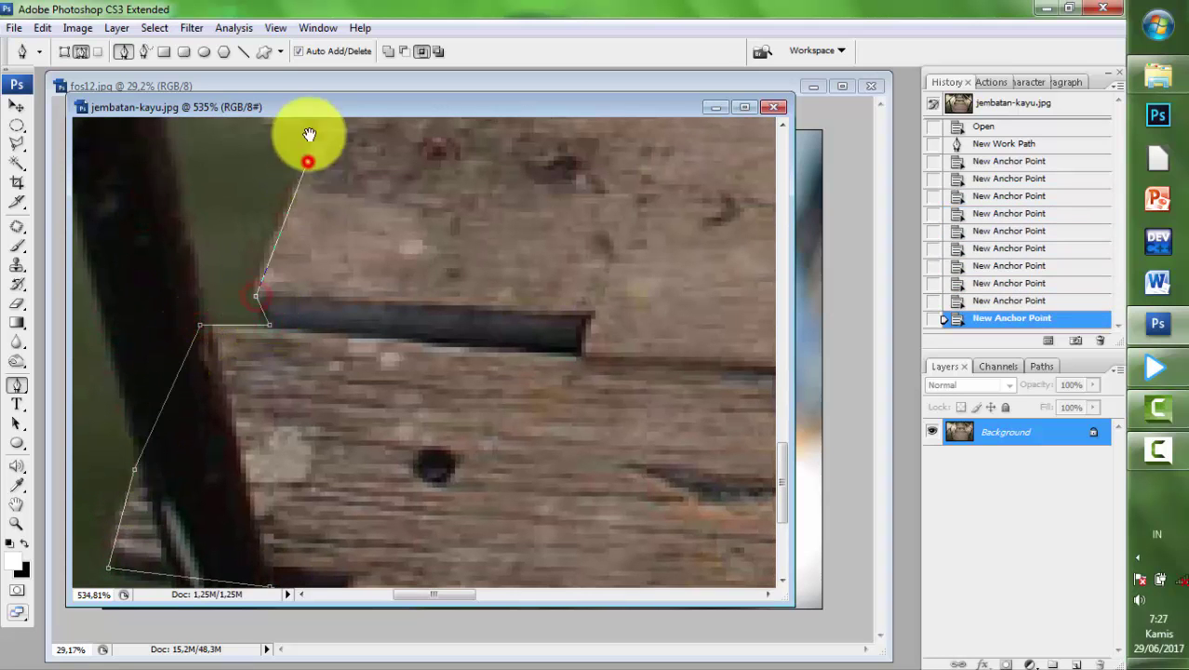
# - Continue the path with curved points along the plank corners and walkway edge
pyautogui.moveTo(308, 138)
pyautogui.mouseDown()
pyautogui.moveTo(307, 318)
pyautogui.moveTo(405, 321)
pyautogui.mouseUp()
pyautogui.scroll(5, 366, 372)
pyautogui.click(327, 424)
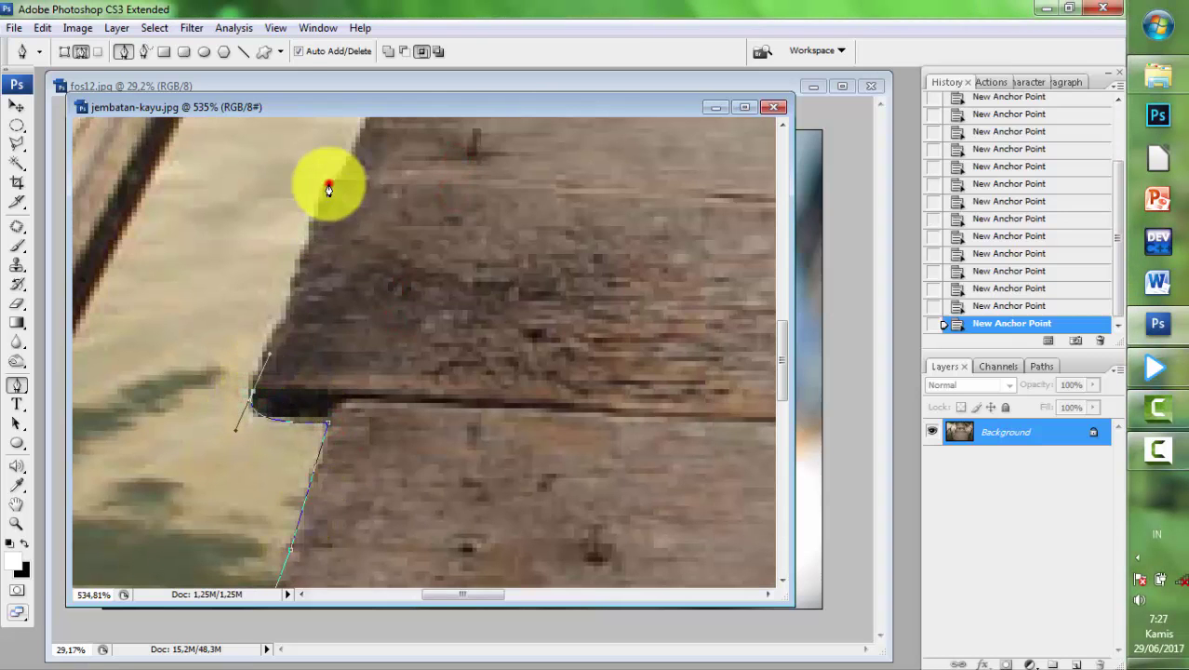
pyautogui.scroll(-3, 328, 189)
pyautogui.click(290, 337)
pyautogui.click(344, 304)
pyautogui.moveTo(424, 301); pyautogui.dragTo(441, 251)
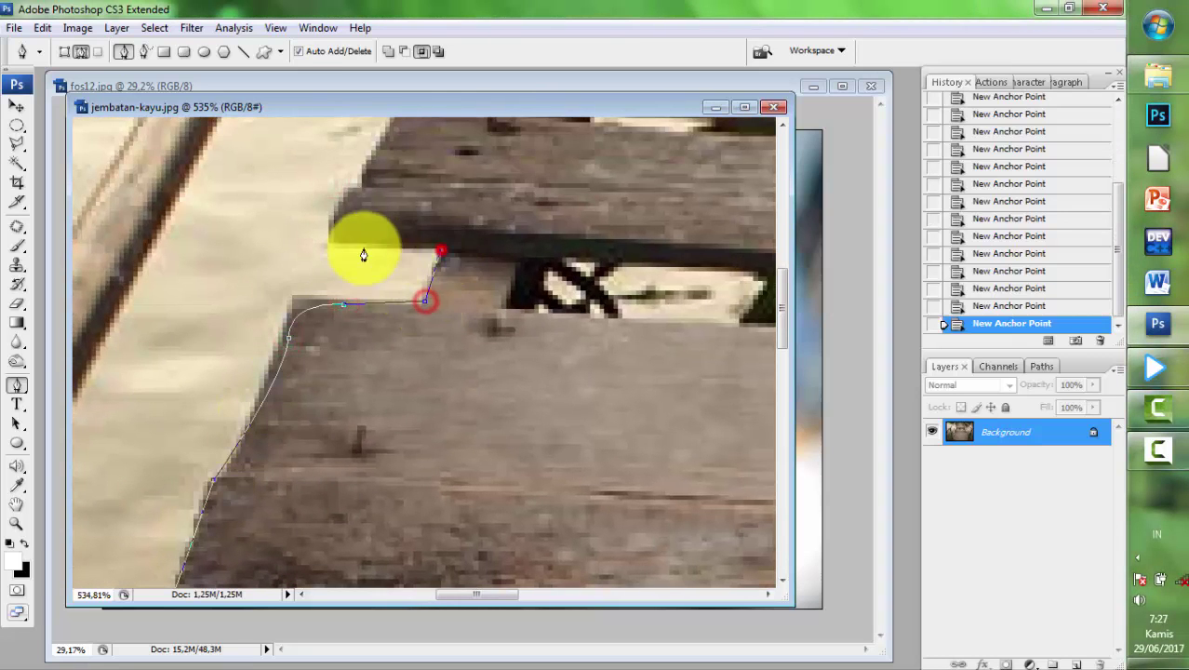
pyautogui.moveTo(327, 227); pyautogui.dragTo(212, 456)
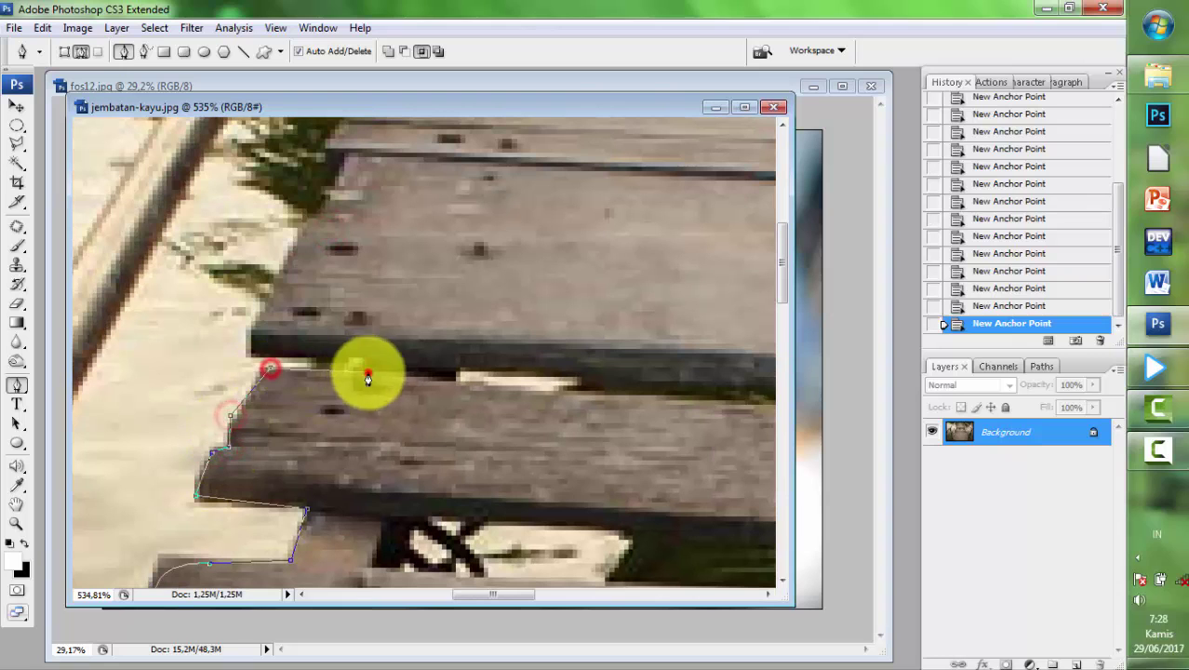
pyautogui.moveTo(366, 369); pyautogui.dragTo(247, 365)
pyautogui.moveTo(301, 279); pyautogui.dragTo(212, 472)
pyautogui.click(224, 449)
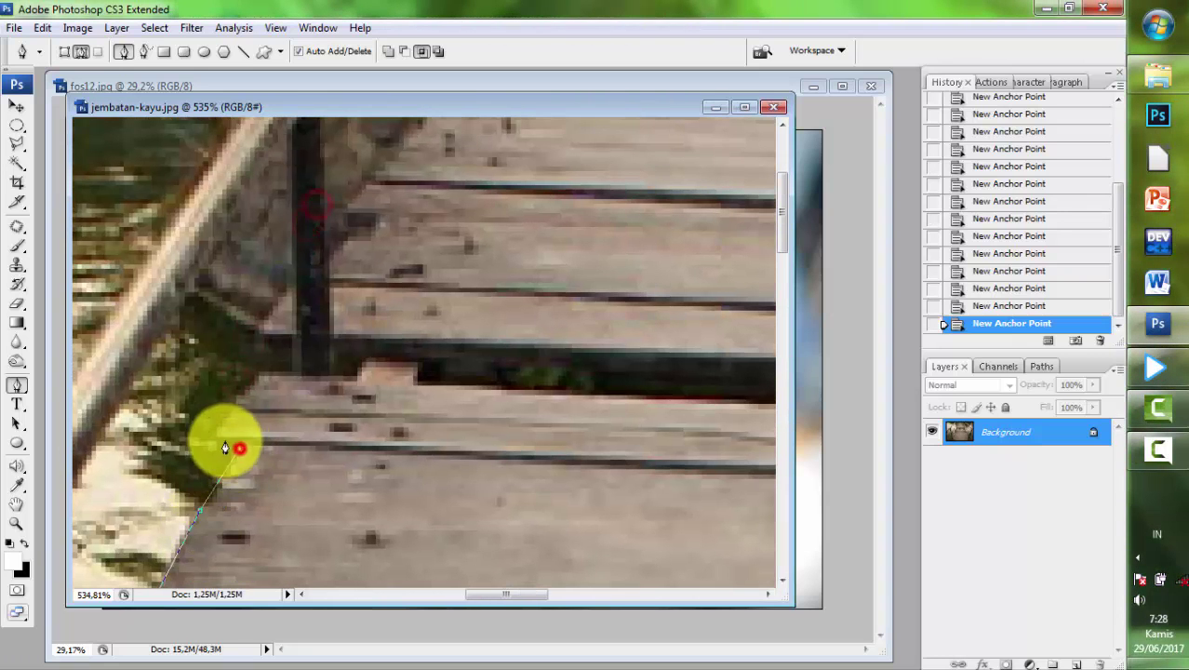
pyautogui.moveTo(355, 368); pyautogui.dragTo(359, 360)
pyautogui.click(264, 339)
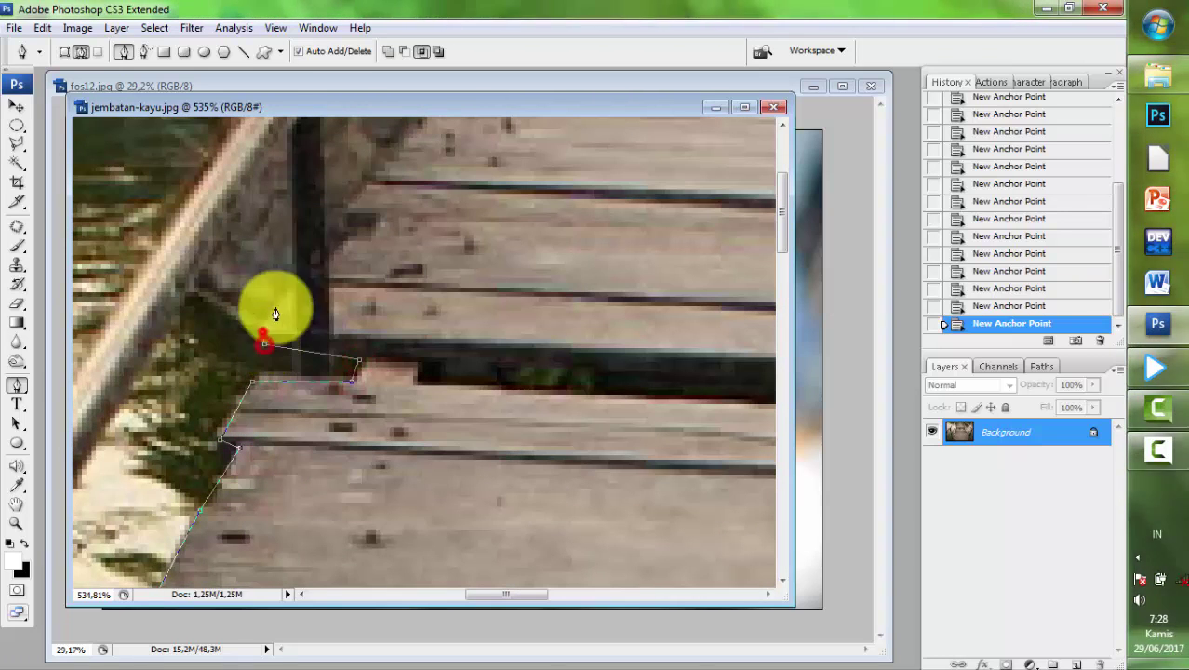
pyautogui.moveTo(346, 234); pyautogui.dragTo(363, 235)
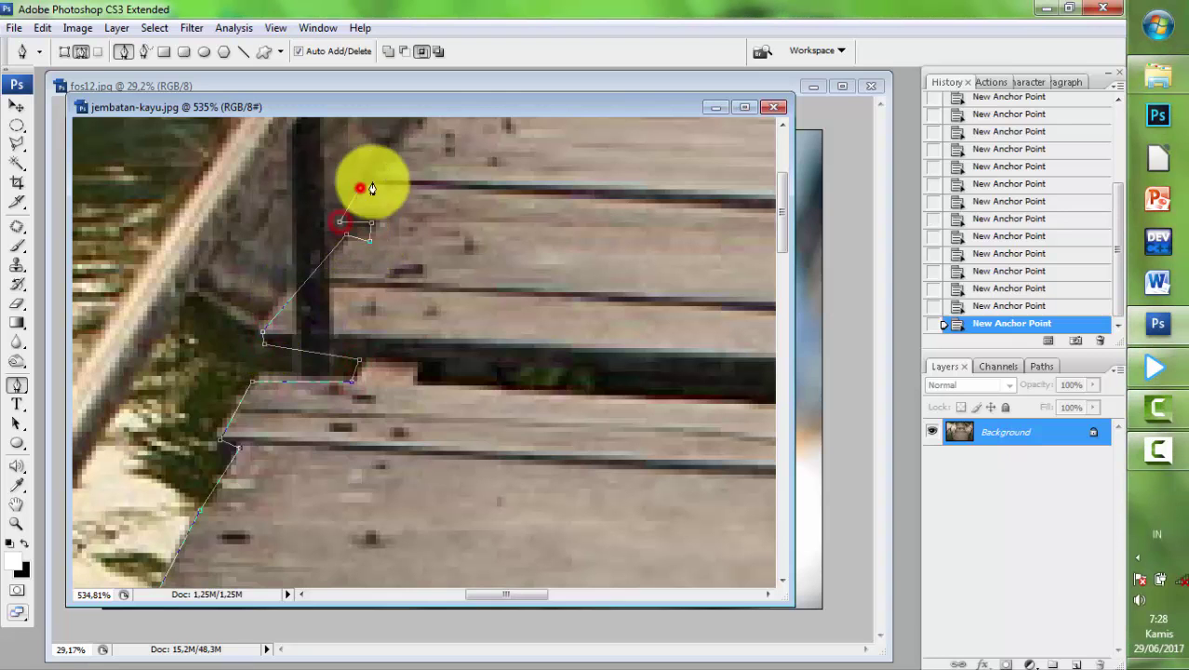
pyautogui.moveTo(372, 189); pyautogui.dragTo(279, 406)
pyautogui.click(259, 387)
pyautogui.click(304, 330)
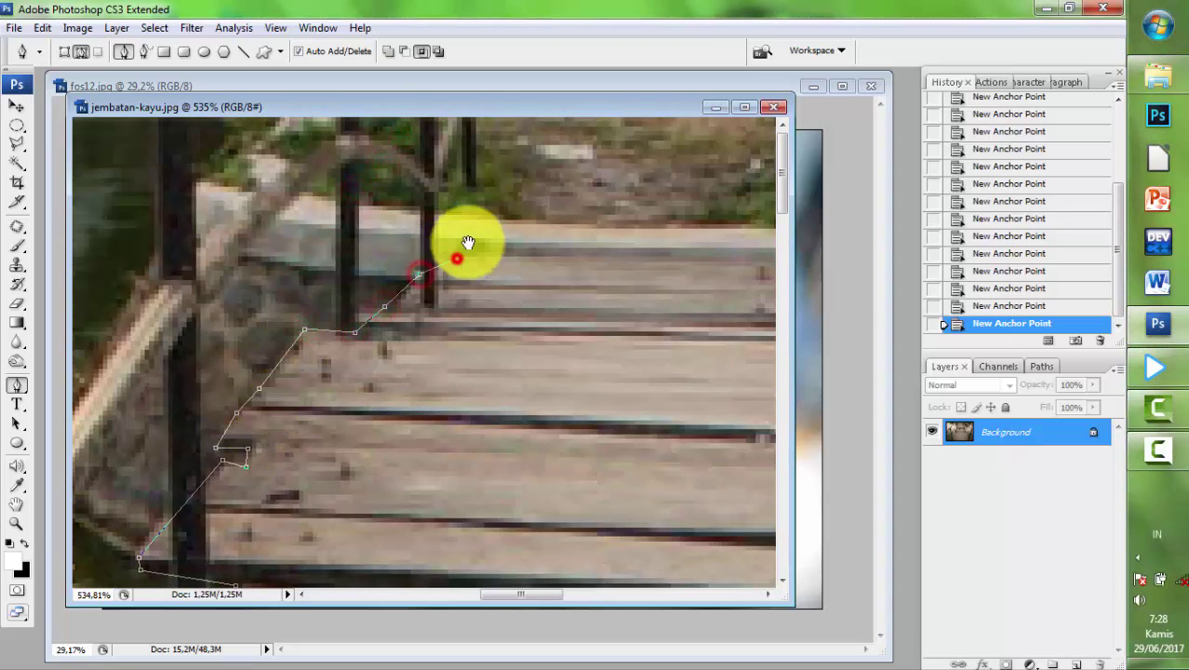
# - Trace across the far edge and down the right side's post and plank edges
pyautogui.moveTo(468, 243); pyautogui.dragTo(154, 263)
pyautogui.click(991, 307)
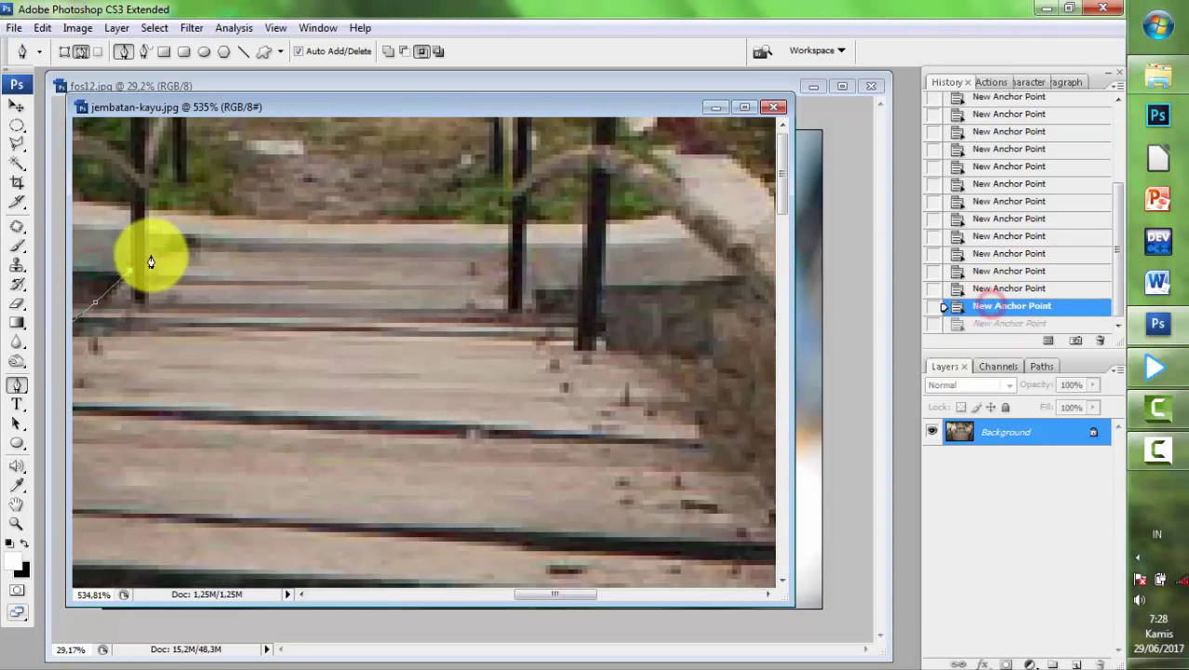
pyautogui.click(138, 260)
pyautogui.moveTo(197, 149)
pyautogui.mouseDown()
pyautogui.moveTo(477, 172)
pyautogui.moveTo(539, 306)
pyautogui.moveTo(712, 456)
pyautogui.mouseUp()
pyautogui.click(470, 359)
pyautogui.click(445, 389)
pyautogui.click(419, 433)
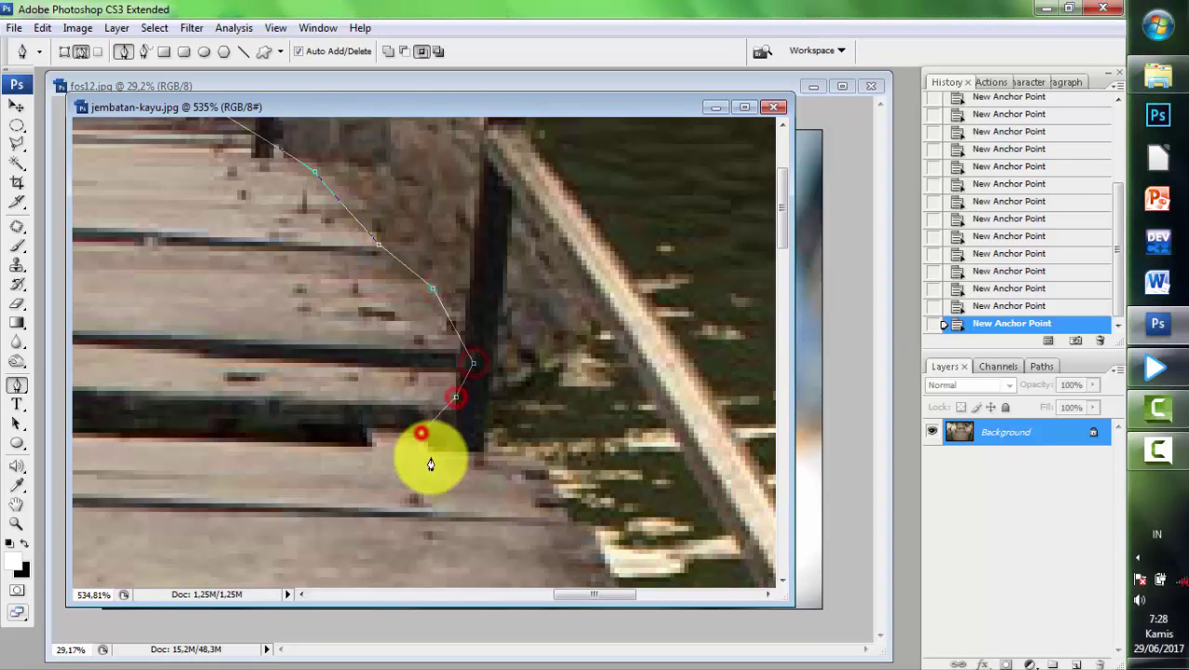
pyautogui.click(437, 456)
pyautogui.moveTo(536, 454); pyautogui.dragTo(558, 523)
pyautogui.moveTo(558, 523); pyautogui.dragTo(392, 362)
pyautogui.click(405, 371)
pyautogui.click(455, 466)
pyautogui.click(486, 516)
# - Trace the path along the lower plank edges and corners
pyautogui.scroll(-5, 498, 547)
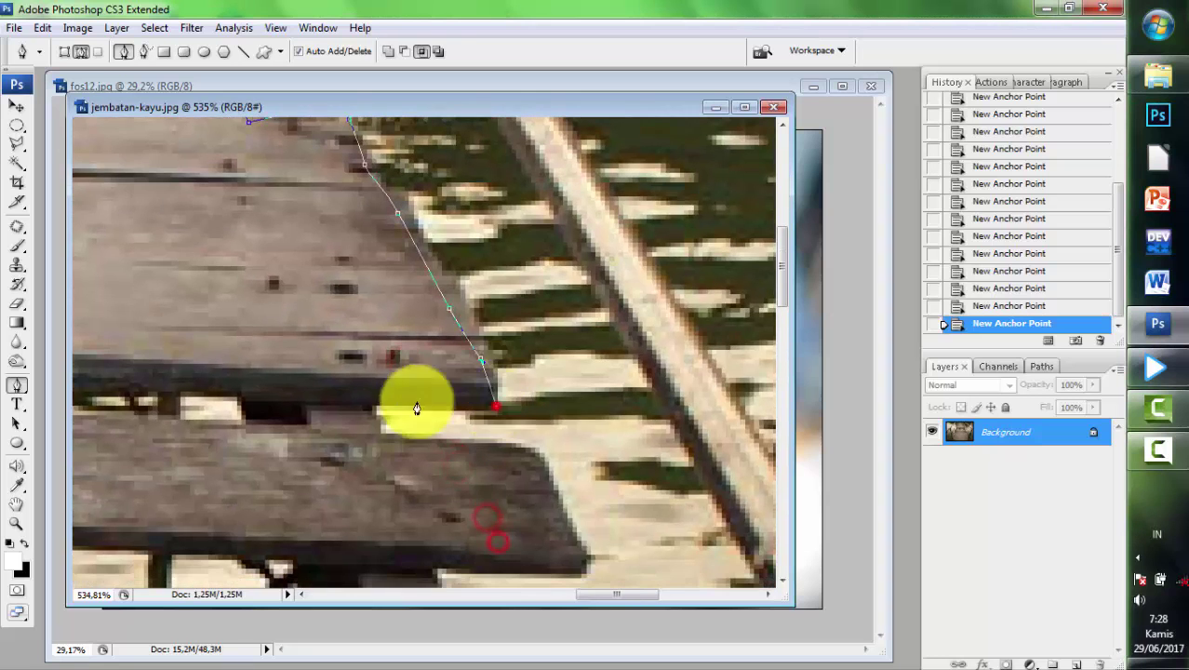
pyautogui.click(372, 410)
pyautogui.moveTo(528, 451); pyautogui.dragTo(541, 470)
pyautogui.click(559, 501)
pyautogui.click(574, 544)
pyautogui.scroll(-3, 574, 544)
pyautogui.click(576, 493)
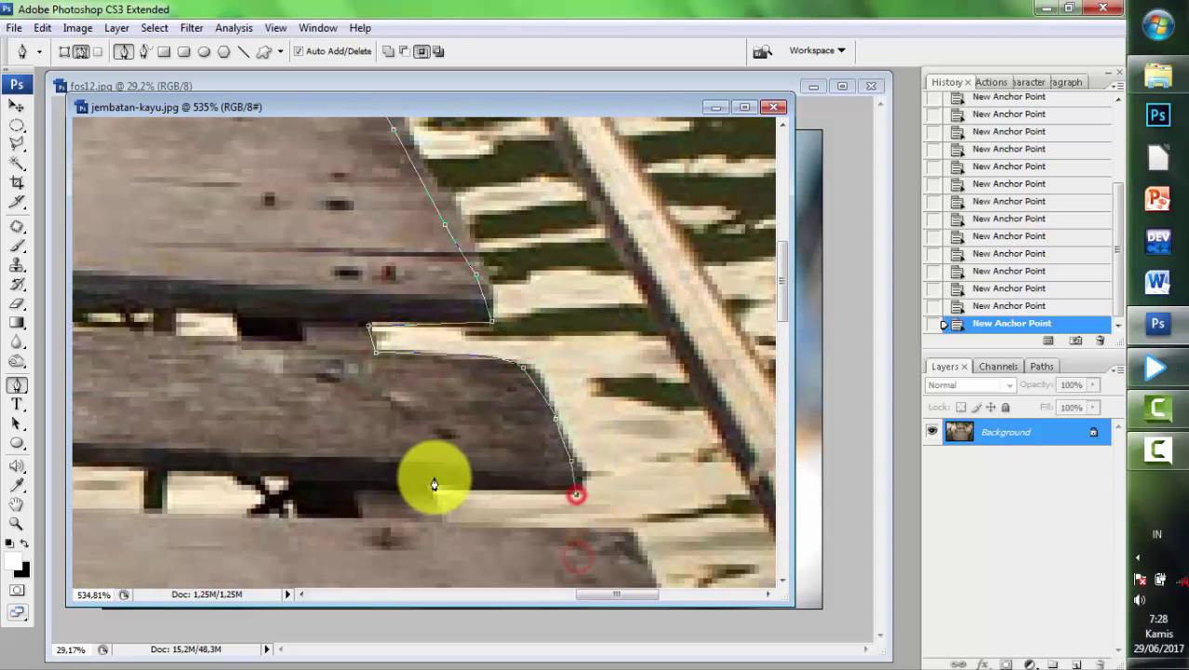
pyautogui.click(425, 486)
pyautogui.moveTo(439, 520)
pyautogui.mouseDown()
pyautogui.moveTo(581, 547)
pyautogui.moveTo(517, 252)
pyautogui.mouseUp()
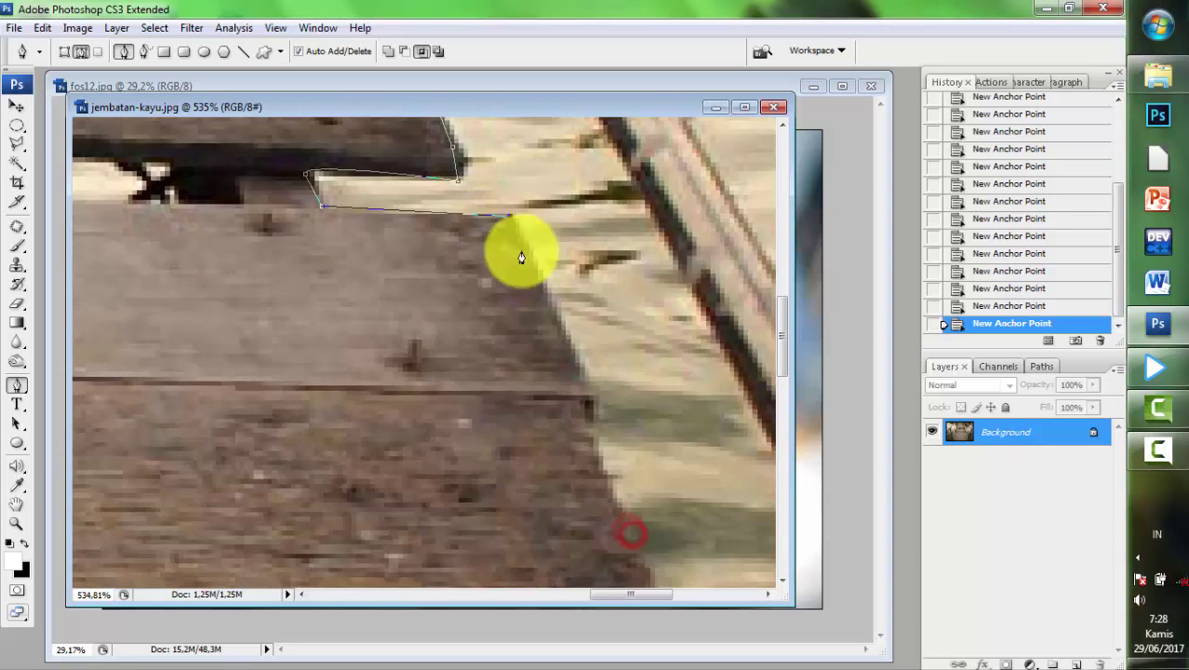
pyautogui.moveTo(637, 552); pyautogui.dragTo(495, 315)
pyautogui.click(590, 319)
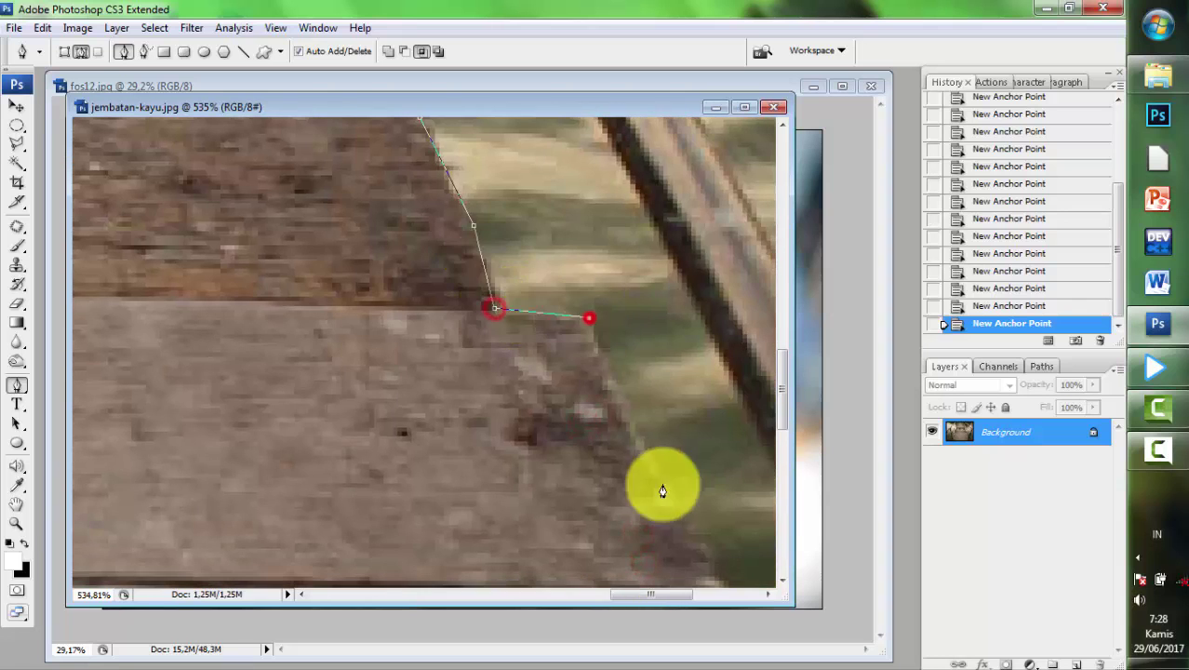
pyautogui.moveTo(663, 487); pyautogui.dragTo(471, 258)
pyautogui.click(486, 285)
pyautogui.click(480, 318)
pyautogui.click(395, 315)
pyautogui.click(452, 477)
# - Trace the dark beam and bottom plank, then zoom out and add points below the photo
pyautogui.moveTo(496, 536); pyautogui.dragTo(344, 299)
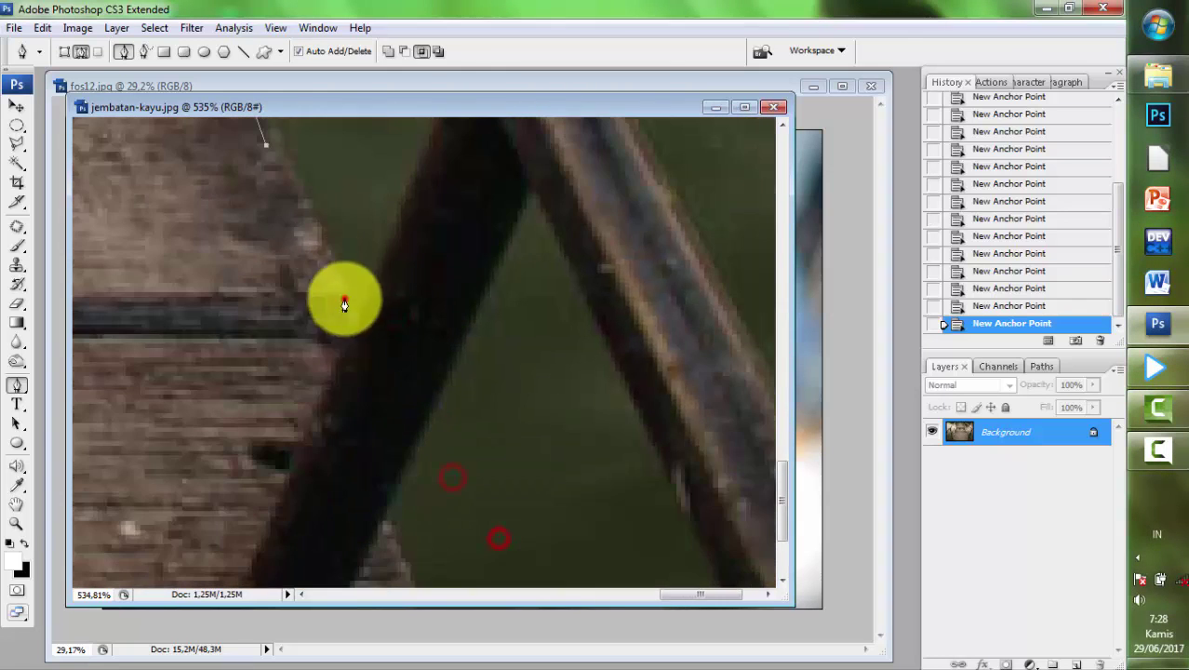
pyautogui.click(339, 297)
pyautogui.click(340, 353)
pyautogui.click(368, 469)
pyautogui.moveTo(410, 482); pyautogui.dragTo(358, 324)
pyautogui.click(353, 427)
pyautogui.click(164, 464)
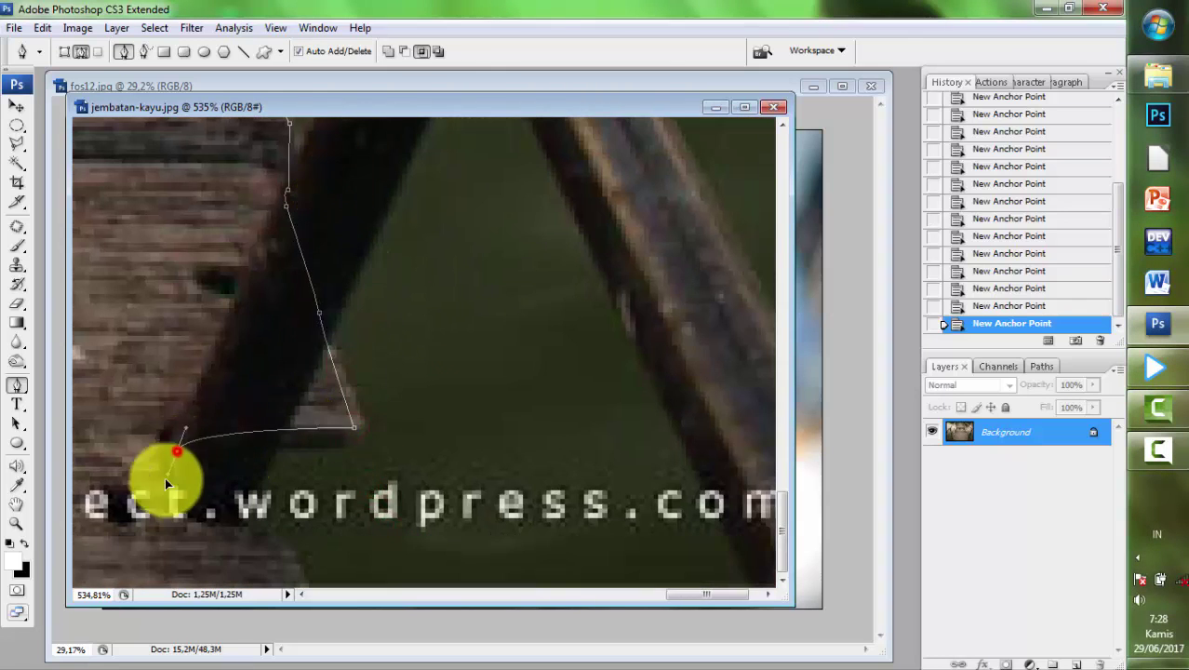
pyautogui.moveTo(239, 523); pyautogui.dragTo(445, 496)
pyautogui.click(477, 542)
pyautogui.hotkey('ctrl', '0')
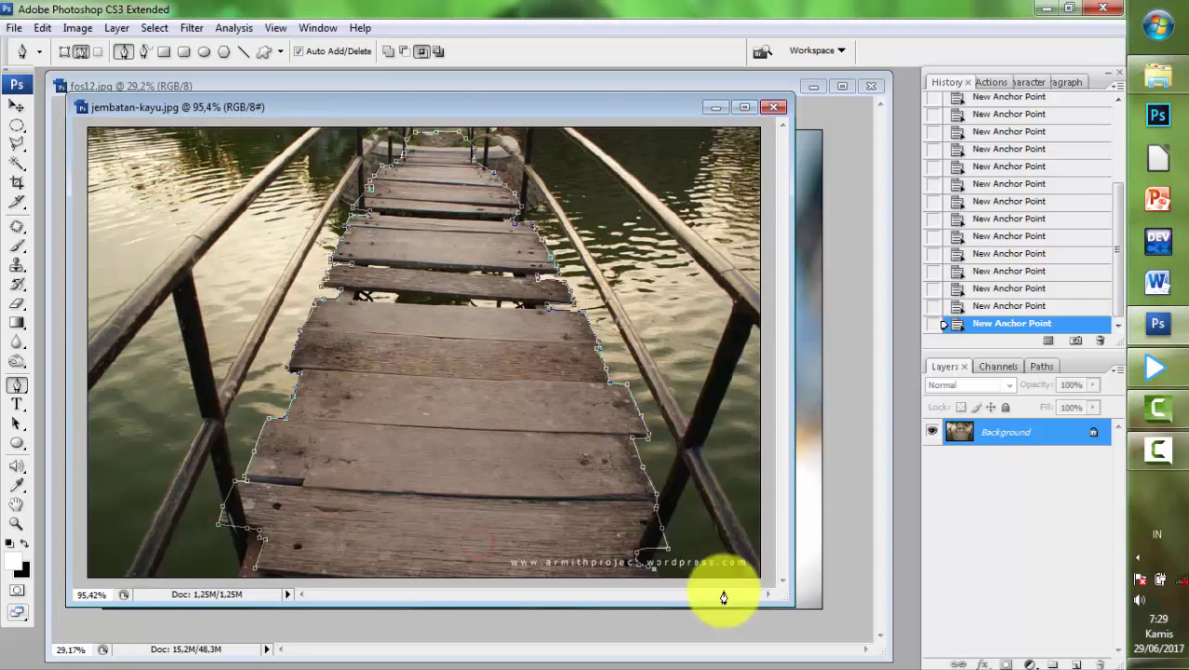
pyautogui.click(662, 586)
pyautogui.hotkey('ctrl', '-')
pyautogui.click(364, 545)
# - Close the bridge path and turn it into a selection
pyautogui.click(307, 500)
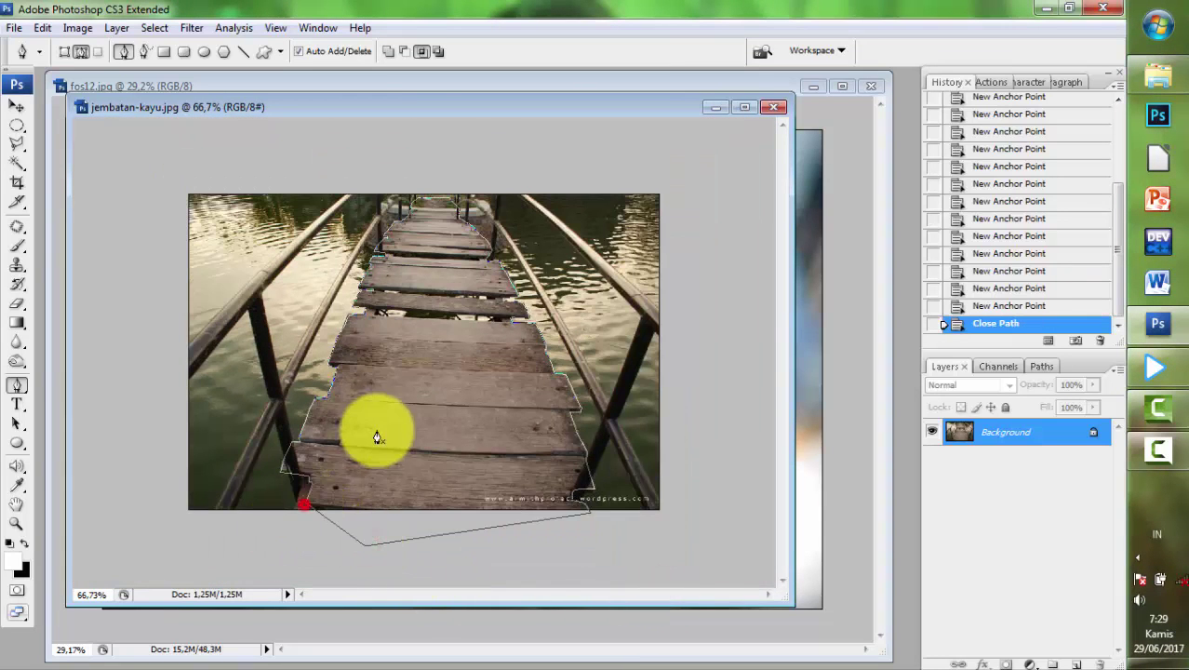
pyautogui.rightClick(408, 493)
pyautogui.click(414, 513)
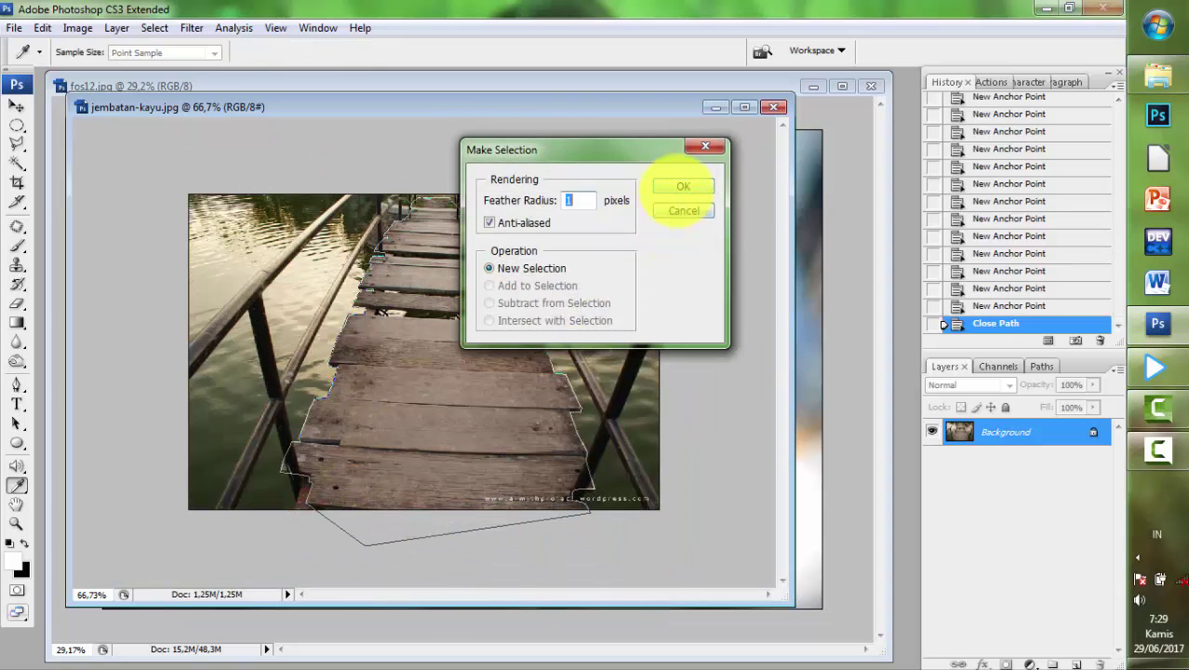
pyautogui.click(674, 187)
# - Move the cut-out bridge into fos12.jpg with the Move Tool
pyautogui.click(16, 107)
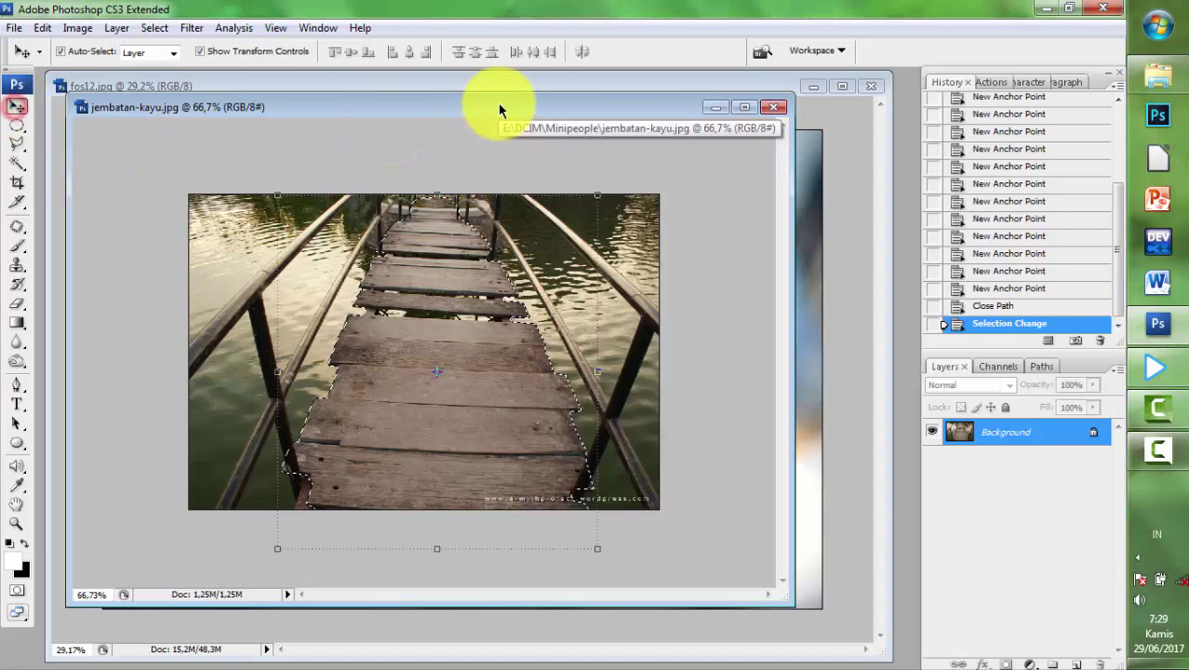
pyautogui.moveTo(478, 104); pyautogui.dragTo(197, 472)
pyautogui.moveTo(160, 606)
pyautogui.mouseDown()
pyautogui.moveTo(350, 474)
pyautogui.moveTo(424, 406)
pyautogui.mouseUp()
# - Enlarge, widen and slightly tilt the bridge so it extends below the lens
pyautogui.moveTo(485, 531); pyautogui.dragTo(583, 613)
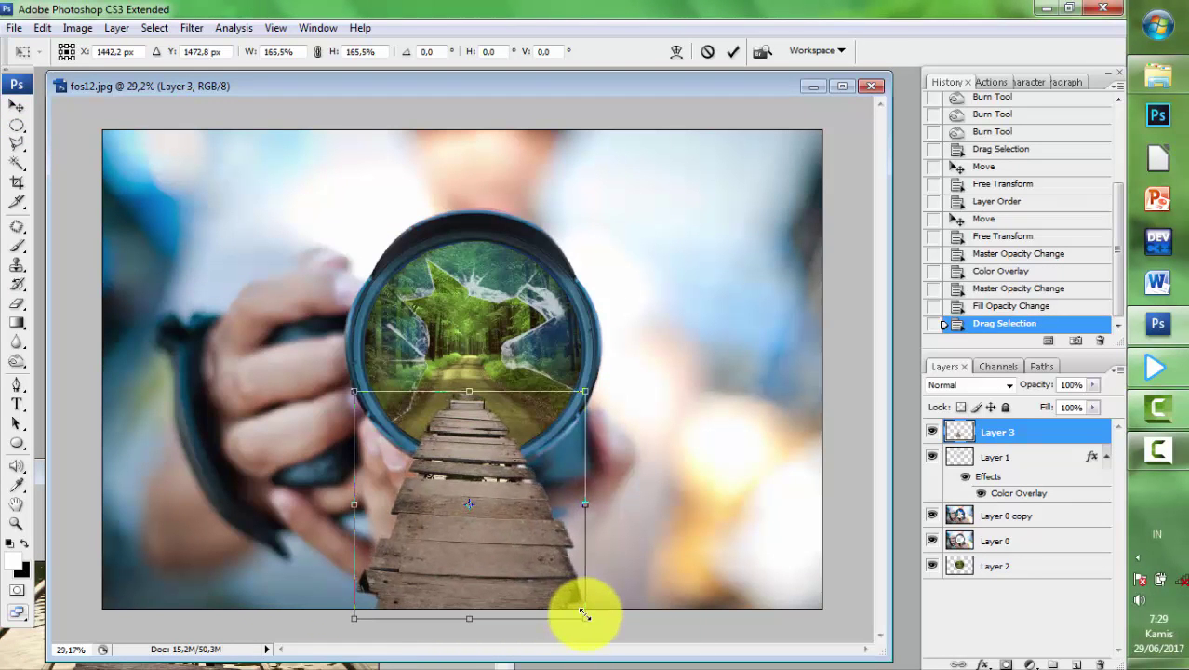
pyautogui.moveTo(635, 538); pyautogui.dragTo(675, 516)
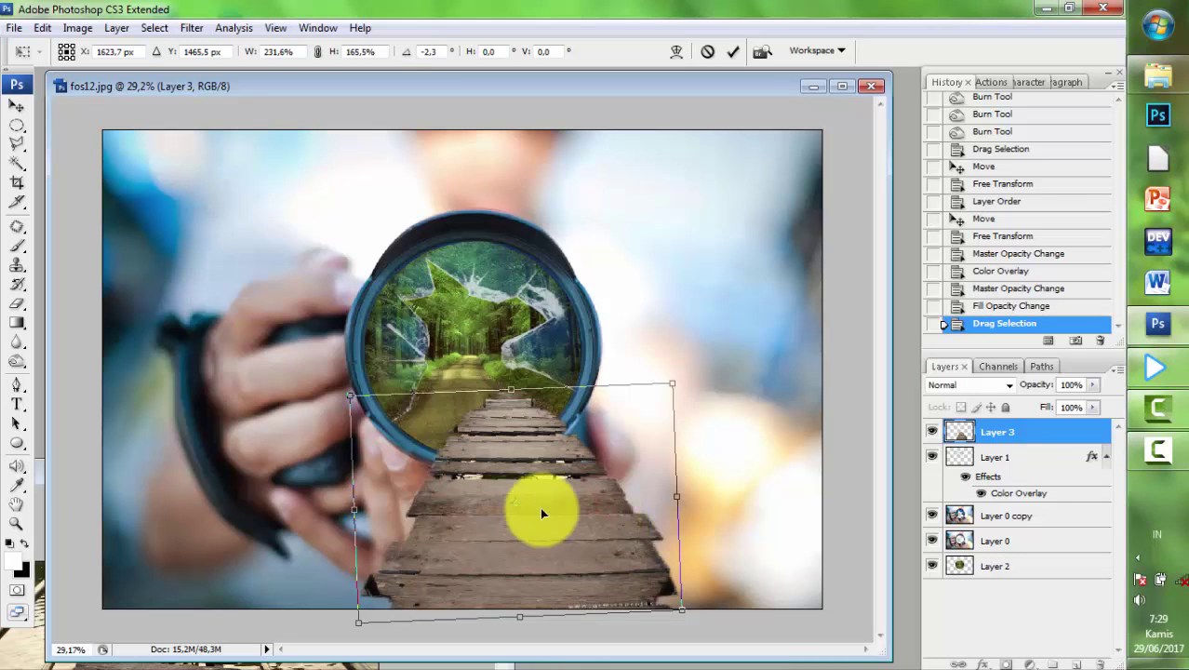
pyautogui.moveTo(354, 508); pyautogui.dragTo(267, 512)
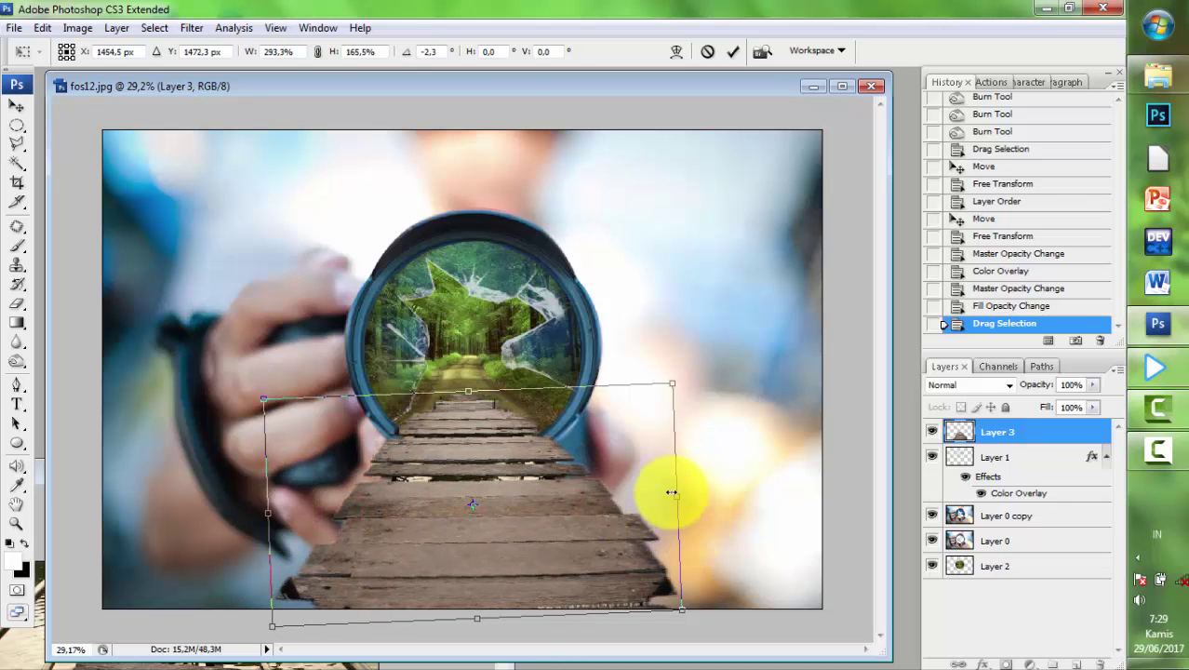
pyautogui.moveTo(671, 492); pyautogui.dragTo(715, 494)
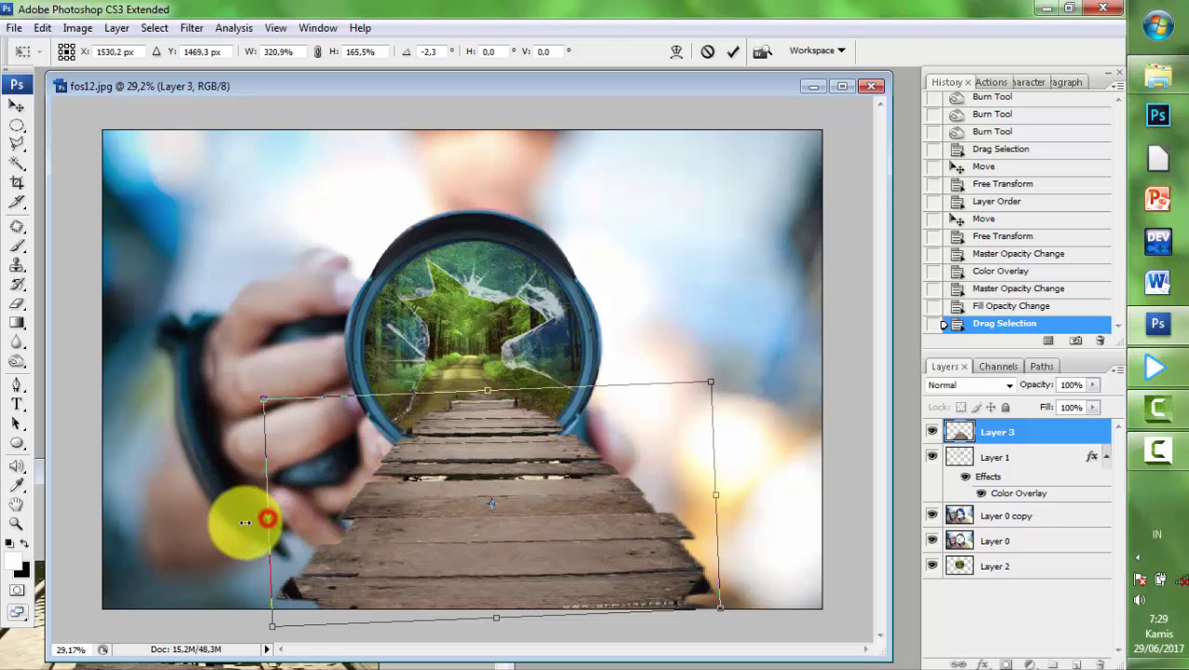
pyautogui.moveTo(245, 522); pyautogui.dragTo(244, 514)
pyautogui.moveTo(742, 611); pyautogui.dragTo(743, 615)
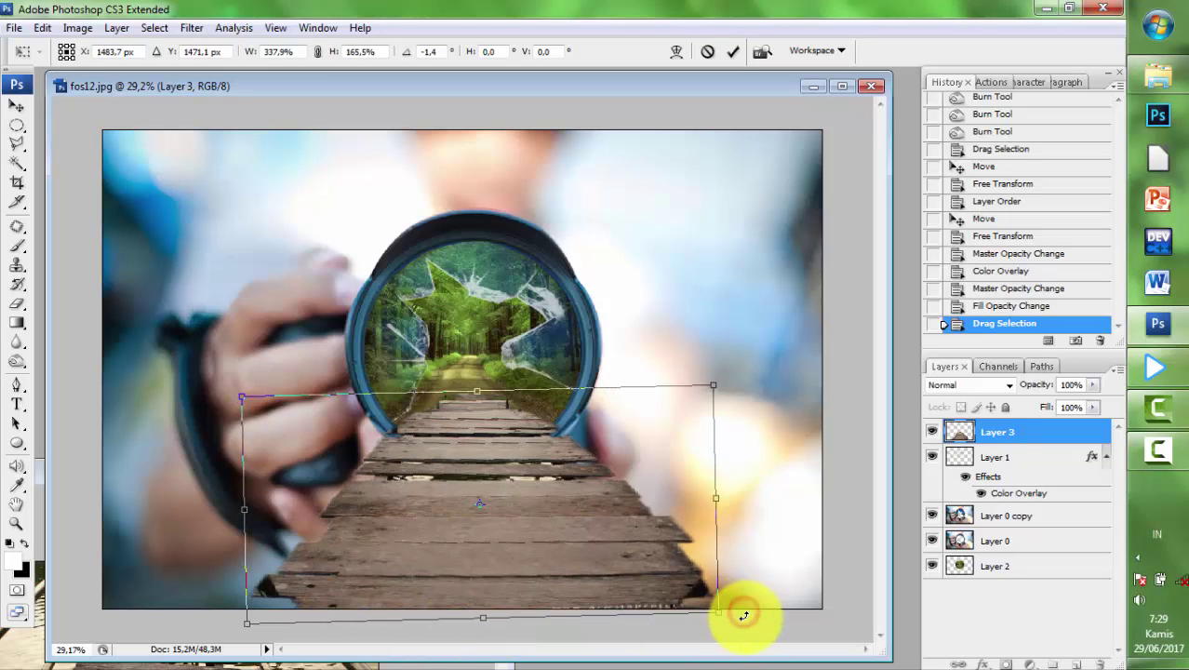
pyautogui.press('Return')
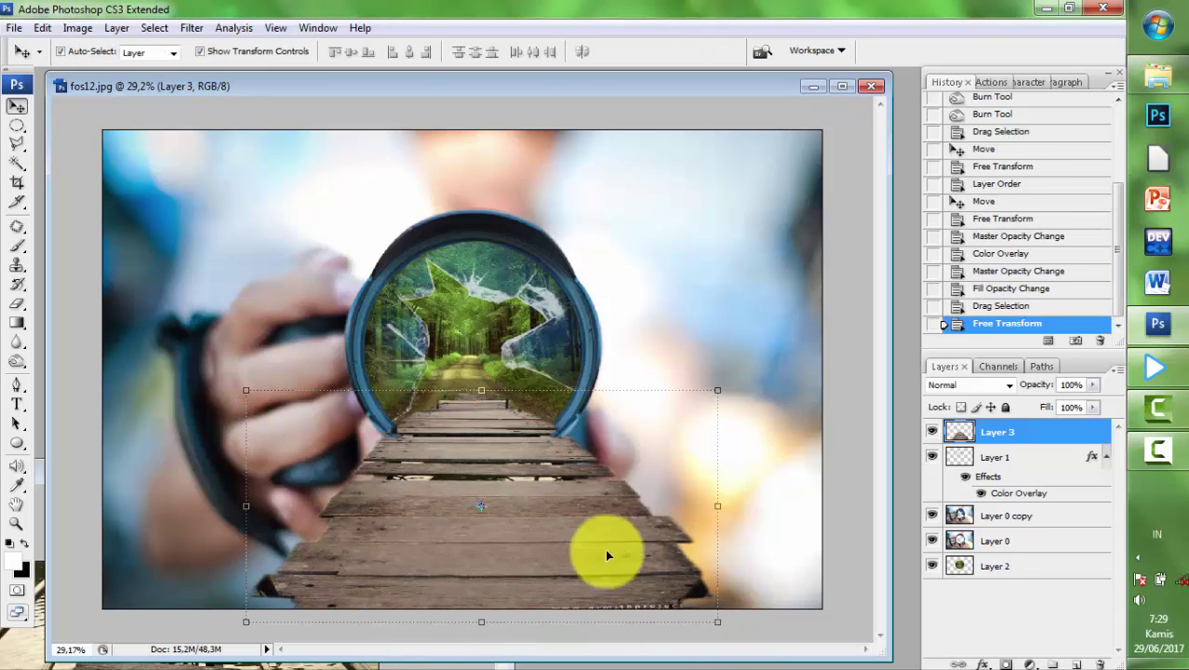
# - Flatten the bridge by lowering its top edge and nudge it down
pyautogui.moveTo(485, 391); pyautogui.dragTo(481, 402)
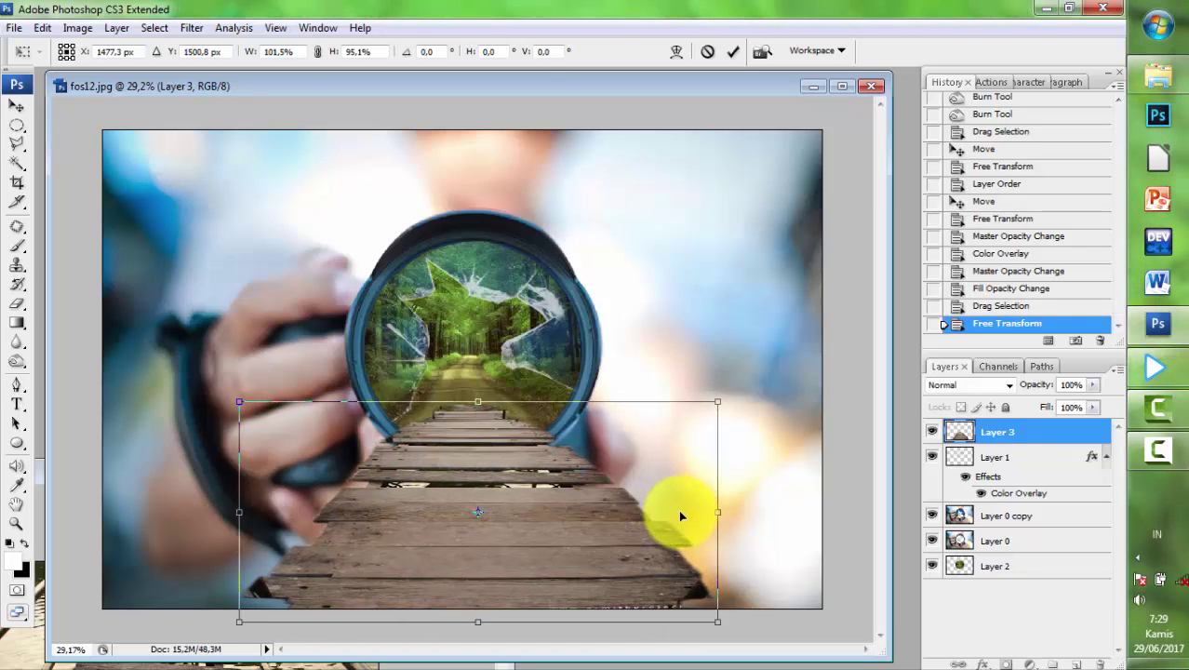
pyautogui.press('Return')
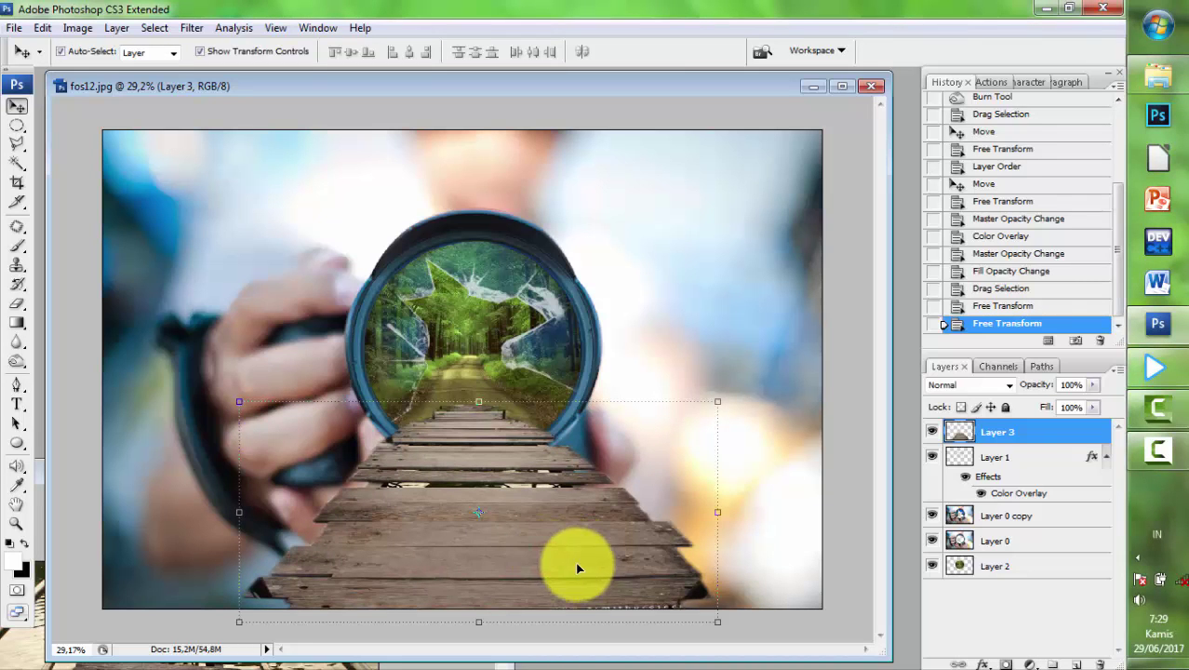
pyautogui.press('Down')
pyautogui.click(849, 558)
# - Zoom in on the lens join and lower the bridge's top edge into the lens
pyautogui.hotkey('ctrl', '-')
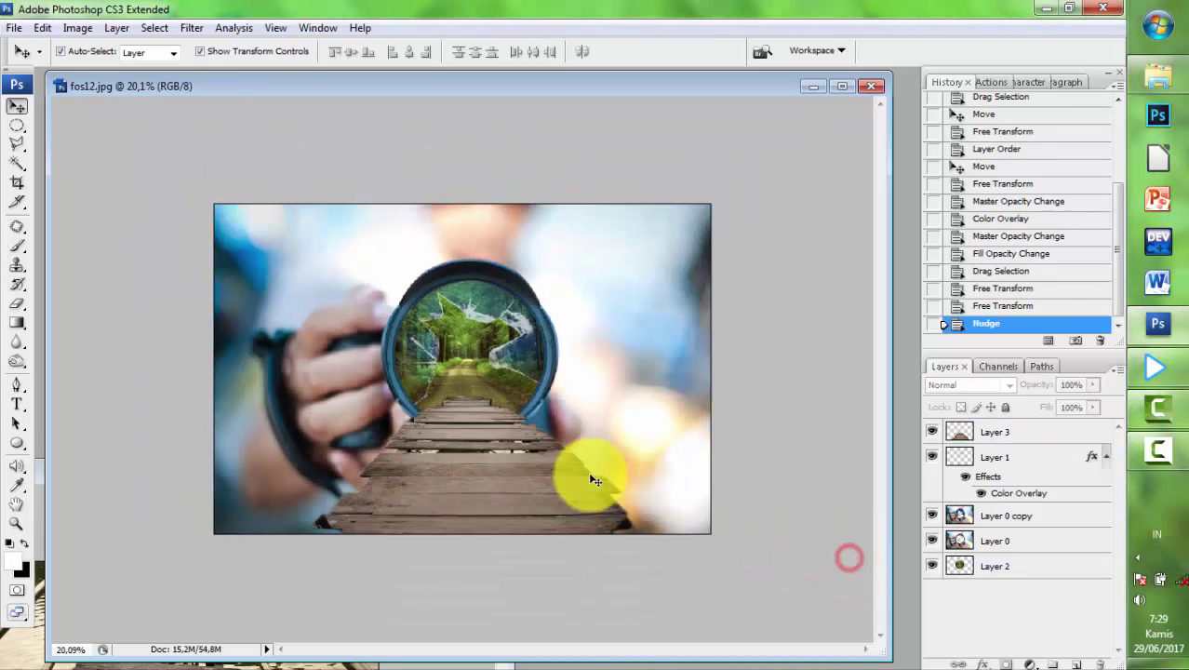
pyautogui.scroll(1, 479, 420)
pyautogui.click(479, 419)
pyautogui.scroll(1, 466, 381)
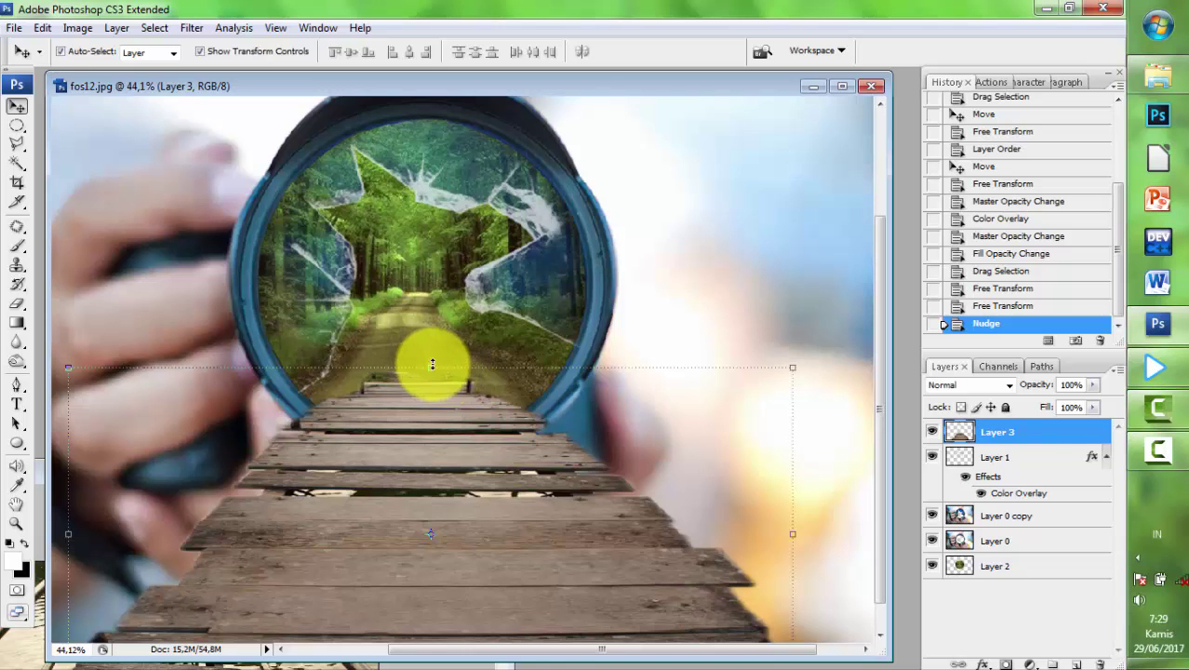
pyautogui.moveTo(432, 366); pyautogui.dragTo(432, 383)
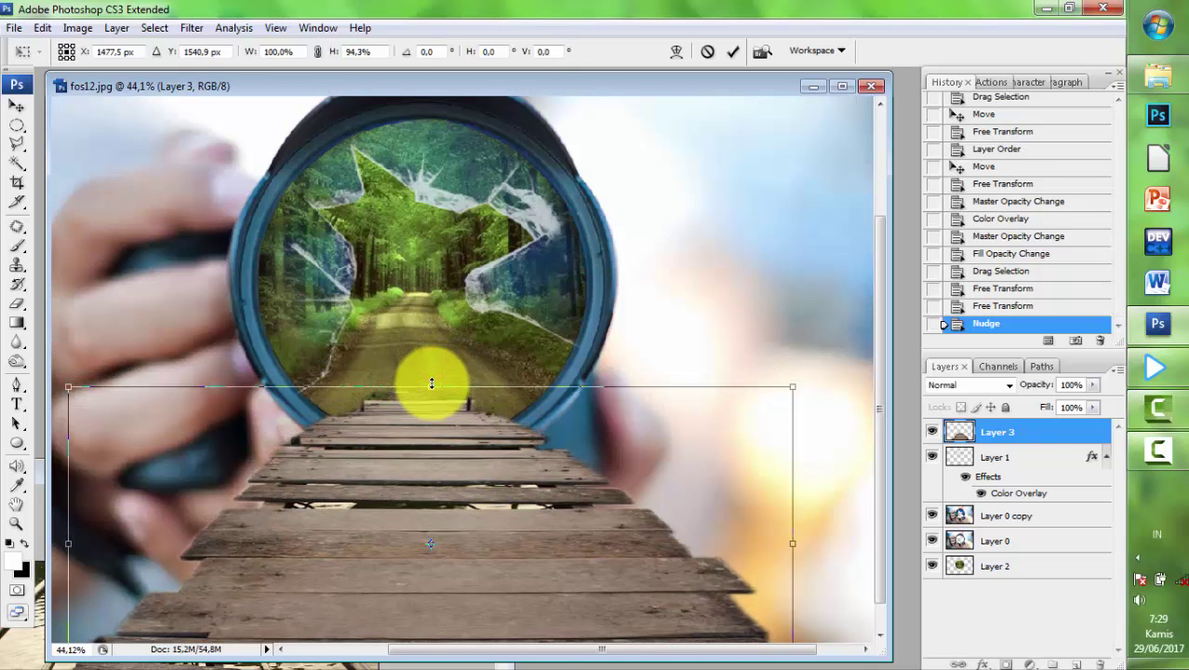
pyautogui.press('Return')
pyautogui.scroll(-1, 735, 326)
pyautogui.scroll(-1, 735, 326)
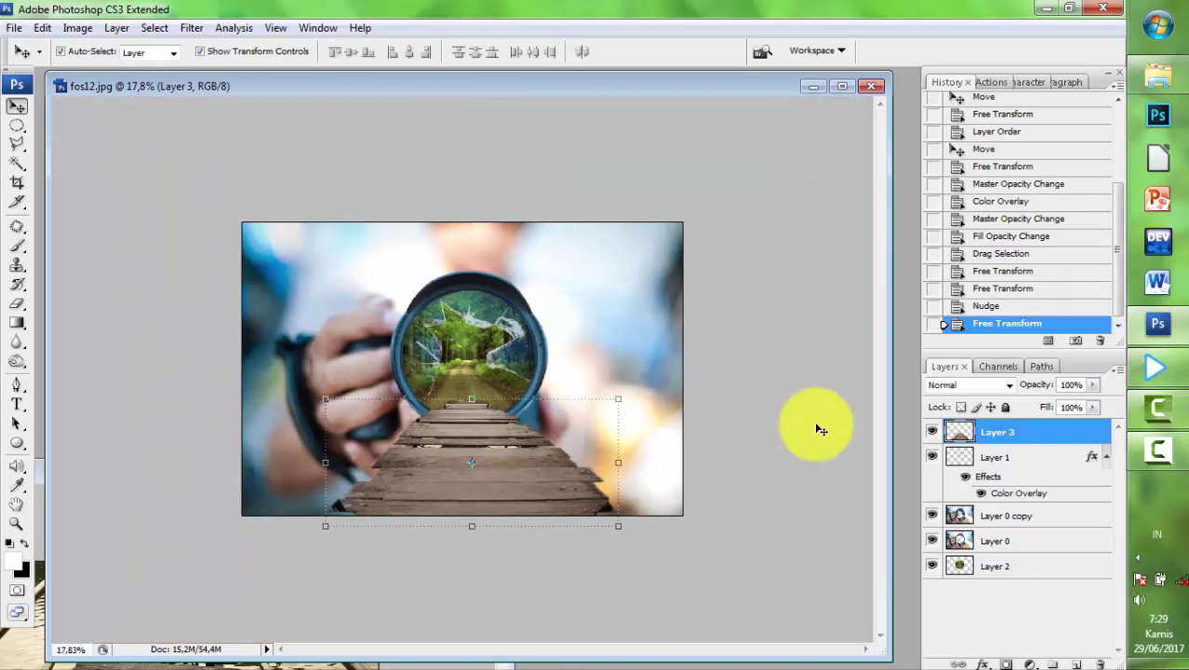
pyautogui.click(819, 429)
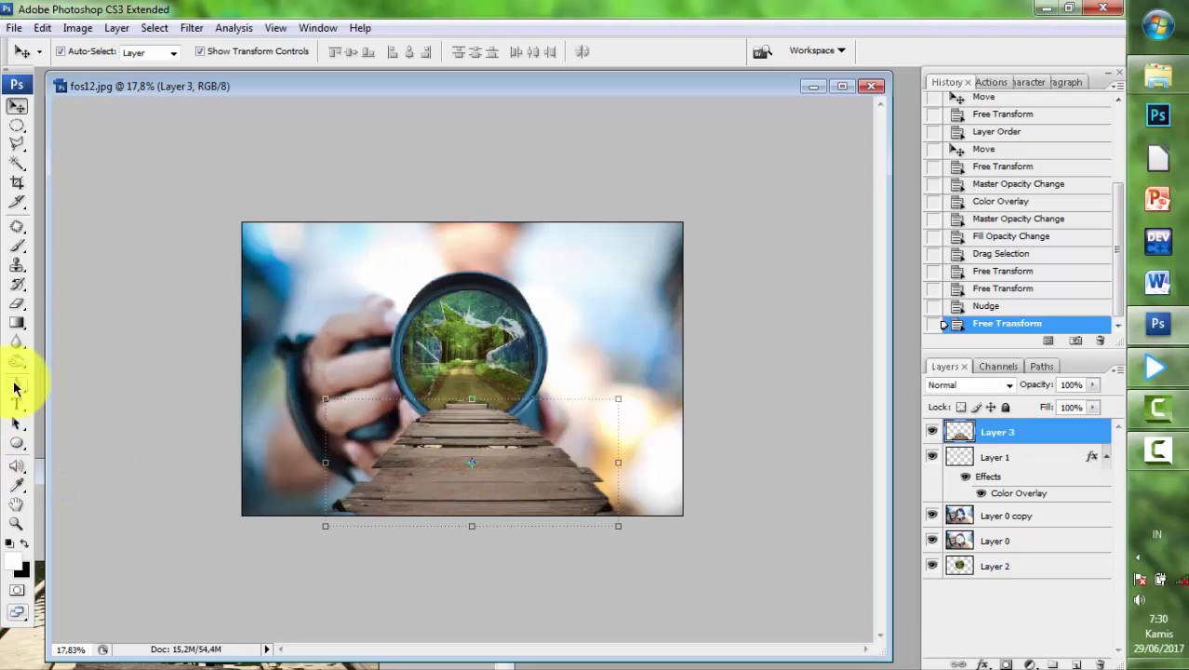
# - Erase the dark patch at the bridge's lower-left edge with an 88 px eraser on Layer 3
pyautogui.click(16, 321)
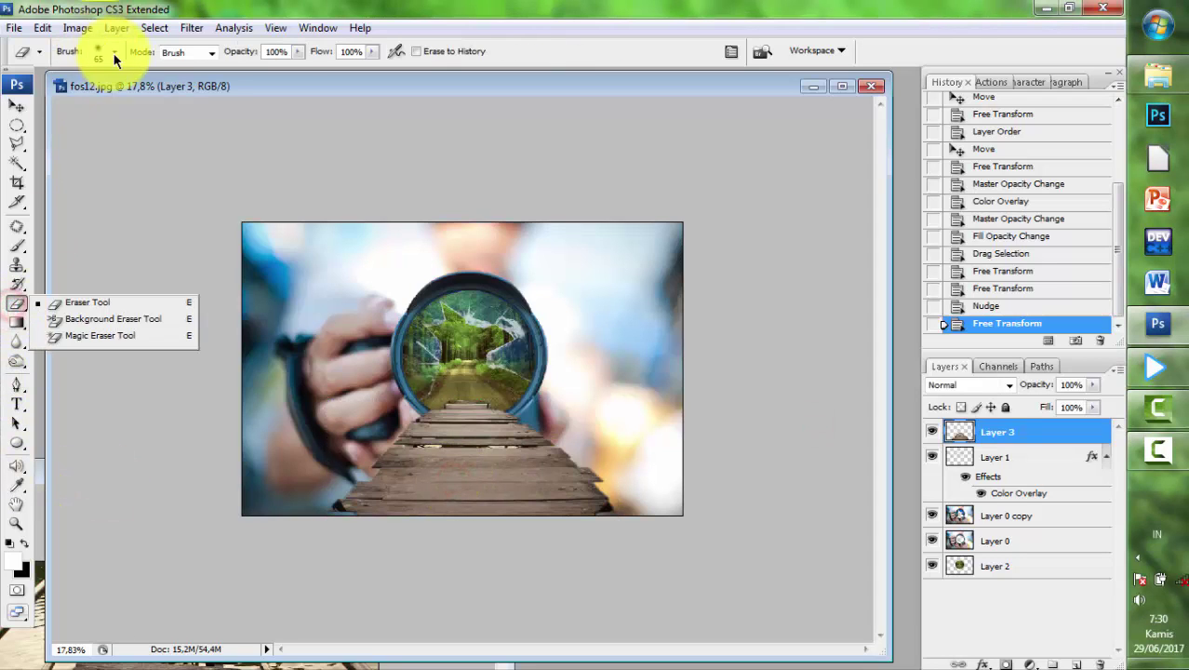
pyautogui.click(115, 53)
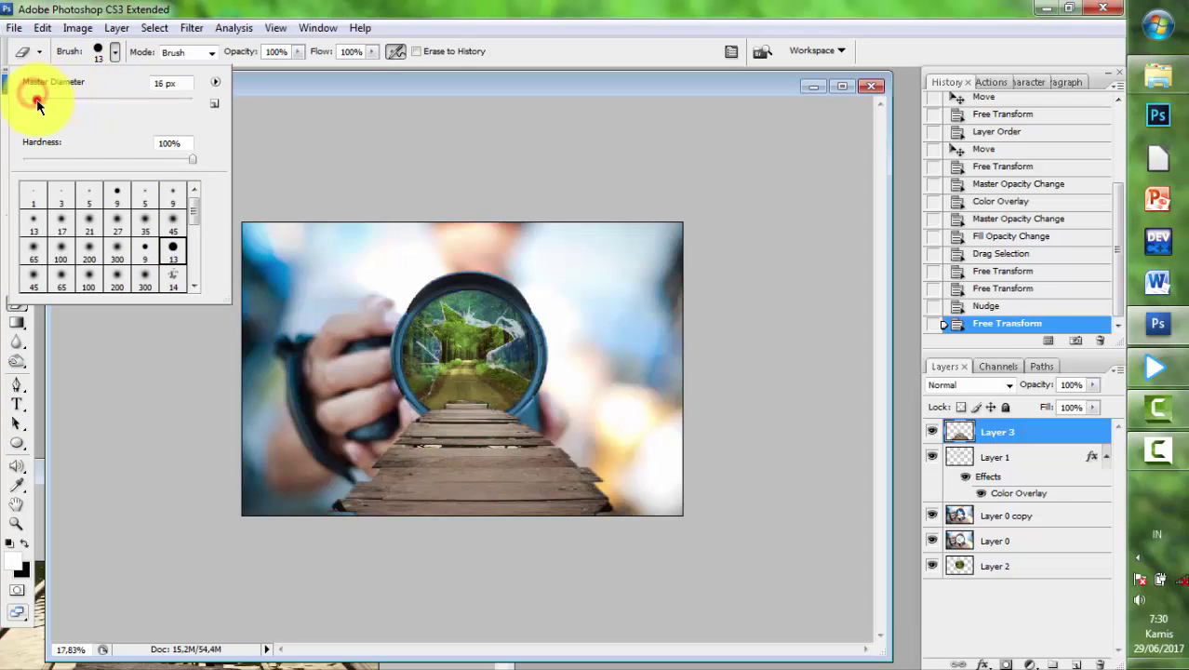
pyautogui.click(327, 514)
pyautogui.scroll(5, 207, 633)
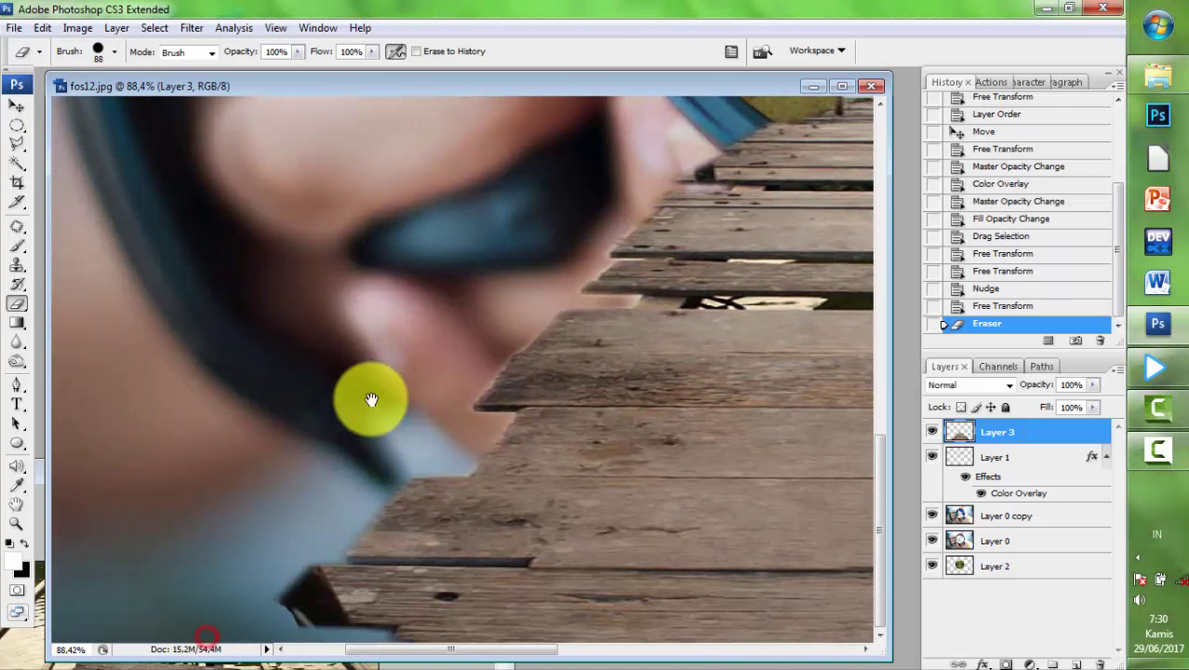
pyautogui.moveTo(321, 586); pyautogui.dragTo(307, 610)
pyautogui.click(310, 619)
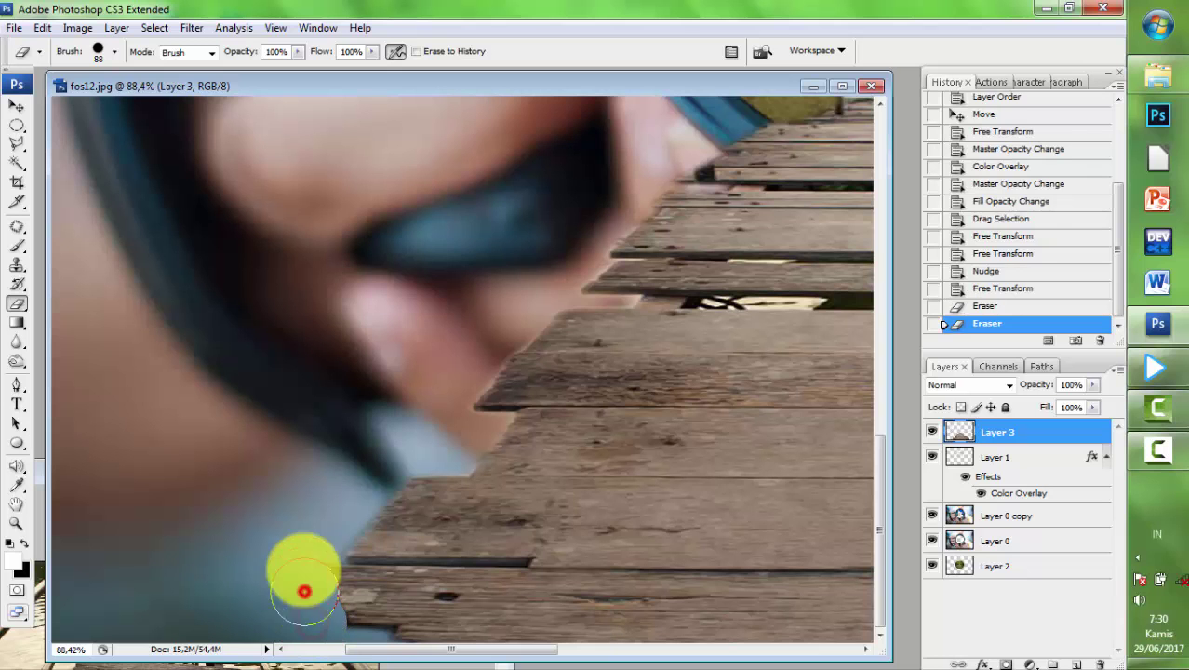
pyautogui.moveTo(306, 557); pyautogui.dragTo(311, 555)
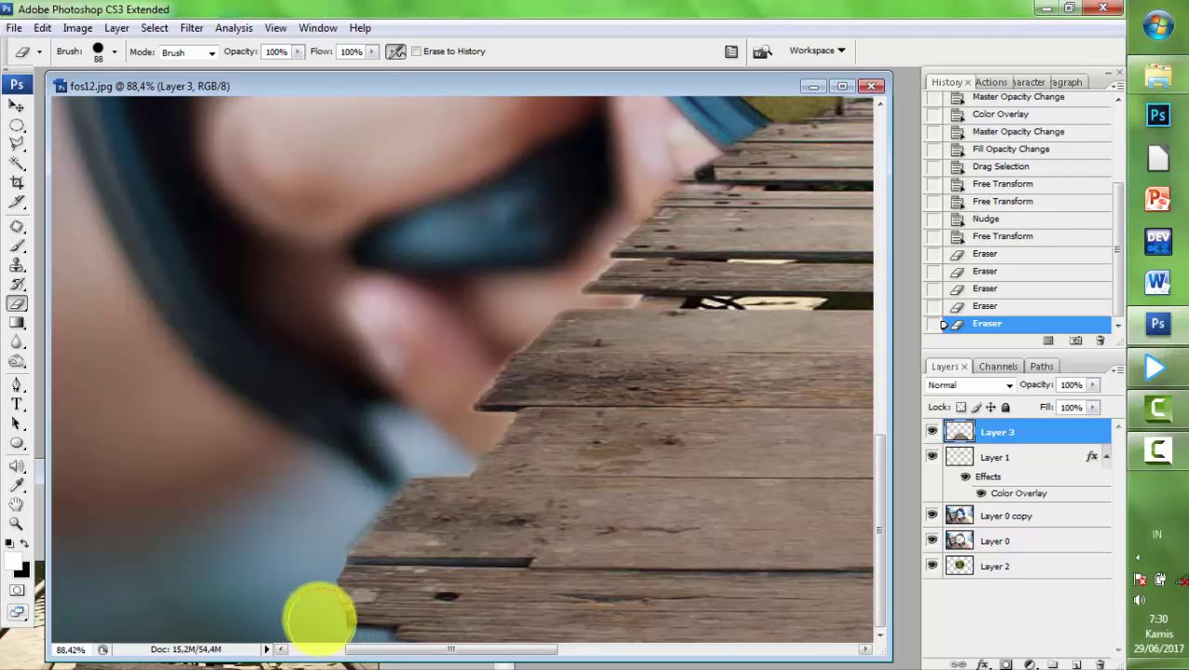
# - Fit the image in the window and erase near the bridge's lower-right corner
pyautogui.hotkey('ctrl', '0')
pyautogui.click(298, 569)
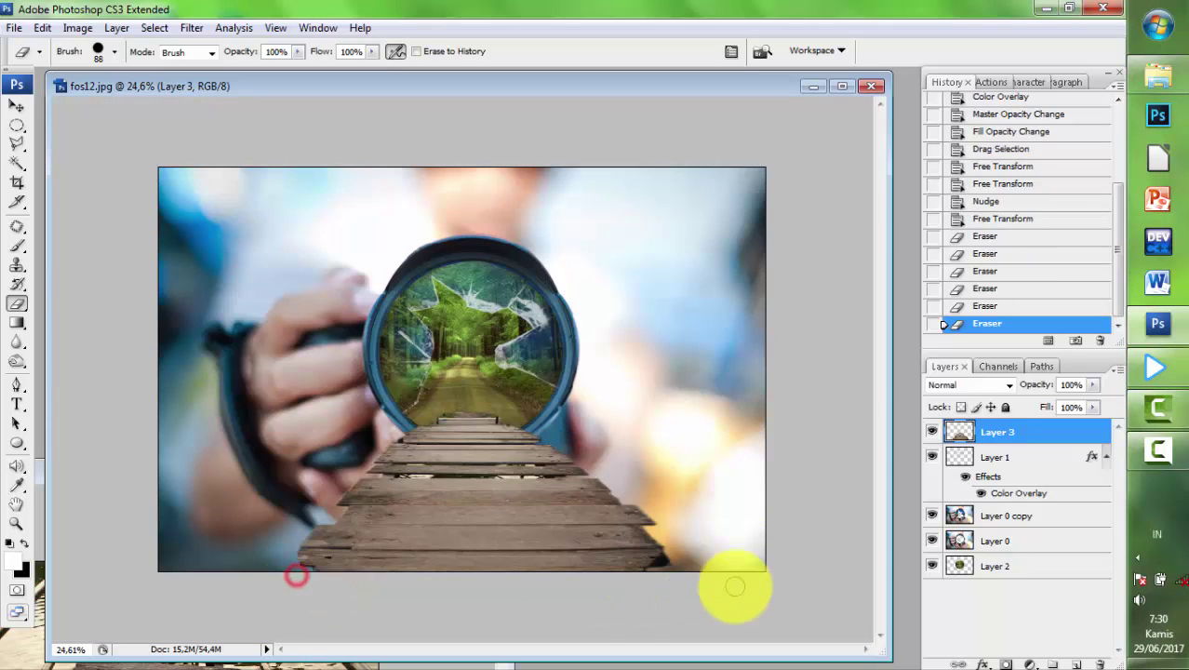
pyautogui.scroll(3, 740, 595)
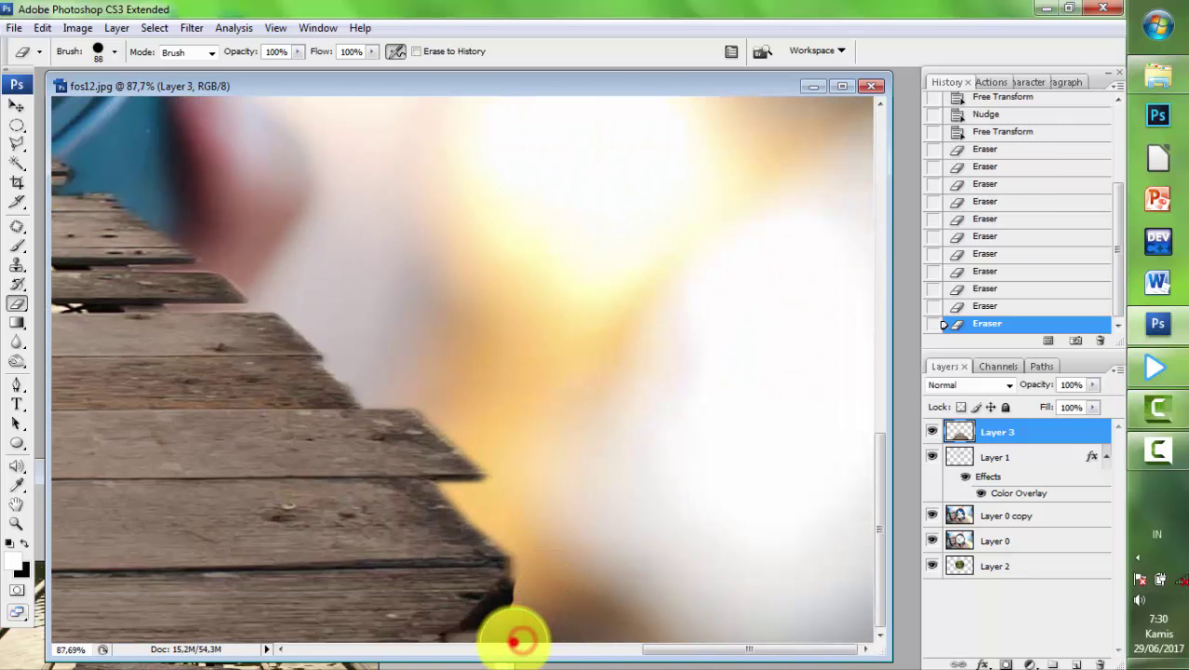
pyautogui.scroll(-3, 543, 598)
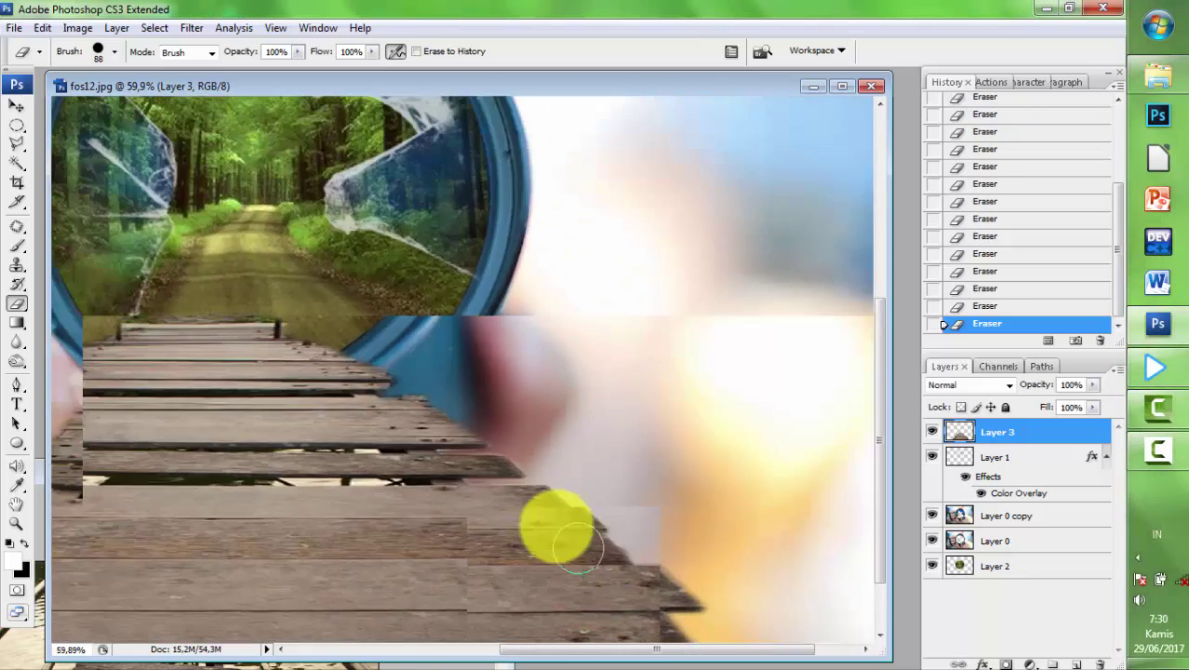
pyautogui.moveTo(417, 473); pyautogui.dragTo(566, 472)
# - Trace a closed Pen path around the lower gap between bridge planks
pyautogui.click(17, 384)
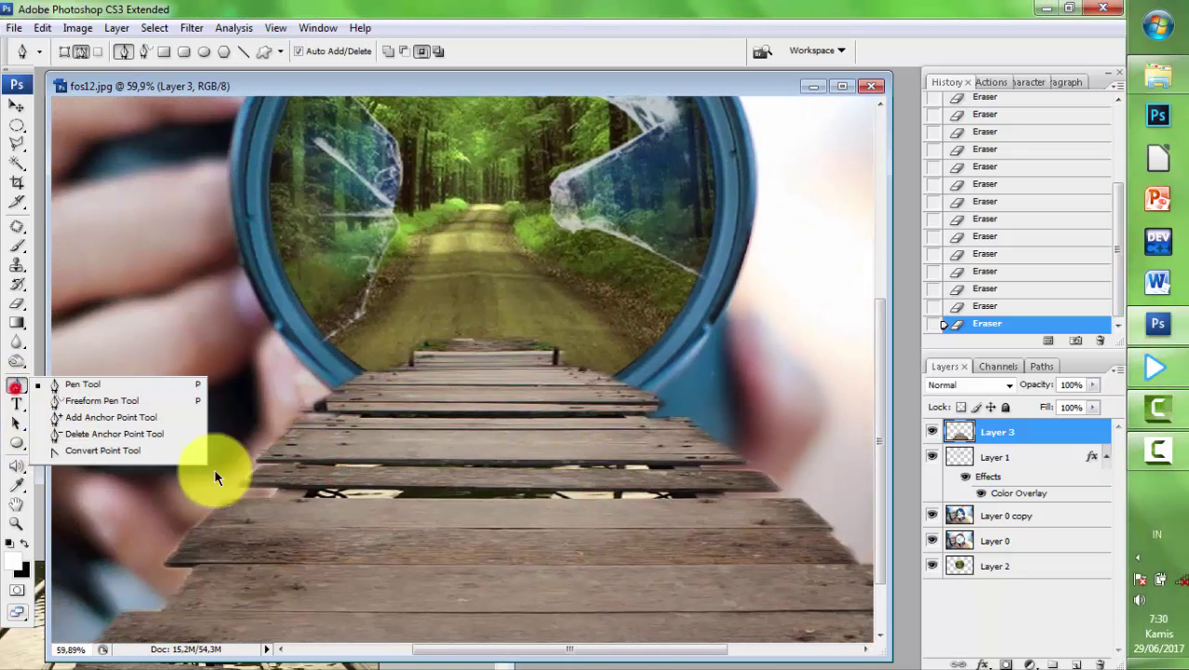
pyautogui.scroll(2, 319, 518)
pyautogui.scroll(1, 315, 481)
pyautogui.click(314, 474)
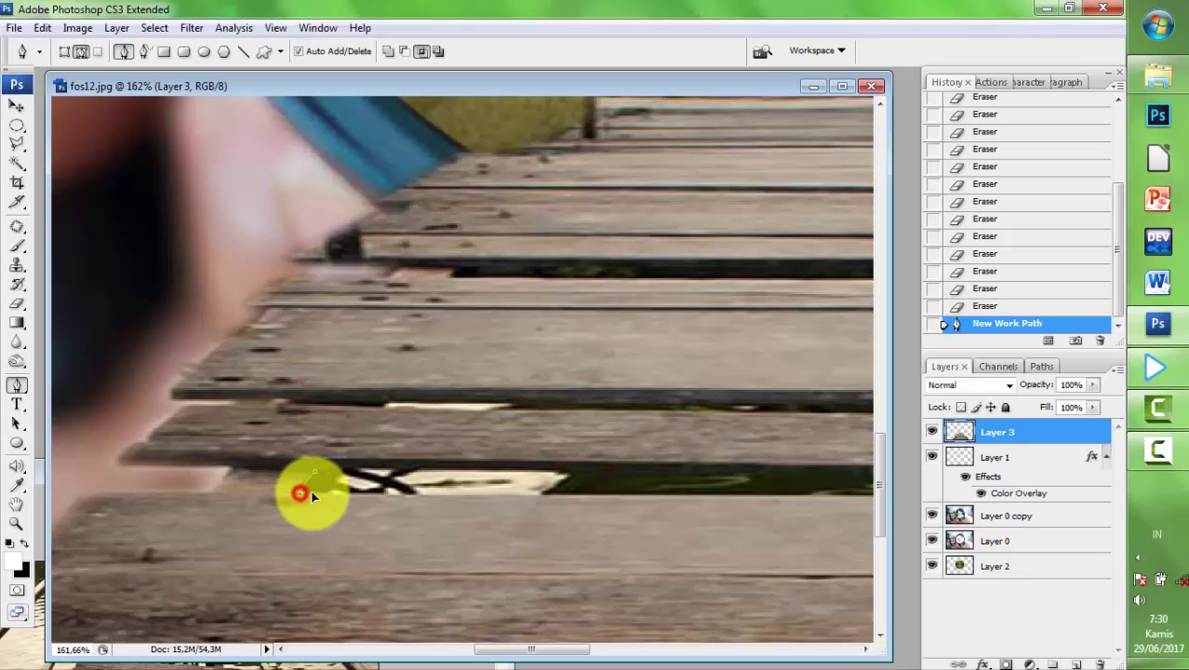
pyautogui.moveTo(299, 493); pyautogui.dragTo(312, 494)
pyautogui.click(607, 494)
pyautogui.moveTo(698, 499); pyautogui.dragTo(494, 488)
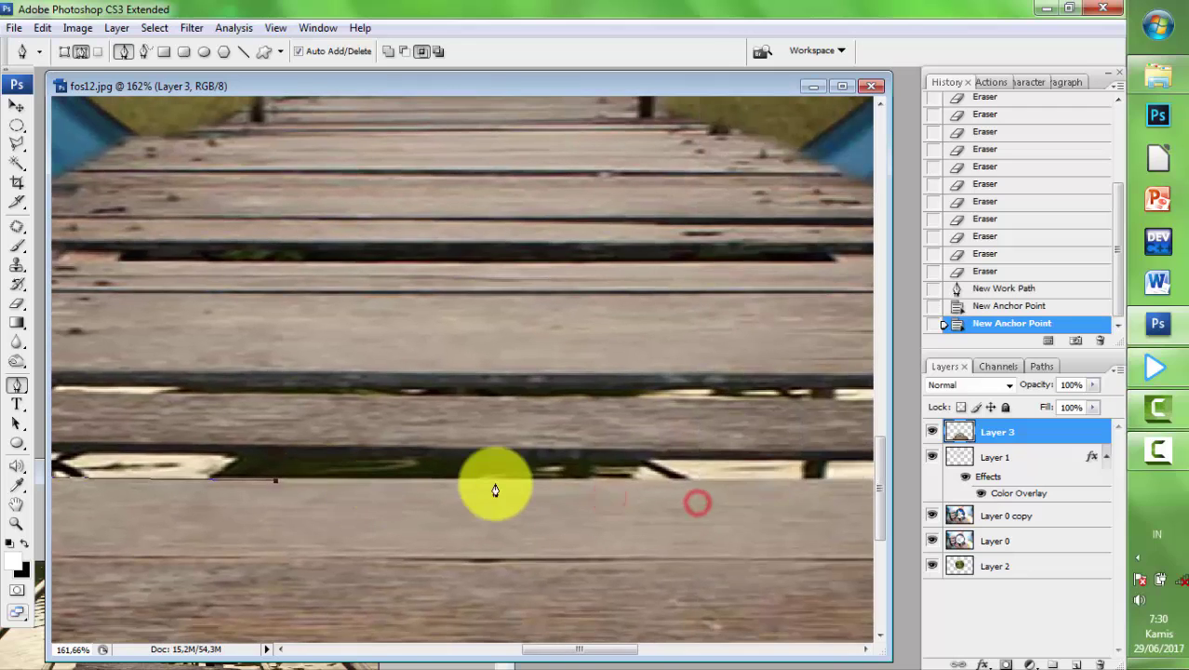
pyautogui.click(498, 482)
pyautogui.moveTo(791, 480); pyautogui.dragTo(706, 491)
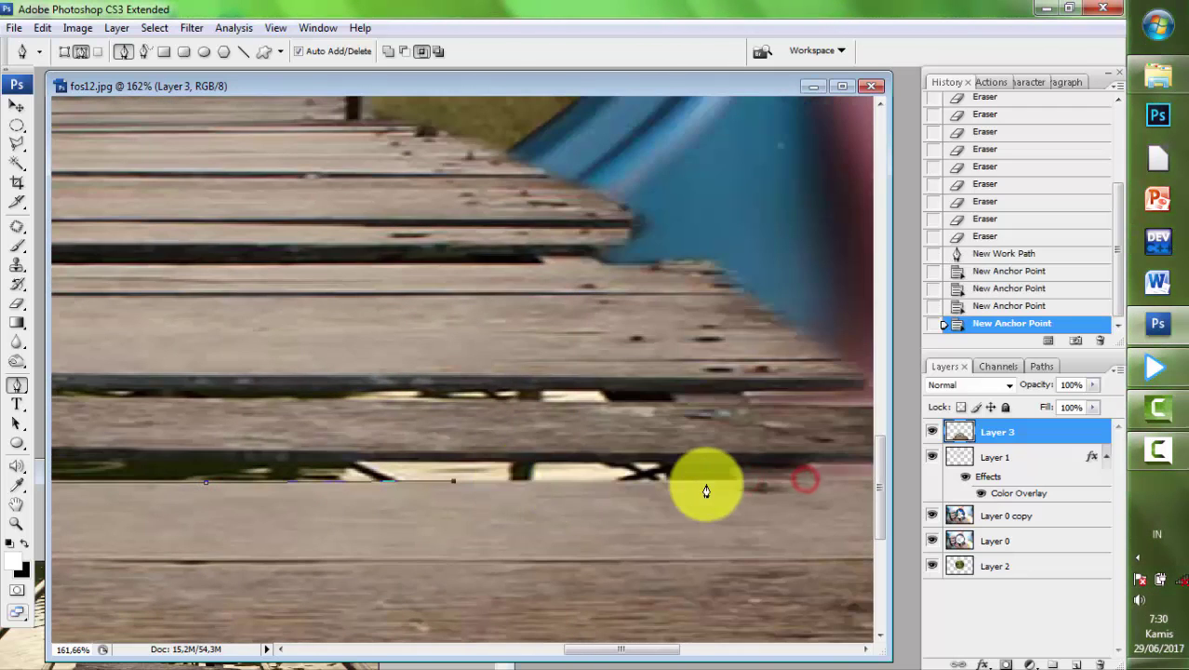
pyautogui.click(665, 480)
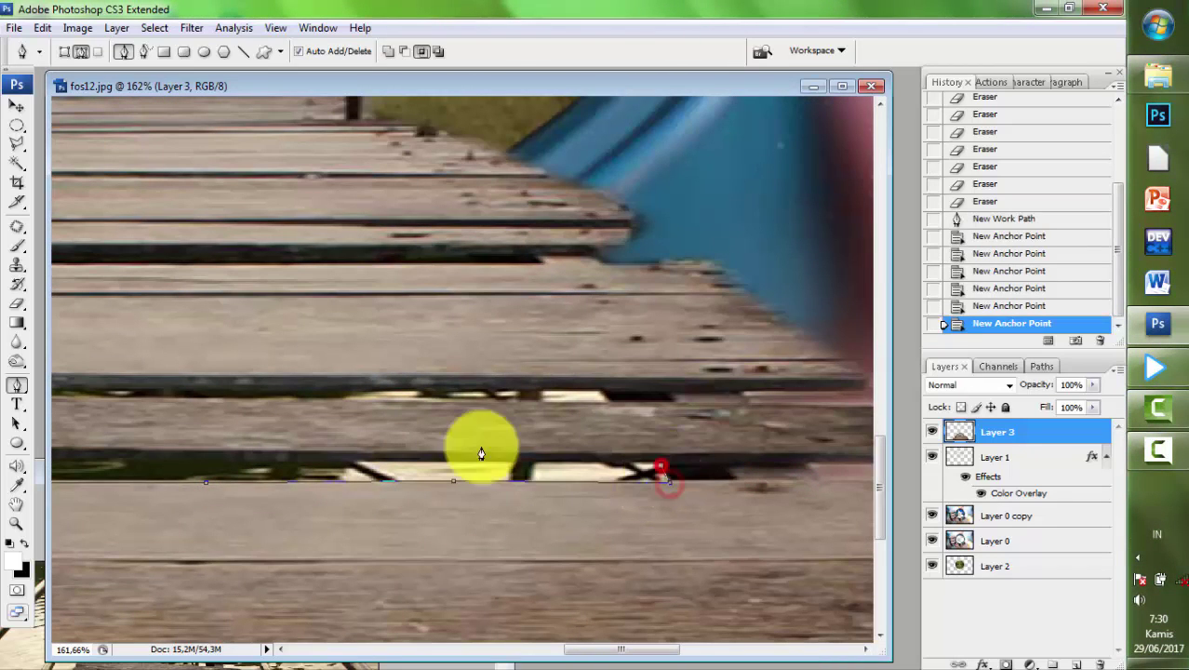
pyautogui.moveTo(221, 452); pyautogui.dragTo(618, 474)
pyautogui.click(279, 476)
pyautogui.click(348, 480)
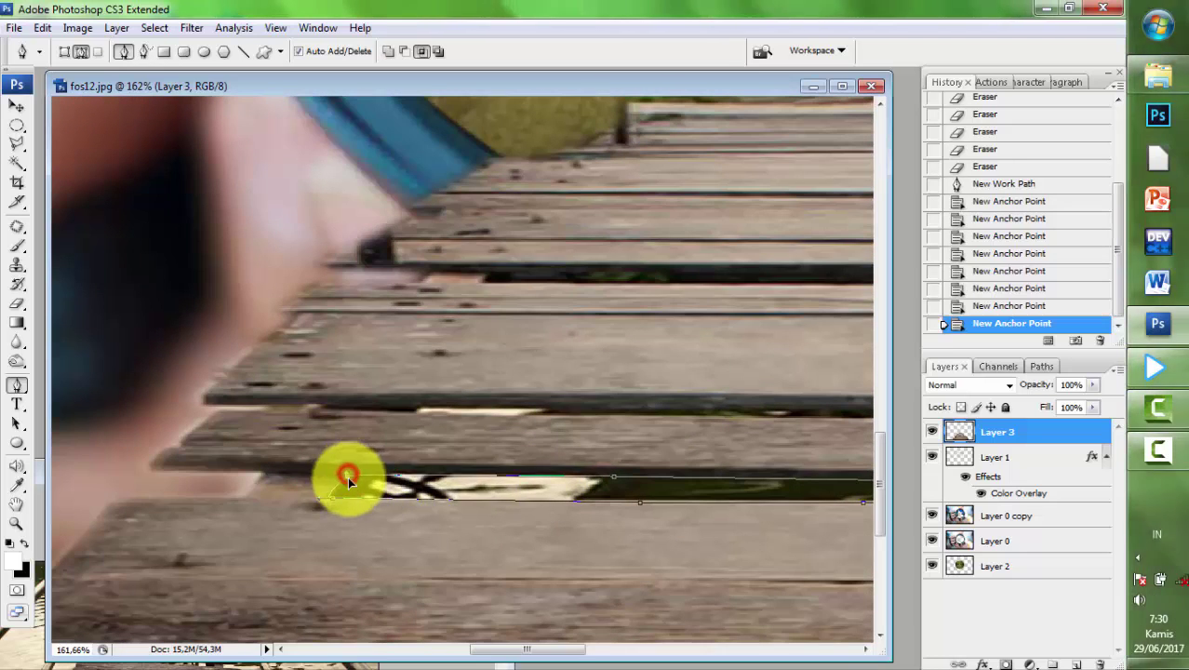
# - Turn the lower gap path into a 2 px feathered selection and delete it
pyautogui.rightClick(395, 480)
pyautogui.click(461, 559)
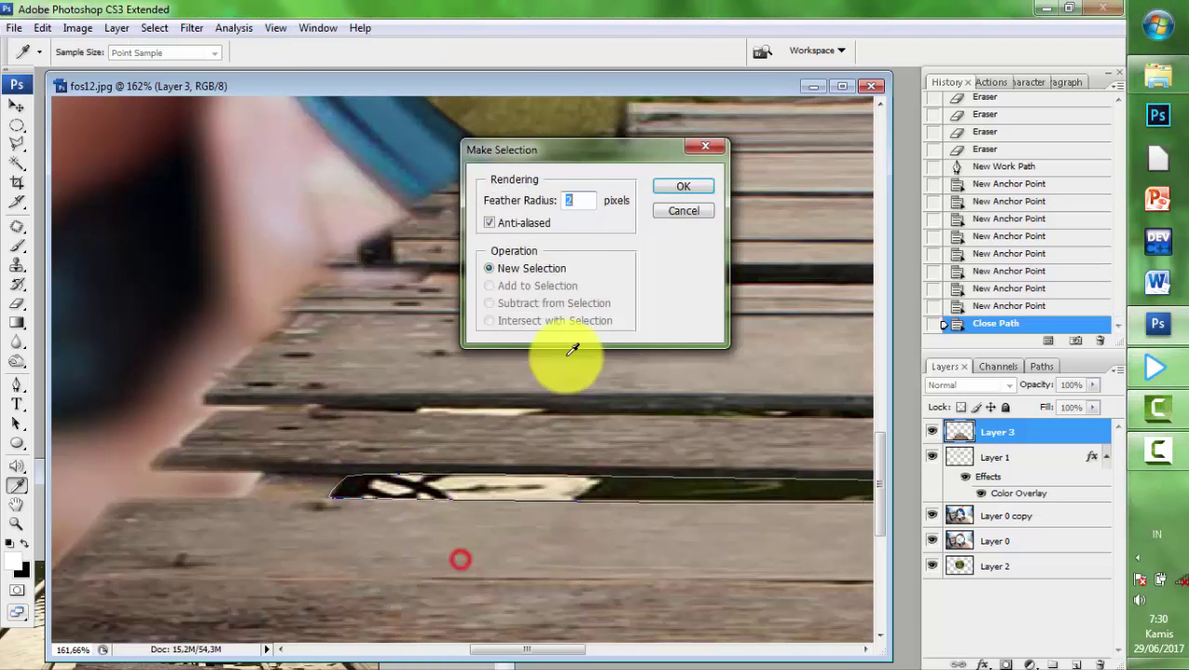
pyautogui.click(672, 189)
pyautogui.press('Delete')
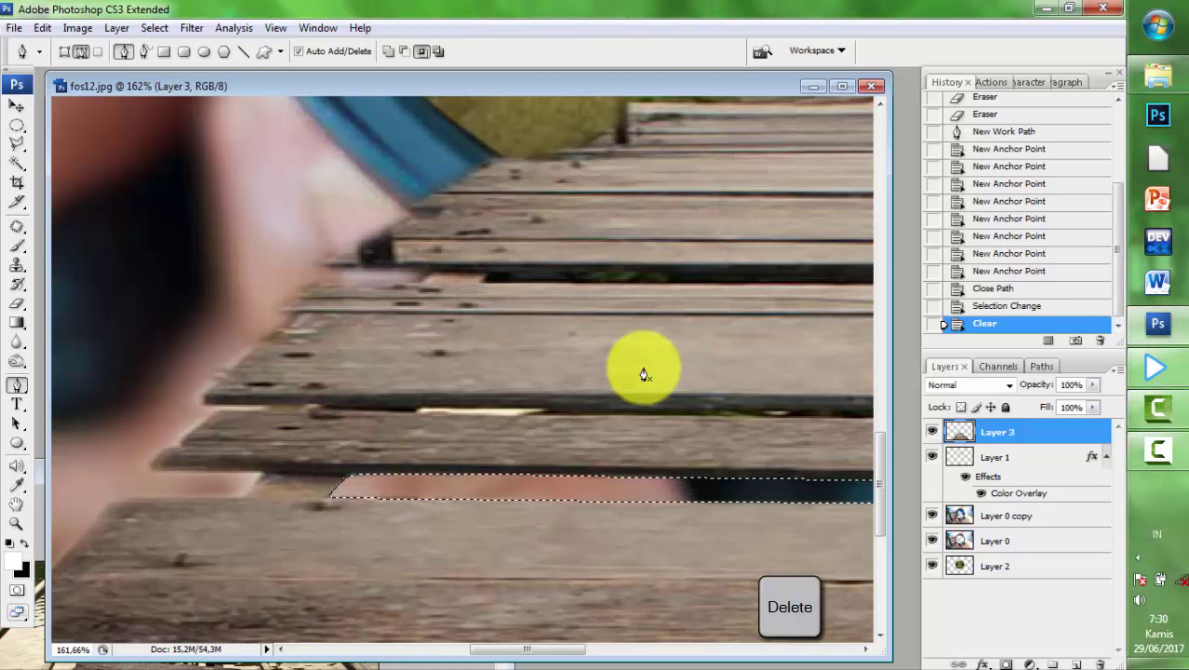
# - Trace a closed Pen path around the upper plank gap
pyautogui.moveTo(644, 374); pyautogui.dragTo(158, 382)
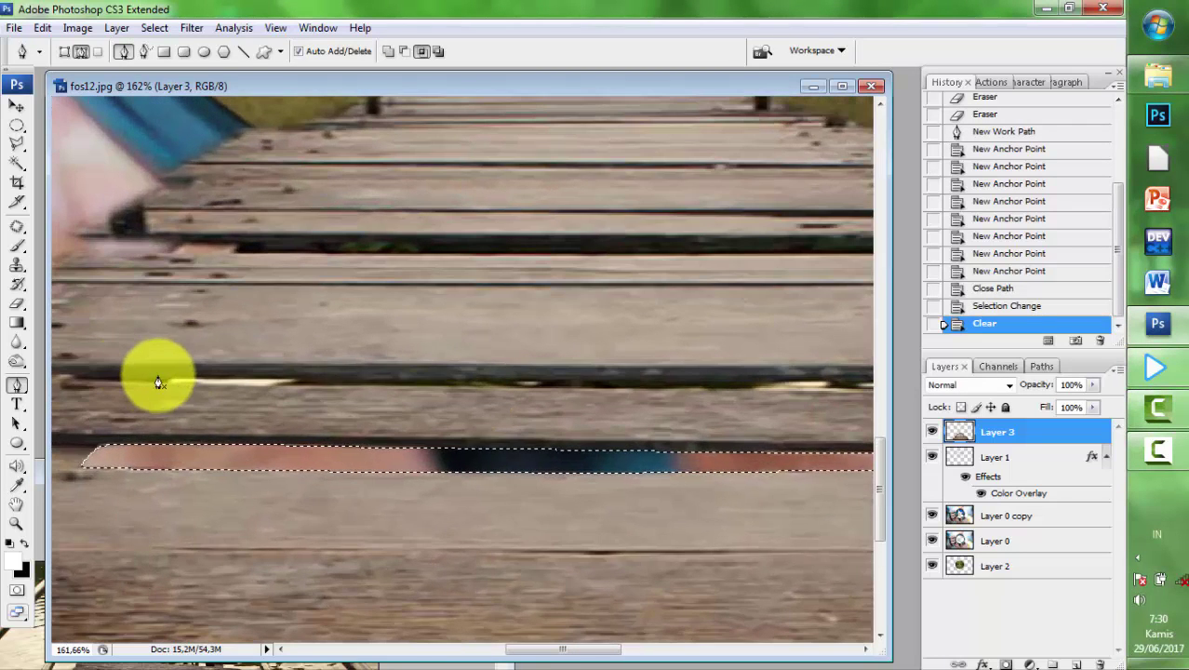
pyautogui.click(166, 382)
pyautogui.click(573, 382)
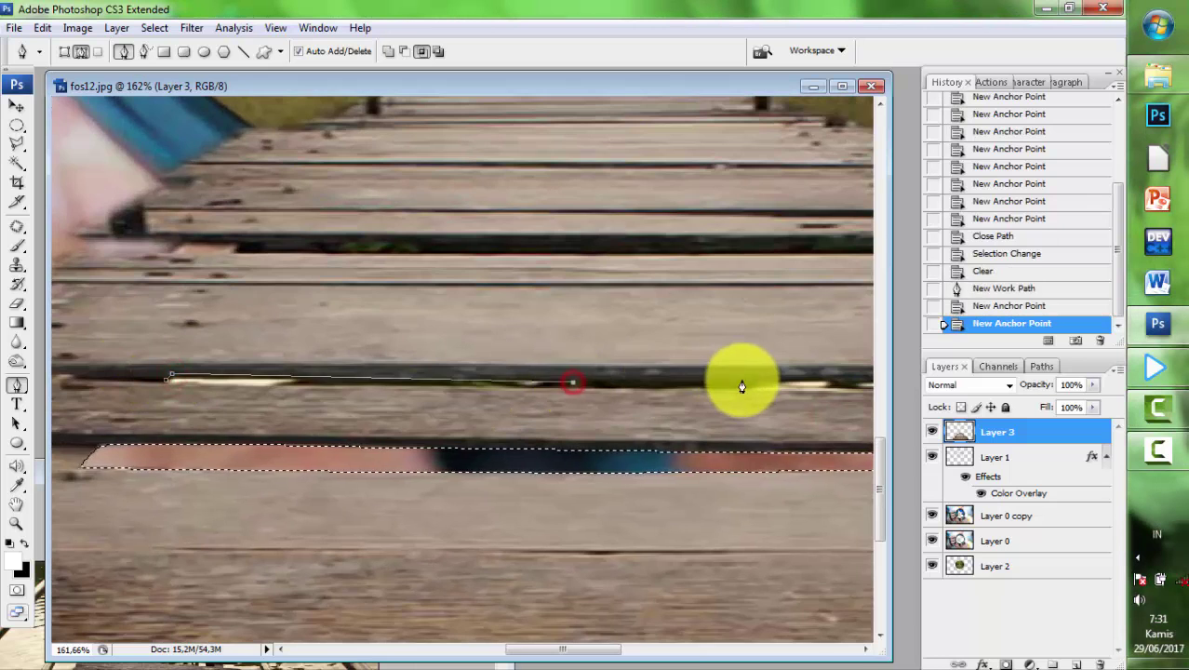
pyautogui.click(741, 380)
pyautogui.moveTo(779, 377); pyautogui.dragTo(400, 367)
pyautogui.click(577, 367)
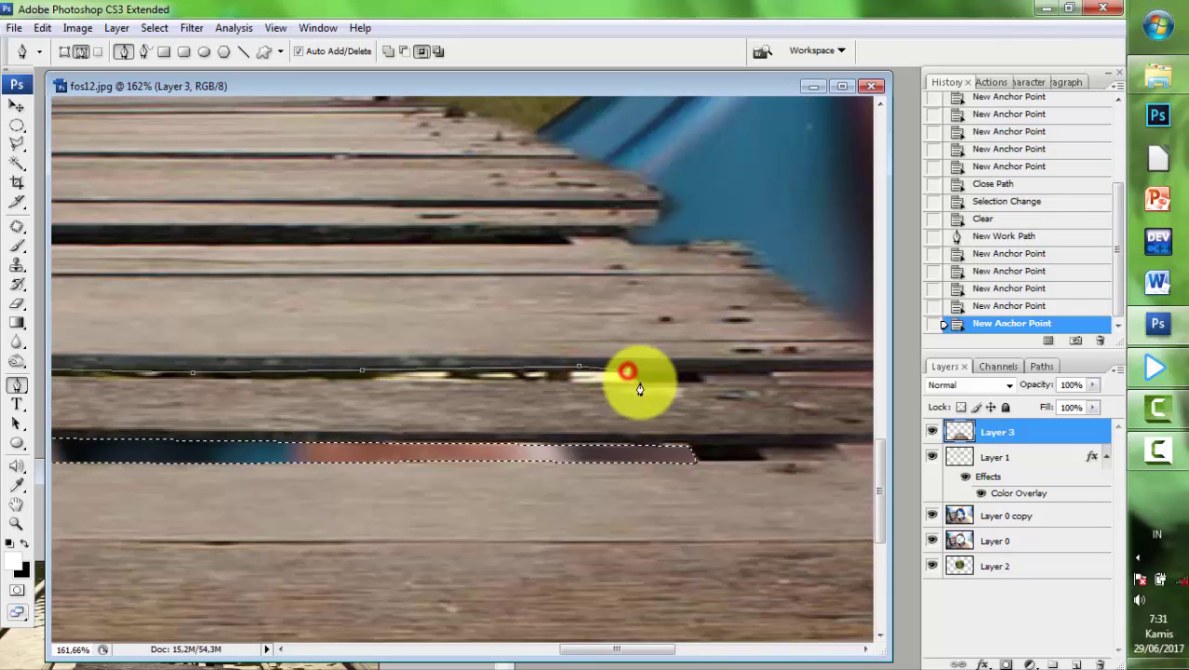
pyautogui.click(332, 381)
pyautogui.click(190, 389)
pyautogui.moveTo(191, 390); pyautogui.dragTo(351, 404)
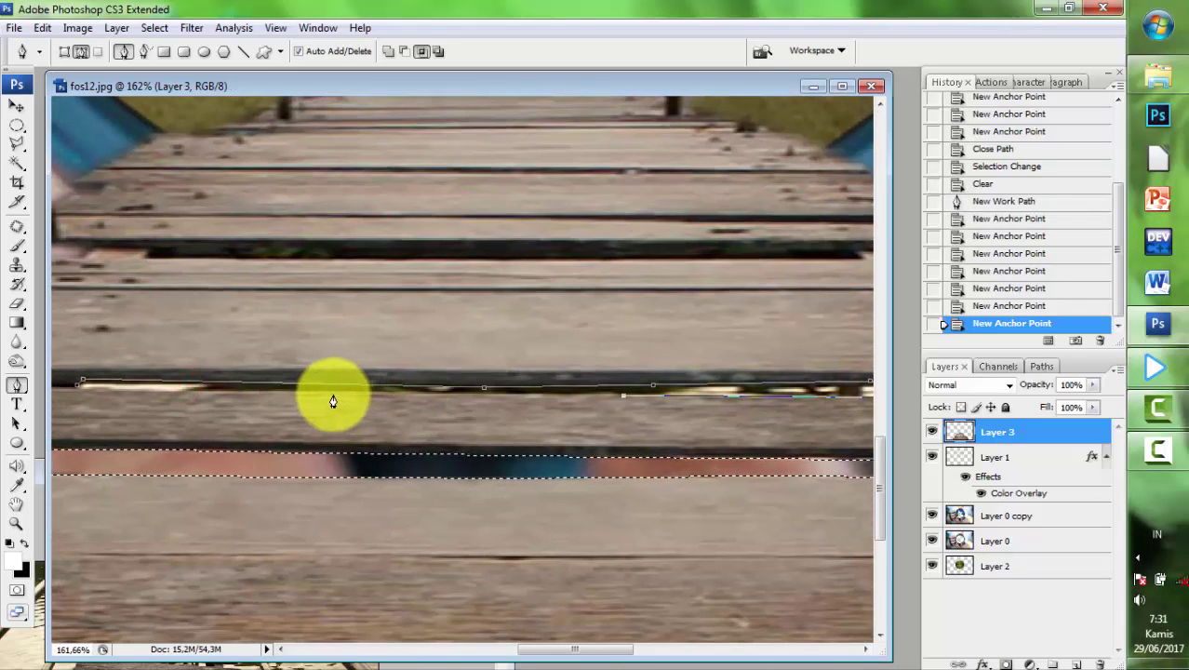
pyautogui.click(328, 391)
pyautogui.moveTo(265, 403); pyautogui.dragTo(421, 413)
pyautogui.click(266, 392)
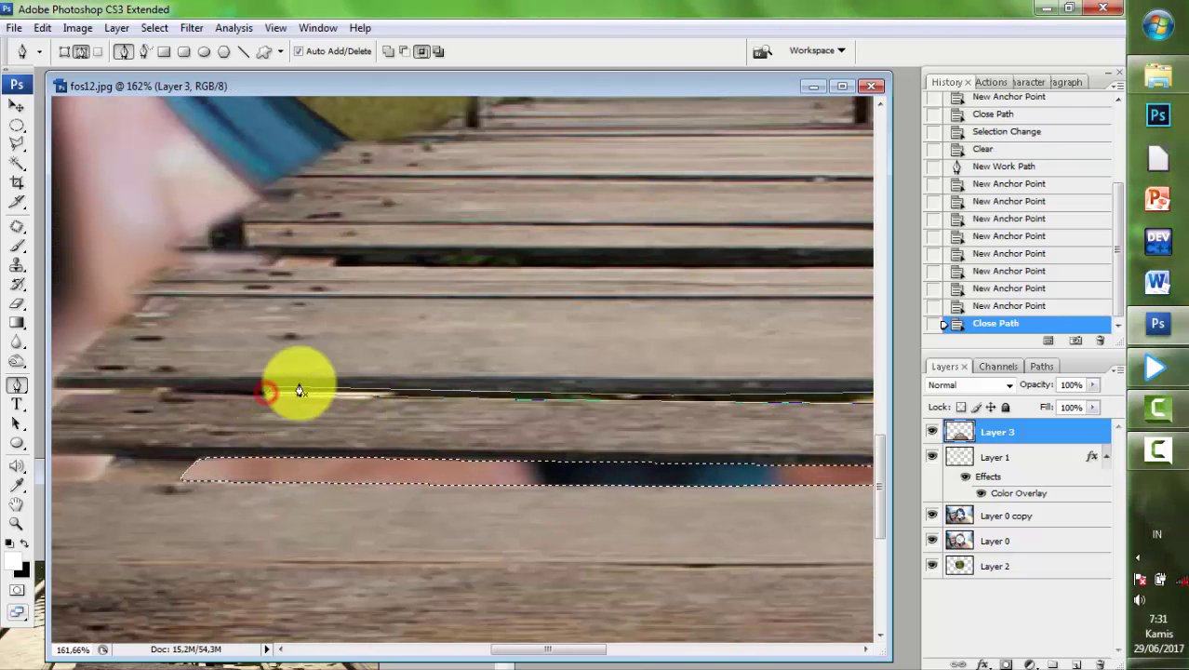
# - Convert the upper gap path to a selection, delete its pixels, and deselect
pyautogui.rightClick(295, 395)
pyautogui.click(364, 499)
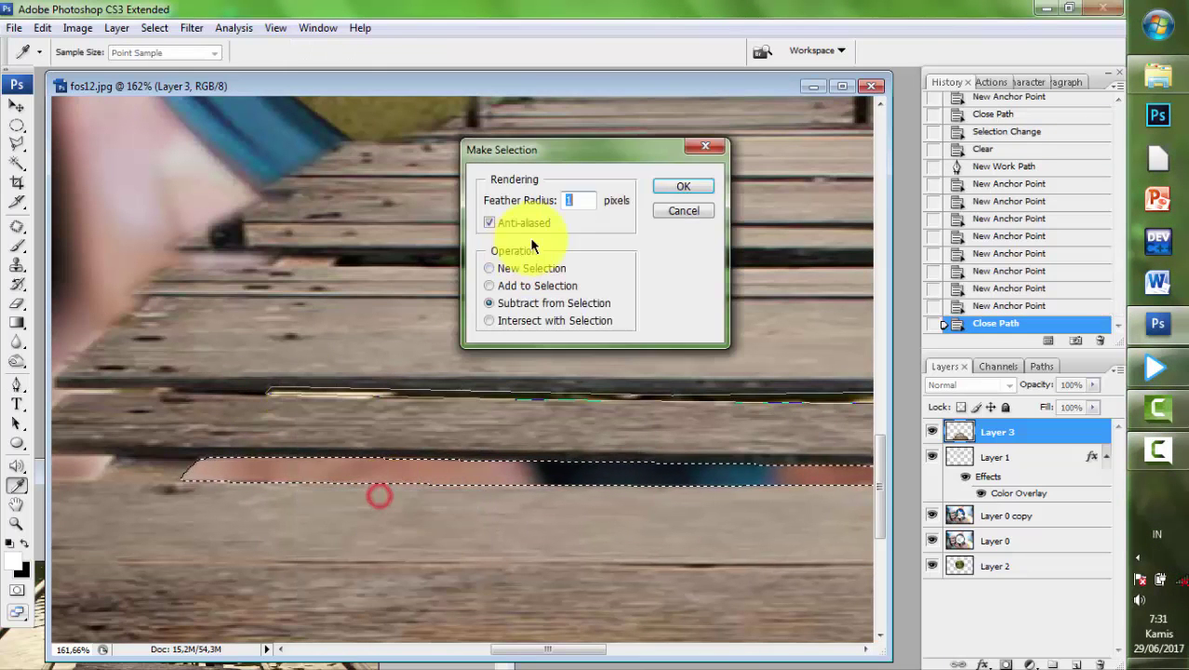
pyautogui.click(667, 189)
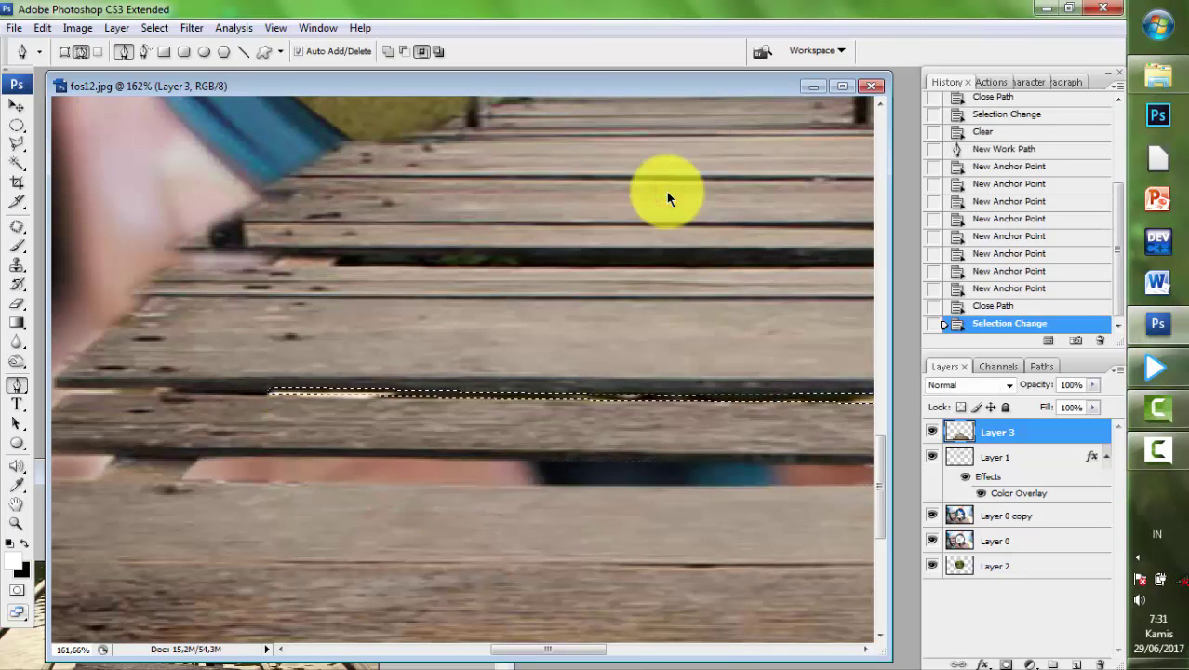
pyautogui.press('Delete')
pyautogui.moveTo(11, 136); pyautogui.dragTo(146, 139)
# - Clear the previous selection and reposition the view over the bridge
pyautogui.click(411, 266)
pyautogui.scroll(-3, 770, 332)
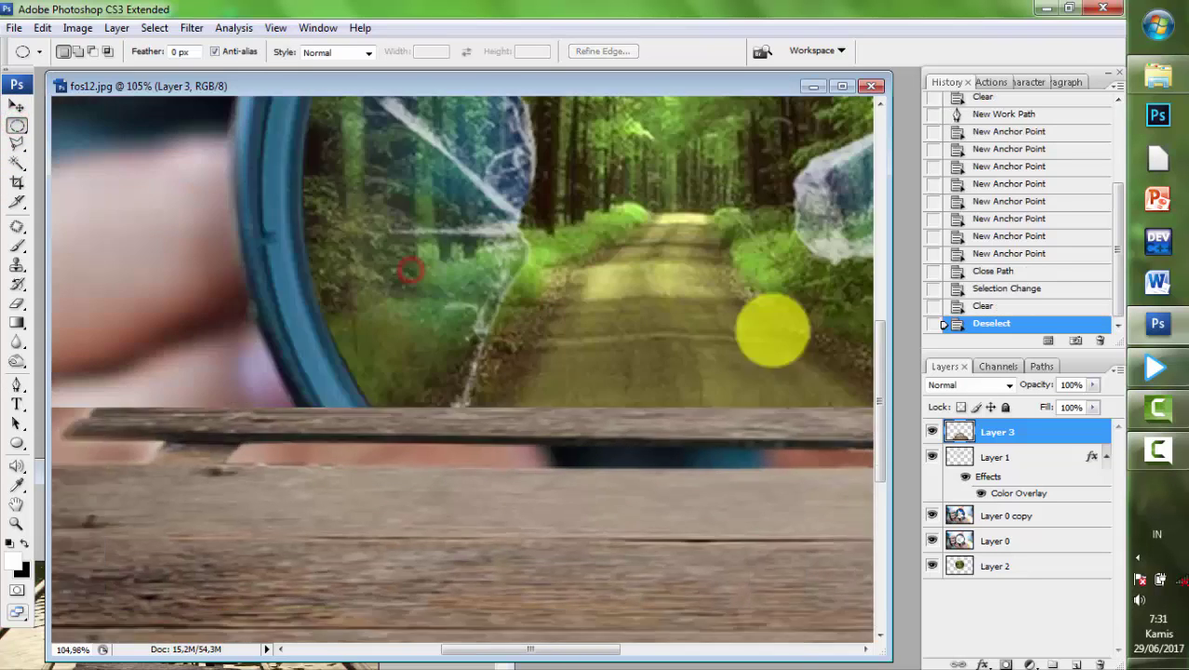
pyautogui.scroll(-2, 729, 510)
pyautogui.scroll(3, 279, 432)
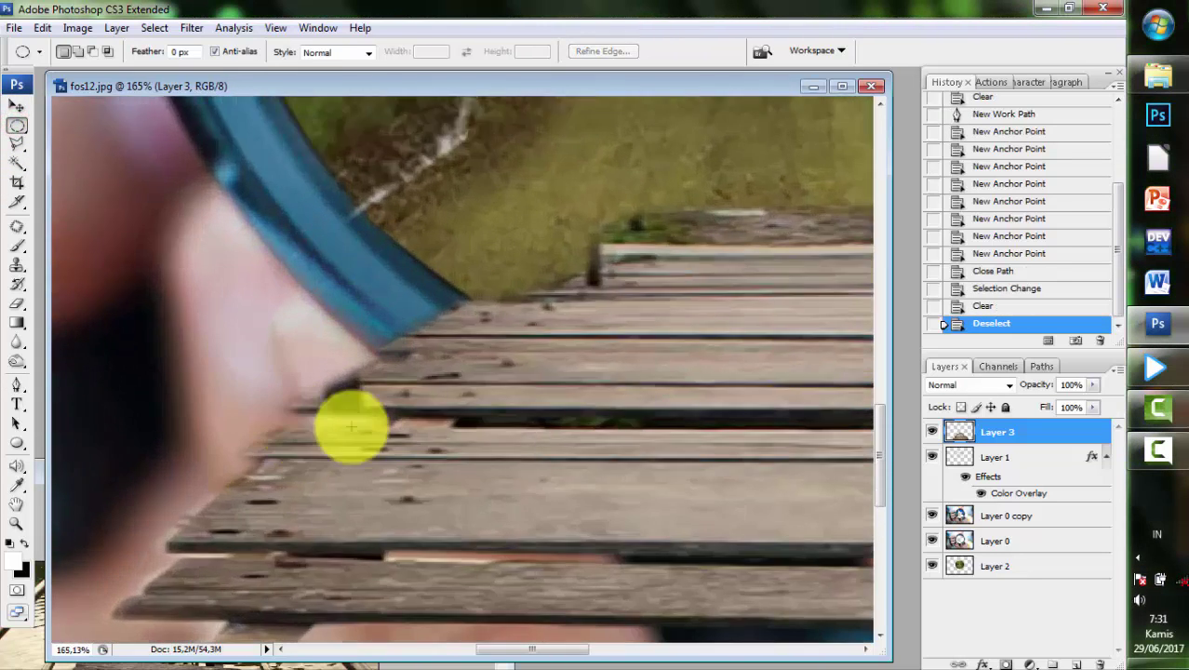
pyautogui.scroll(2, 339, 419)
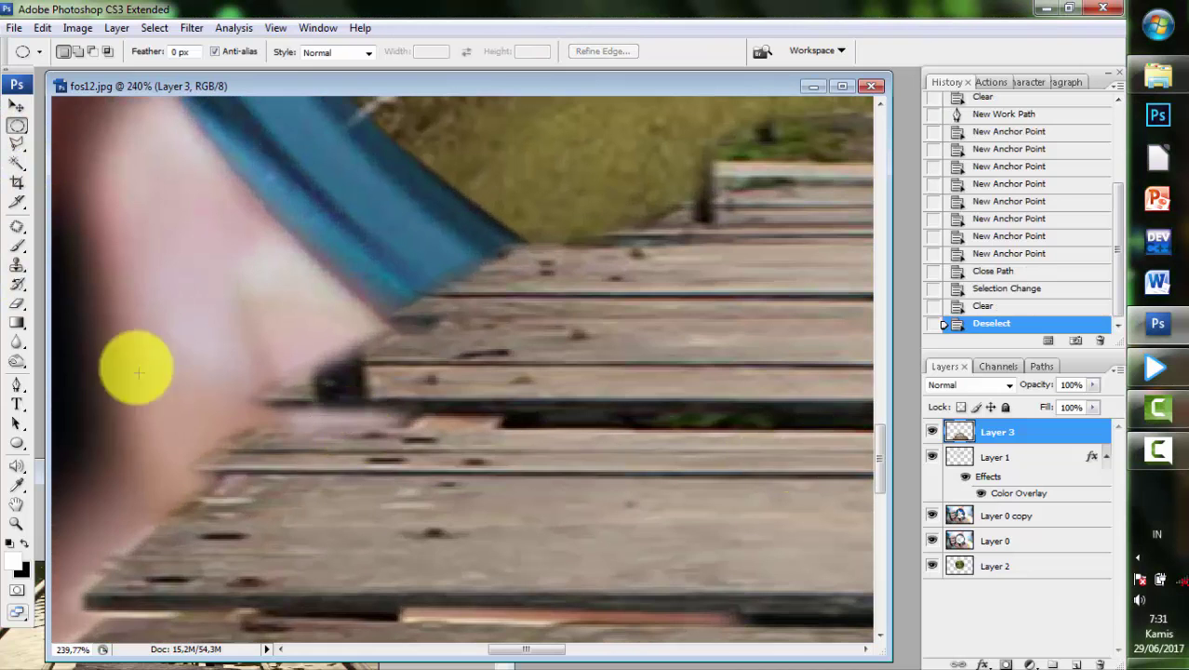
# - Trace the unwanted bridge area along the hand's edge and delete it from Layer 3
pyautogui.click(16, 384)
pyautogui.click(378, 335)
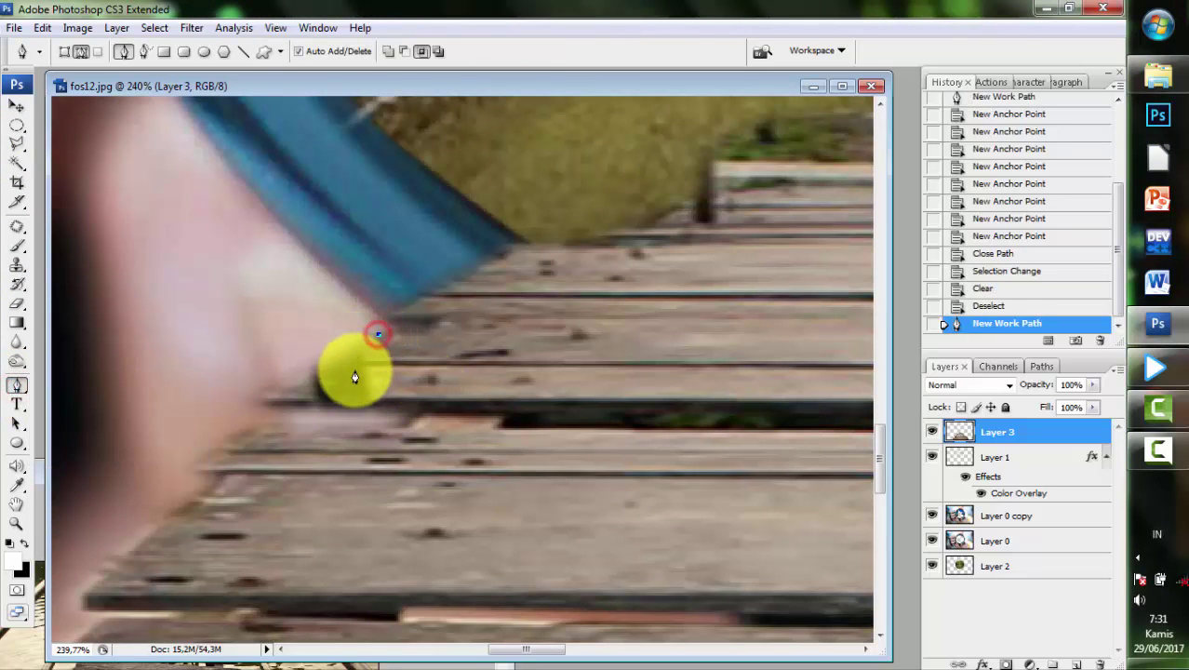
pyautogui.click(357, 361)
pyautogui.click(361, 399)
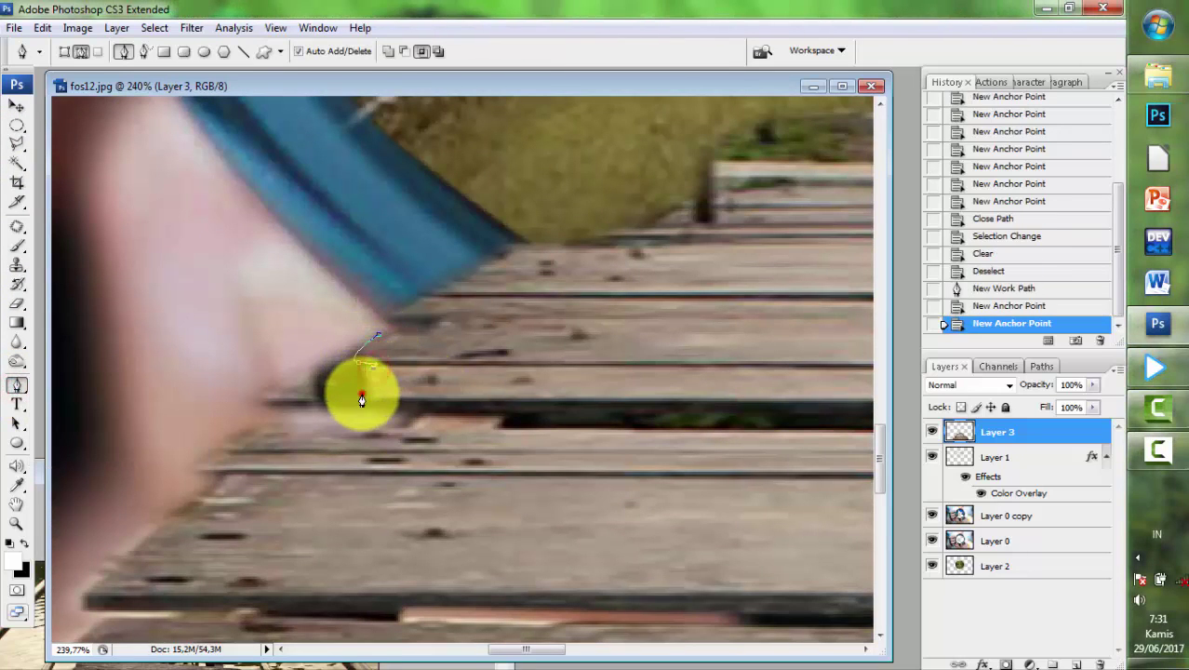
pyautogui.click(377, 407)
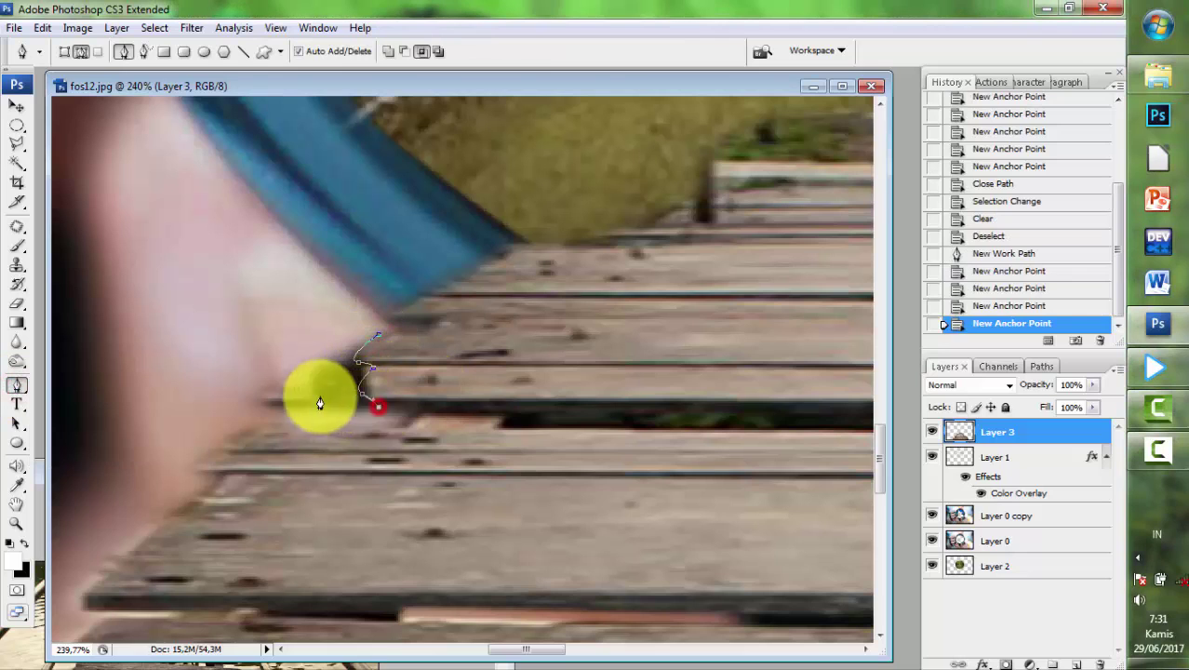
pyautogui.click(415, 413)
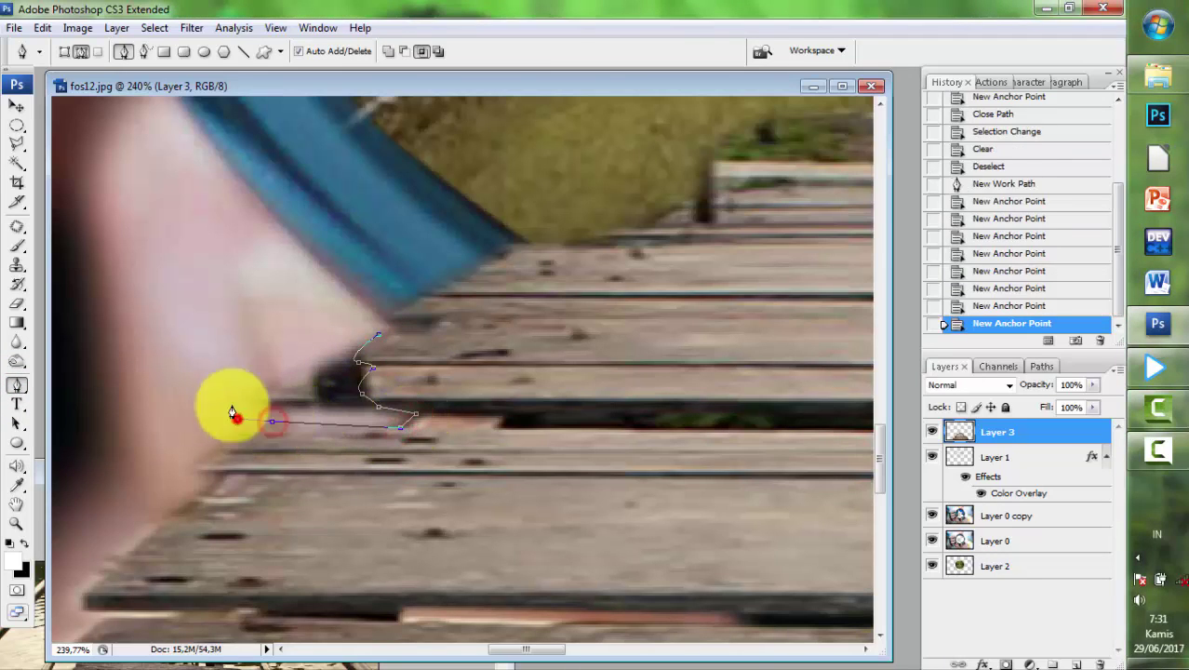
pyautogui.click(231, 361)
pyautogui.click(338, 305)
pyautogui.click(377, 335)
pyautogui.rightClick(324, 373)
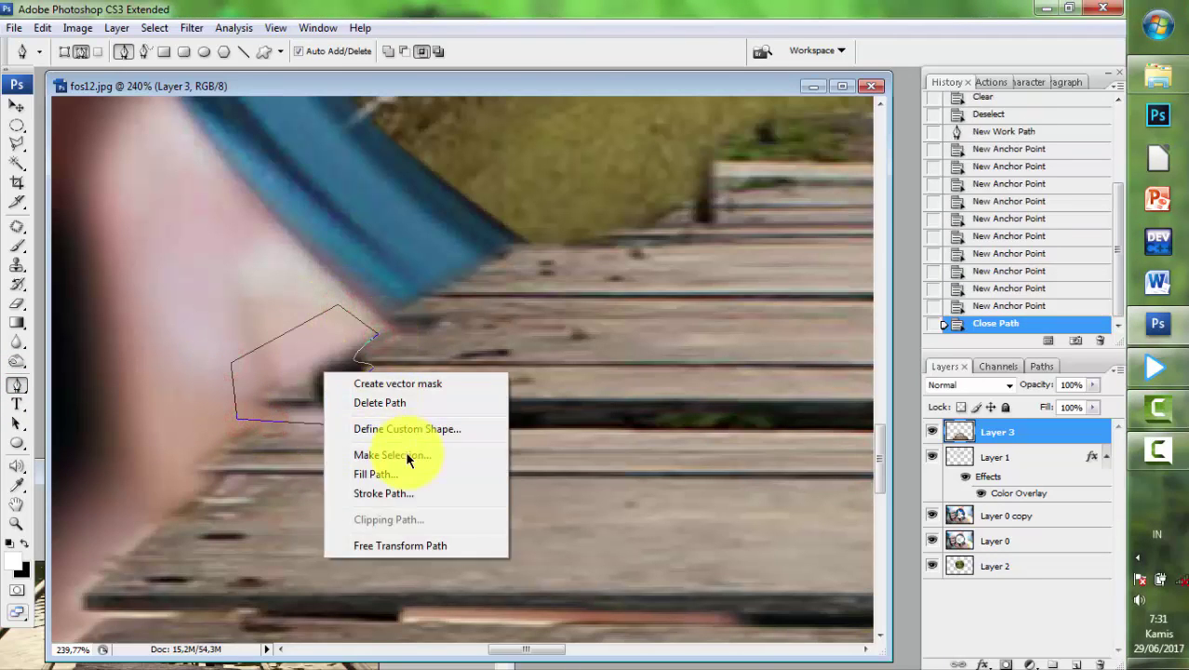
pyautogui.click(407, 455)
pyautogui.click(678, 187)
pyautogui.press('Delete')
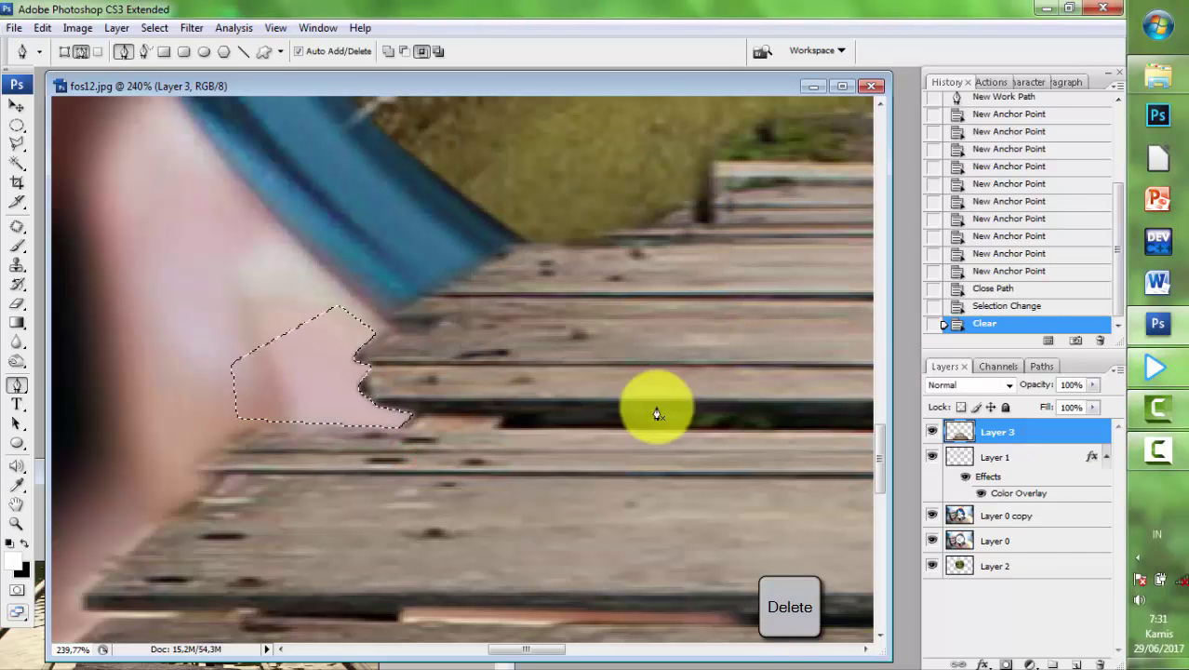
# - Outline a thin strip along another plank gap with the Pen tool
pyautogui.moveTo(825, 456); pyautogui.dragTo(366, 456)
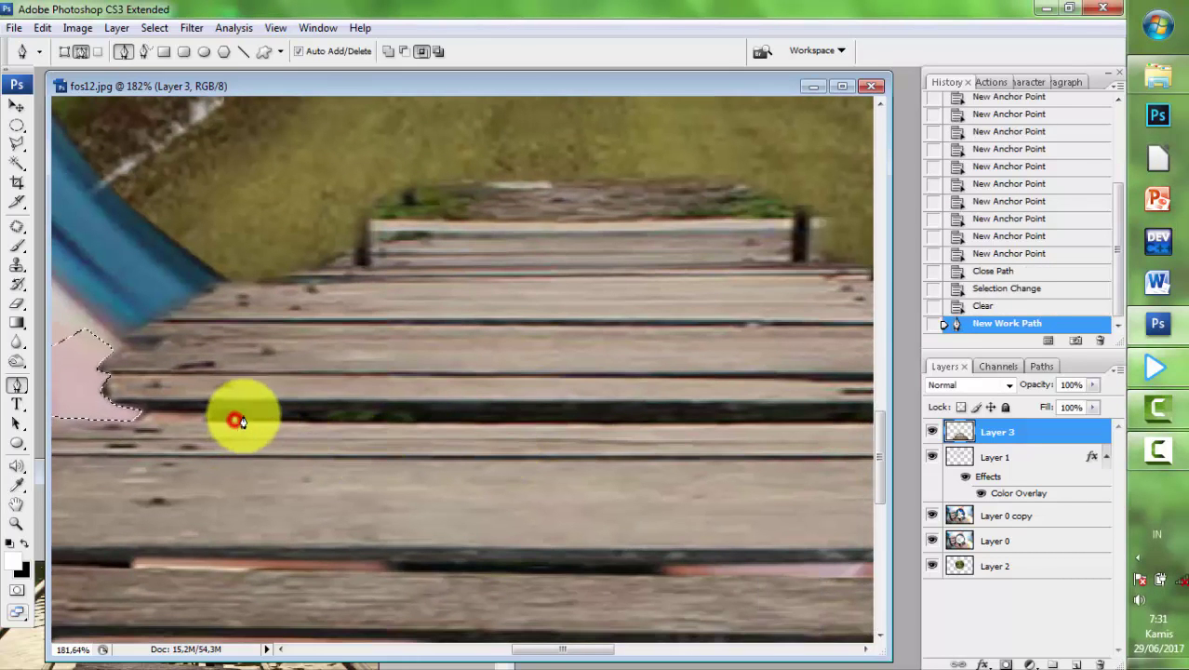
pyautogui.click(464, 410)
pyautogui.click(740, 415)
pyautogui.moveTo(745, 415); pyautogui.dragTo(486, 415)
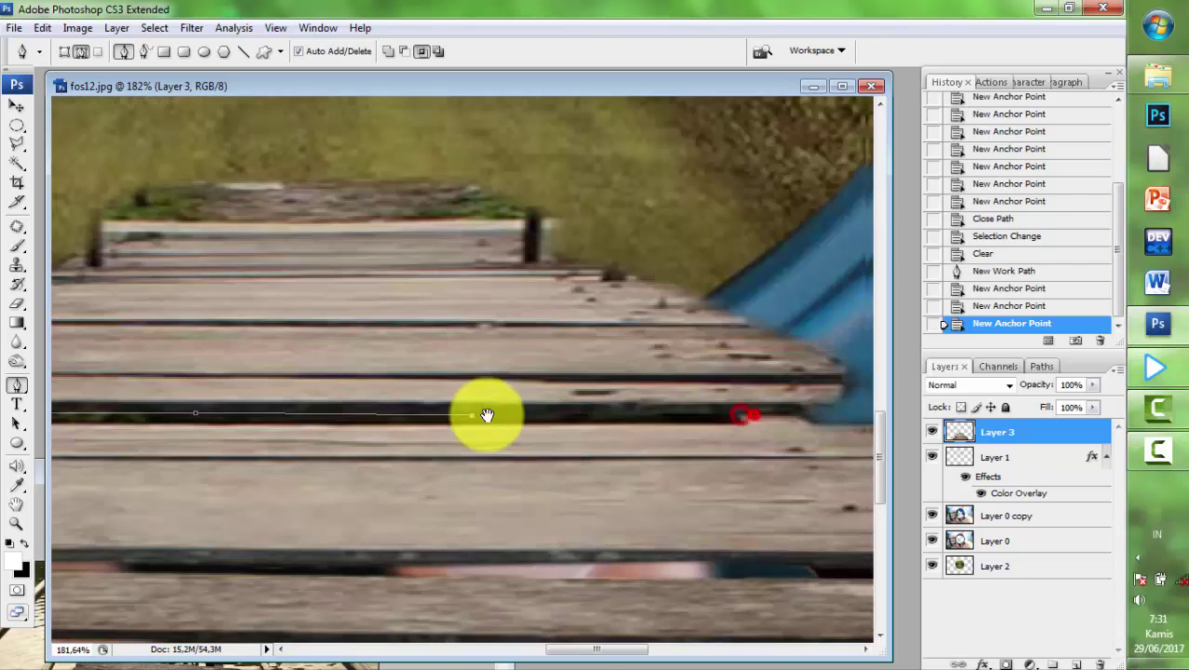
pyautogui.click(719, 422)
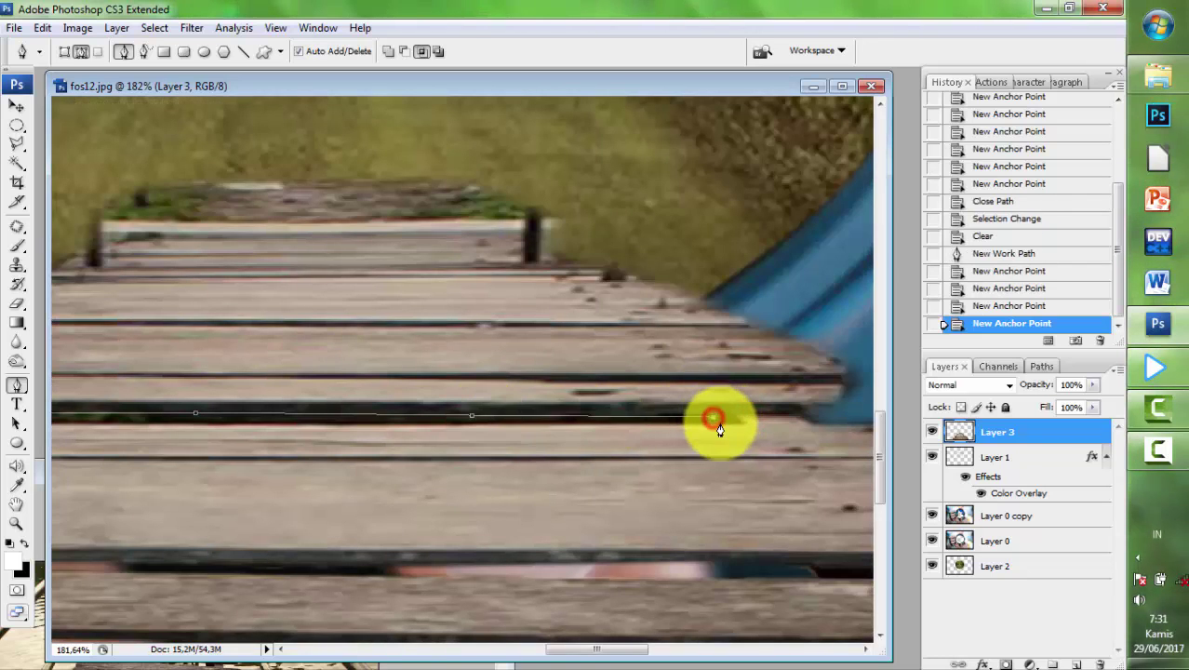
pyautogui.click(433, 428)
pyautogui.moveTo(345, 425); pyautogui.dragTo(557, 430)
pyautogui.click(347, 435)
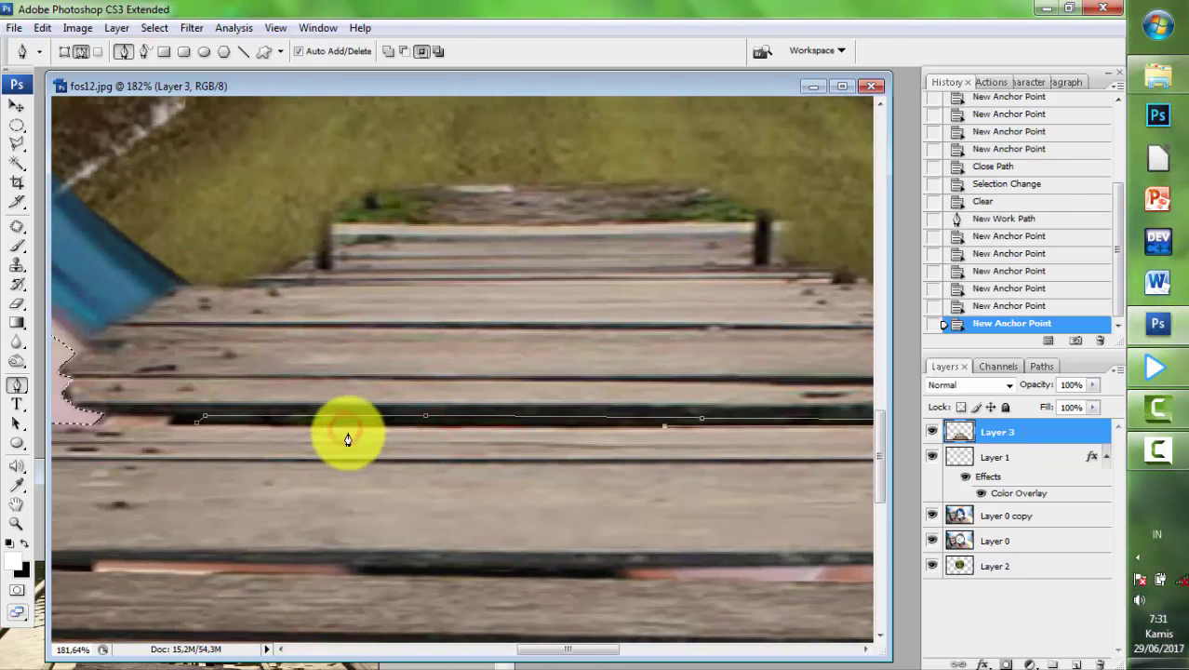
# - Turn the plank-gap outline into a selection, delete it, and deselect
pyautogui.rightClick(224, 425)
pyautogui.click(286, 528)
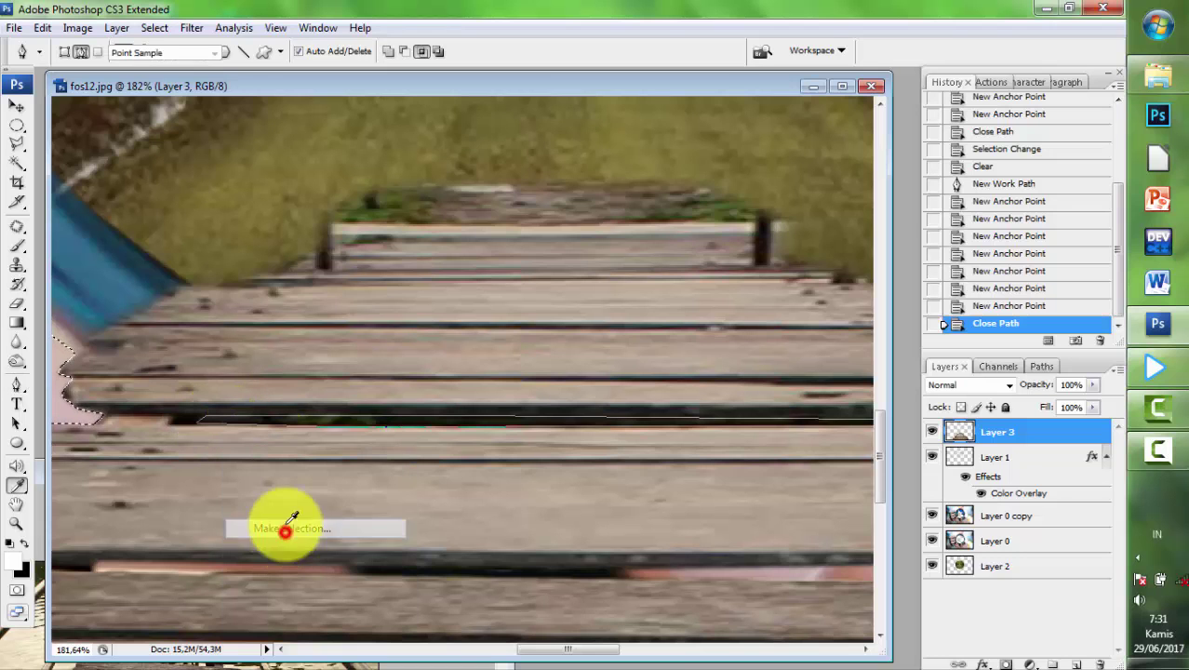
pyautogui.click(673, 189)
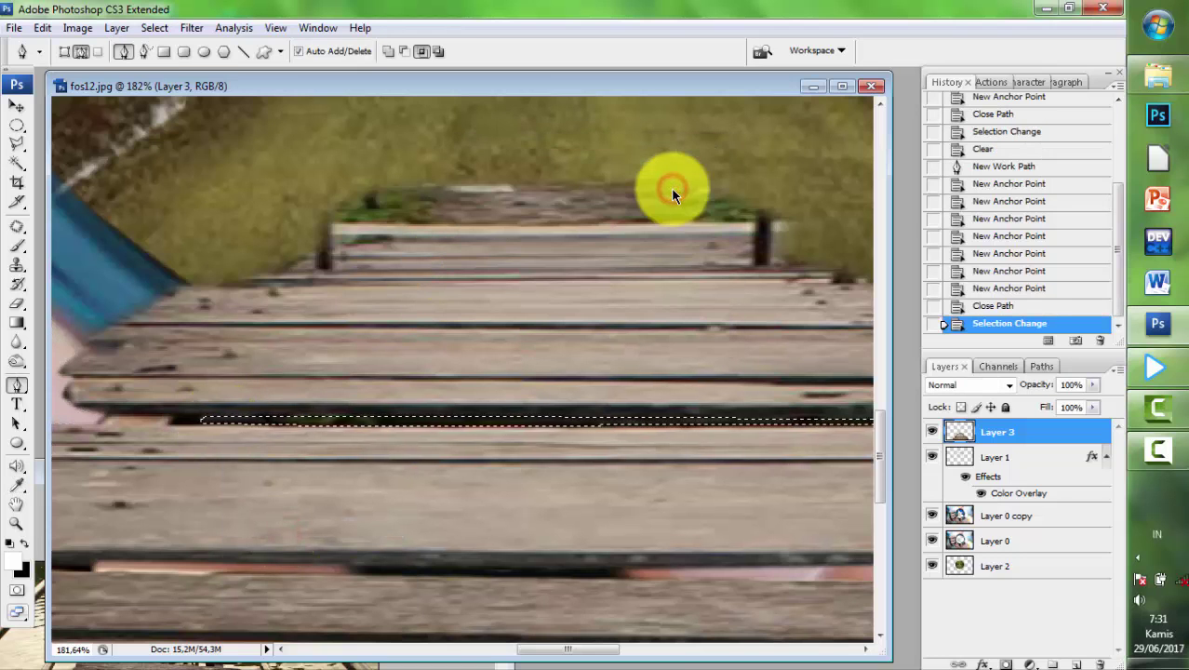
pyautogui.press('Delete')
pyautogui.click(17, 119)
pyautogui.click(278, 247)
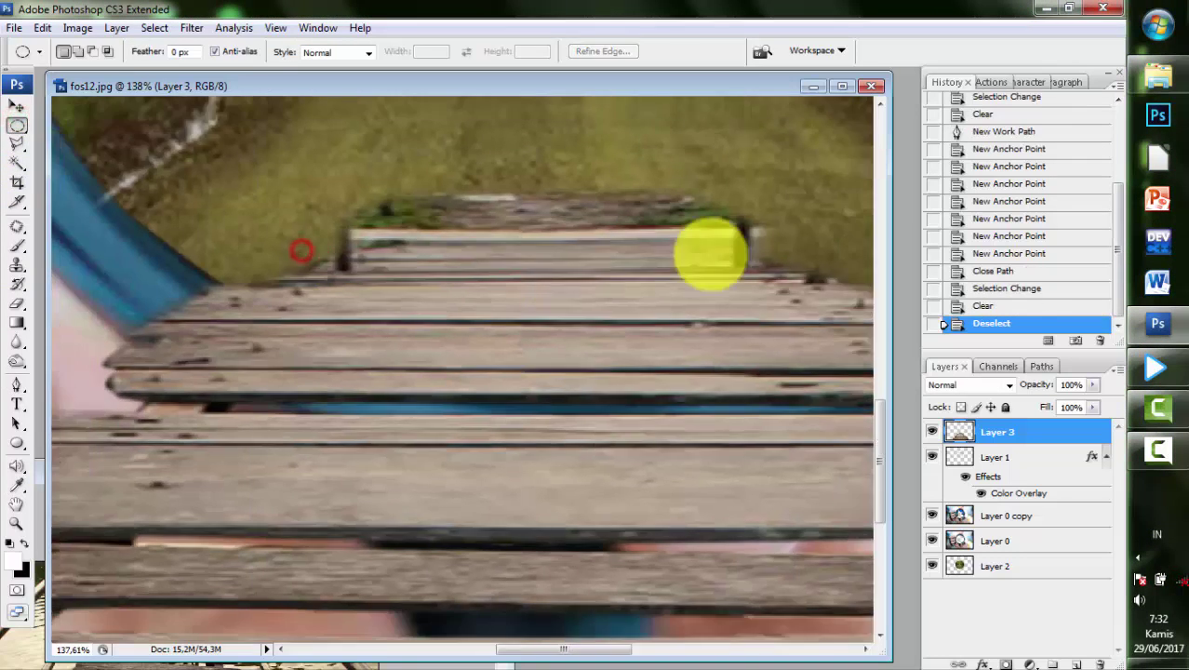
# - Set the Eraser to a soft 65 px round brush
pyautogui.click(14, 307)
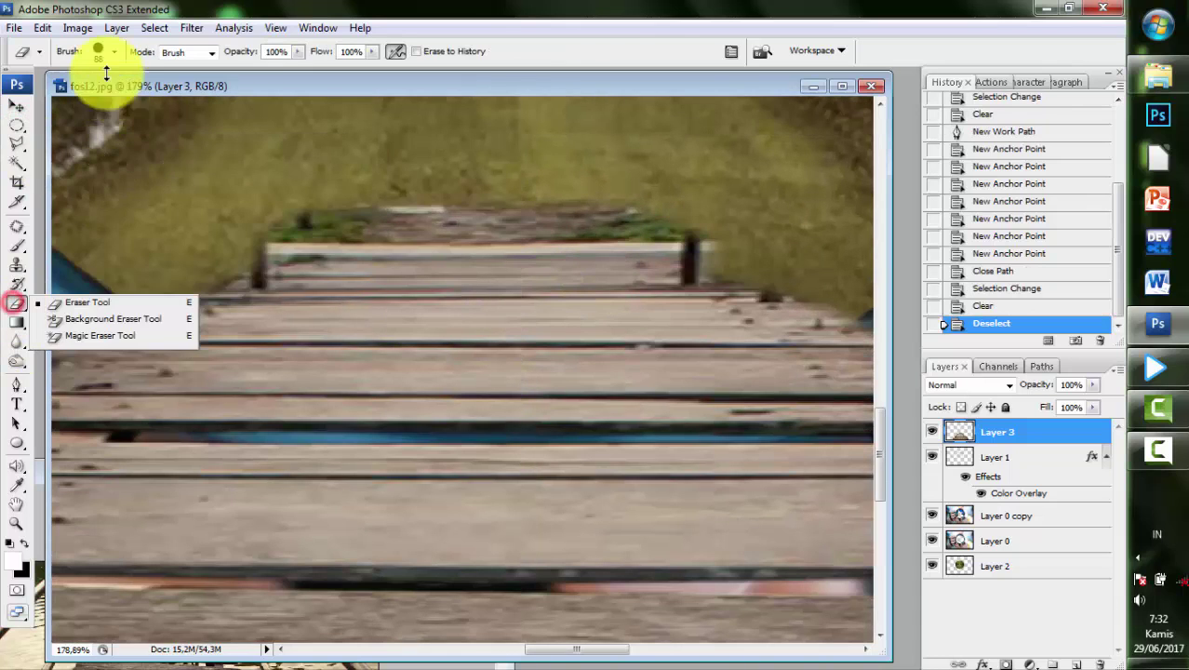
pyautogui.click(107, 51)
pyautogui.click(59, 257)
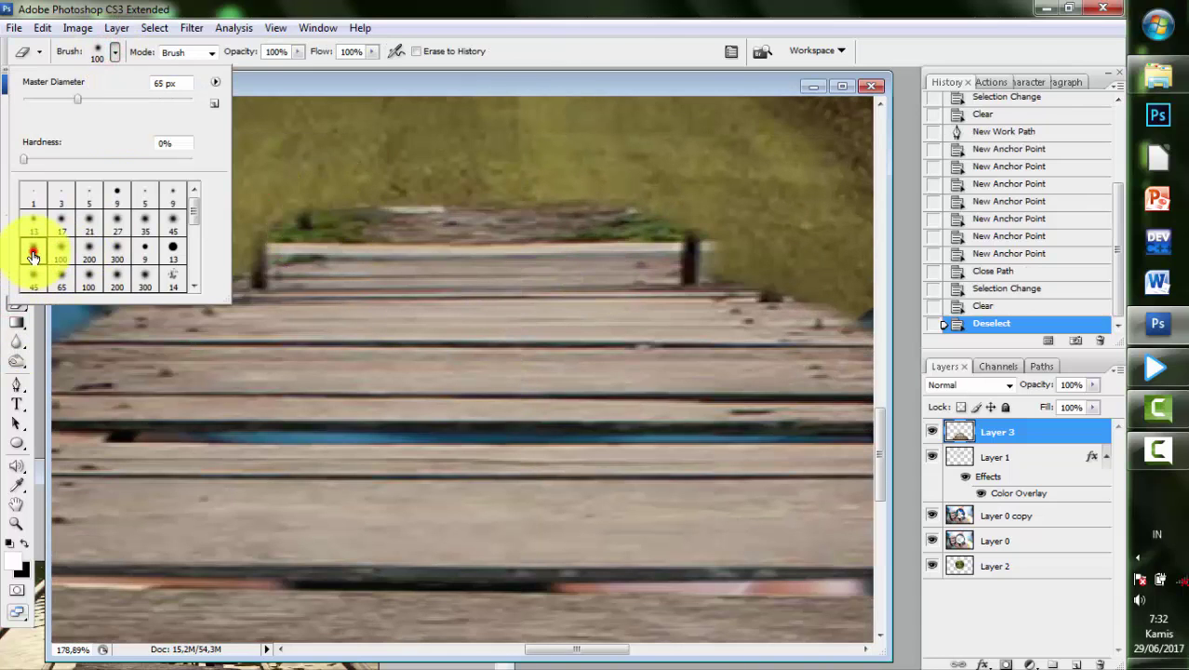
pyautogui.click(279, 198)
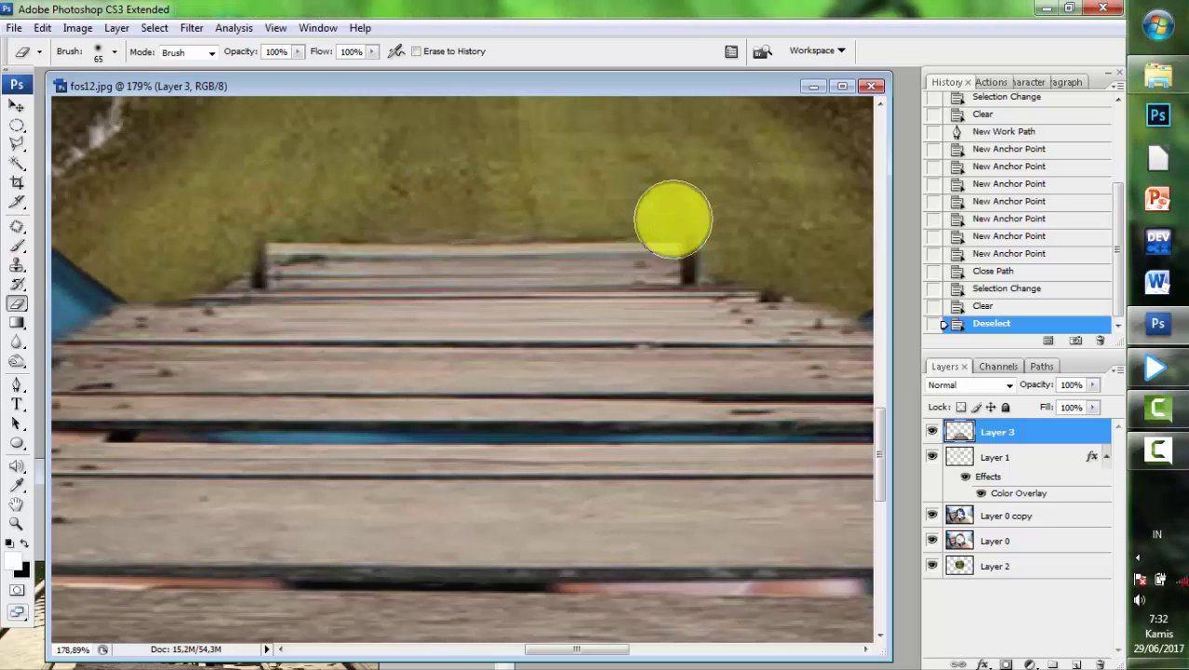
# - Erase the far bridge planks and posts so they fade into the grass and road
pyautogui.moveTo(549, 231); pyautogui.dragTo(745, 266)
pyautogui.moveTo(594, 274)
pyautogui.mouseDown()
pyautogui.moveTo(363, 269)
pyautogui.moveTo(618, 298)
pyautogui.moveTo(226, 274)
pyautogui.moveTo(405, 286)
pyautogui.moveTo(313, 265)
pyautogui.mouseUp()
pyautogui.moveTo(615, 281); pyautogui.dragTo(693, 283)
pyautogui.hscroll(3, 593, 276)
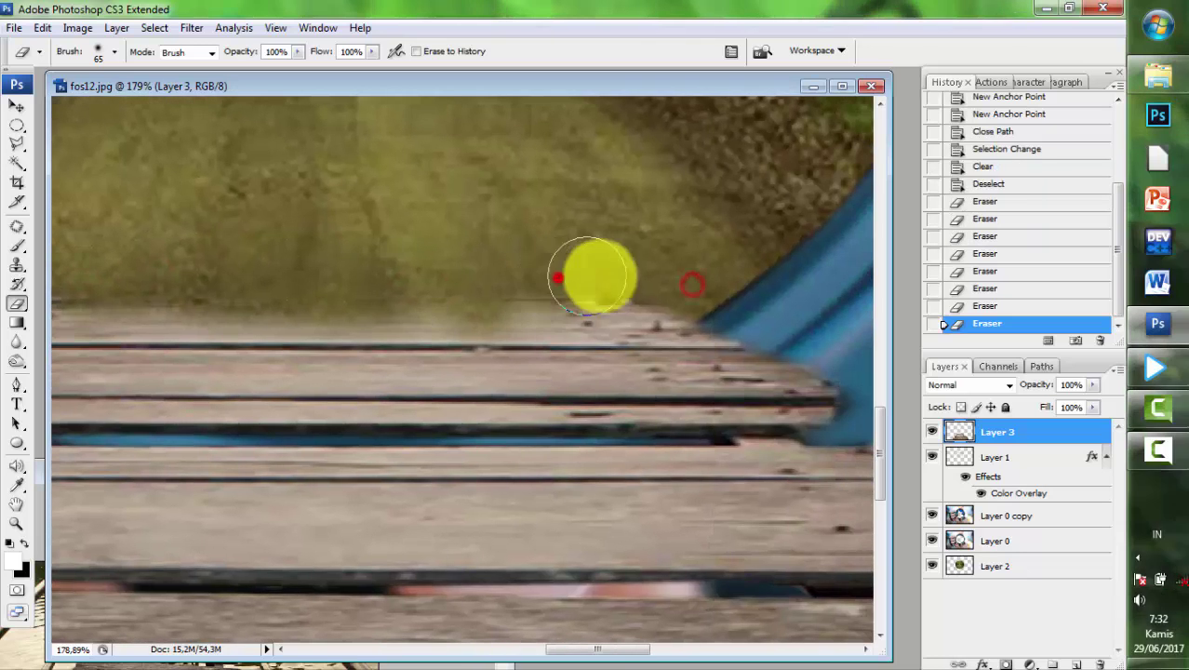
pyautogui.moveTo(586, 276)
pyautogui.mouseDown()
pyautogui.moveTo(477, 286)
pyautogui.moveTo(543, 276)
pyautogui.moveTo(411, 275)
pyautogui.mouseUp()
pyautogui.scroll(-2, 784, 339)
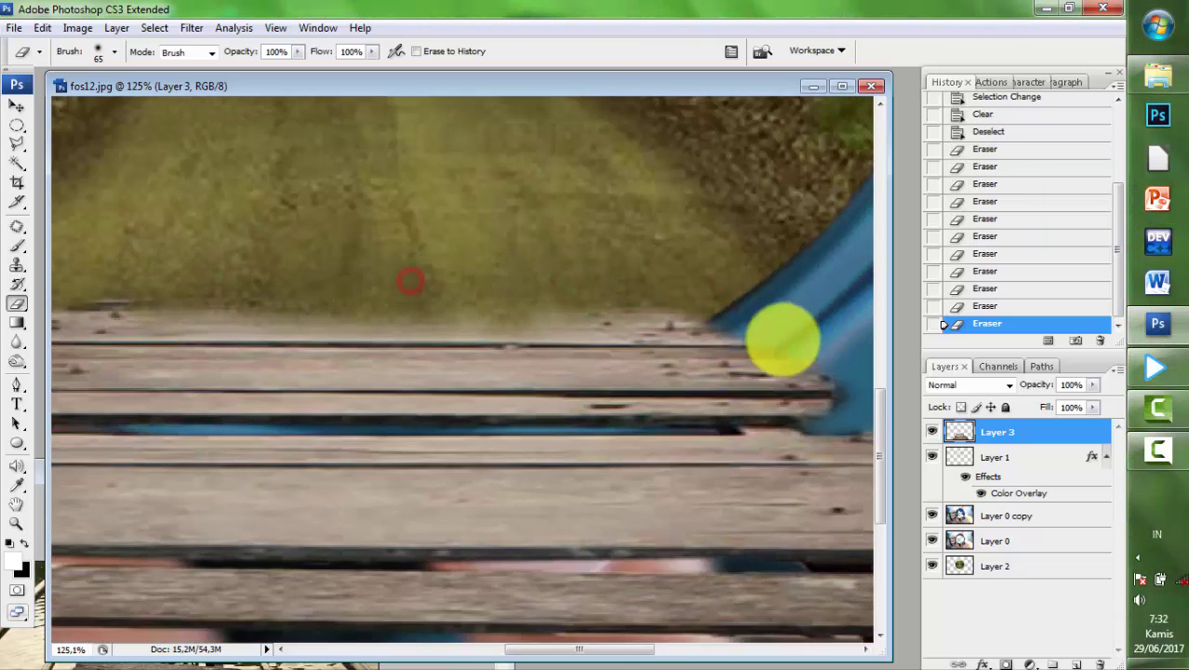
pyautogui.scroll(-2, 494, 186)
pyautogui.scroll(-2, 494, 258)
pyautogui.scroll(-2, 485, 257)
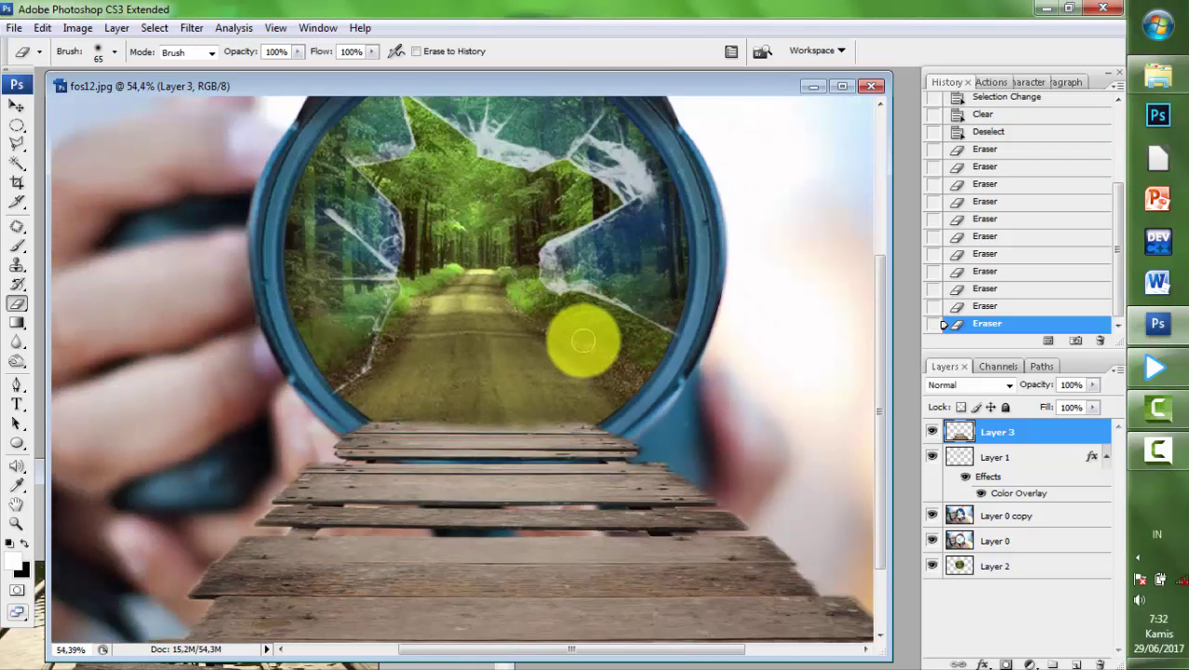
pyautogui.scroll(-2, 584, 341)
pyautogui.scroll(-1, 586, 341)
pyautogui.scroll(1, 589, 341)
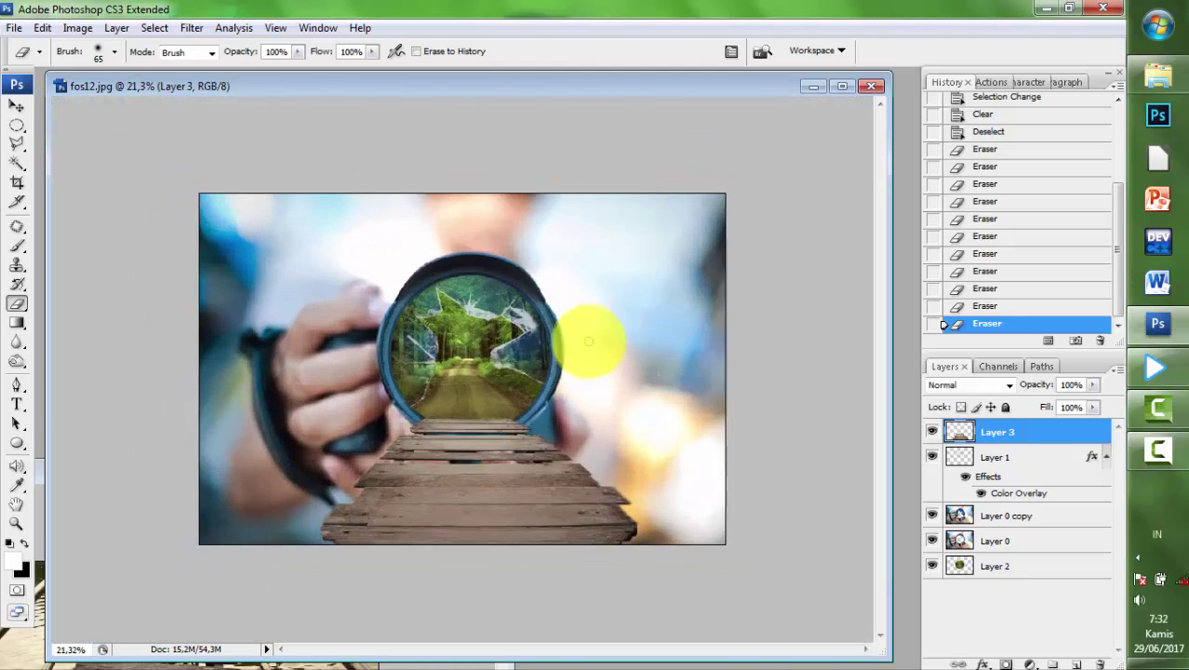
# - Drag dead_tree_02 from Windows Explorer into Photoshop
pyautogui.click(1159, 76)
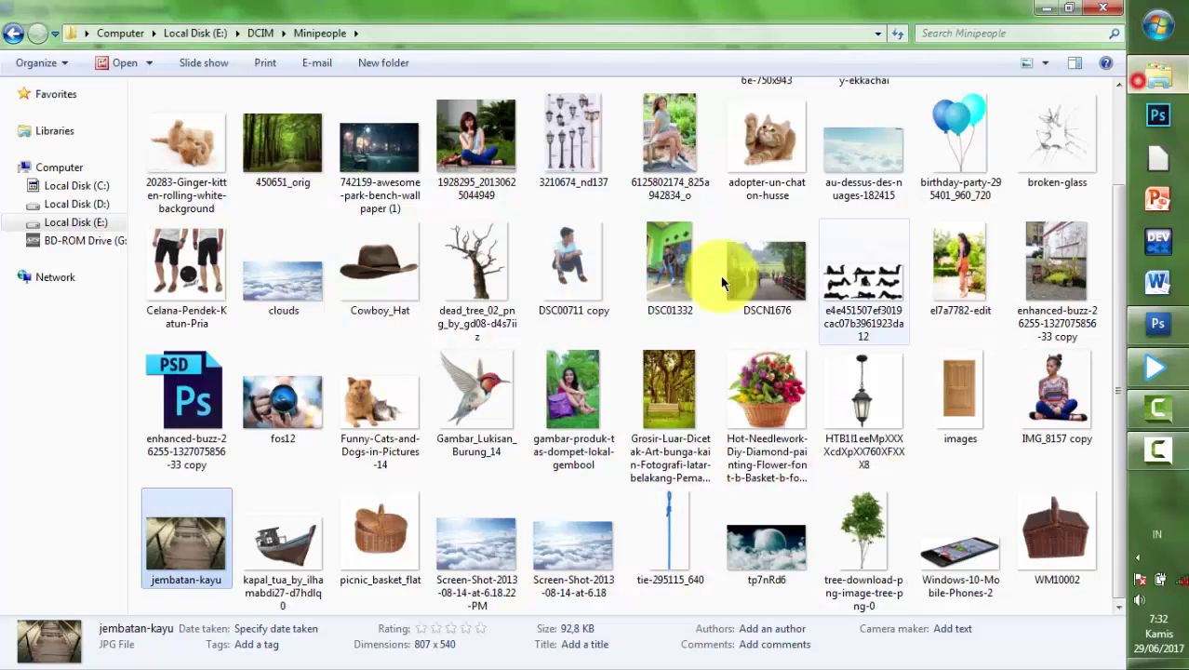
pyautogui.click(472, 271)
pyautogui.moveTo(516, 290)
pyautogui.mouseDown()
pyautogui.moveTo(903, 507)
pyautogui.moveTo(424, 456)
pyautogui.mouseUp()
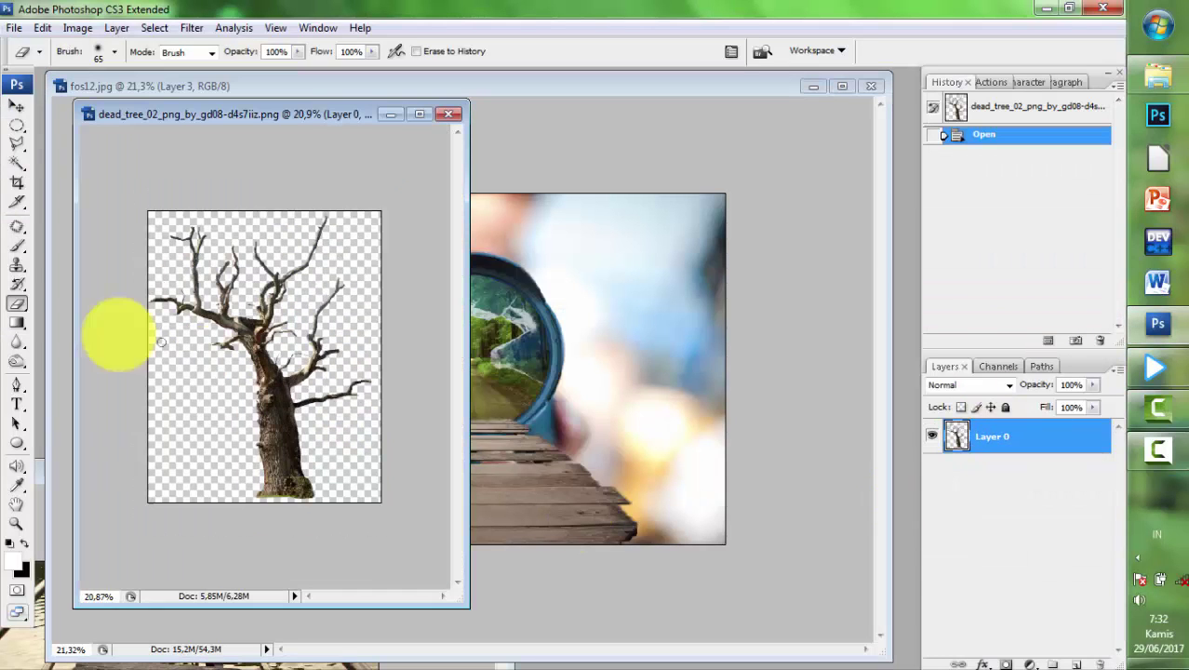
# - Flip the dead tree horizontally and move it into fos12.jpg as Layer 4
pyautogui.moveTo(367, 357); pyautogui.dragTo(132, 373)
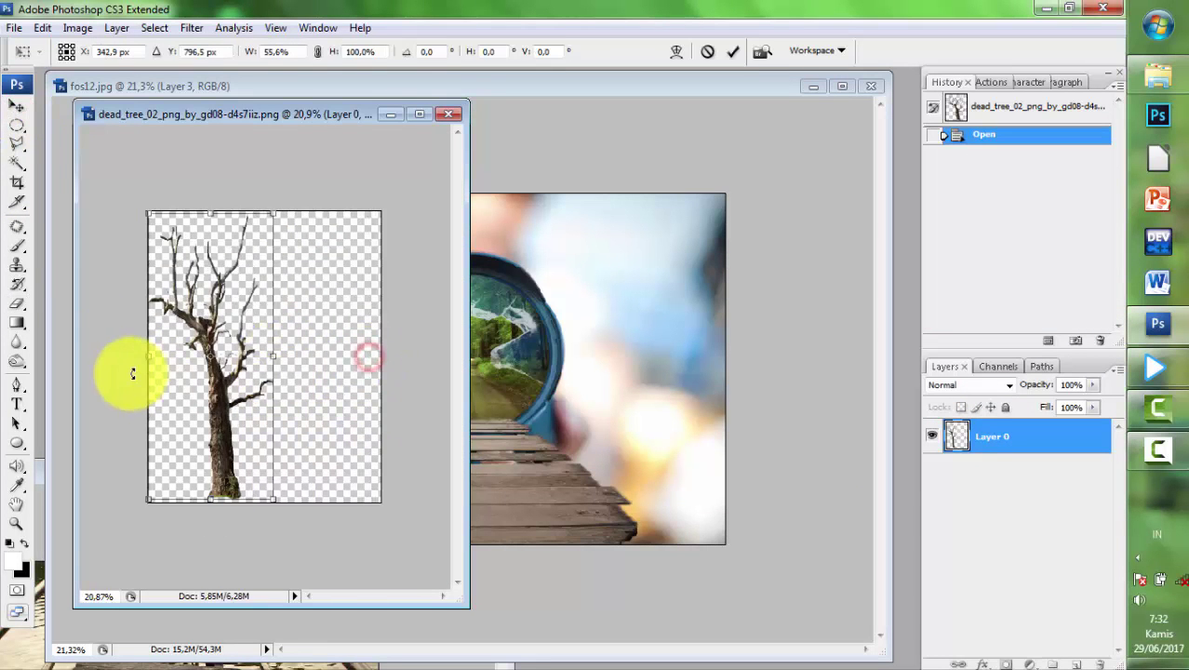
pyautogui.moveTo(205, 369); pyautogui.dragTo(377, 370)
pyautogui.moveTo(281, 355); pyautogui.dragTo(149, 355)
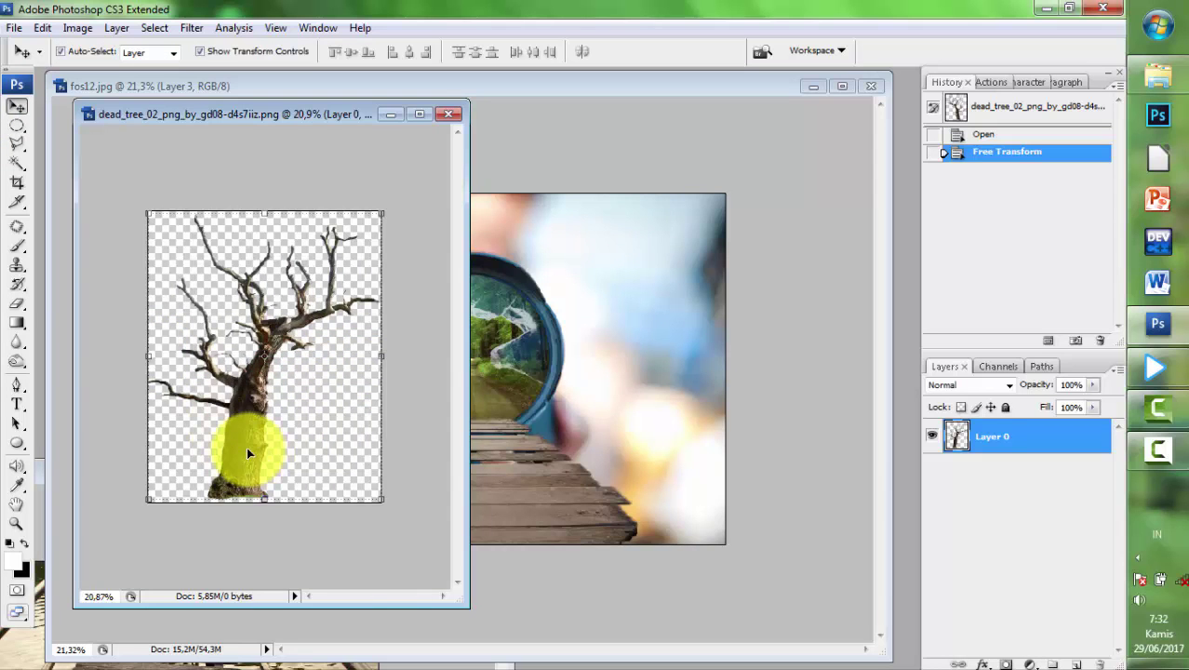
pyautogui.moveTo(246, 453)
pyautogui.mouseDown()
pyautogui.moveTo(503, 412)
pyautogui.moveTo(524, 357)
pyautogui.mouseUp()
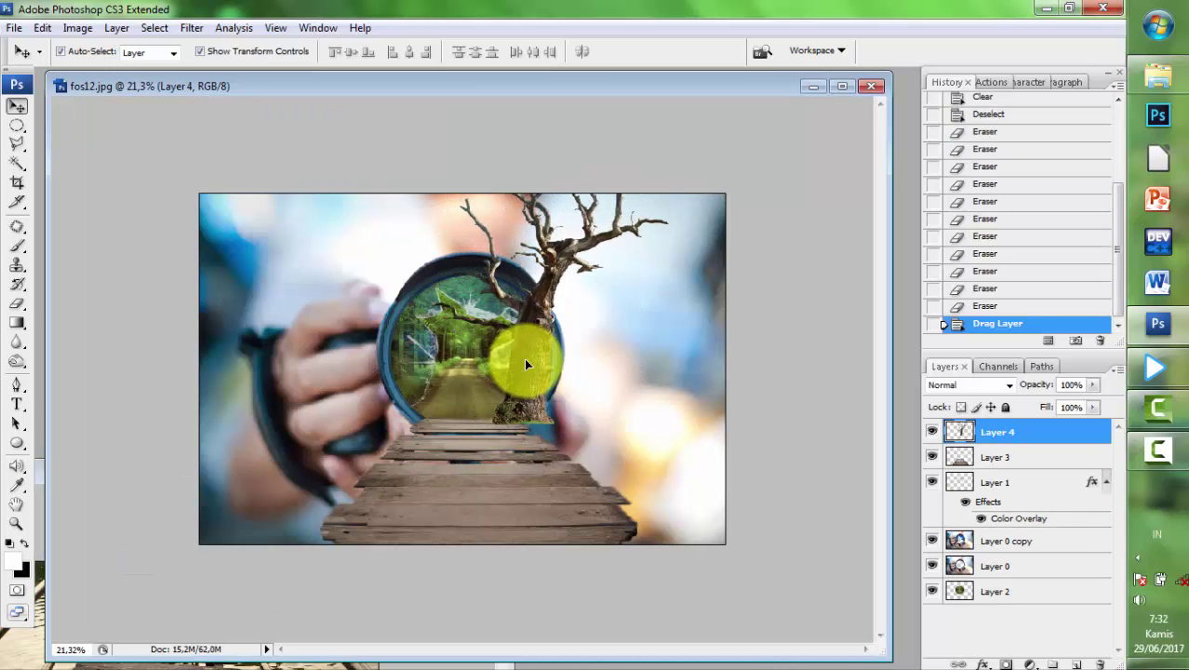
# - Scale Layer 4's dead tree to 70.4% and stand its trunk at the lens's right rim
pyautogui.hotkey('ctrl', 't')
pyautogui.moveTo(669, 128); pyautogui.dragTo(602, 239)
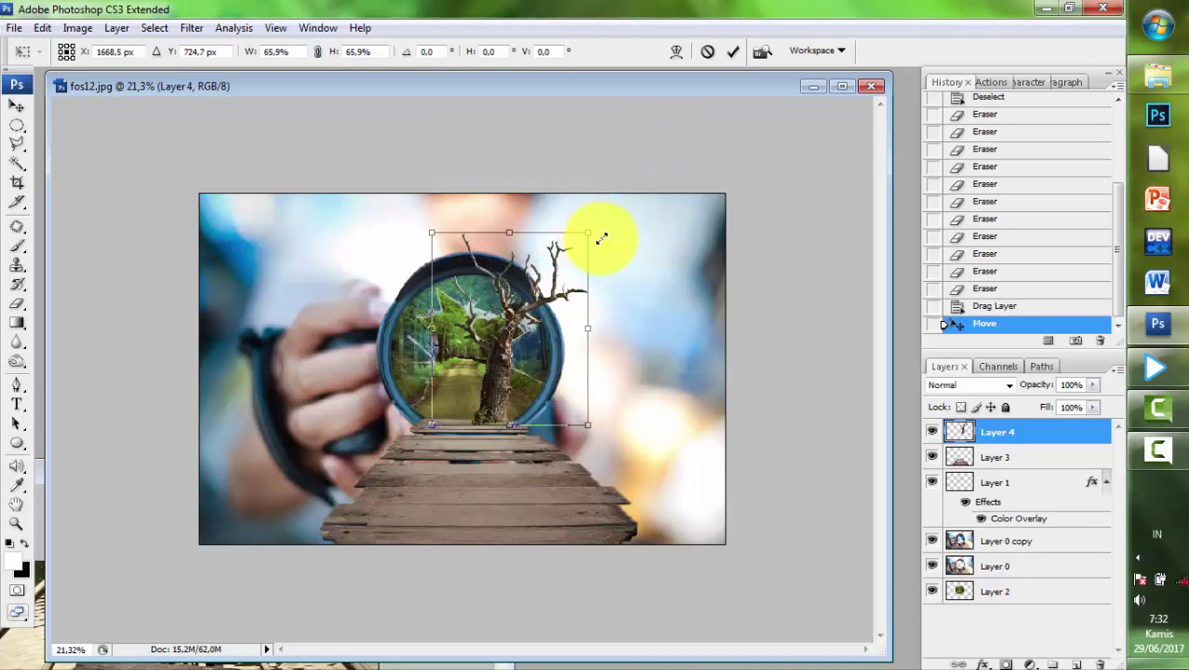
pyautogui.scroll(1, 621, 235)
pyautogui.scroll(1, 558, 372)
pyautogui.moveTo(515, 409); pyautogui.dragTo(567, 408)
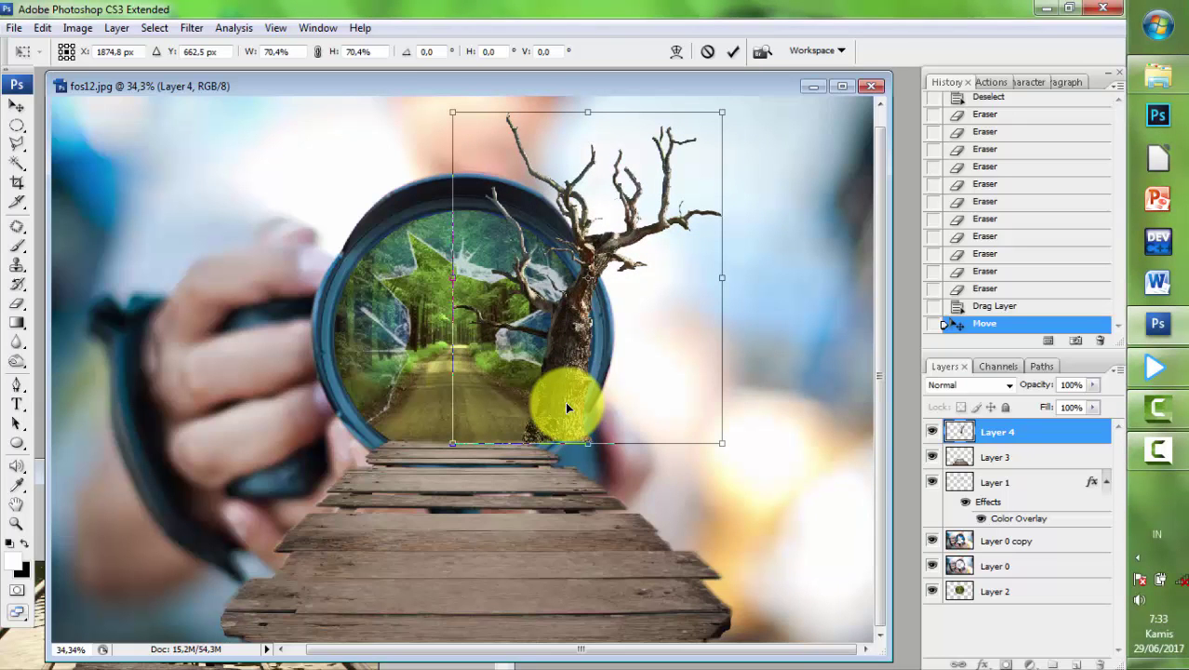
pyautogui.moveTo(566, 404); pyautogui.dragTo(560, 405)
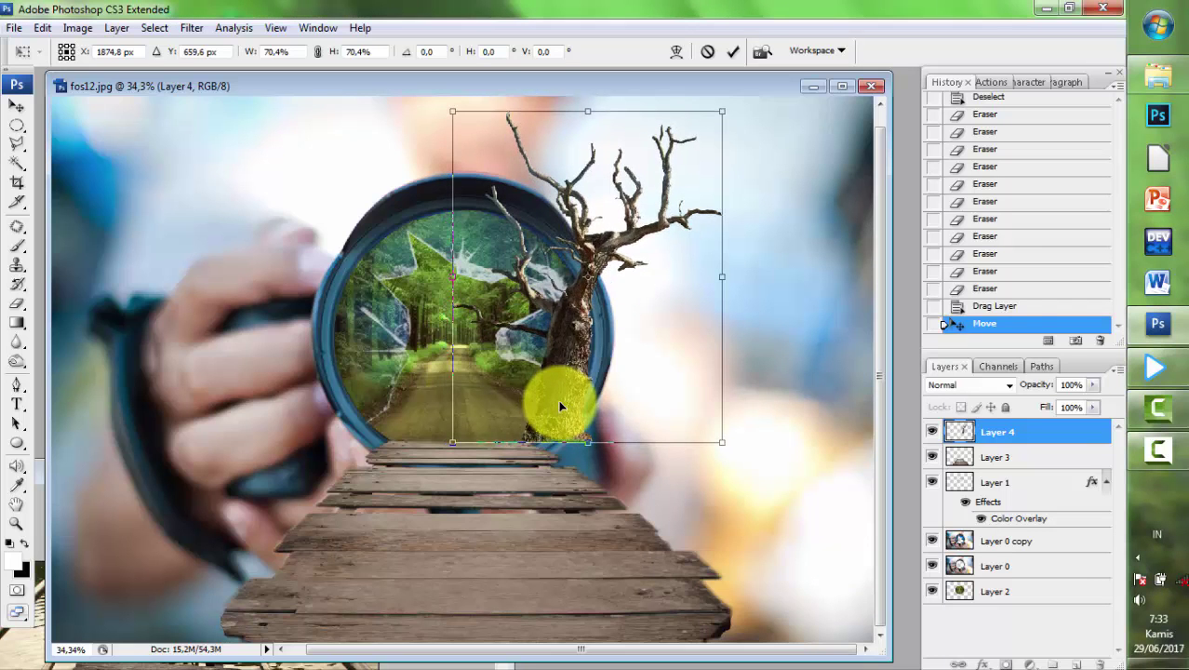
pyautogui.press('Return')
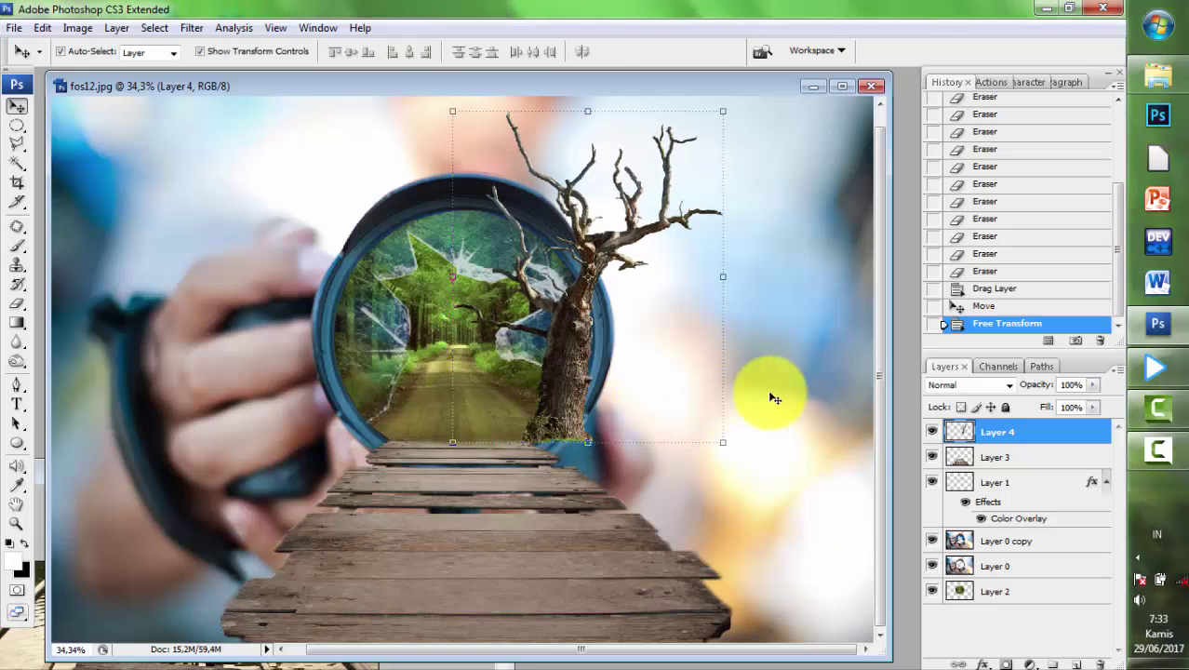
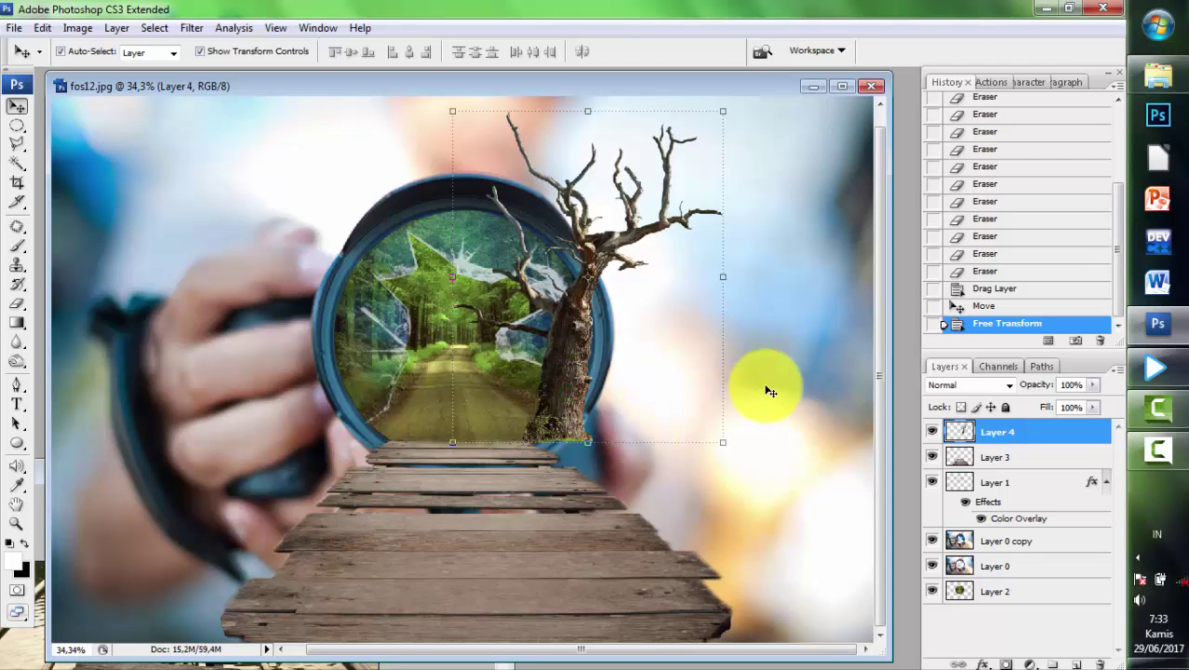
# - Reselect the dead-tree layer (Layer 4) and nudge the tree slightly into position
pyautogui.click(770, 391)
pyautogui.scroll(1, 676, 390)
pyautogui.scroll(1, 525, 473)
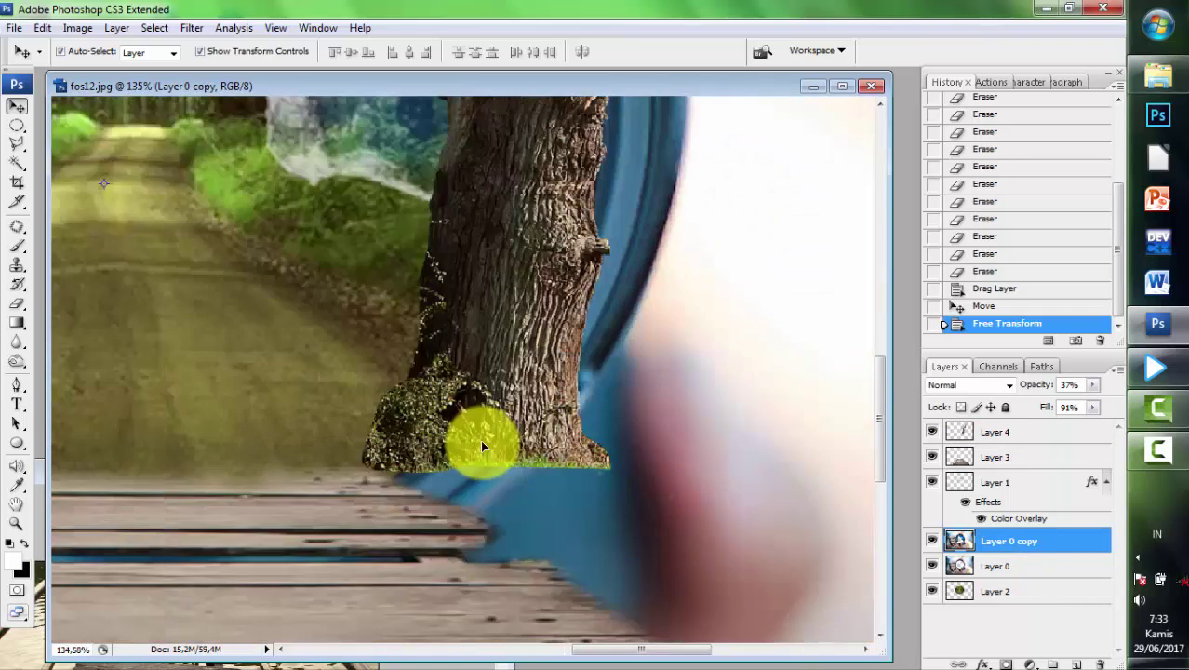
pyautogui.scroll(2, 480, 439)
pyautogui.click(503, 385)
pyautogui.scroll(2, 502, 390)
pyautogui.moveTo(504, 420); pyautogui.dragTo(493, 446)
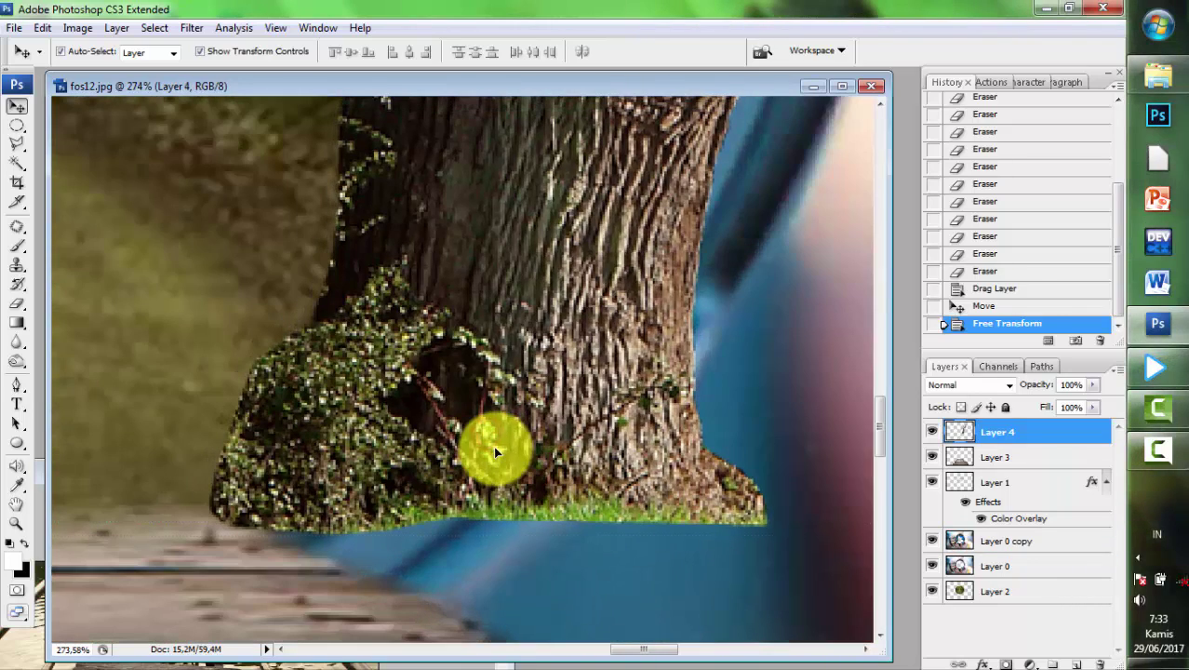
# - Erase the tree's lower-right trunk and grass, and set Layer 4 opacity to 30%
pyautogui.click(17, 303)
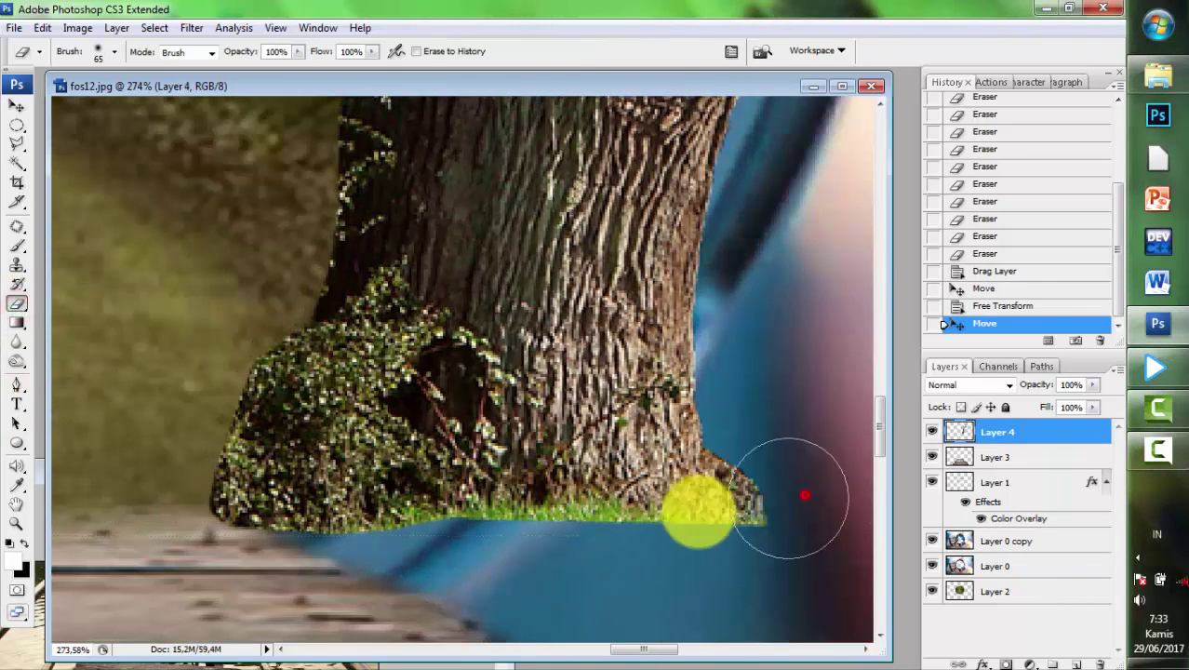
pyautogui.moveTo(804, 496)
pyautogui.mouseDown()
pyautogui.moveTo(666, 395)
pyautogui.moveTo(507, 526)
pyautogui.mouseUp()
pyautogui.moveTo(1070, 407); pyautogui.dragTo(1032, 412)
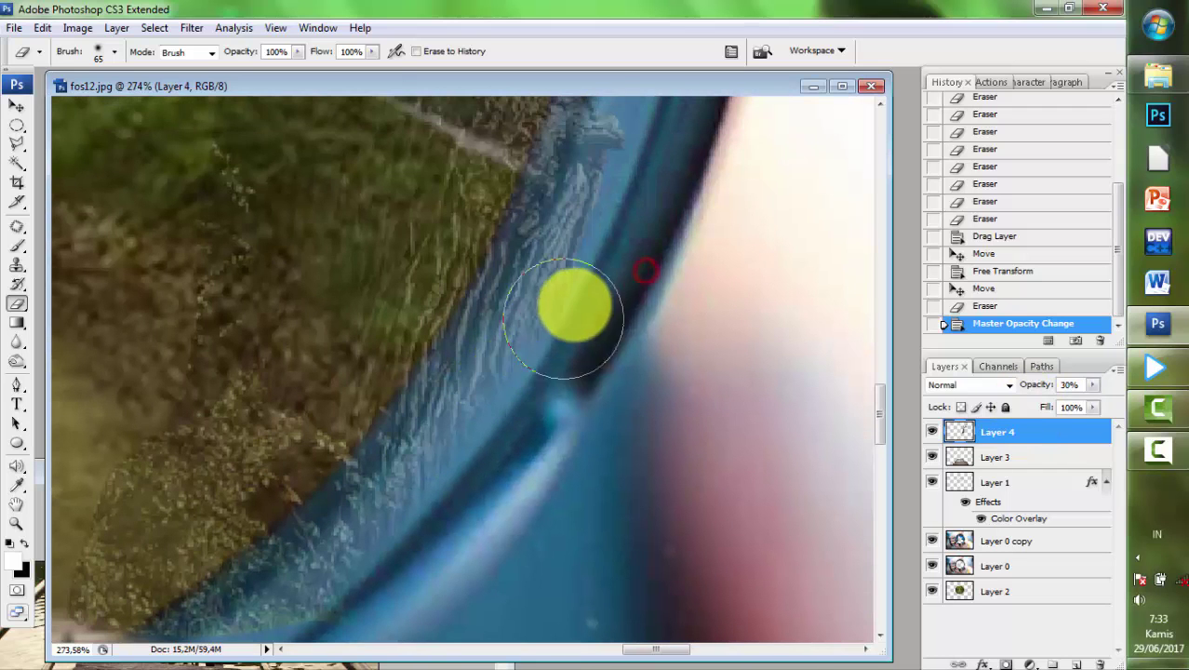
# - Erase the parts of the tree covering the lens rim, including near the planks
pyautogui.moveTo(589, 337)
pyautogui.mouseDown()
pyautogui.moveTo(641, 144)
pyautogui.moveTo(604, 305)
pyautogui.mouseUp()
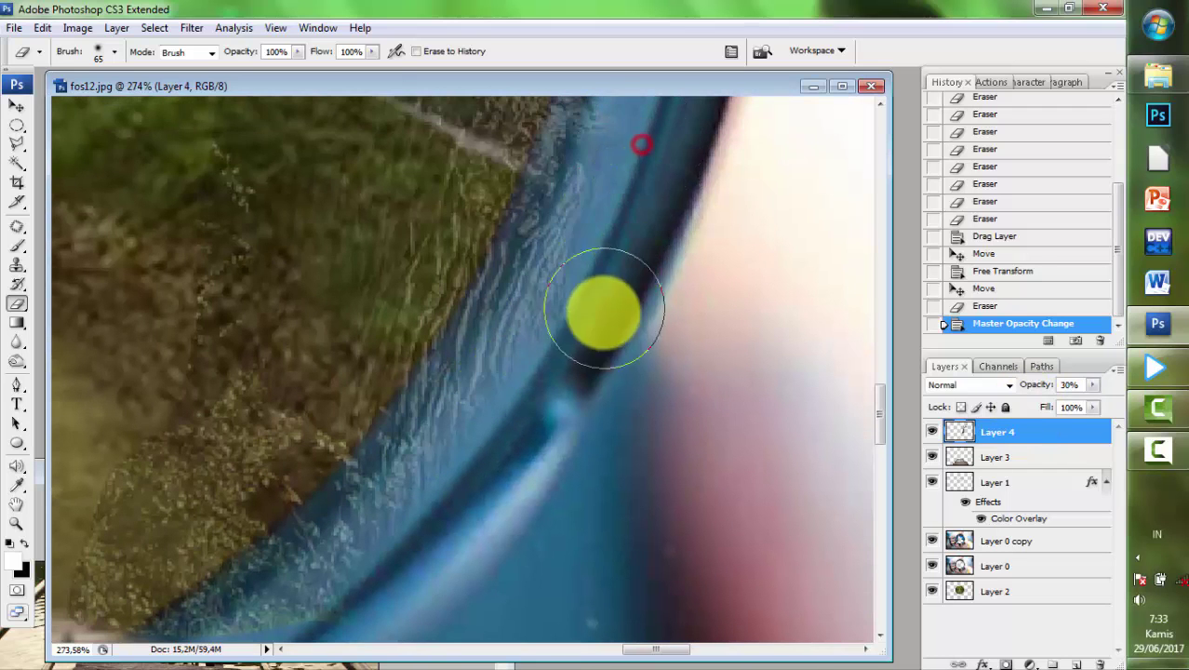
pyautogui.moveTo(629, 191); pyautogui.dragTo(602, 204)
pyautogui.moveTo(624, 149)
pyautogui.mouseDown()
pyautogui.moveTo(603, 253)
pyautogui.moveTo(503, 420)
pyautogui.moveTo(543, 326)
pyautogui.mouseUp()
pyautogui.moveTo(477, 402); pyautogui.dragTo(359, 465)
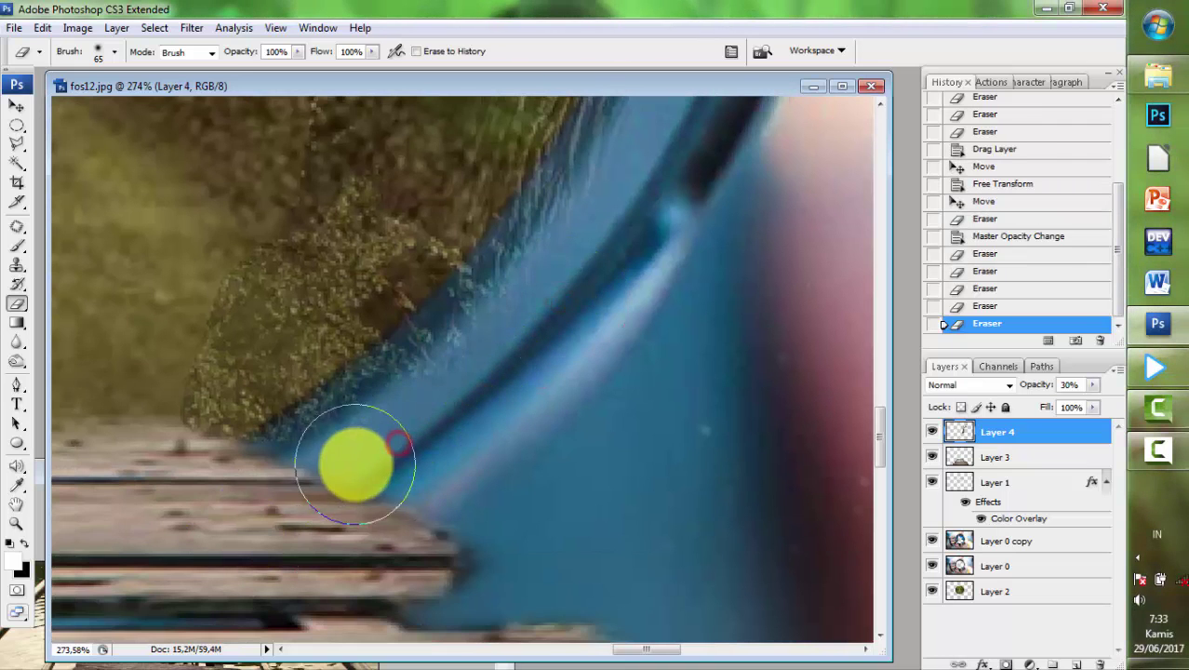
pyautogui.moveTo(16, 385); pyautogui.dragTo(110, 424)
# - Trace a Pen path along the lens rim, starting from its lower edge
pyautogui.click(240, 442)
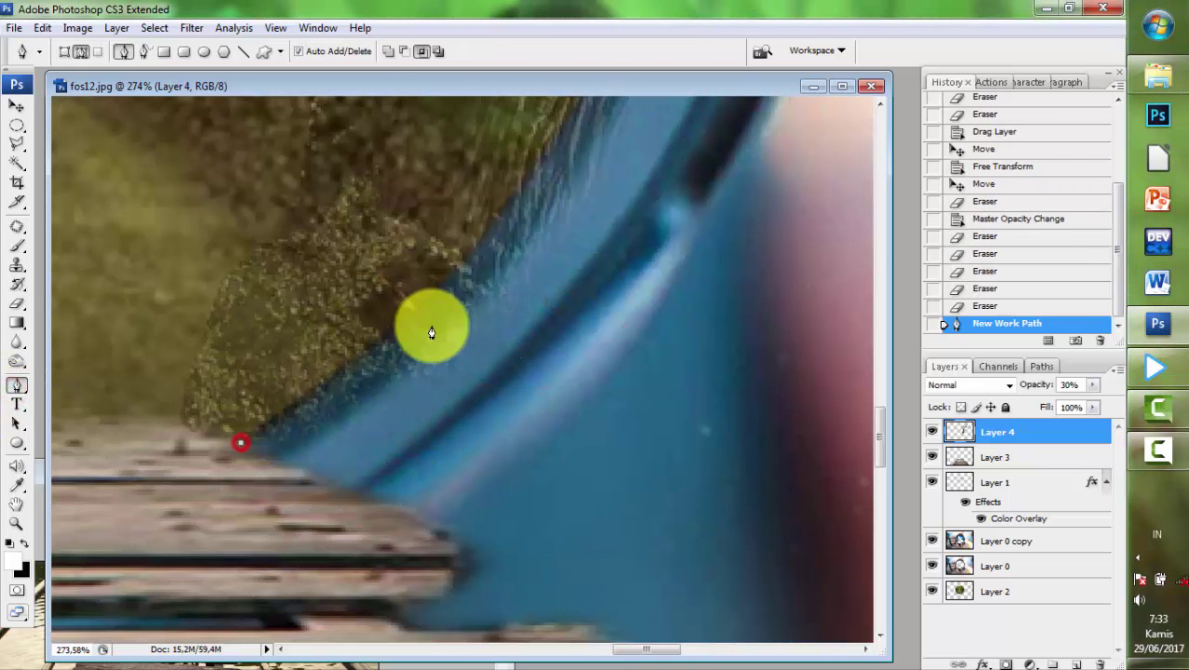
pyautogui.moveTo(477, 258)
pyautogui.mouseDown()
pyautogui.moveTo(509, 199)
pyautogui.moveTo(343, 456)
pyautogui.mouseUp()
pyautogui.moveTo(383, 347); pyautogui.dragTo(351, 406)
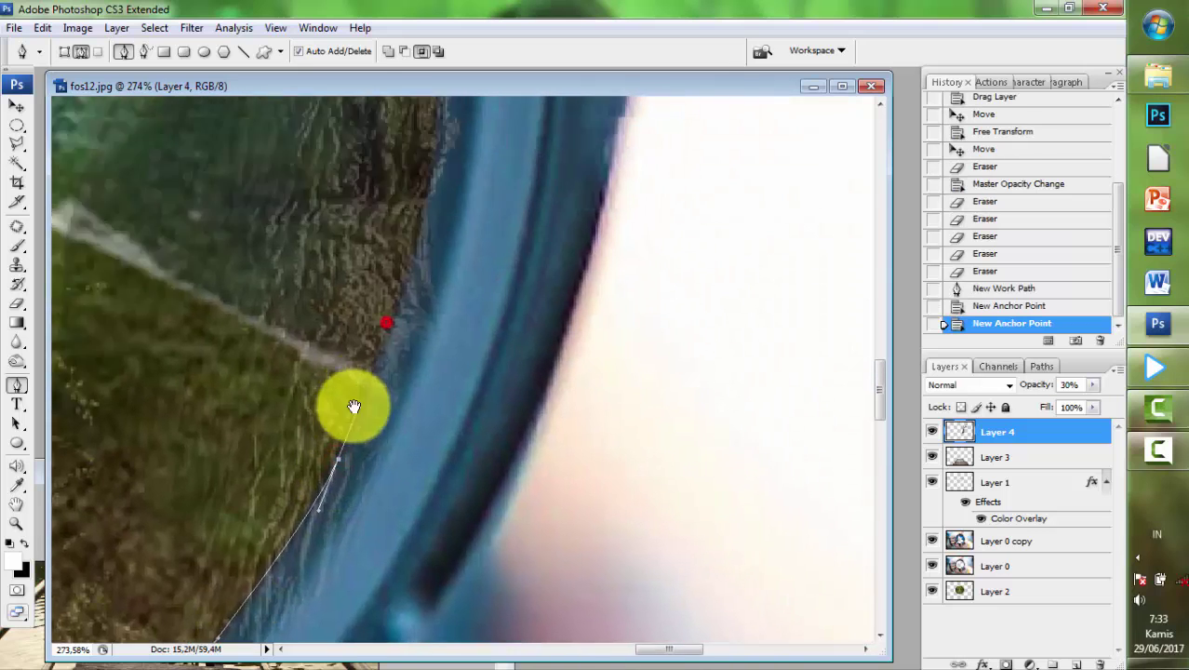
pyautogui.click(370, 339)
pyautogui.click(382, 296)
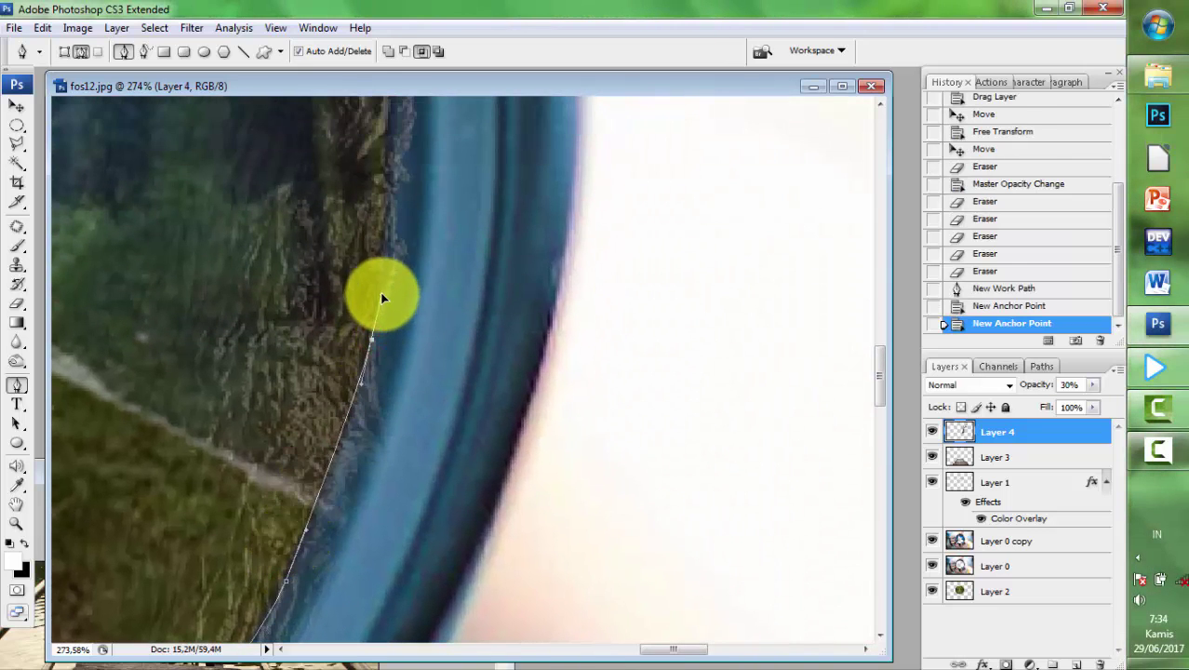
pyautogui.click(395, 139)
pyautogui.moveTo(396, 124); pyautogui.dragTo(349, 385)
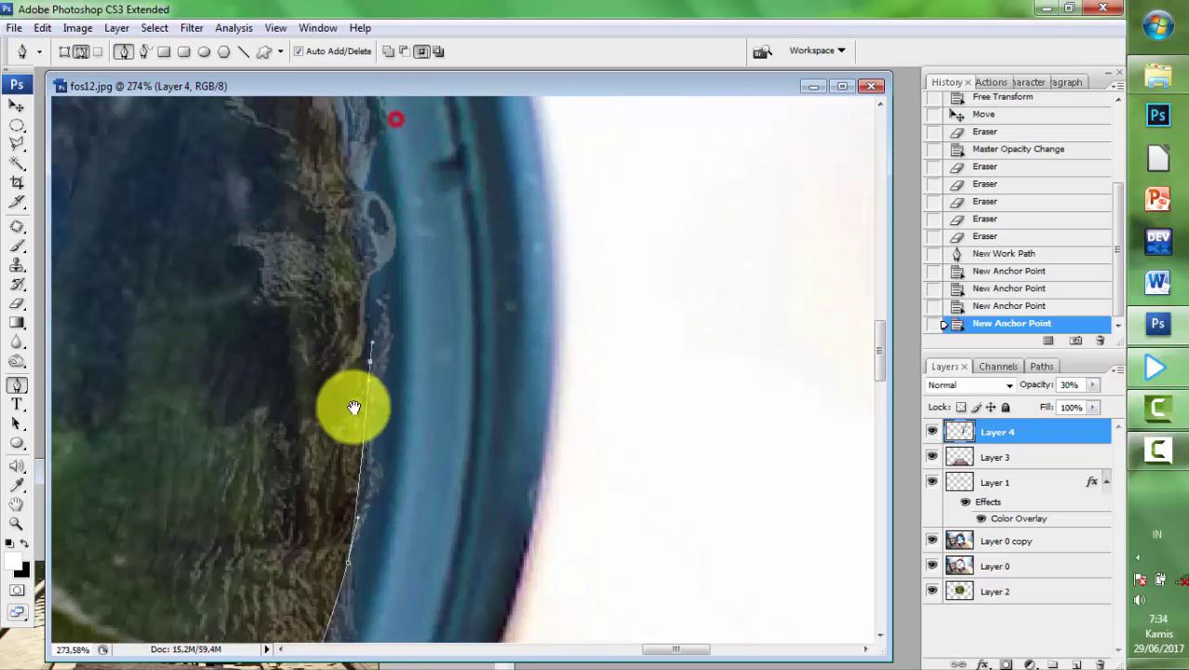
pyautogui.click(347, 358)
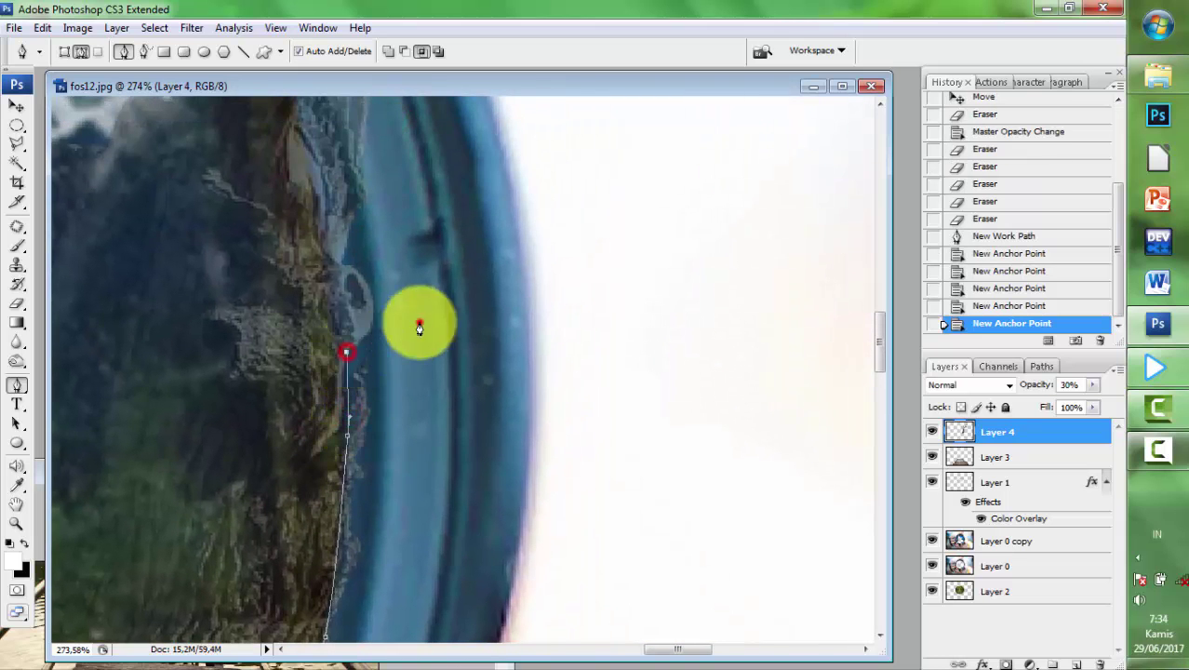
pyautogui.click(610, 384)
pyautogui.click(623, 503)
pyautogui.moveTo(682, 443); pyautogui.dragTo(688, 356)
# - Extend the path around the area outside the rim and close it at the start
pyautogui.click(706, 503)
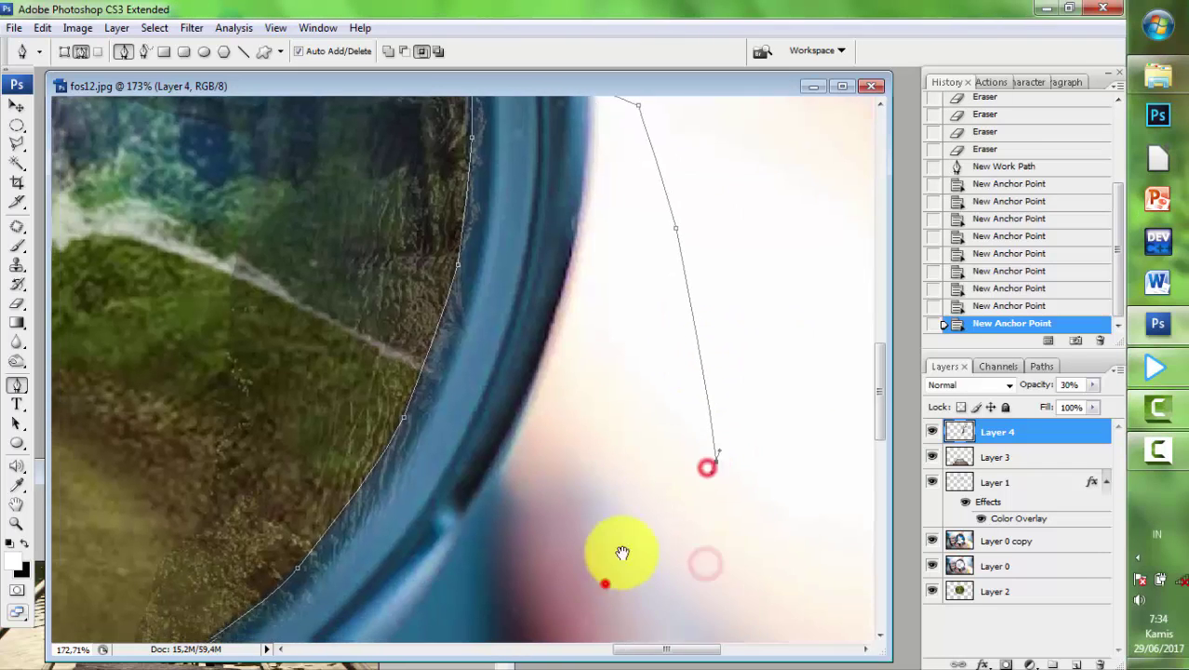
pyautogui.moveTo(609, 558); pyautogui.dragTo(702, 321)
pyautogui.click(601, 509)
pyautogui.click(336, 589)
pyautogui.click(87, 554)
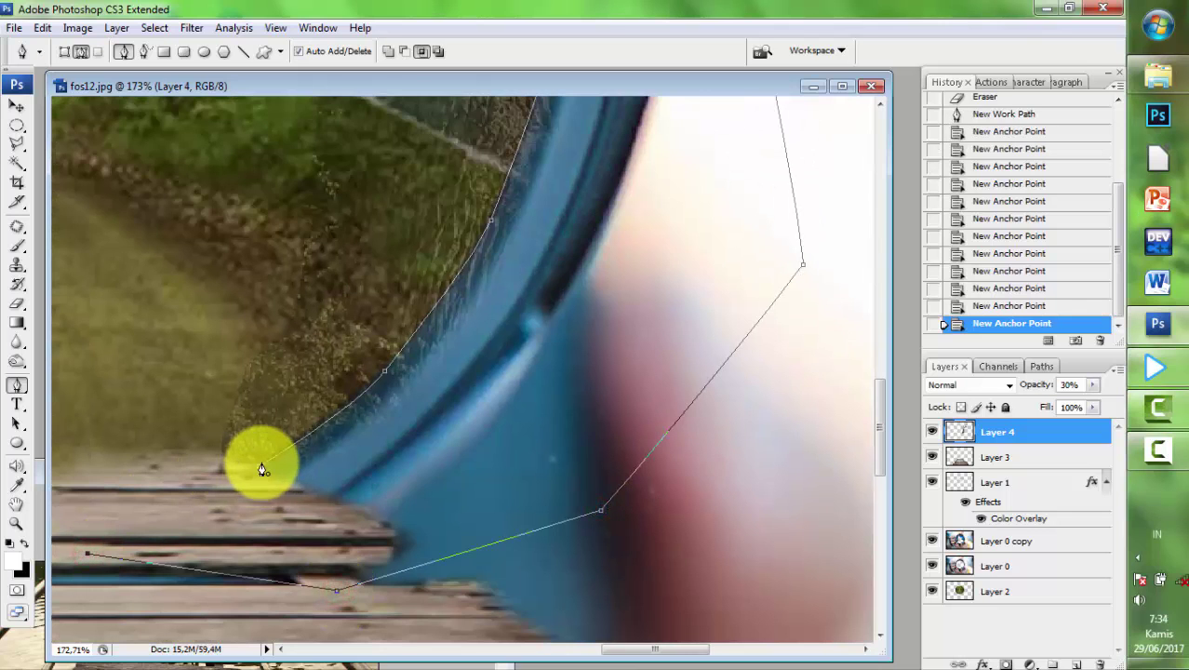
# - Turn the closed lens-rim path into a selection with Make Selection
pyautogui.rightClick(369, 505)
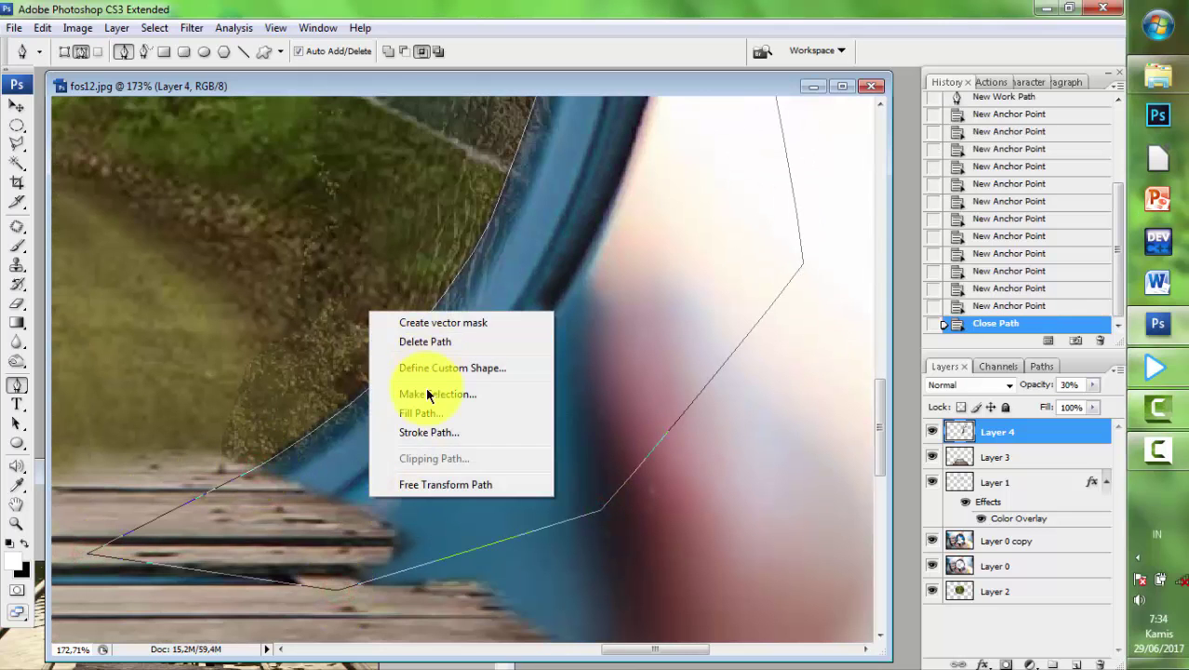
pyautogui.click(426, 395)
pyautogui.click(684, 186)
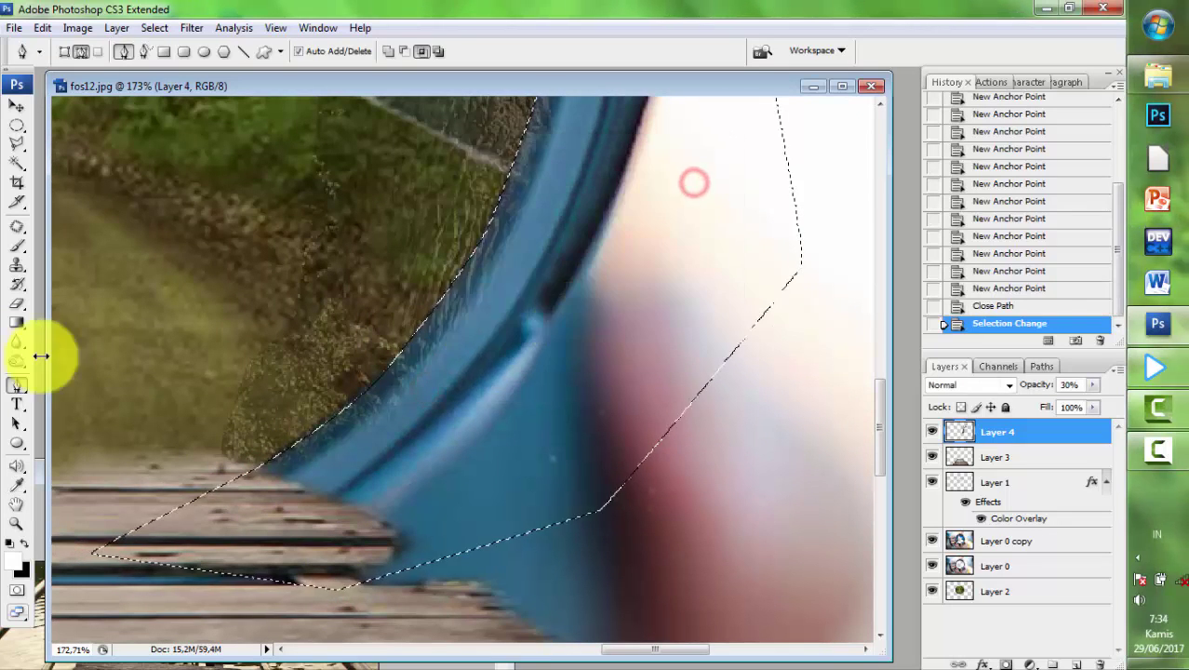
pyautogui.click(17, 302)
# - Erase the tree inside the selected rim area and restore Layer 4 to 100% opacity
pyautogui.click(366, 488)
pyautogui.click(454, 411)
pyautogui.click(608, 423)
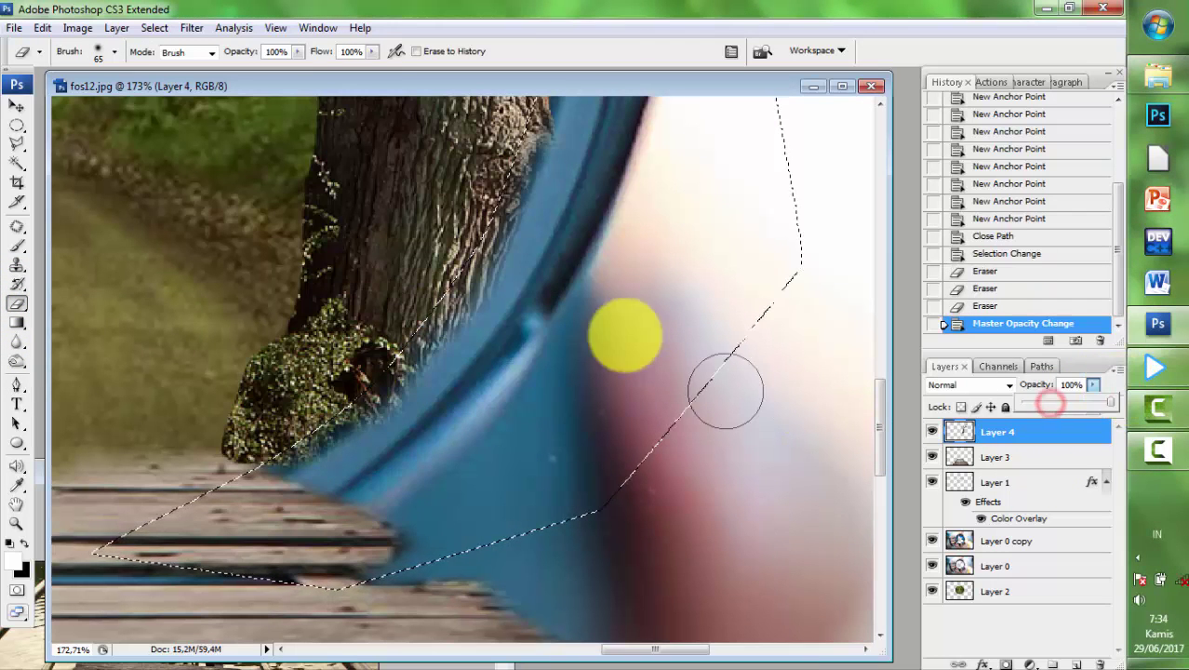
pyautogui.click(479, 277)
# - Erase the tree where it overlaps the lens rim within the selection
pyautogui.click(433, 388)
pyautogui.click(332, 464)
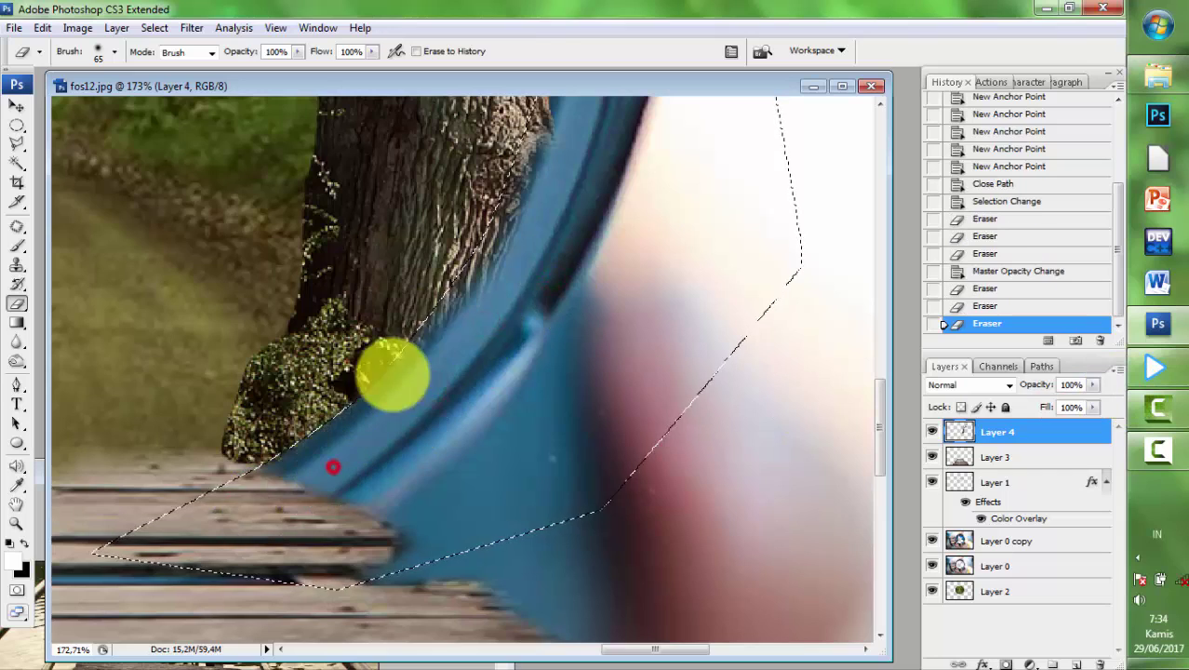
pyautogui.click(470, 298)
pyautogui.click(305, 486)
pyautogui.click(412, 239)
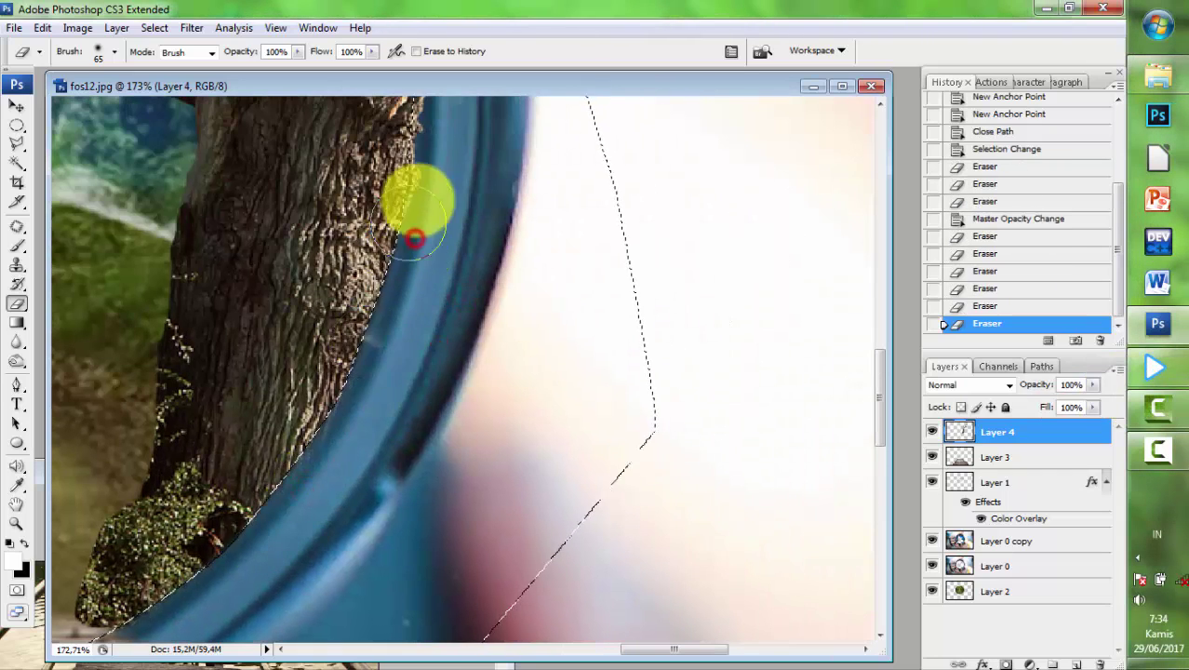
pyautogui.click(411, 165)
# - Clean up the remaining trunk edges and tree bits over the rim
pyautogui.moveTo(374, 320); pyautogui.dragTo(334, 422)
pyautogui.click(379, 292)
pyautogui.click(373, 164)
pyautogui.click(324, 513)
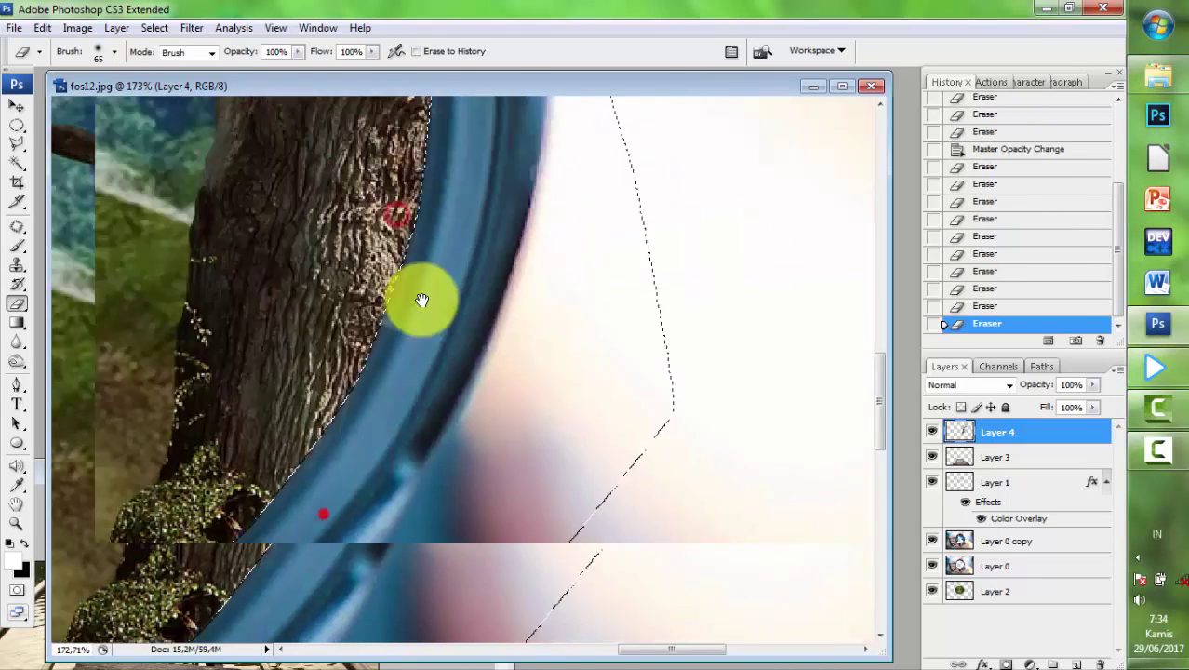
pyautogui.scroll(-3, 419, 300)
pyautogui.click(430, 252)
pyautogui.moveTo(398, 384); pyautogui.dragTo(398, 261)
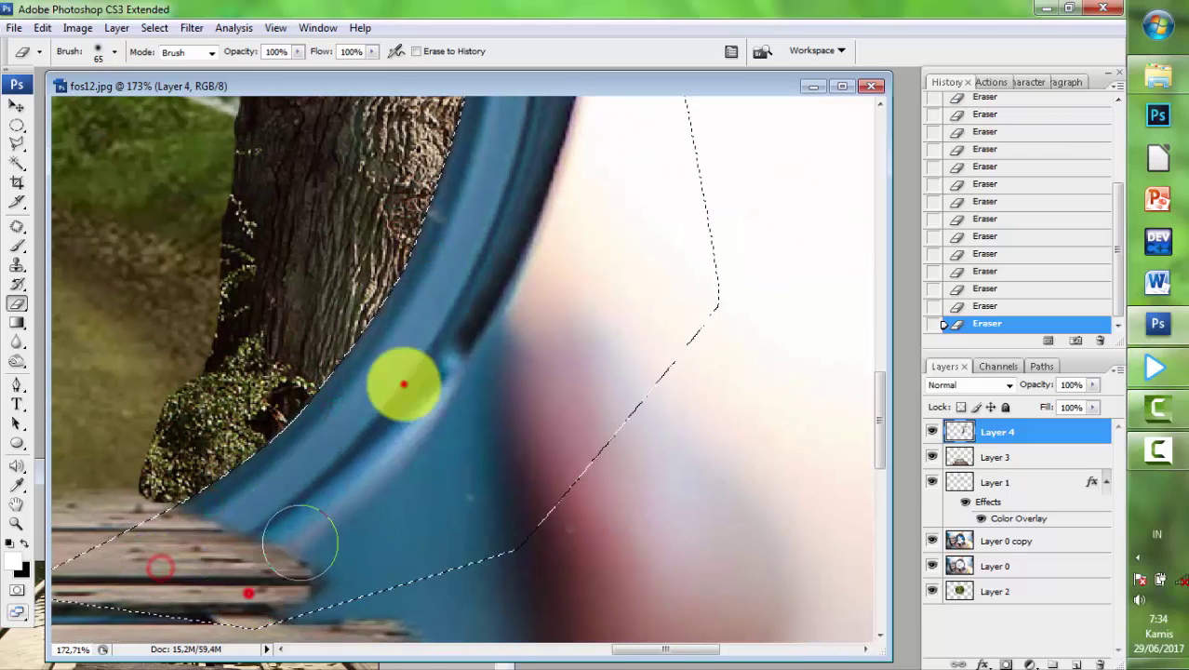
# - Clear the selection and zoom around to inspect the trimmed tree
pyautogui.click(17, 125)
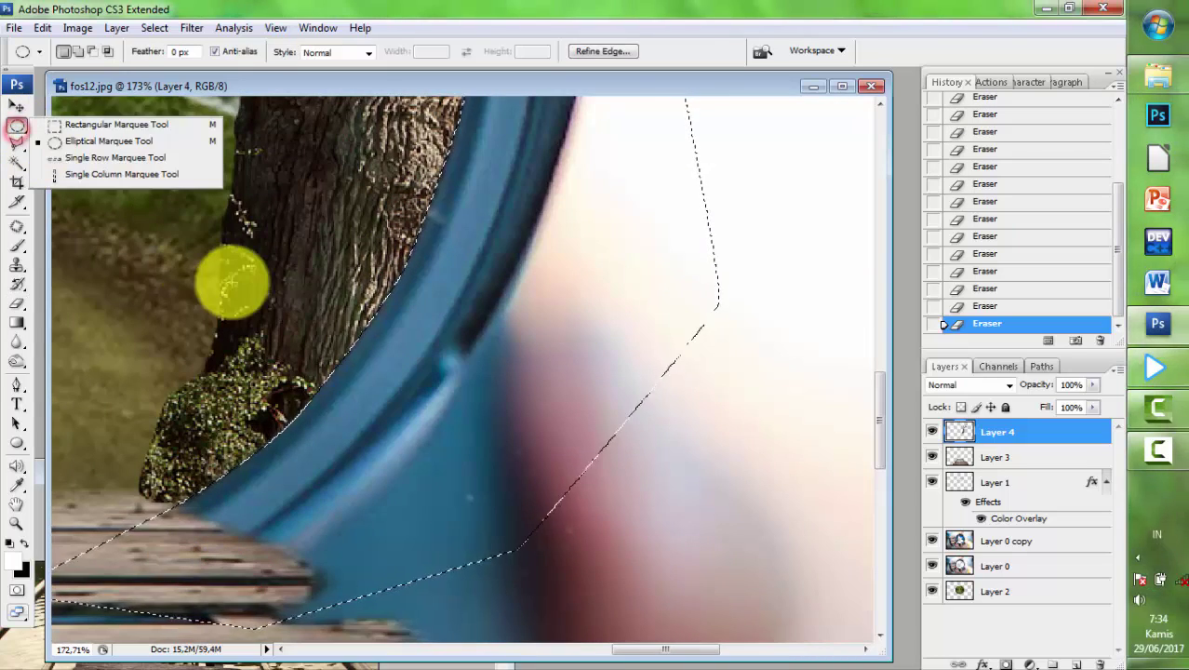
pyautogui.click(305, 293)
pyautogui.scroll(-3, 392, 292)
pyautogui.scroll(-2, 500, 305)
pyautogui.scroll(-2, 499, 304)
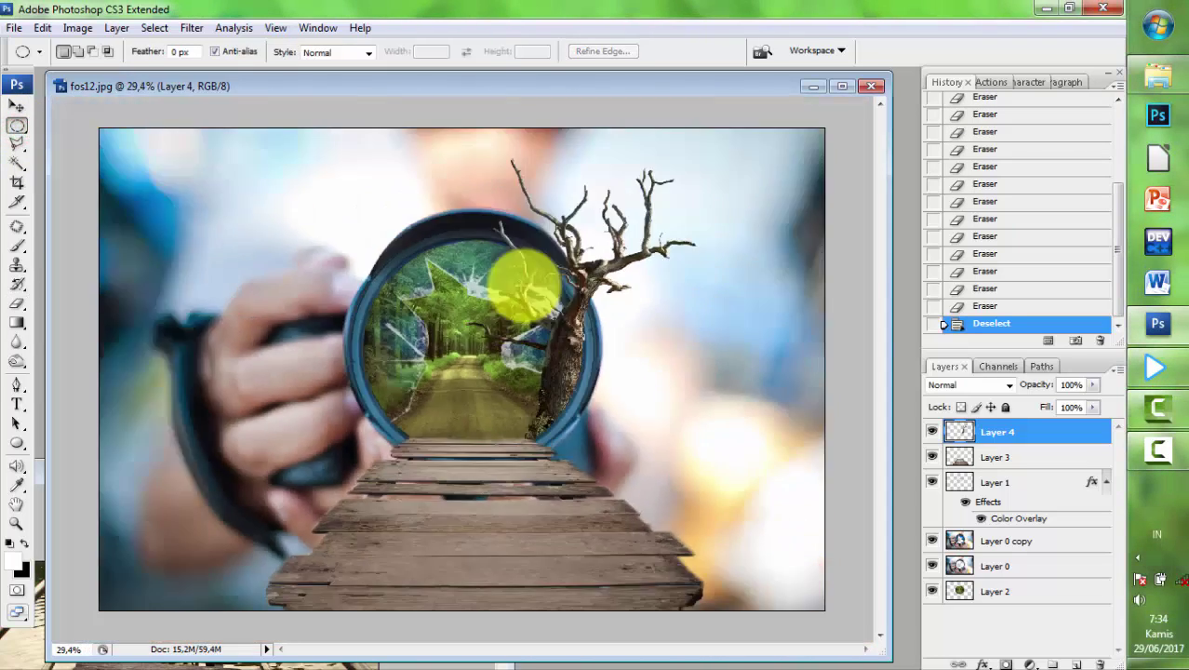
pyautogui.scroll(-1, 589, 328)
pyautogui.scroll(2, 589, 352)
pyautogui.scroll(2, 591, 309)
pyautogui.scroll(1, 589, 310)
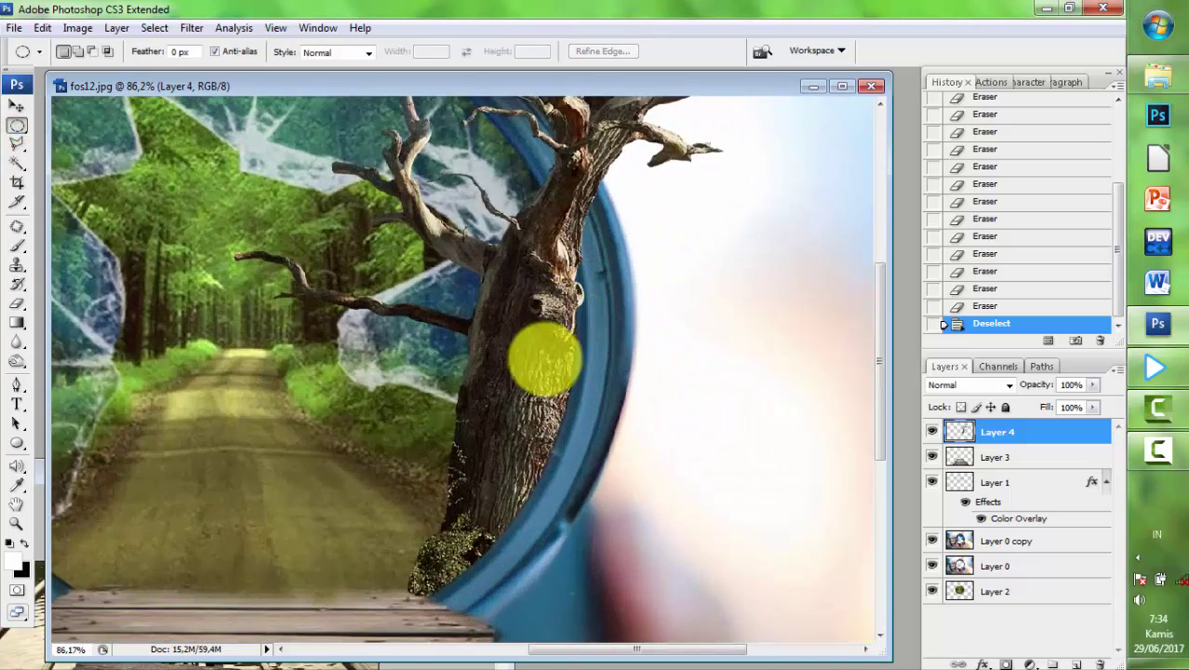
pyautogui.scroll(1, 545, 359)
pyautogui.scroll(1, 513, 424)
pyautogui.scroll(2, 412, 485)
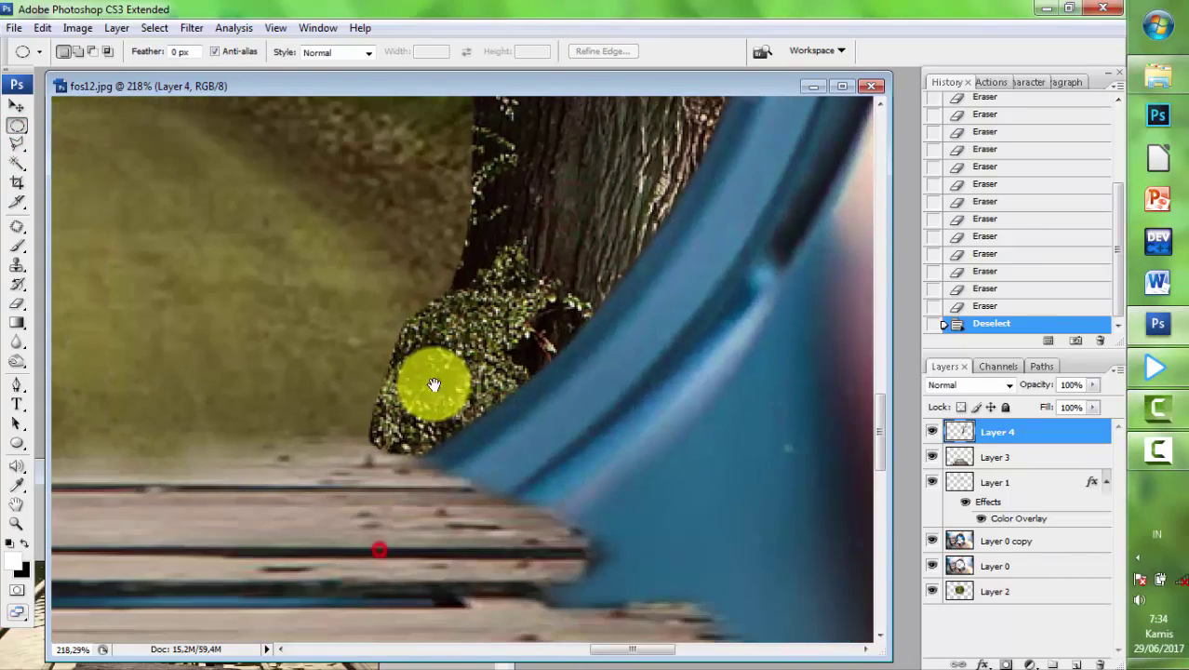
# - Erase the bush's left edge and the edge above the planks
pyautogui.click(16, 105)
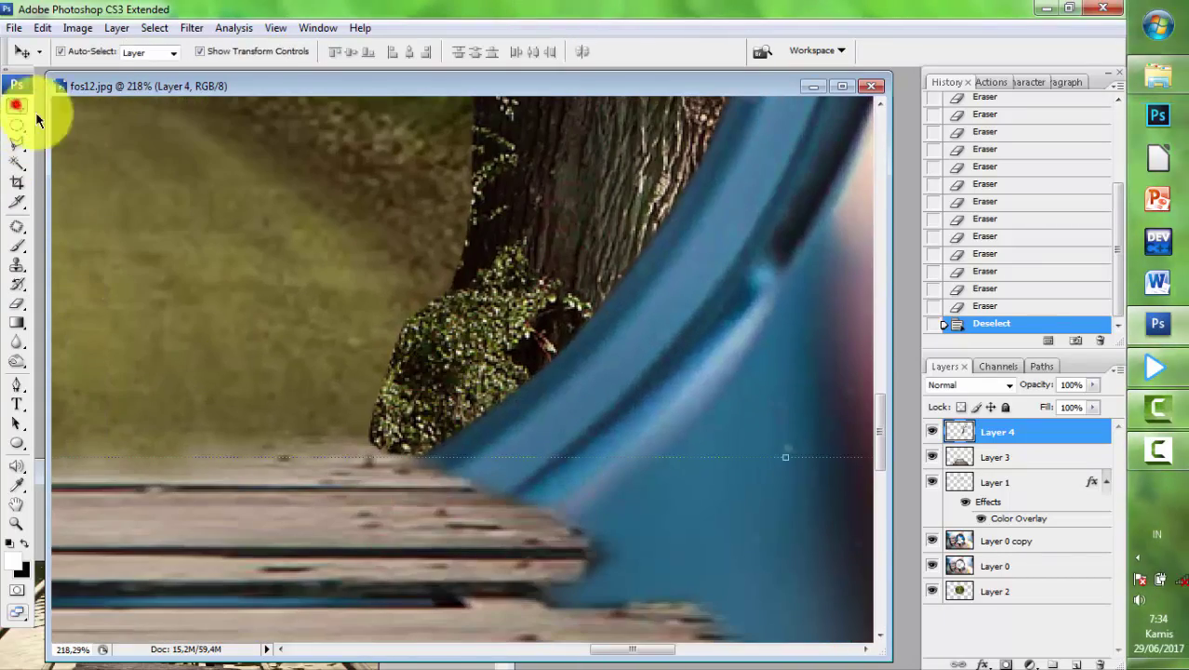
pyautogui.click(17, 303)
pyautogui.moveTo(324, 479); pyautogui.dragTo(405, 486)
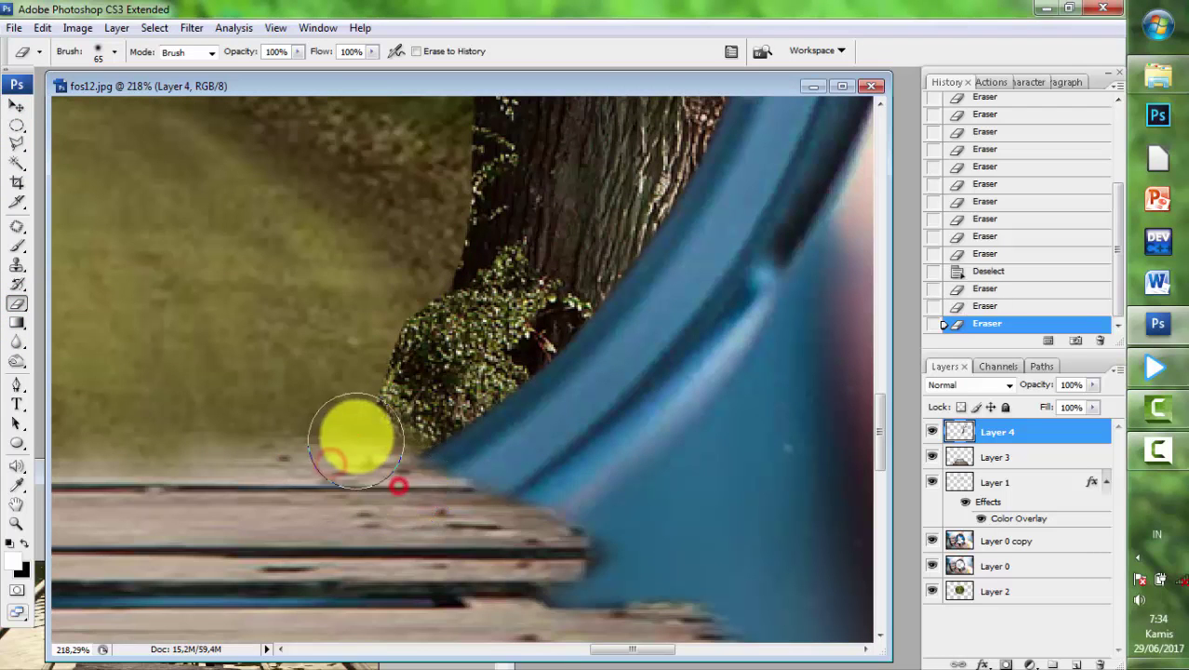
pyautogui.moveTo(356, 435)
pyautogui.mouseDown()
pyautogui.moveTo(372, 323)
pyautogui.moveTo(398, 265)
pyautogui.moveTo(355, 371)
pyautogui.moveTo(262, 455)
pyautogui.moveTo(398, 469)
pyautogui.moveTo(324, 509)
pyautogui.mouseUp()
# - Revert History to the Deselect state, undoing the later bush erasing
pyautogui.scroll(-2, 605, 494)
pyautogui.scroll(-2, 604, 500)
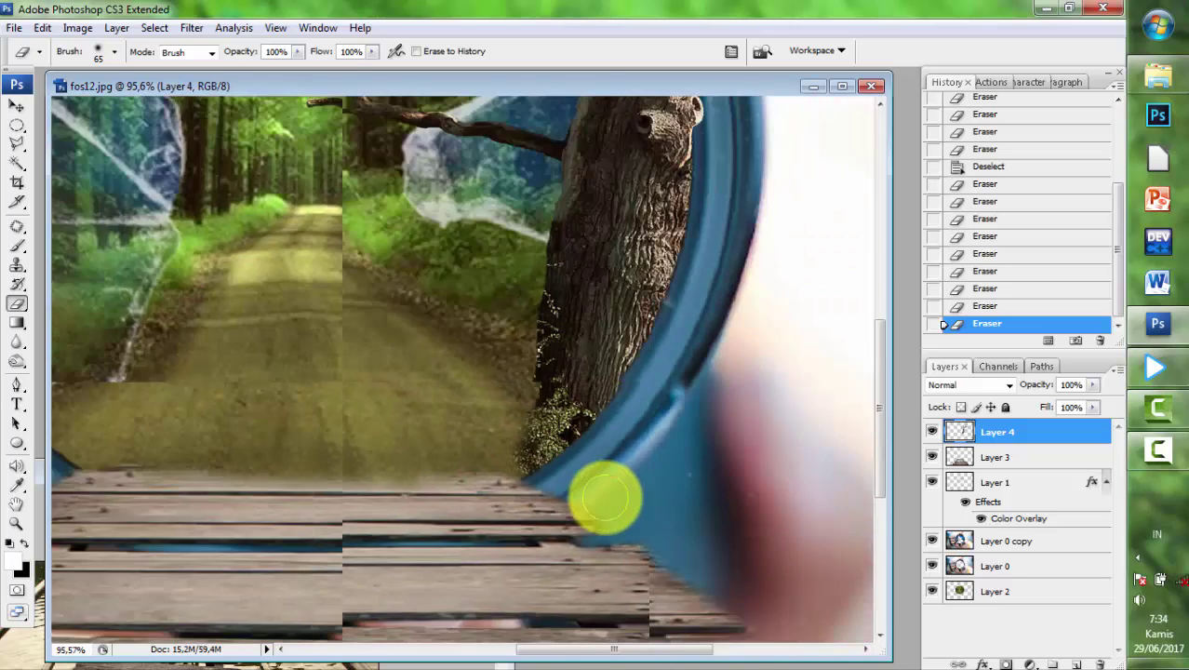
pyautogui.scroll(-2, 619, 496)
pyautogui.scroll(-1, 635, 493)
pyautogui.scroll(-2, 635, 493)
pyautogui.scroll(-2, 636, 498)
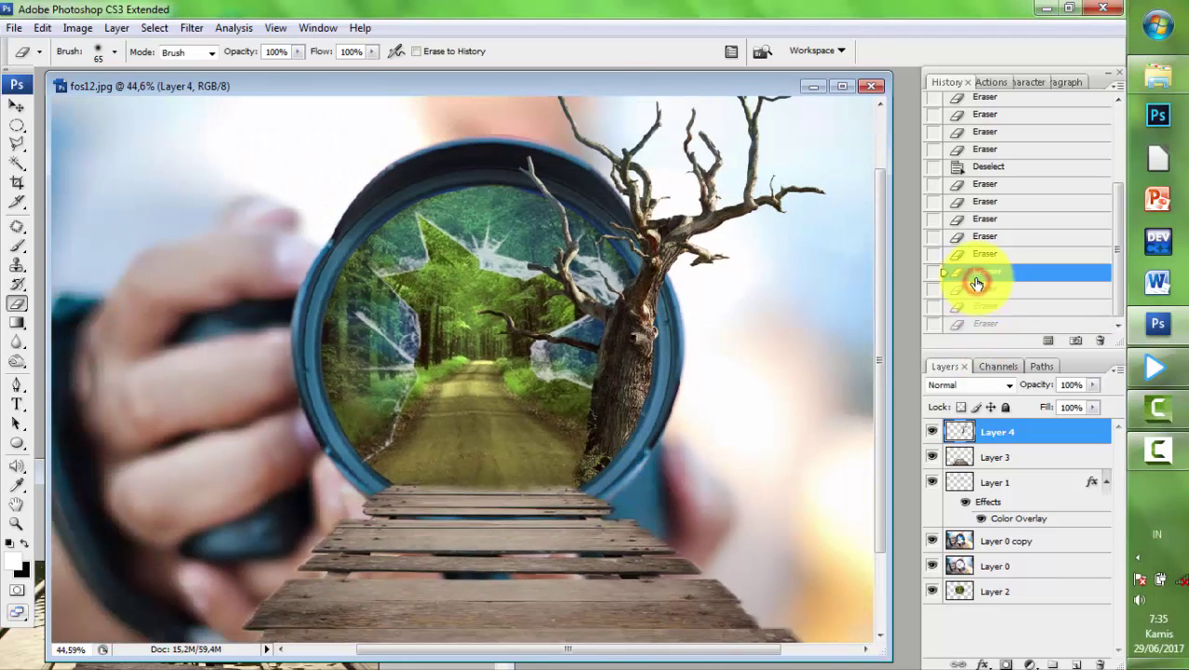
pyautogui.click(976, 169)
# - Choose the 134 px grass brush preset for the Eraser
pyautogui.scroll(3, 605, 513)
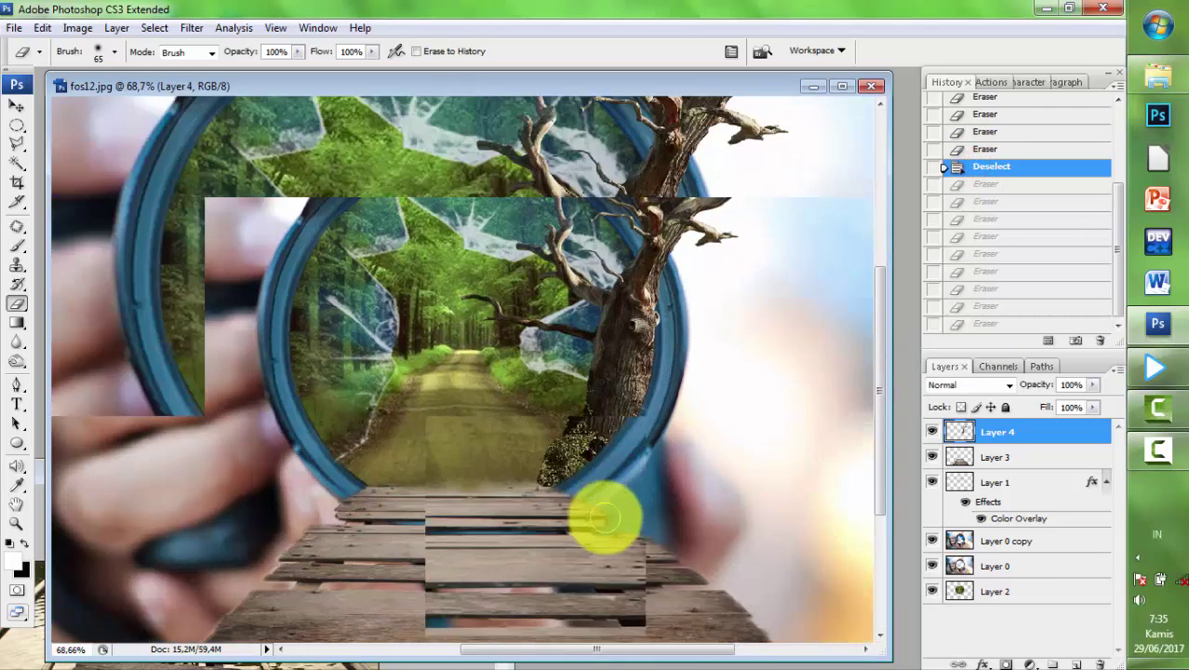
pyautogui.scroll(4, 518, 479)
pyautogui.scroll(1, 455, 437)
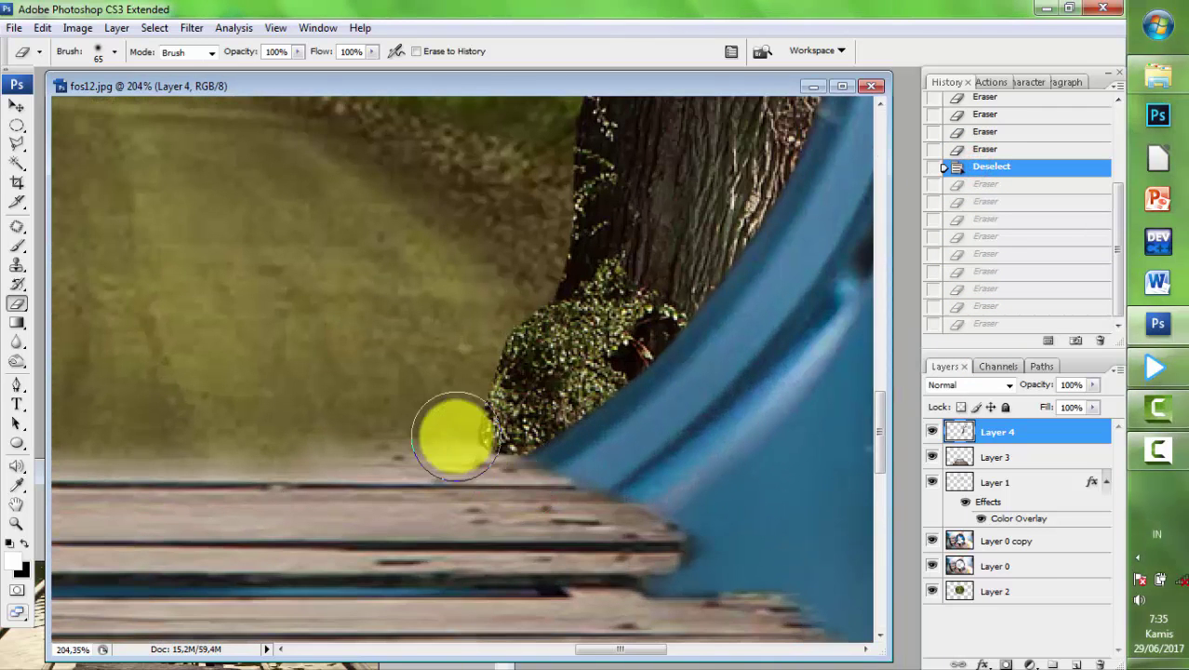
pyautogui.click(115, 51)
pyautogui.scroll(-3, 158, 233)
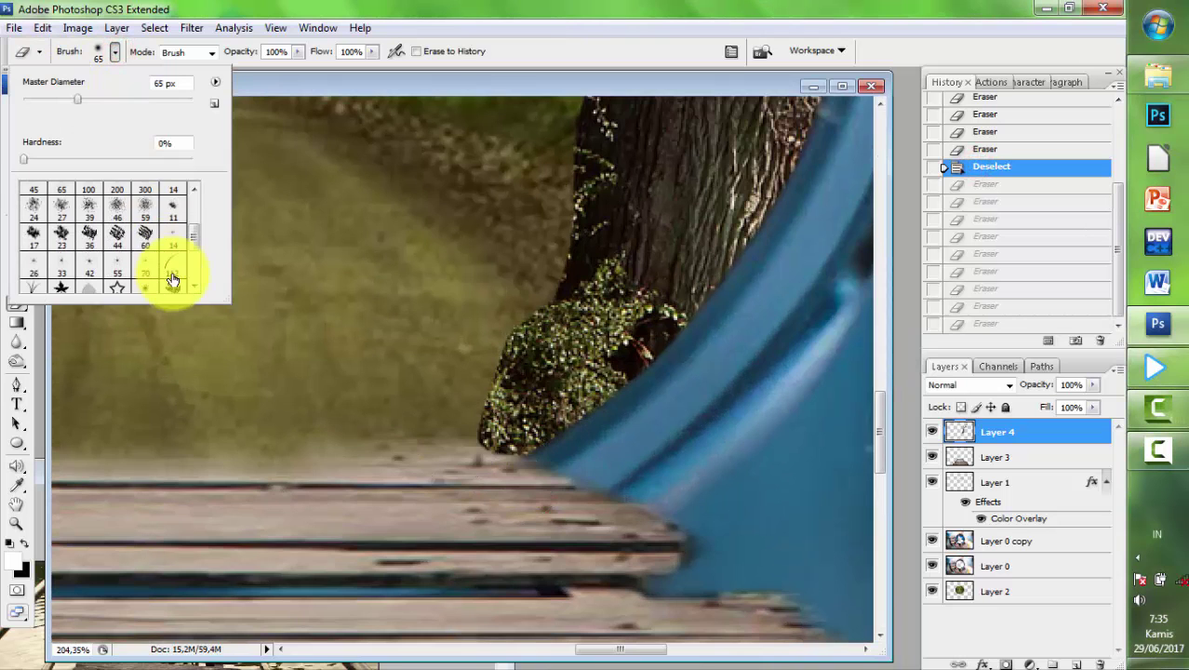
pyautogui.click(34, 271)
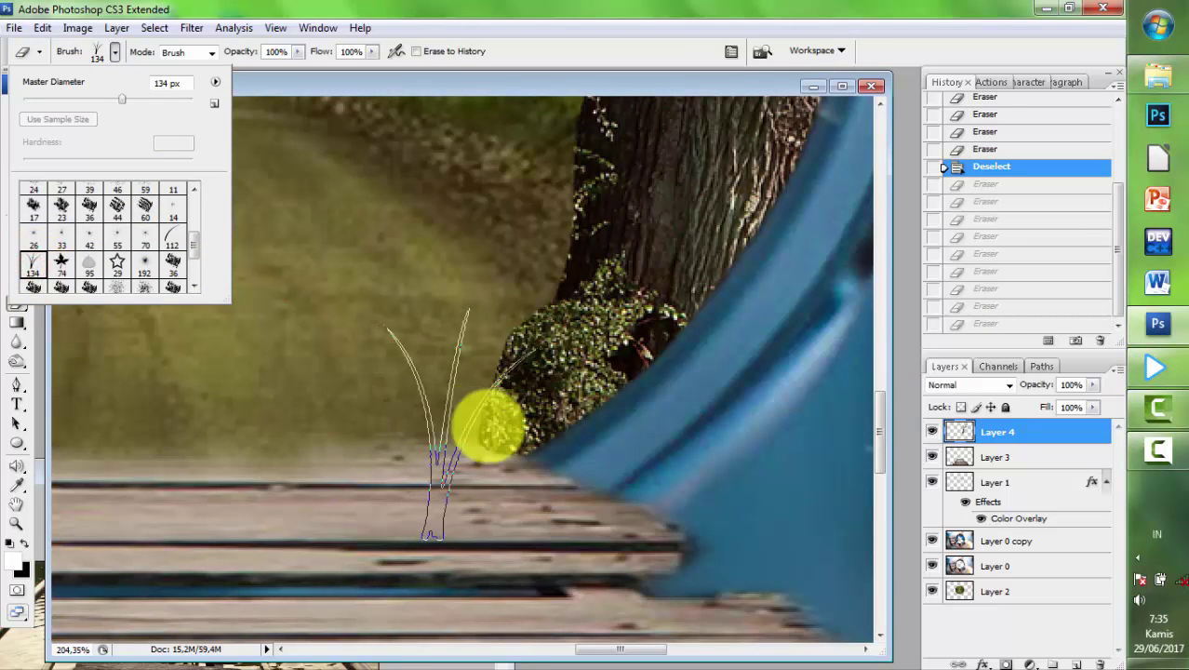
# - Erase grass-blade notches along the bush base just above the wooden boards
pyautogui.click(488, 428)
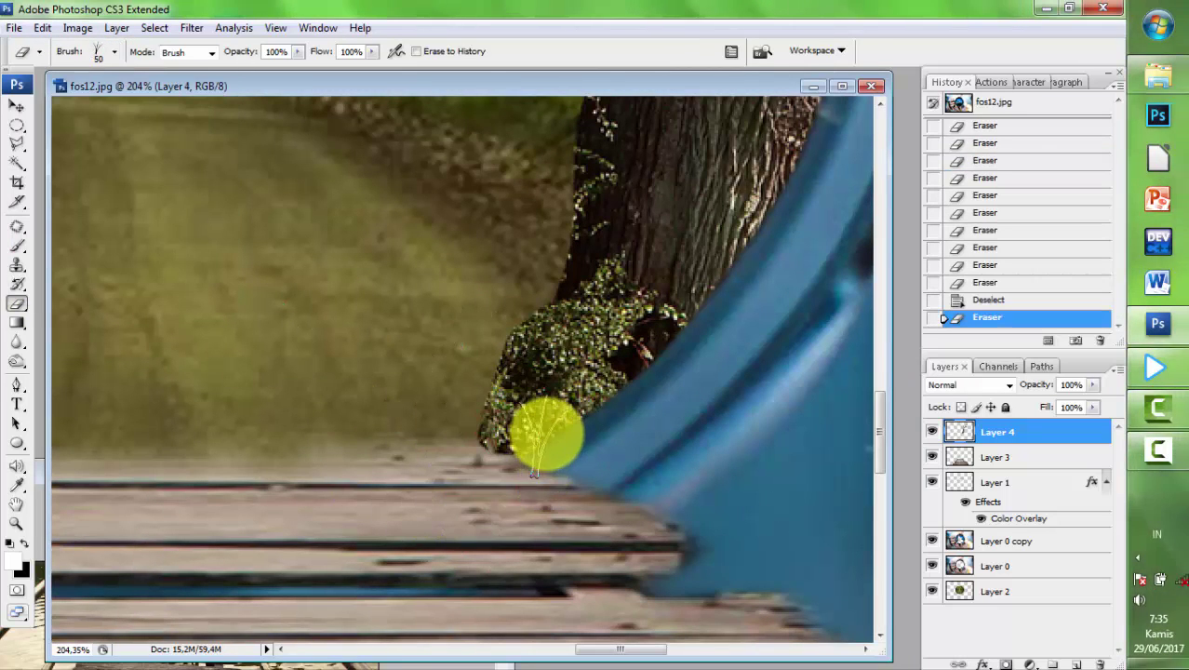
pyautogui.click(471, 458)
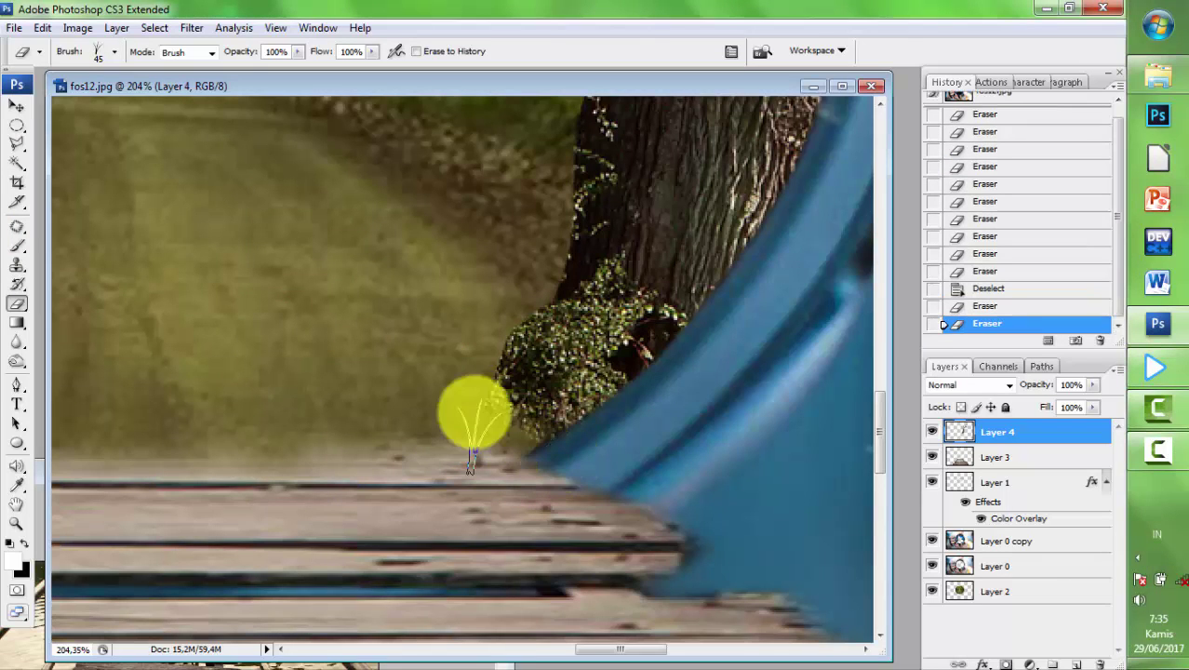
pyautogui.moveTo(494, 395); pyautogui.dragTo(509, 311)
pyautogui.click(490, 287)
pyautogui.click(510, 337)
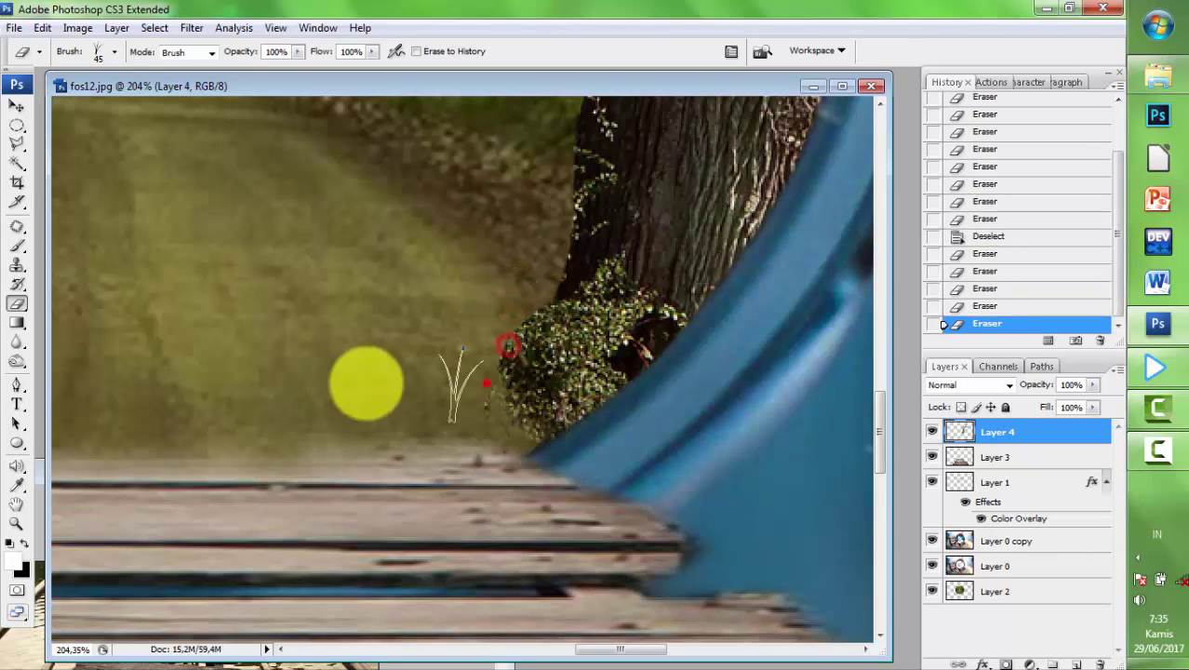
pyautogui.click(487, 382)
# - Zoom out to review the grass-edged bush base
pyautogui.scroll(-1, 651, 348)
pyautogui.scroll(-2, 650, 351)
pyautogui.scroll(-2, 743, 367)
pyautogui.scroll(-2, 742, 367)
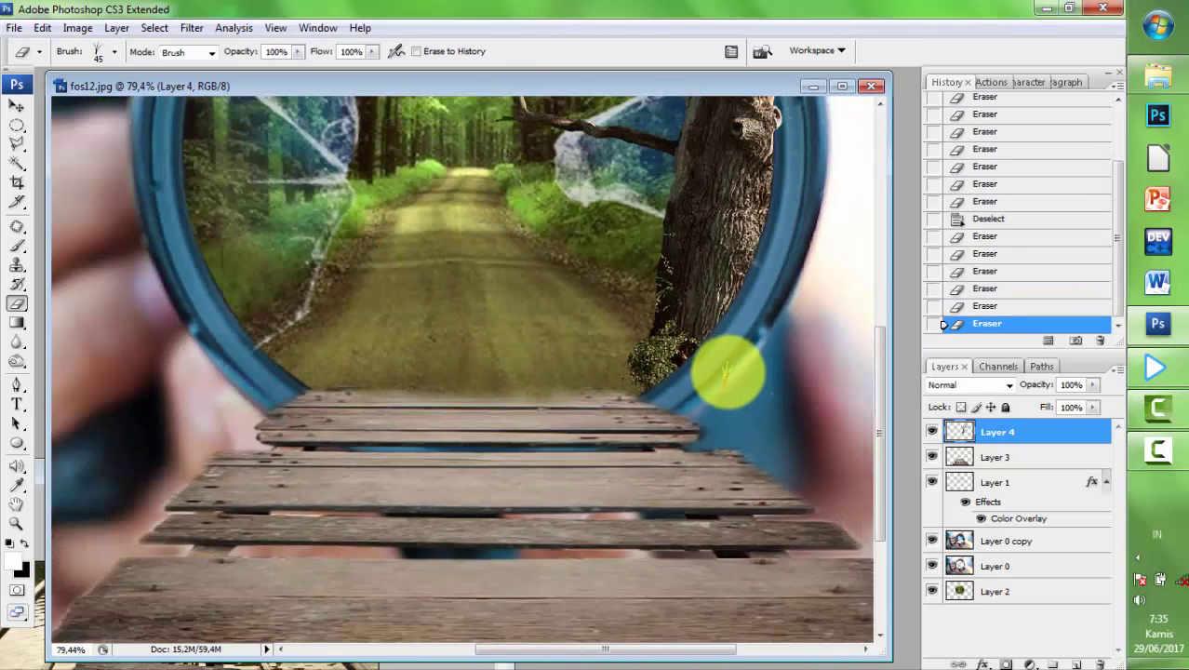
pyautogui.scroll(-2, 722, 376)
pyautogui.scroll(-2, 720, 382)
pyautogui.scroll(-1, 718, 389)
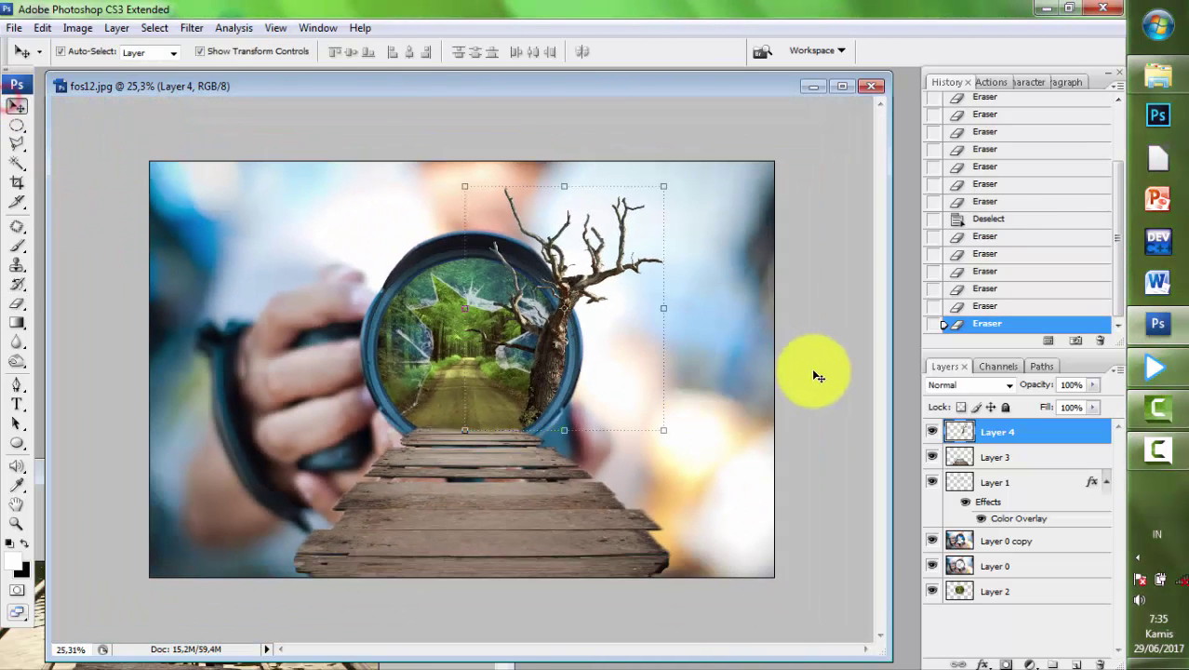
pyautogui.scroll(2, 518, 363)
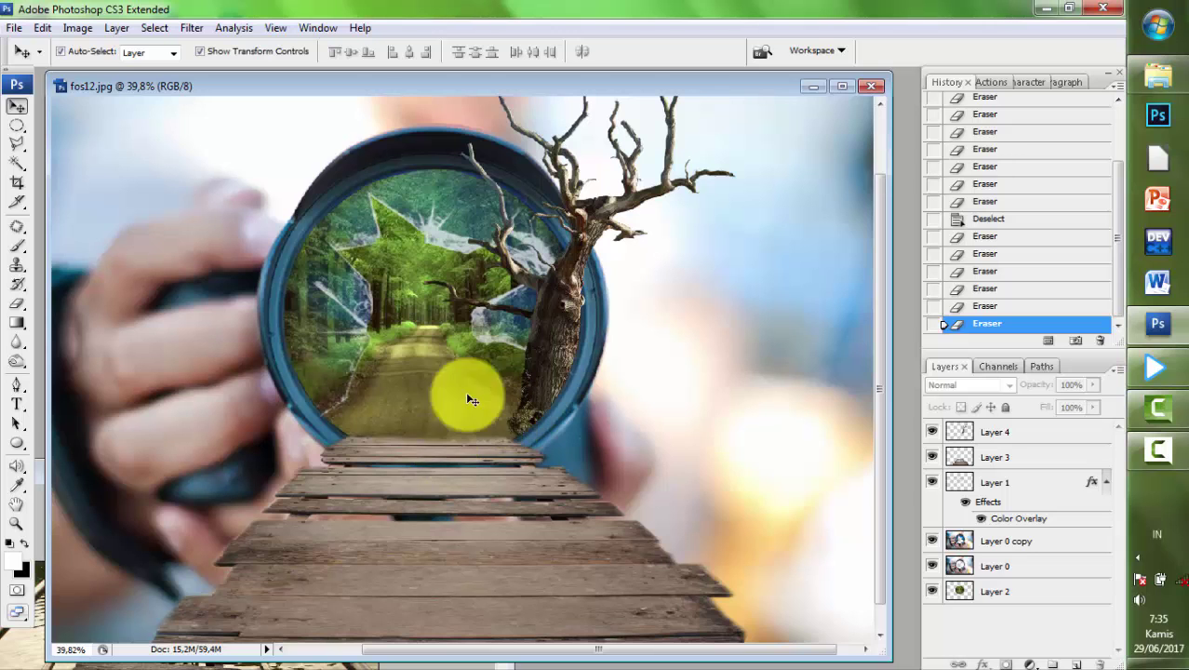
pyautogui.scroll(1, 409, 332)
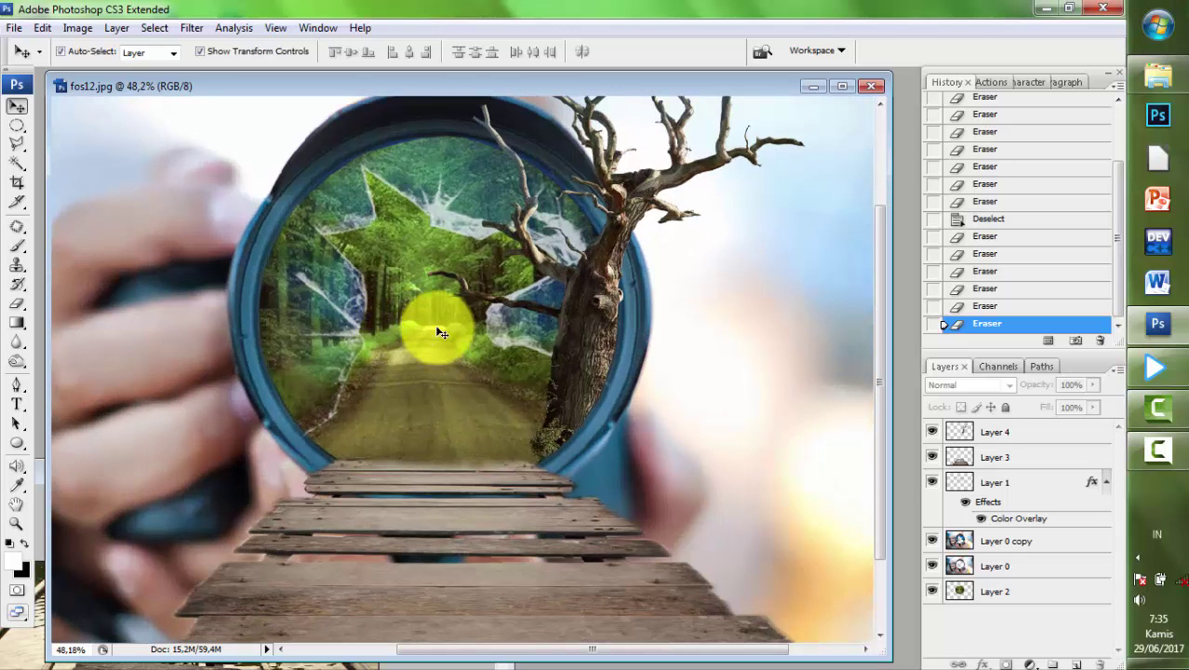
pyautogui.scroll(-1, 465, 332)
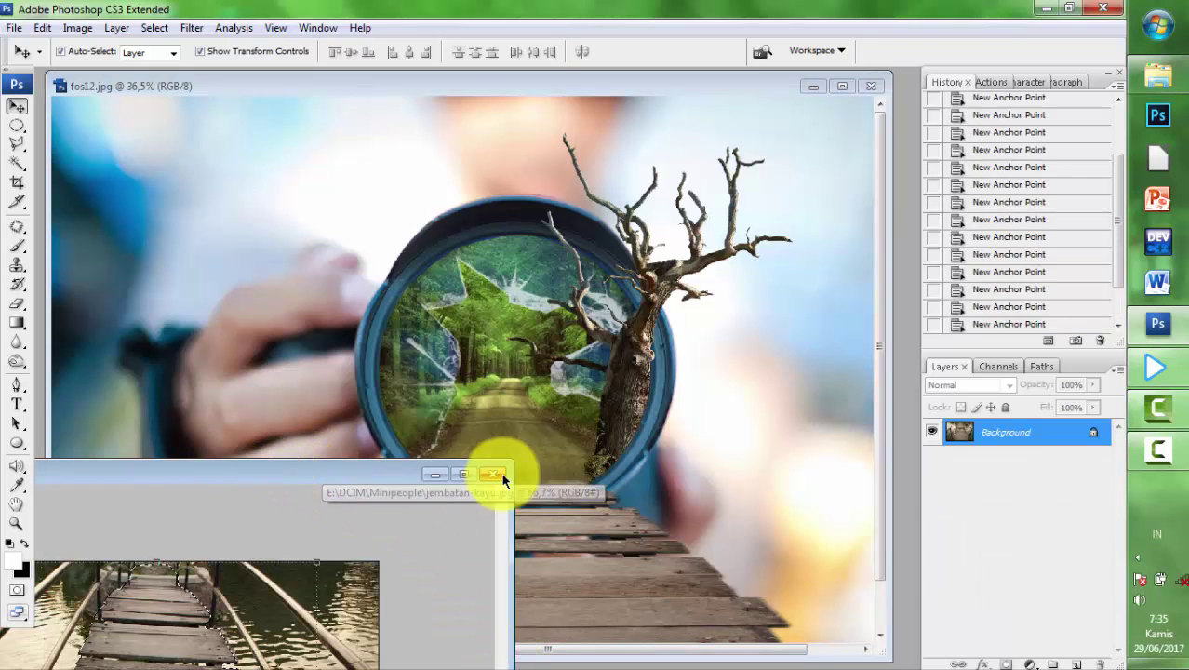
# - Close jembatan-kayu.jpg, 450651_orig.jpg and broken-glass.png without saving
pyautogui.click(496, 475)
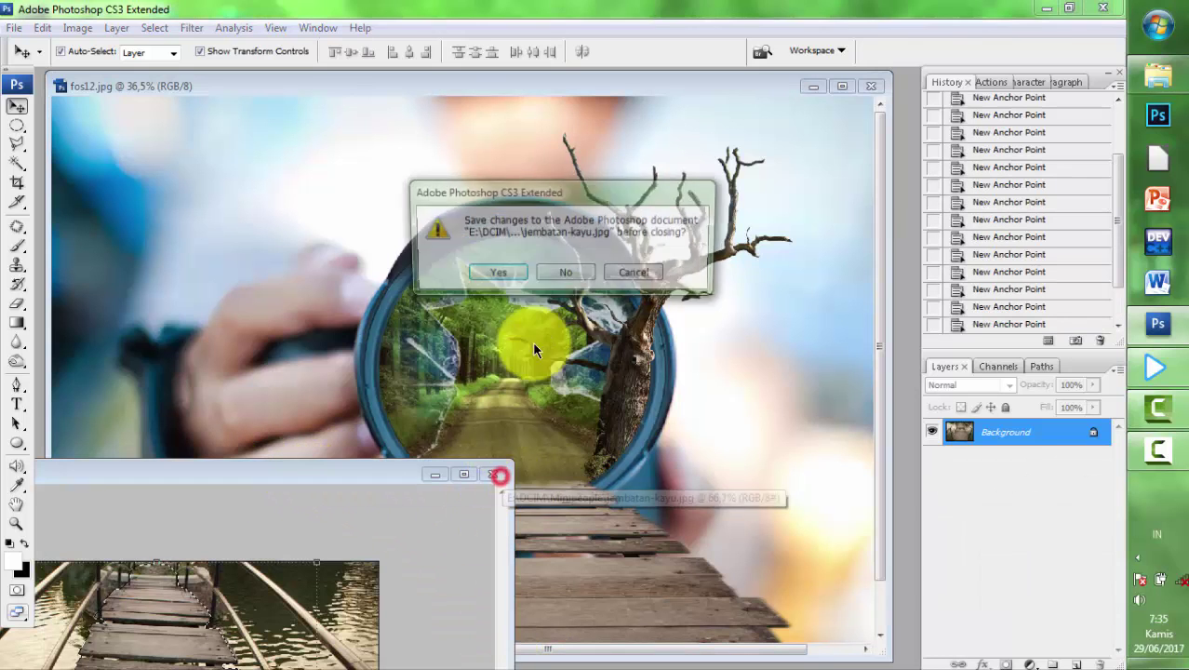
pyautogui.click(565, 276)
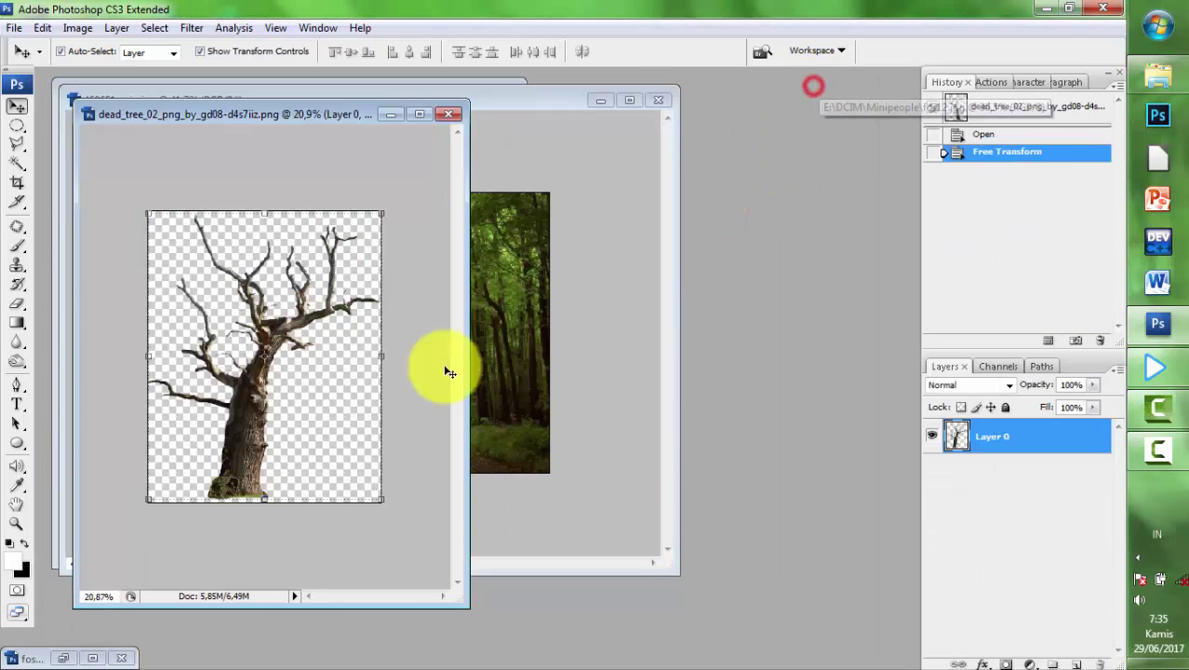
pyautogui.click(663, 106)
pyautogui.click(574, 272)
pyautogui.click(485, 132)
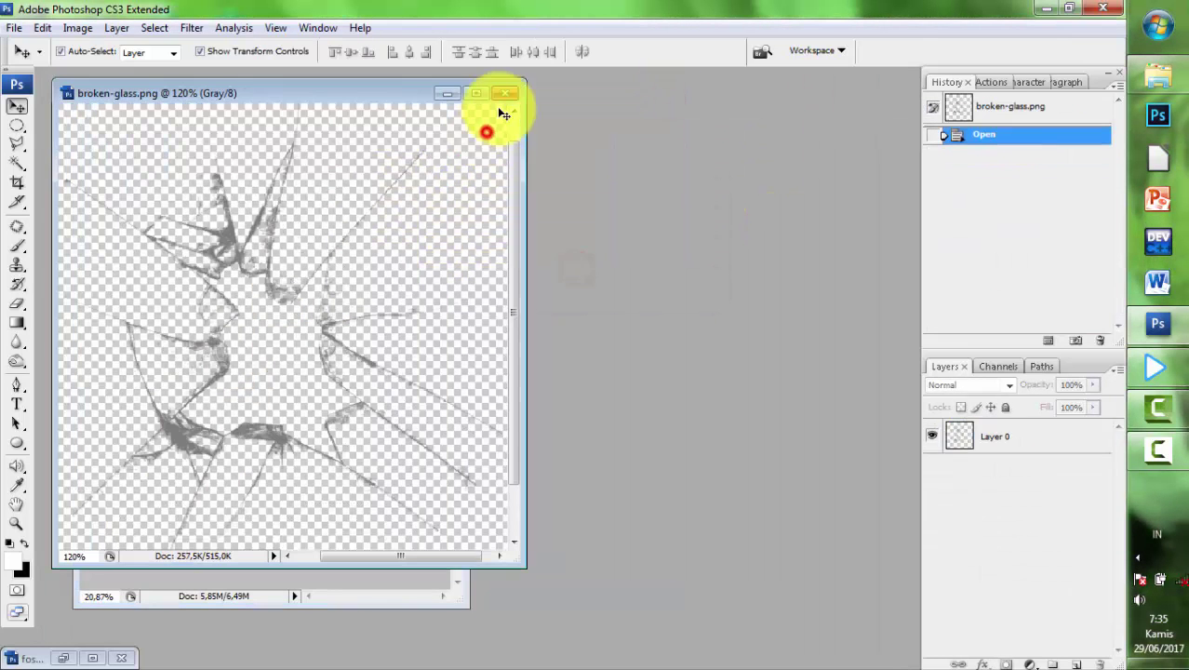
pyautogui.click(502, 96)
# - Revert the dead-tree image to its original snapshot and place its window beside fos12.jpg
pyautogui.moveTo(302, 111); pyautogui.dragTo(658, 143)
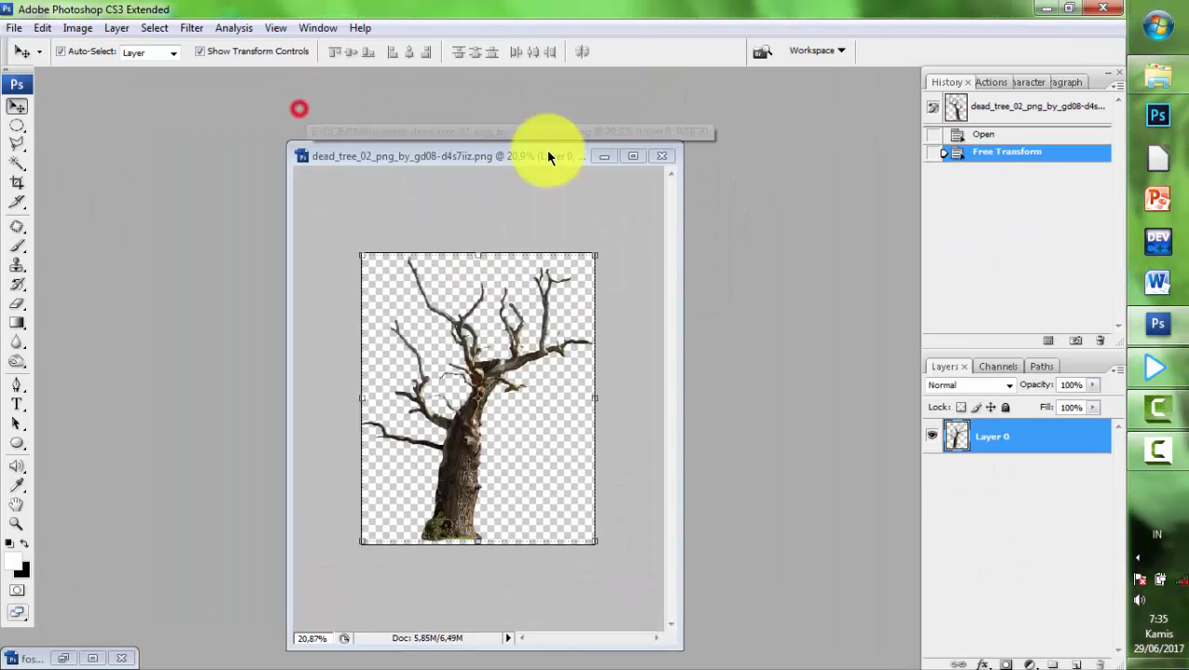
pyautogui.click(1012, 102)
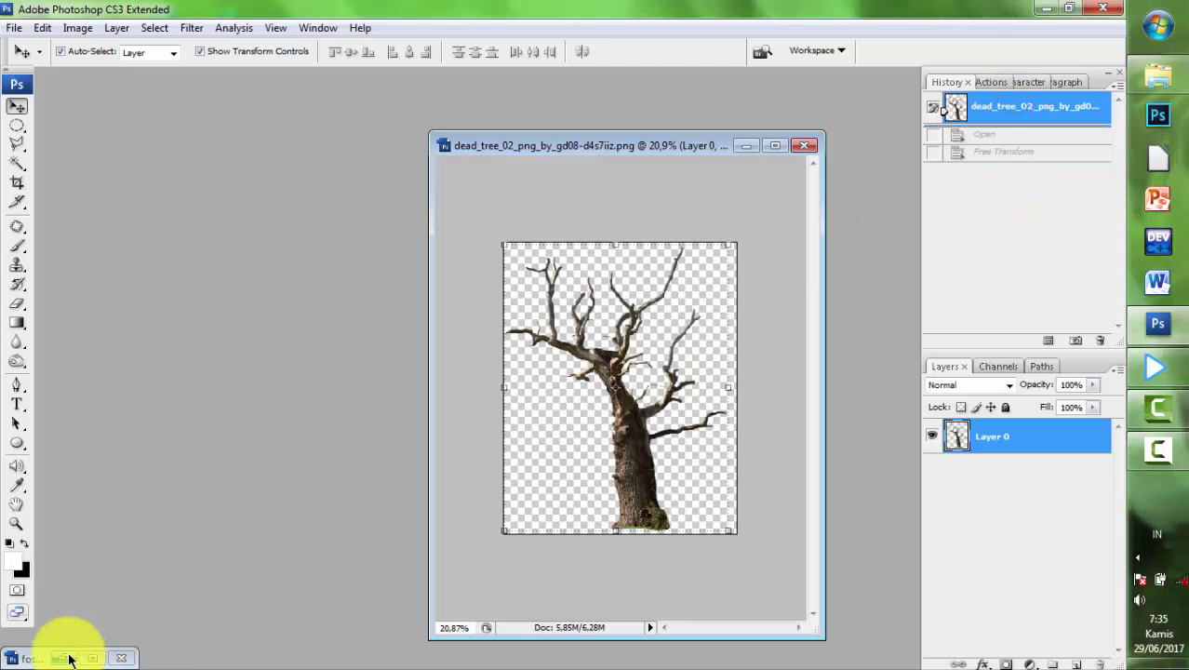
pyautogui.moveTo(622, 149); pyautogui.dragTo(707, 239)
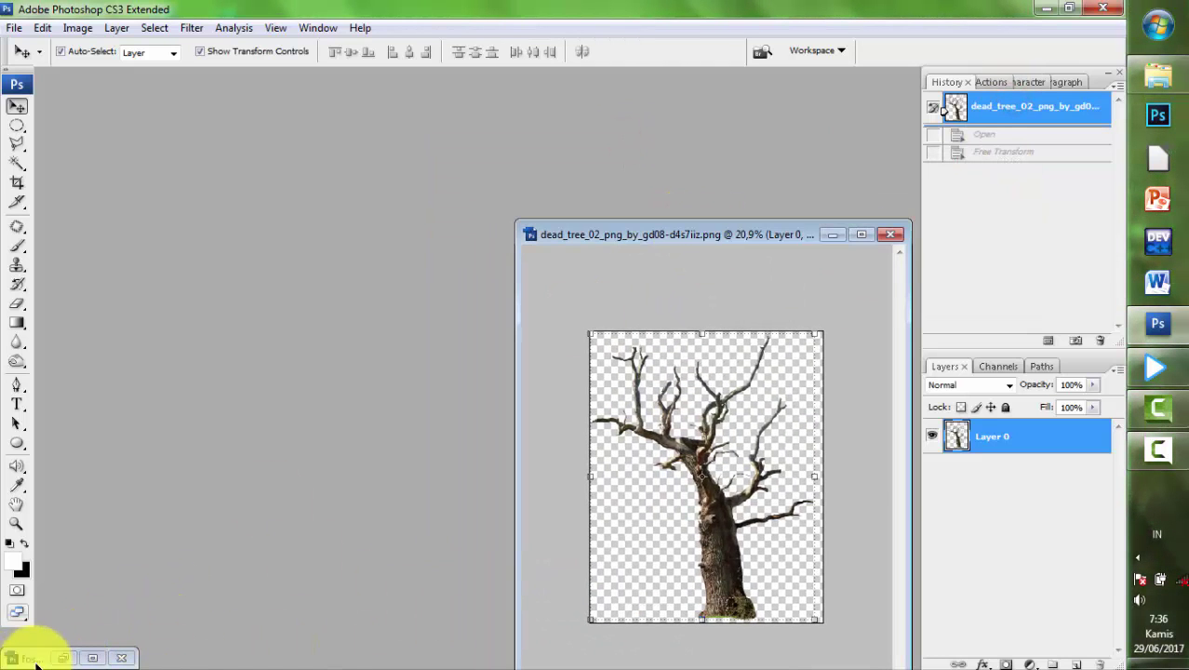
pyautogui.click(32, 658)
pyautogui.click(897, 647)
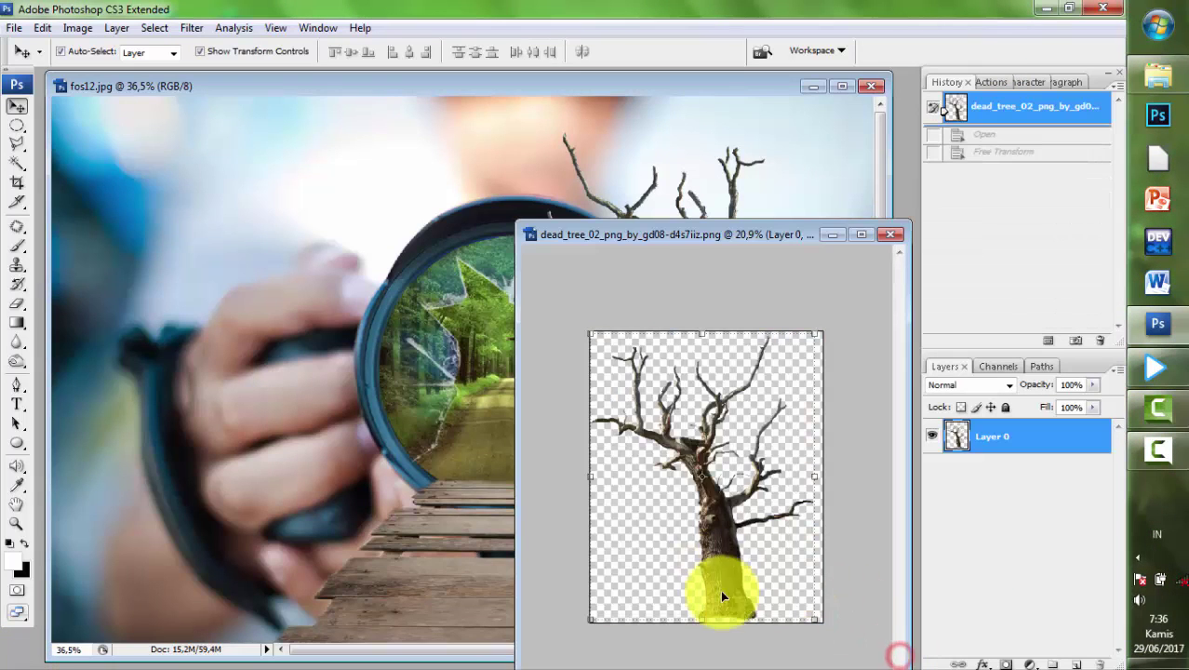
# - Copy the dead tree into fos12.jpg and close its source file without saving
pyautogui.moveTo(721, 589); pyautogui.dragTo(456, 474)
pyautogui.moveTo(891, 510); pyautogui.dragTo(912, 526)
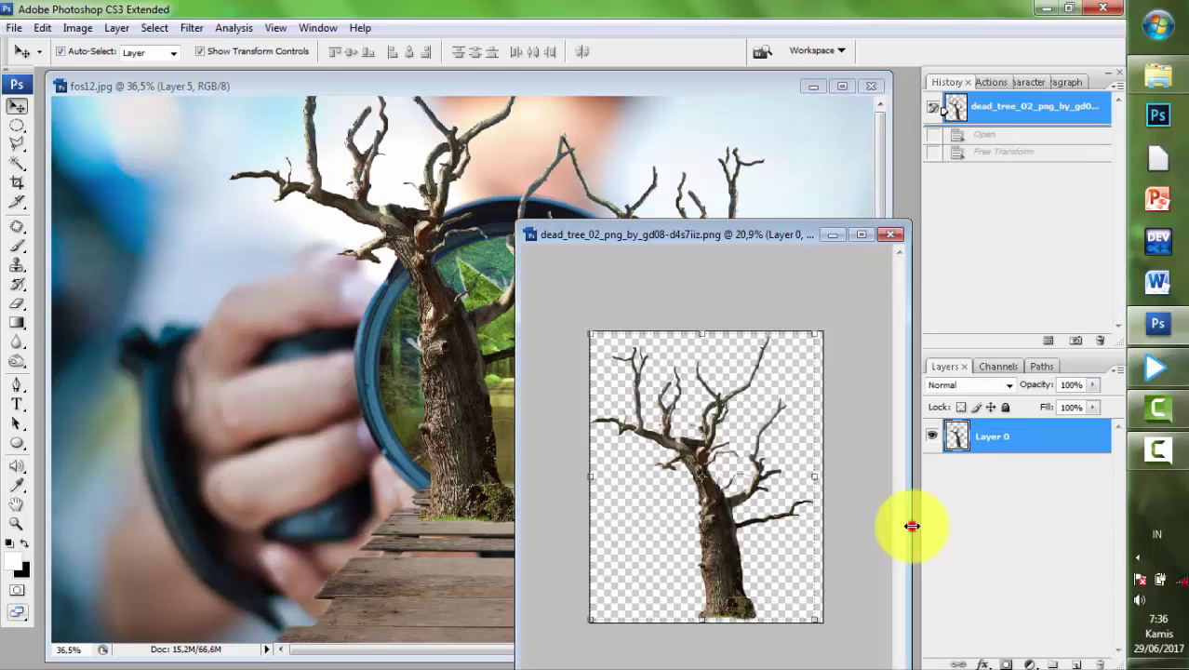
pyautogui.click(895, 234)
pyautogui.click(563, 274)
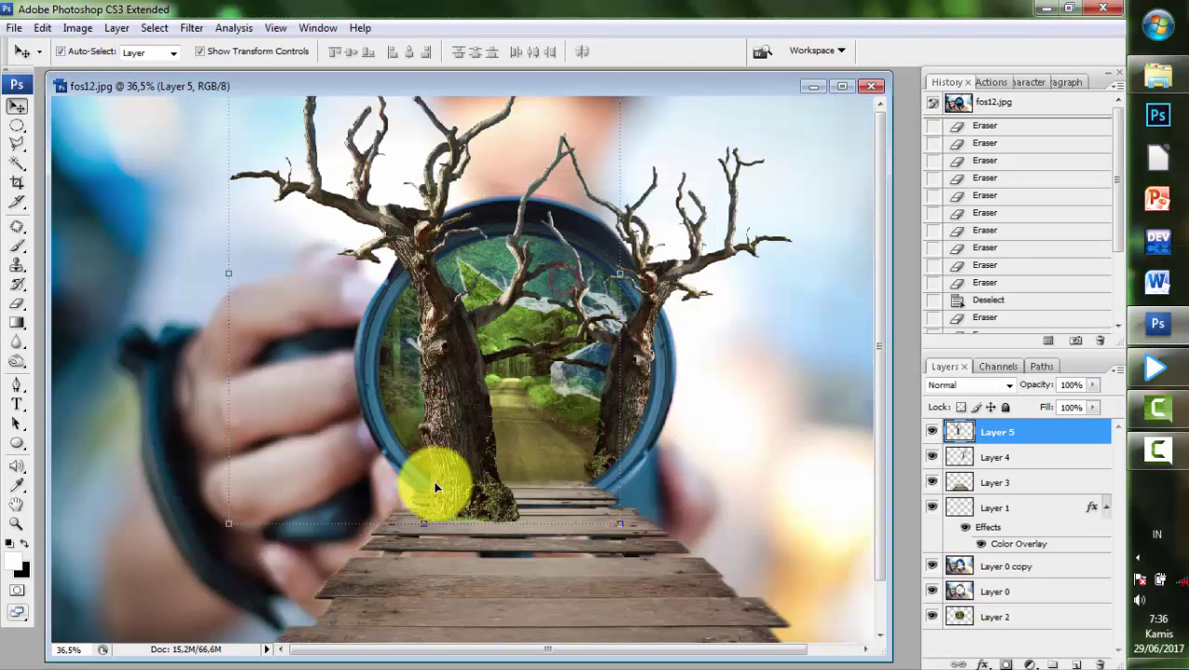
# - Scale the new tree to 67%, tilt it 4.3°, and move Layer 5 below Layer 0
pyautogui.moveTo(445, 467); pyautogui.dragTo(348, 400)
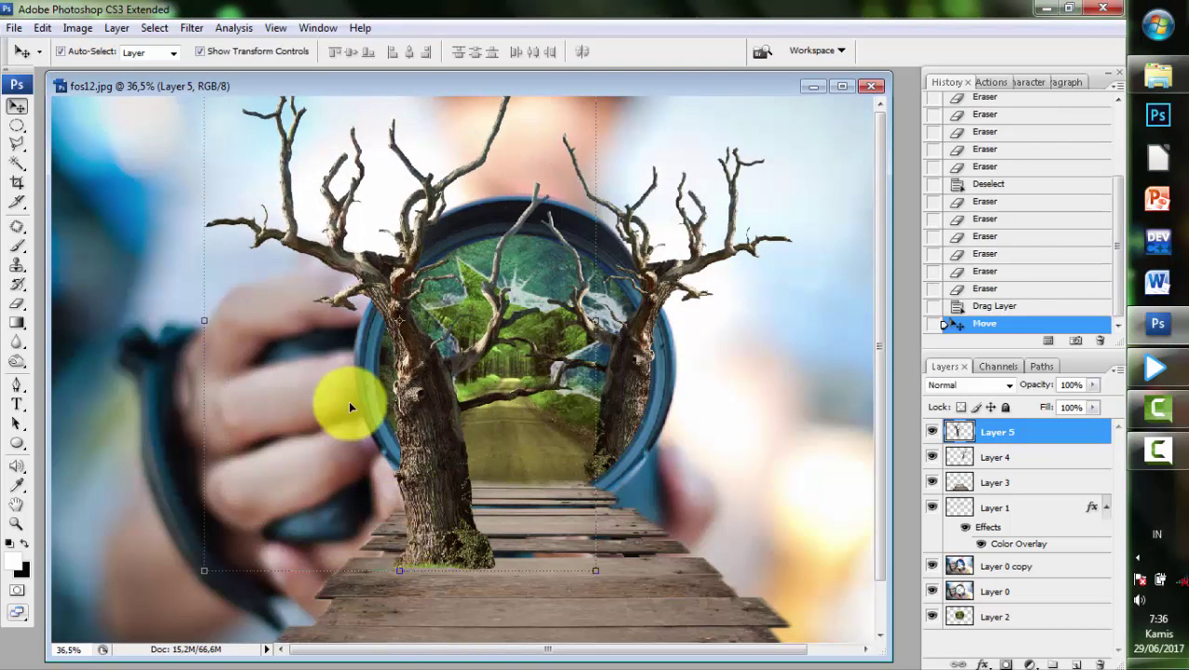
pyautogui.hotkey('ctrl', '-')
pyautogui.moveTo(238, 124)
pyautogui.mouseDown()
pyautogui.moveTo(358, 277)
pyautogui.moveTo(279, 279)
pyautogui.mouseUp()
pyautogui.scroll(1, 440, 438)
pyautogui.scroll(1, 440, 437)
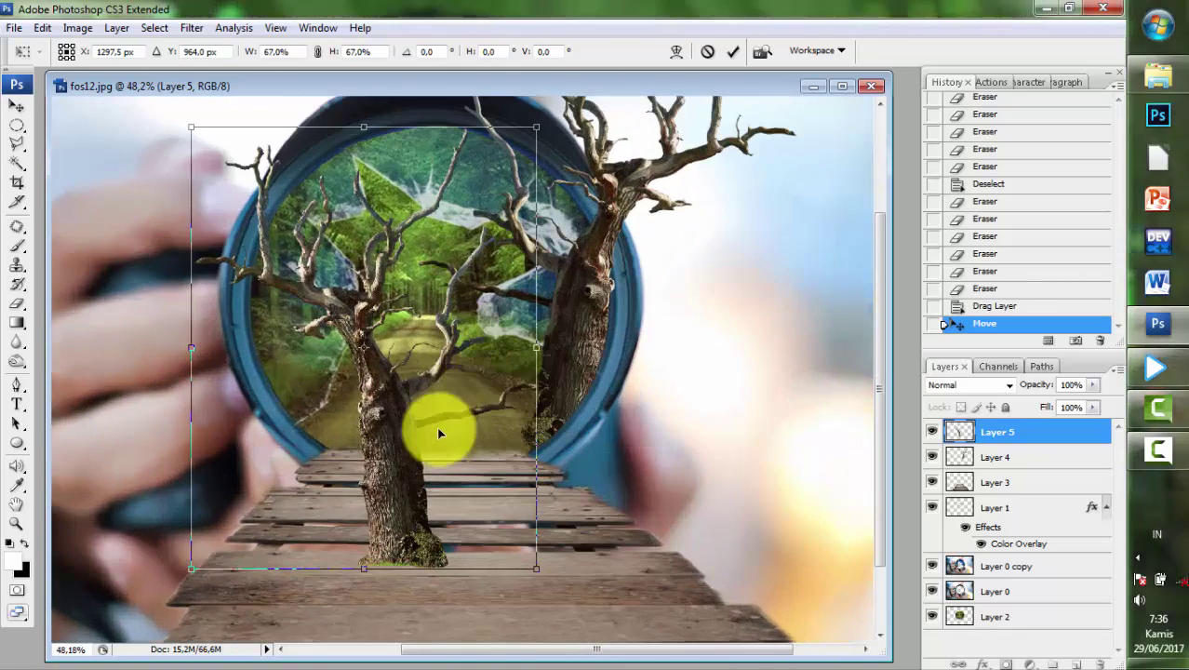
pyautogui.moveTo(403, 510); pyautogui.dragTo(289, 409)
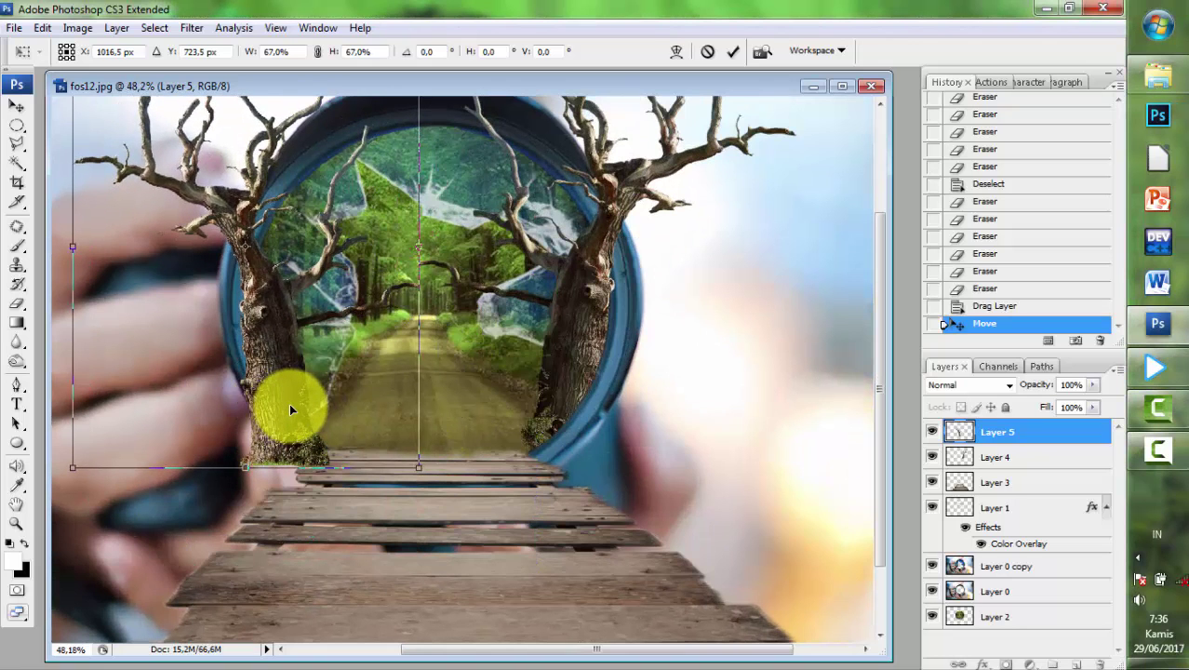
pyautogui.moveTo(290, 409); pyautogui.dragTo(287, 381)
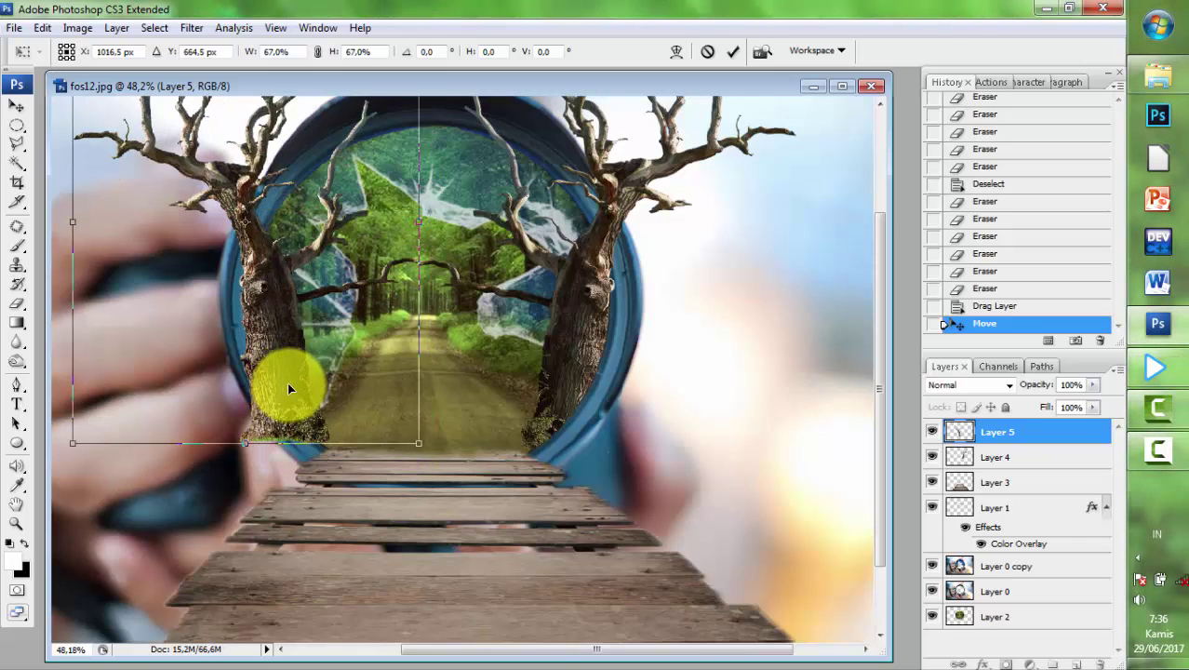
pyautogui.moveTo(432, 474); pyautogui.dragTo(432, 491)
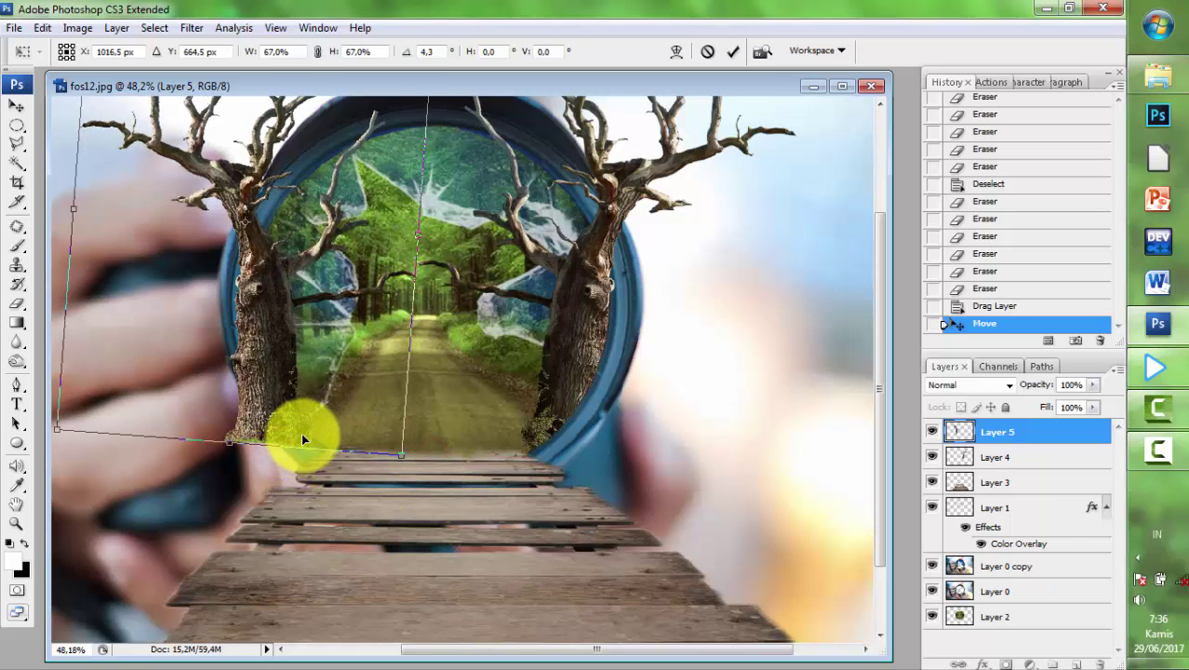
pyautogui.press('Return')
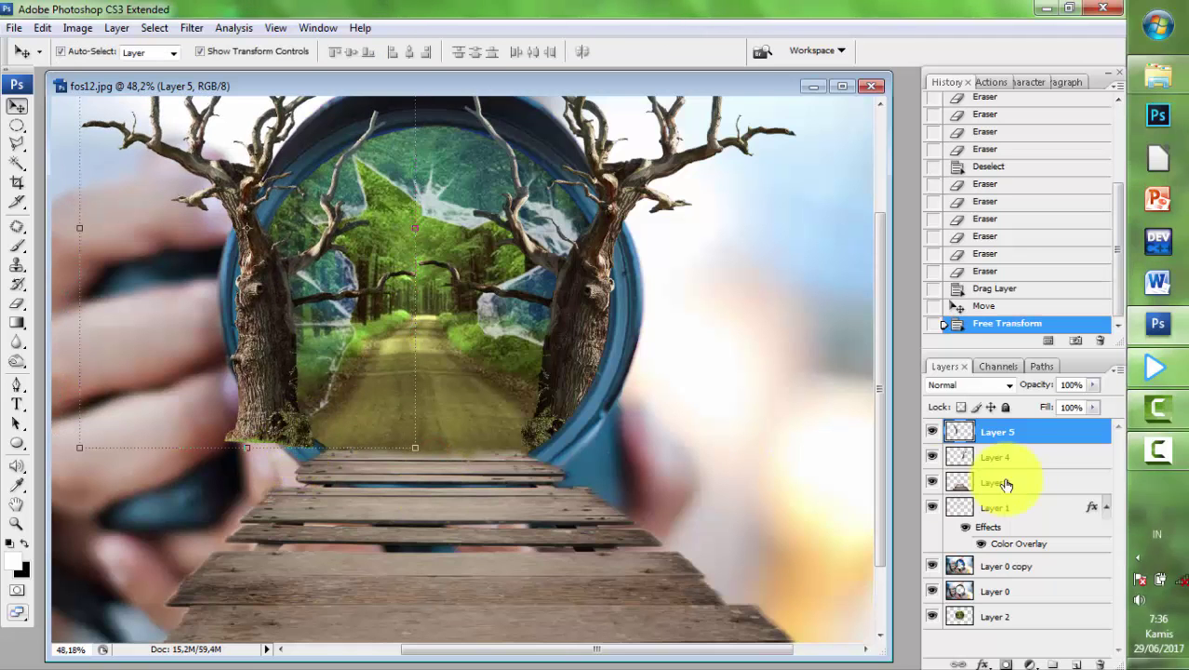
pyautogui.moveTo(994, 429); pyautogui.dragTo(1013, 607)
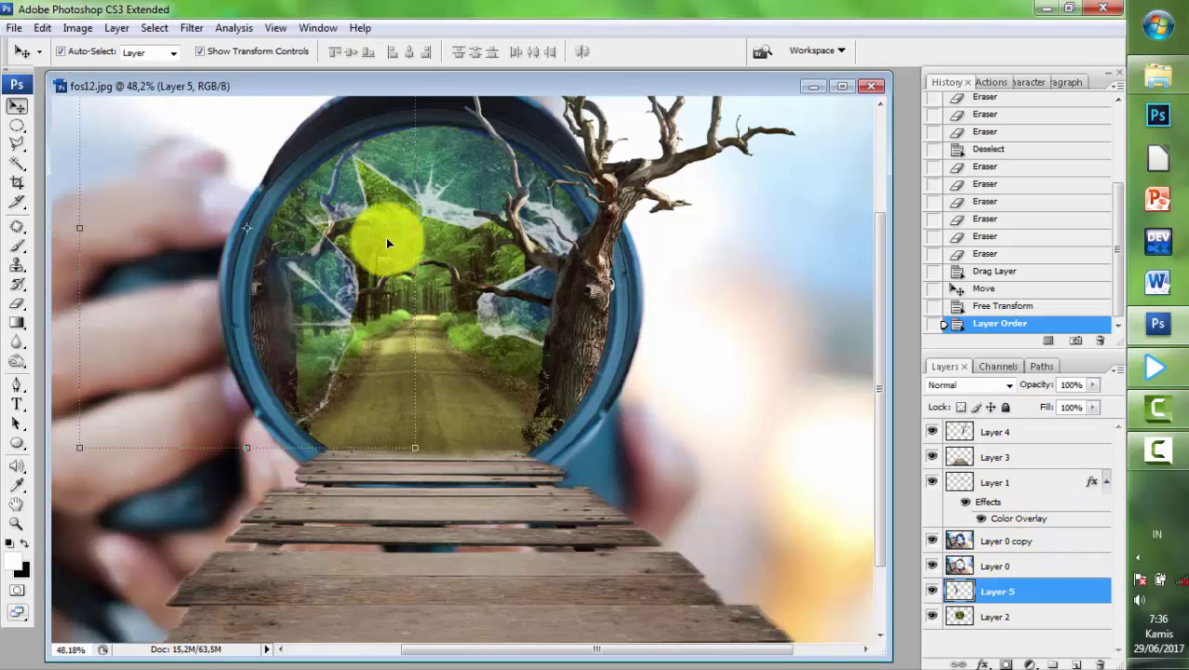
# - Outline the front branch section of the left tree with the Polygonal Lasso
pyautogui.scroll(1, 385, 237)
pyautogui.scroll(5, 332, 160)
pyautogui.scroll(2, 379, 193)
pyautogui.scroll(2, 364, 269)
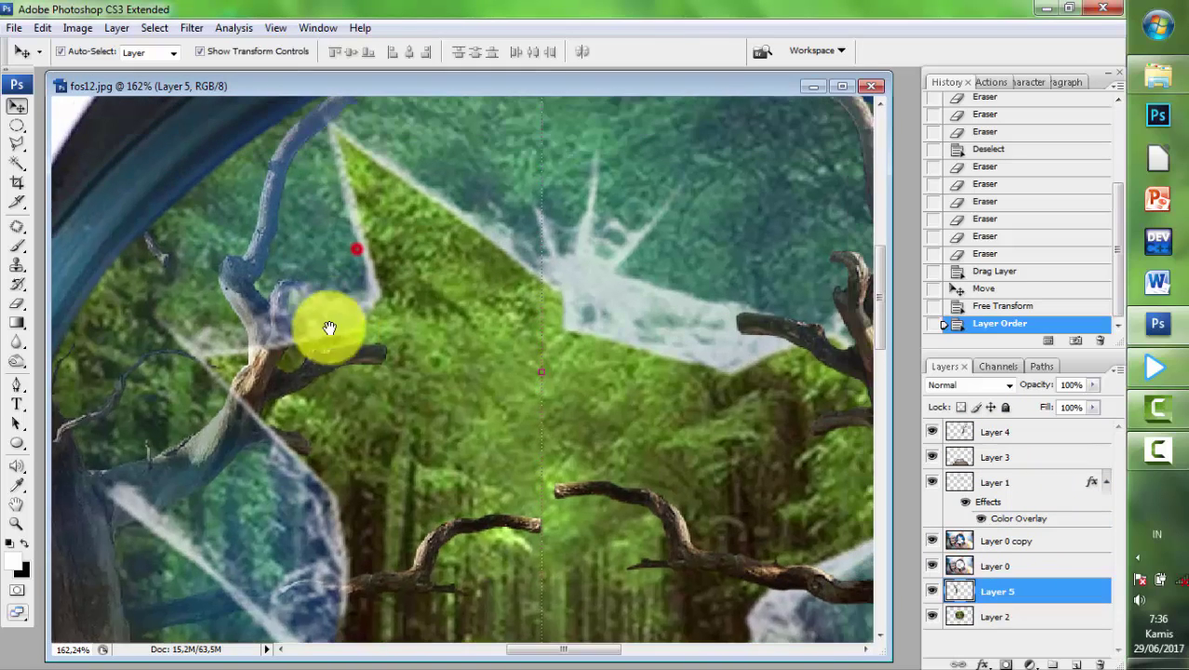
pyautogui.moveTo(329, 327); pyautogui.dragTo(243, 421)
pyautogui.click(17, 147)
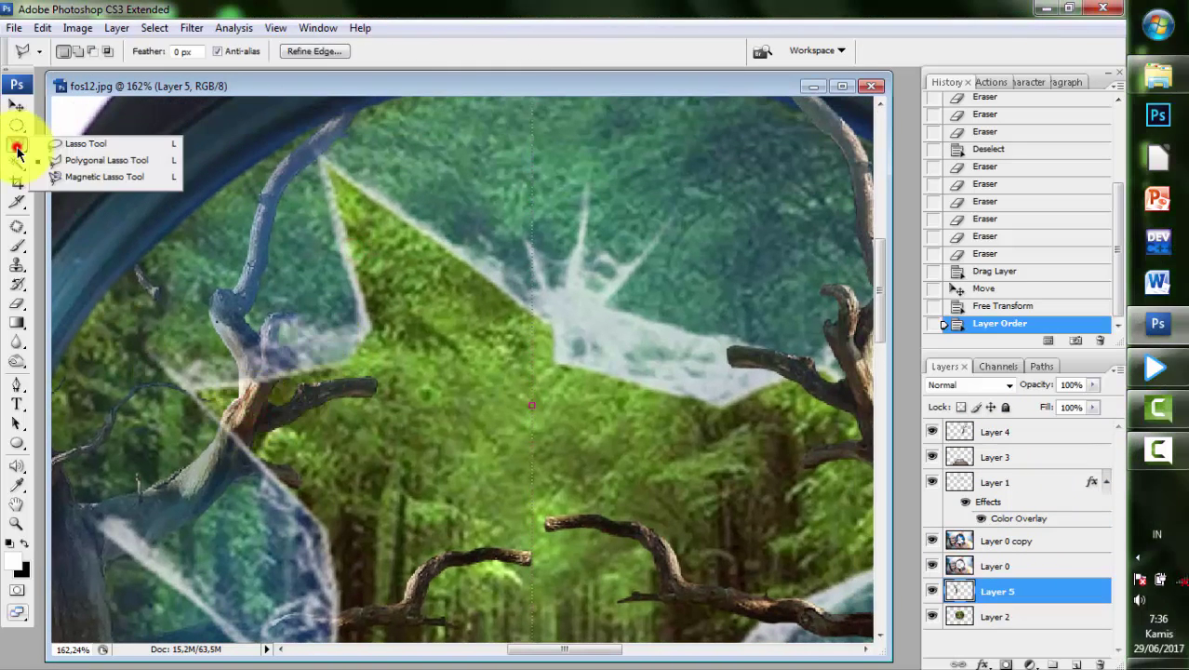
pyautogui.click(154, 360)
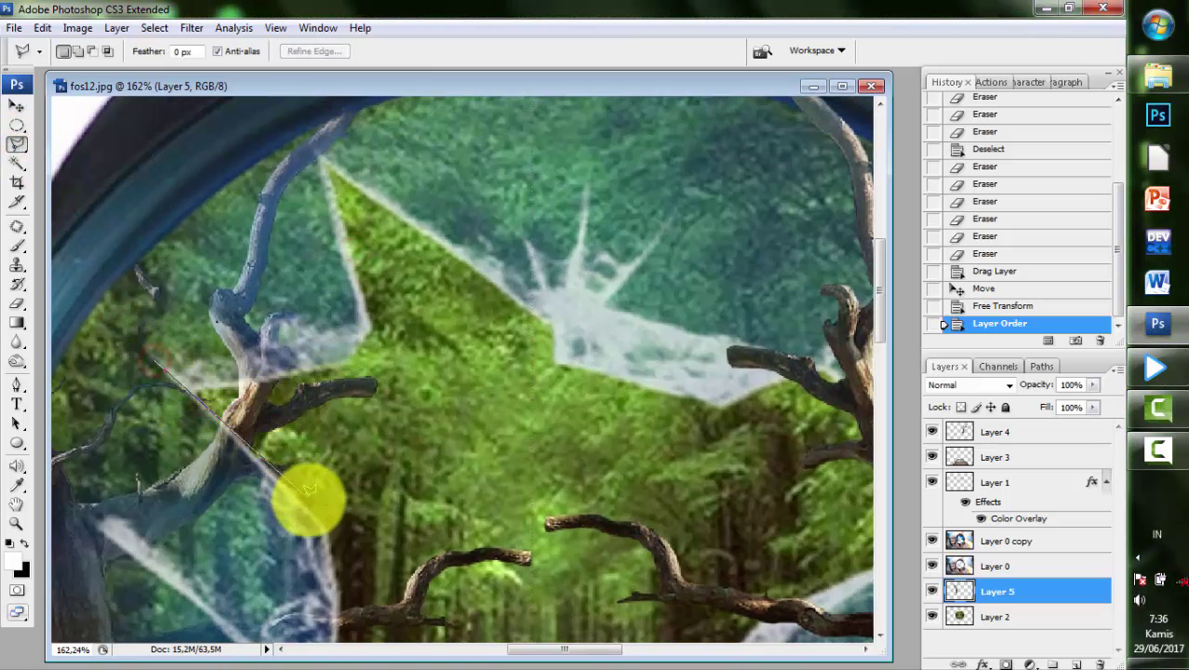
pyautogui.click(393, 484)
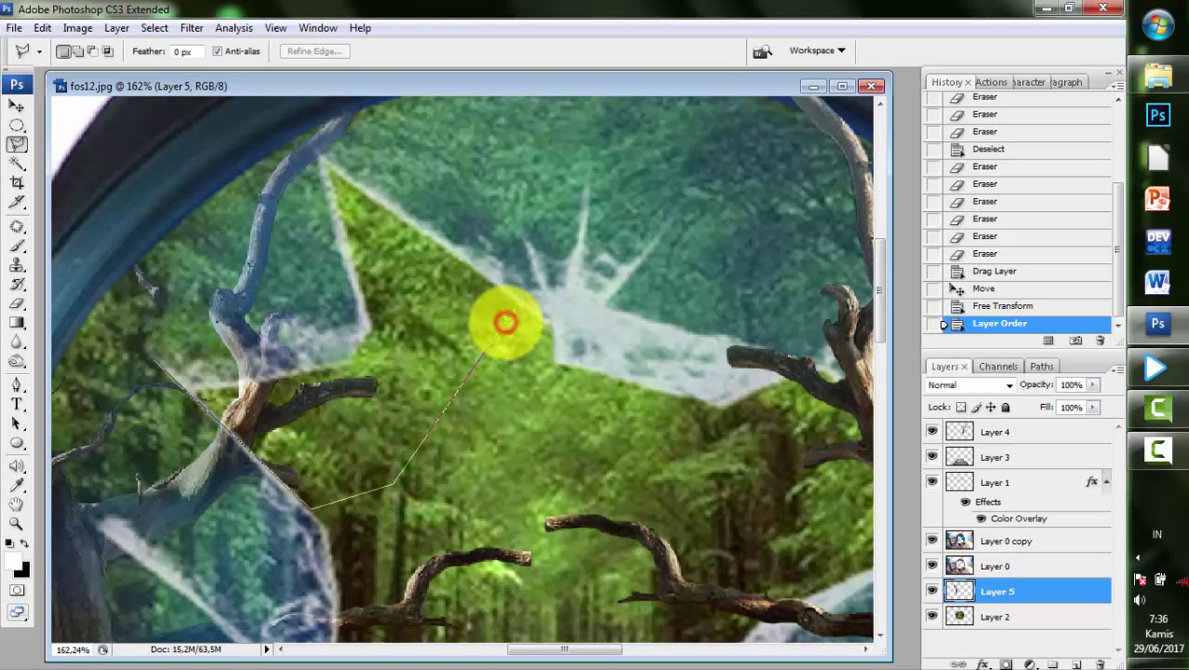
pyautogui.scroll(5, 693, 186)
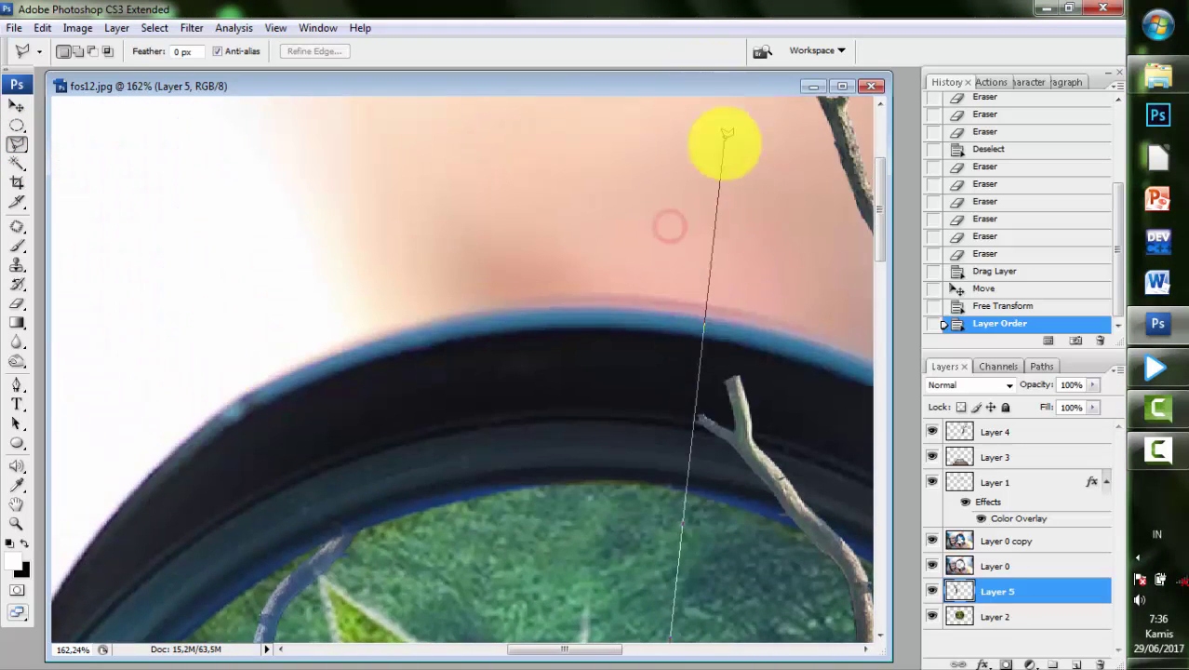
pyautogui.click(768, 330)
pyautogui.click(562, 170)
pyautogui.click(216, 218)
pyautogui.click(114, 350)
pyautogui.hscroll(-5, 207, 470)
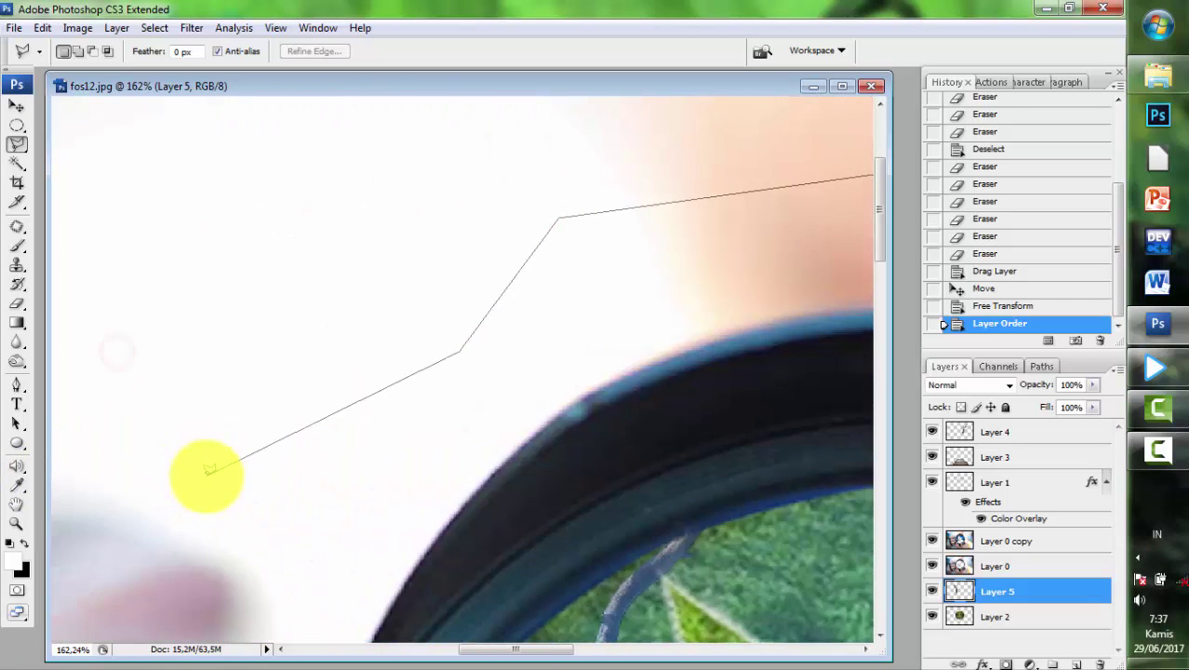
pyautogui.scroll(-10, 244, 620)
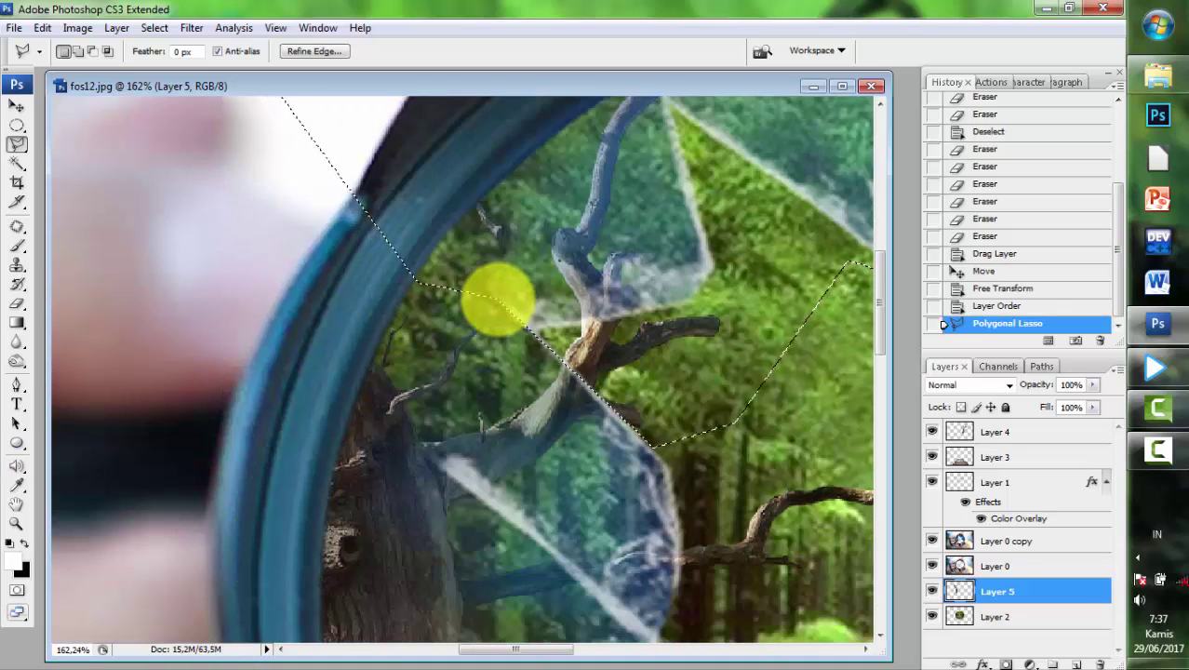
# - Copy the selected branches to Layer 6, move it above Layer 3, and toggle its visibility to check
pyautogui.hotkey('ctrl', 'j')
pyautogui.moveTo(1000, 592); pyautogui.dragTo(1023, 445)
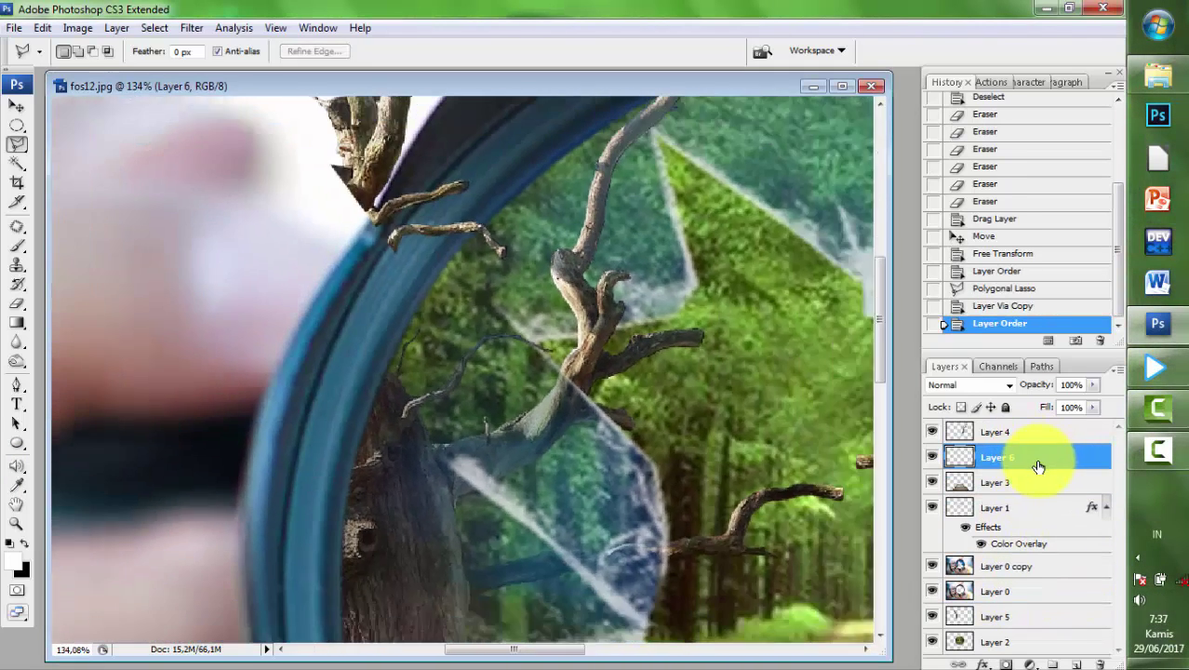
pyautogui.scroll(-2, 776, 406)
pyautogui.scroll(-2, 583, 344)
pyautogui.scroll(-2, 655, 305)
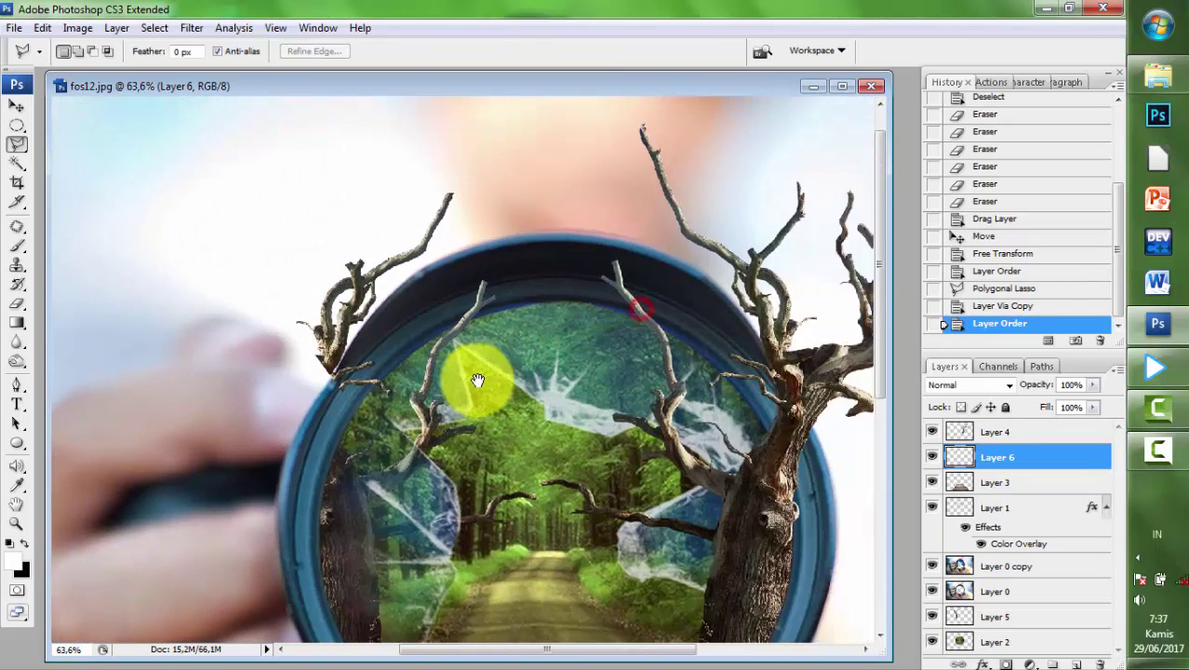
pyautogui.scroll(2, 477, 380)
pyautogui.scroll(1, 651, 418)
pyautogui.scroll(1, 943, 492)
pyautogui.scroll(1, 1005, 457)
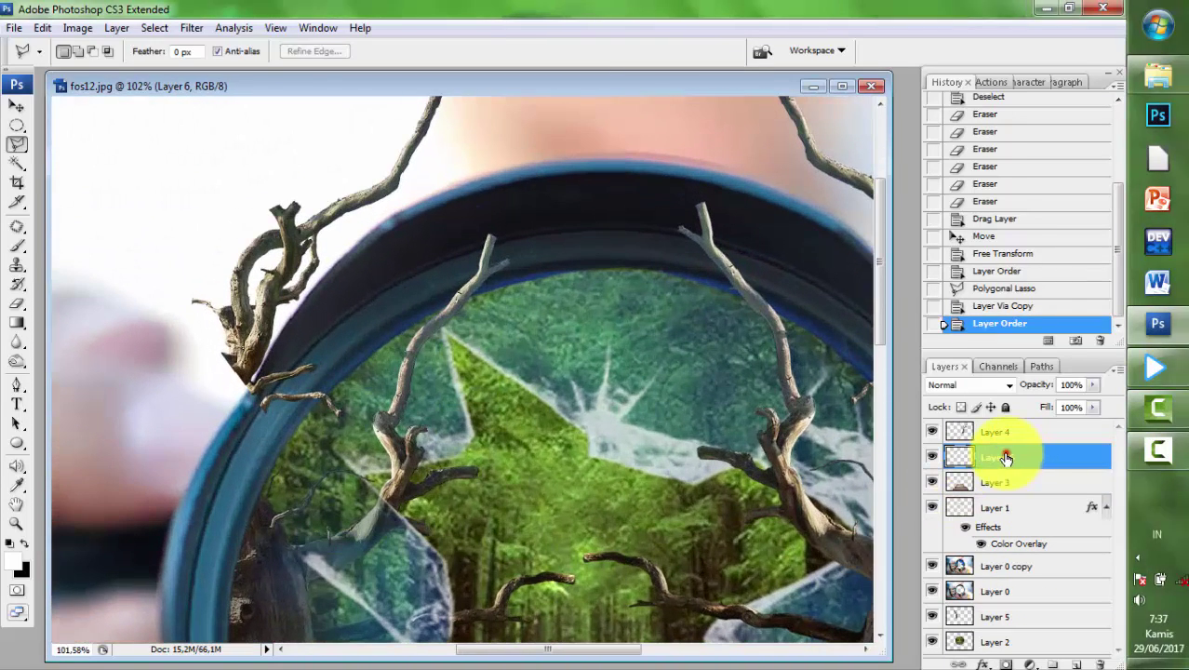
pyautogui.moveTo(1006, 457); pyautogui.dragTo(1007, 431)
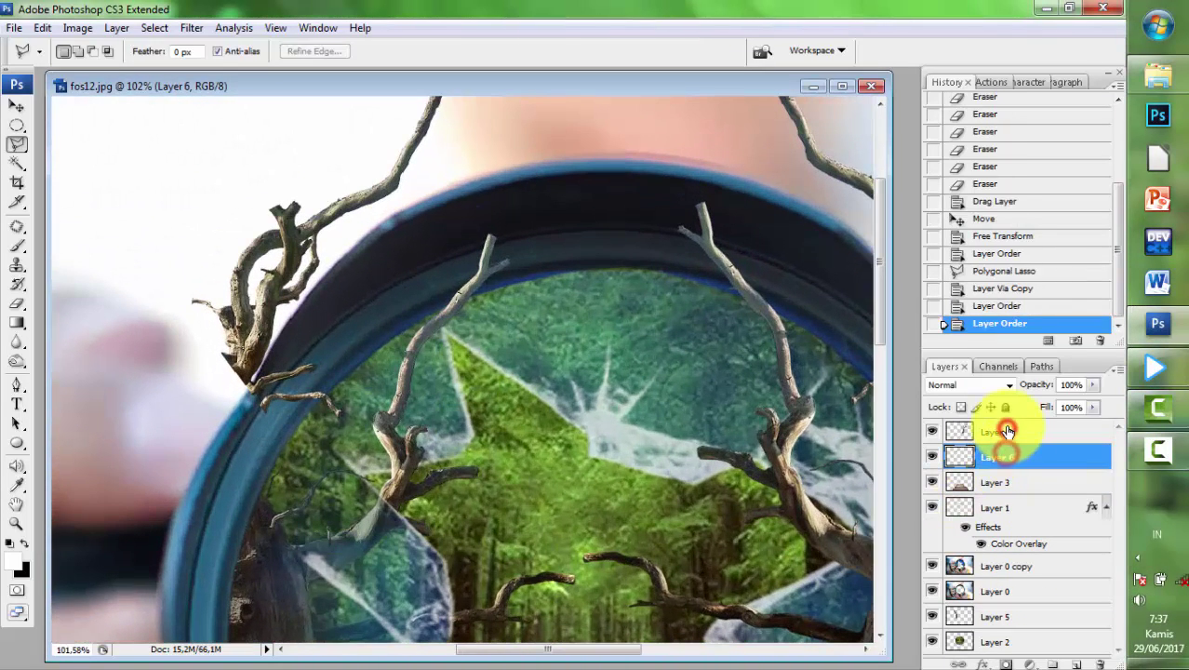
pyautogui.click(933, 456)
# - Erase stray branch bits along the lens's left rim on Layer 6 with a soft eraser
pyautogui.click(15, 313)
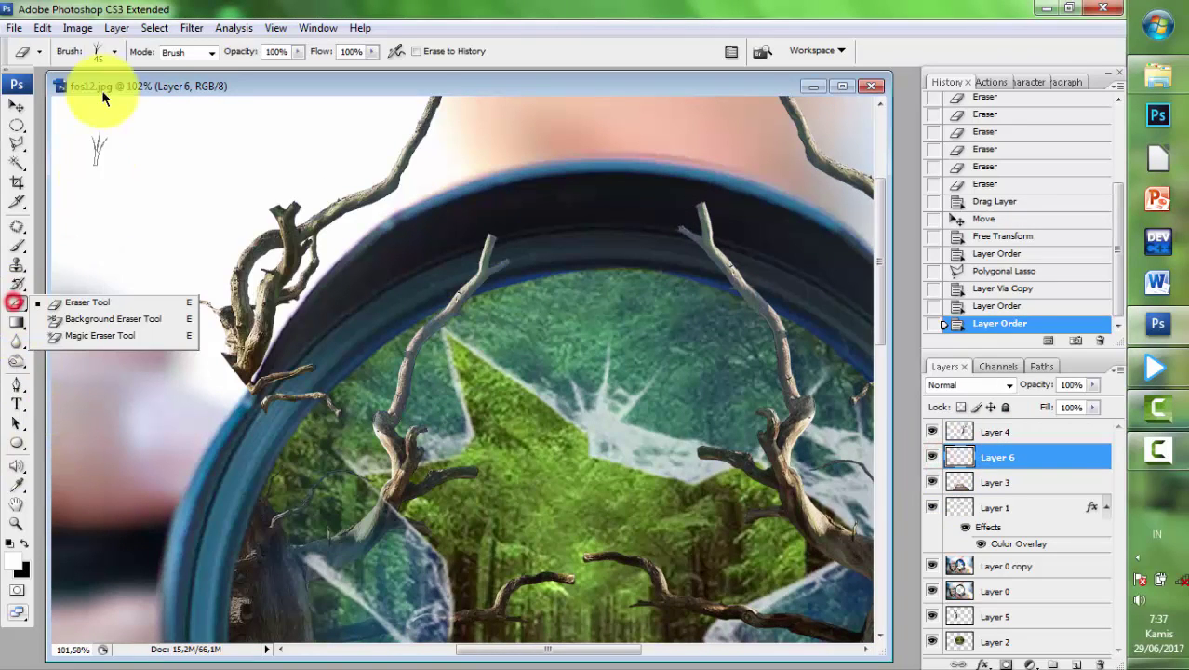
pyautogui.click(115, 52)
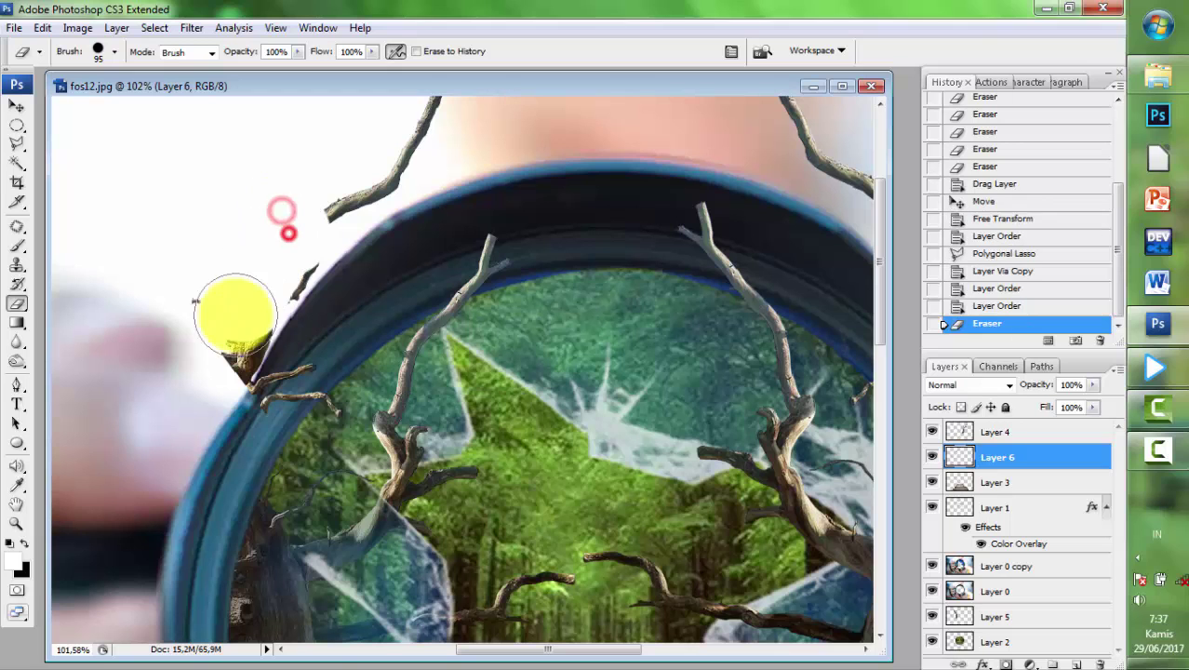
pyautogui.moveTo(281, 210); pyautogui.dragTo(258, 372)
pyautogui.click(313, 403)
pyautogui.click(307, 386)
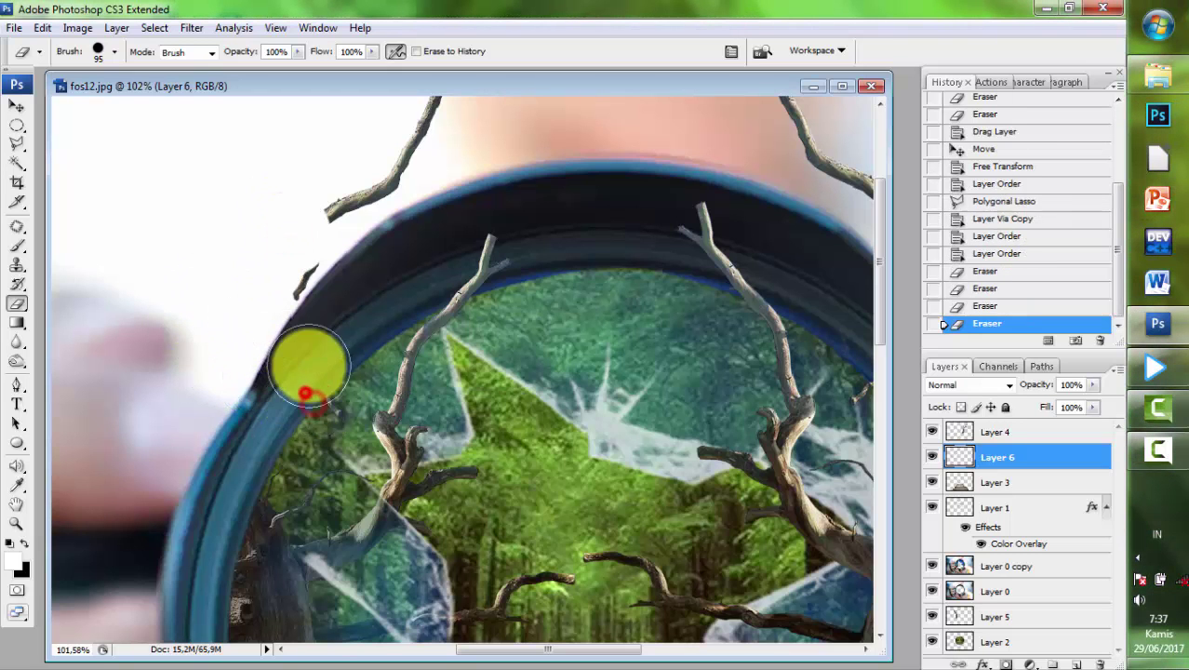
pyautogui.click(308, 366)
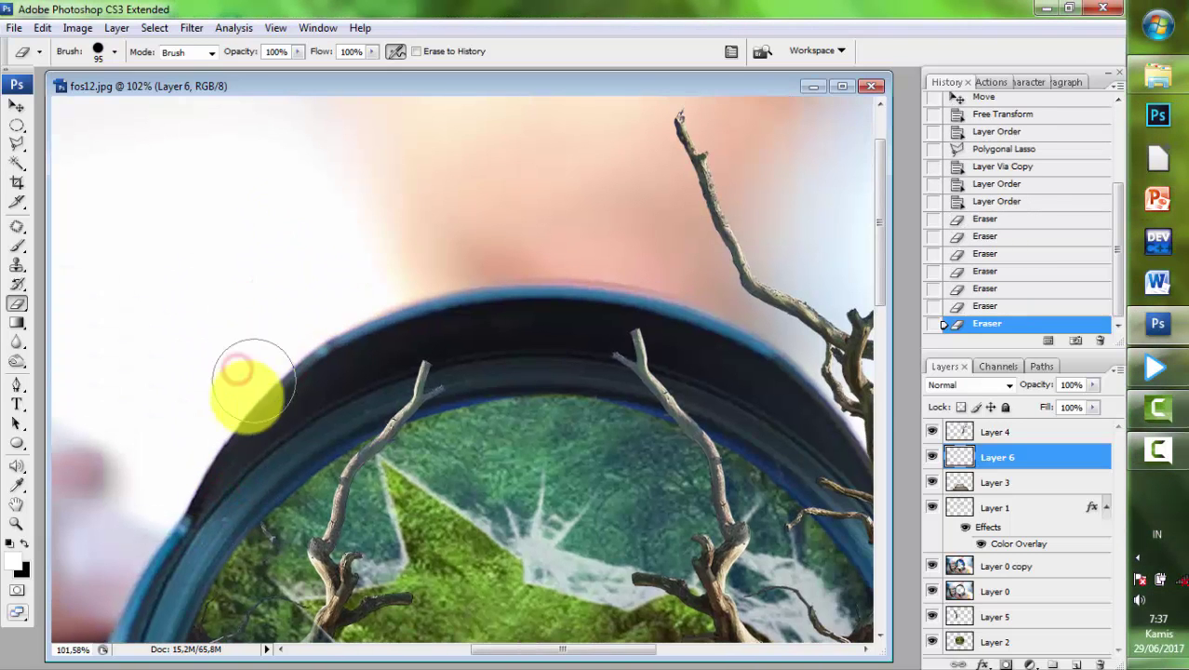
pyautogui.moveTo(247, 390); pyautogui.dragTo(281, 235)
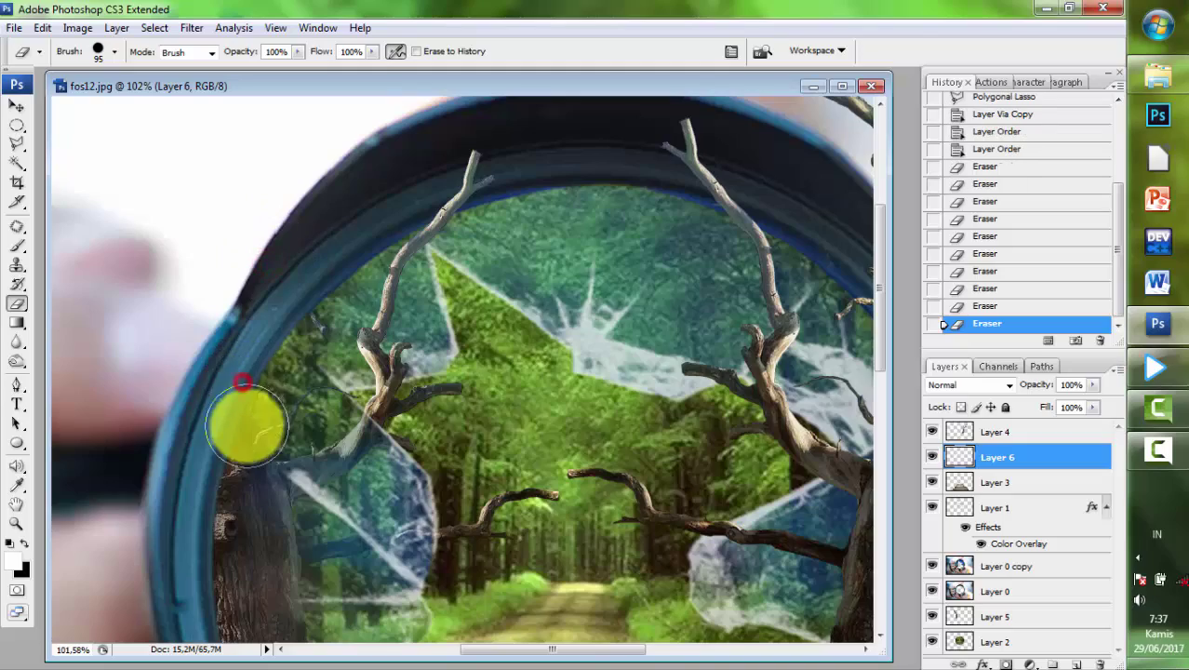
pyautogui.scroll(-2, 195, 372)
pyautogui.scroll(-1, 372, 419)
pyautogui.scroll(-1, 411, 406)
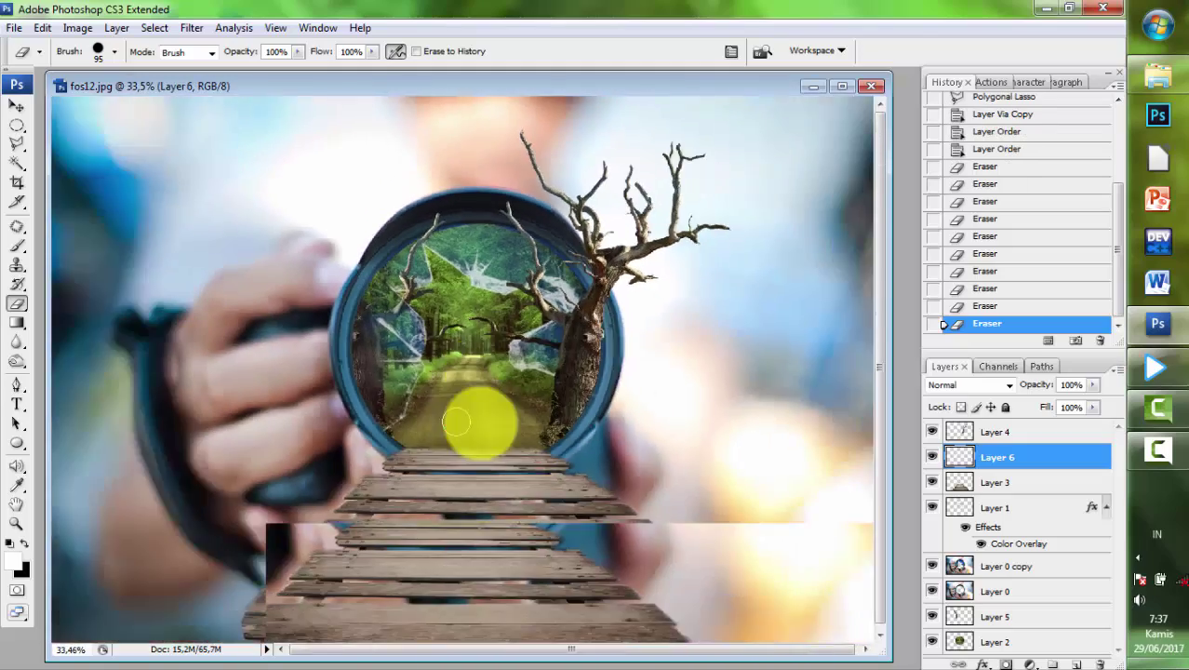
pyautogui.scroll(2, 478, 425)
pyautogui.scroll(1, 419, 368)
pyautogui.scroll(1, 478, 338)
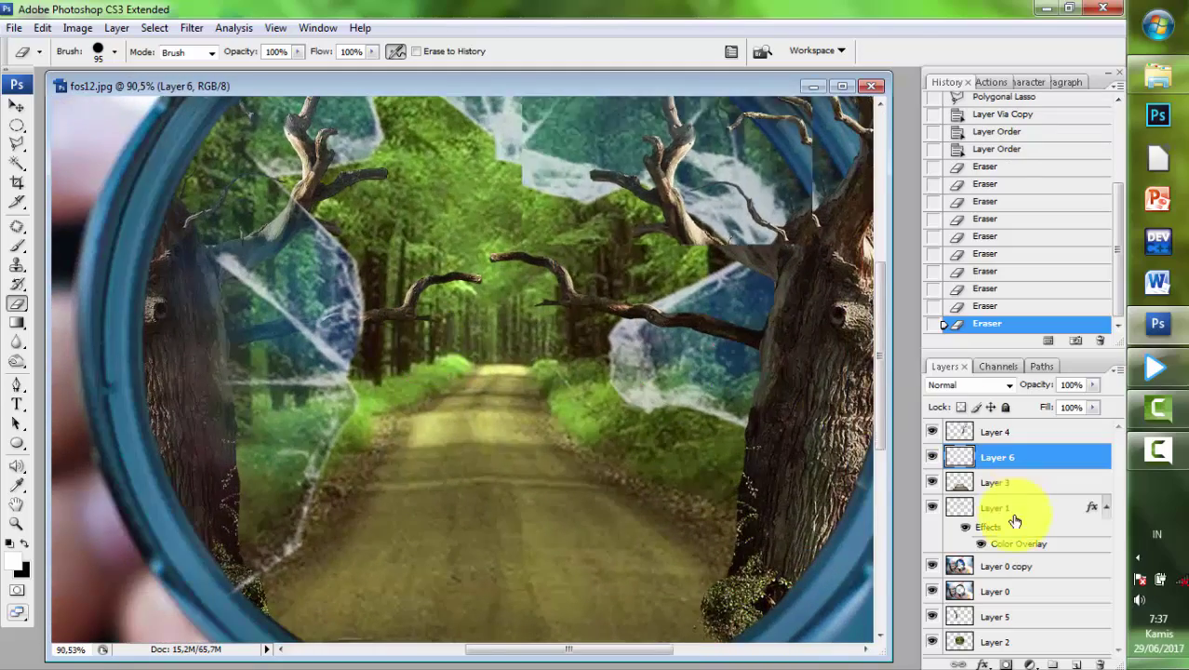
pyautogui.scroll(-1, 1005, 568)
# - On Layer 5, erase a small leftover branch spot on the lens rim
pyautogui.click(993, 610)
pyautogui.scroll(1, 397, 344)
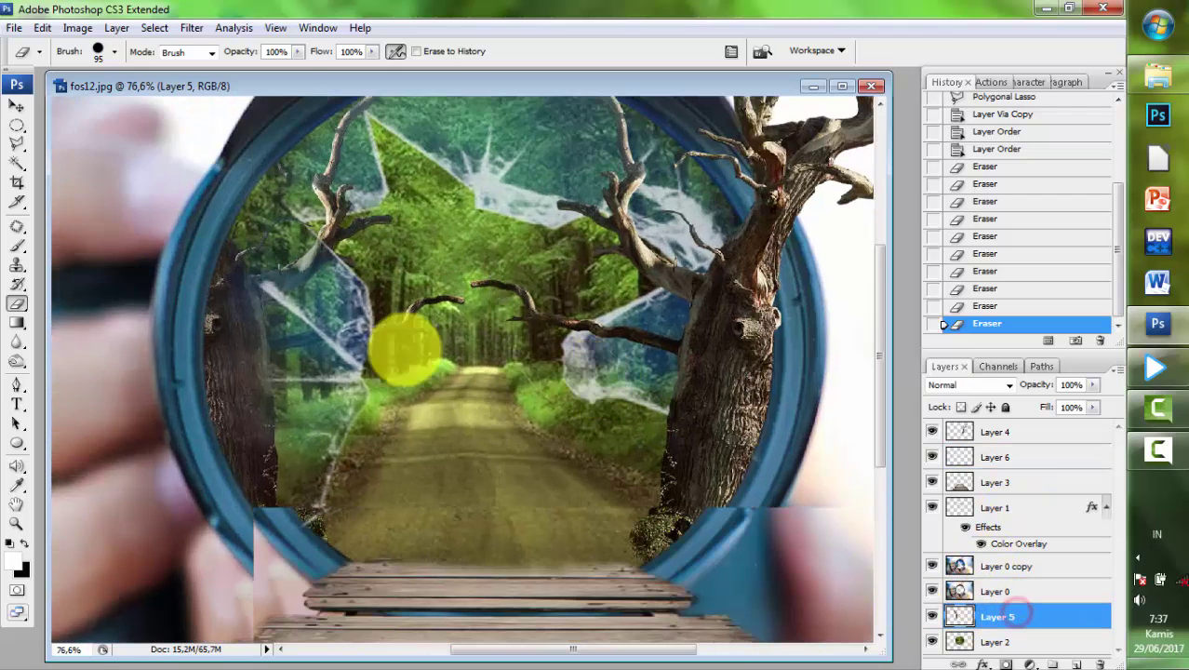
pyautogui.scroll(1, 393, 279)
pyautogui.moveTo(337, 300)
pyautogui.mouseDown()
pyautogui.moveTo(286, 331)
pyautogui.moveTo(284, 284)
pyautogui.moveTo(232, 345)
pyautogui.mouseUp()
pyautogui.scroll(3, 194, 372)
pyautogui.click(207, 275)
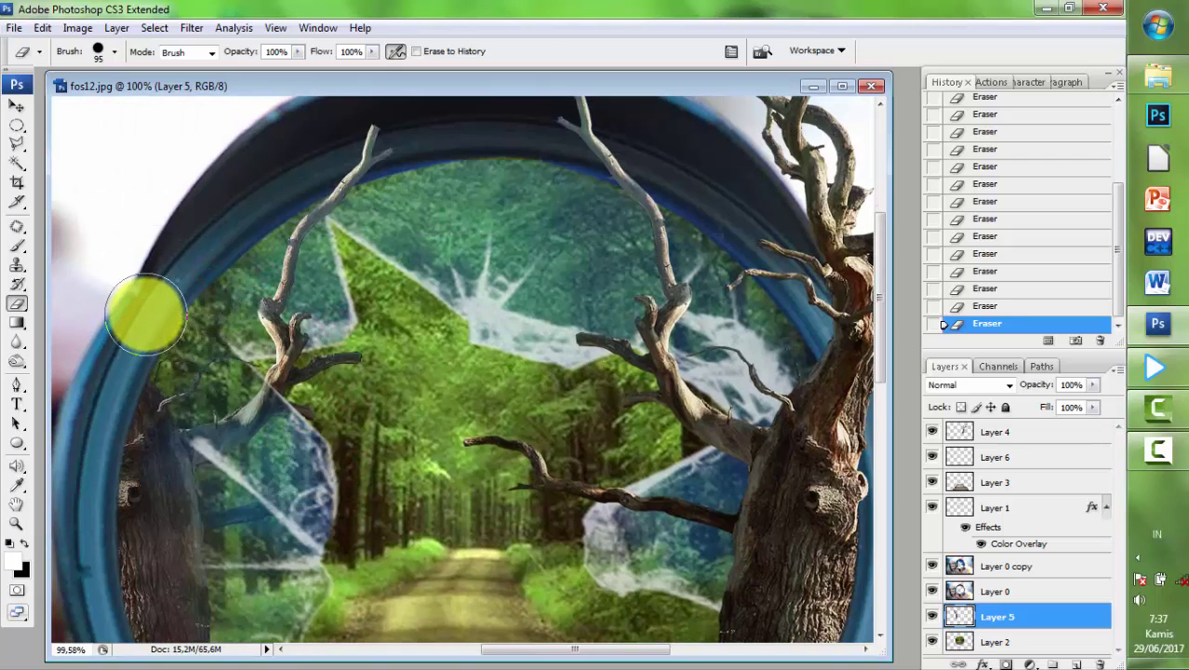
pyautogui.scroll(-3, 147, 313)
pyautogui.scroll(-2, 238, 353)
pyautogui.scroll(-1, 558, 419)
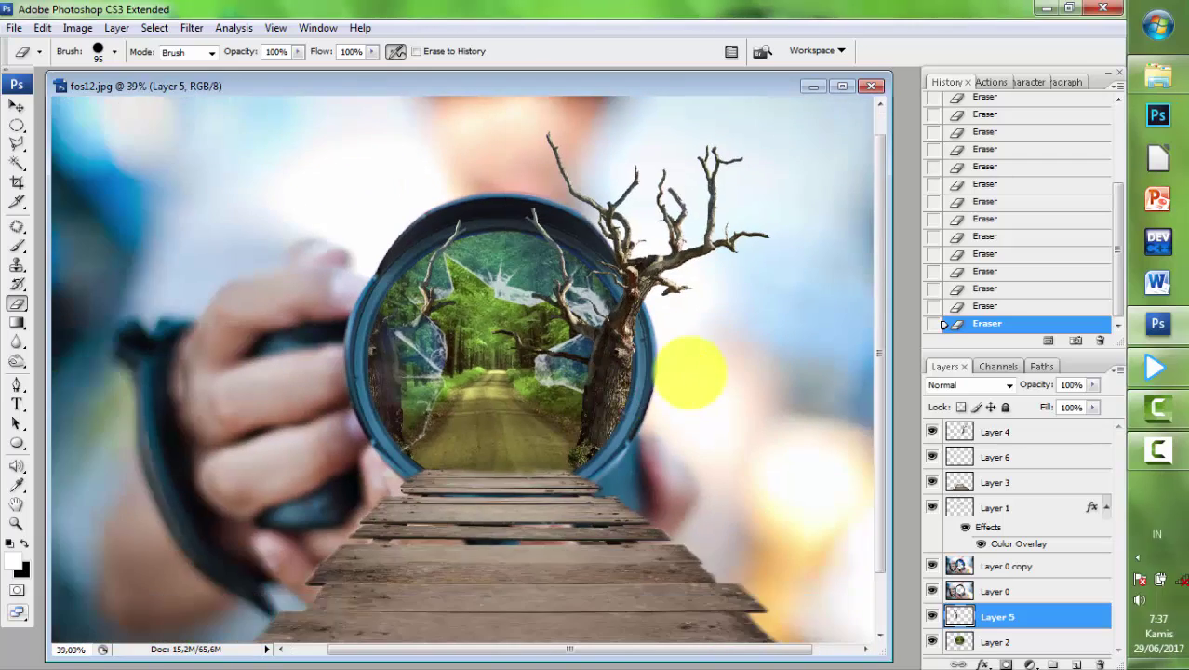
pyautogui.scroll(2, 689, 372)
pyautogui.scroll(1, 636, 366)
pyautogui.scroll(-3, 636, 366)
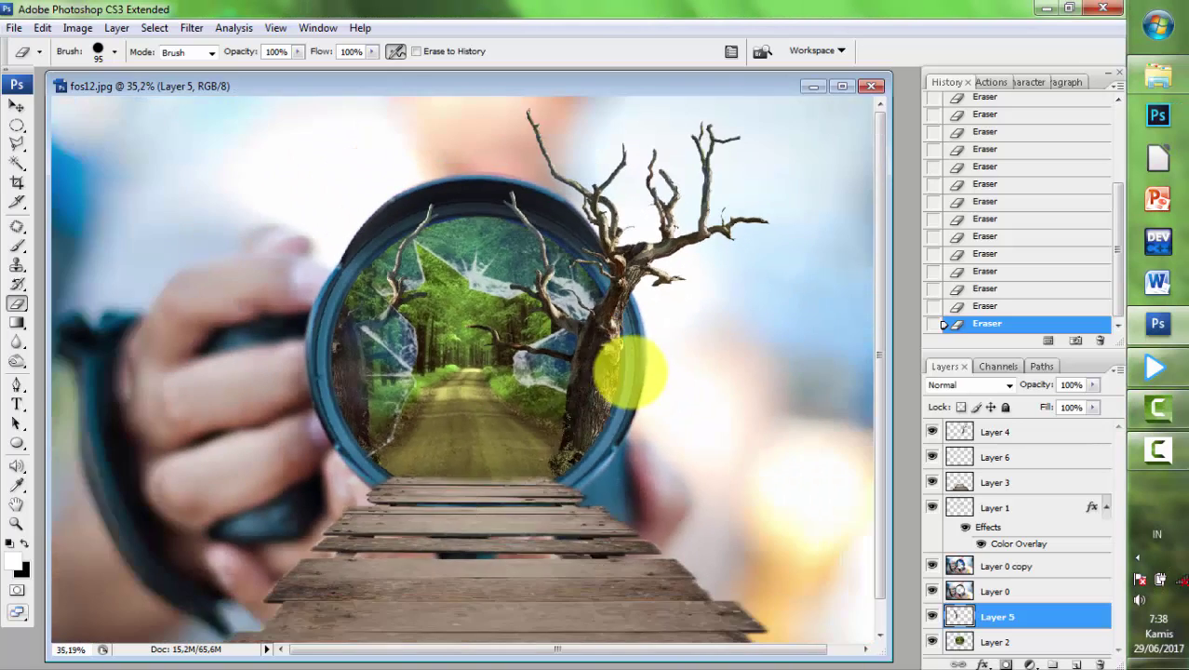
pyautogui.scroll(-2, 629, 372)
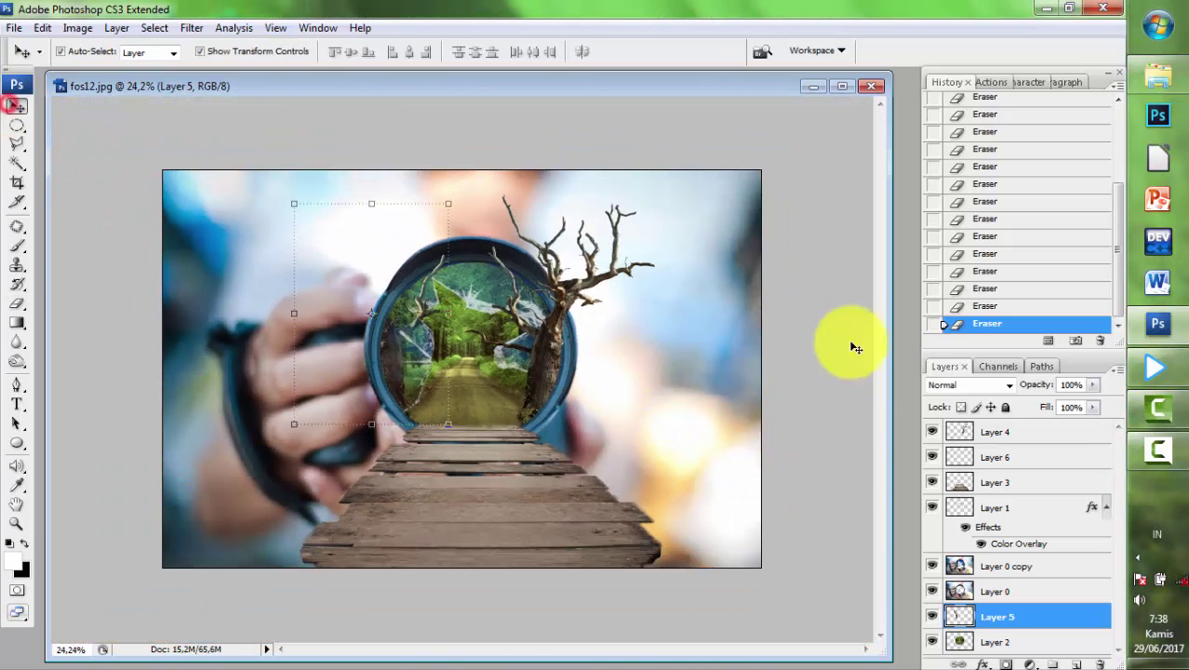
# - Open the Minipeople folder in Explorer and drag the tree-download PNG to Photoshop
pyautogui.click(824, 364)
pyautogui.scroll(1, 827, 324)
pyautogui.click(1155, 81)
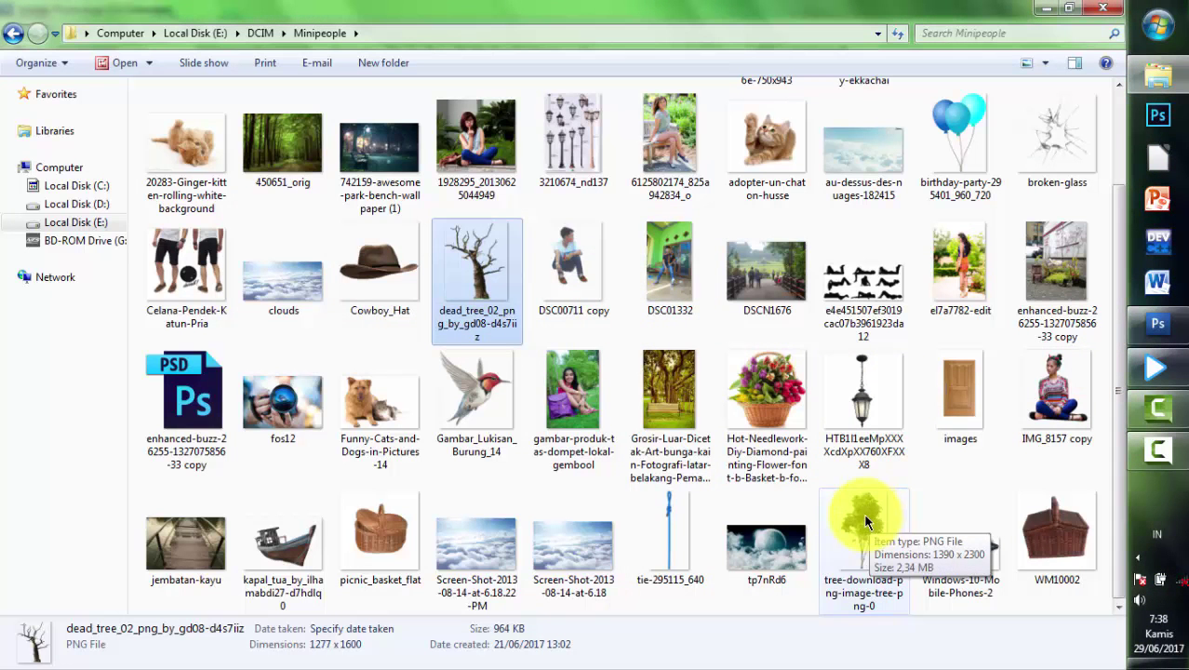
pyautogui.moveTo(866, 522); pyautogui.dragTo(902, 585)
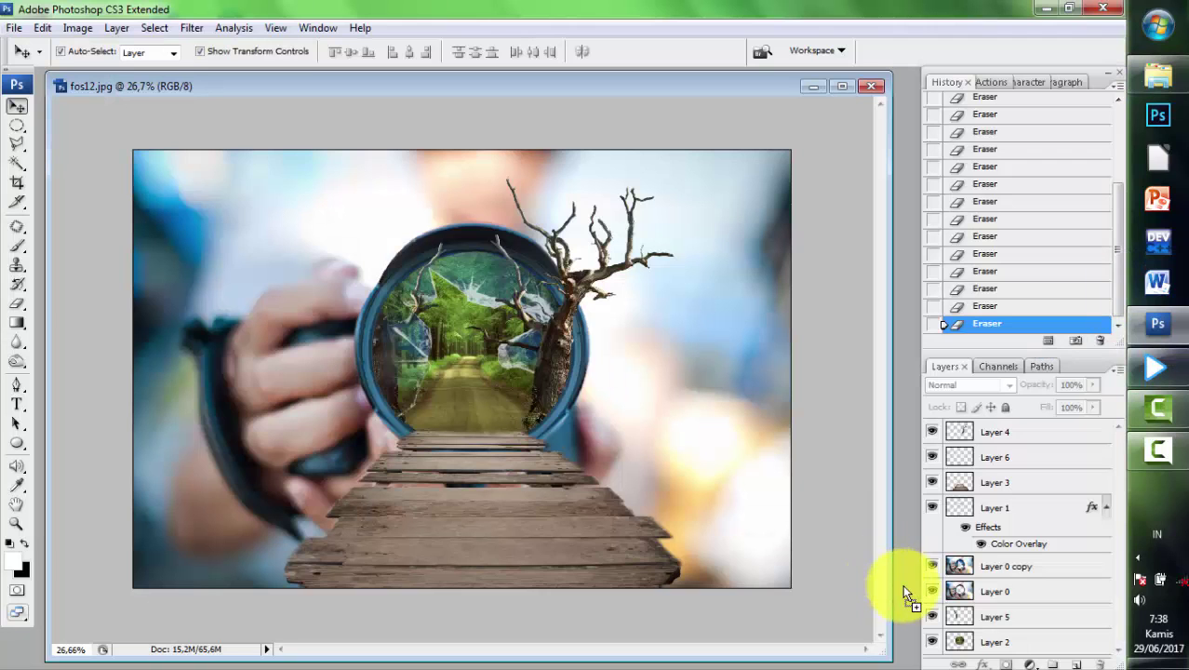
# - Bring the tree image into the fos12 composite and scale it down onto the boardwalk
pyautogui.moveTo(901, 584); pyautogui.dragTo(493, 491)
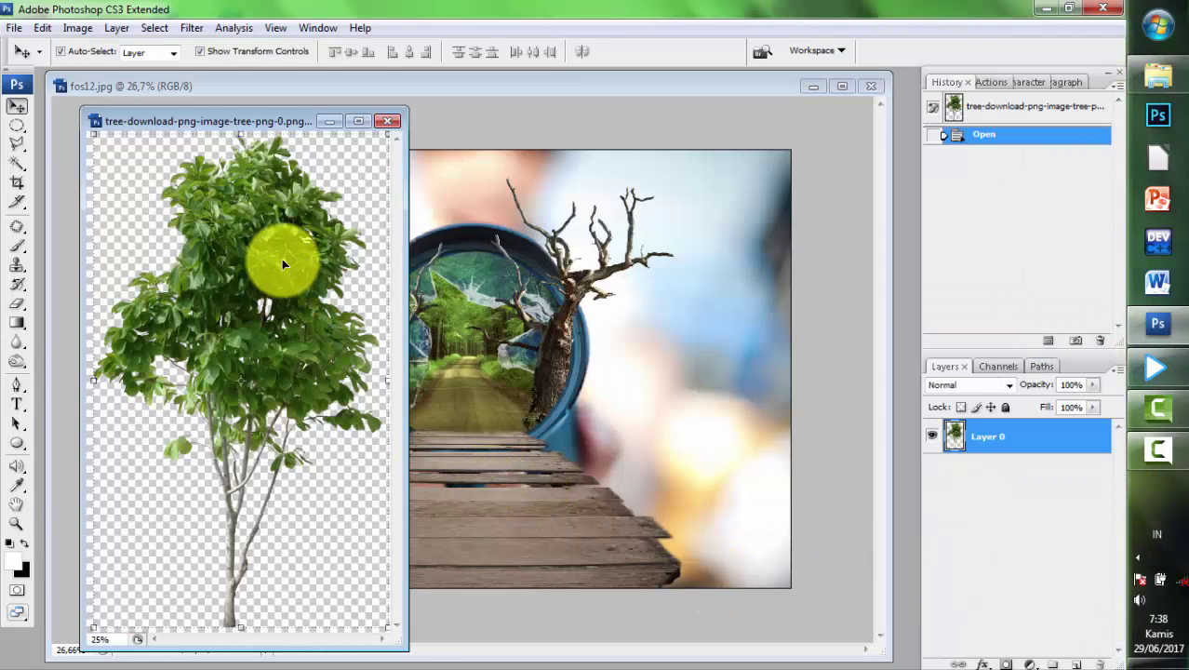
pyautogui.moveTo(284, 264); pyautogui.dragTo(529, 409)
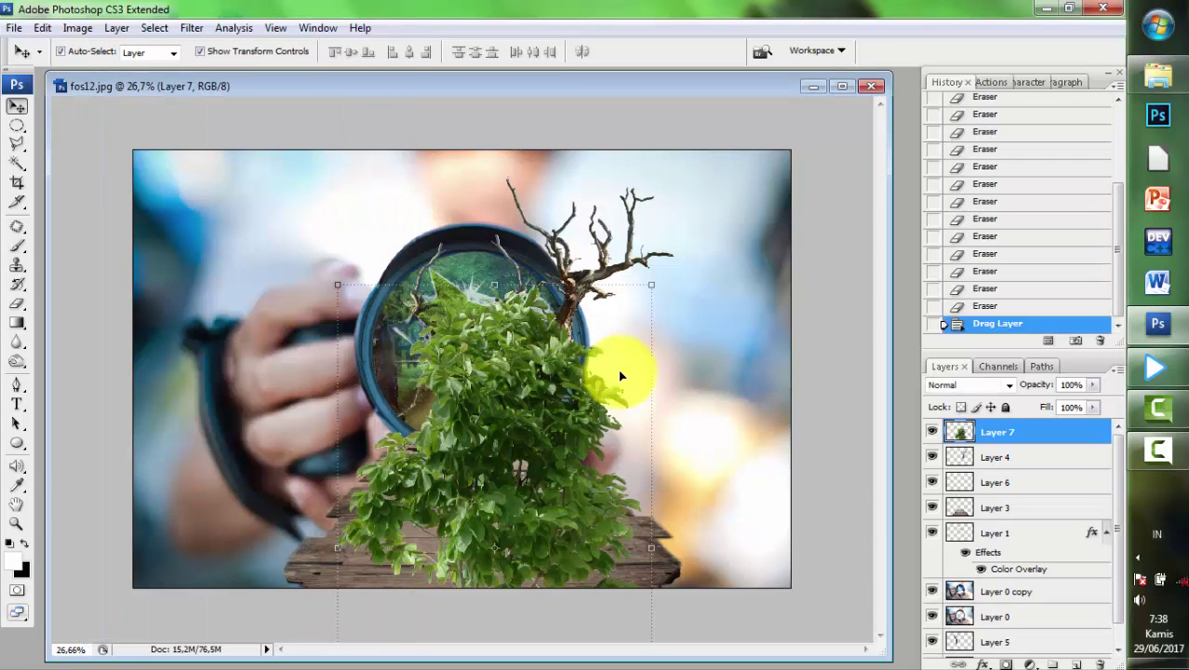
pyautogui.moveTo(650, 286)
pyautogui.mouseDown()
pyautogui.moveTo(527, 429)
pyautogui.moveTo(550, 422)
pyautogui.mouseUp()
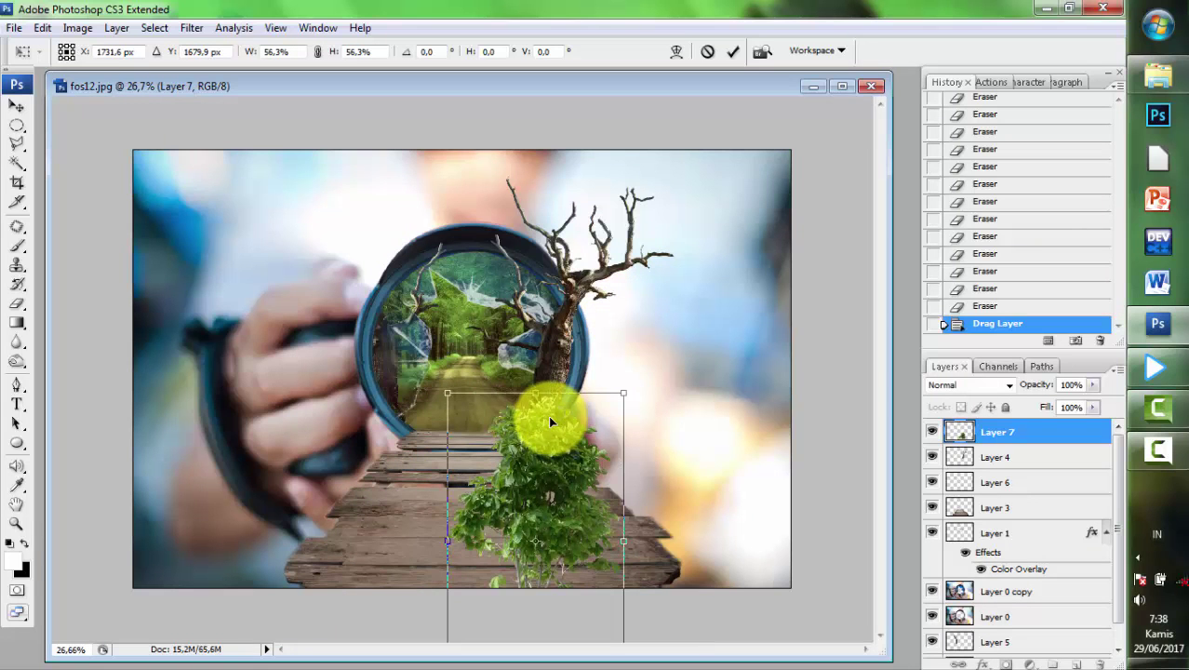
pyautogui.press('Return')
pyautogui.scroll(-3, 437, 424)
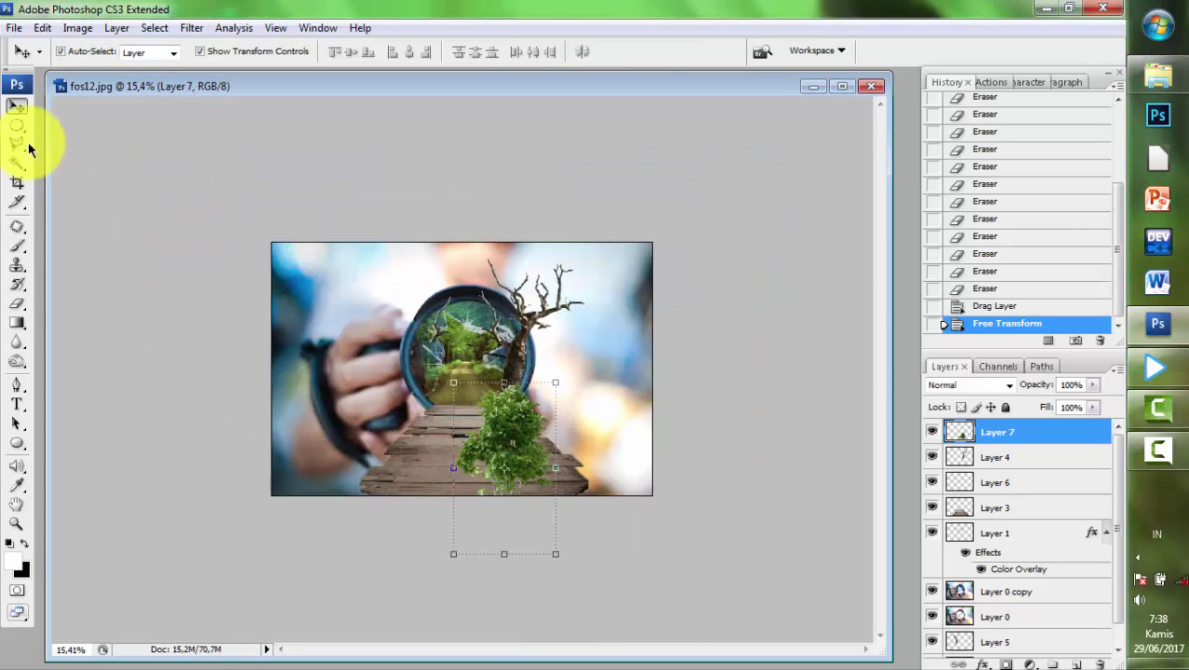
# - Delete the tree's lower trunk with a rectangular selection and move the bush up-left
pyautogui.moveTo(17, 124)
pyautogui.mouseDown()
pyautogui.moveTo(53, 139)
pyautogui.moveTo(55, 125)
pyautogui.mouseUp()
pyautogui.moveTo(638, 586); pyautogui.dragTo(382, 433)
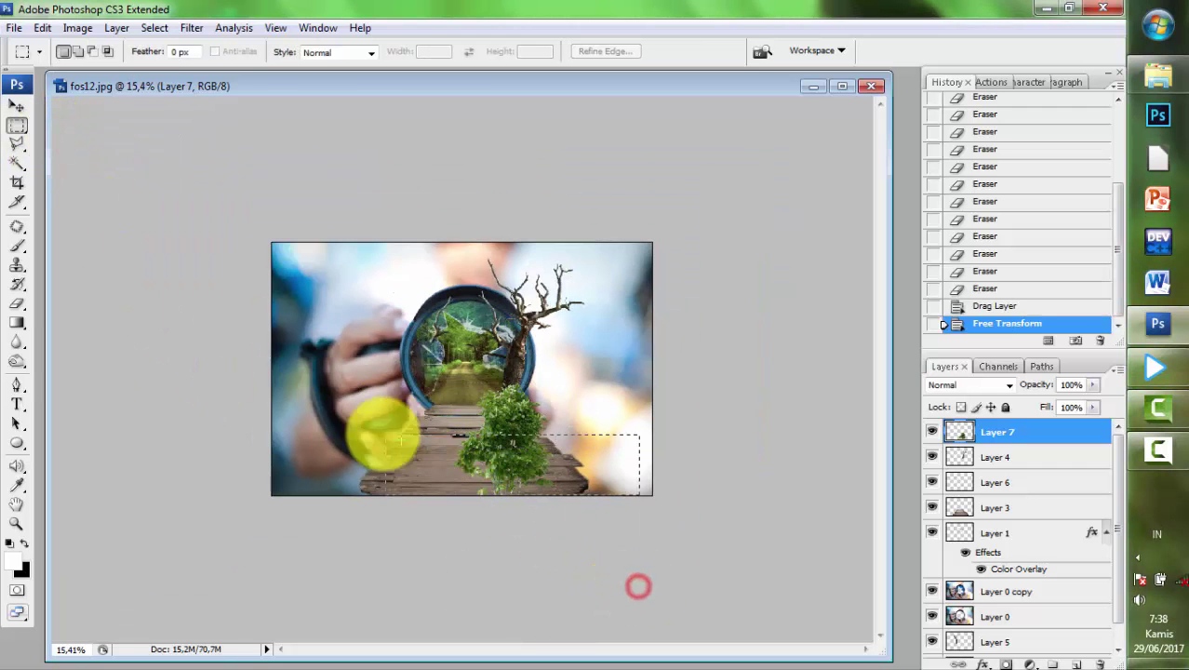
pyautogui.press('Delete')
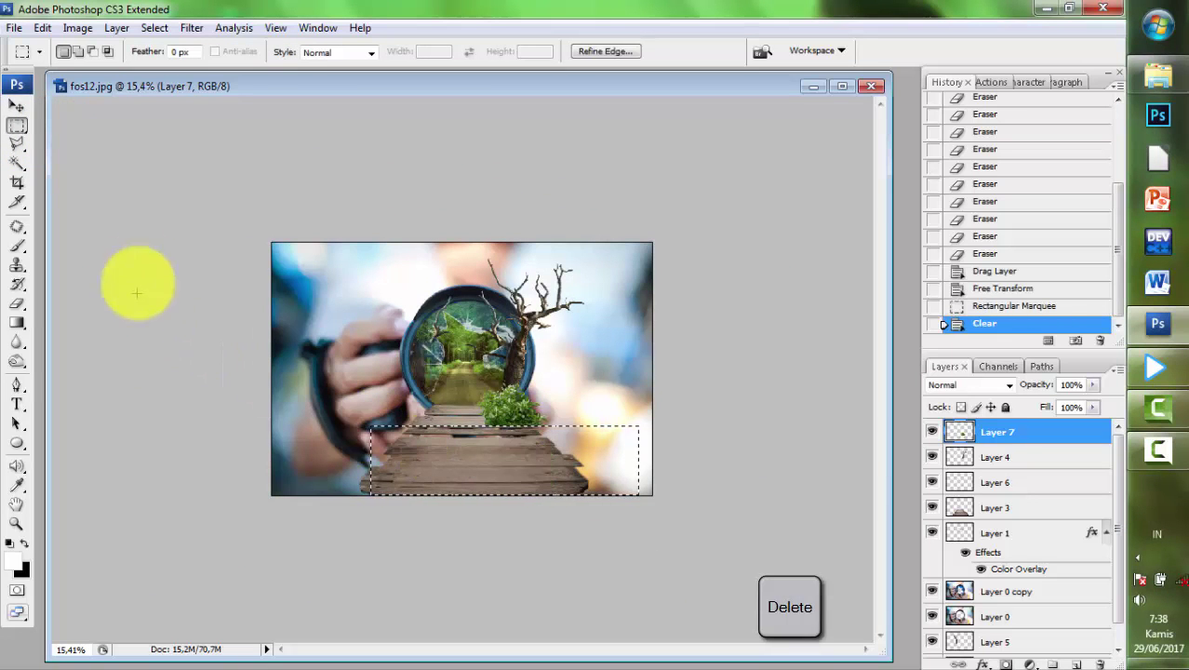
pyautogui.click(725, 366)
pyautogui.click(15, 110)
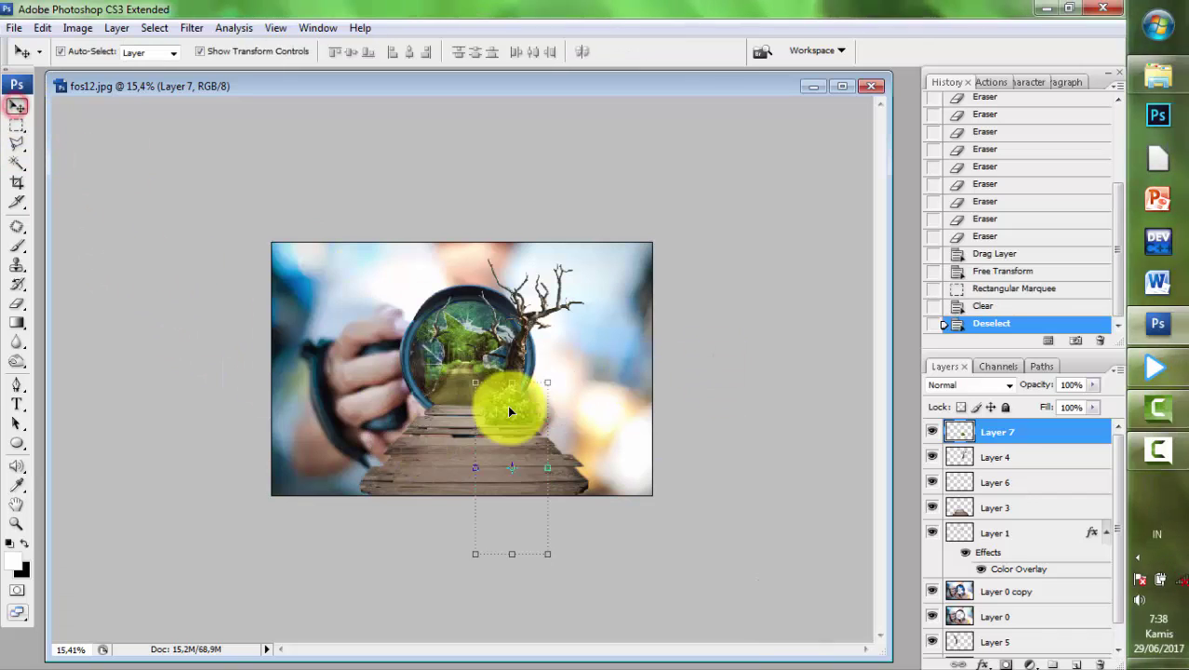
pyautogui.moveTo(507, 405); pyautogui.dragTo(349, 296)
# - Clear a boxed area of the bush layer, deselect, and move the bush into the lens beside the tree
pyautogui.click(17, 124)
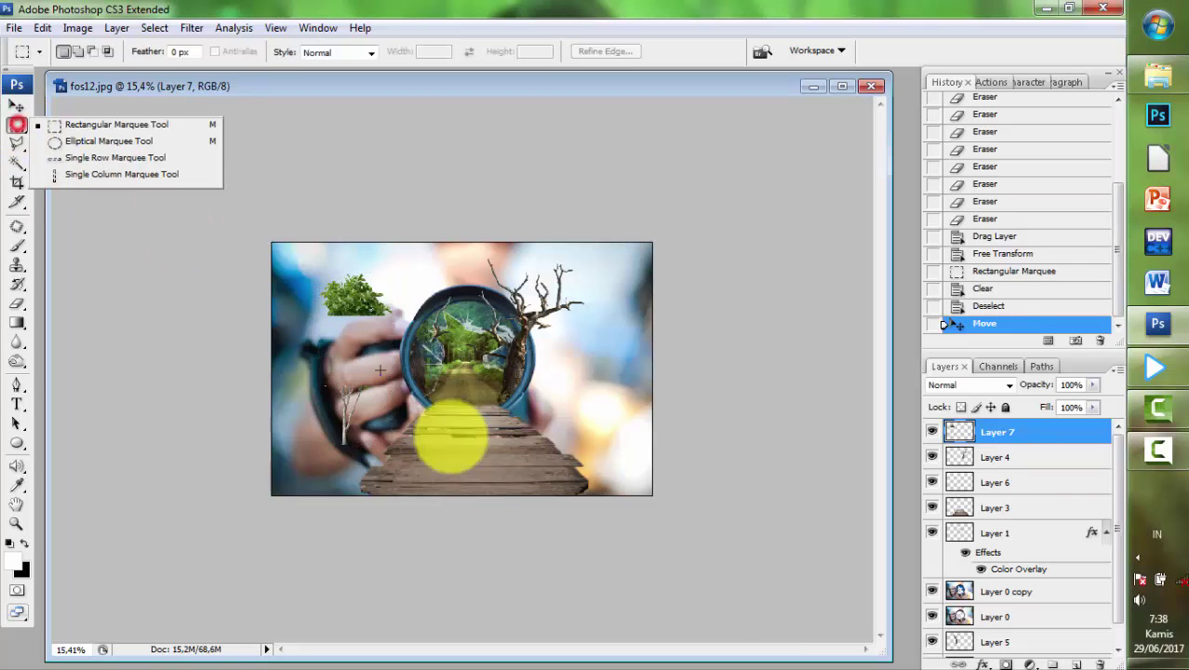
pyautogui.moveTo(457, 484); pyautogui.dragTo(285, 304)
pyautogui.press('Delete')
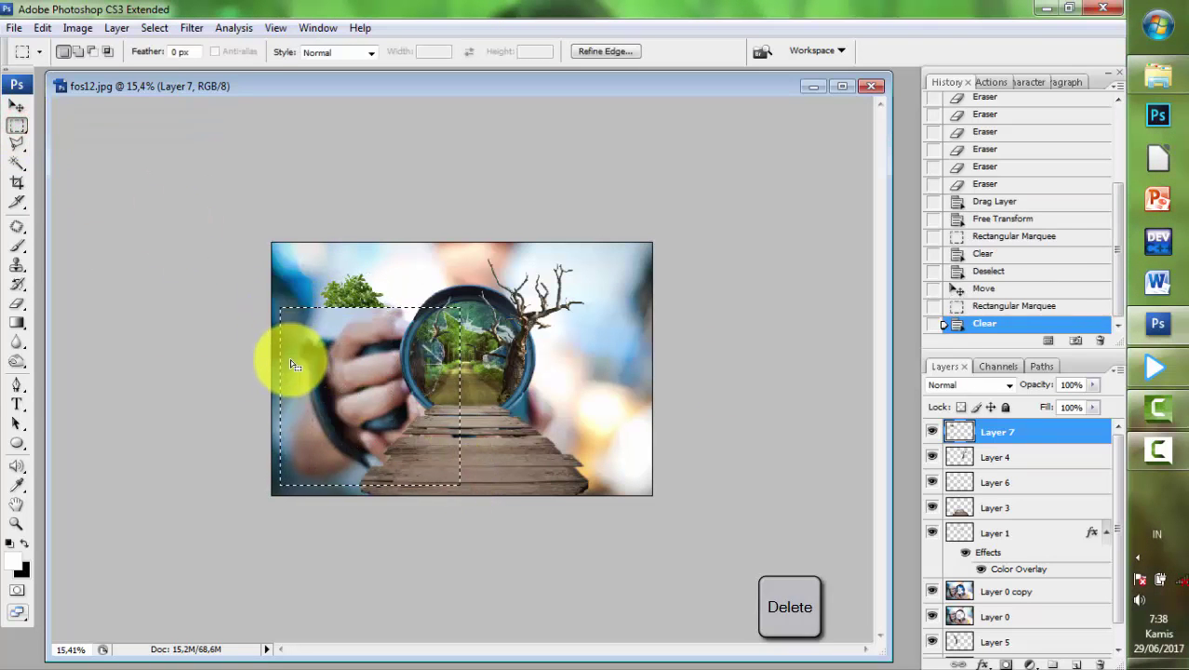
pyautogui.hotkey('ctrl', 'd')
pyautogui.click(16, 107)
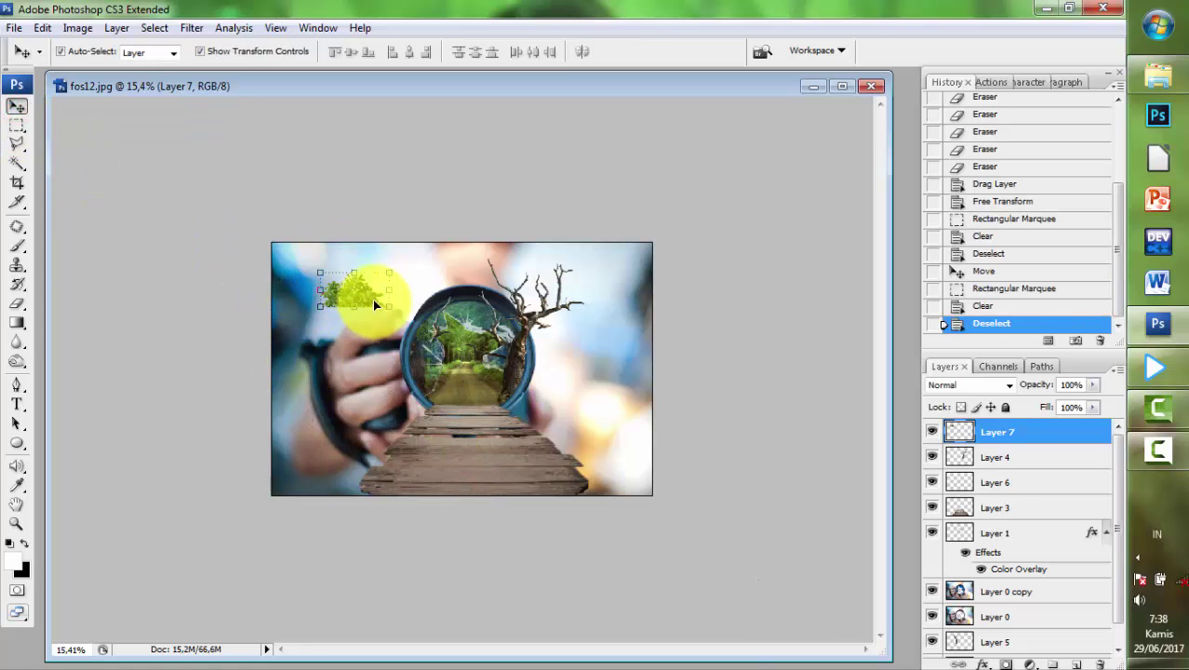
pyautogui.moveTo(372, 299)
pyautogui.mouseDown()
pyautogui.moveTo(510, 383)
pyautogui.moveTo(574, 395)
pyautogui.moveTo(589, 372)
pyautogui.mouseUp()
# - Send Layer 7 to the bottom of the layer stack, then back to the top
pyautogui.scroll(2, 520, 405)
pyautogui.scroll(2, 542, 451)
pyautogui.scroll(2, 542, 451)
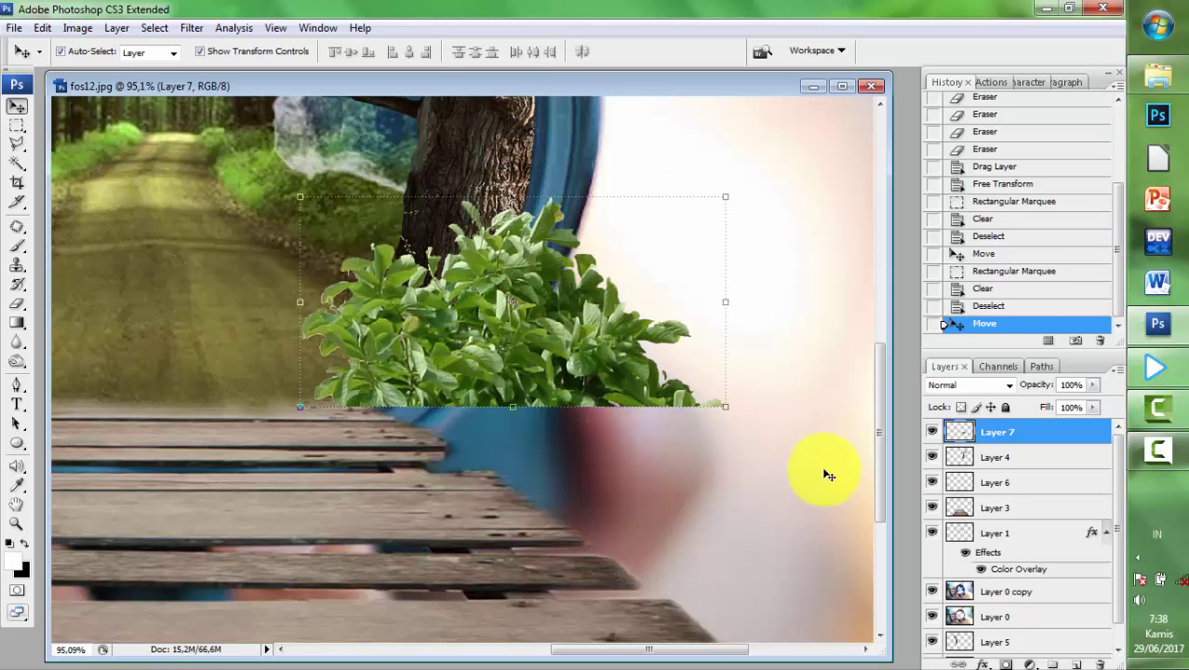
pyautogui.moveTo(1003, 433); pyautogui.dragTo(1007, 626)
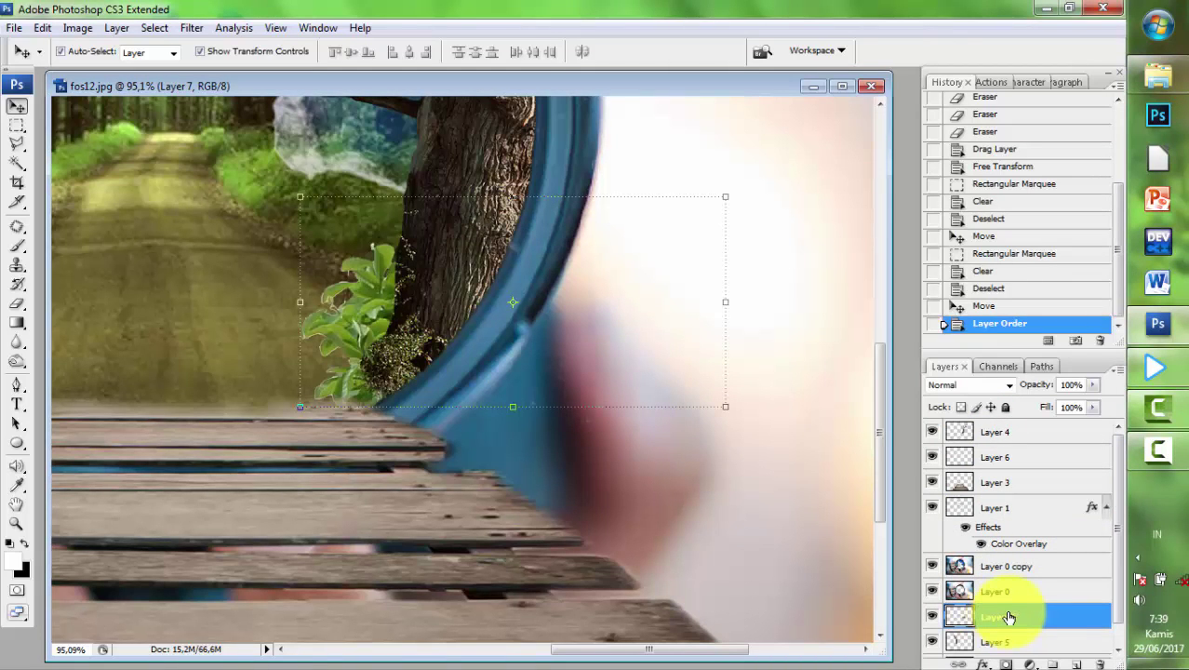
pyautogui.moveTo(1010, 617); pyautogui.dragTo(996, 430)
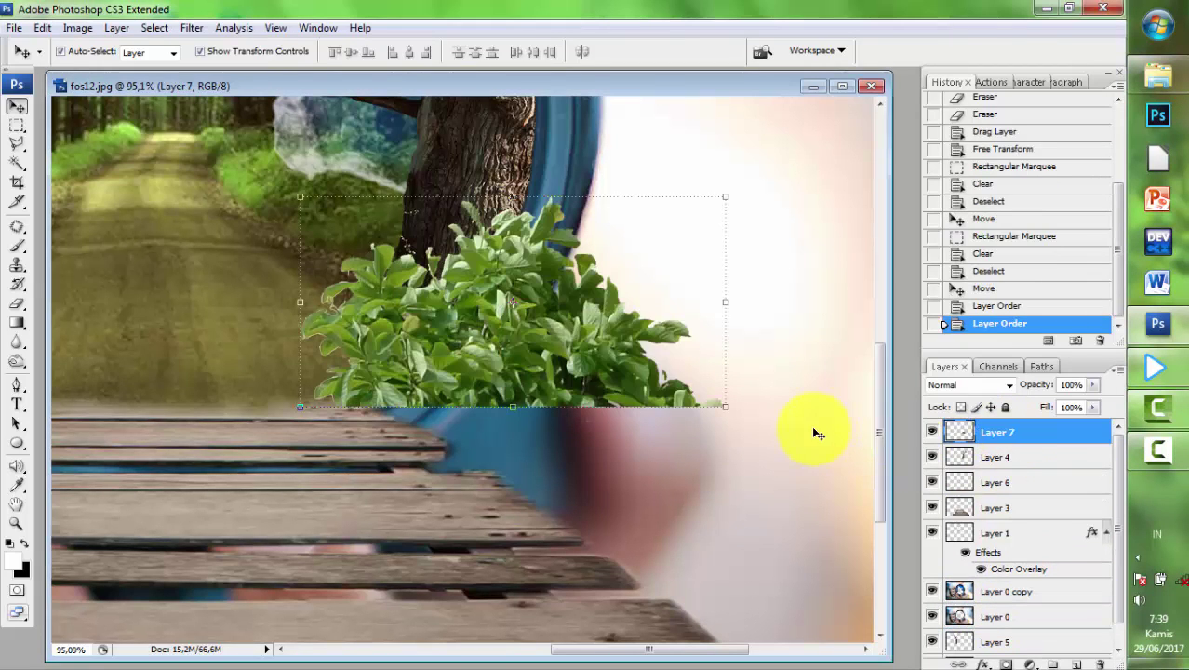
# - Lower Layer 7's opacity and start a Pen path along the lens rim around the overflow
pyautogui.scroll(2, 556, 242)
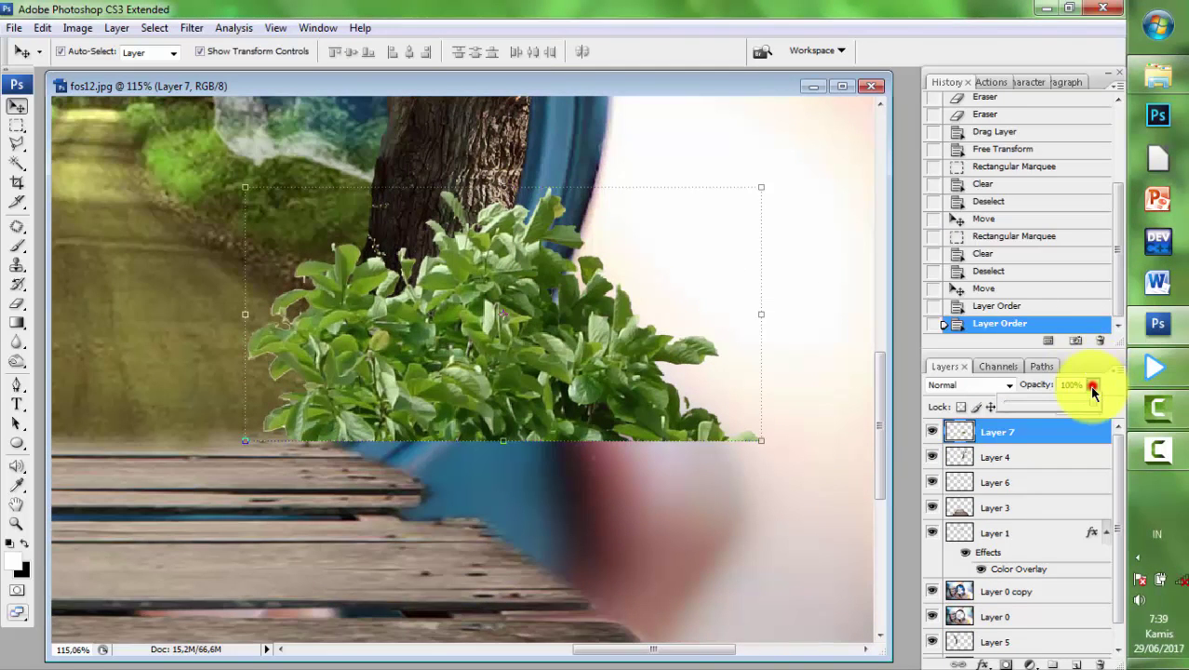
pyautogui.moveTo(1059, 416)
pyautogui.mouseDown()
pyautogui.moveTo(1029, 407)
pyautogui.moveTo(1045, 411)
pyautogui.mouseUp()
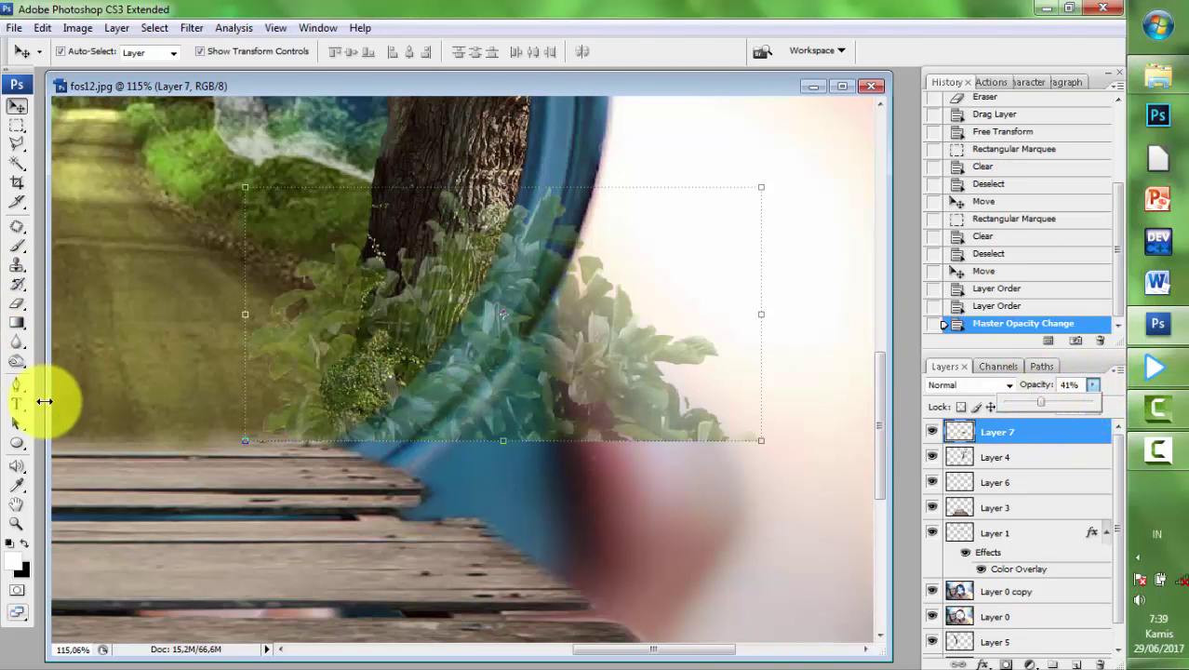
pyautogui.click(17, 384)
pyautogui.click(333, 439)
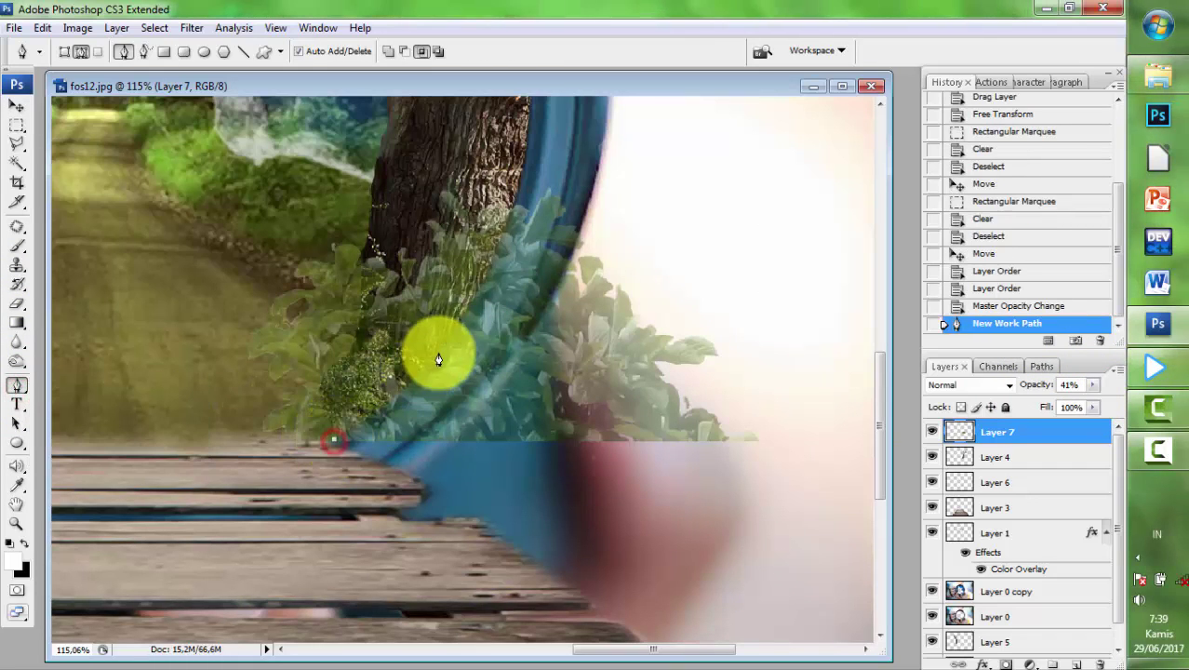
pyautogui.moveTo(438, 353); pyautogui.dragTo(455, 320)
pyautogui.moveTo(505, 224); pyautogui.dragTo(511, 209)
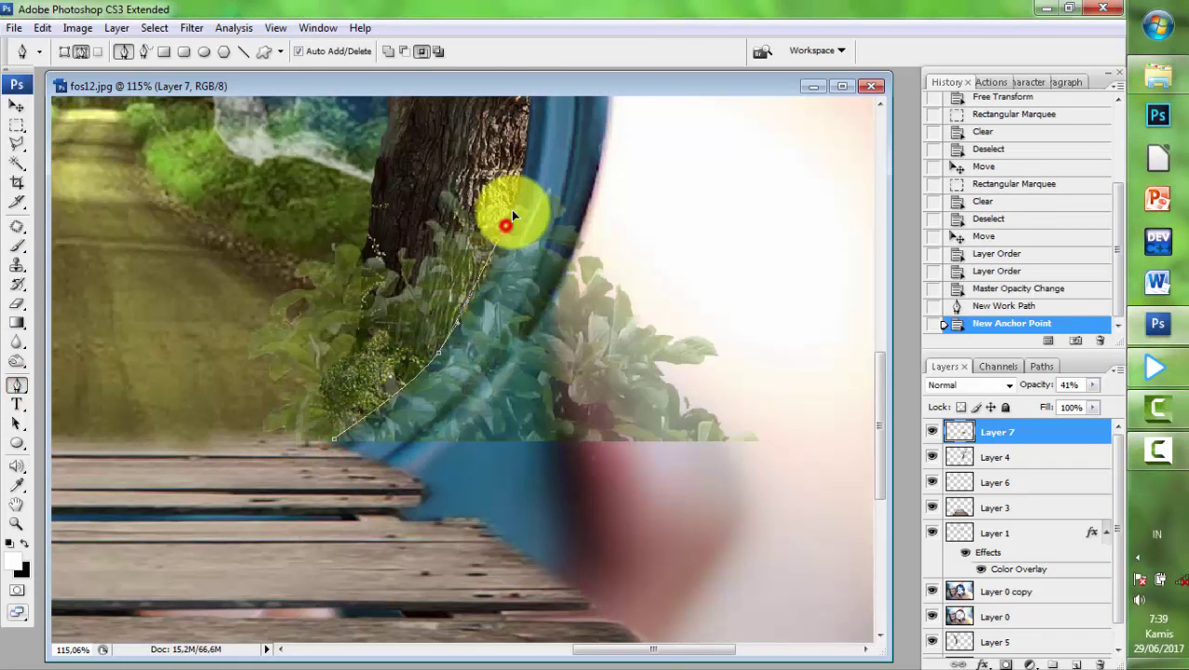
pyautogui.click(546, 160)
pyautogui.click(641, 183)
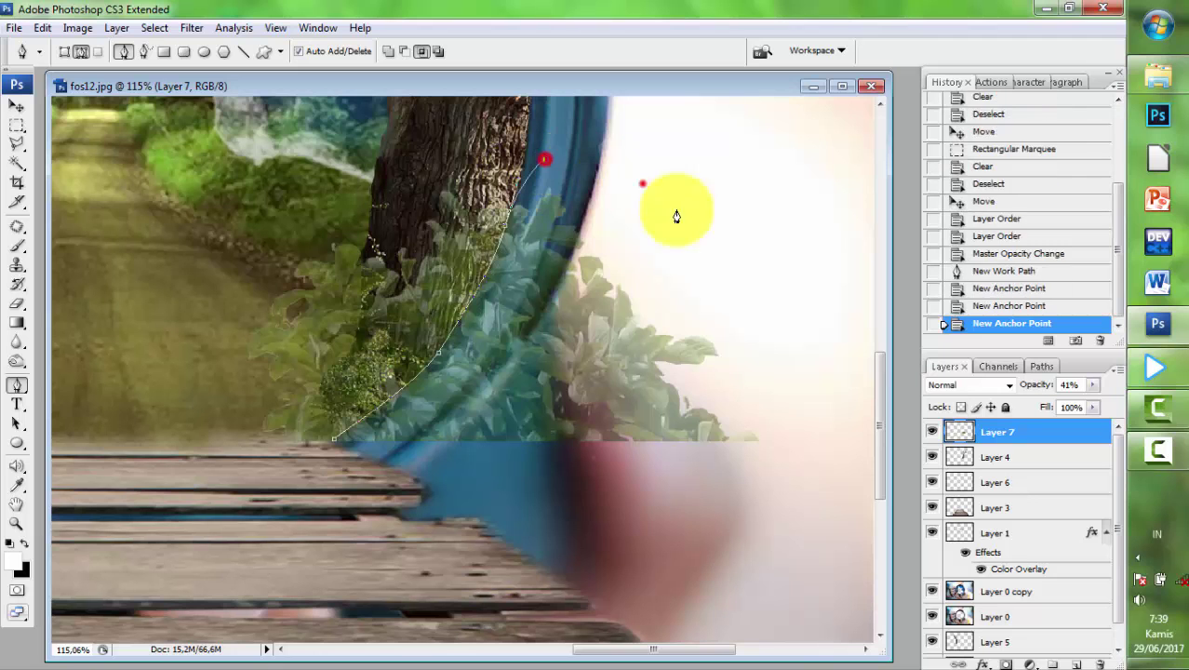
pyautogui.click(746, 284)
# - Close the path back across the planks and convert it into a selection
pyautogui.moveTo(828, 439); pyautogui.dragTo(812, 487)
pyautogui.click(812, 482)
pyautogui.click(587, 528)
pyautogui.click(343, 508)
pyautogui.click(251, 482)
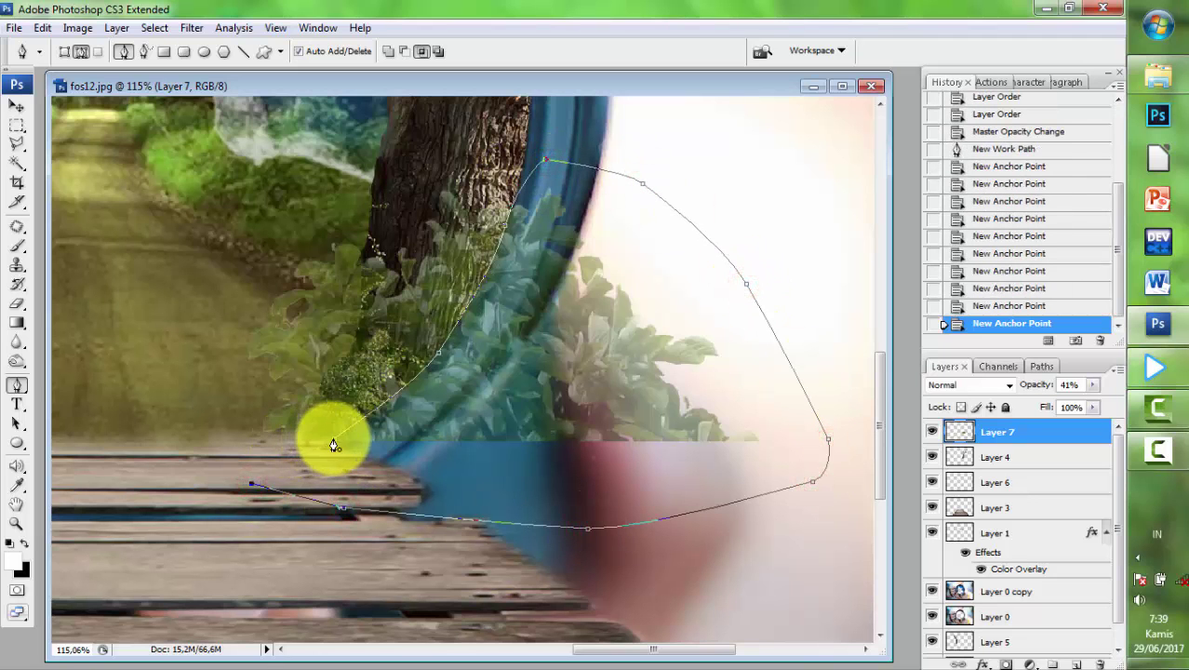
pyautogui.click(333, 445)
pyautogui.rightClick(398, 405)
pyautogui.click(483, 505)
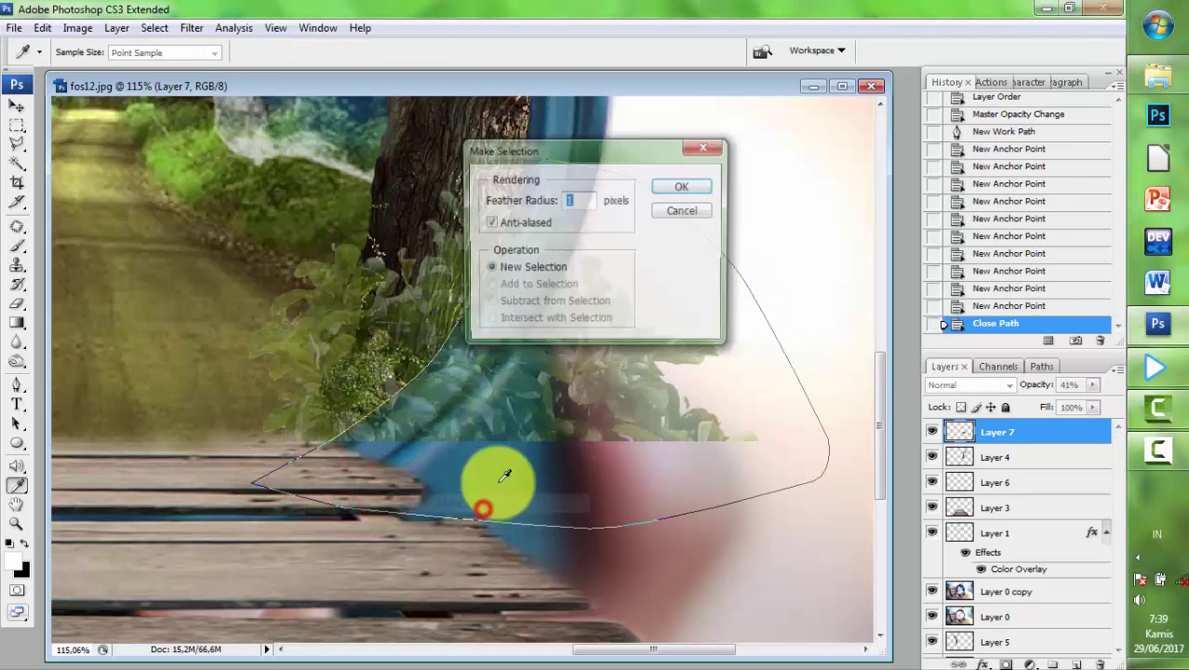
pyautogui.click(662, 186)
# - Erase the selected leaves lying over the lens rim with a 200 px eraser
pyautogui.rightClick(16, 303)
pyautogui.click(56, 299)
pyautogui.click(685, 414)
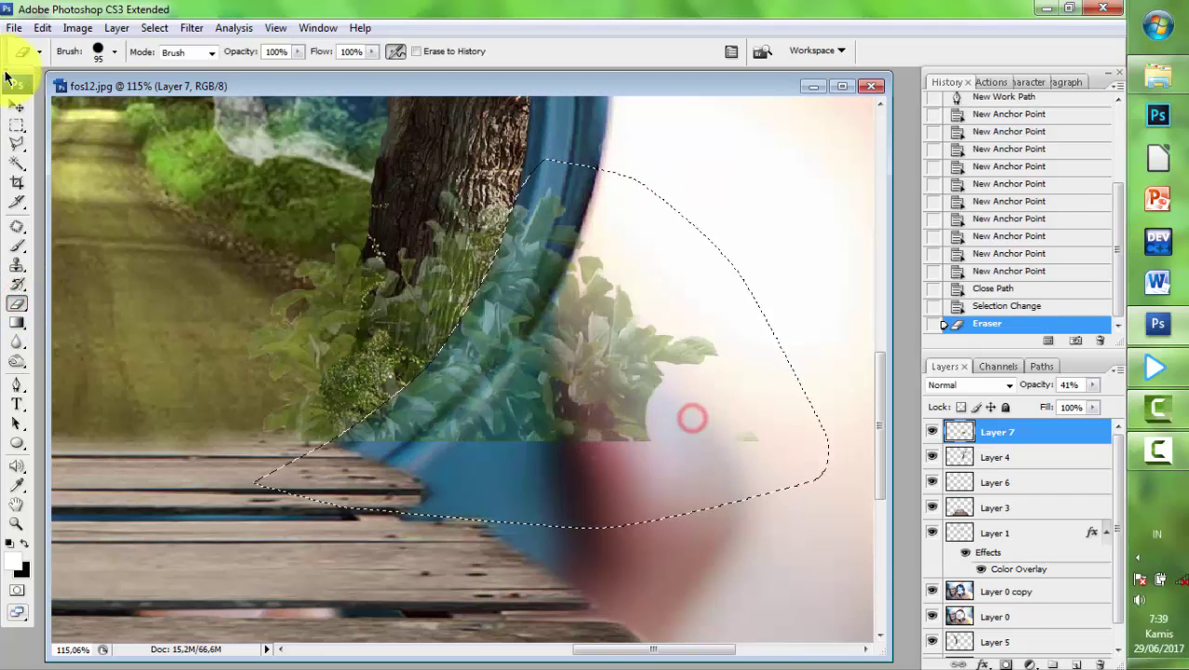
pyautogui.click(114, 51)
pyautogui.click(119, 233)
pyautogui.click(630, 416)
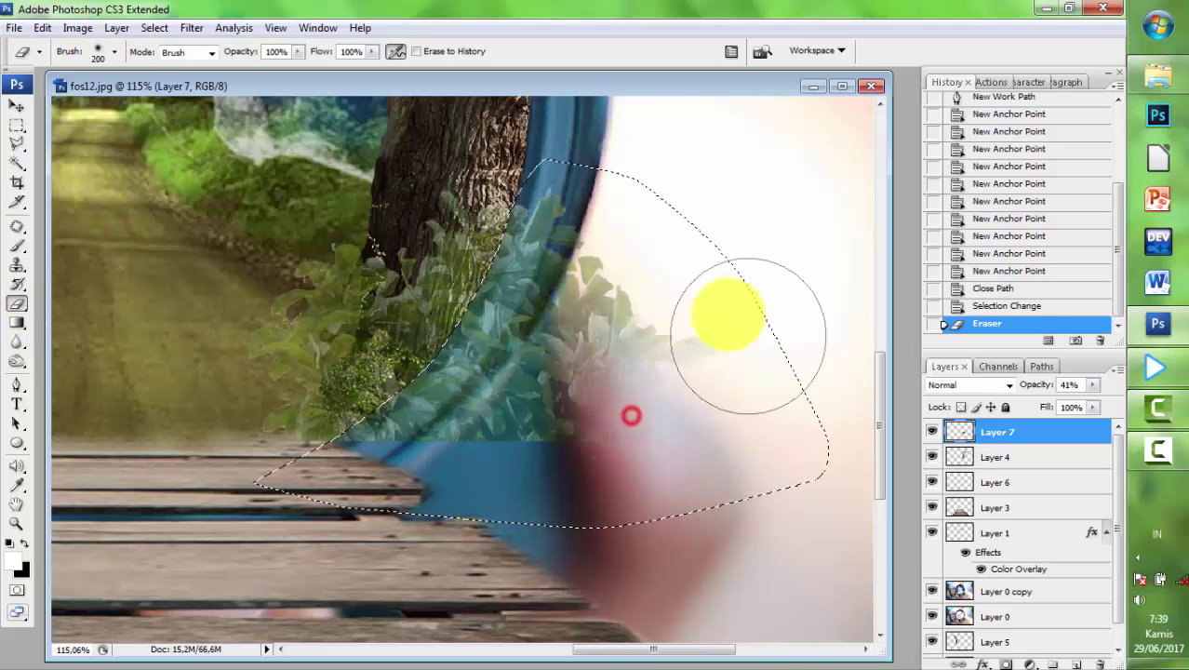
pyautogui.moveTo(747, 336)
pyautogui.mouseDown()
pyautogui.moveTo(354, 549)
pyautogui.moveTo(536, 385)
pyautogui.mouseUp()
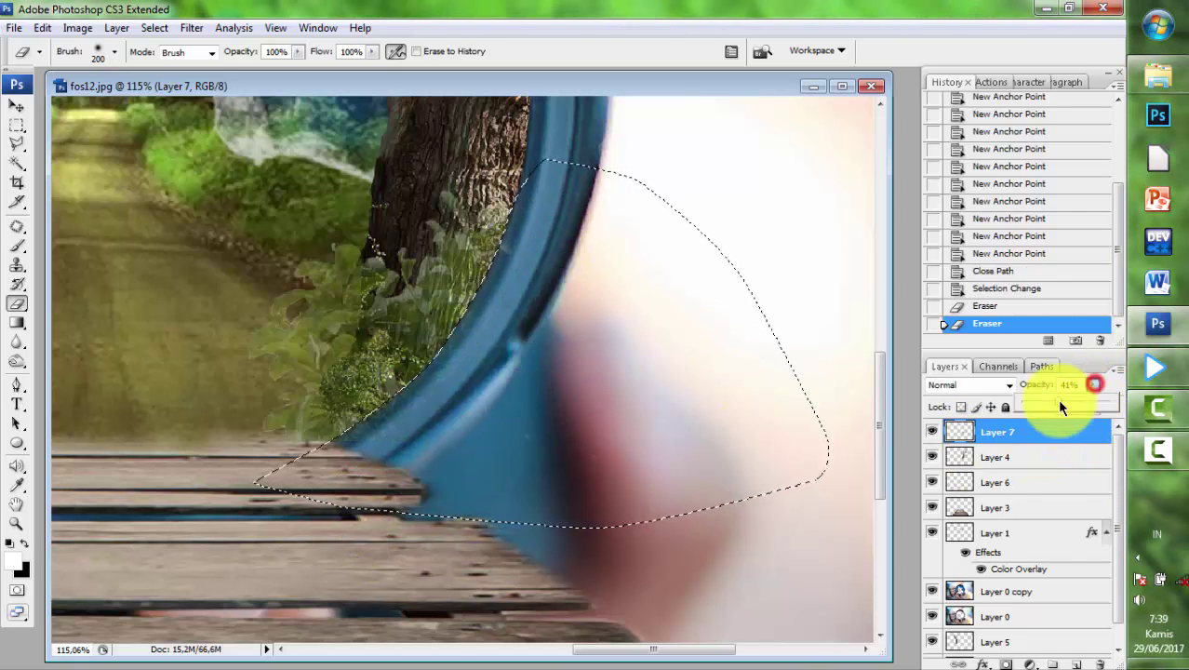
# - Restore Layer 7 to 100% opacity and drop the selection
pyautogui.moveTo(1061, 407); pyautogui.dragTo(1136, 399)
pyautogui.moveTo(473, 486)
pyautogui.mouseDown()
pyautogui.moveTo(414, 482)
pyautogui.moveTo(445, 465)
pyautogui.moveTo(532, 354)
pyautogui.mouseUp()
pyautogui.click(17, 124)
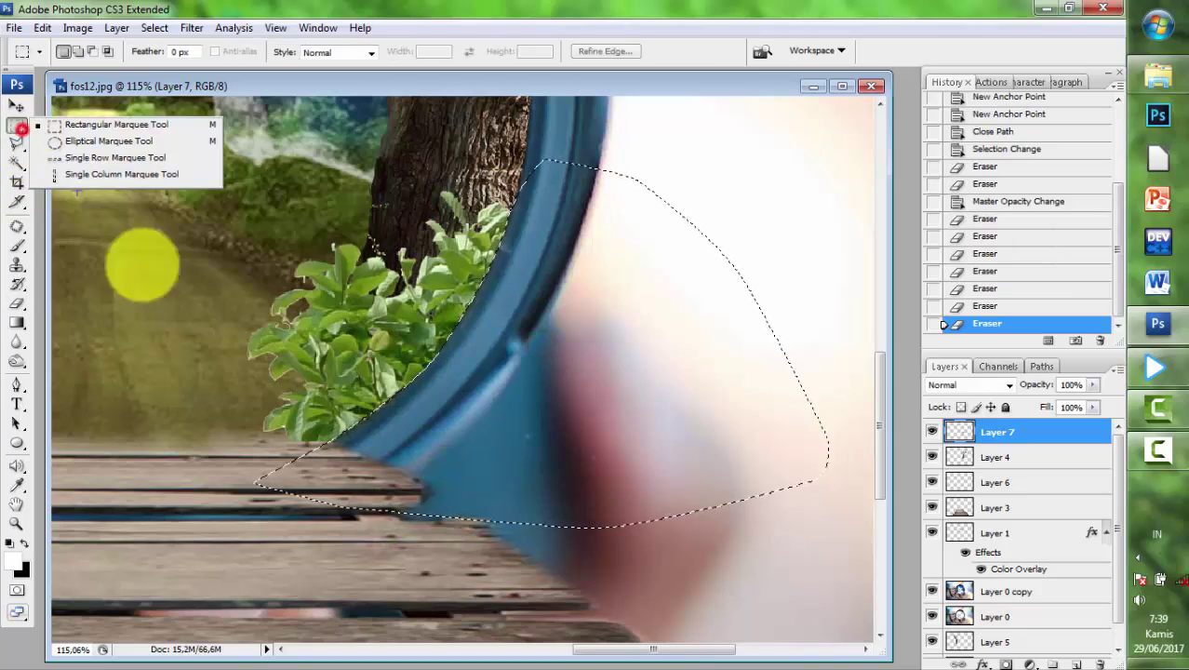
pyautogui.click(180, 319)
pyautogui.scroll(-2, 445, 393)
pyautogui.scroll(-2, 467, 376)
# - Erase leftover leaves along the plank edge with a smaller soft eraser brush
pyautogui.scroll(-1, 533, 424)
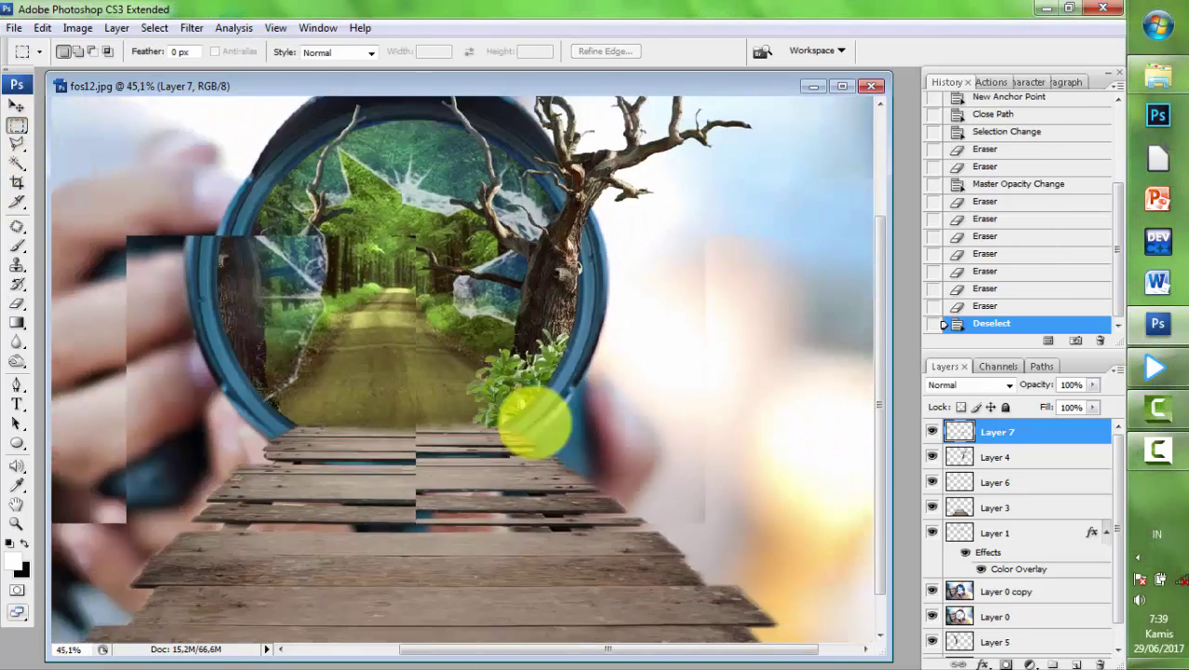
pyautogui.scroll(3, 531, 425)
pyautogui.scroll(2, 491, 531)
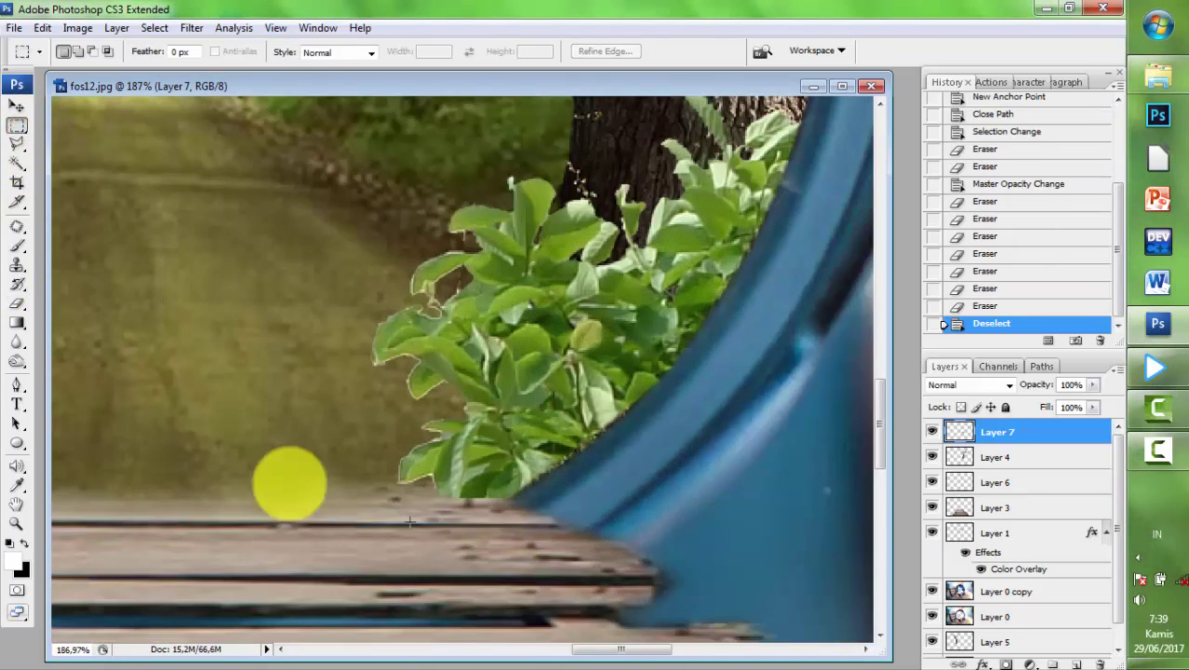
pyautogui.click(21, 108)
pyautogui.click(82, 28)
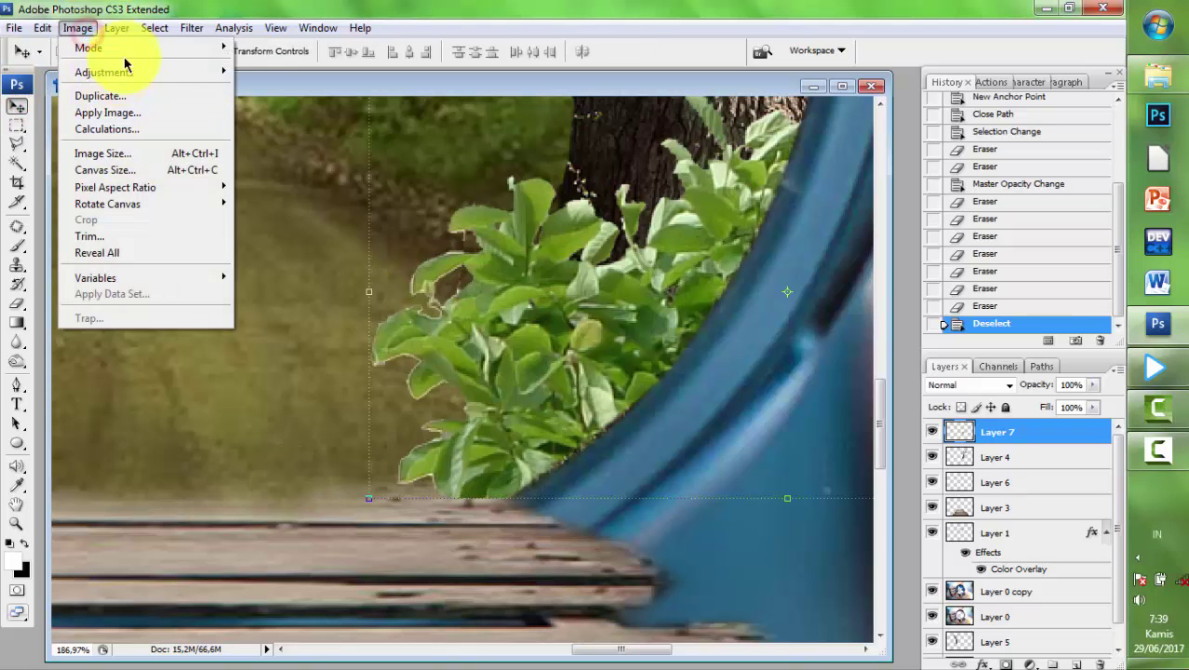
pyautogui.click(21, 288)
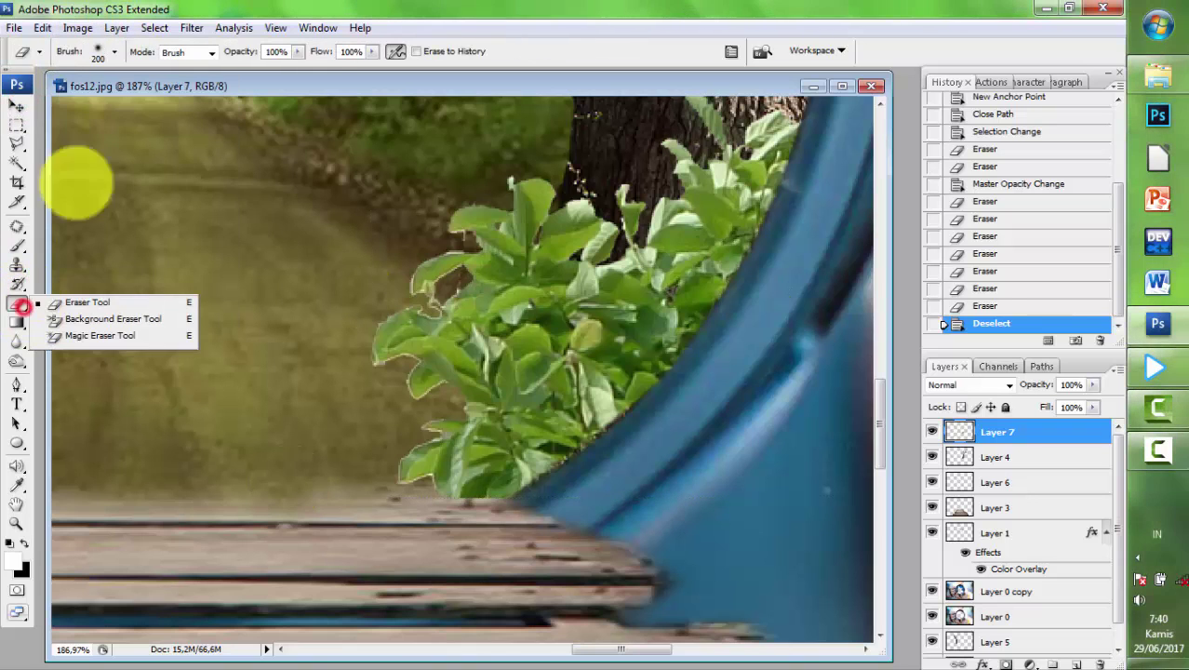
pyautogui.click(113, 52)
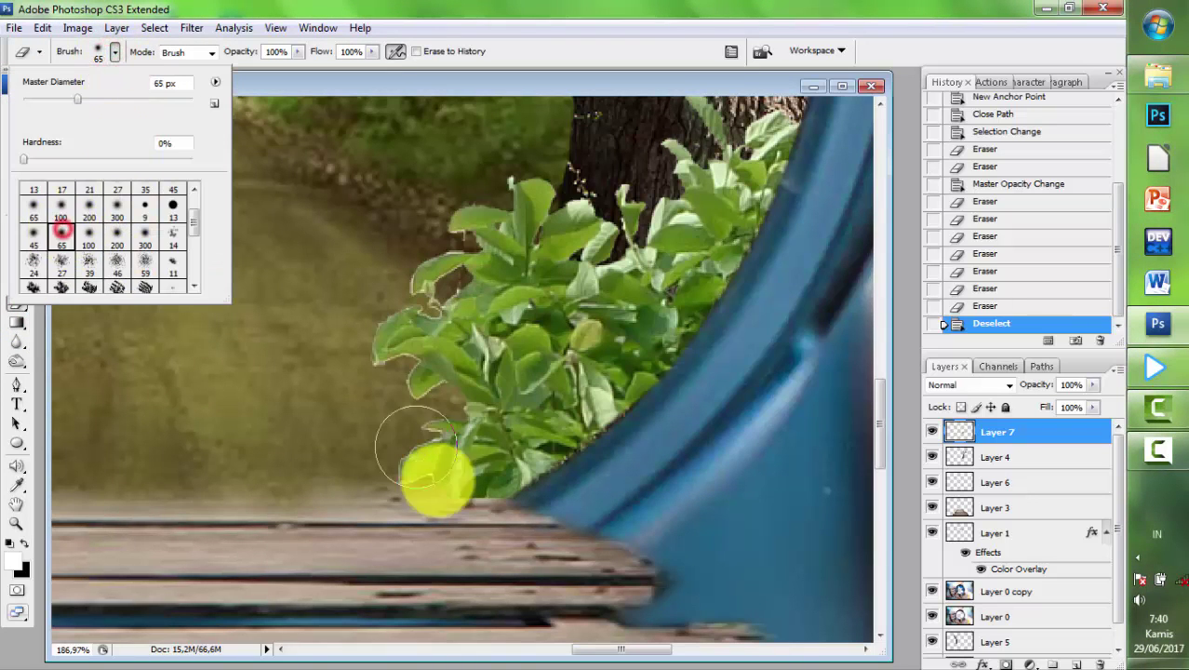
pyautogui.click(504, 528)
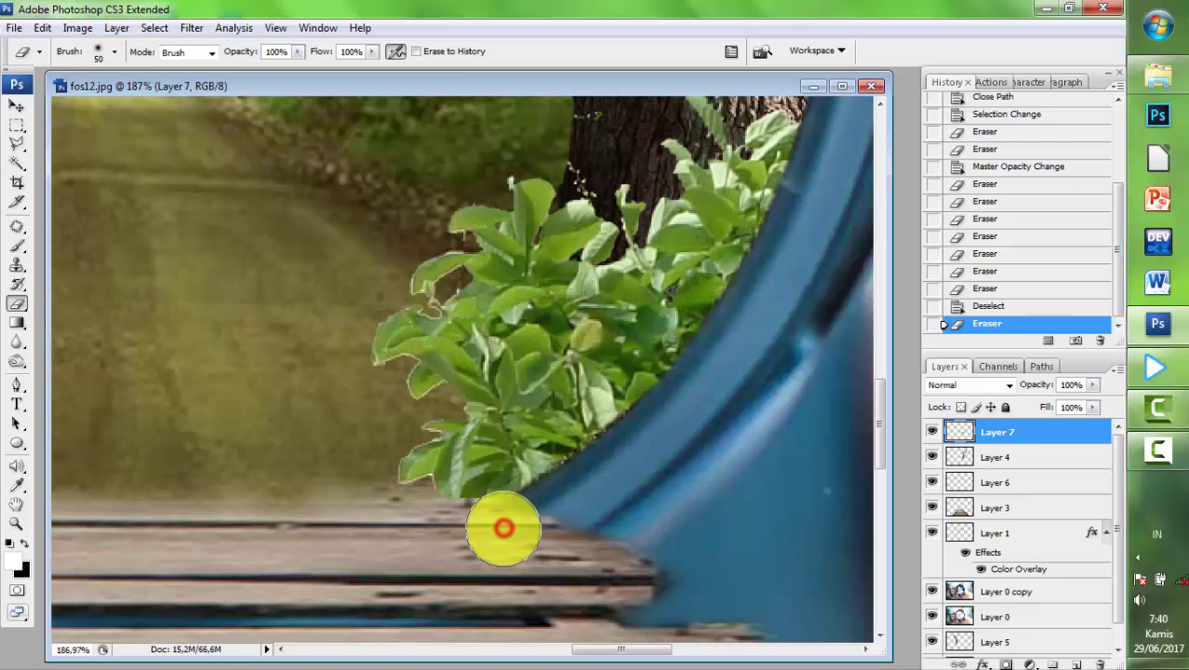
pyautogui.moveTo(385, 498)
pyautogui.mouseDown()
pyautogui.moveTo(460, 509)
pyautogui.moveTo(393, 498)
pyautogui.mouseUp()
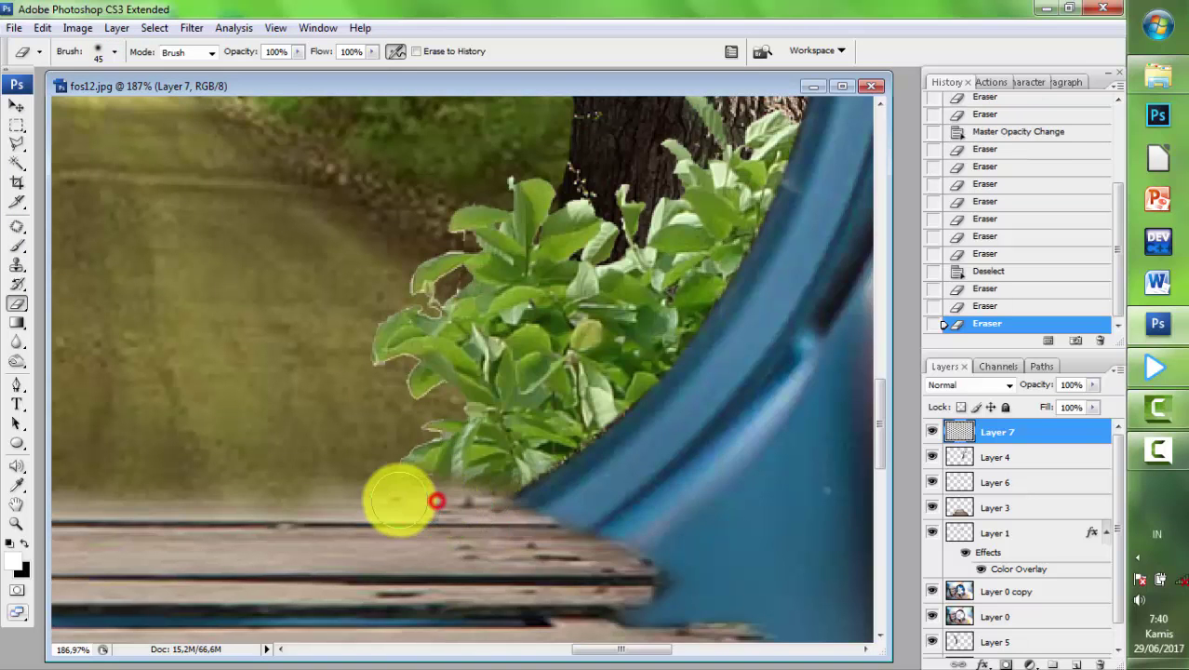
# - Zoom out, clear the layer selection, and drag the bird painting from the Minipeople folder to Photoshop
pyautogui.scroll(-2, 379, 465)
pyautogui.scroll(-2, 380, 465)
pyautogui.scroll(-2, 436, 441)
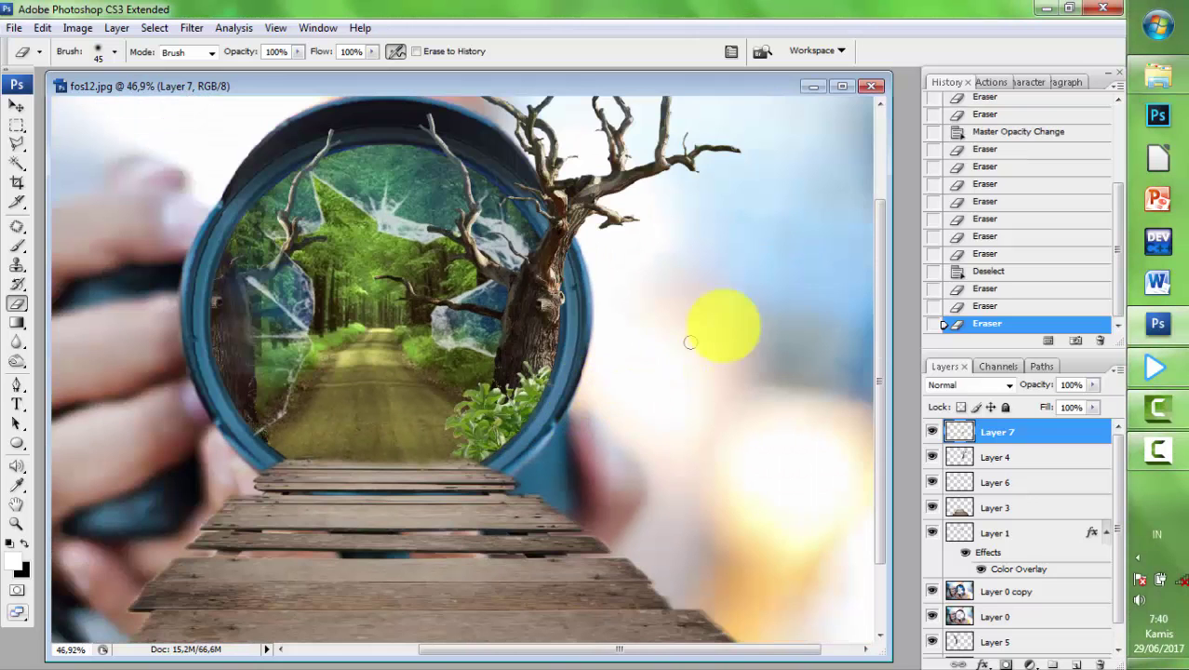
pyautogui.scroll(-1, 690, 342)
pyautogui.scroll(-2, 722, 318)
pyautogui.scroll(-1, 729, 318)
pyautogui.scroll(-1, 735, 298)
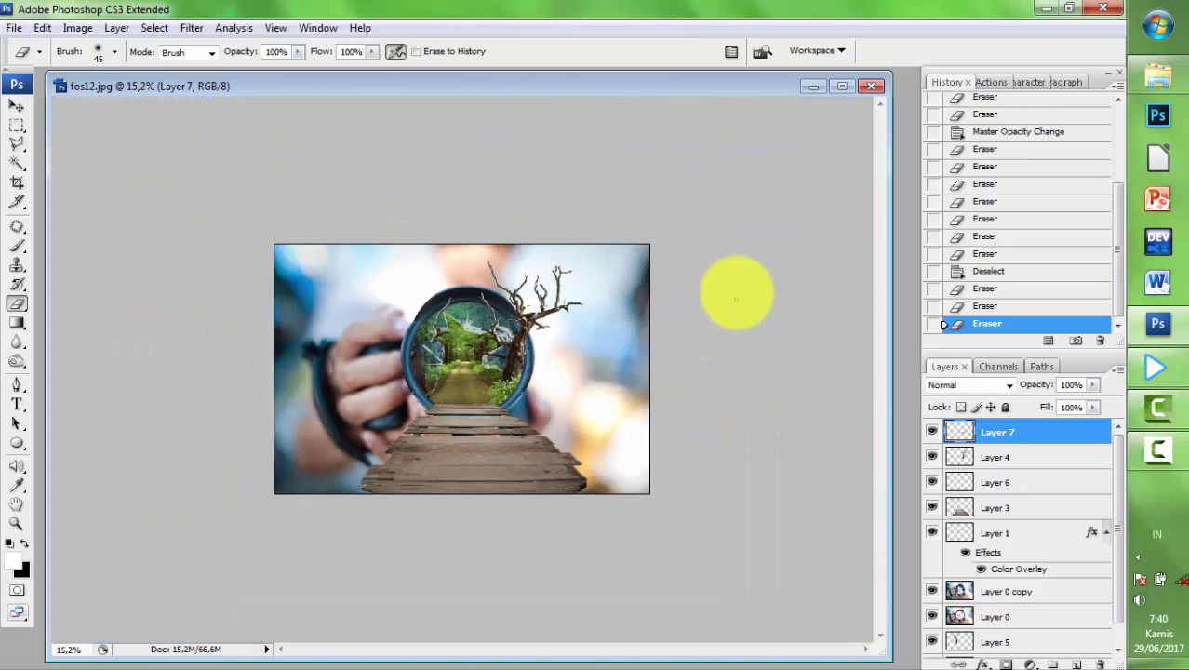
pyautogui.scroll(2, 738, 279)
pyautogui.click(103, 201)
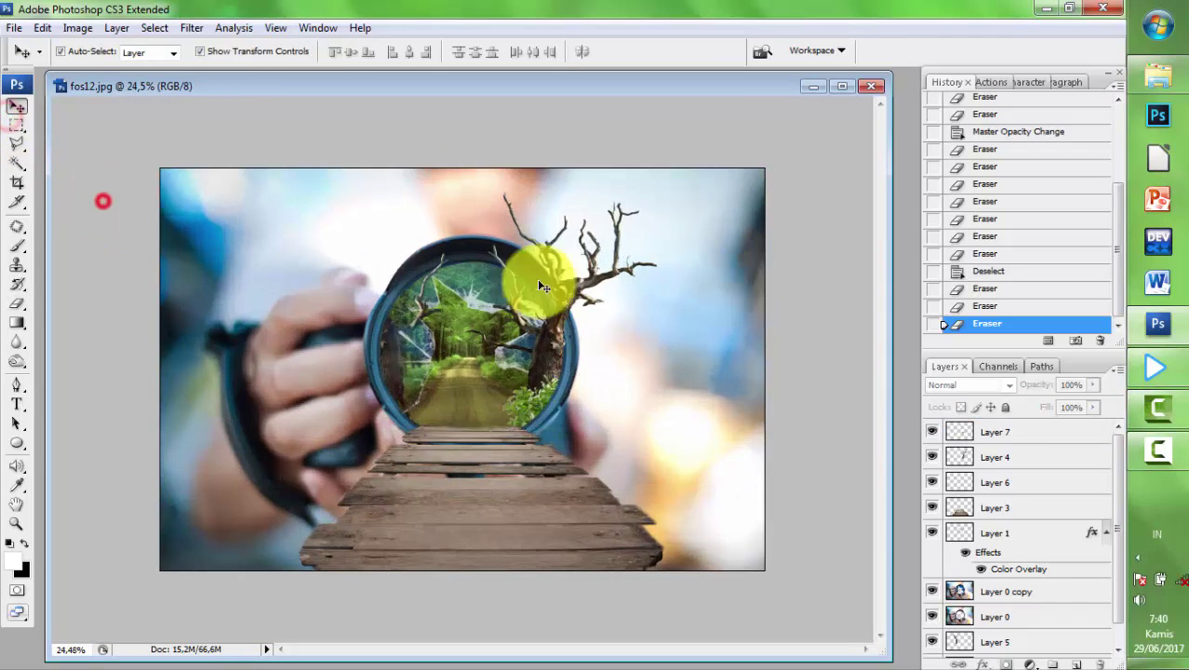
pyautogui.click(1133, 93)
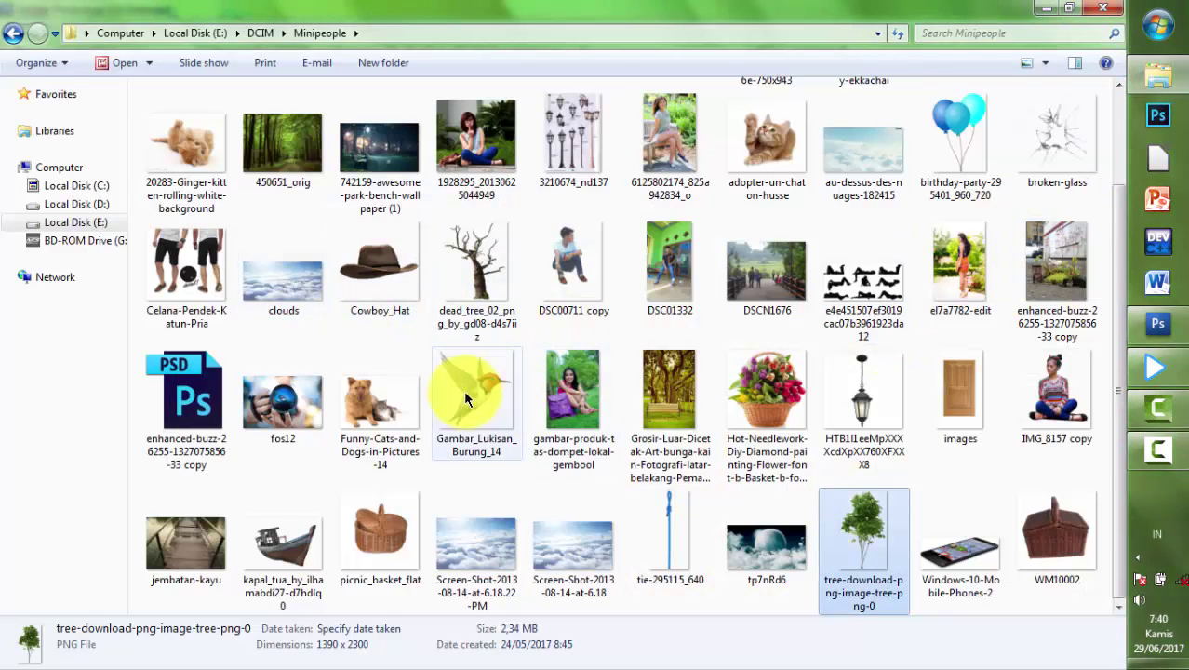
pyautogui.moveTo(477, 391)
pyautogui.mouseDown()
pyautogui.moveTo(1106, 366)
pyautogui.moveTo(939, 549)
pyautogui.mouseUp()
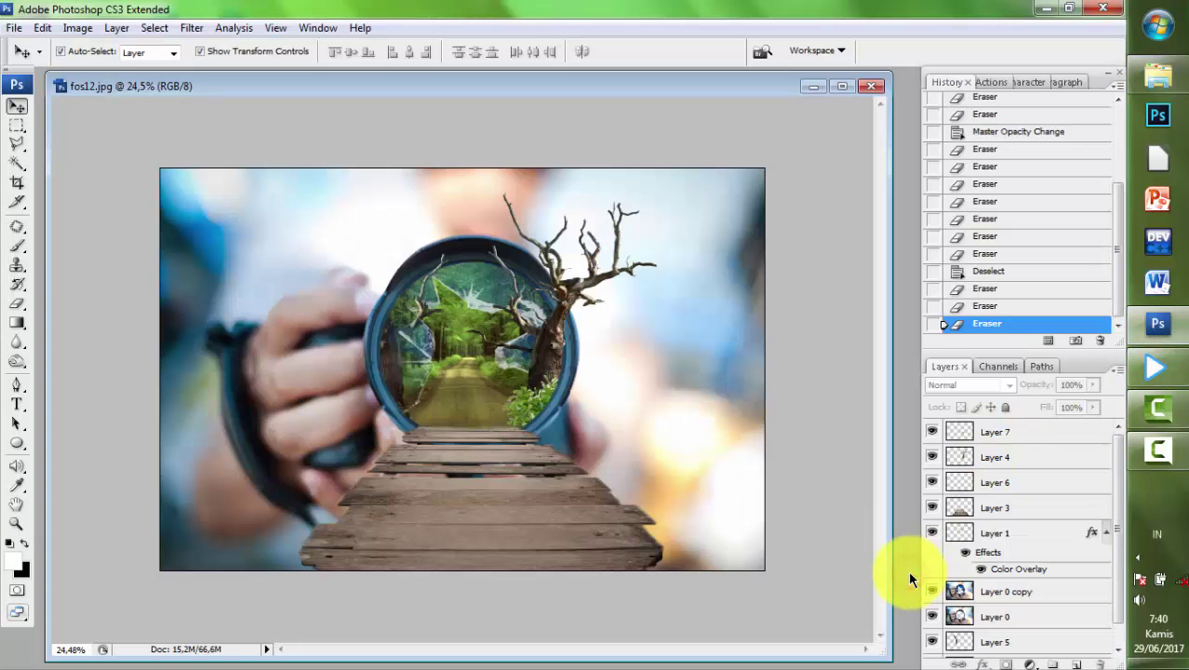
# - Bring the bird painting in as Layer 8 and scale it down to about 9%
pyautogui.moveTo(327, 398); pyautogui.dragTo(626, 349)
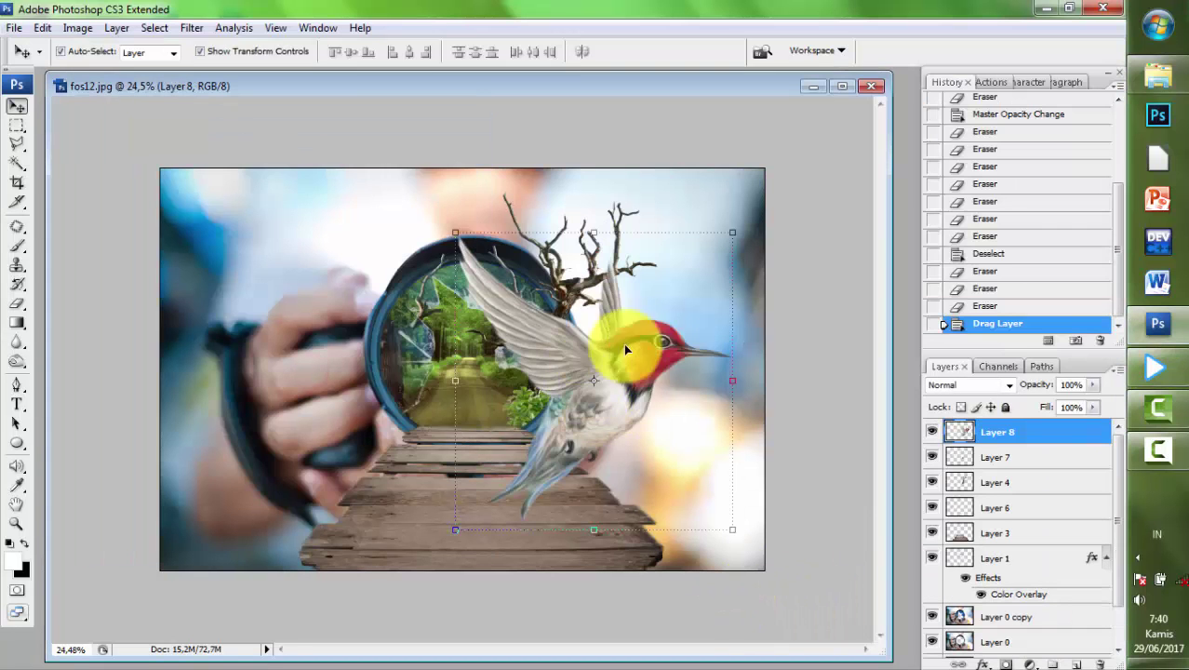
pyautogui.moveTo(741, 230); pyautogui.dragTo(491, 486)
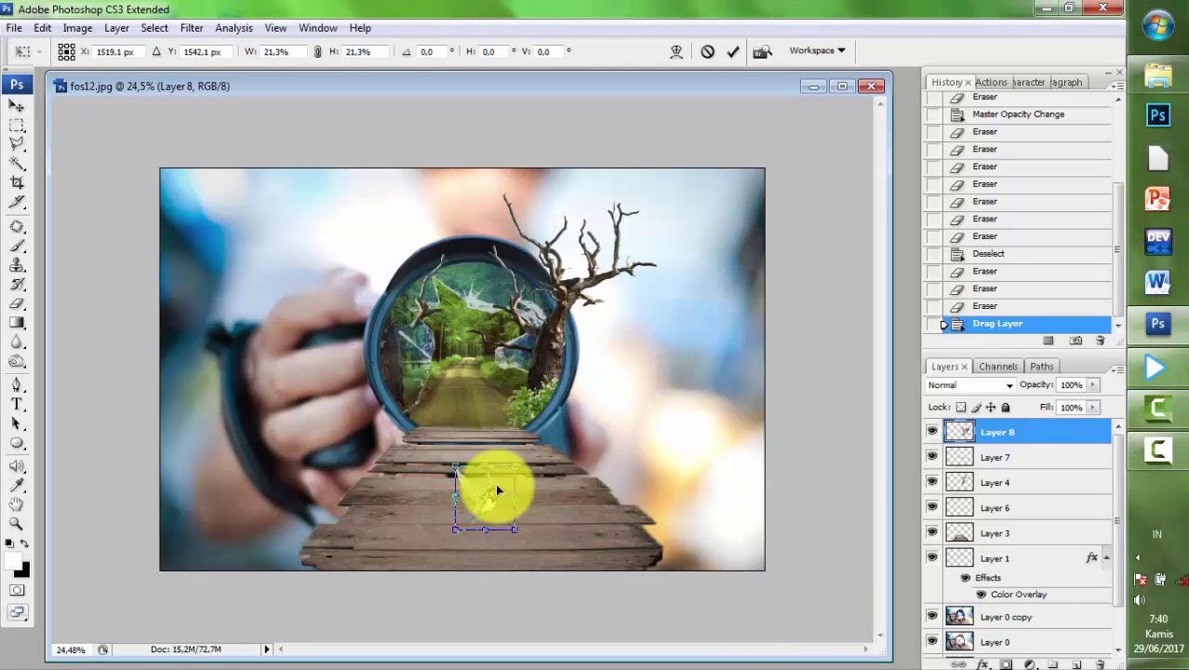
pyautogui.scroll(2, 491, 486)
pyautogui.moveTo(498, 533); pyautogui.dragTo(290, 146)
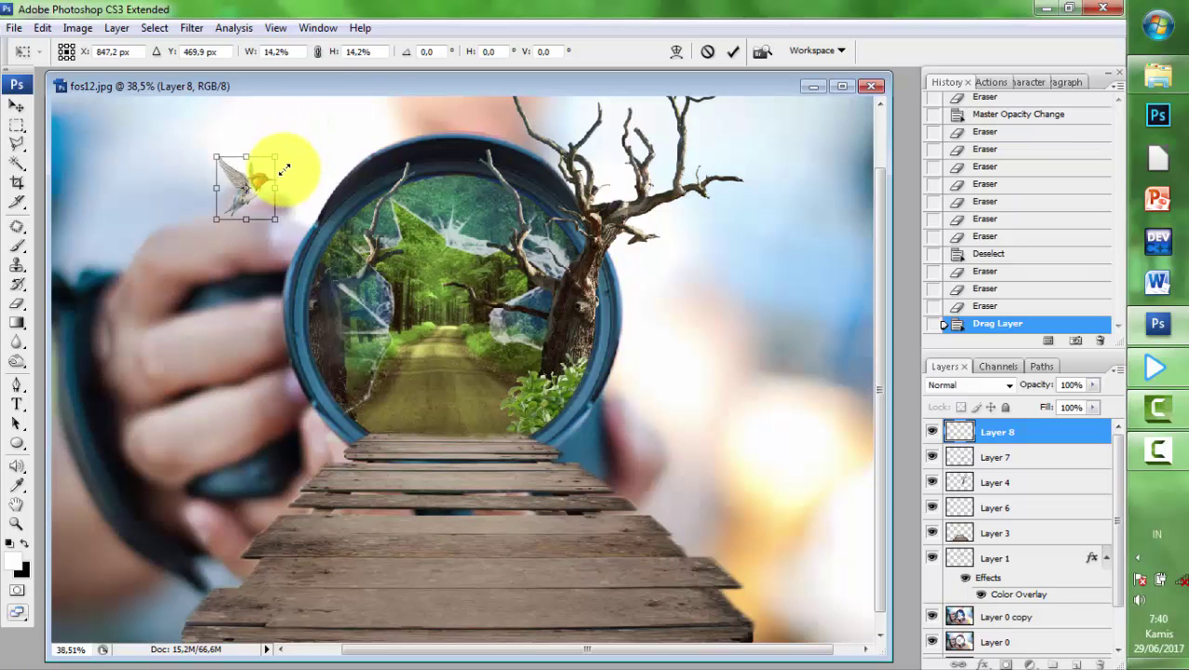
pyautogui.moveTo(284, 169); pyautogui.dragTo(274, 204)
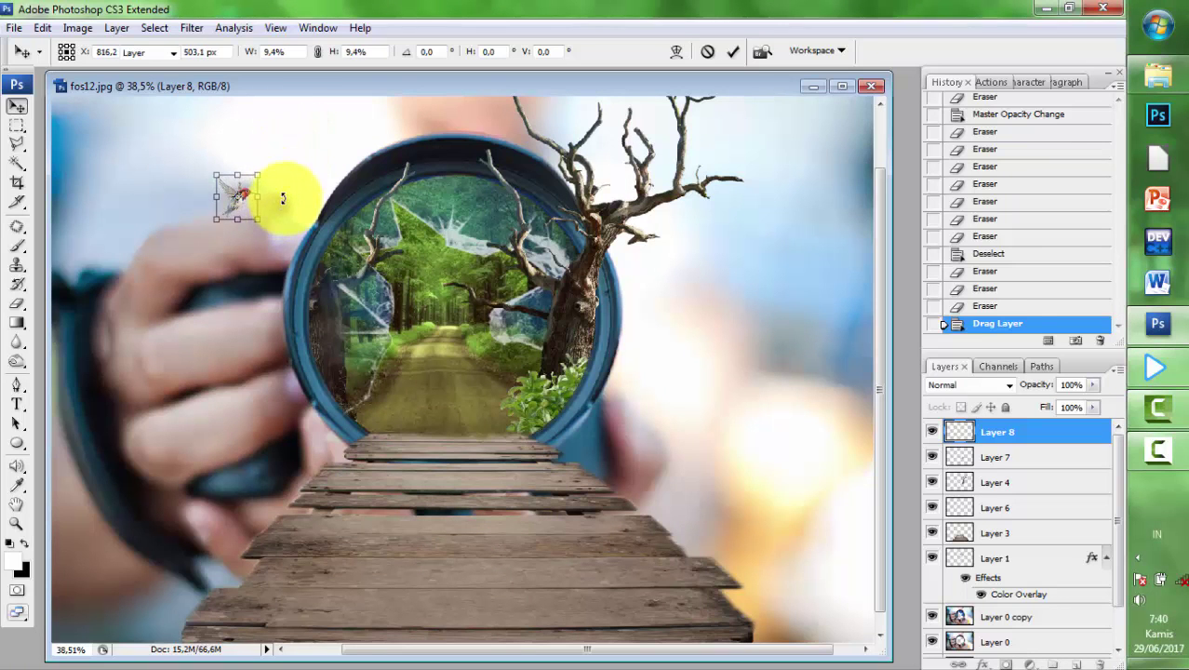
pyautogui.press('Return')
# - Place the shrunken bird on the top rim of the lens and deselect the layer
pyautogui.scroll(1, 279, 200)
pyautogui.scroll(1, 260, 214)
pyautogui.moveTo(250, 212)
pyautogui.mouseDown()
pyautogui.moveTo(491, 123)
pyautogui.moveTo(506, 143)
pyautogui.mouseUp()
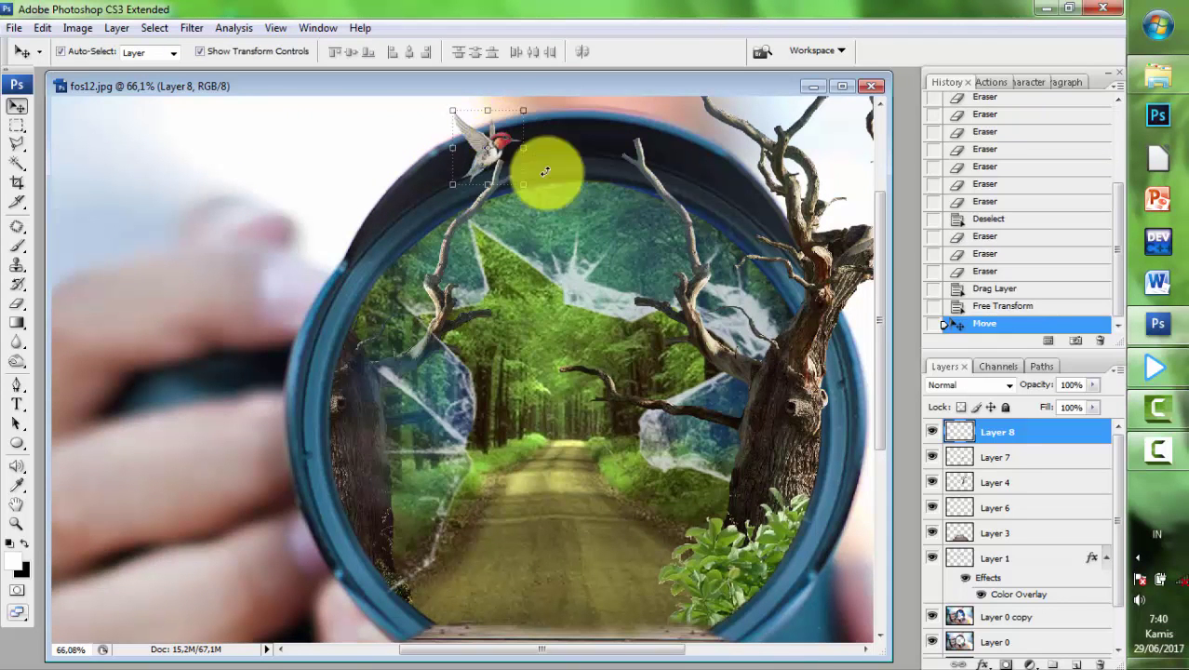
pyautogui.scroll(-1, 636, 324)
pyautogui.scroll(-1, 786, 359)
pyautogui.click(843, 294)
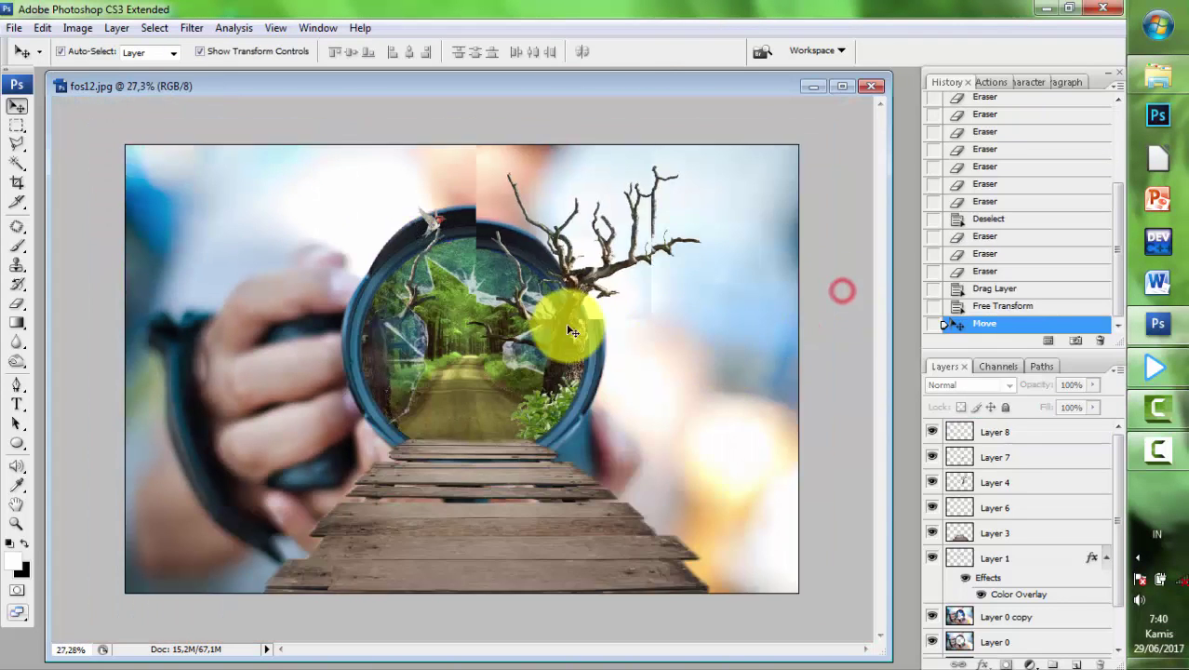
pyautogui.scroll(-1, 825, 331)
pyautogui.scroll(2, 818, 330)
pyautogui.scroll(-1, 801, 287)
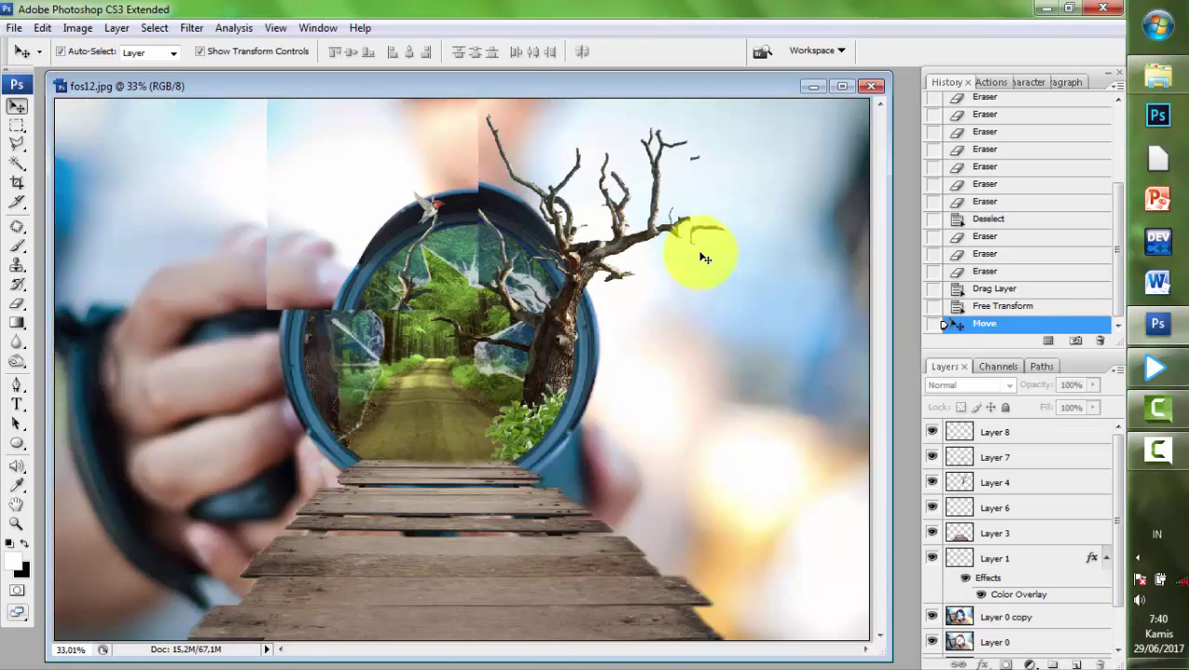
pyautogui.scroll(-1, 704, 252)
# - Open the walking couple photo from the source images folder in Photoshop
pyautogui.click(1158, 75)
pyautogui.click(926, 463)
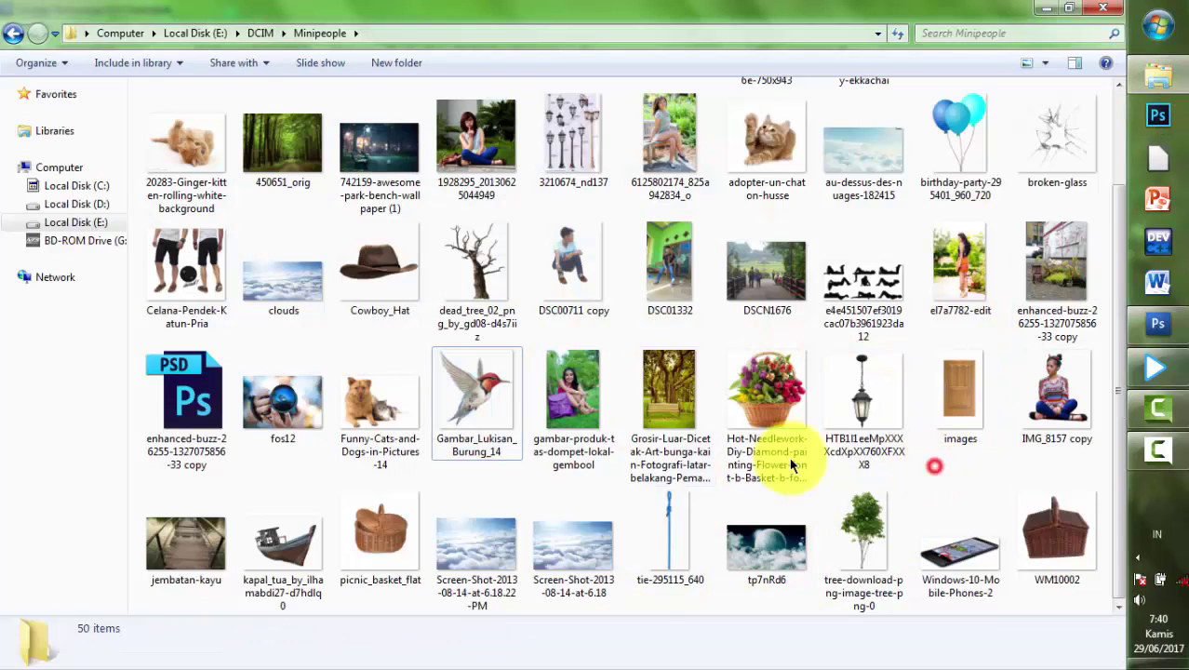
pyautogui.scroll(1, 772, 242)
pyautogui.moveTo(805, 189)
pyautogui.mouseDown()
pyautogui.moveTo(941, 549)
pyautogui.moveTo(909, 570)
pyautogui.mouseUp()
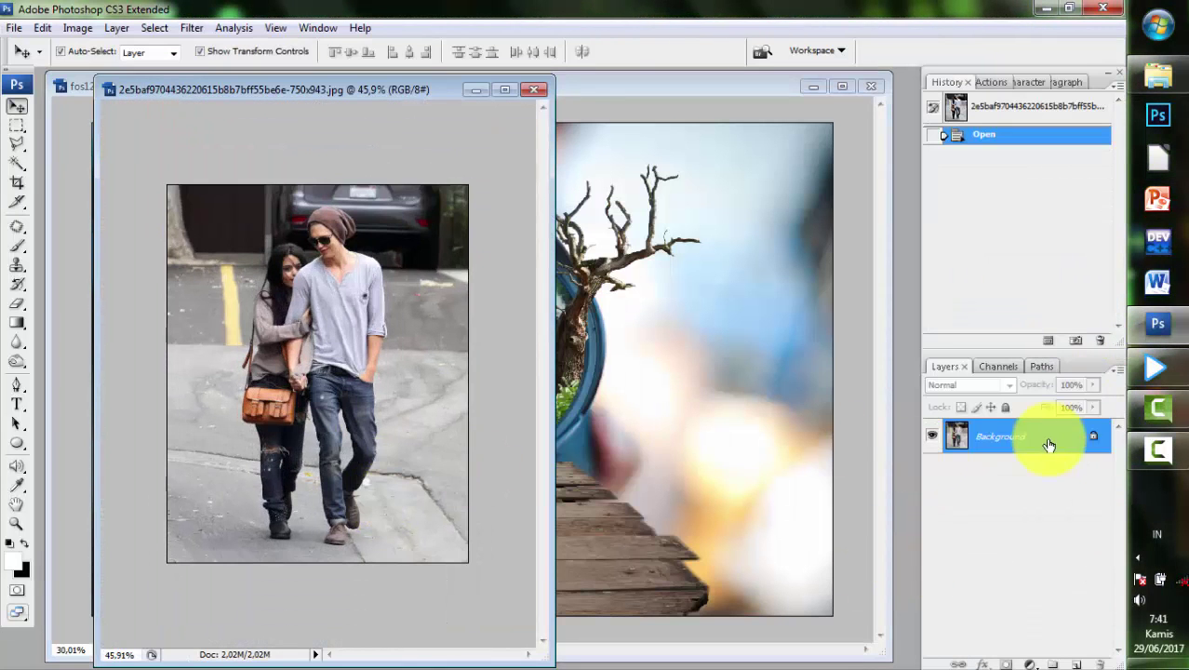
# - Convert the couple photo's background into an editable Layer 0
pyautogui.doubleClick(1089, 443)
pyautogui.click(763, 204)
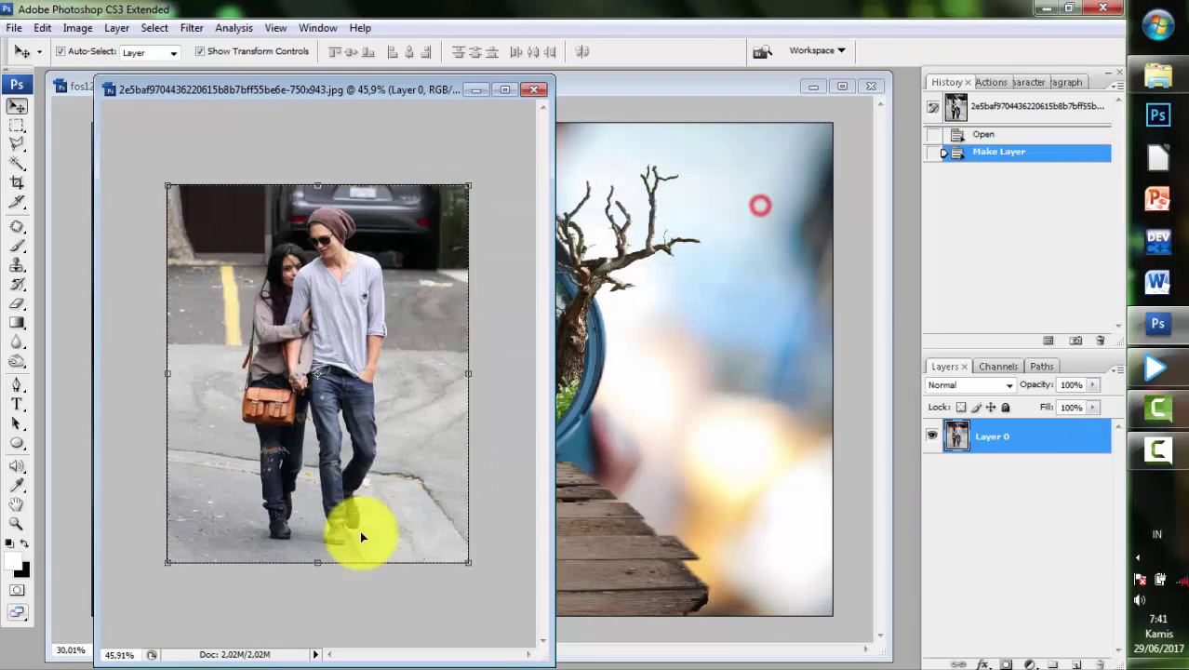
pyautogui.scroll(2, 278, 541)
pyautogui.scroll(2, 278, 542)
pyautogui.scroll(2, 329, 436)
pyautogui.scroll(2, 326, 300)
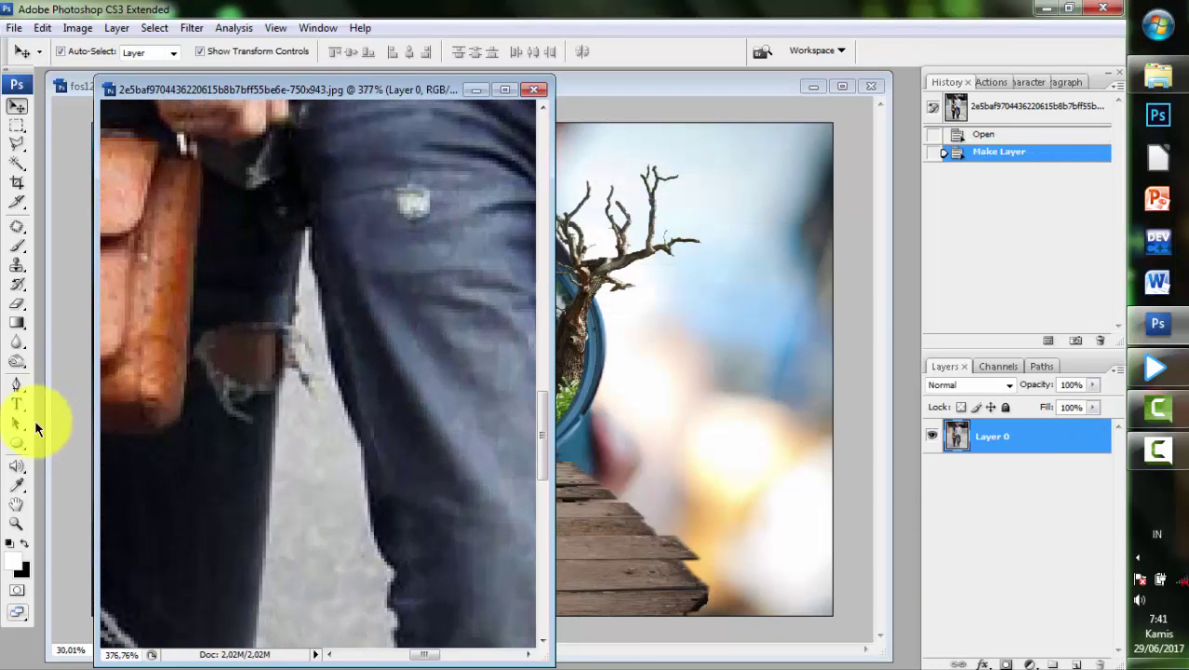
# - Start a pen path between the legs and trace down the inner jeans edge
pyautogui.click(17, 383)
pyautogui.scroll(2, 353, 243)
pyautogui.scroll(1, 234, 190)
pyautogui.click(238, 136)
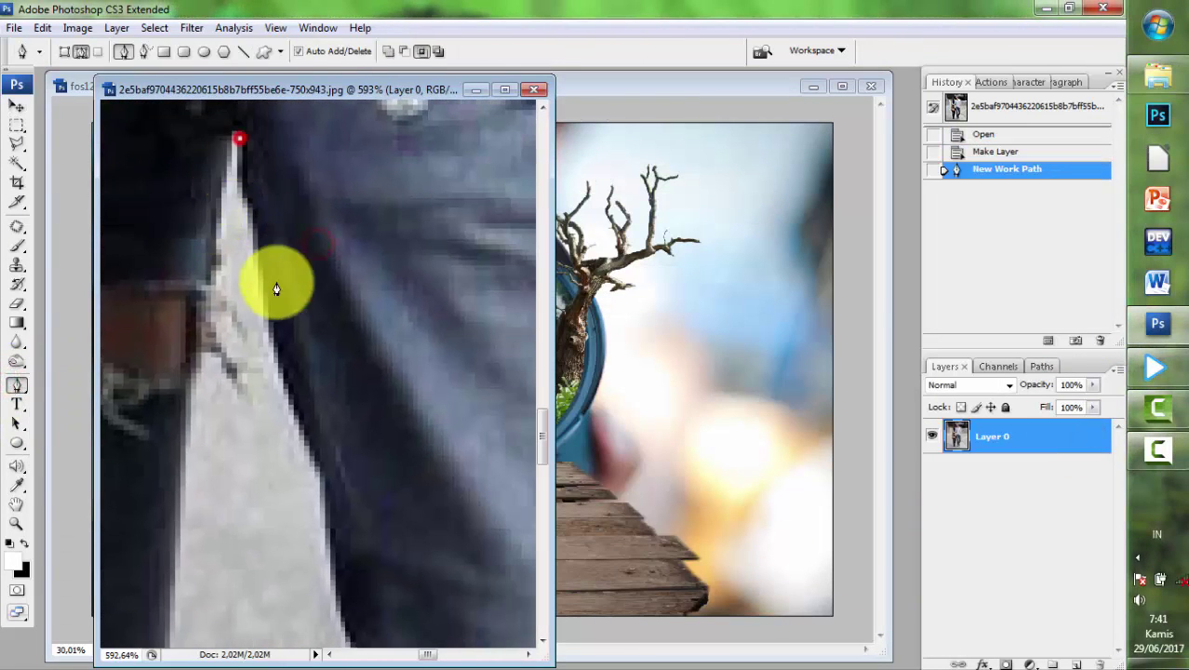
pyautogui.click(252, 213)
pyautogui.click(279, 351)
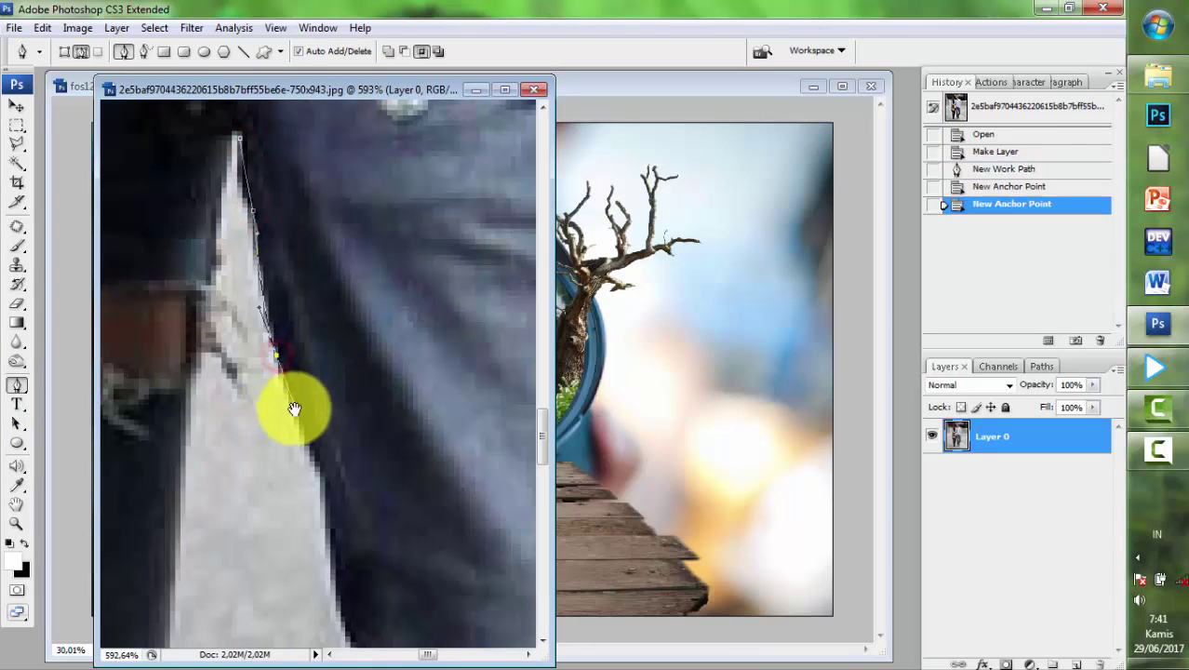
pyautogui.scroll(-2, 298, 407)
pyautogui.click(273, 342)
pyautogui.scroll(-2, 282, 394)
pyautogui.click(266, 393)
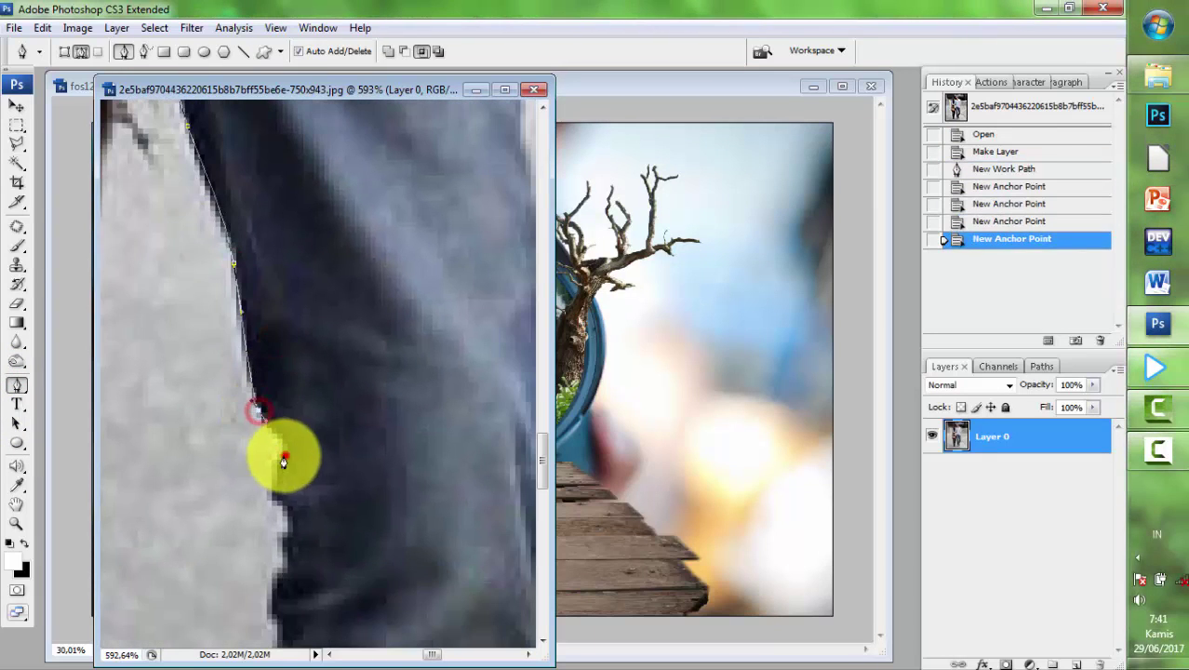
pyautogui.click(284, 456)
pyautogui.moveTo(283, 456); pyautogui.dragTo(224, 332)
# - Continue the outline down the jeans to the hem and around the shoe toe
pyautogui.click(228, 411)
pyautogui.click(218, 452)
pyautogui.click(223, 491)
pyautogui.scroll(-2, 212, 372)
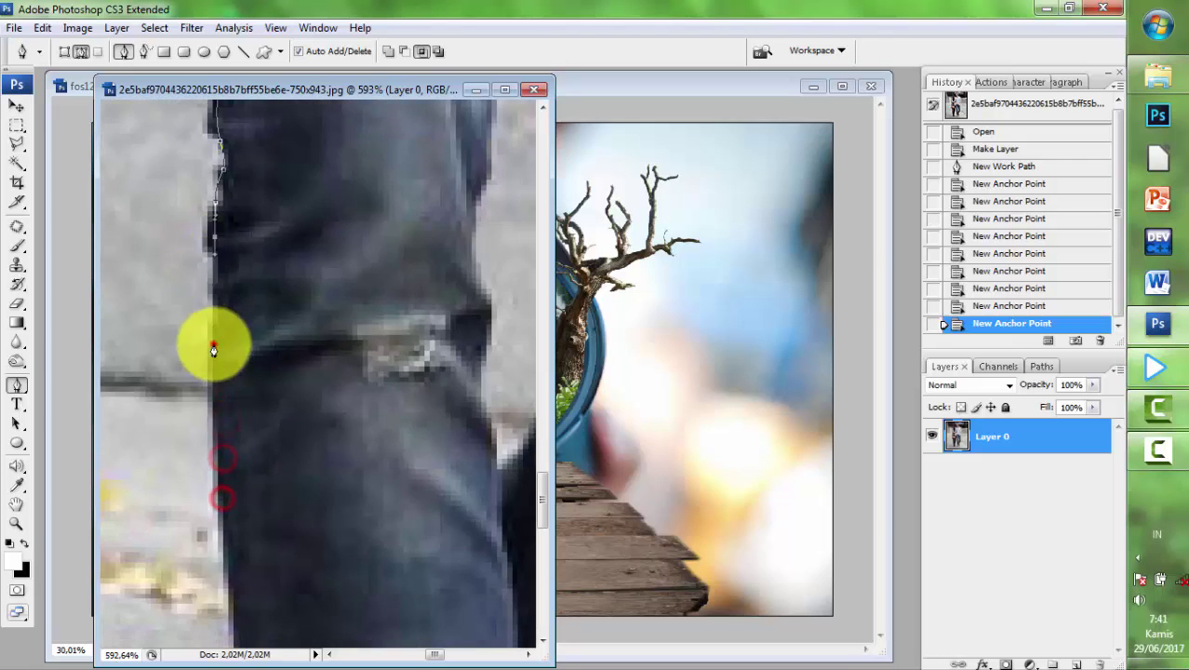
pyautogui.click(196, 407)
pyautogui.click(195, 470)
pyautogui.scroll(-2, 200, 504)
pyautogui.scroll(-2, 146, 340)
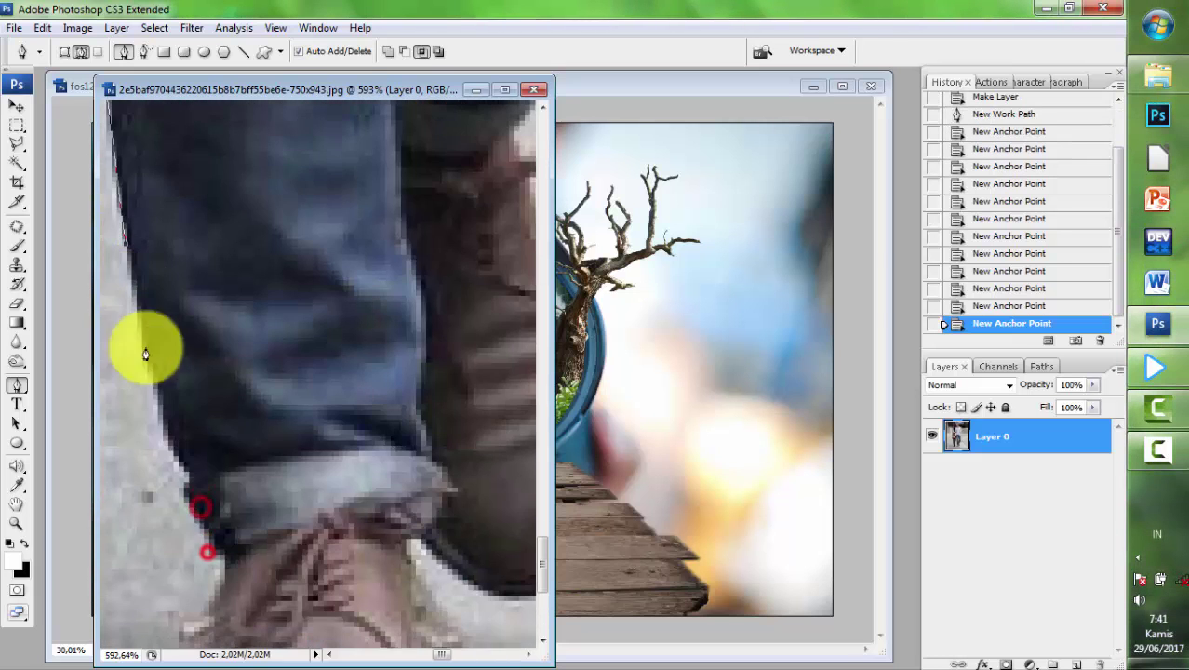
pyautogui.click(181, 491)
pyautogui.scroll(-2, 205, 424)
pyautogui.click(221, 321)
pyautogui.click(225, 350)
pyautogui.click(258, 402)
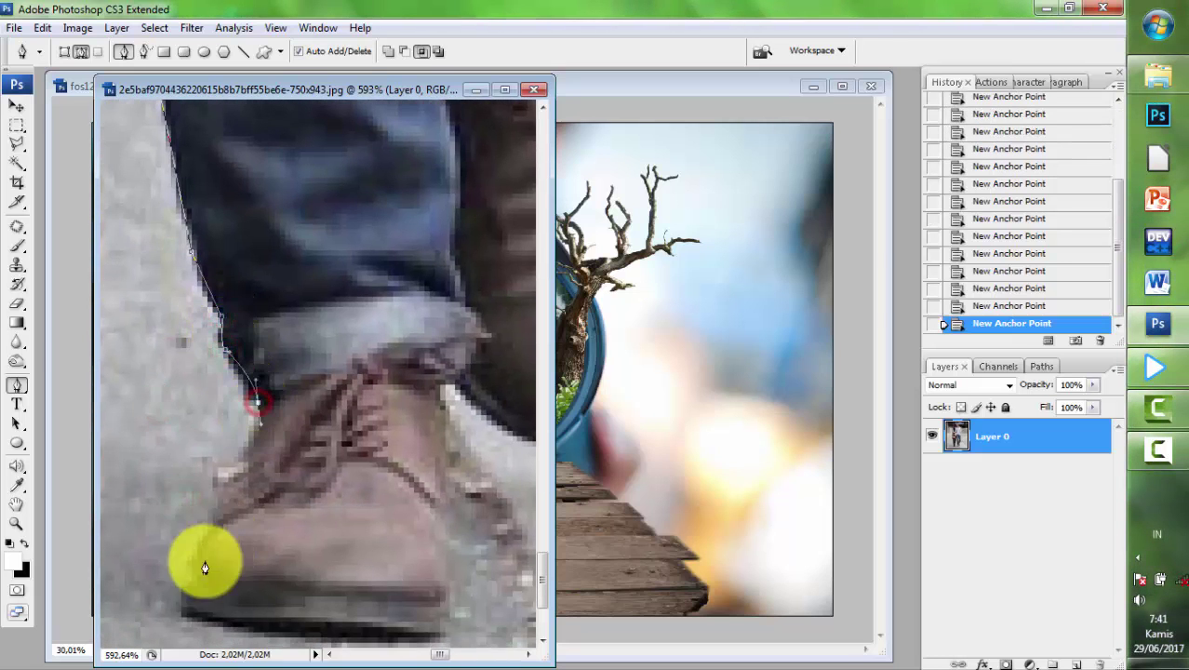
pyautogui.moveTo(225, 478); pyautogui.dragTo(213, 493)
# - Trace the shoe sole, the back of the shoe and both heels
pyautogui.scroll(-2, 183, 614)
pyautogui.hscroll(2, 183, 614)
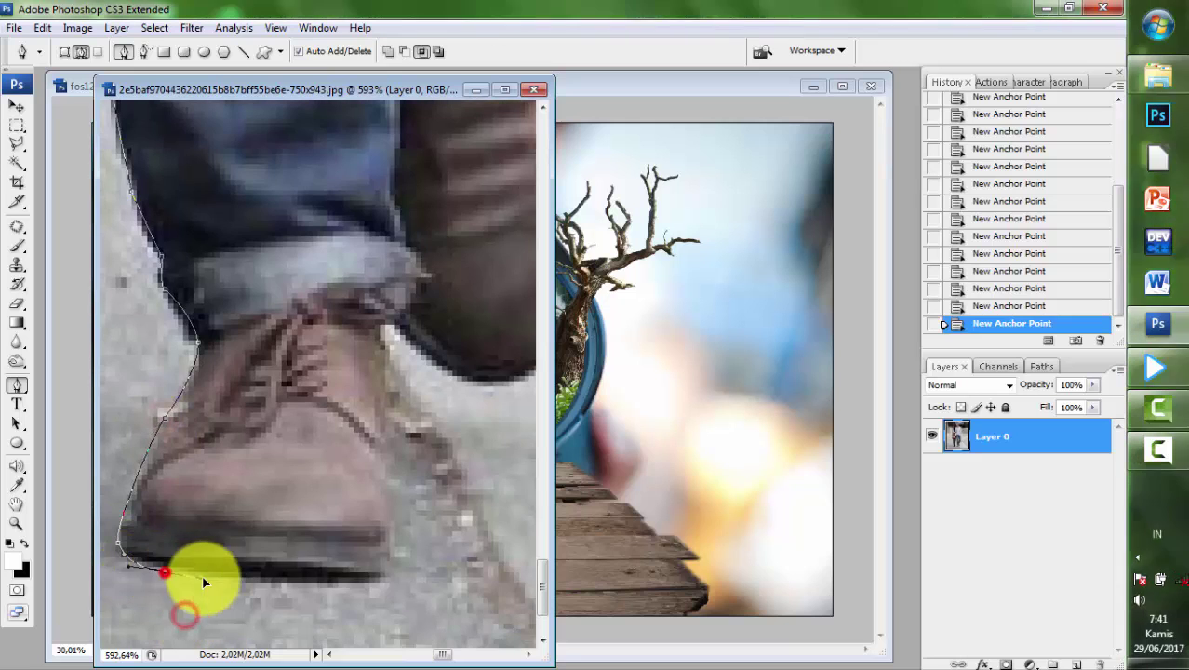
pyautogui.click(163, 569)
pyautogui.moveTo(277, 584); pyautogui.dragTo(339, 591)
pyautogui.click(373, 462)
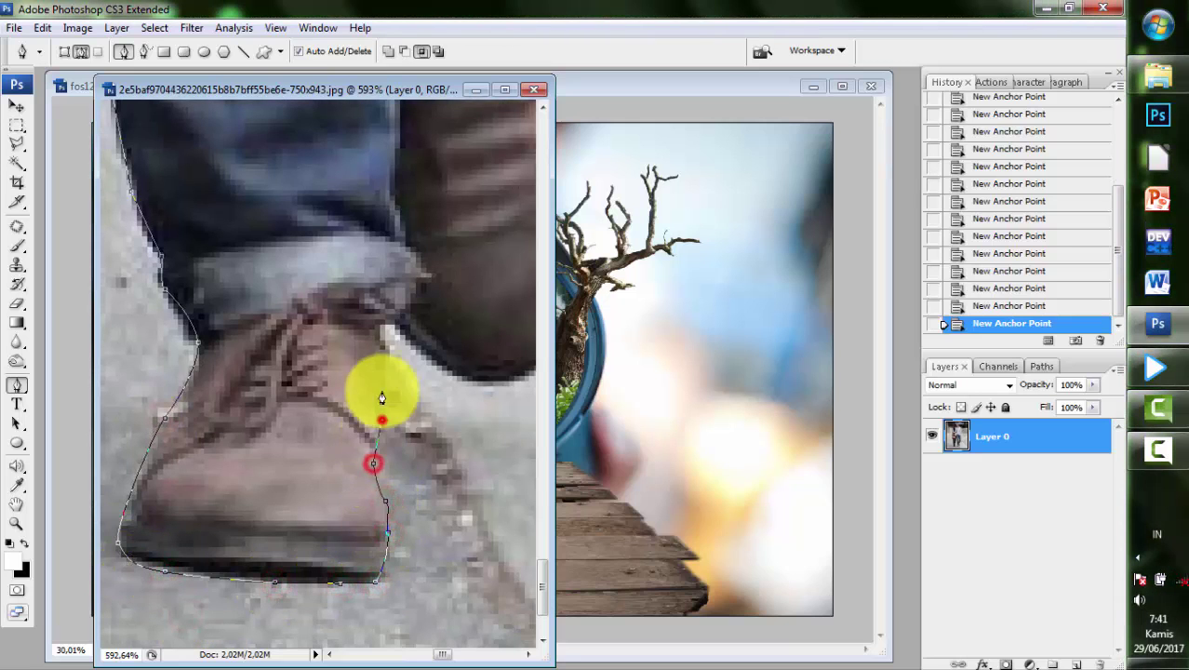
pyautogui.moveTo(383, 419); pyautogui.dragTo(382, 372)
pyautogui.scroll(3, 421, 359)
pyautogui.hscroll(7, 421, 359)
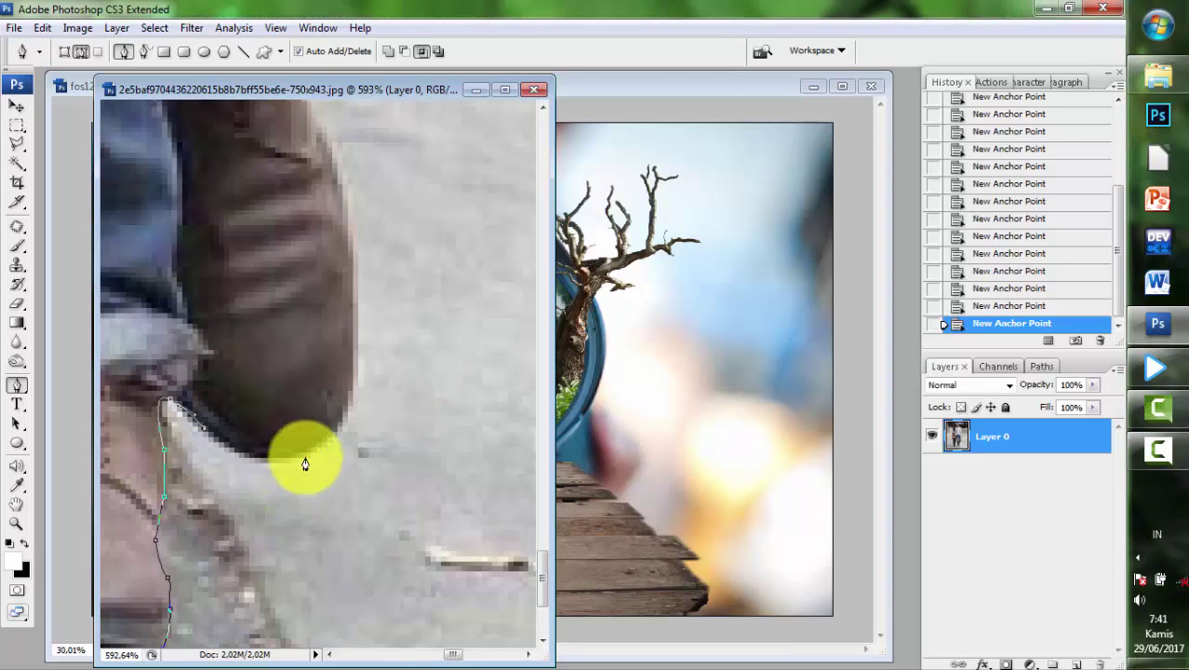
pyautogui.moveTo(306, 456); pyautogui.dragTo(340, 431)
pyautogui.scroll(3, 345, 279)
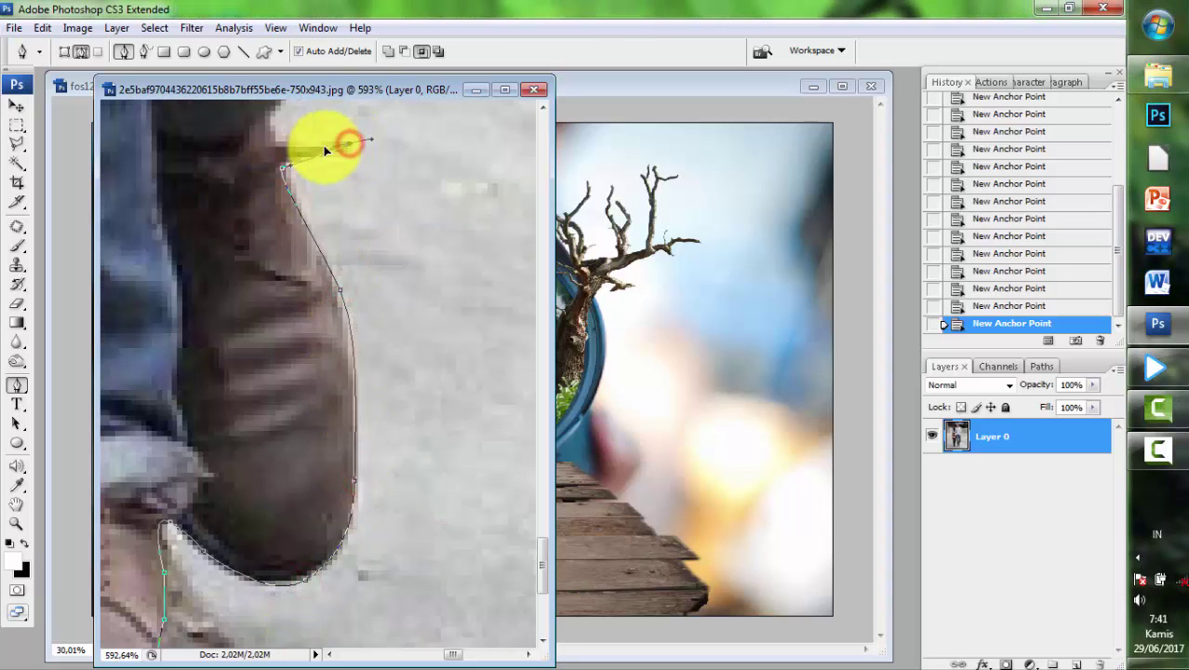
pyautogui.moveTo(325, 149)
pyautogui.mouseDown()
pyautogui.moveTo(274, 142)
pyautogui.moveTo(261, 319)
pyautogui.mouseUp()
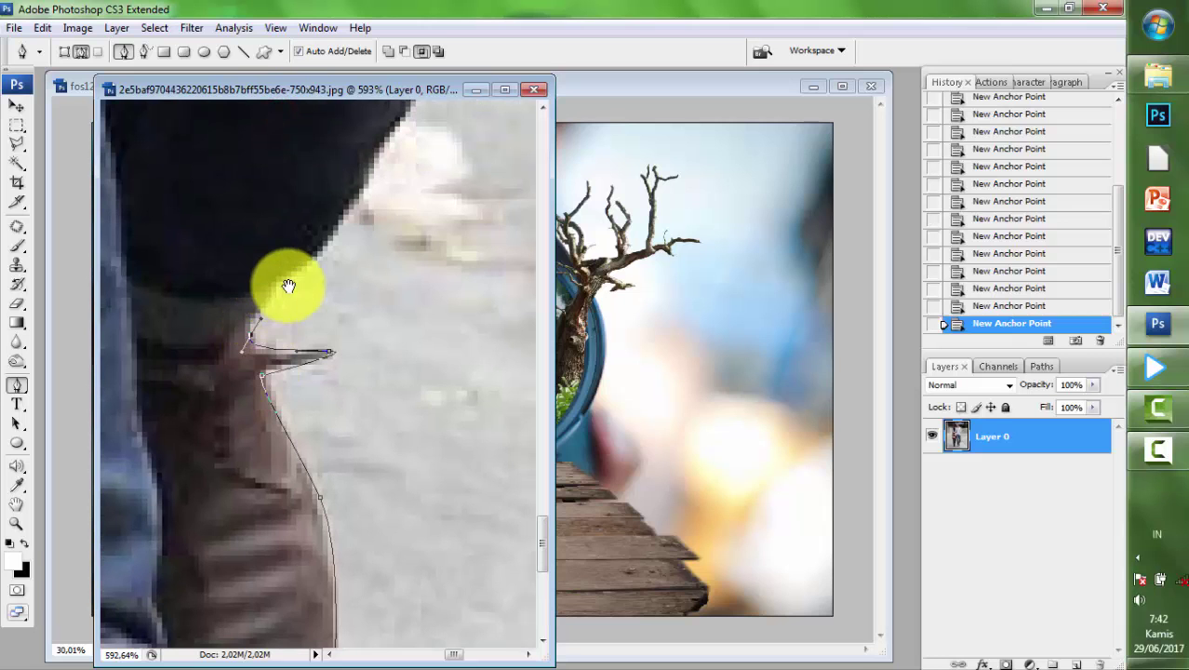
pyautogui.scroll(4, 300, 272)
pyautogui.scroll(1, 354, 289)
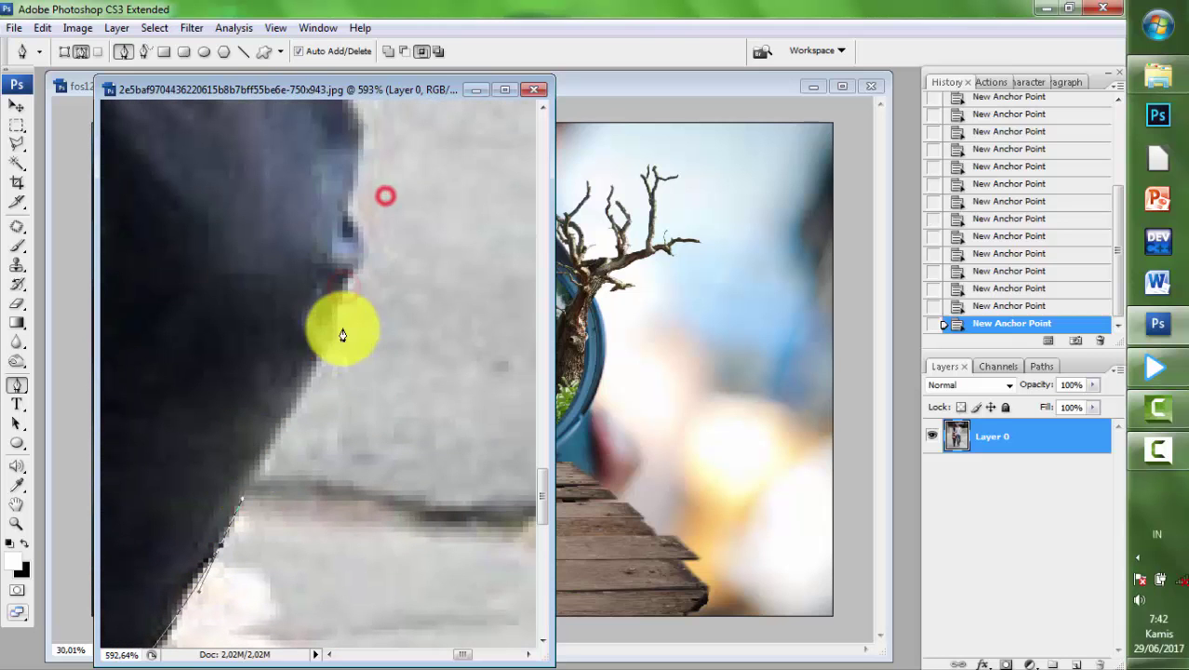
# - Trace up the outer jeans edge to the hip
pyautogui.click(349, 271)
pyautogui.moveTo(358, 146); pyautogui.dragTo(327, 429)
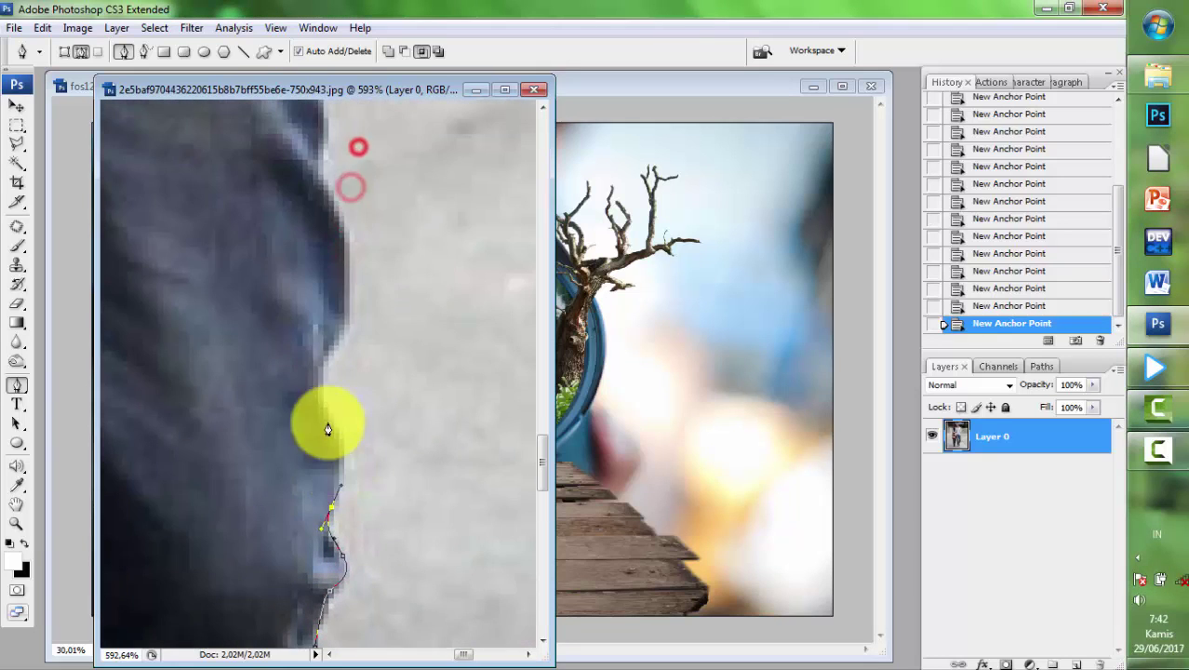
pyautogui.moveTo(322, 369); pyautogui.dragTo(376, 333)
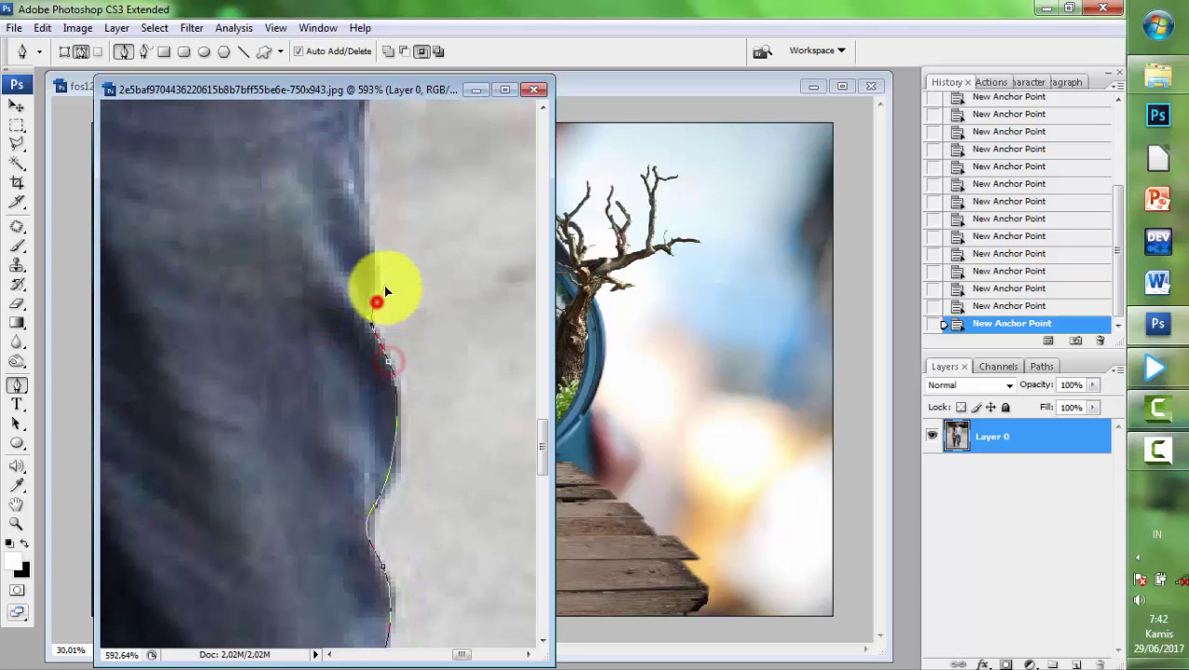
pyautogui.moveTo(385, 291); pyautogui.dragTo(366, 393)
pyautogui.click(364, 340)
pyautogui.click(367, 279)
pyautogui.moveTo(364, 244); pyautogui.dragTo(353, 419)
pyautogui.click(352, 333)
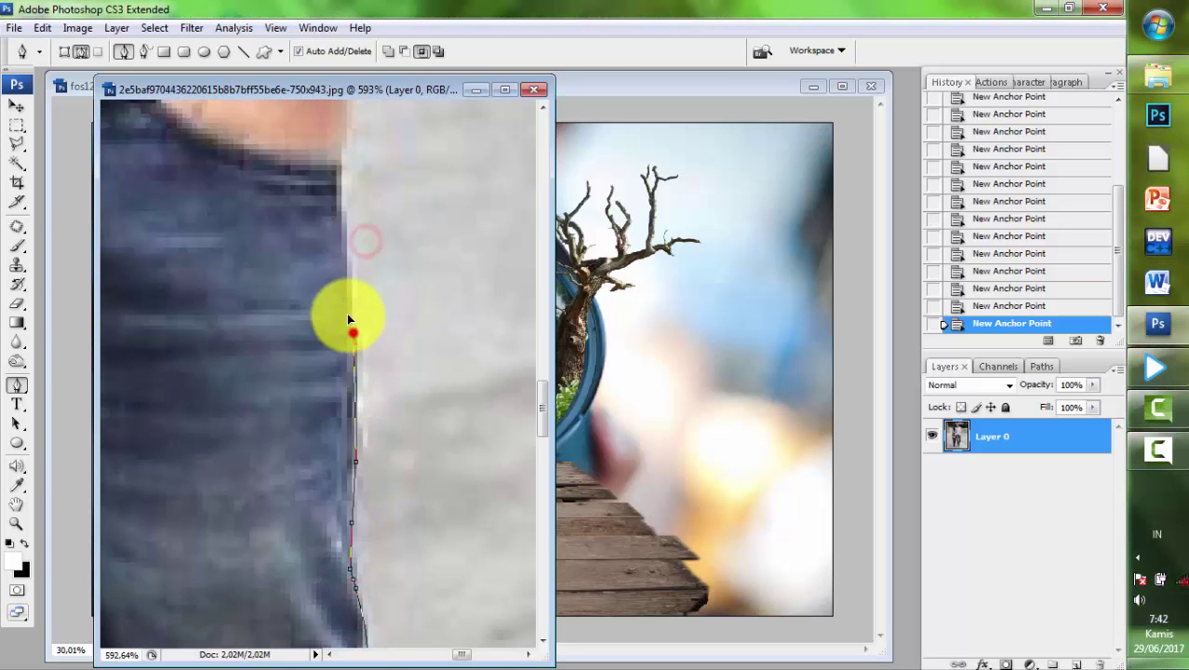
pyautogui.scroll(-3, 337, 179)
pyautogui.scroll(2, 336, 390)
pyautogui.click(321, 445)
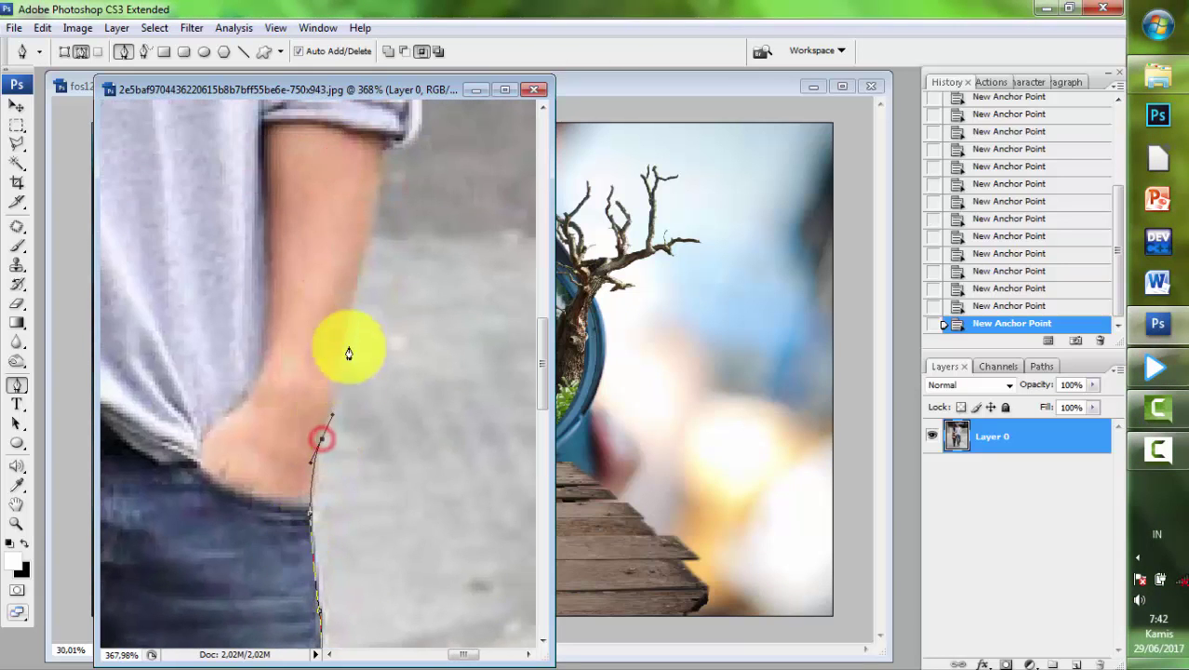
# - Trace up the arm and sleeve and along the shoulder
pyautogui.click(373, 212)
pyautogui.click(377, 148)
pyautogui.moveTo(388, 146); pyautogui.dragTo(339, 328)
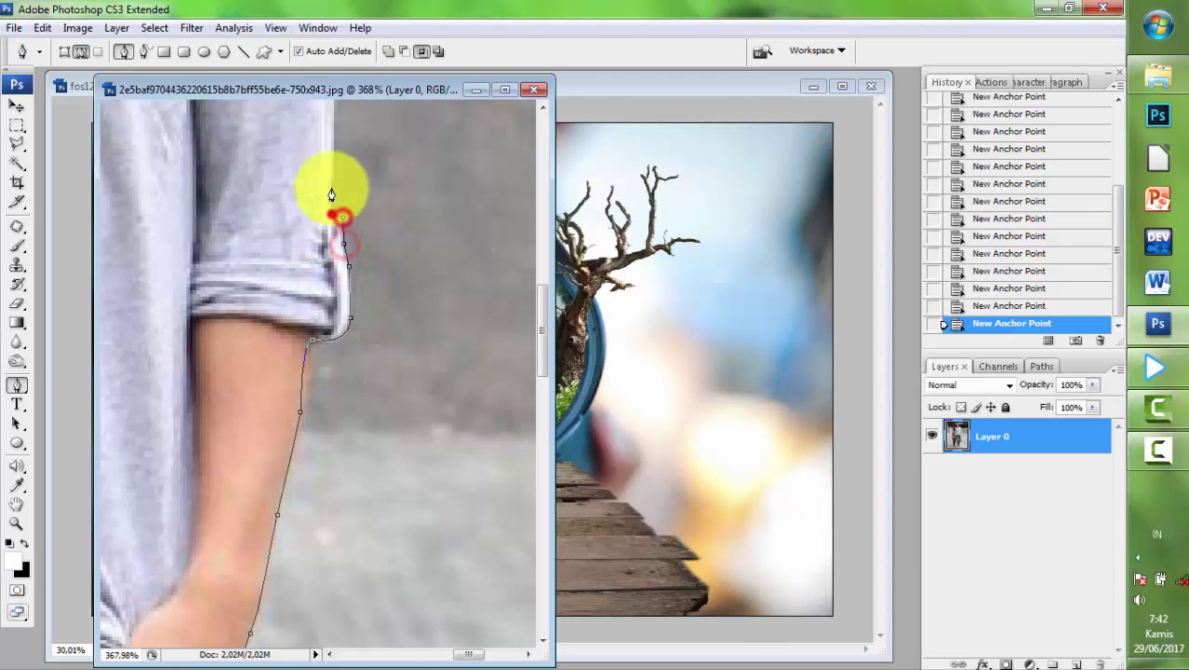
pyautogui.moveTo(334, 161); pyautogui.dragTo(284, 485)
pyautogui.scroll(3, 278, 324)
pyautogui.click(279, 321)
pyautogui.click(268, 231)
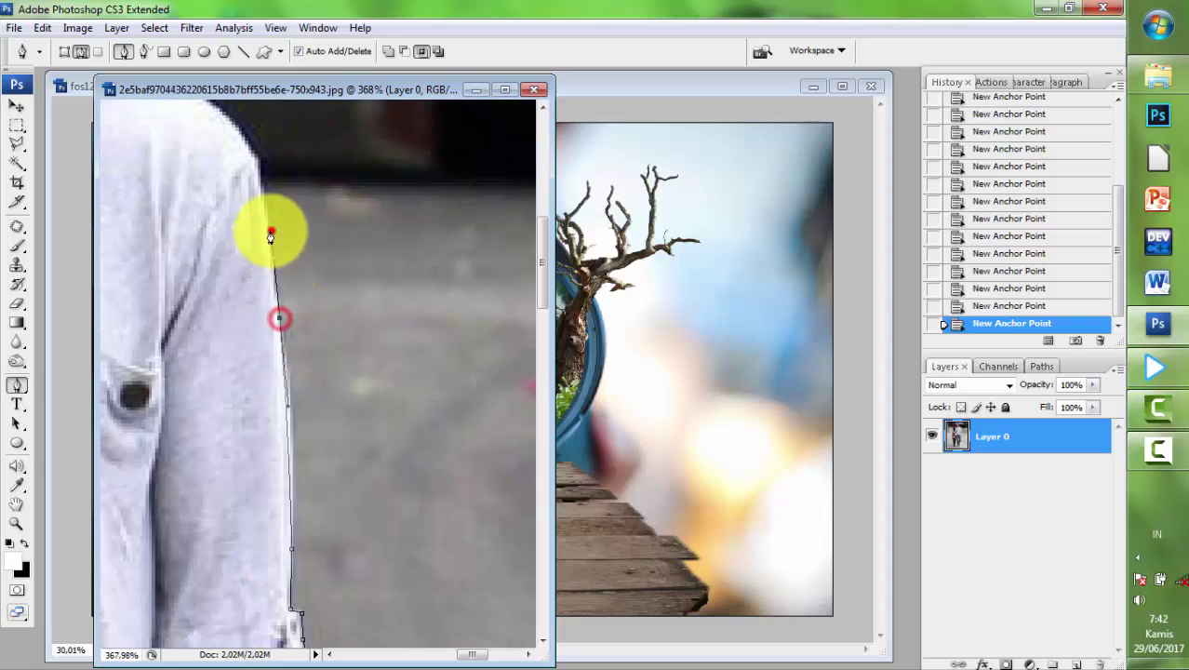
pyautogui.moveTo(259, 204); pyautogui.dragTo(373, 412)
pyautogui.moveTo(350, 354); pyautogui.dragTo(464, 438)
pyautogui.click(416, 424)
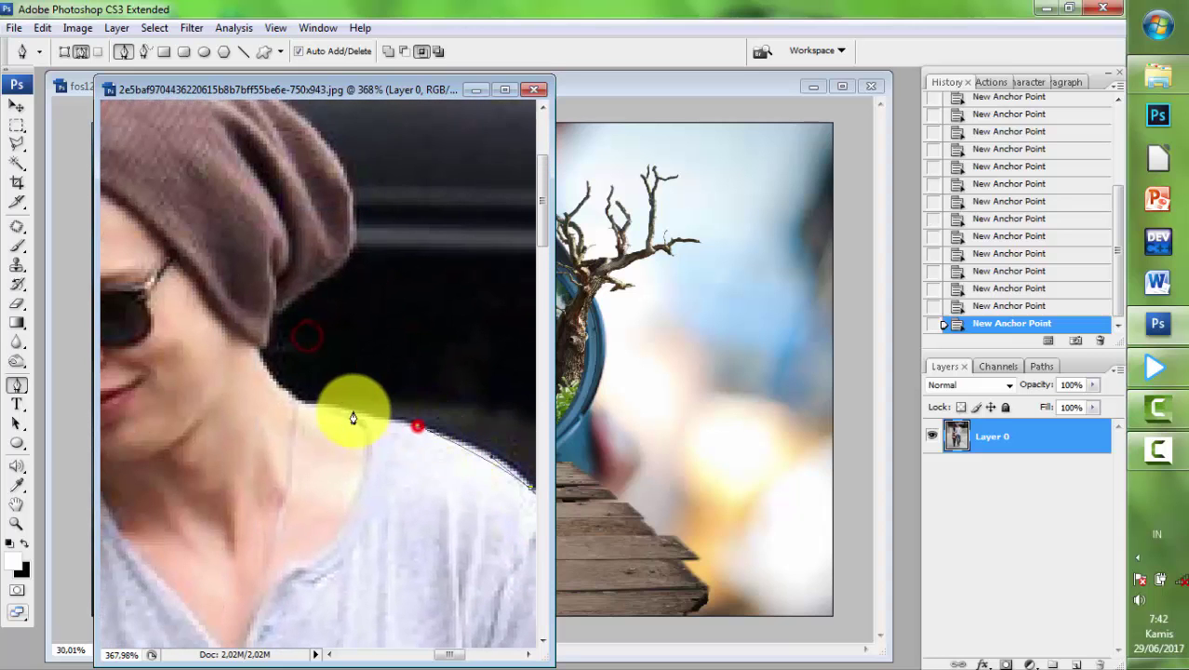
pyautogui.click(352, 413)
pyautogui.scroll(2, 352, 412)
# - Trace up the neck toward the ear and around the hat outline
pyautogui.click(218, 321)
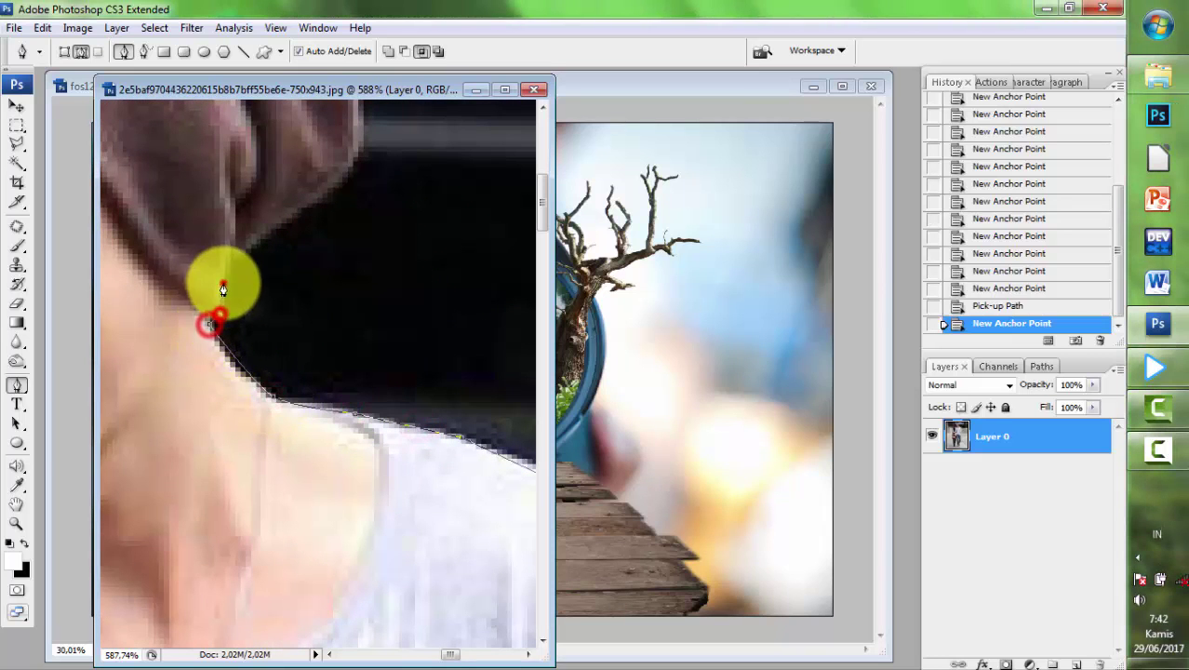
pyautogui.click(244, 251)
pyautogui.scroll(3, 244, 279)
pyautogui.click(350, 349)
pyautogui.scroll(3, 360, 336)
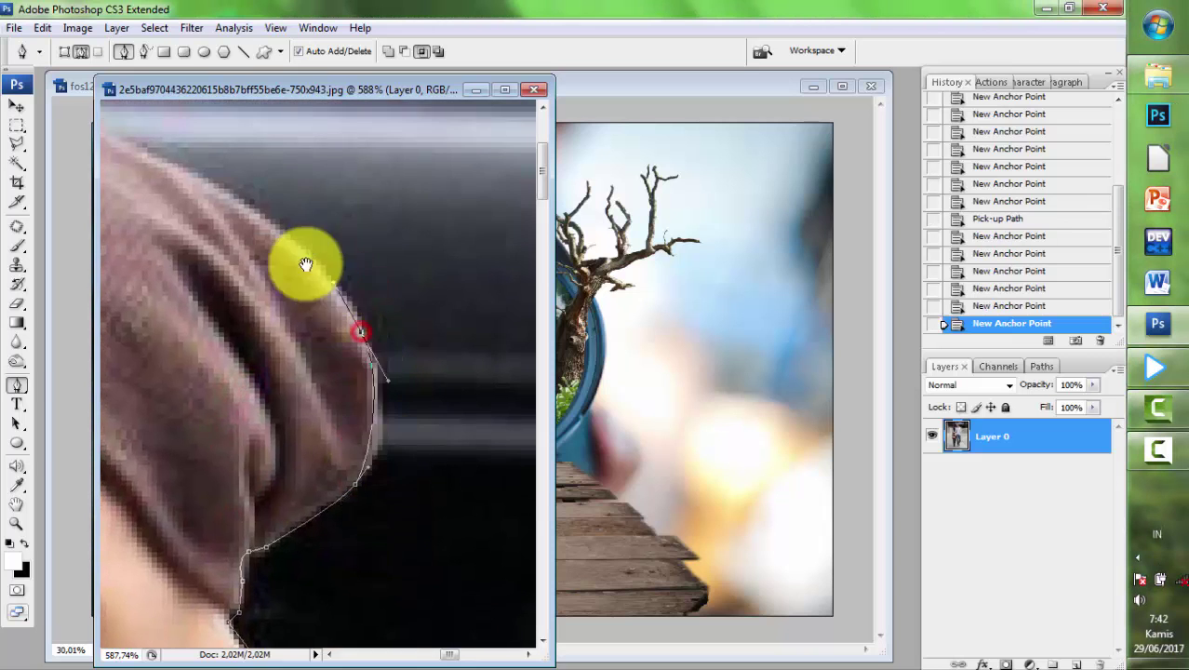
pyautogui.scroll(3, 306, 264)
pyautogui.click(379, 340)
pyautogui.scroll(3, 354, 325)
pyautogui.click(285, 309)
pyautogui.click(193, 335)
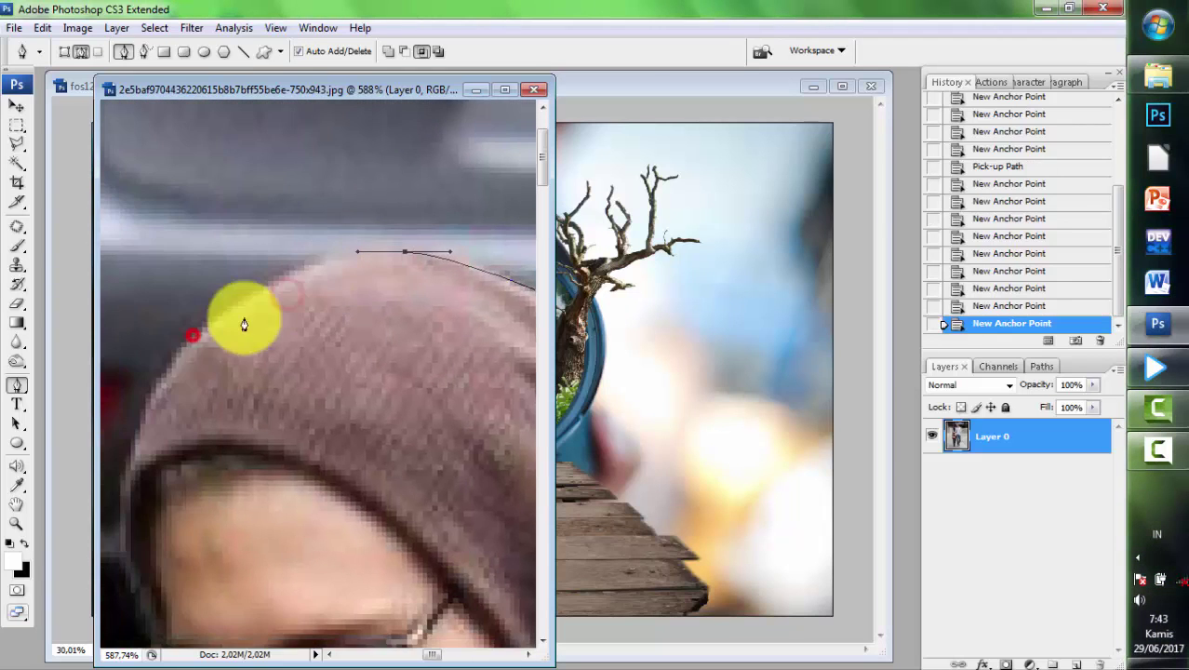
pyautogui.click(163, 386)
pyautogui.click(194, 372)
pyautogui.click(226, 397)
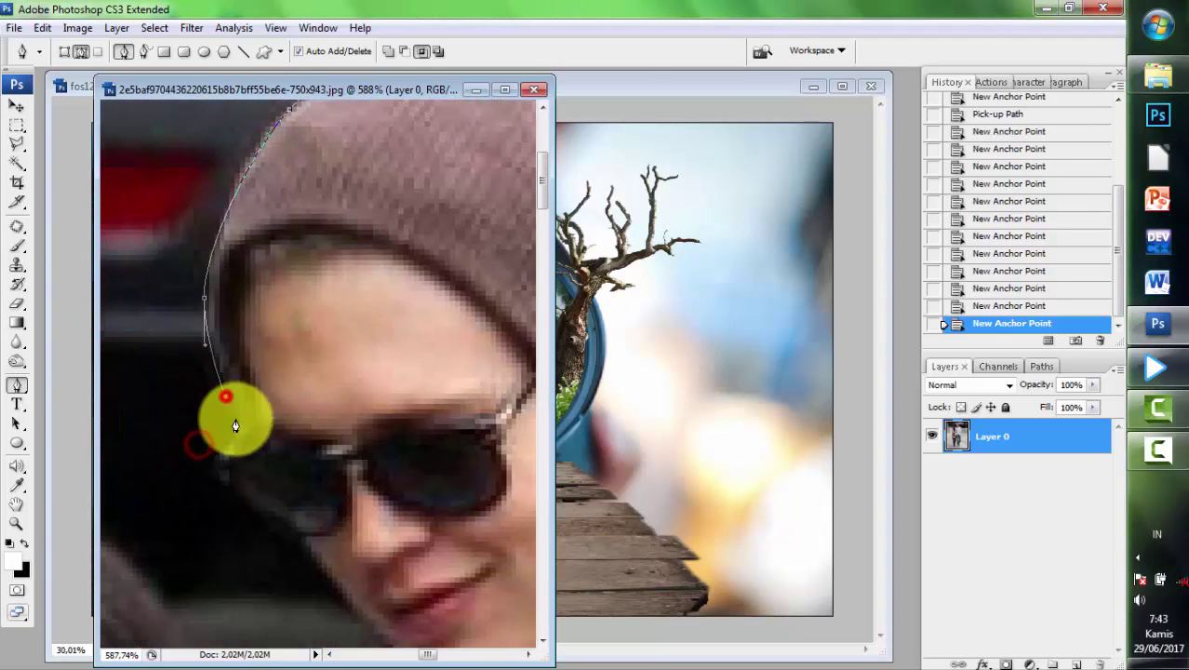
# - Trace the man's face edge and carry the outline onto the woman's hair
pyautogui.moveTo(219, 473); pyautogui.dragTo(235, 492)
pyautogui.click(283, 450)
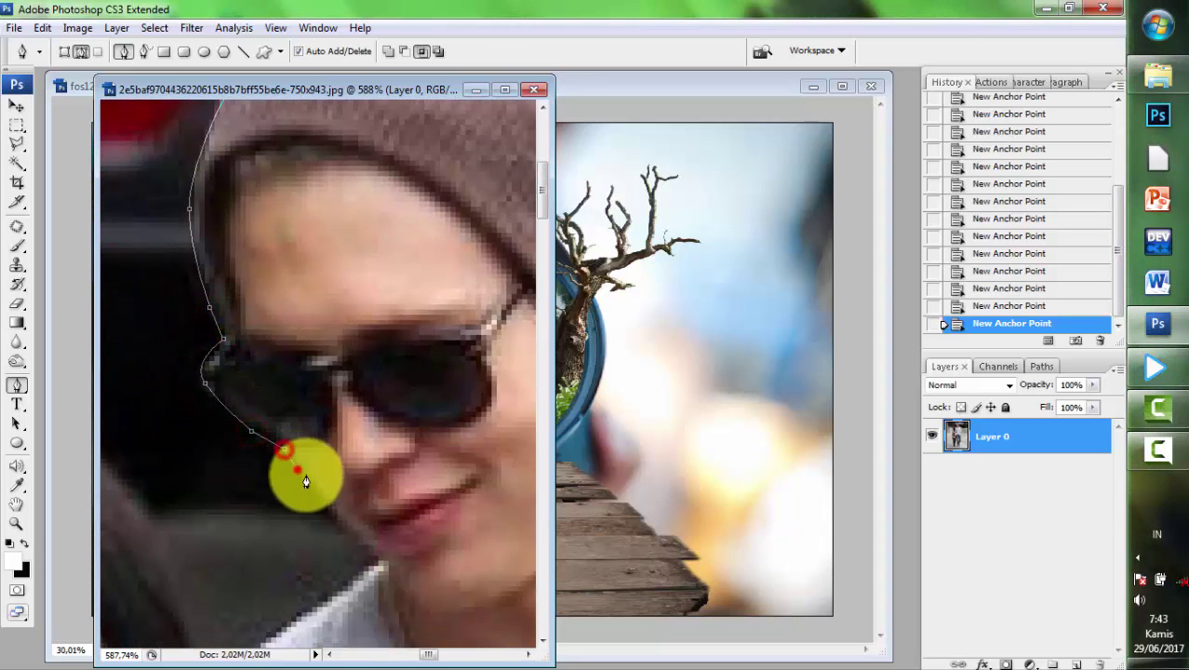
pyautogui.click(297, 468)
pyautogui.click(333, 512)
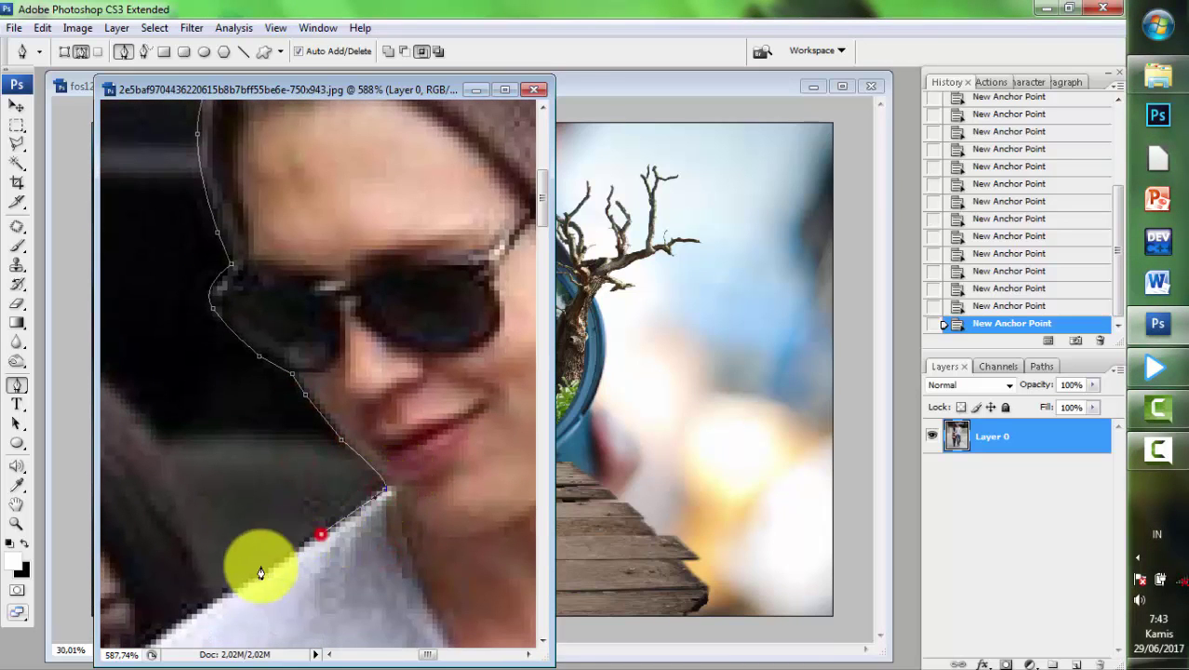
pyautogui.moveTo(292, 555); pyautogui.dragTo(432, 512)
pyautogui.click(432, 507)
pyautogui.click(353, 353)
pyautogui.click(319, 326)
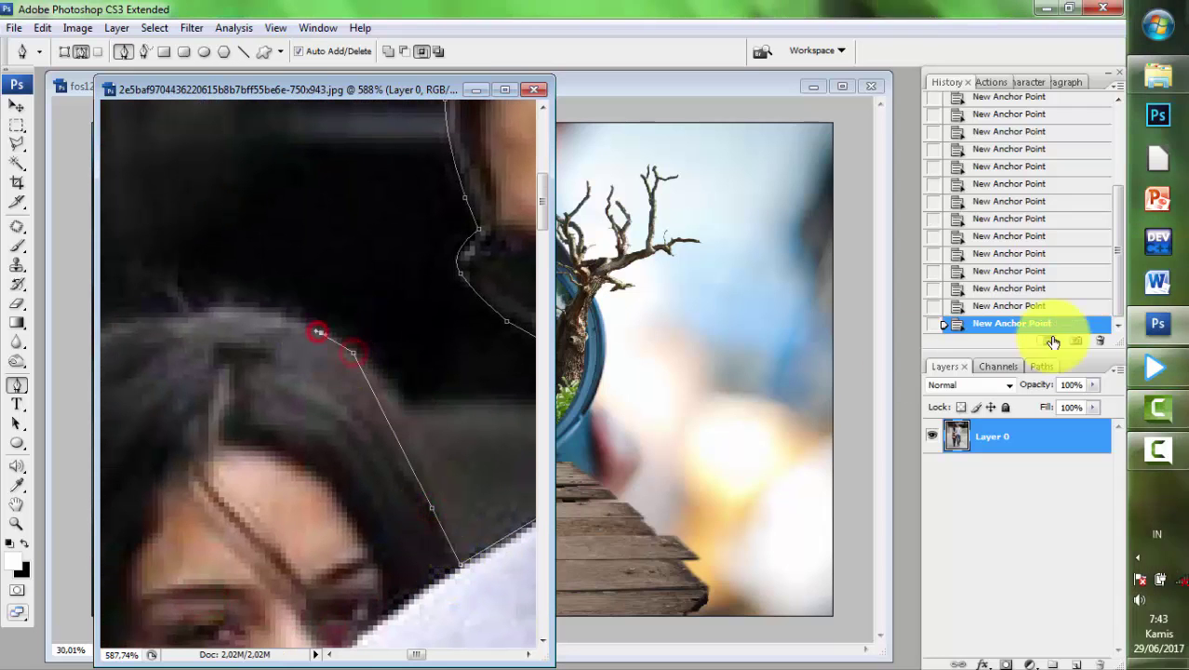
# - Remove misplaced hair anchors and re-curve the outline over the top of the woman's hair
pyautogui.click(996, 307)
pyautogui.scroll(-5, 424, 437)
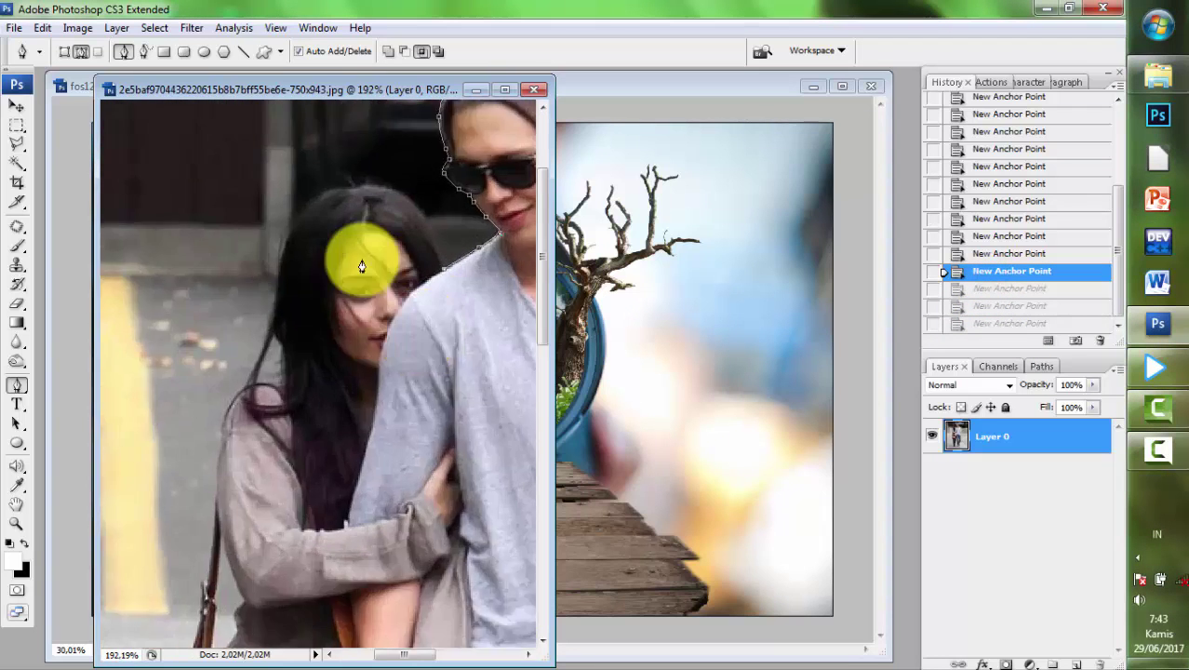
pyautogui.click(421, 250)
pyautogui.moveTo(310, 495); pyautogui.dragTo(332, 482)
pyautogui.moveTo(554, 520); pyautogui.dragTo(724, 518)
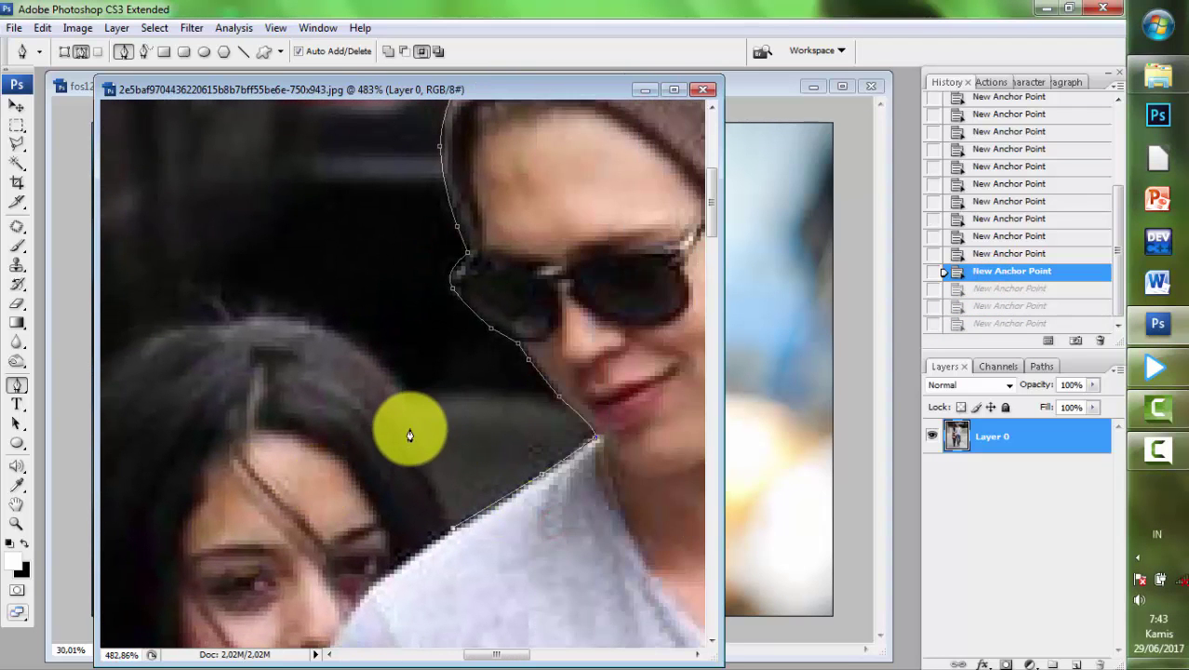
pyautogui.moveTo(411, 410); pyautogui.dragTo(389, 375)
# - Follow the woman's hair down to her shoulder
pyautogui.moveTo(220, 322); pyautogui.dragTo(375, 326)
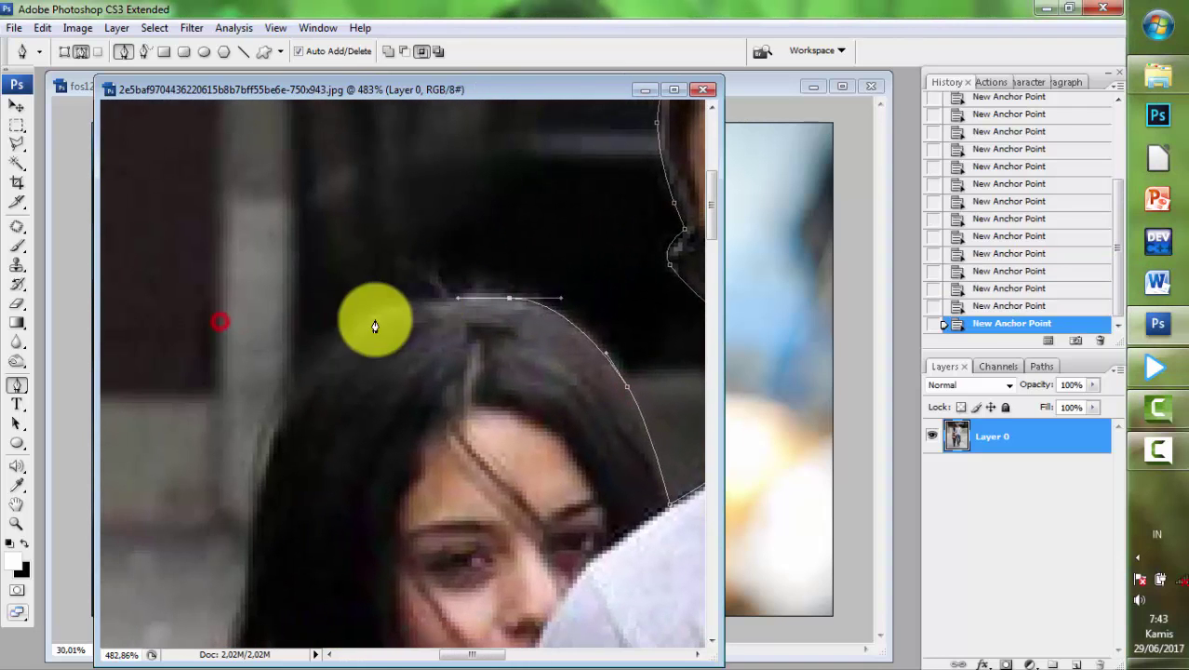
pyautogui.moveTo(287, 400); pyautogui.dragTo(275, 433)
pyautogui.moveTo(257, 496); pyautogui.dragTo(353, 257)
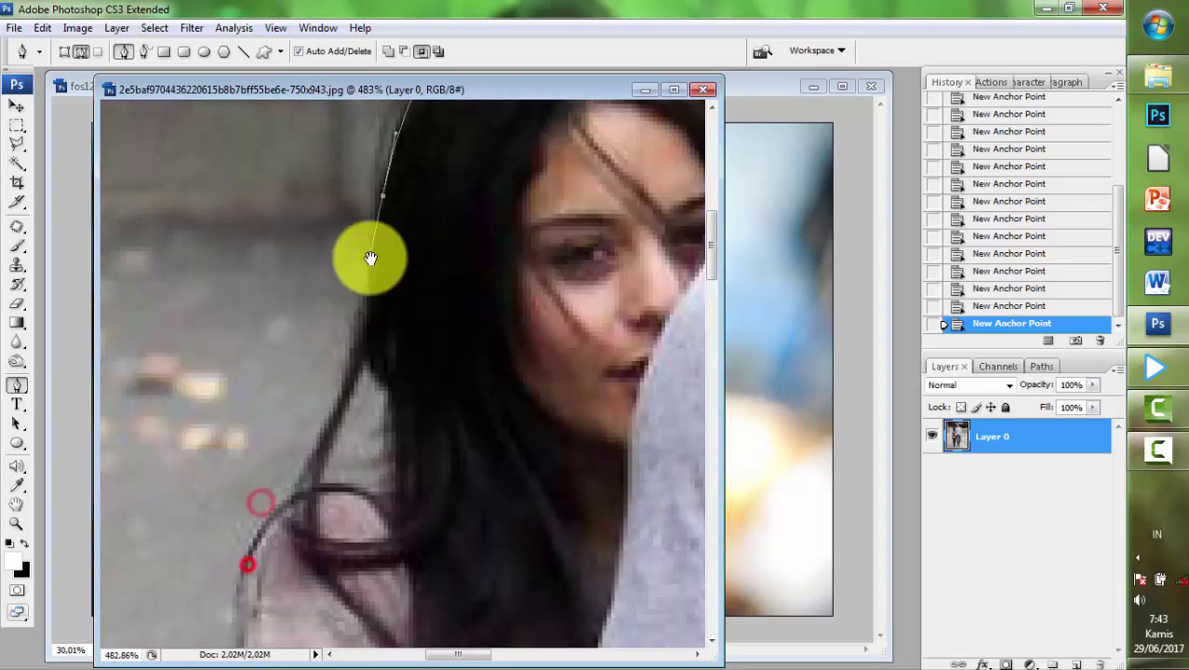
pyautogui.moveTo(367, 358); pyautogui.dragTo(346, 282)
pyautogui.click(313, 349)
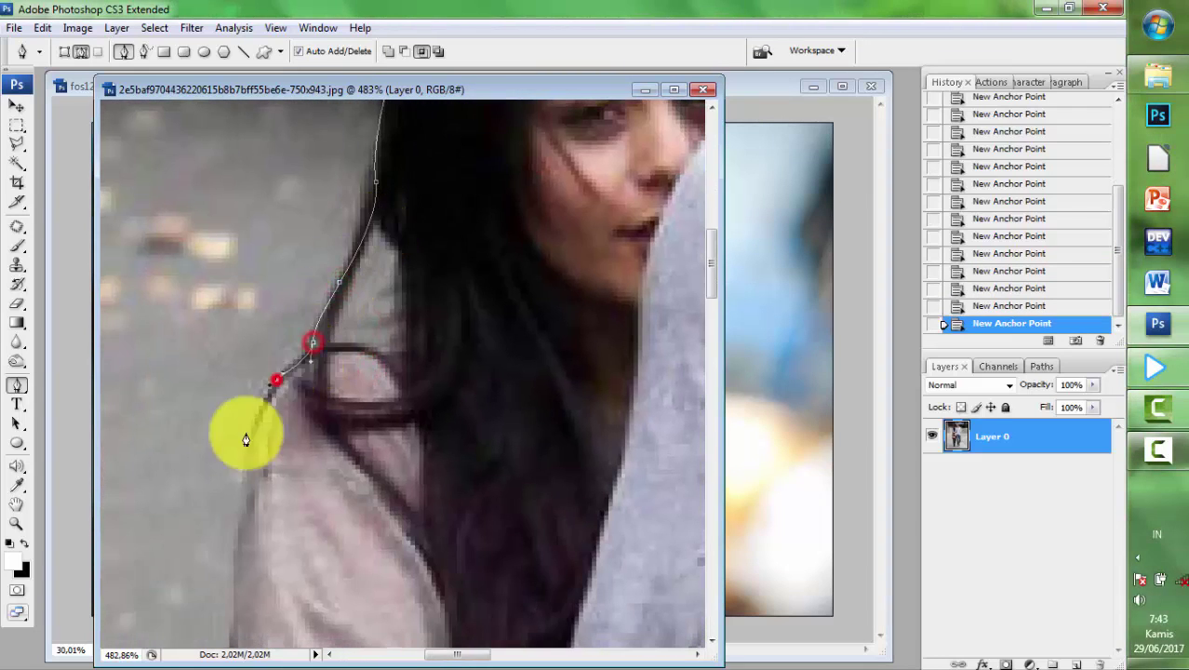
pyautogui.moveTo(246, 531); pyautogui.dragTo(284, 287)
pyautogui.click(281, 307)
# - Trace down the bag strap and around the bottom of the bag
pyautogui.moveTo(286, 495); pyautogui.dragTo(290, 298)
pyautogui.click(281, 356)
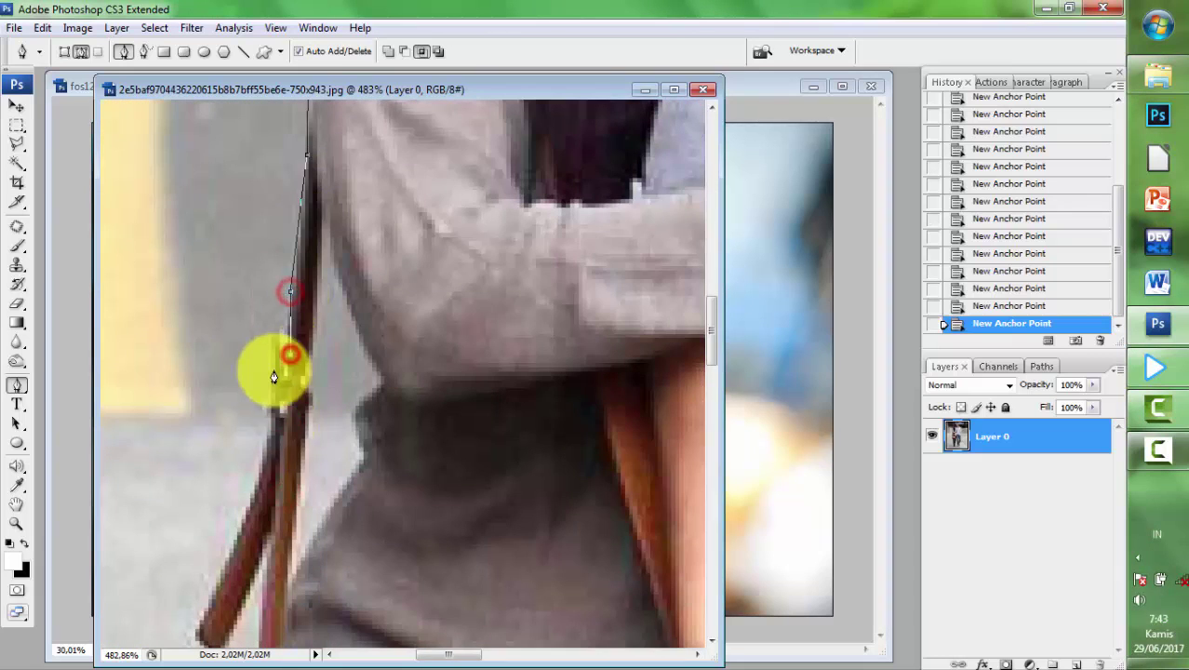
pyautogui.moveTo(254, 472); pyautogui.dragTo(300, 339)
pyautogui.click(289, 331)
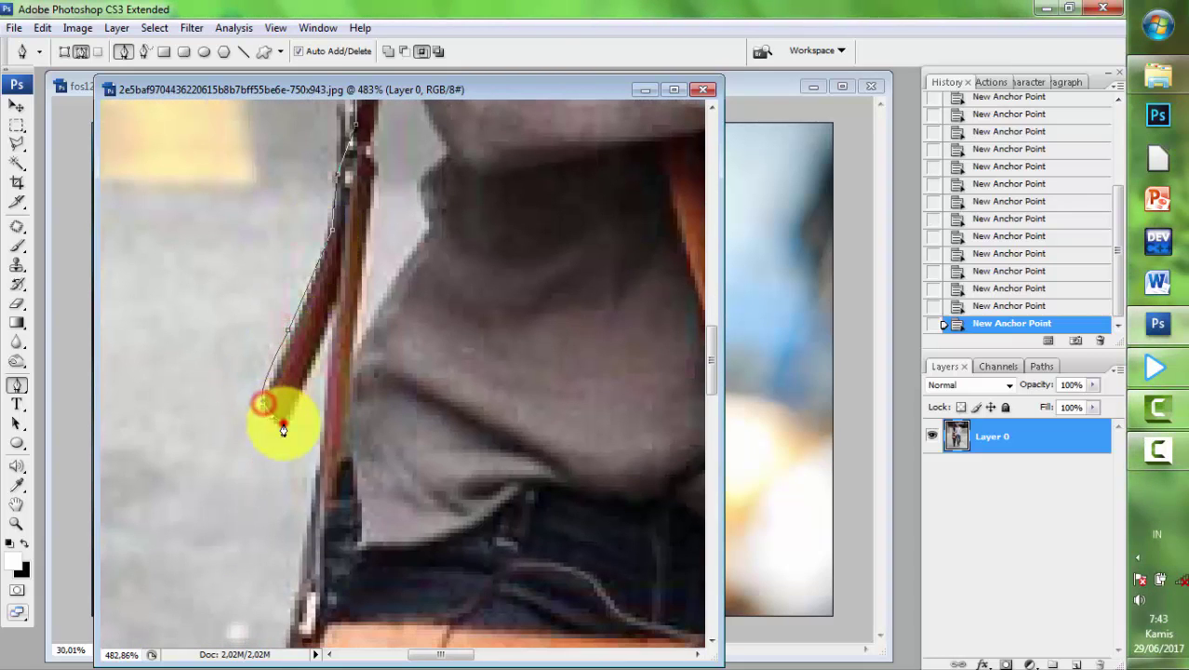
pyautogui.moveTo(328, 484); pyautogui.dragTo(339, 252)
pyautogui.click(325, 377)
pyautogui.moveTo(318, 401)
pyautogui.mouseDown()
pyautogui.moveTo(324, 327)
pyautogui.moveTo(279, 265)
pyautogui.mouseUp()
pyautogui.moveTo(307, 502); pyautogui.dragTo(239, 416)
pyautogui.click(247, 505)
pyautogui.moveTo(285, 470); pyautogui.dragTo(263, 353)
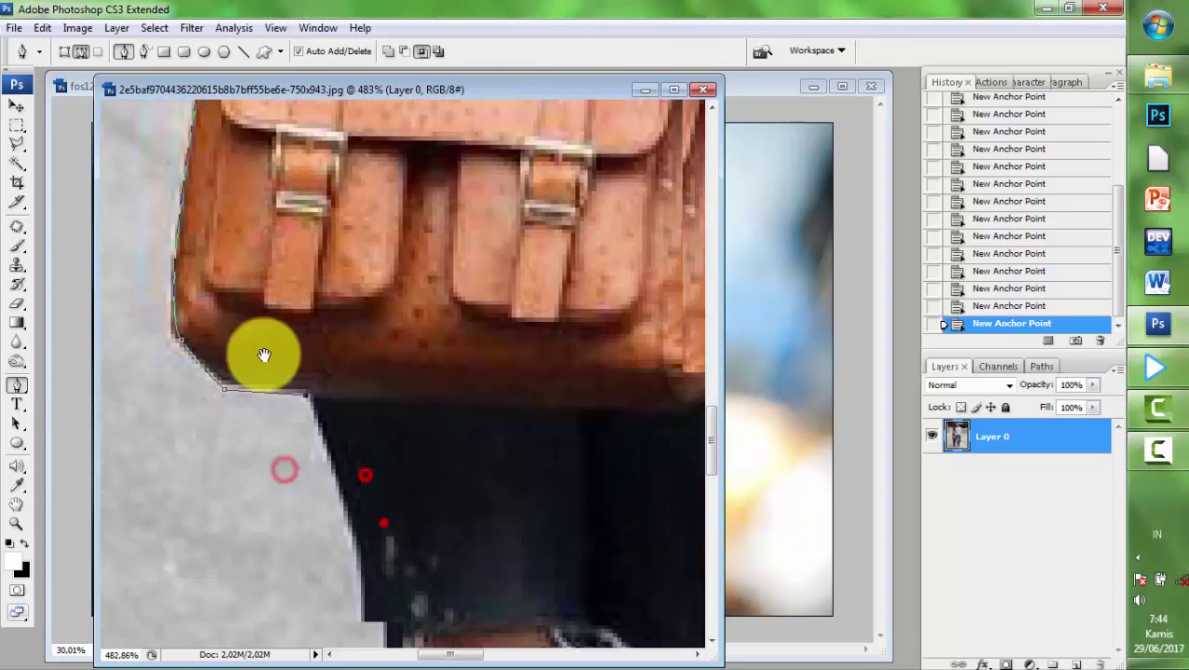
pyautogui.moveTo(360, 556); pyautogui.dragTo(226, 351)
# - Trace the woman's lower leg and around the boot toe, sole and front
pyautogui.moveTo(250, 542)
pyautogui.mouseDown()
pyautogui.moveTo(242, 449)
pyautogui.moveTo(186, 258)
pyautogui.mouseUp()
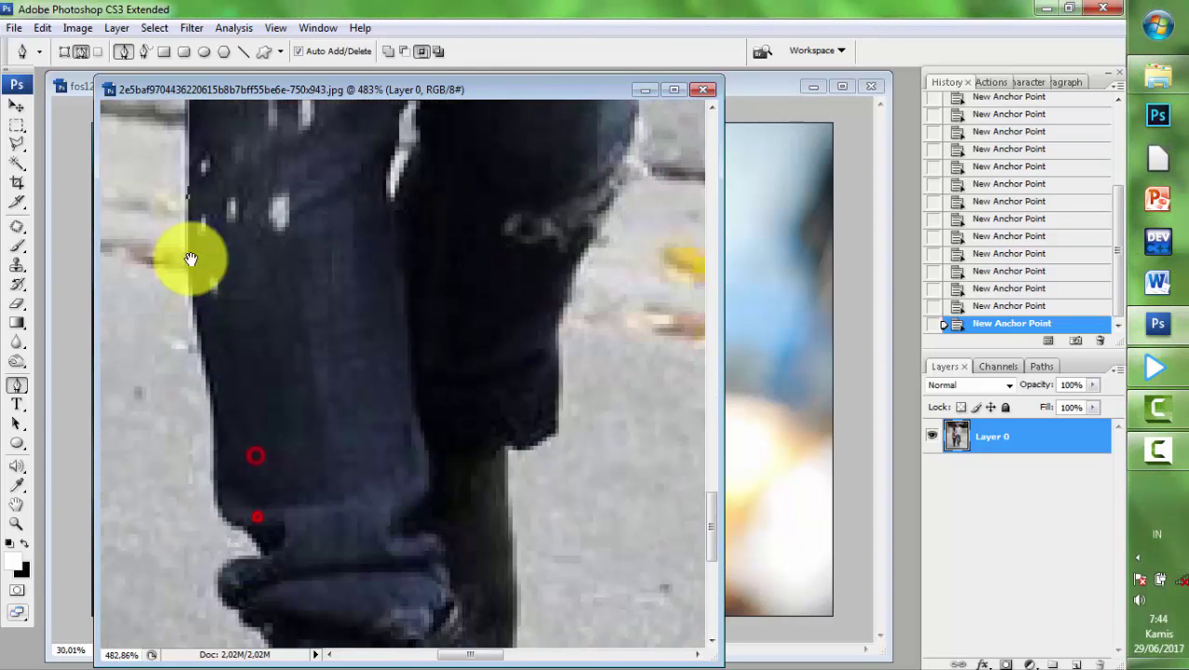
pyautogui.click(195, 332)
pyautogui.click(215, 436)
pyautogui.click(216, 500)
pyautogui.click(246, 553)
pyautogui.moveTo(250, 473); pyautogui.dragTo(233, 356)
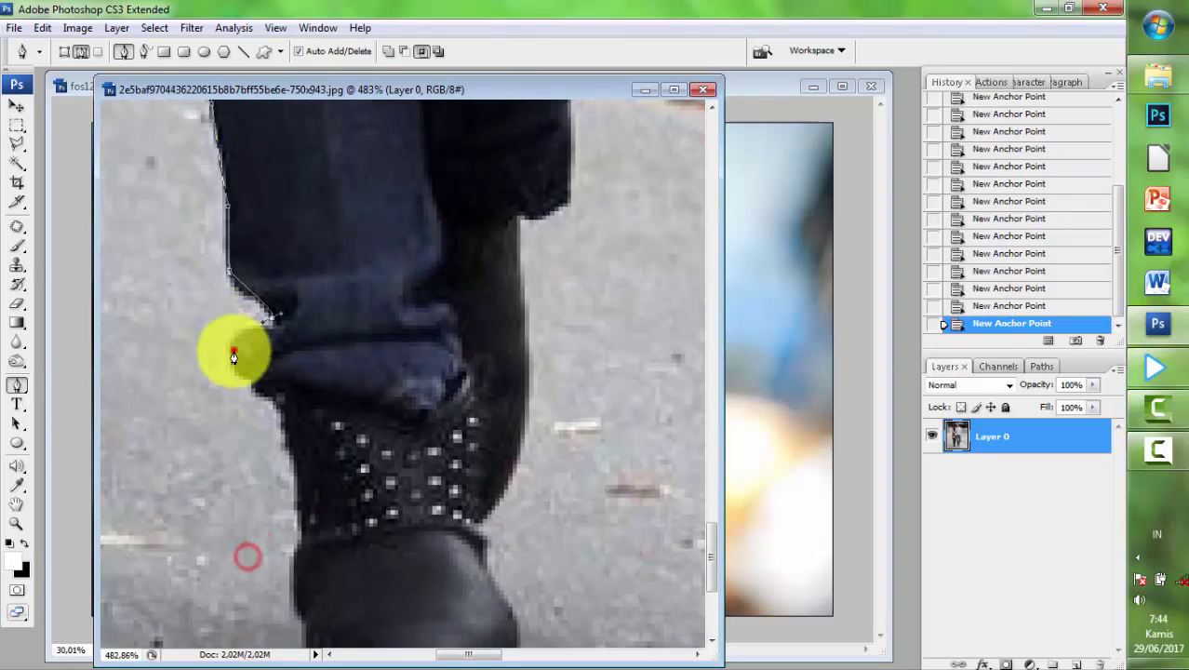
pyautogui.moveTo(294, 516); pyautogui.dragTo(218, 269)
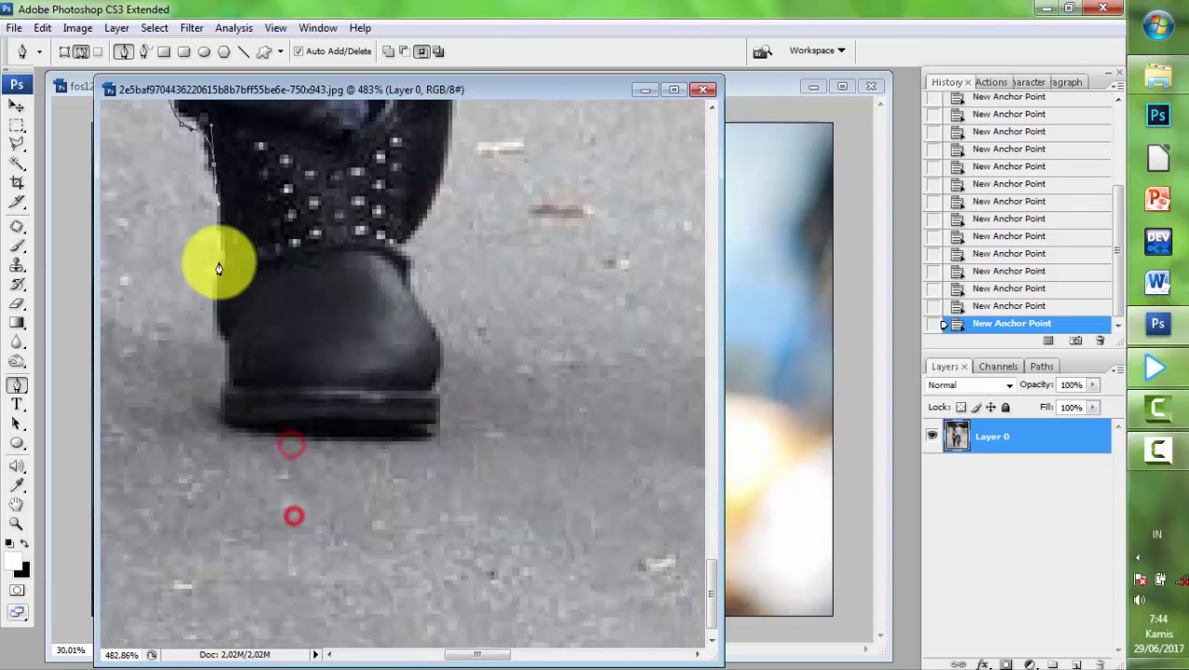
pyautogui.click(229, 344)
pyautogui.click(228, 418)
pyautogui.click(289, 440)
pyautogui.click(424, 432)
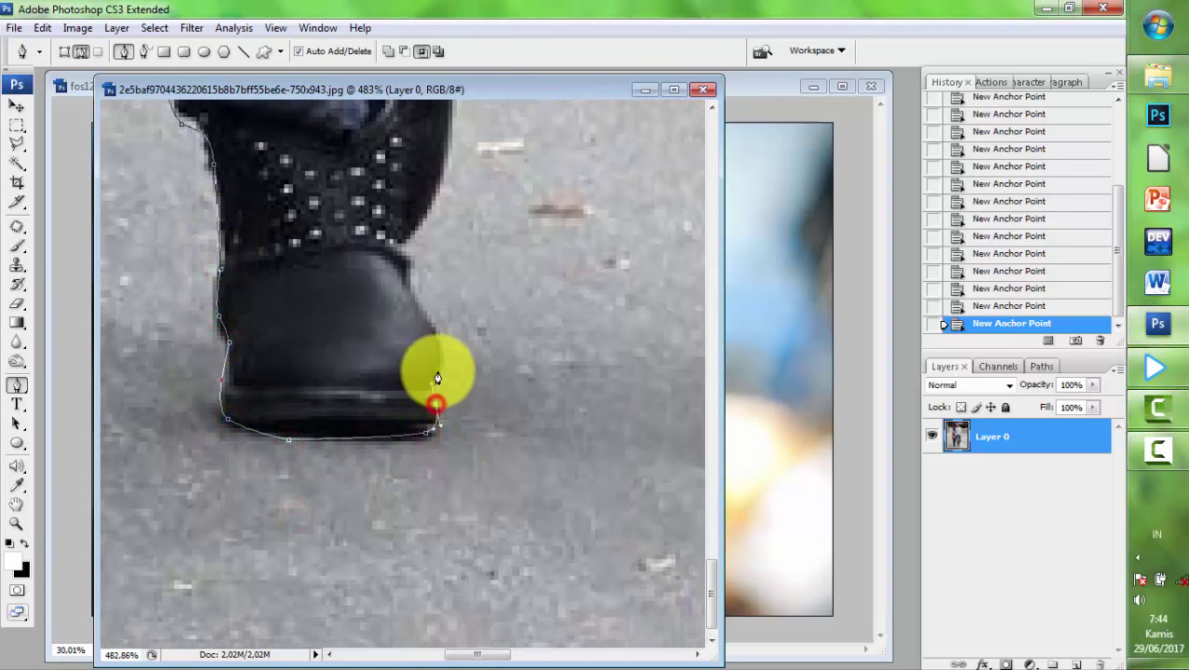
pyautogui.click(434, 385)
pyautogui.click(440, 342)
# - Trace up between the legs and close the path at its starting point
pyautogui.moveTo(394, 244); pyautogui.dragTo(311, 345)
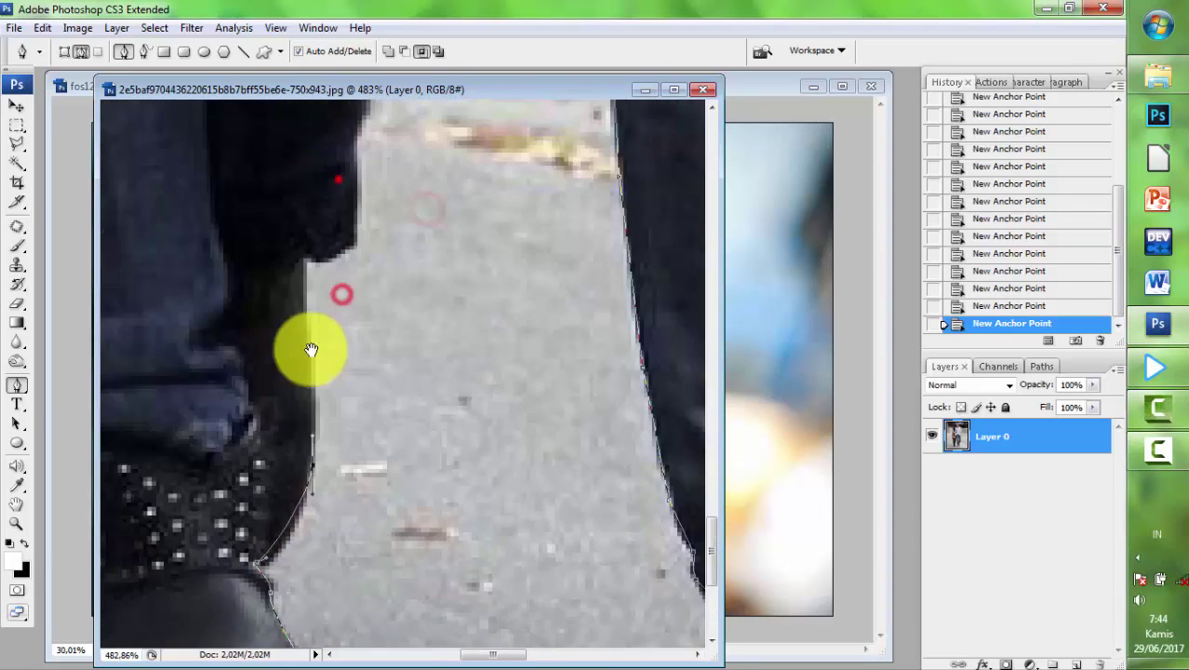
pyautogui.moveTo(337, 178); pyautogui.dragTo(251, 408)
pyautogui.click(251, 407)
pyautogui.moveTo(318, 207); pyautogui.dragTo(244, 335)
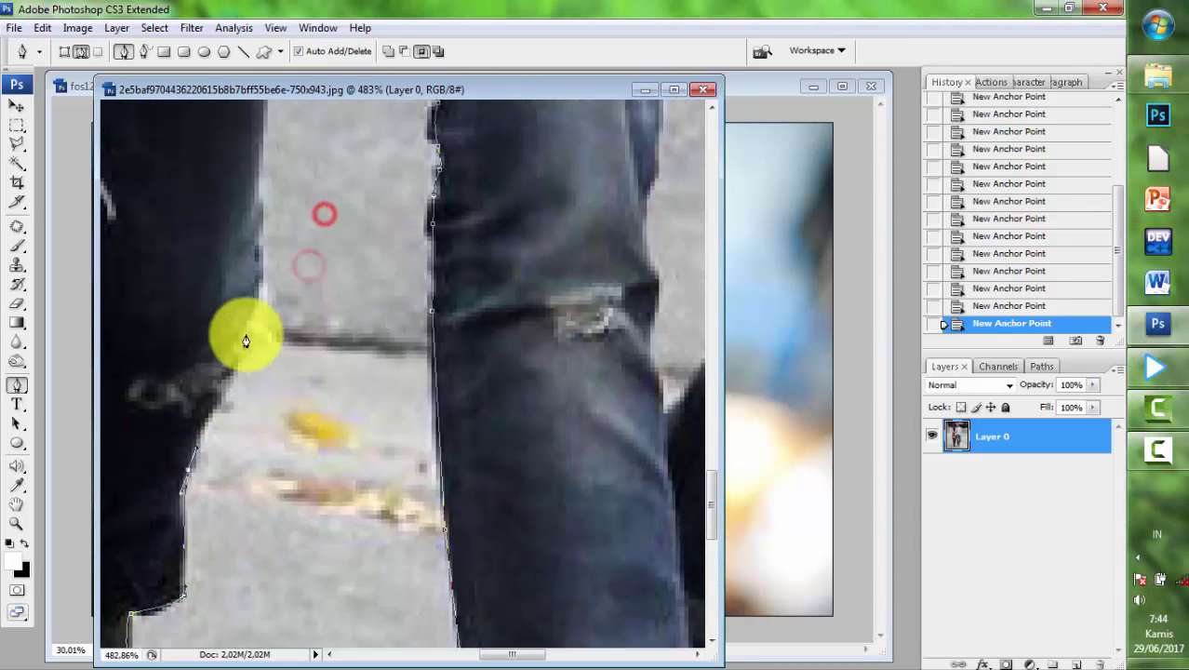
pyautogui.moveTo(244, 260); pyautogui.dragTo(233, 340)
pyautogui.moveTo(268, 235); pyautogui.dragTo(265, 337)
pyautogui.click(211, 356)
pyautogui.scroll(-3, 222, 277)
pyautogui.scroll(1, 239, 345)
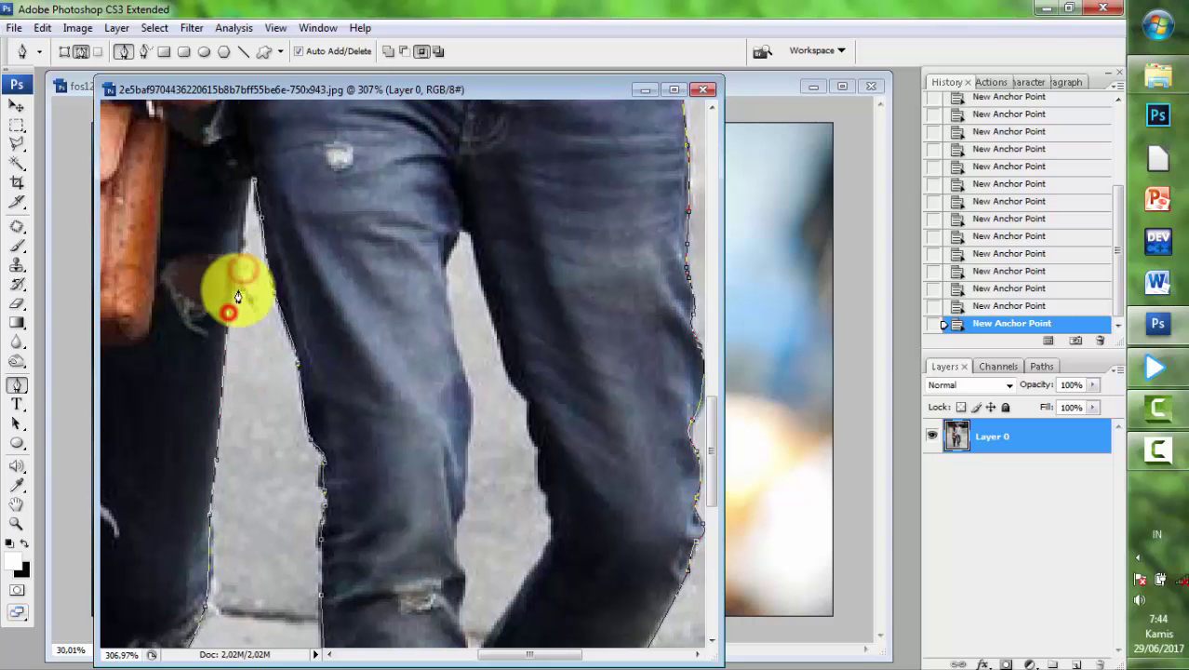
pyautogui.click(252, 180)
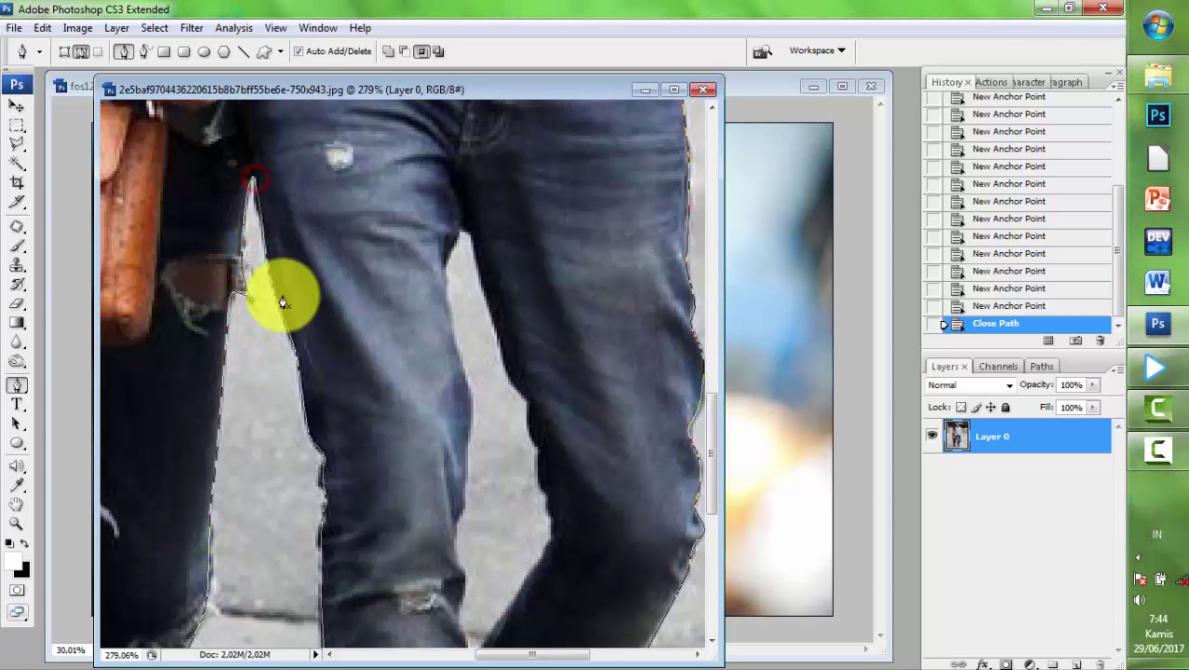
pyautogui.scroll(-2, 279, 300)
pyautogui.scroll(-2, 311, 416)
# - Convert the couple's finished outline path into a selection
pyautogui.rightClick(368, 300)
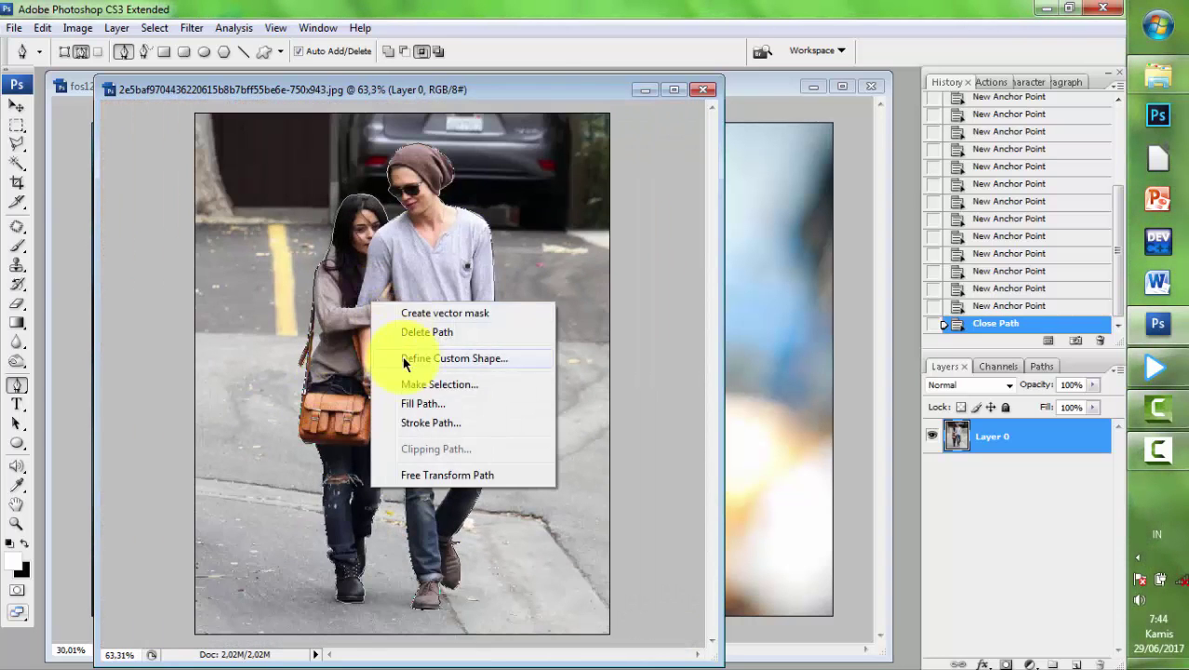
pyautogui.click(400, 381)
pyautogui.click(668, 185)
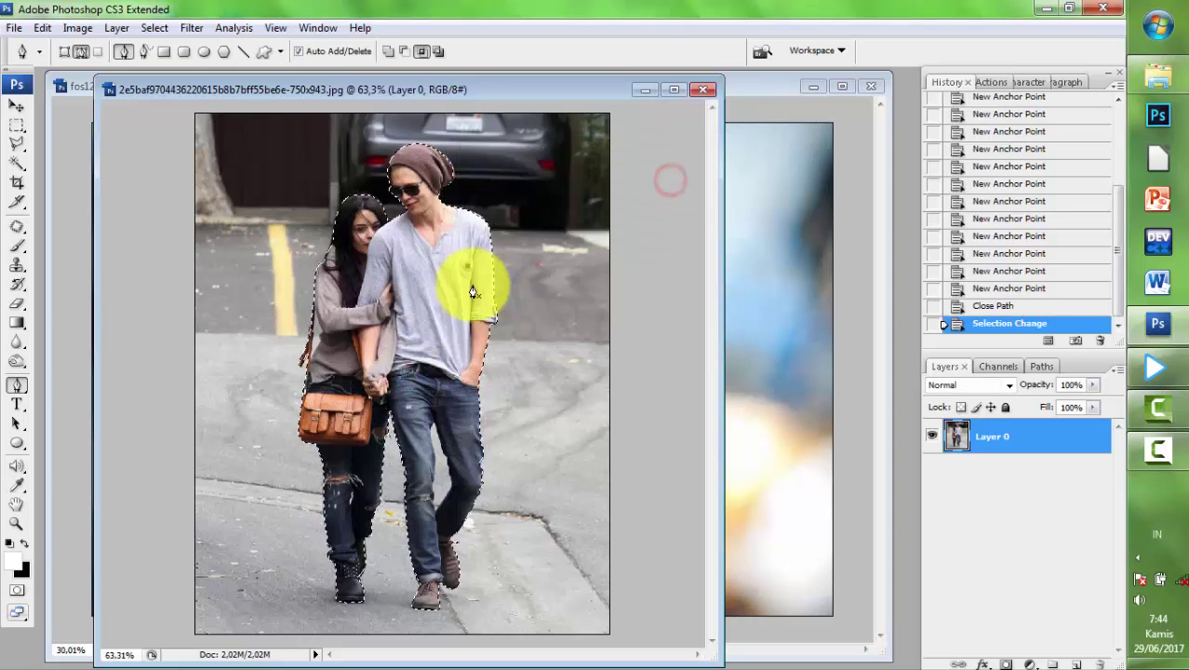
pyautogui.scroll(-1, 465, 283)
pyautogui.scroll(-2, 522, 297)
pyautogui.scroll(2, 443, 305)
pyautogui.scroll(1, 446, 312)
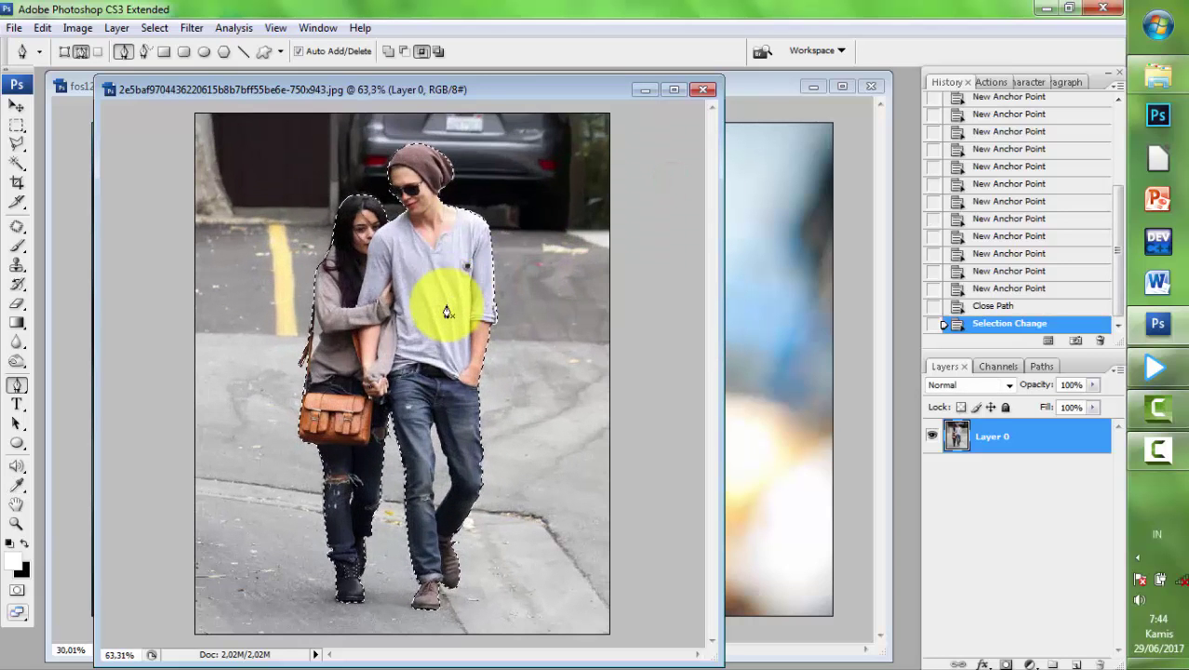
# - Copy the selected couple onto Layer 1 and hide Layer 0
pyautogui.hotkey('ctrl', 'j')
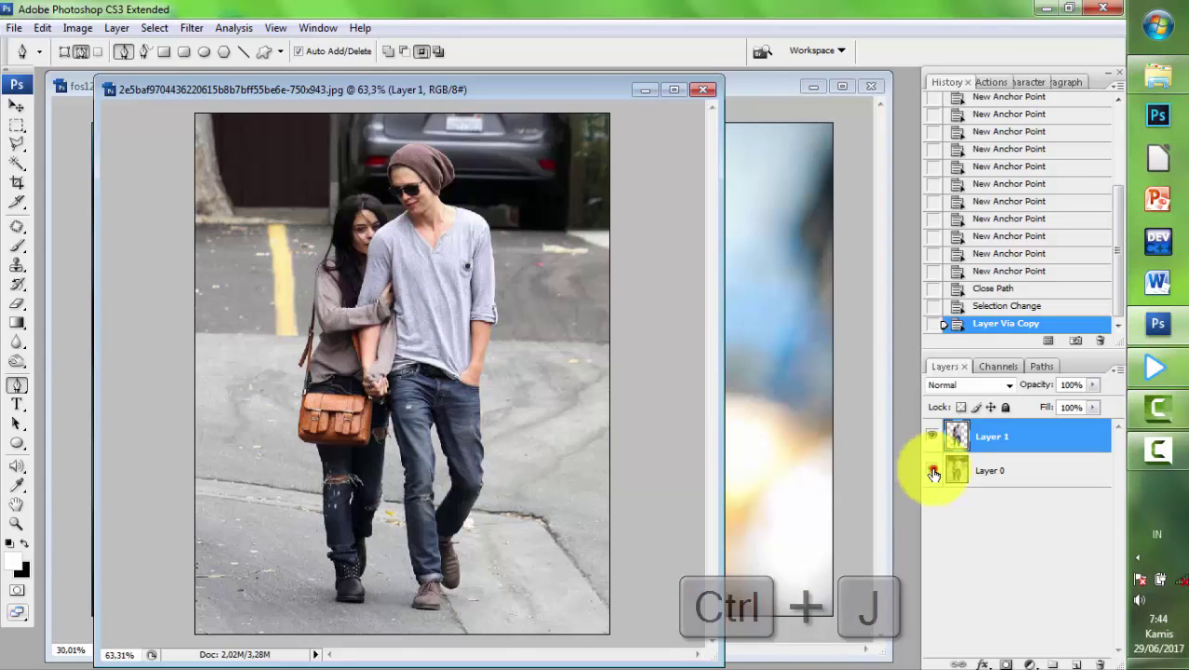
pyautogui.click(932, 470)
pyautogui.scroll(-1, 149, 473)
pyautogui.scroll(3, 282, 265)
pyautogui.scroll(1, 279, 106)
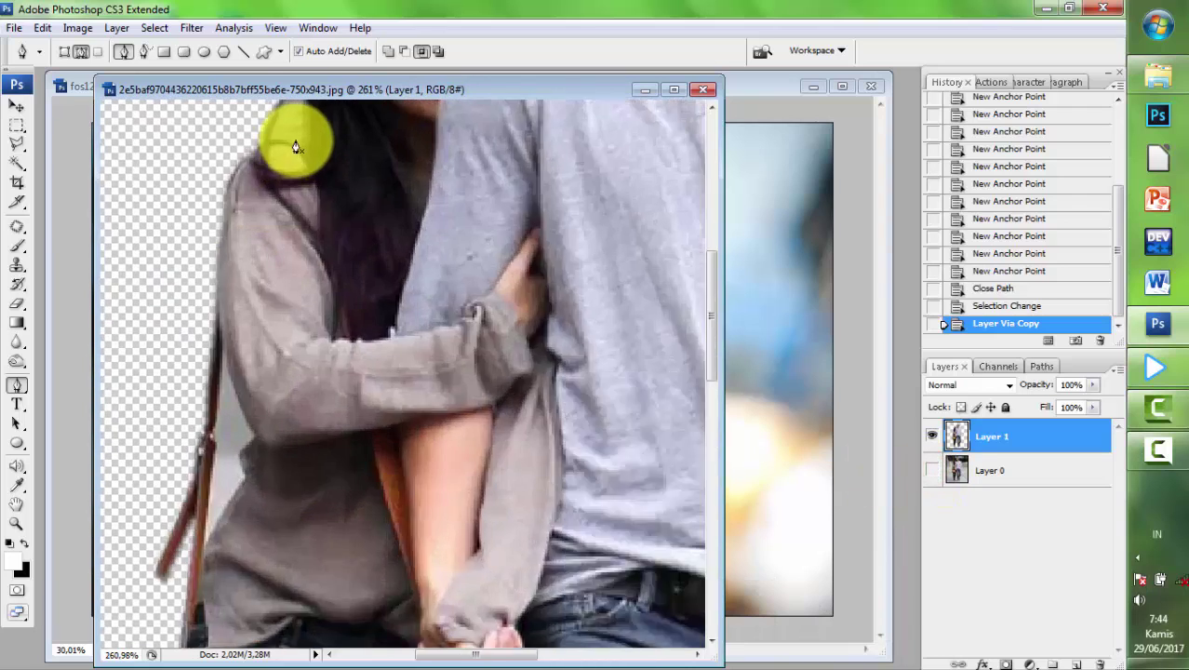
pyautogui.scroll(1, 283, 313)
pyautogui.scroll(1, 302, 235)
# - Outline the small gap in the woman's hair and delete the background there
pyautogui.click(289, 209)
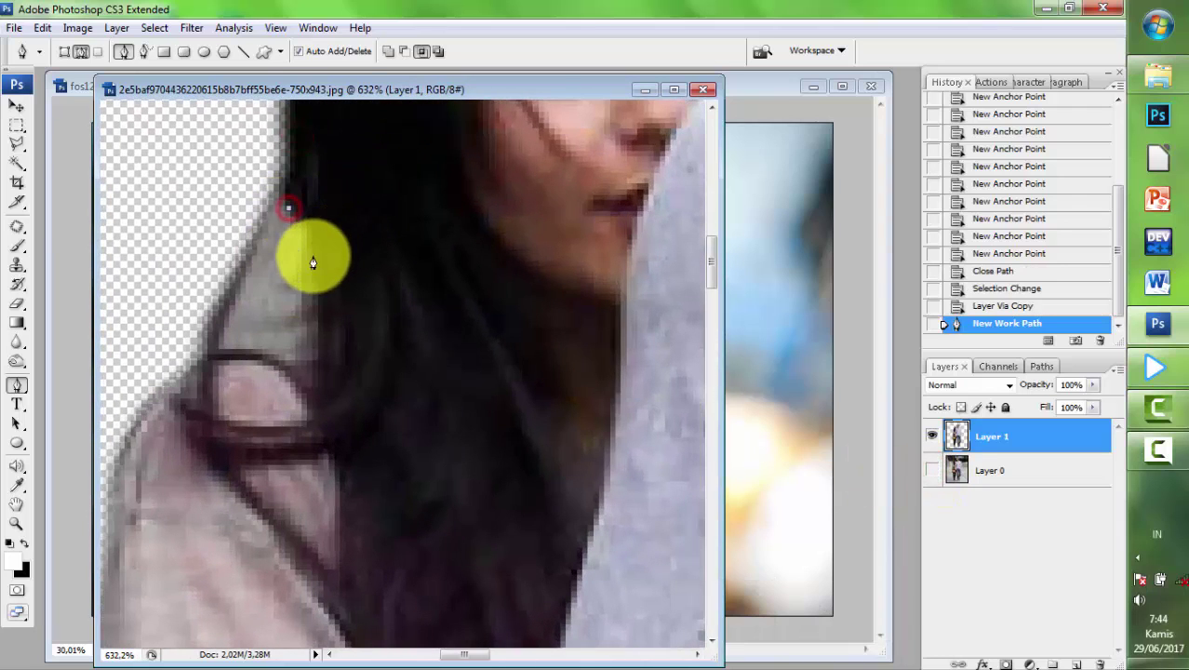
pyautogui.moveTo(303, 292); pyautogui.dragTo(304, 294)
pyautogui.moveTo(293, 316)
pyautogui.mouseDown()
pyautogui.moveTo(240, 345)
pyautogui.moveTo(243, 299)
pyautogui.mouseUp()
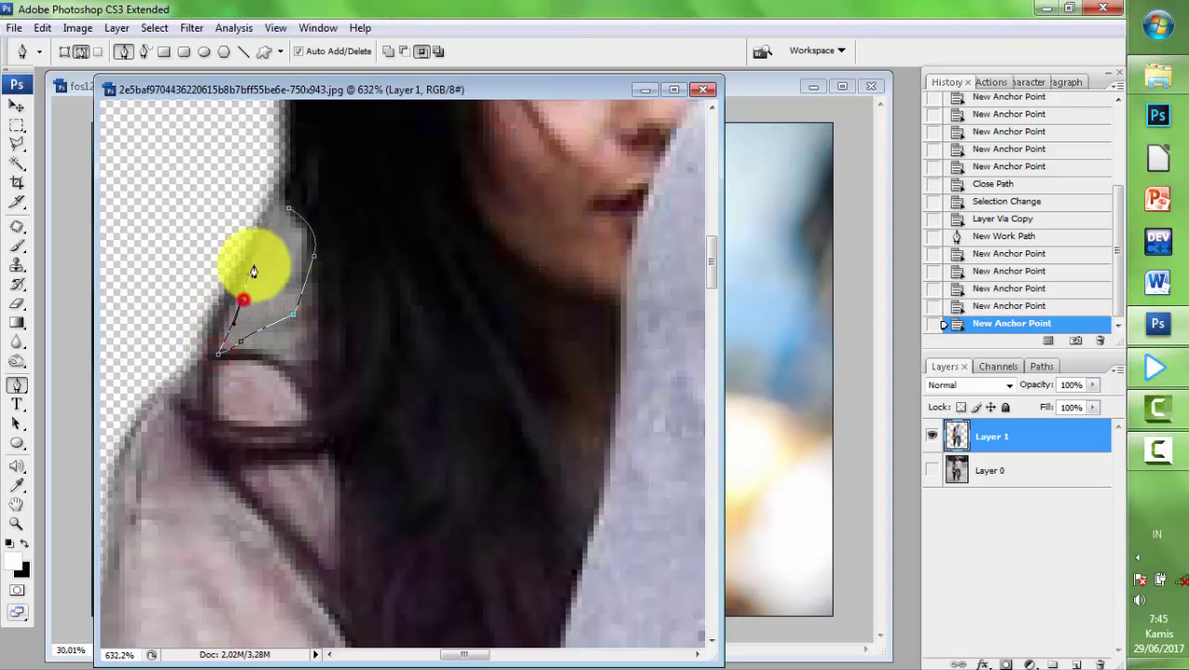
pyautogui.click(289, 207)
pyautogui.rightClick(314, 233)
pyautogui.click(332, 316)
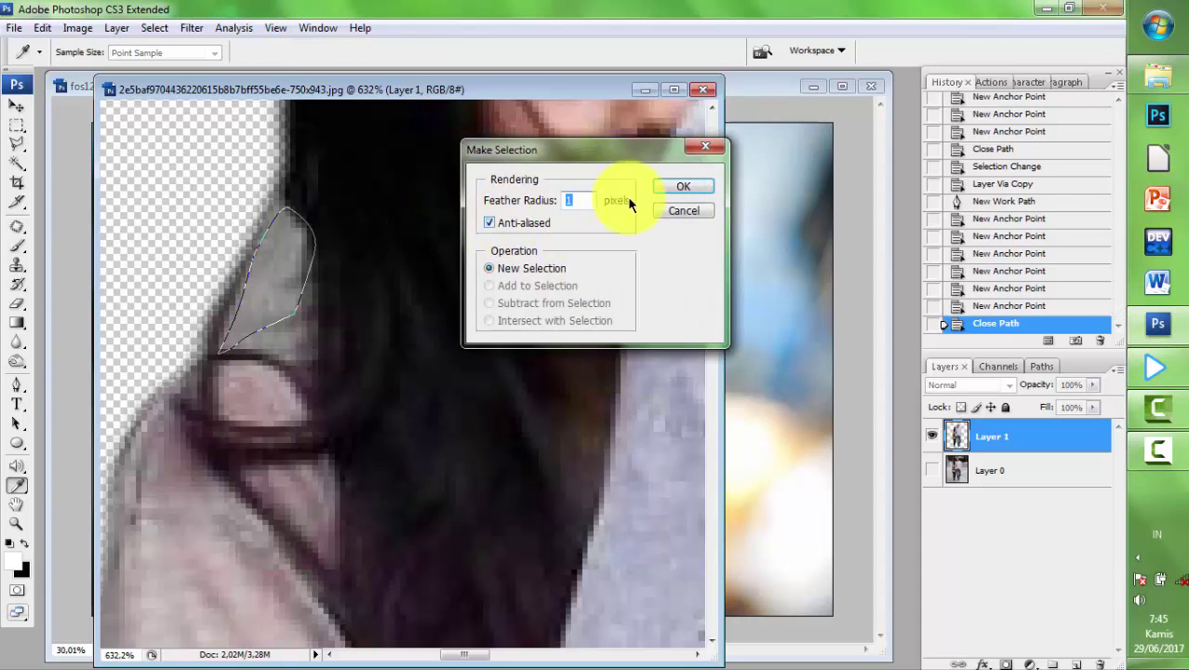
pyautogui.click(656, 192)
pyautogui.press('Delete')
pyautogui.scroll(-2, 576, 231)
pyautogui.scroll(-2, 504, 279)
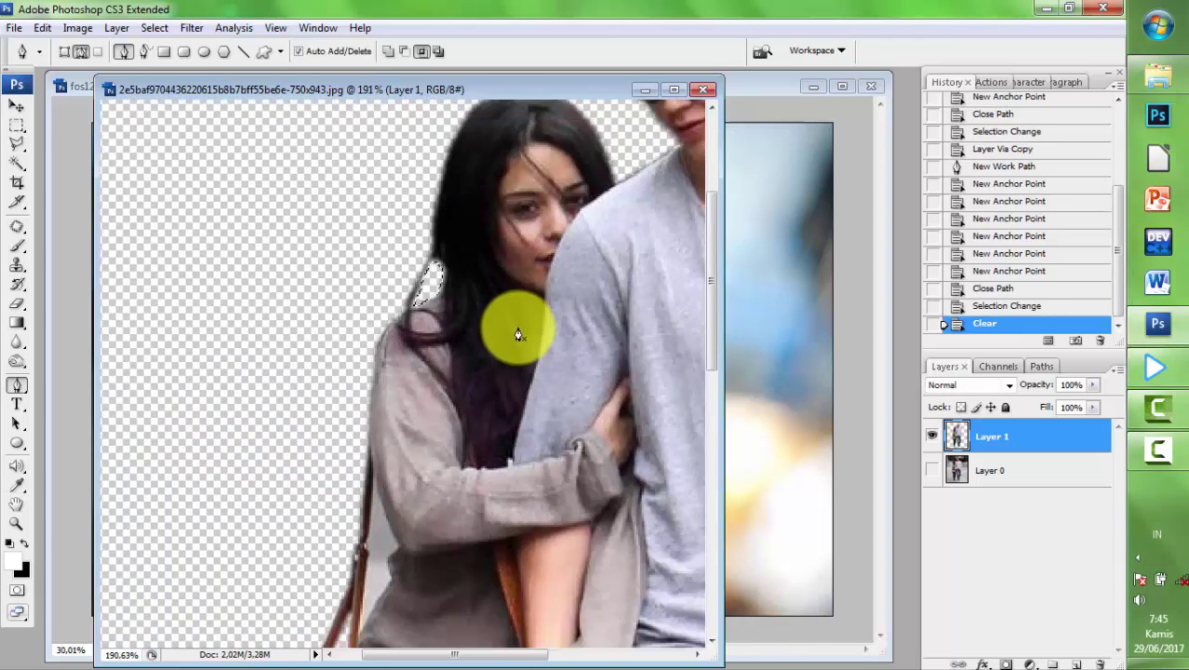
pyautogui.scroll(-1, 517, 353)
pyautogui.scroll(1, 503, 353)
pyautogui.scroll(2, 372, 321)
pyautogui.scroll(1, 299, 302)
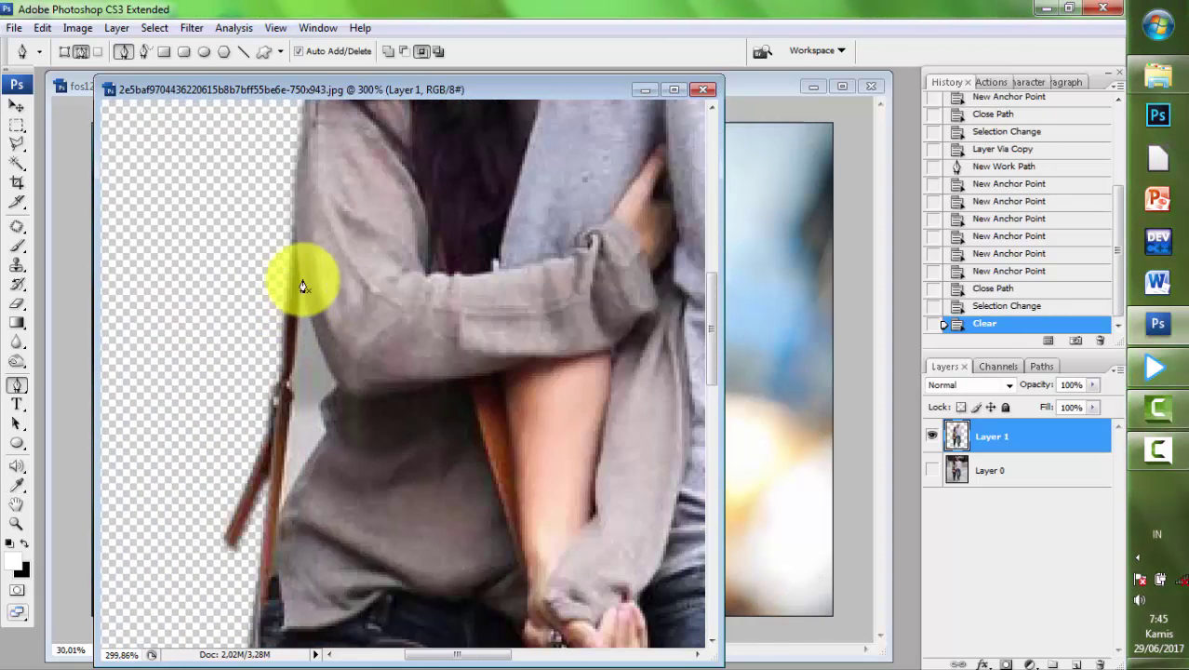
pyautogui.scroll(1, 310, 306)
# - Trace a closed path around the background gap beside the woman's arm and body
pyautogui.click(306, 225)
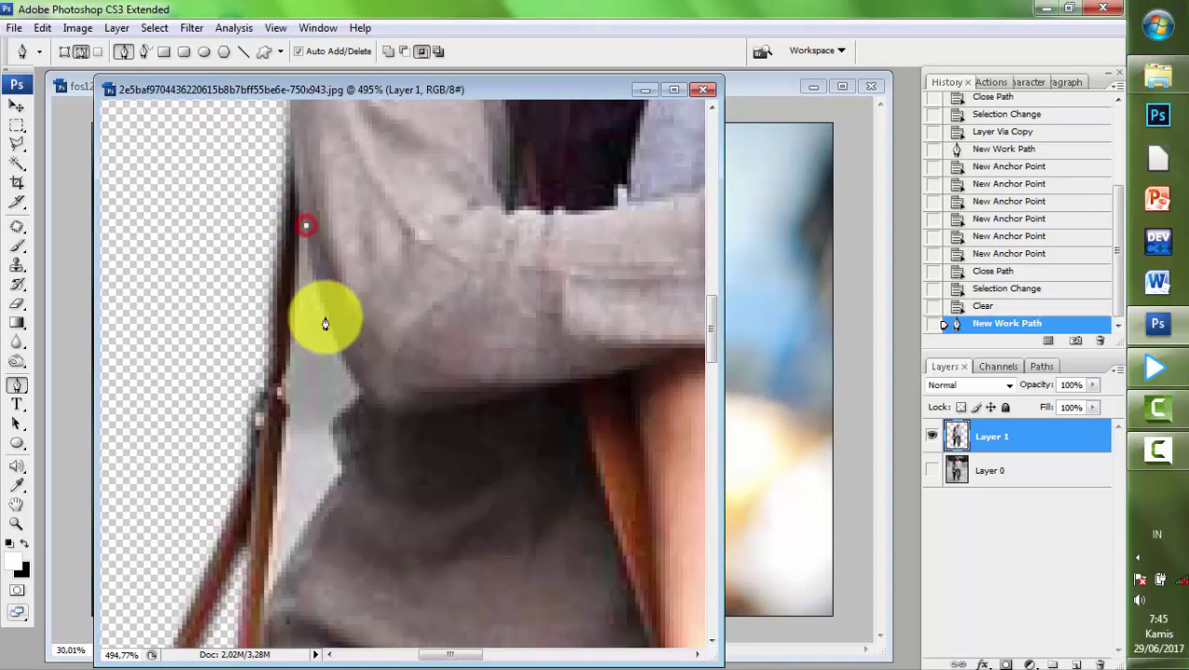
pyautogui.click(357, 371)
pyautogui.click(359, 386)
pyautogui.click(332, 428)
pyautogui.click(335, 473)
pyautogui.click(319, 505)
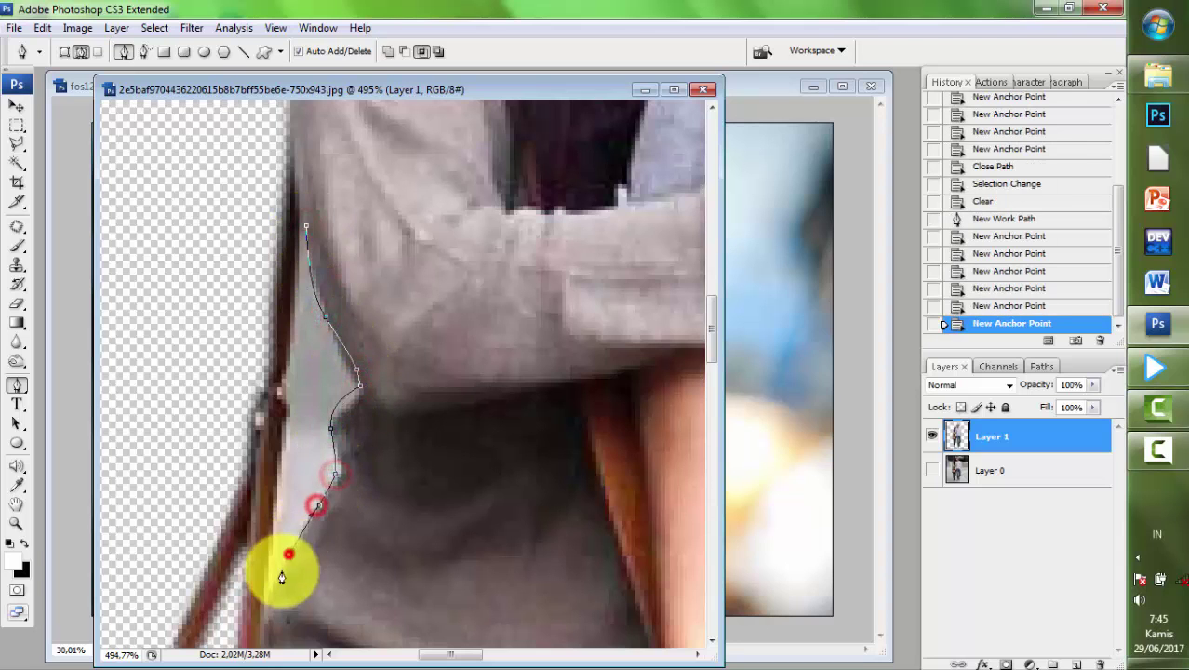
pyautogui.click(291, 550)
pyautogui.click(261, 617)
pyautogui.click(280, 463)
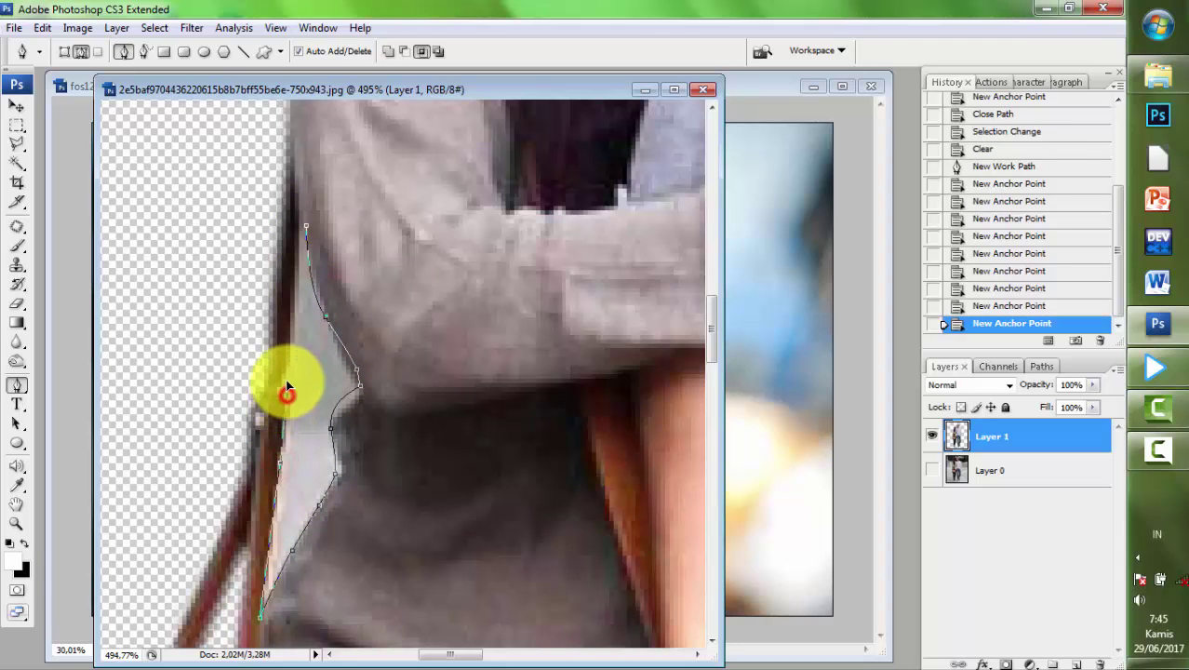
pyautogui.click(307, 228)
# - Turn the arm-gap path into a 1 px feathered selection and delete that background
pyautogui.rightClick(330, 381)
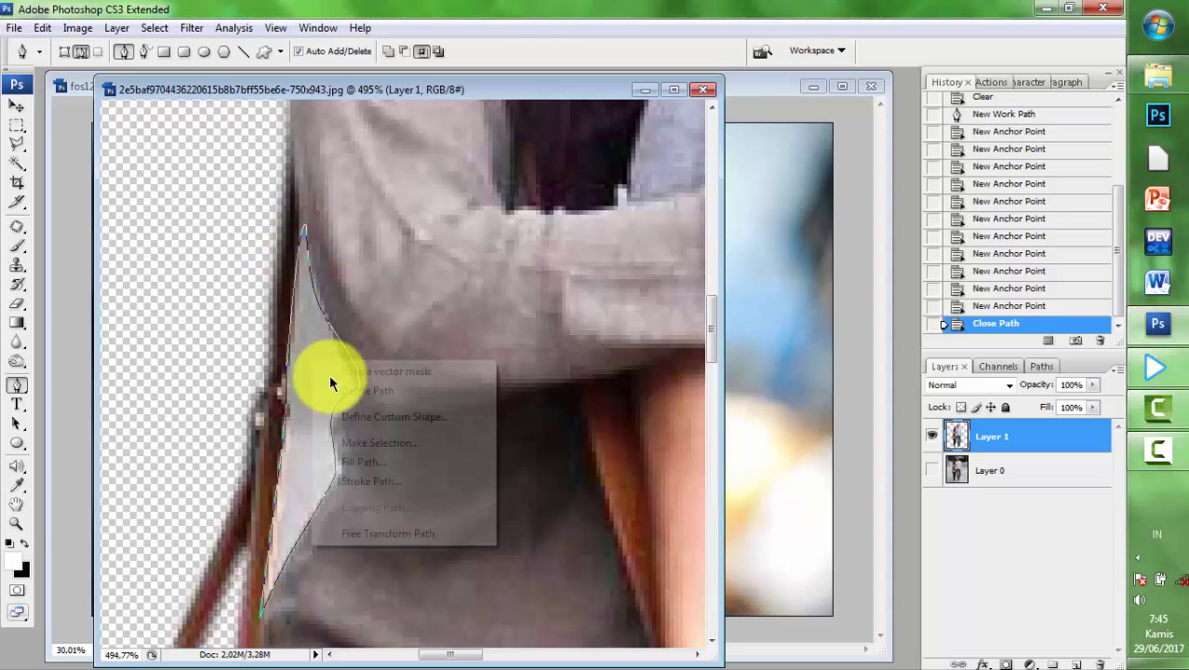
pyautogui.click(345, 442)
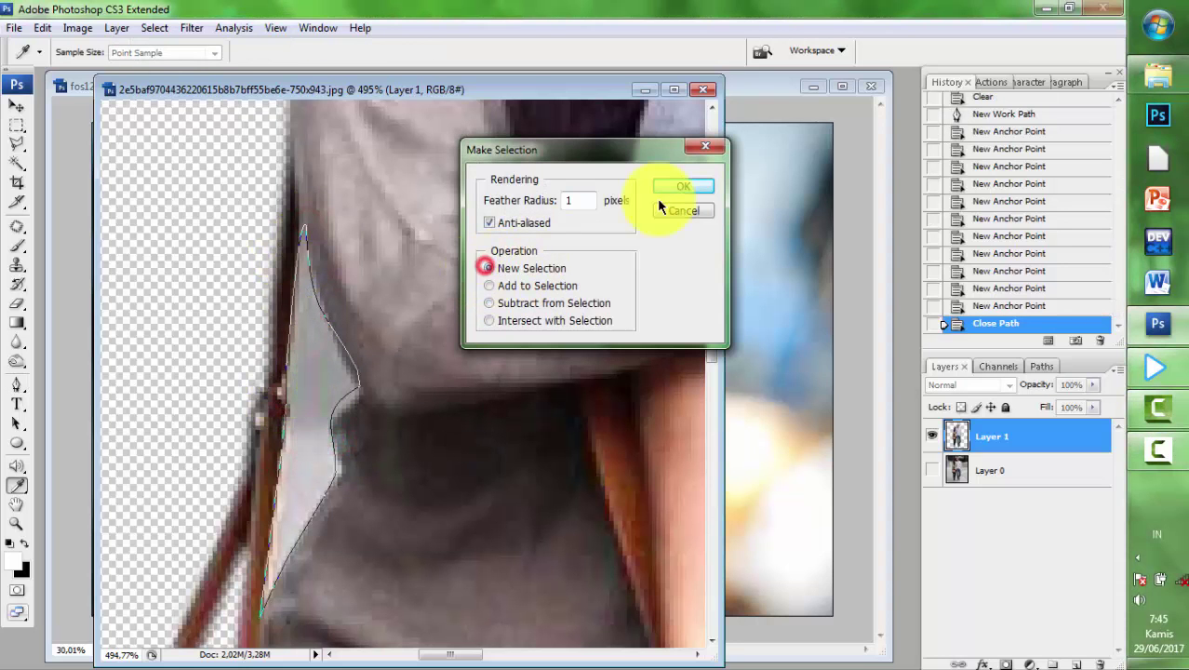
pyautogui.click(664, 191)
pyautogui.press('Delete')
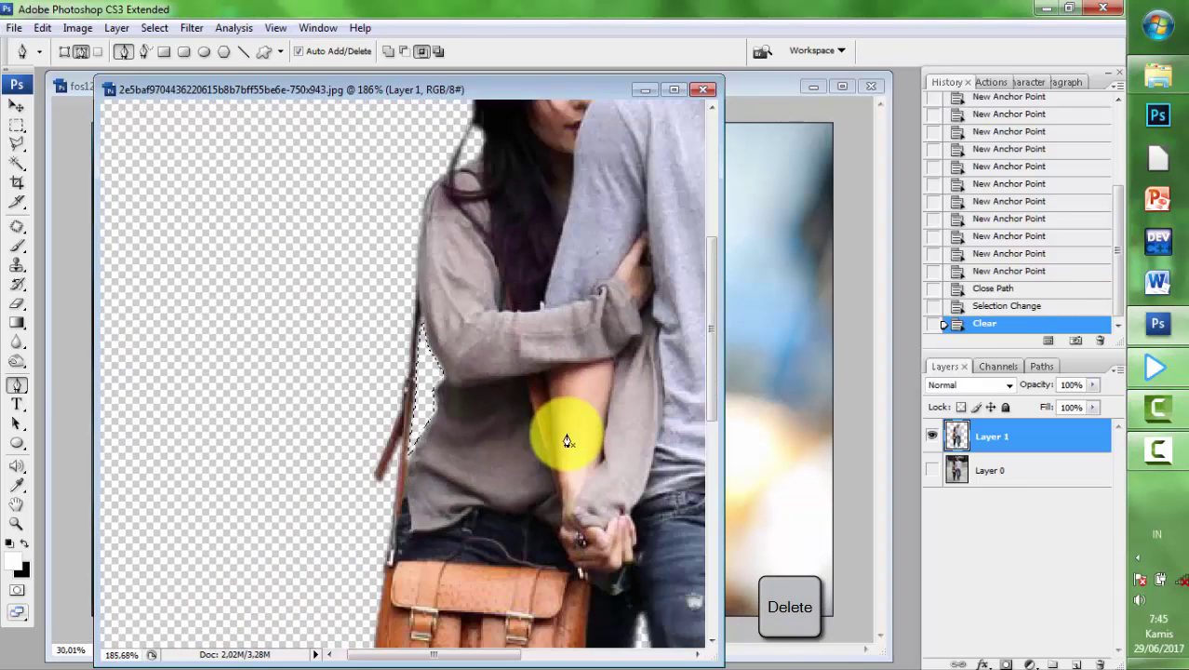
pyautogui.scroll(-2, 567, 440)
pyautogui.scroll(1, 584, 466)
pyautogui.scroll(2, 544, 431)
pyautogui.scroll(2, 404, 257)
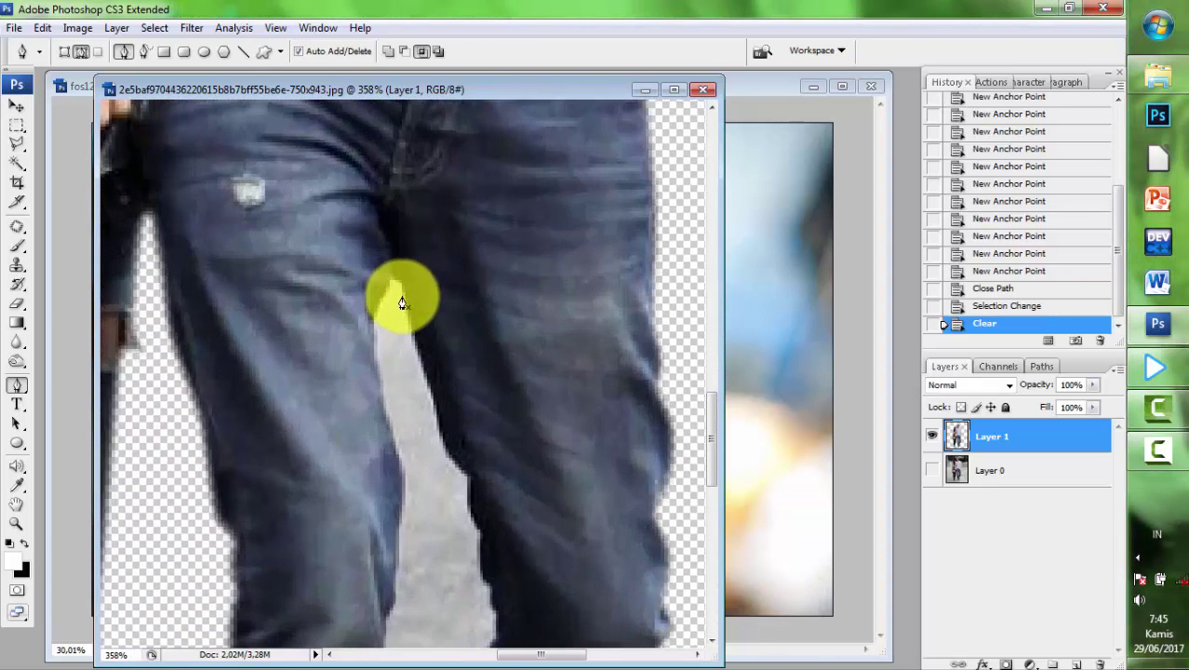
# - Trace a path around the background gap between the man's legs
pyautogui.click(400, 275)
pyautogui.scroll(-2, 424, 340)
pyautogui.click(378, 264)
pyautogui.click(391, 289)
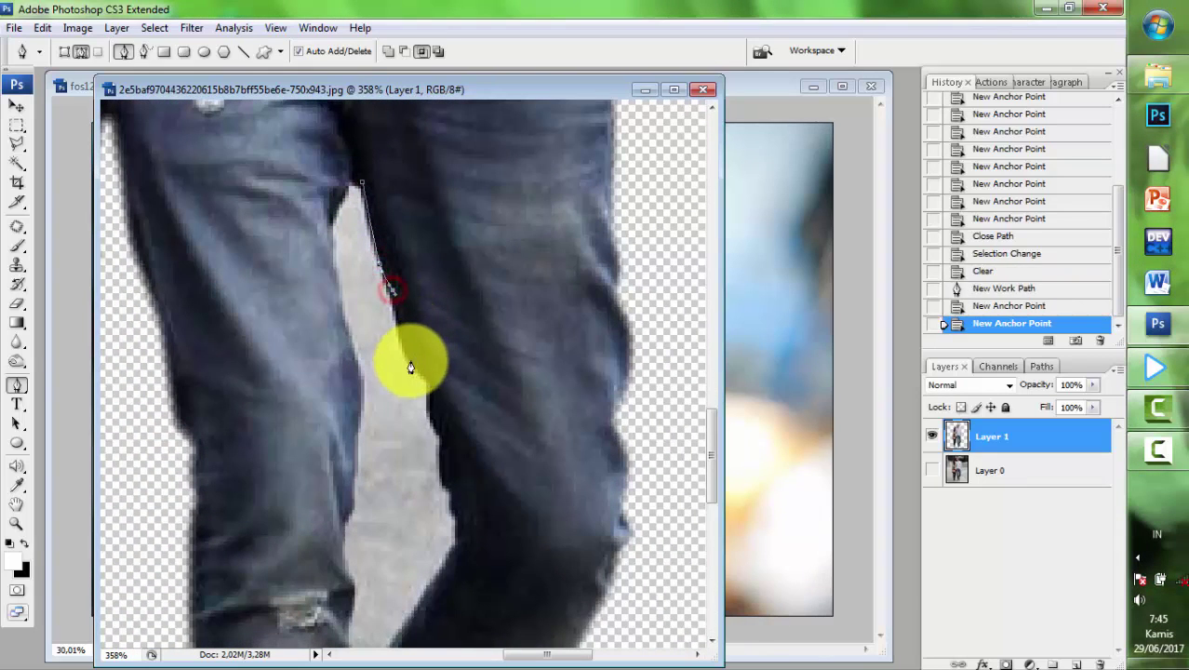
pyautogui.click(437, 438)
pyautogui.click(440, 475)
pyautogui.scroll(-2, 445, 390)
pyautogui.click(449, 350)
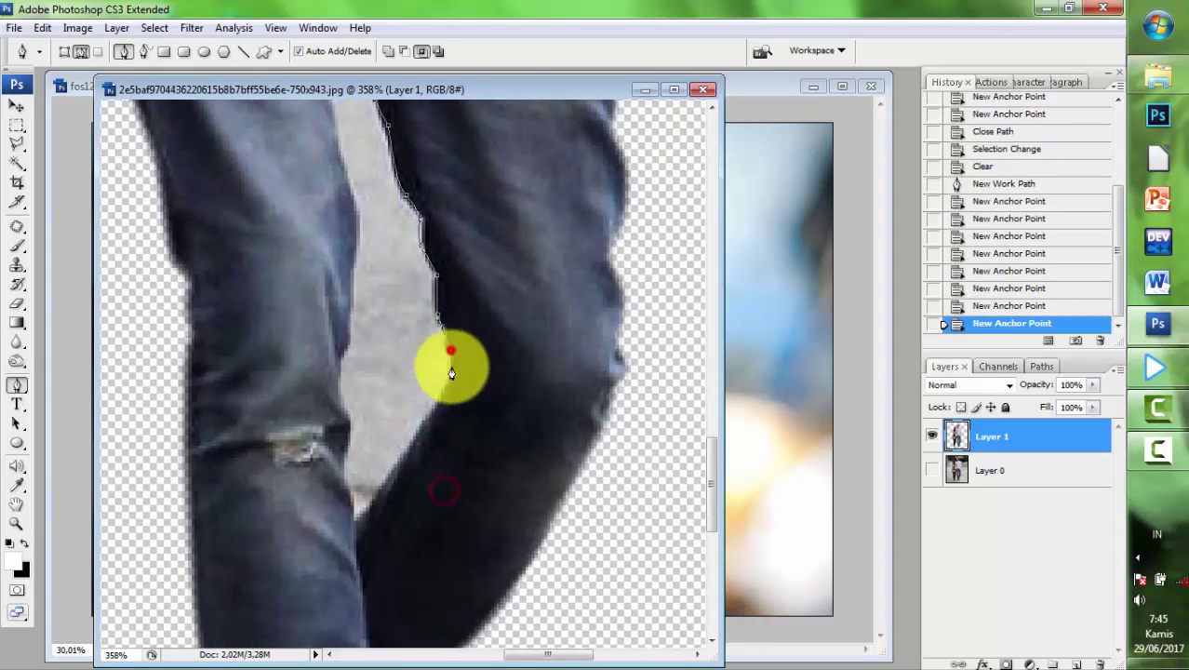
pyautogui.click(440, 403)
pyautogui.click(414, 443)
pyautogui.click(376, 491)
pyautogui.click(354, 518)
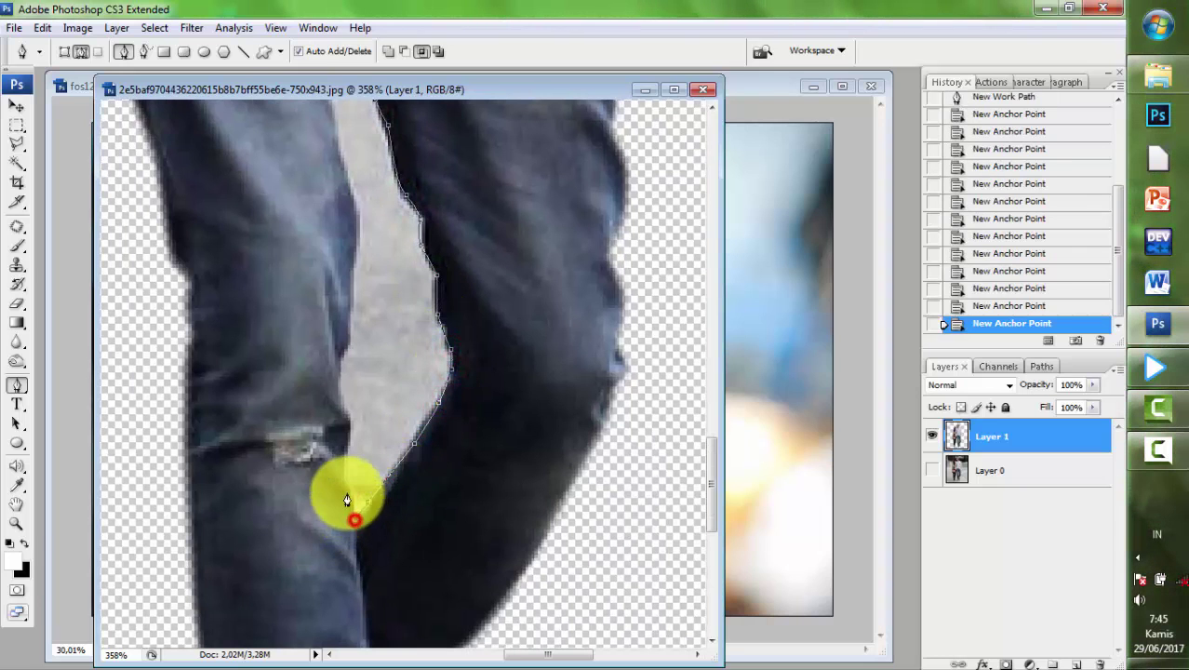
pyautogui.click(336, 348)
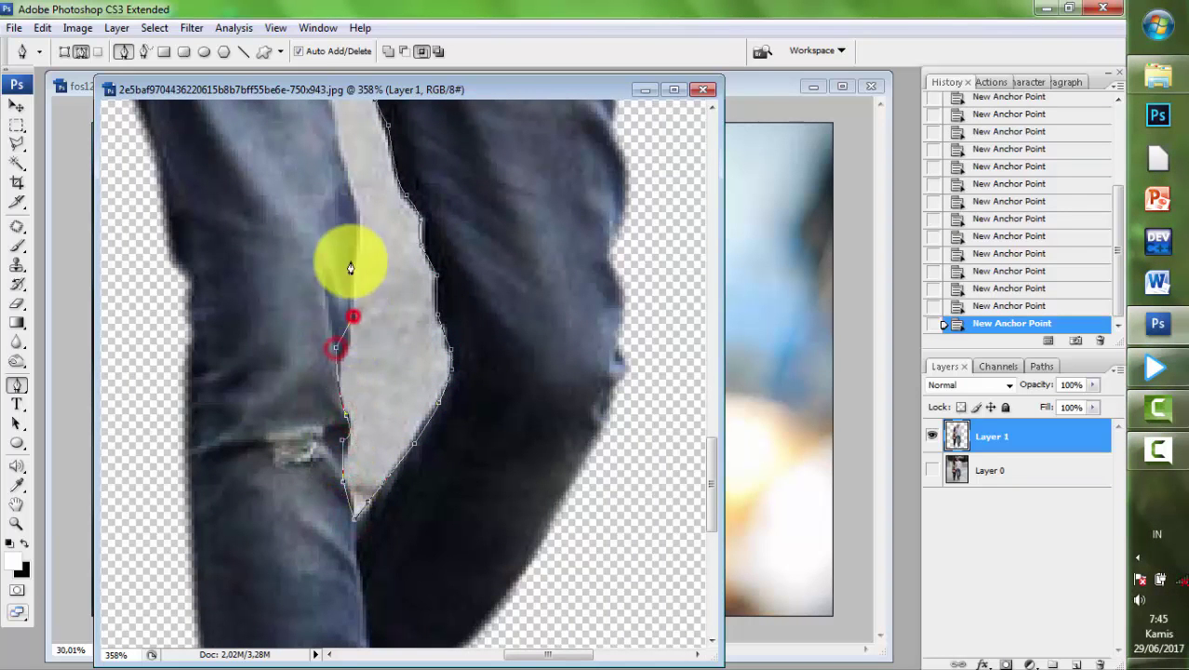
pyautogui.scroll(3, 340, 232)
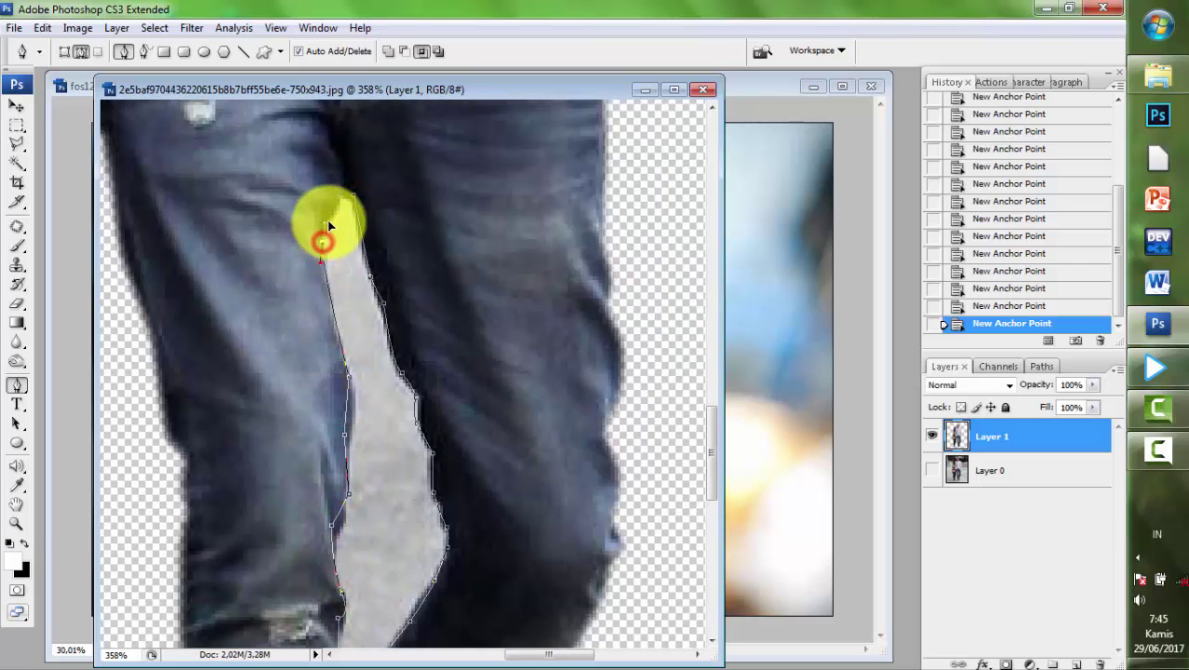
# - Turn the leg-gap path into a selection and delete the background between the legs
pyautogui.rightClick(362, 331)
pyautogui.click(418, 396)
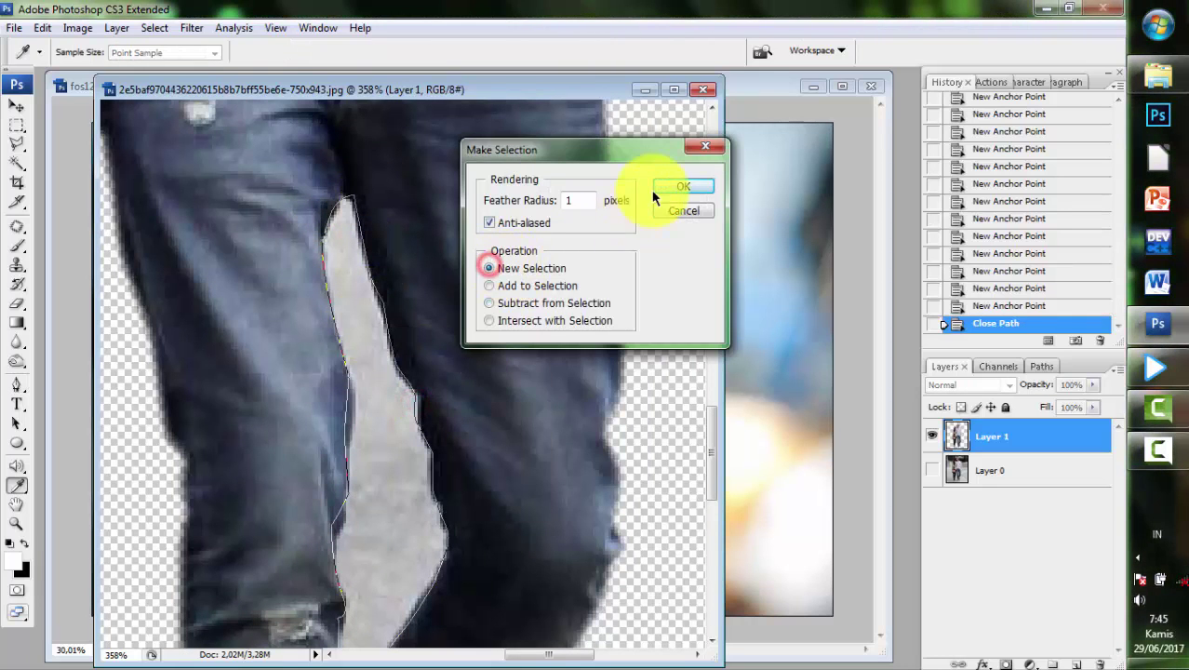
pyautogui.click(682, 186)
pyautogui.scroll(-3, 543, 313)
pyautogui.press('Delete')
pyautogui.scroll(-2, 543, 313)
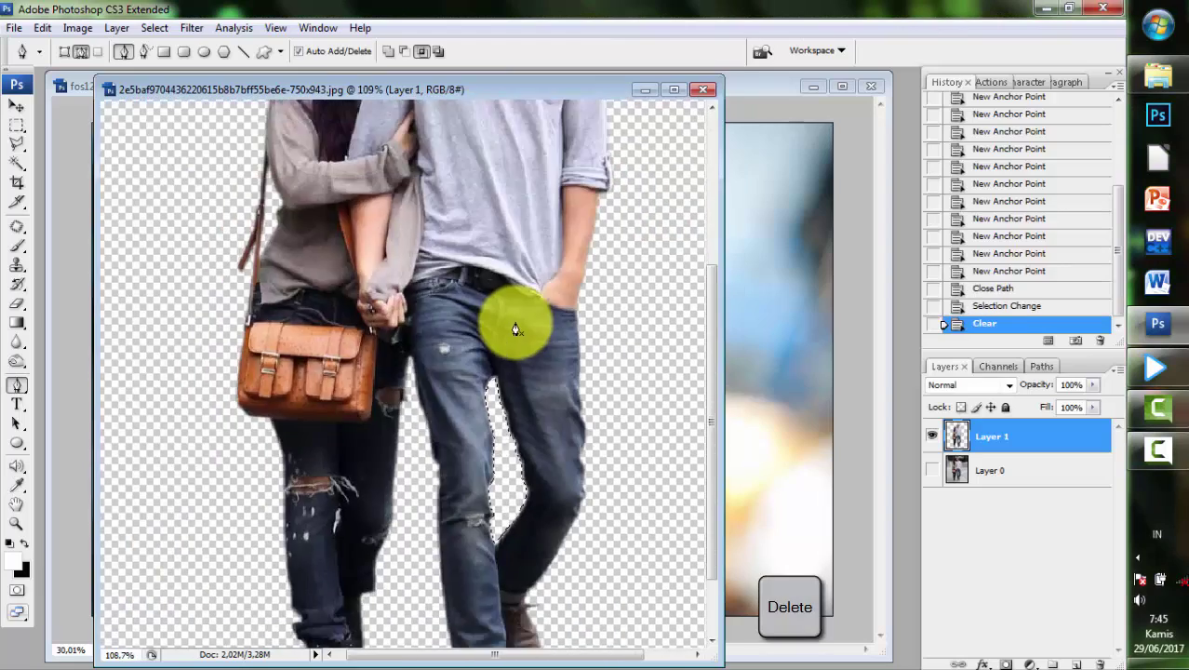
pyautogui.scroll(-2, 515, 329)
pyautogui.scroll(-3, 473, 398)
pyautogui.scroll(3, 428, 372)
pyautogui.scroll(3, 425, 486)
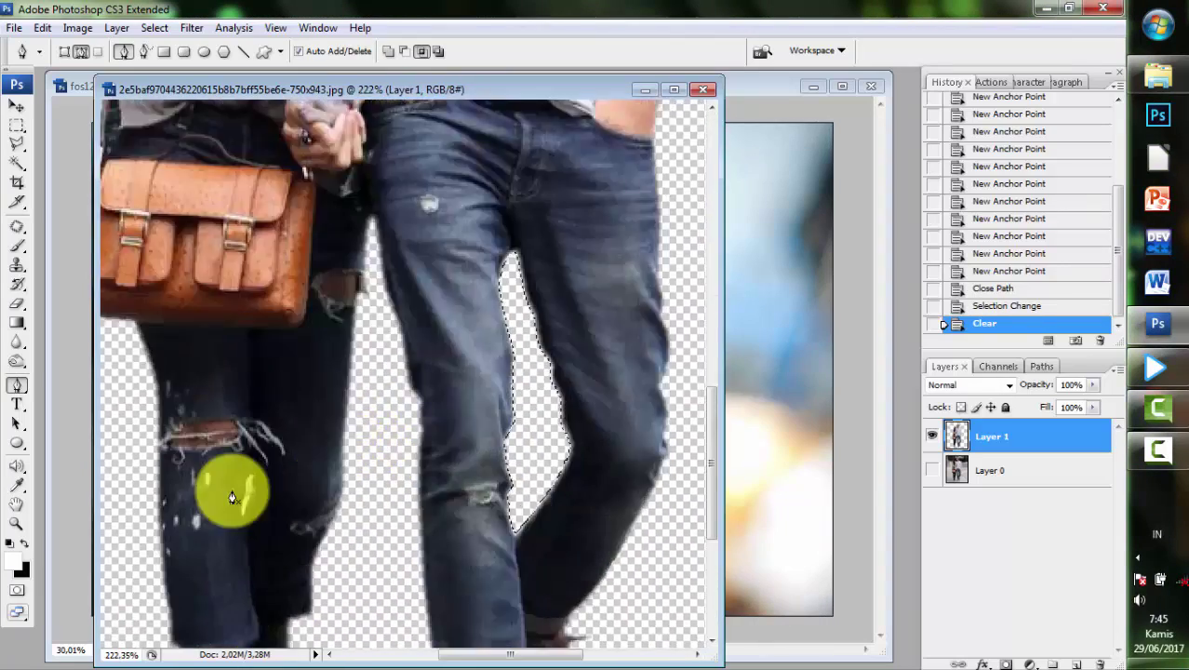
pyautogui.scroll(2, 232, 497)
pyautogui.scroll(2, 239, 550)
# - Trace a closed path around the white patch in the torn jeans
pyautogui.click(332, 239)
pyautogui.click(337, 280)
pyautogui.click(329, 341)
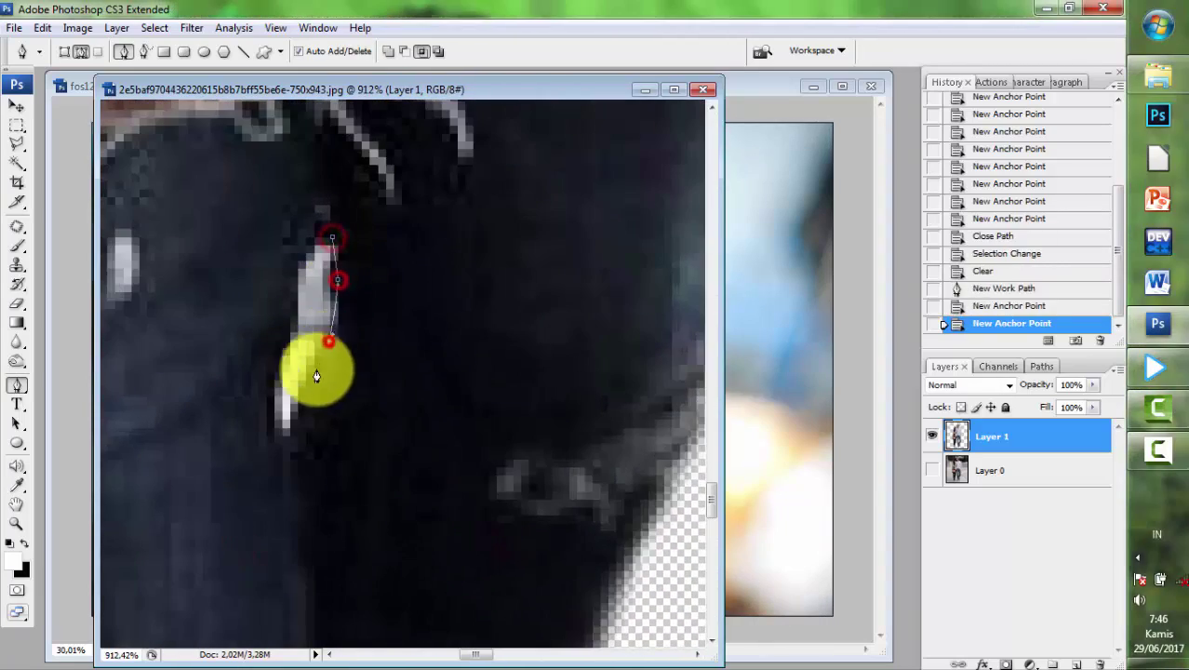
pyautogui.click(295, 449)
pyautogui.click(269, 400)
pyautogui.click(282, 352)
pyautogui.click(296, 313)
pyautogui.click(296, 271)
pyautogui.click(310, 240)
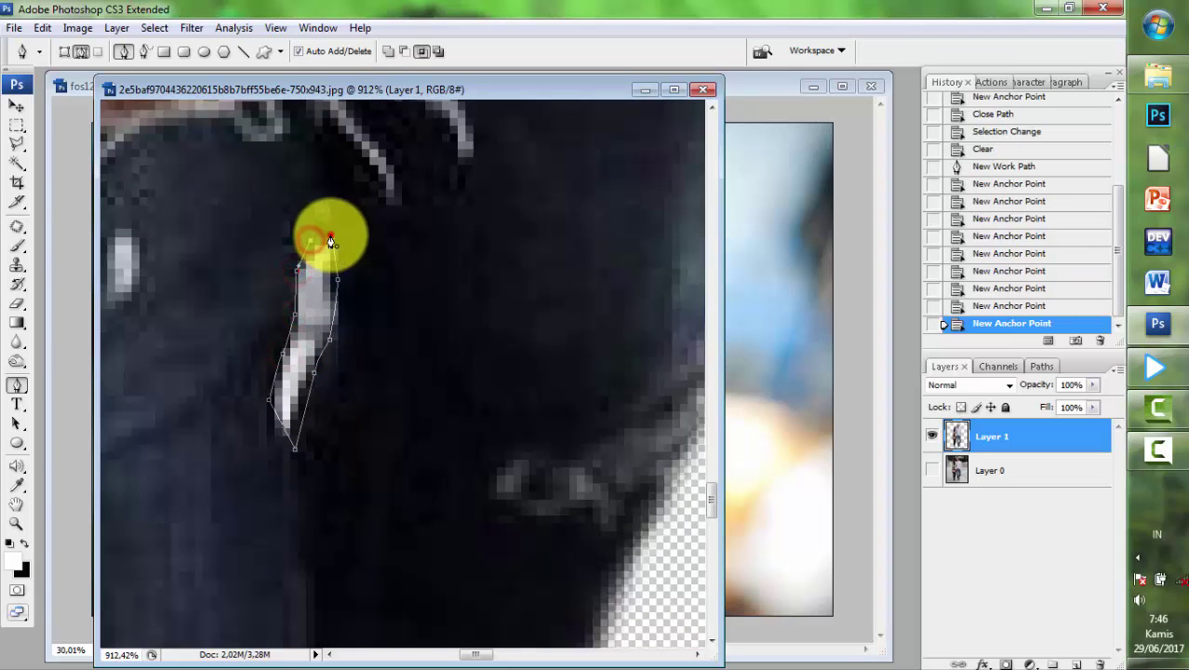
pyautogui.click(331, 240)
# - Turn the torn-jeans path into a selection and delete the white patch
pyautogui.rightClick(319, 296)
pyautogui.click(359, 373)
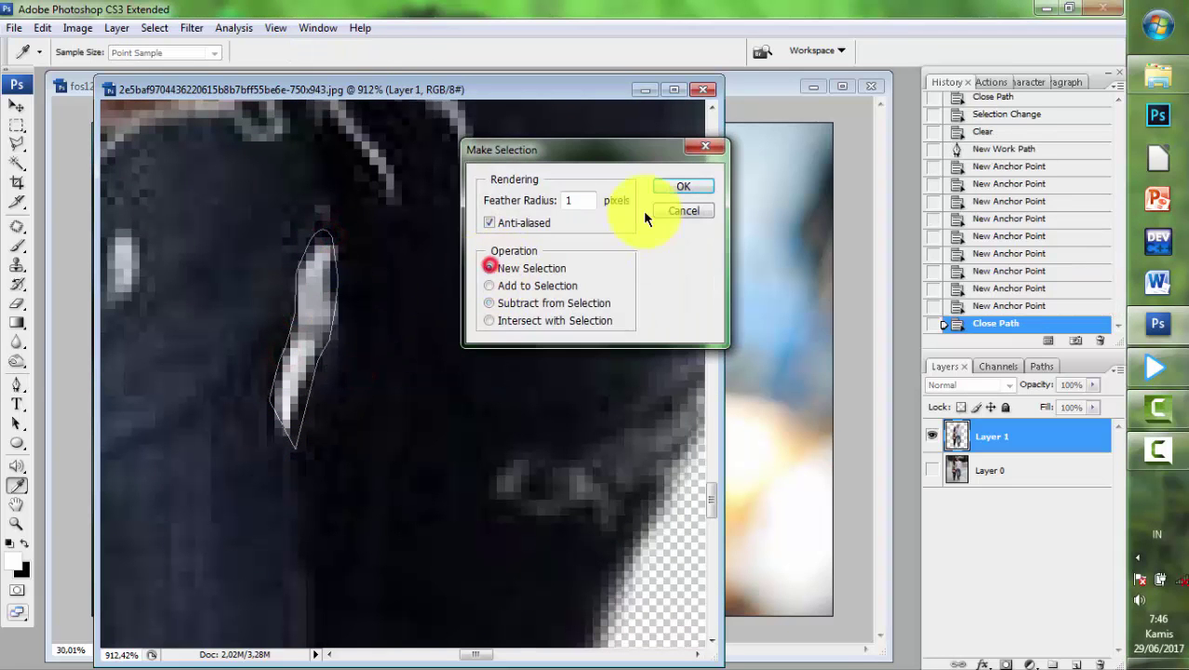
pyautogui.click(682, 186)
pyautogui.press('Delete')
pyautogui.scroll(-3, 523, 311)
pyautogui.scroll(-3, 527, 358)
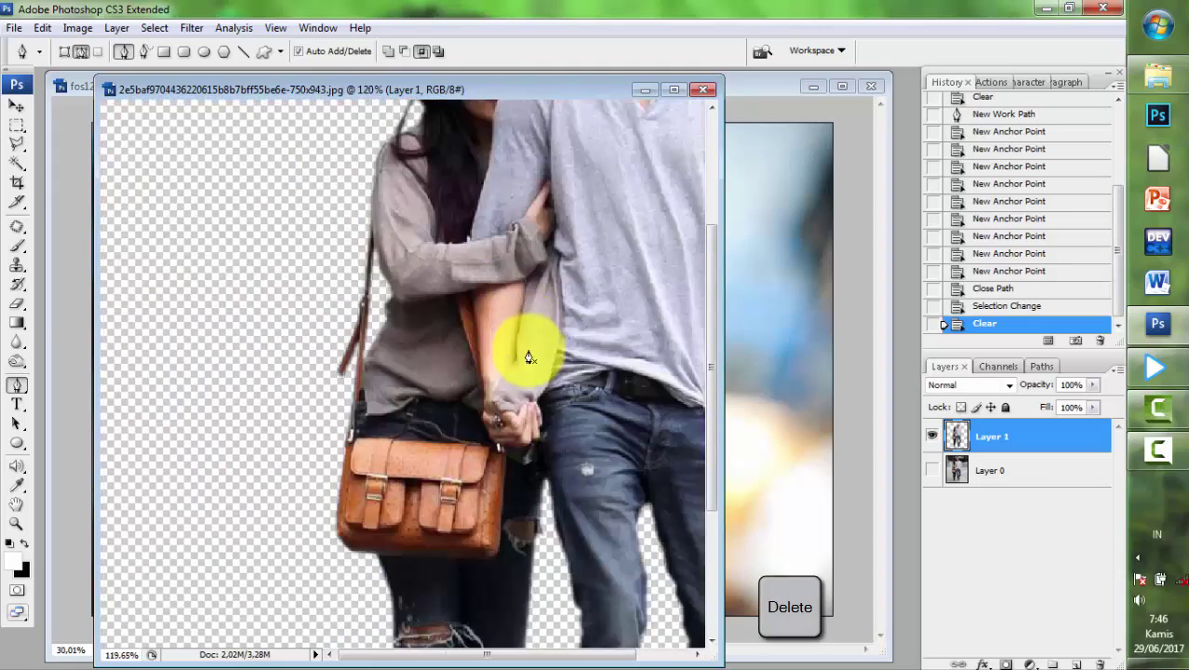
pyautogui.scroll(-3, 527, 358)
pyautogui.scroll(2, 154, 212)
pyautogui.scroll(2, 151, 199)
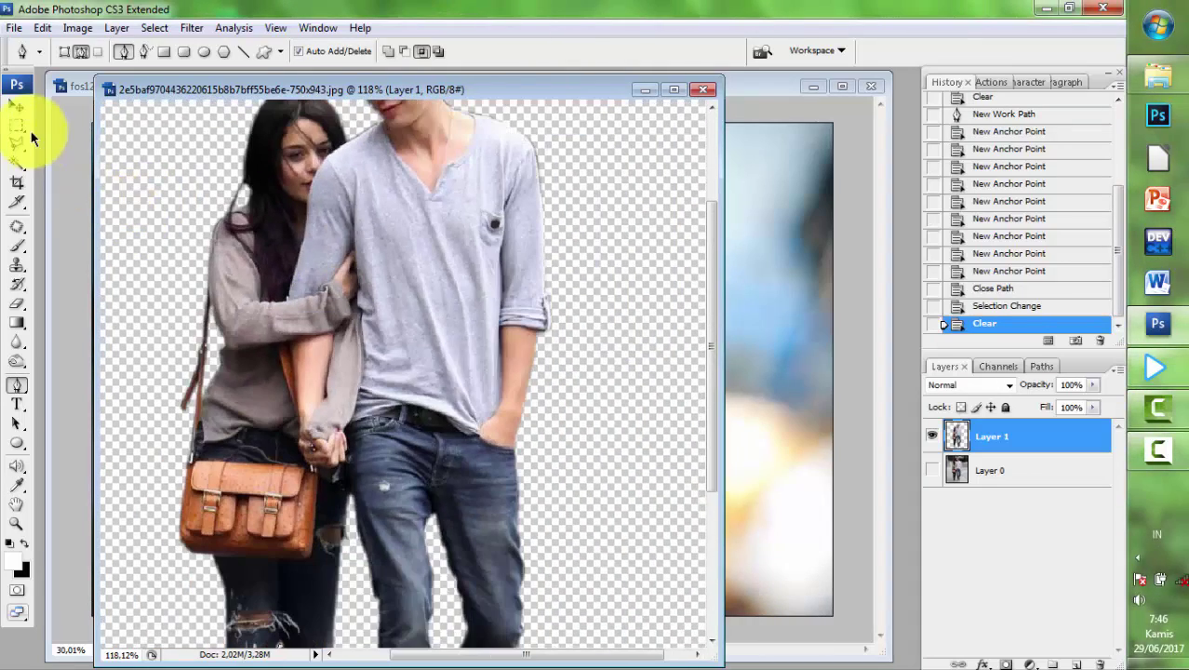
# - Clear the current selection with the Rectangular Marquee tool
pyautogui.click(22, 124)
pyautogui.click(560, 350)
pyautogui.scroll(-2, 560, 350)
pyautogui.scroll(1, 146, 261)
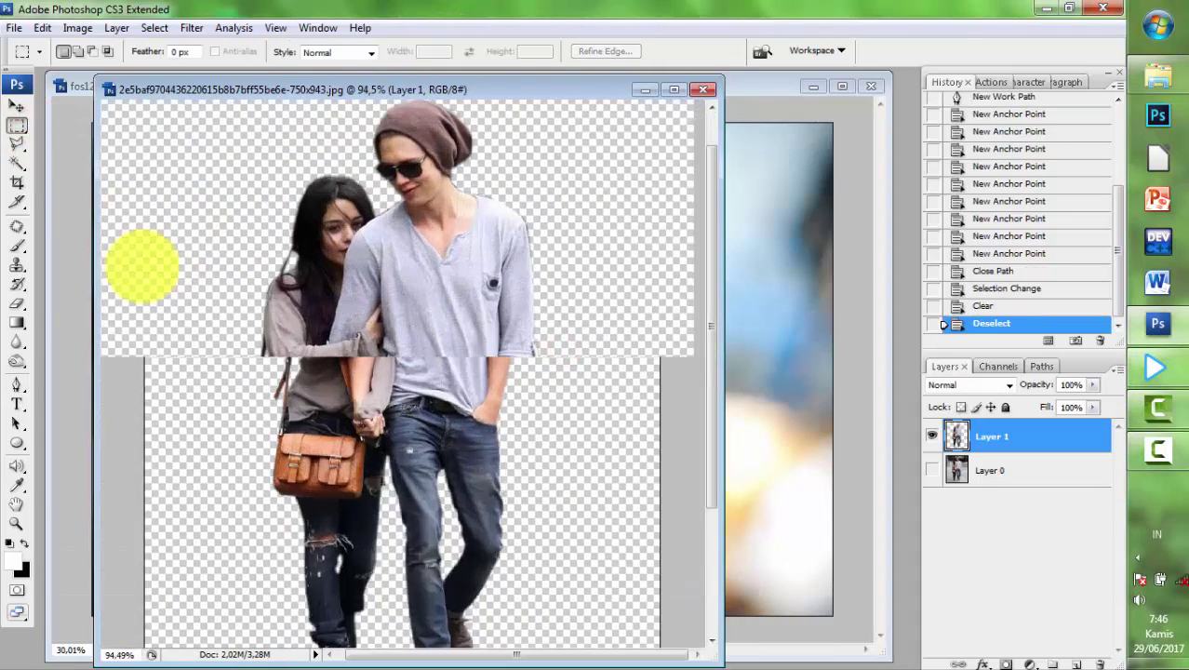
# - Darken the woman's hair and the man's hat and shoulders with a smaller Burn brush
pyautogui.click(17, 359)
pyautogui.scroll(2, 215, 244)
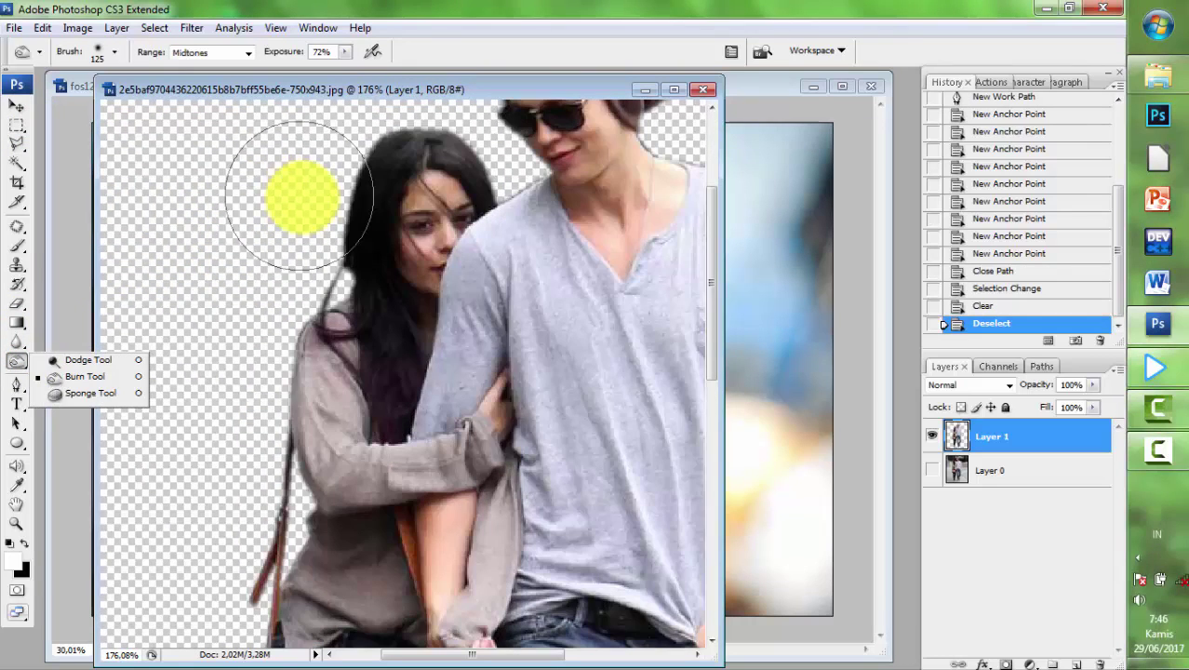
pyautogui.press('[')
pyautogui.press('[')
pyautogui.press('[')
pyautogui.moveTo(399, 138)
pyautogui.mouseDown()
pyautogui.moveTo(336, 262)
pyautogui.moveTo(371, 332)
pyautogui.moveTo(429, 186)
pyautogui.moveTo(547, 127)
pyautogui.moveTo(406, 234)
pyautogui.moveTo(539, 324)
pyautogui.mouseUp()
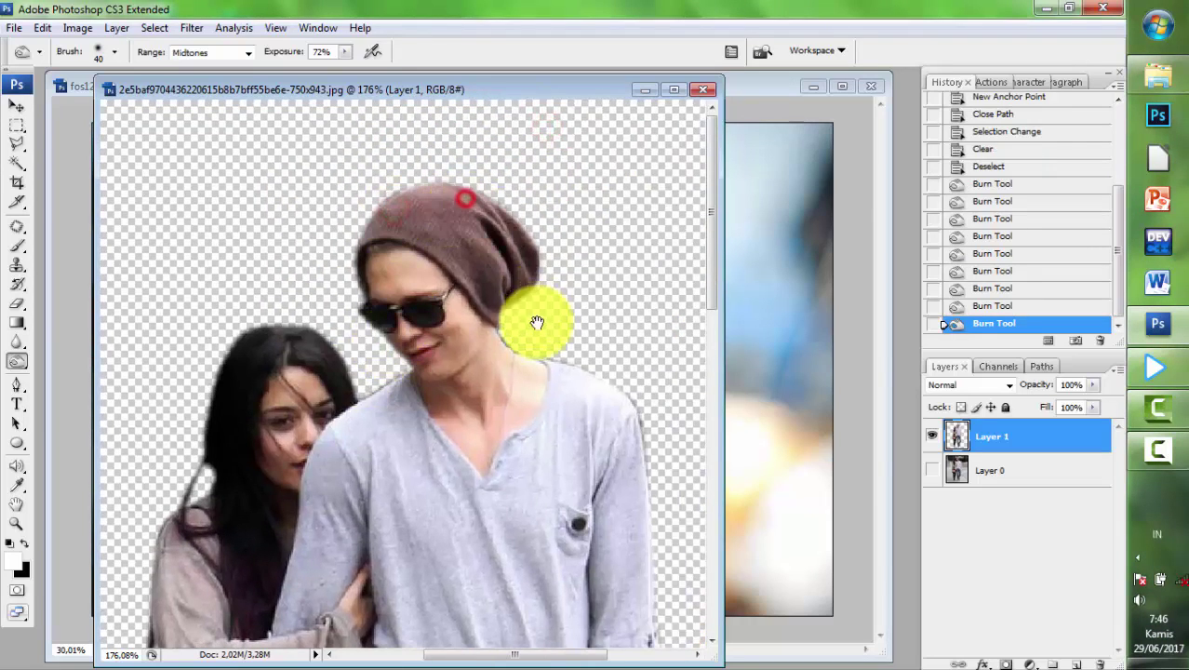
pyautogui.moveTo(588, 393); pyautogui.dragTo(537, 322)
pyautogui.scroll(-3, 596, 374)
pyautogui.scroll(-3, 491, 265)
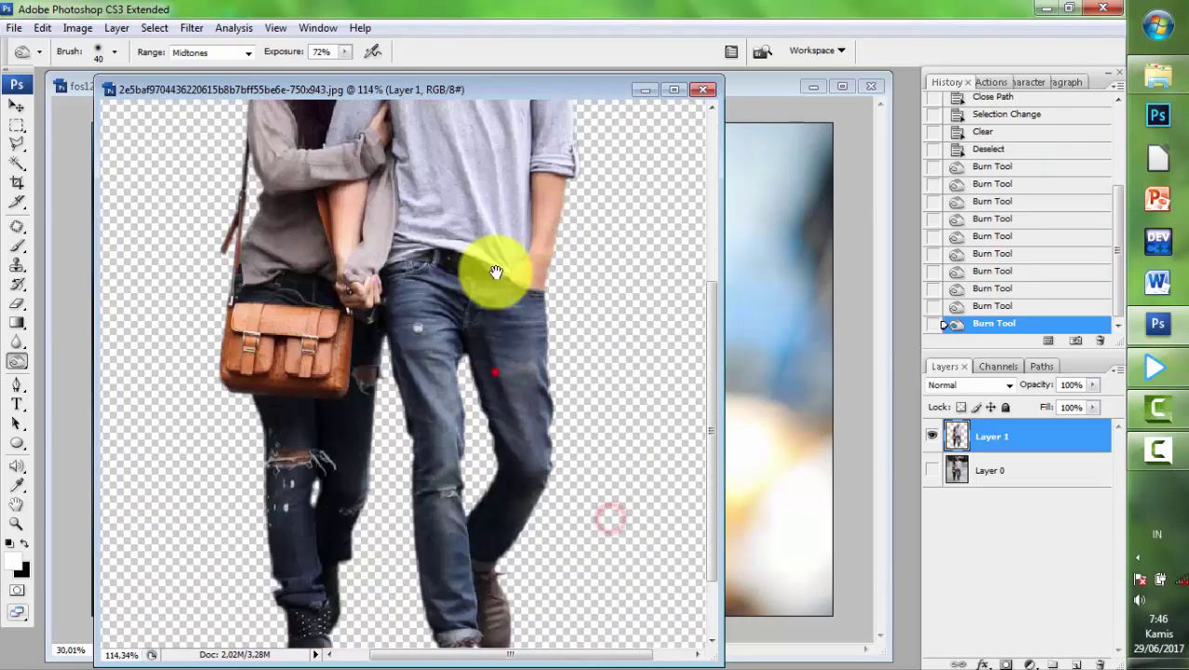
pyautogui.scroll(-3, 513, 557)
pyautogui.scroll(-1, 484, 612)
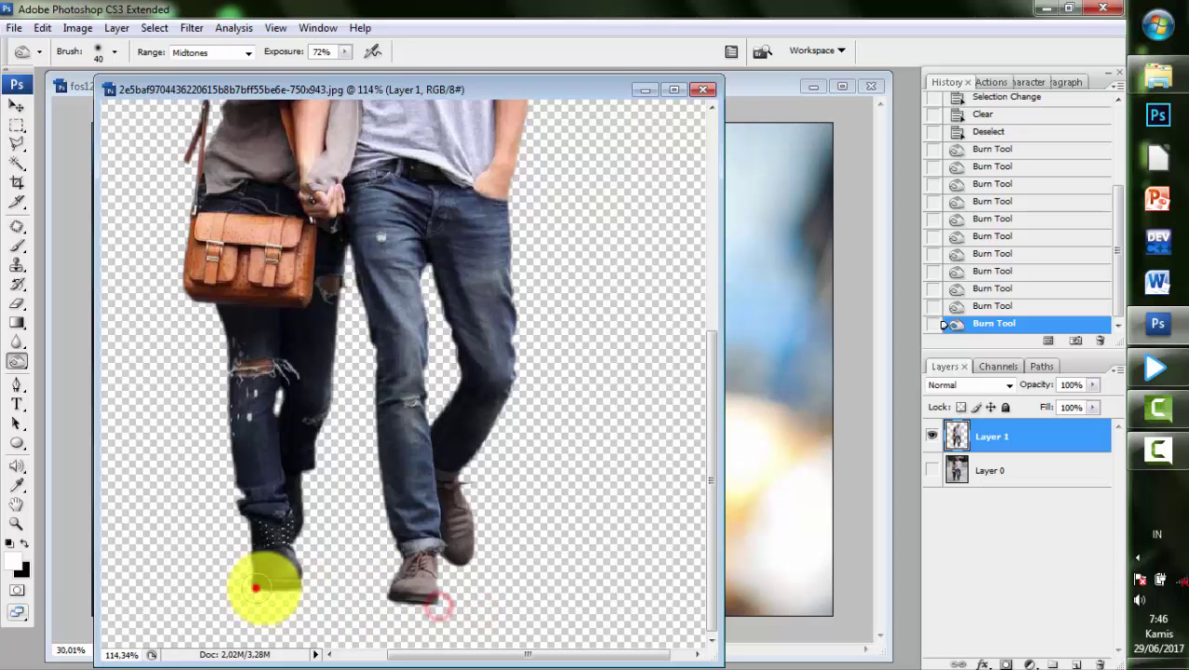
pyautogui.scroll(-1, 464, 544)
pyautogui.scroll(-3, 114, 160)
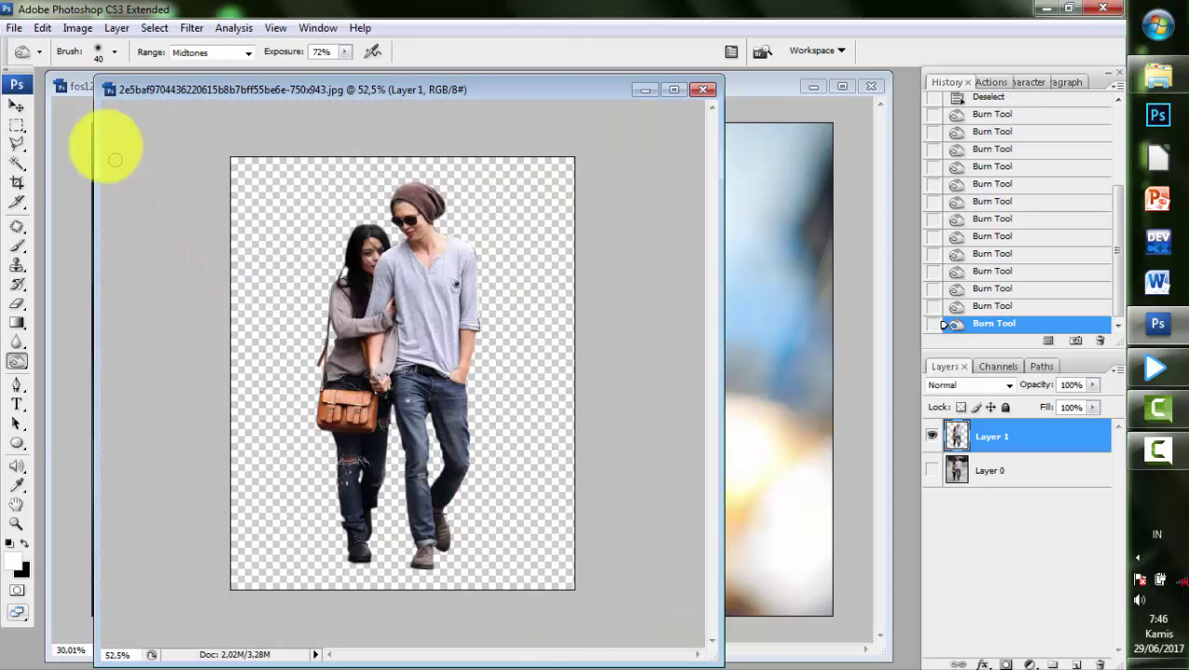
# - Drag the couple into the composite and place them on the wooden bridge
pyautogui.click(25, 113)
pyautogui.moveTo(459, 460); pyautogui.dragTo(768, 378)
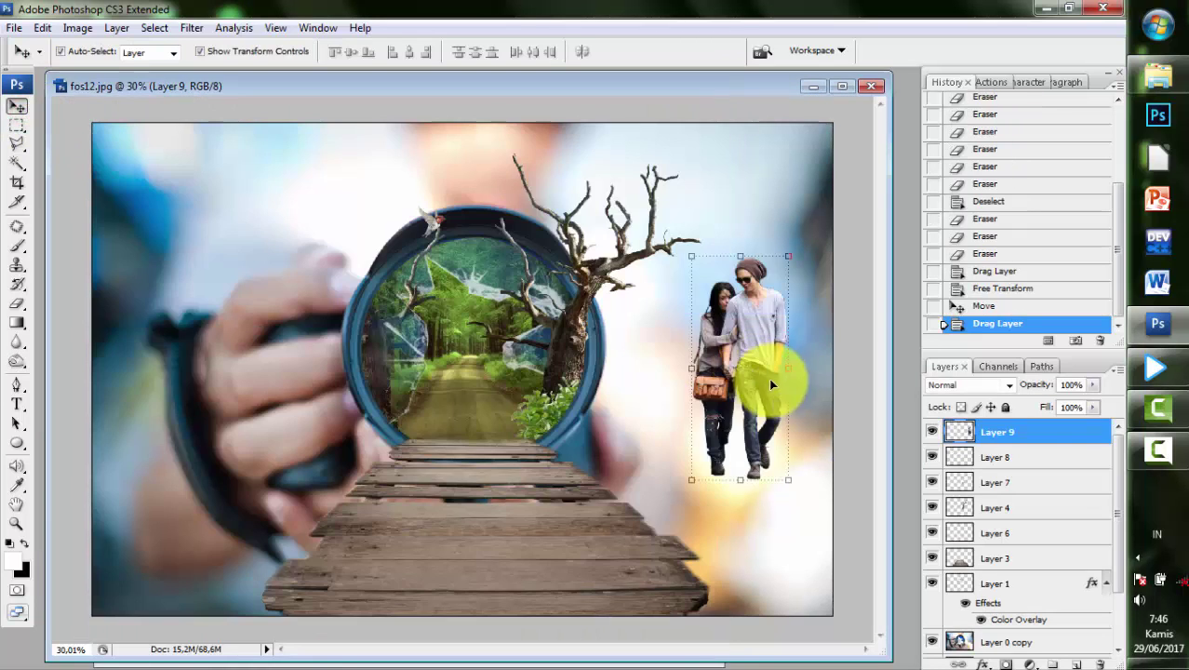
pyautogui.moveTo(769, 331); pyautogui.dragTo(495, 422)
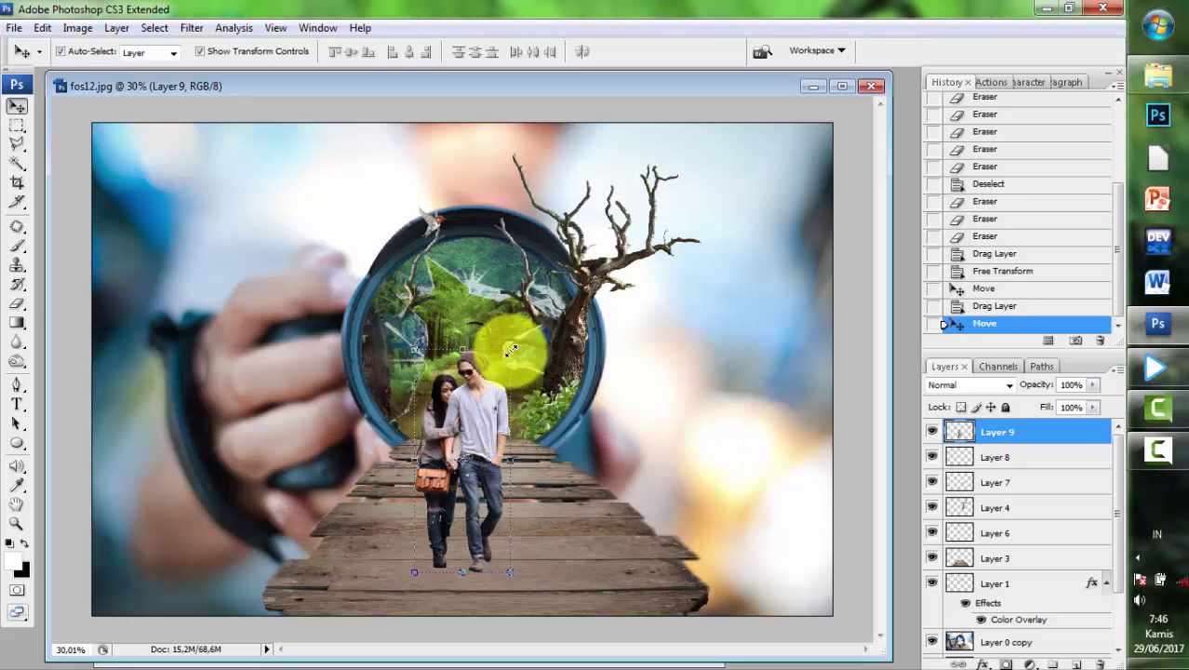
# - Enlarge the couple to 113.5%, commit the transform, and select Layer 9
pyautogui.hotkey('ctrl', 't')
pyautogui.moveTo(539, 345); pyautogui.dragTo(507, 279)
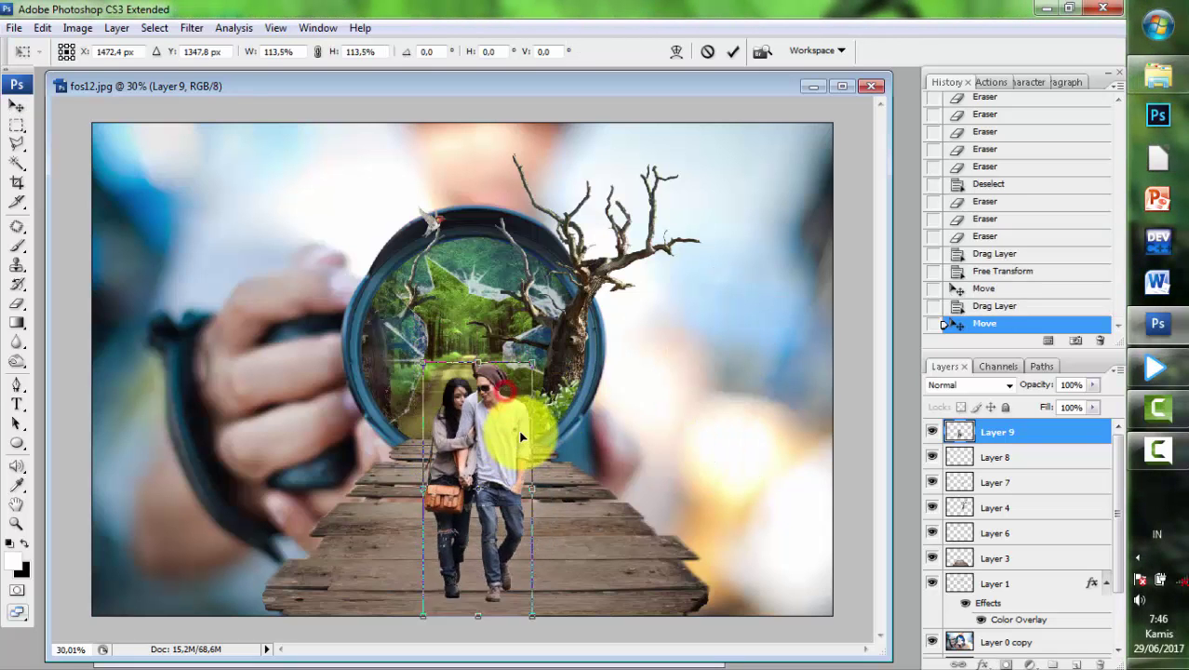
pyautogui.moveTo(504, 354)
pyautogui.mouseDown()
pyautogui.moveTo(528, 420)
pyautogui.moveTo(529, 403)
pyautogui.moveTo(508, 403)
pyautogui.mouseUp()
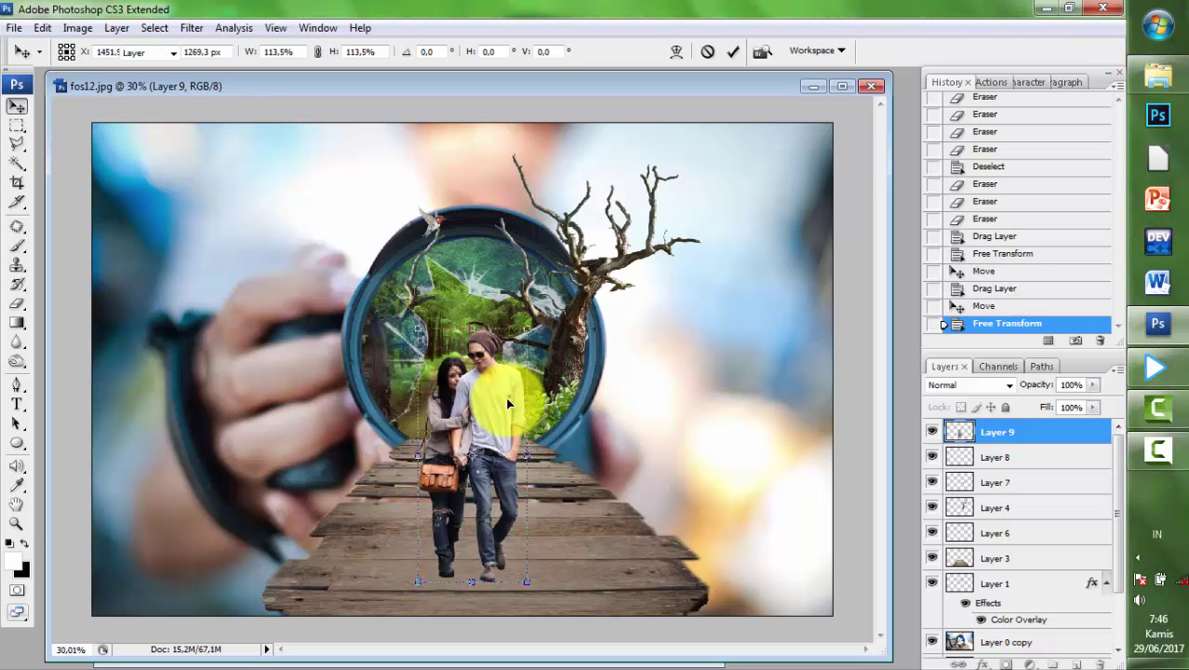
pyautogui.press('Return')
pyautogui.click(751, 367)
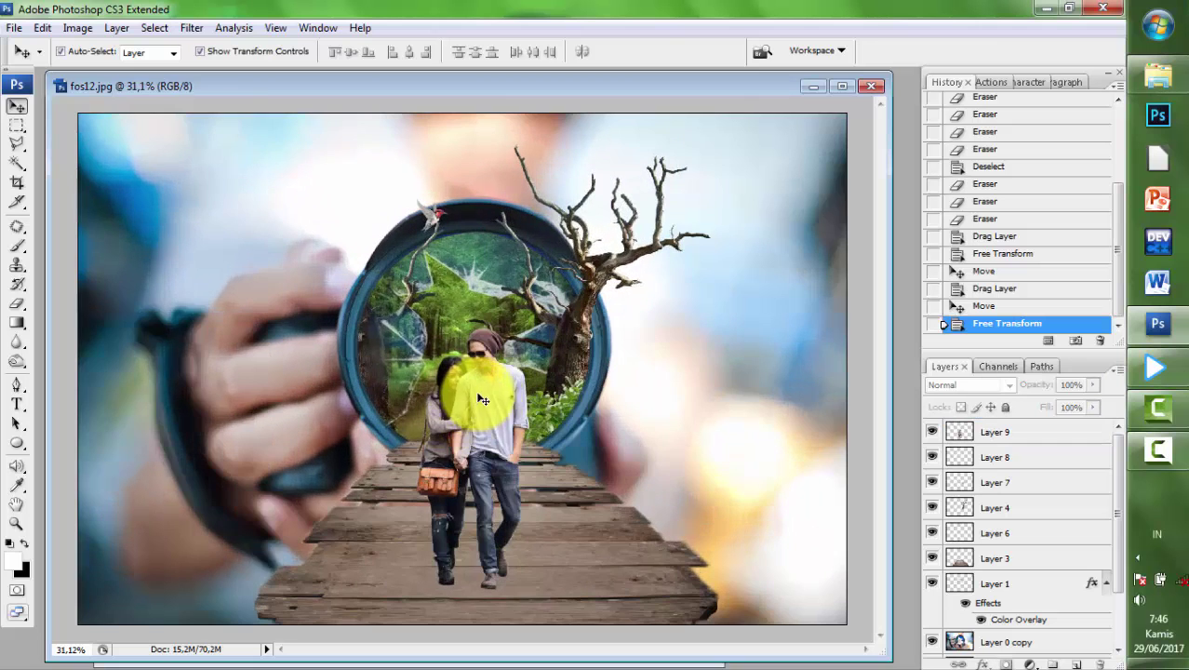
pyautogui.click(482, 395)
# - Duplicate the couple layer and squash the lower copy to about 40% height
pyautogui.hotkey('ctrl', 'j')
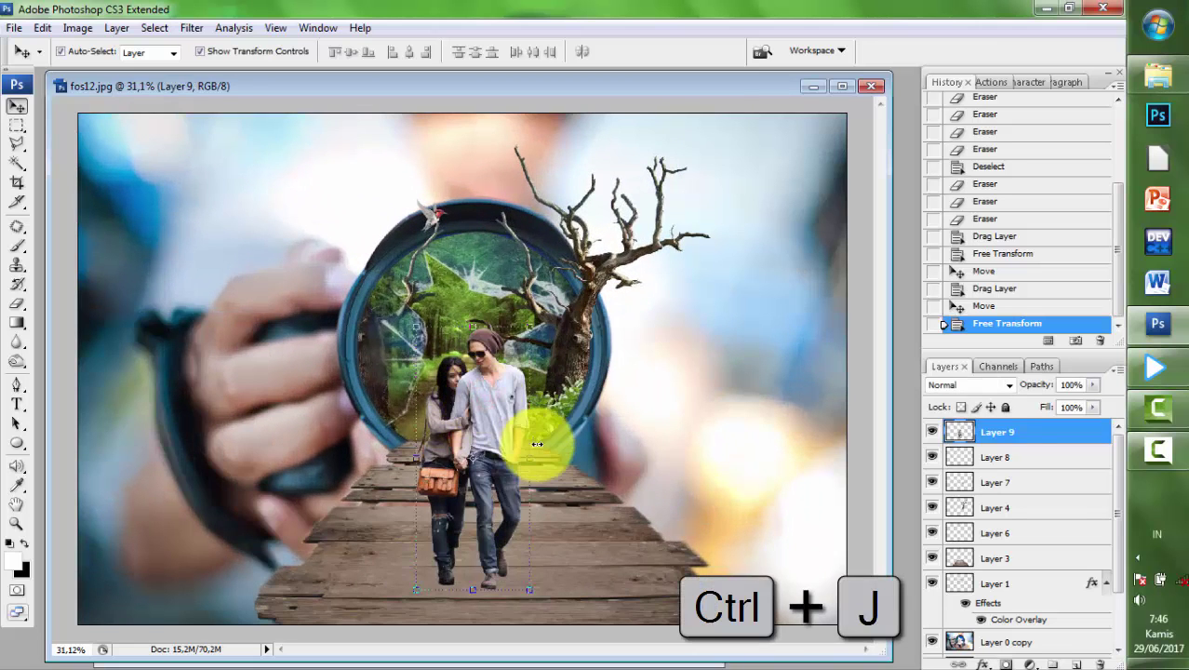
pyautogui.click(1010, 459)
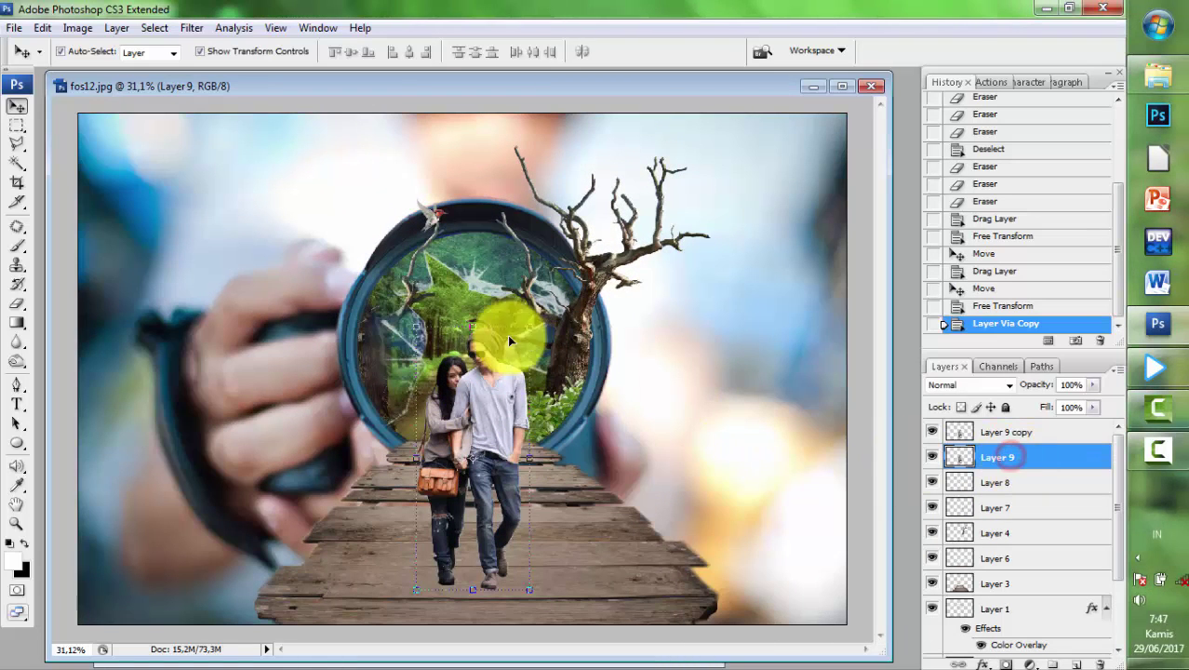
pyautogui.moveTo(473, 327); pyautogui.dragTo(481, 489)
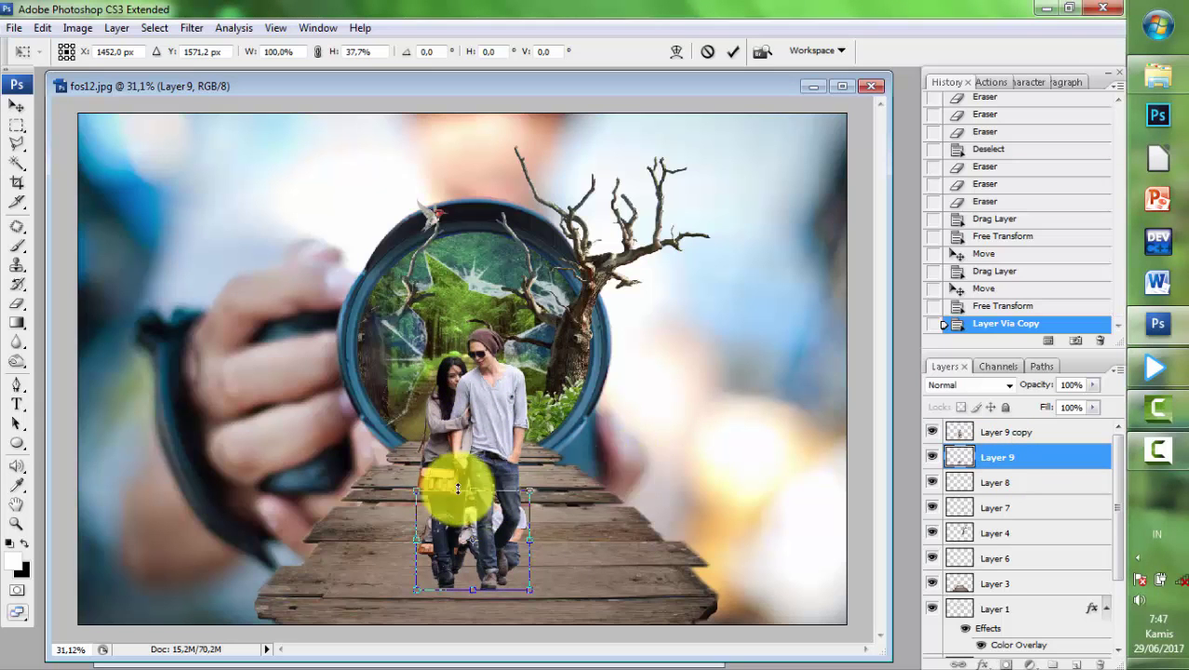
pyautogui.press('Return')
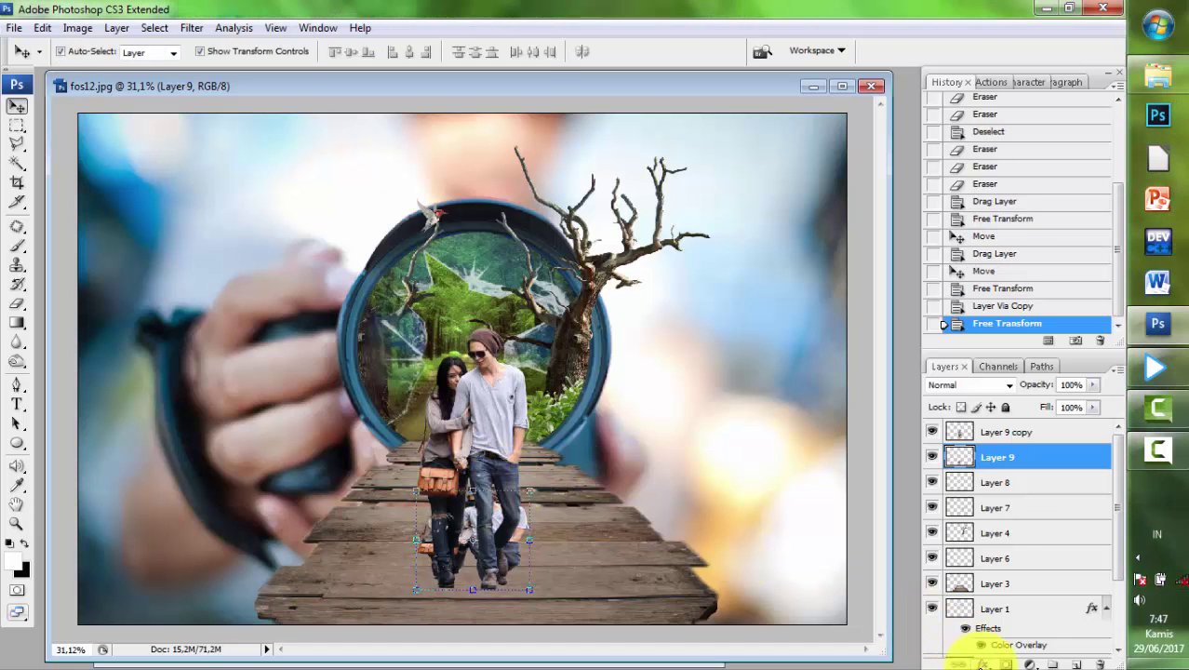
# - Add a near-black Color Overlay effect to the squashed couple
pyautogui.click(983, 664)
pyautogui.click(1006, 603)
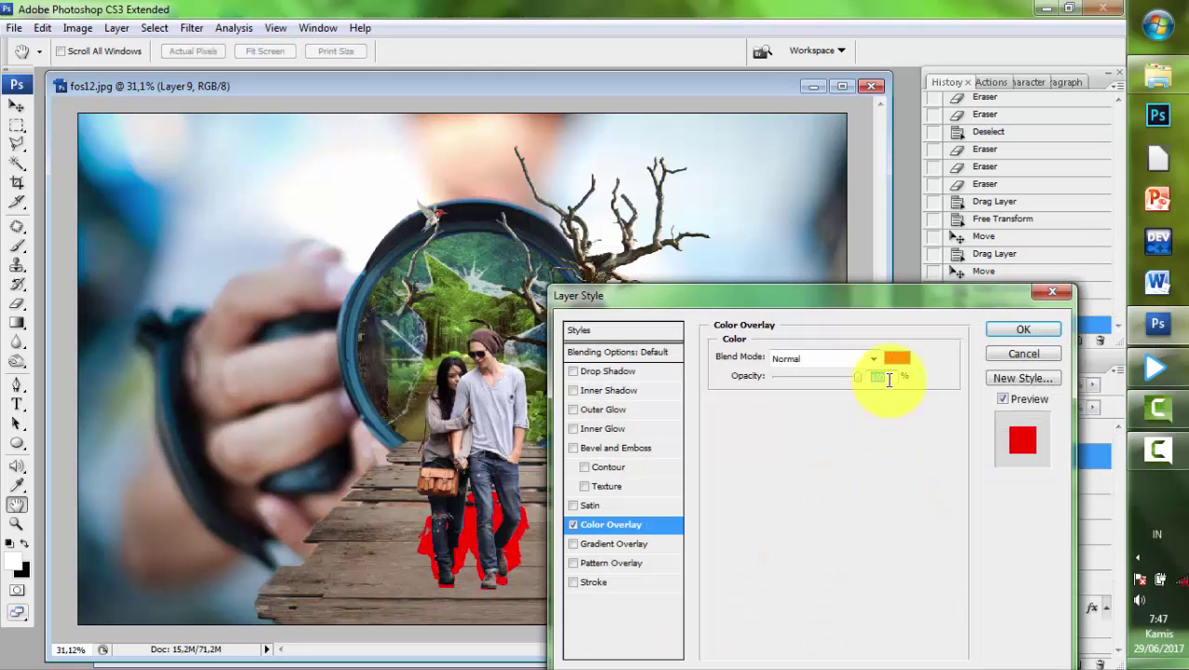
pyautogui.click(894, 359)
pyautogui.click(680, 527)
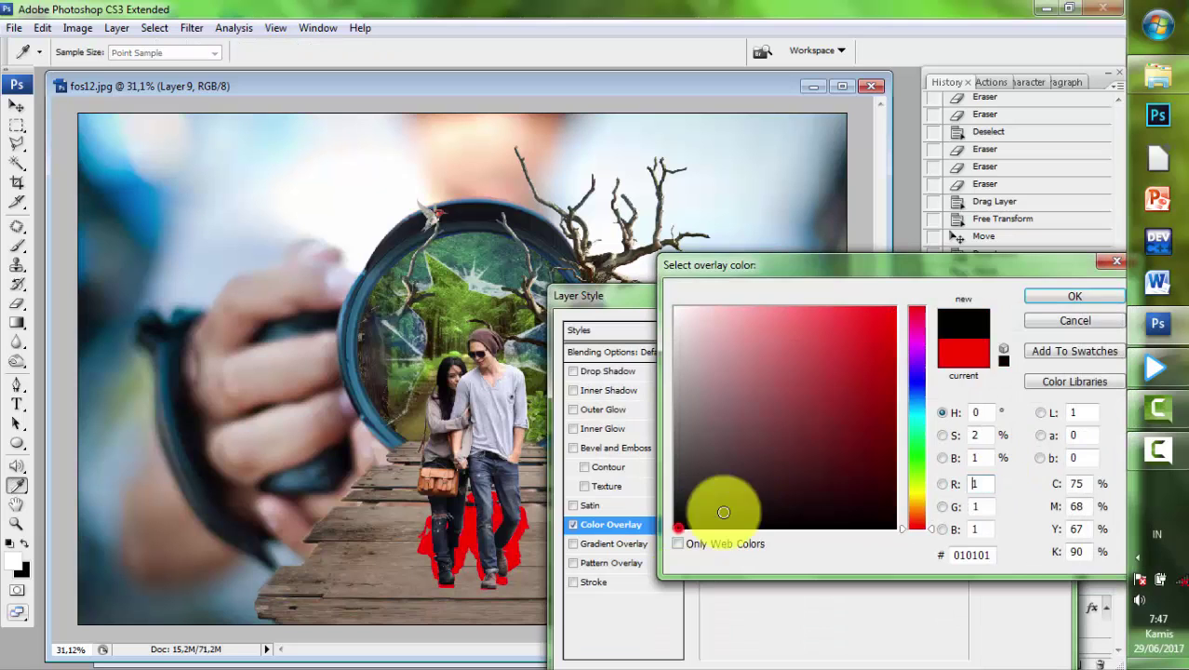
pyautogui.click(1061, 296)
pyautogui.click(1021, 321)
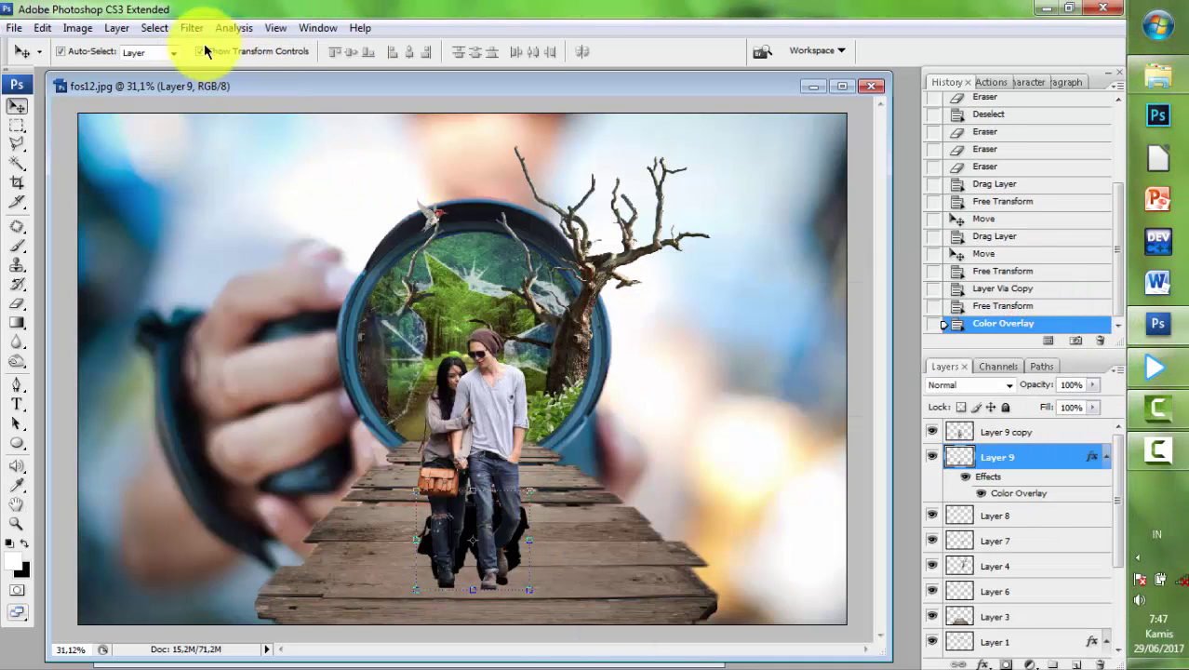
# - Soften the shadow with a Gaussian Blur at a lowered radius
pyautogui.click(154, 27)
pyautogui.moveTo(201, 204)
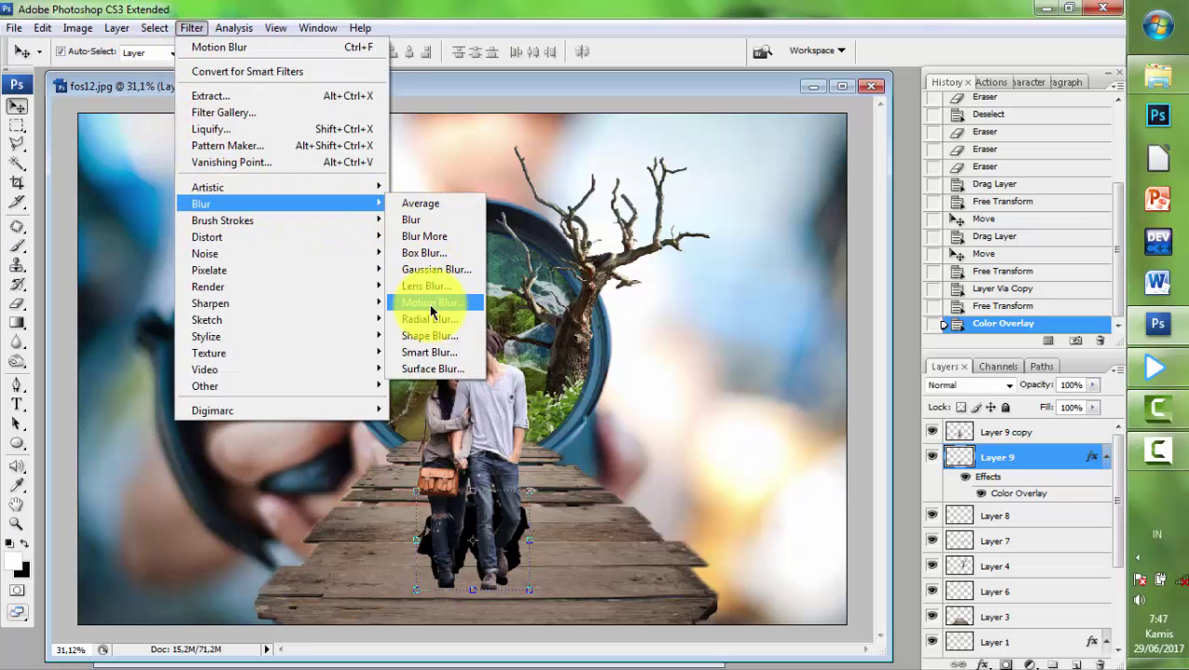
pyautogui.click(430, 268)
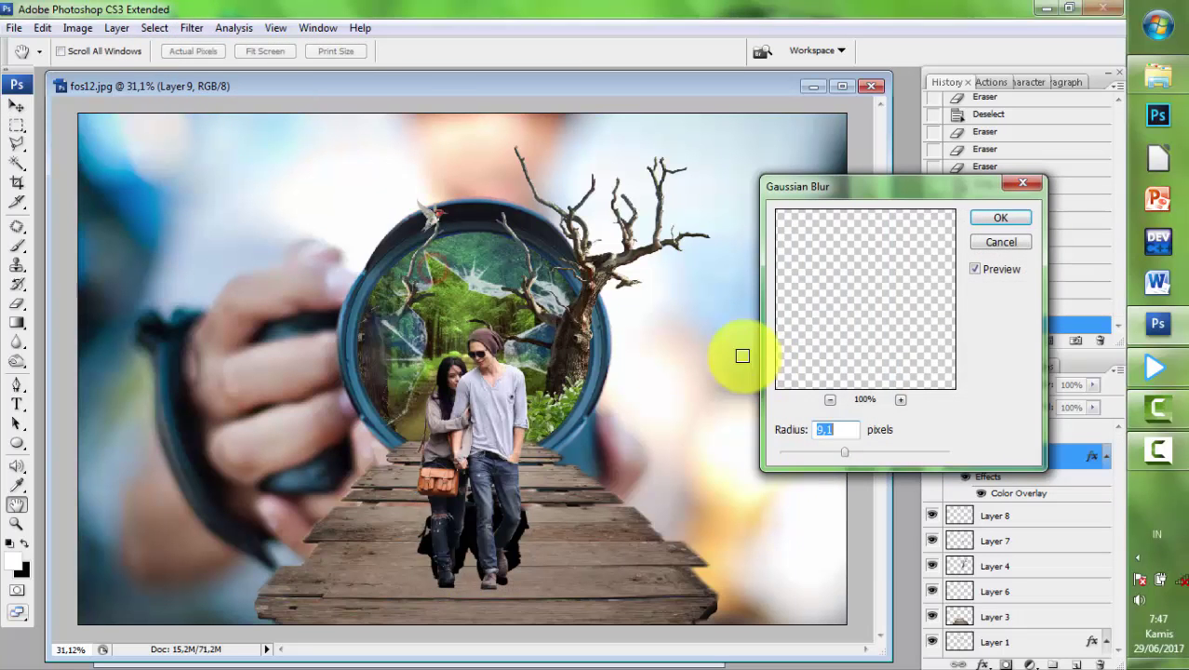
pyautogui.click(845, 453)
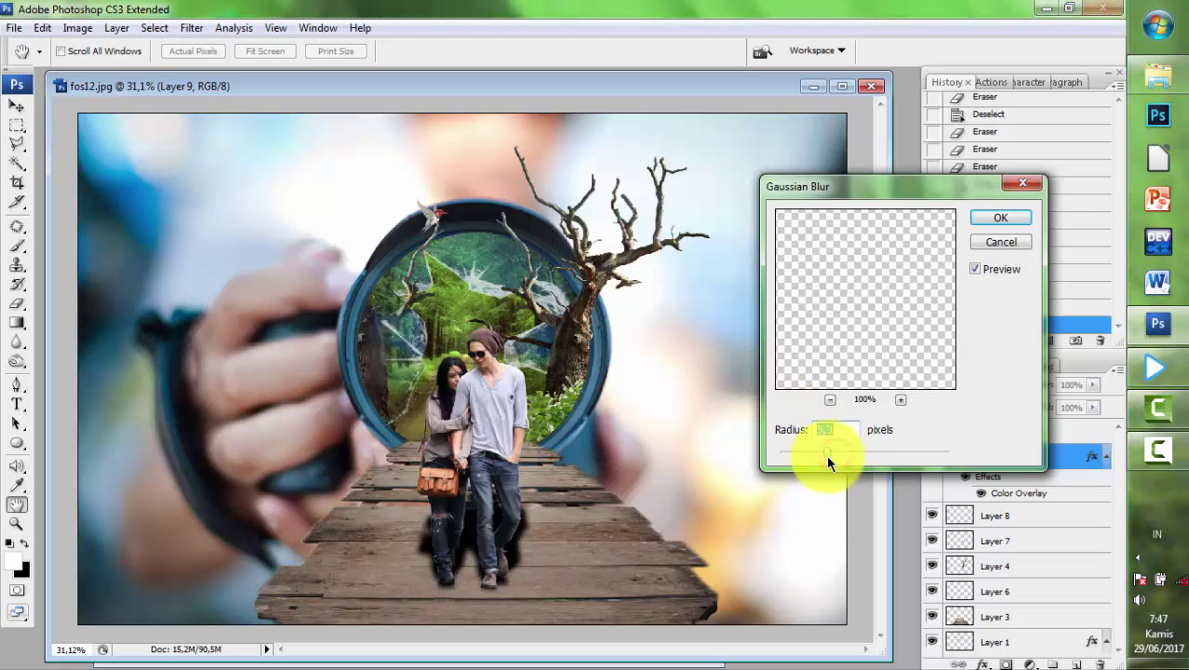
pyautogui.click(827, 454)
pyautogui.moveTo(861, 454); pyautogui.dragTo(847, 455)
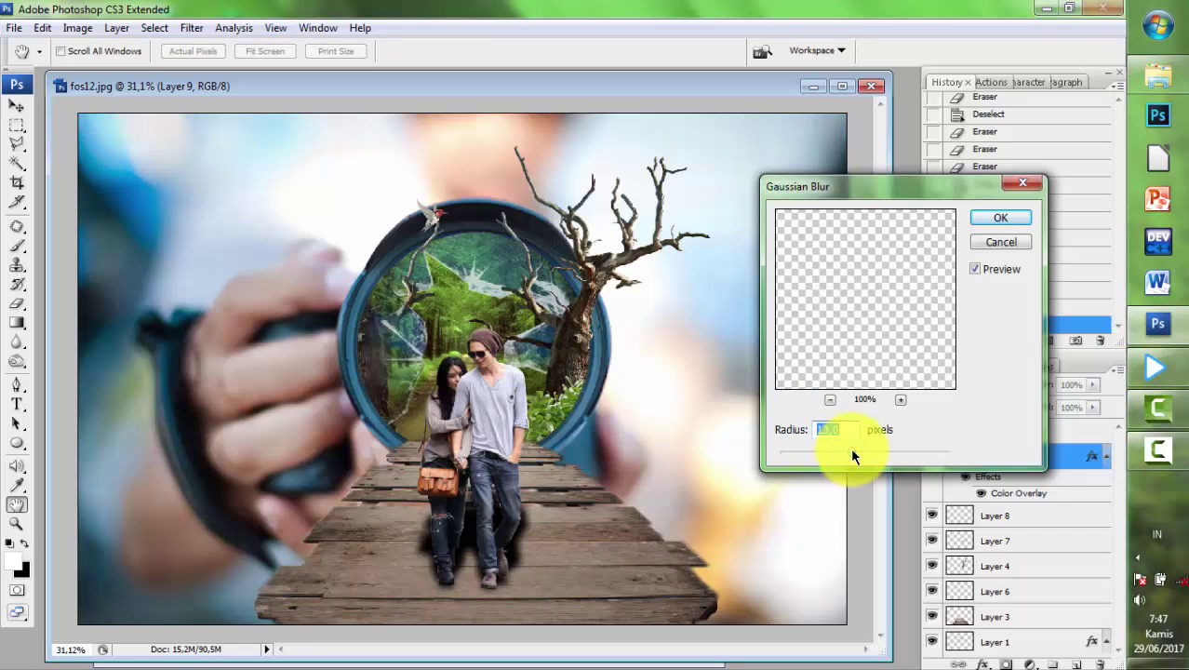
pyautogui.click(993, 218)
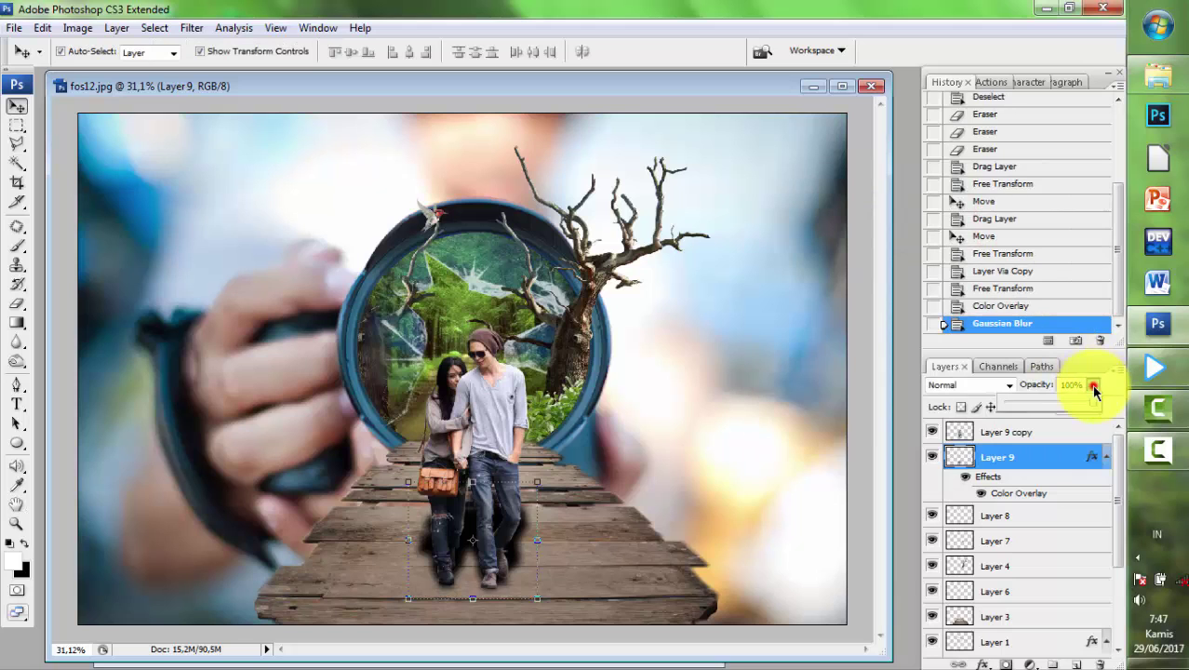
# - Drop the shadow to 74% opacity and burn the bridge planks around the shoes
pyautogui.moveTo(1091, 407); pyautogui.dragTo(1076, 405)
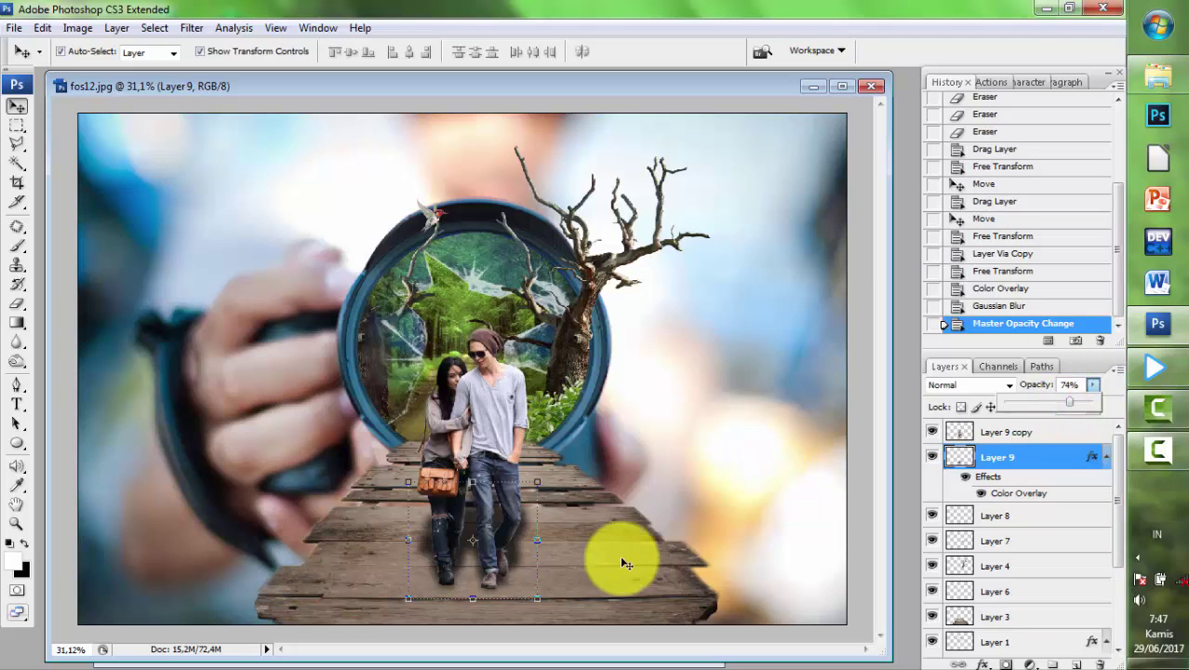
pyautogui.click(604, 590)
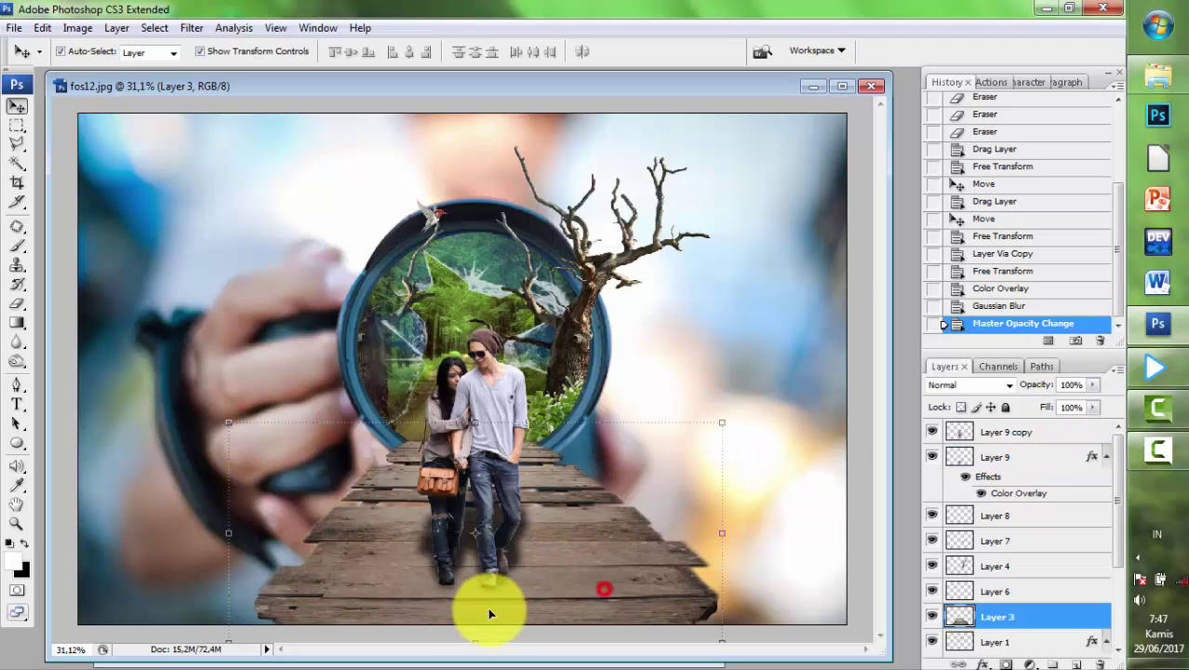
pyautogui.click(19, 363)
pyautogui.scroll(5, 472, 621)
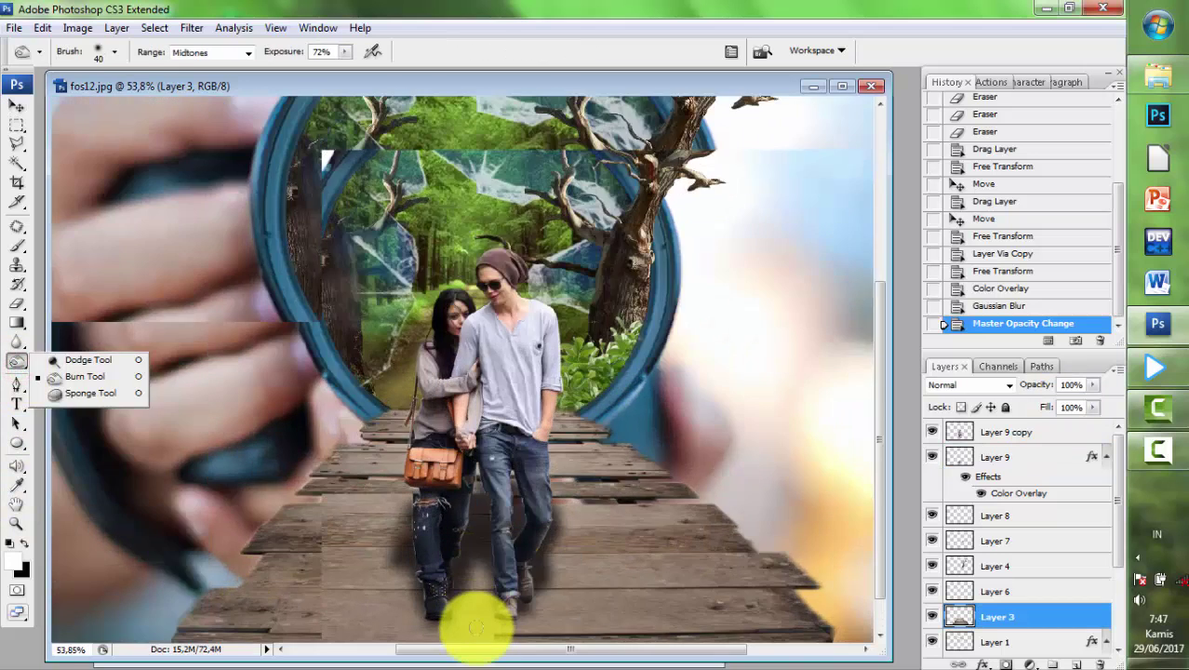
pyautogui.press(']')
pyautogui.press(']')
pyautogui.press(']')
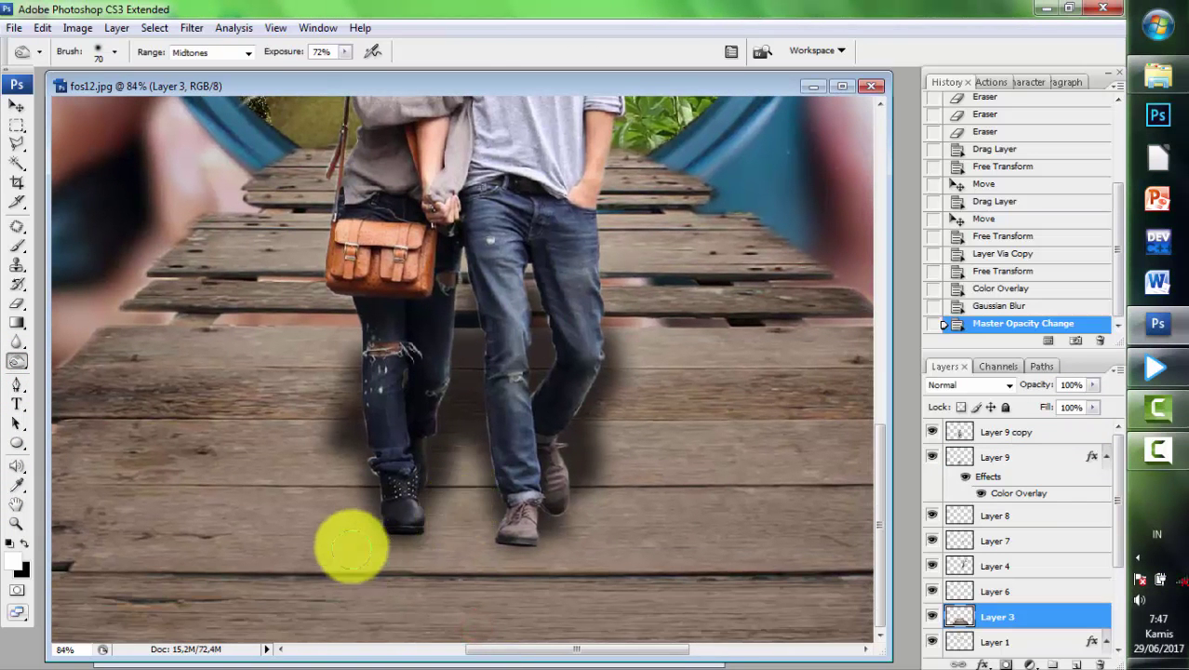
pyautogui.click(365, 537)
pyautogui.click(570, 544)
pyautogui.click(528, 542)
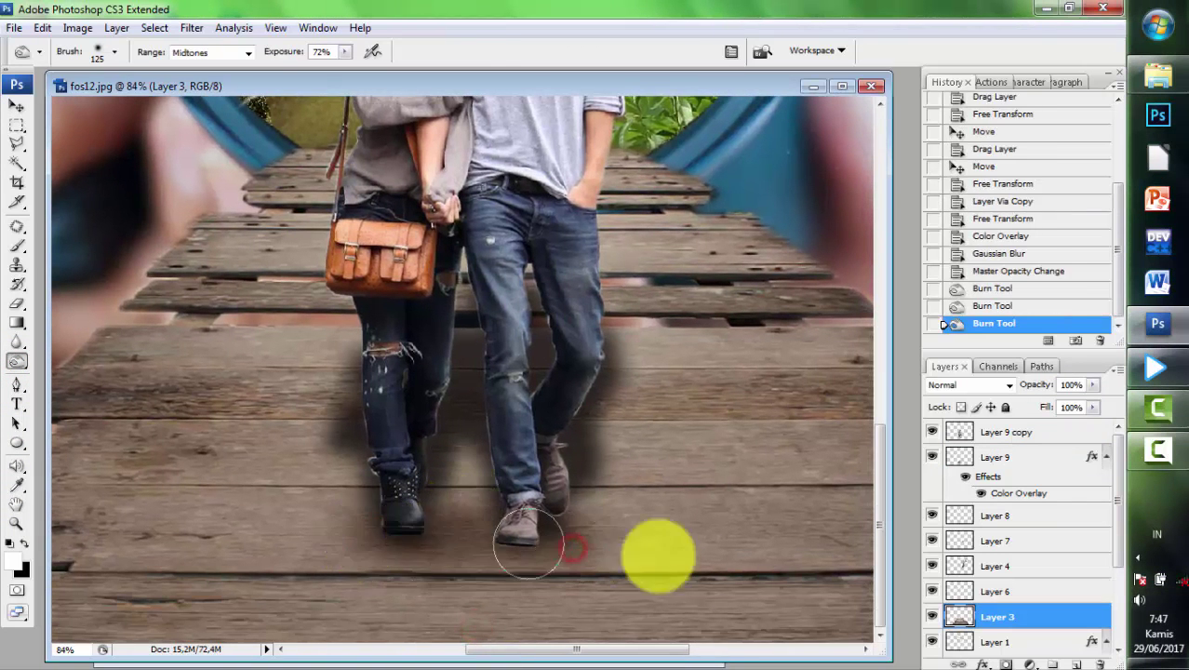
# - On the top couple layer, burn the area near the couple's shoes
pyautogui.click(990, 431)
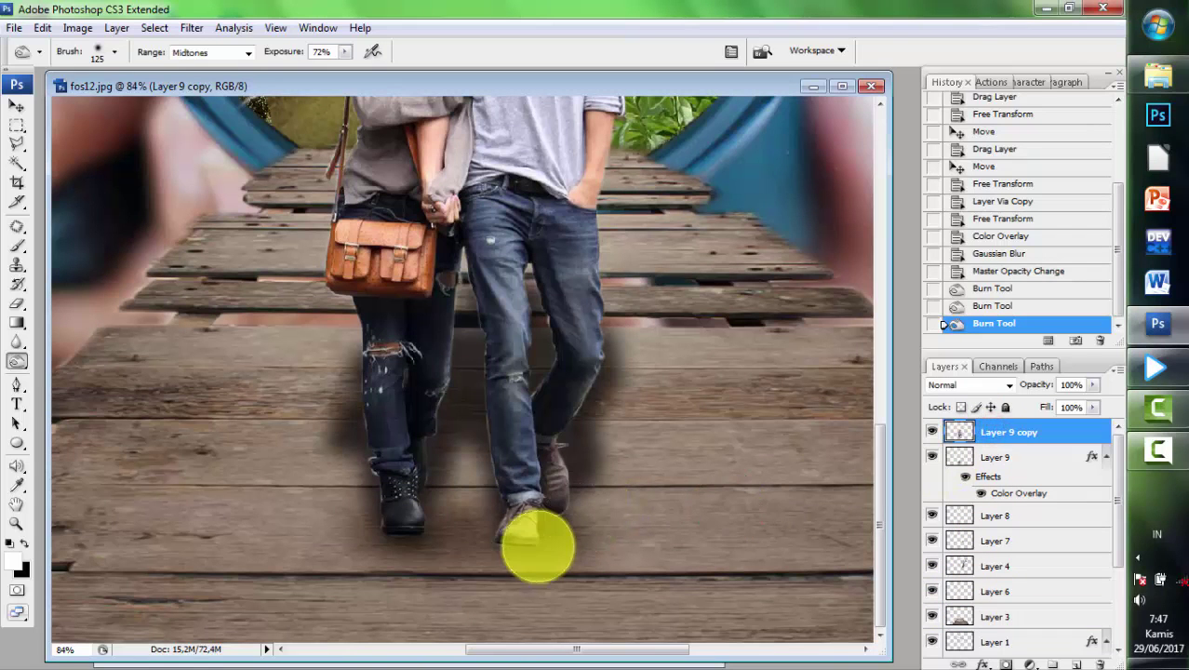
pyautogui.click(532, 533)
pyautogui.click(386, 519)
pyautogui.click(442, 549)
pyautogui.click(629, 566)
pyautogui.click(584, 560)
pyautogui.click(498, 523)
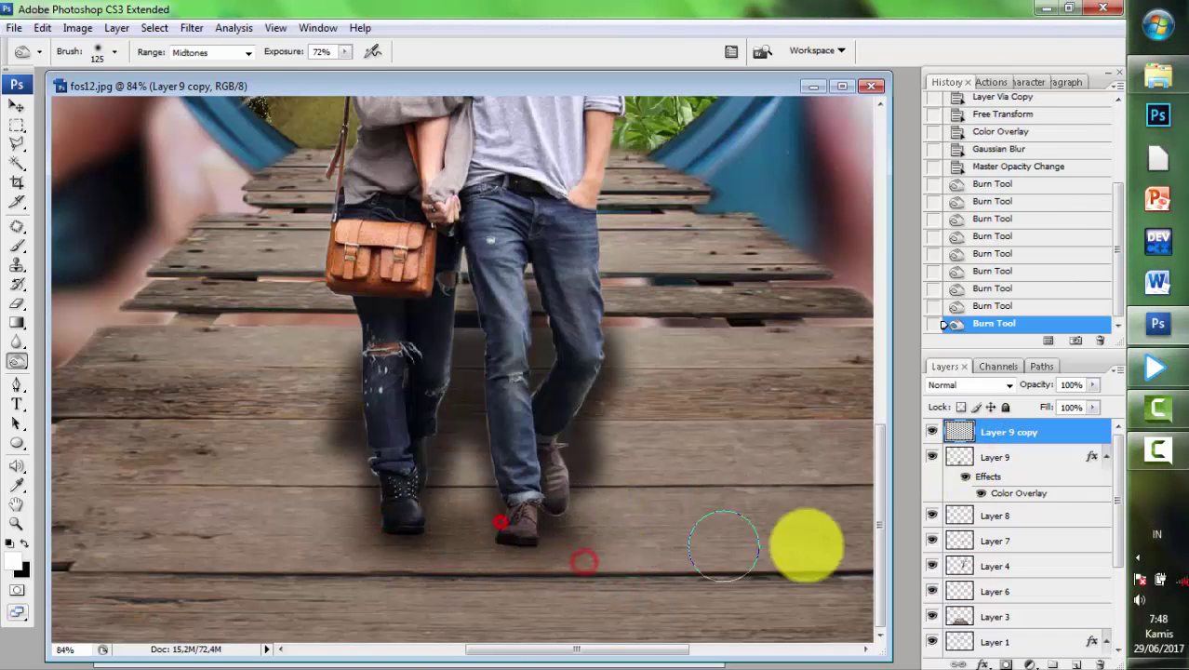
pyautogui.click(554, 556)
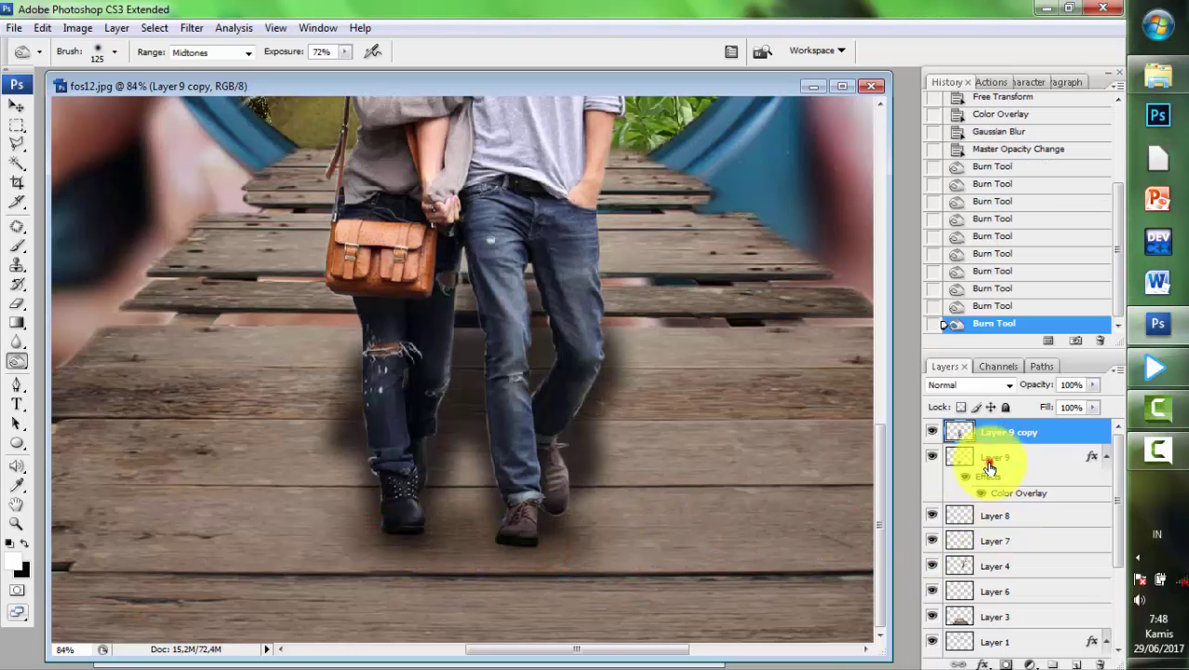
# - Darken the planks under the left shoe and set Layer 9 shadow opacity to 84%
pyautogui.click(989, 462)
pyautogui.click(555, 538)
pyautogui.click(405, 538)
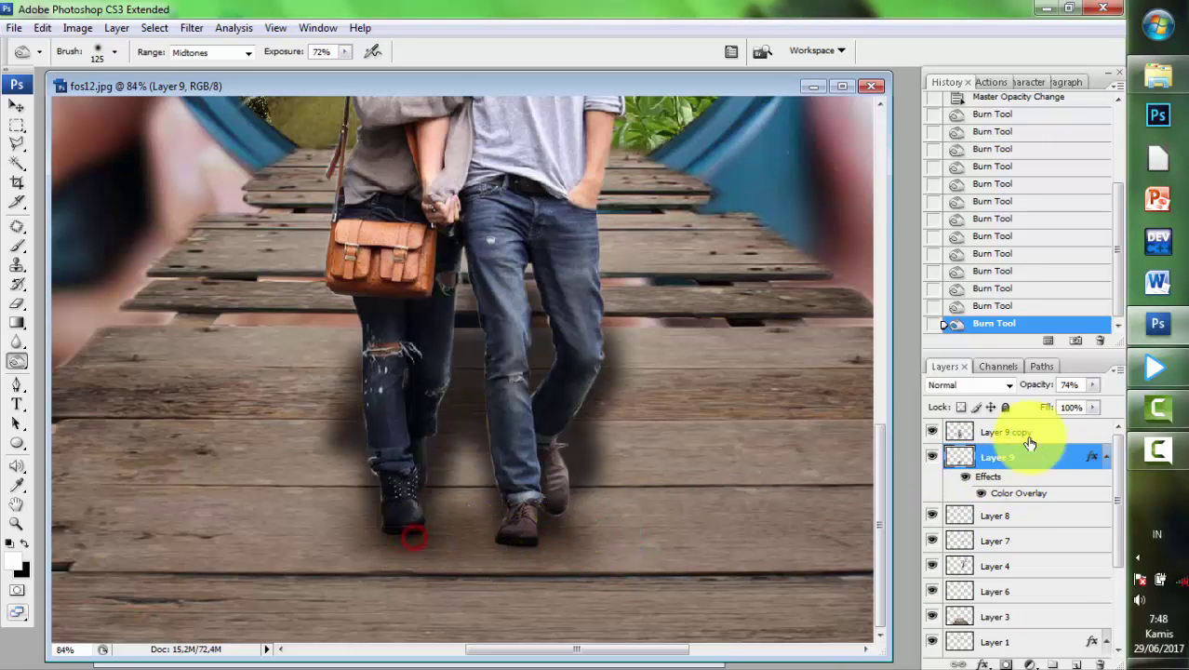
pyautogui.moveTo(1094, 406); pyautogui.dragTo(1096, 403)
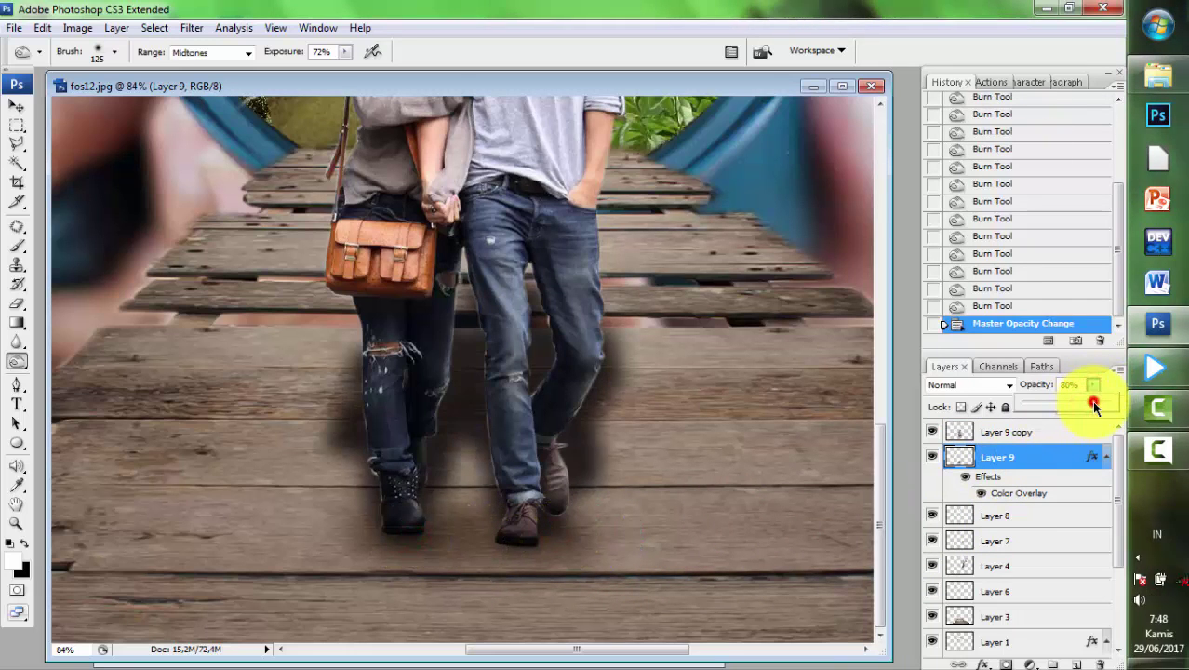
pyautogui.click(19, 107)
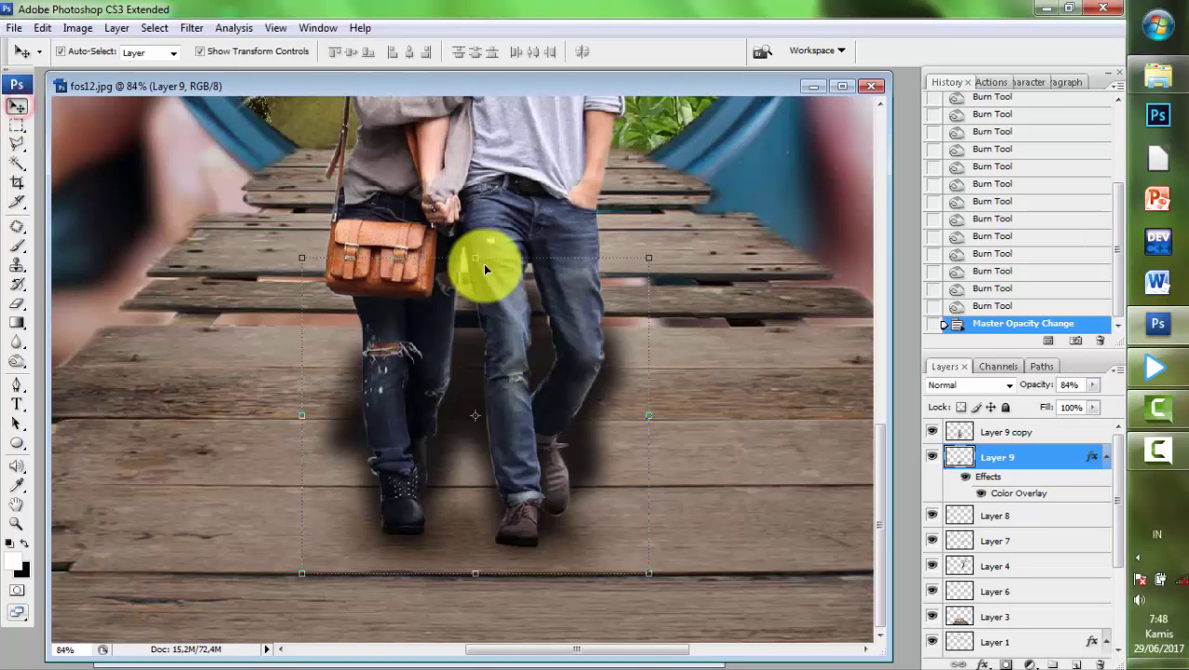
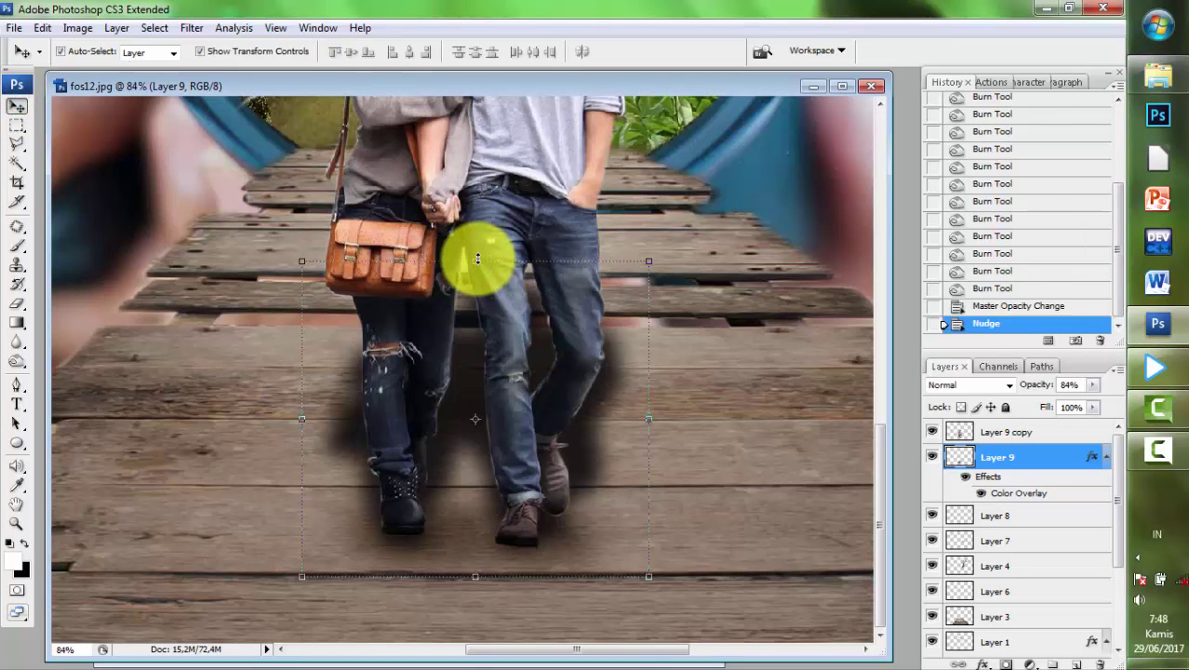
# - Shorten the couple's shadow on Layer 9 to about 88.7% height
pyautogui.moveTo(477, 261); pyautogui.dragTo(474, 302)
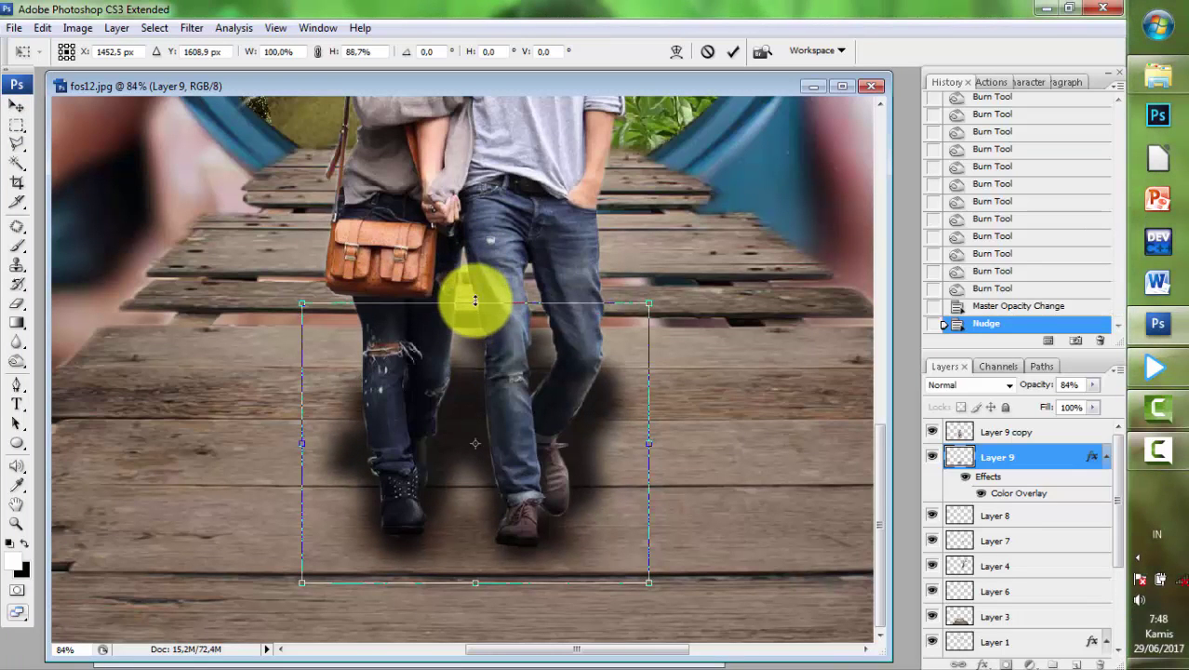
pyautogui.press('Return')
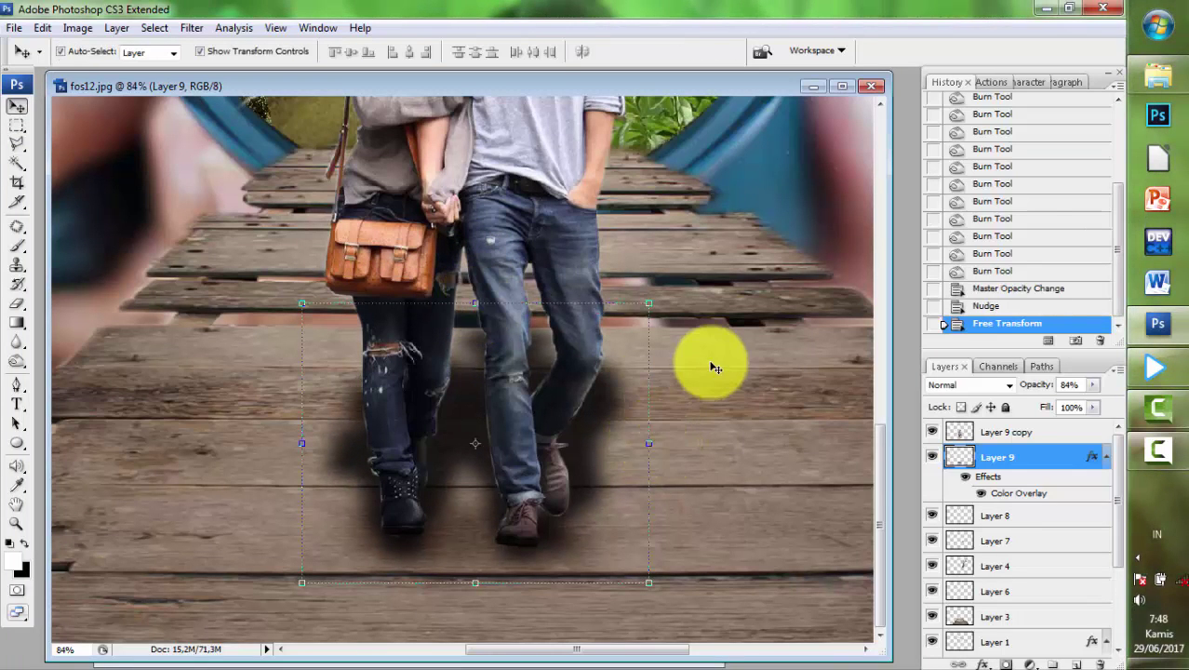
pyautogui.click(703, 363)
pyautogui.scroll(-3, 703, 363)
pyautogui.click(783, 483)
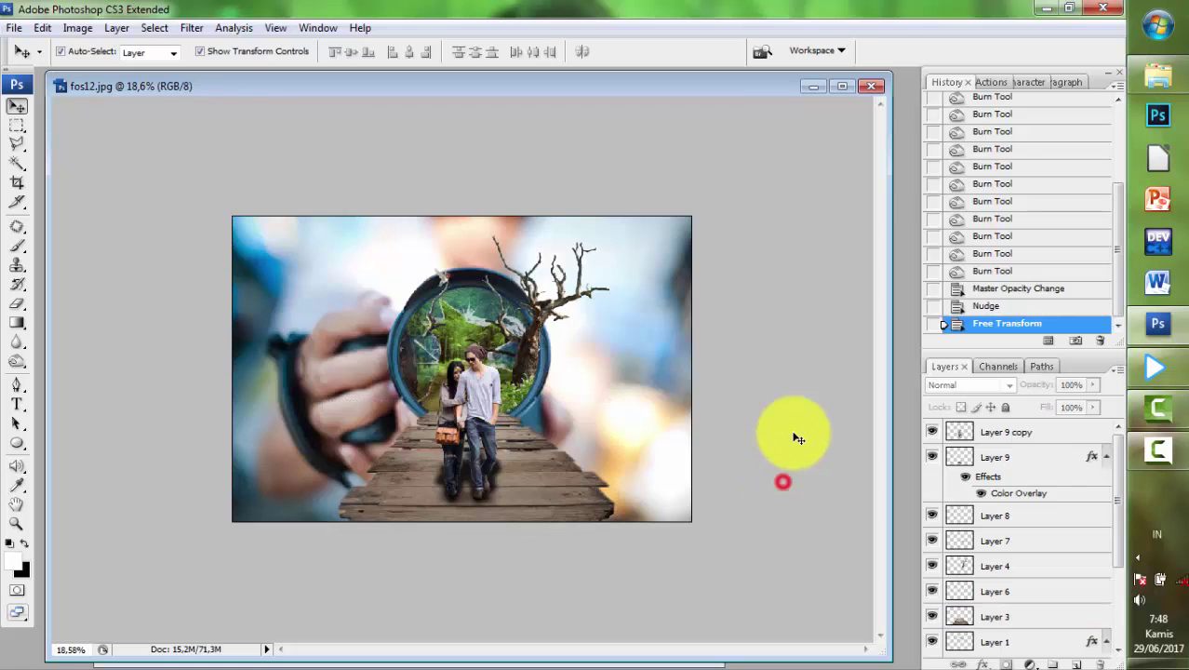
# - Nudge the shortened shadow up so it sits beneath the couple's feet
pyautogui.scroll(1, 743, 452)
pyautogui.scroll(1, 531, 535)
pyautogui.click(525, 540)
pyautogui.press('Up')
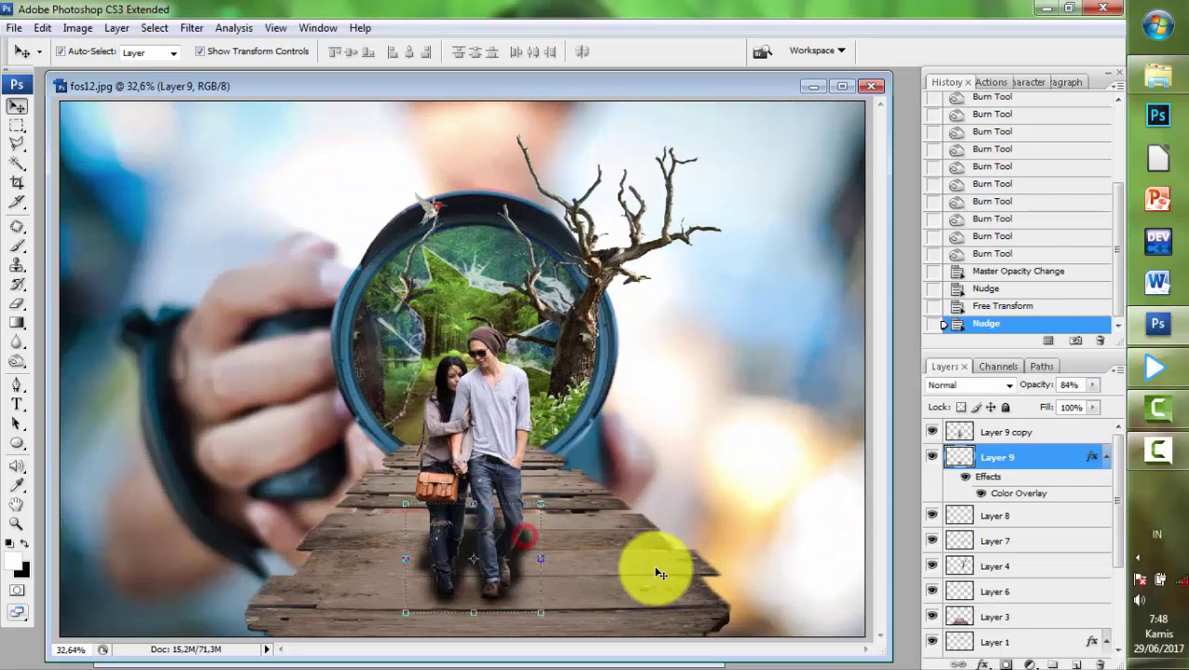
pyautogui.scroll(-1, 753, 495)
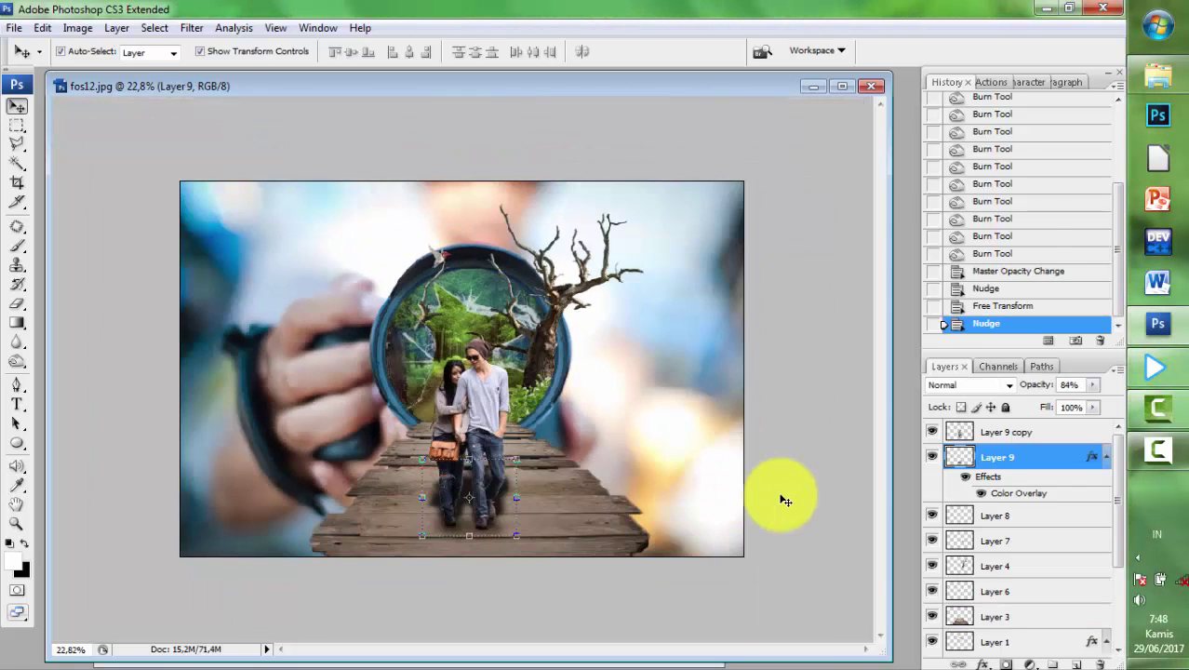
pyautogui.click(792, 487)
pyautogui.click(552, 537)
# - Apply Curves to the bridge layer, moving the midtone point from input 111 to output 123
pyautogui.scroll(1, 518, 487)
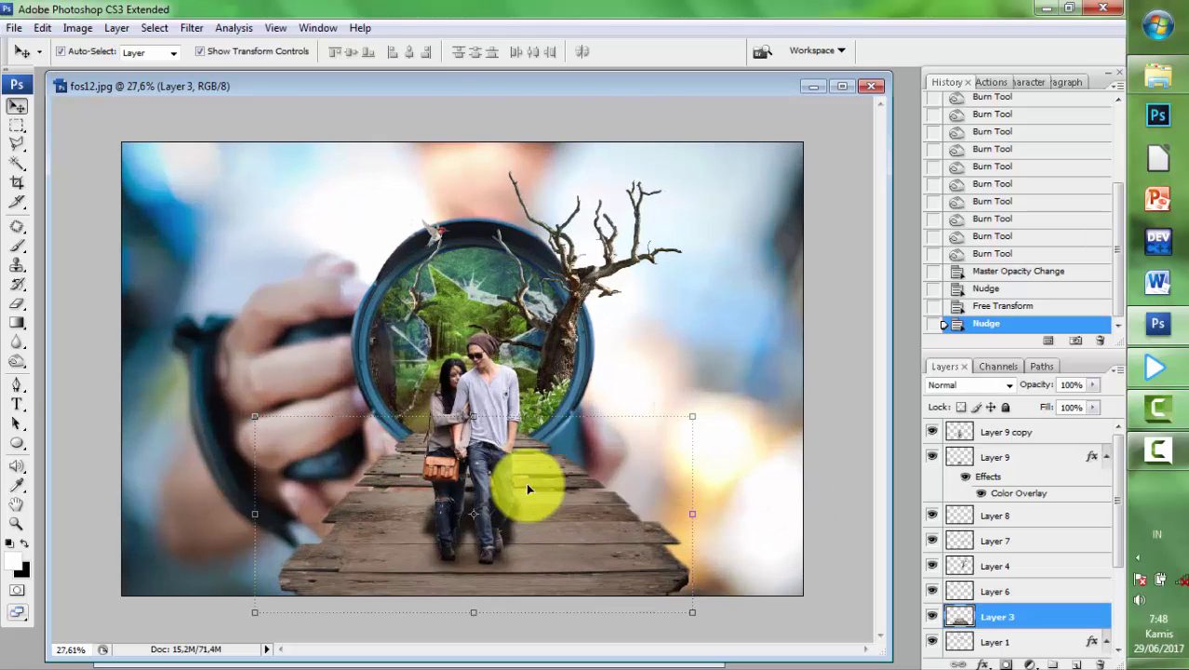
pyautogui.click(77, 28)
pyautogui.moveTo(104, 72)
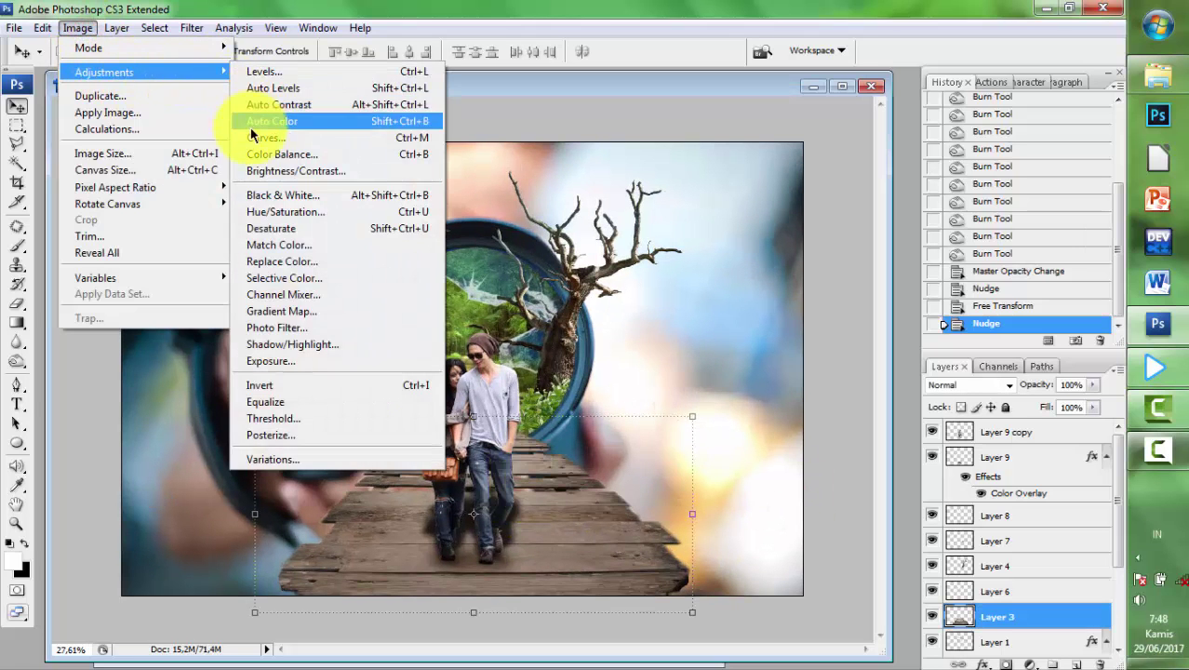
pyautogui.click(268, 136)
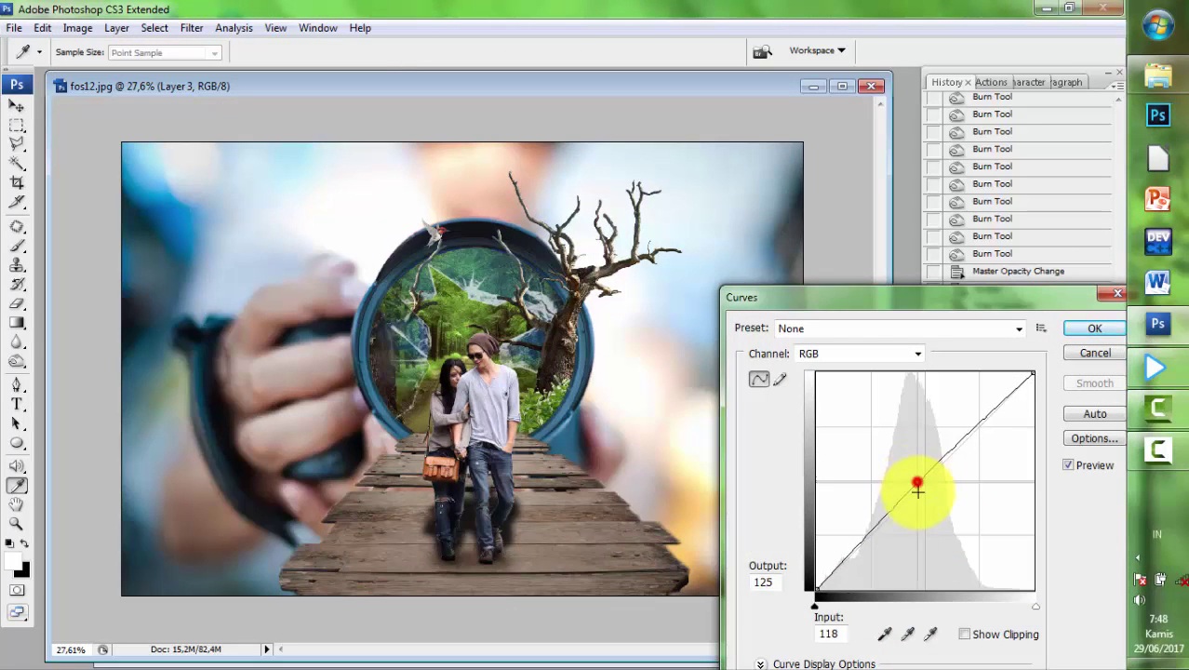
pyautogui.moveTo(918, 492)
pyautogui.mouseDown()
pyautogui.moveTo(921, 502)
pyautogui.moveTo(911, 484)
pyautogui.mouseUp()
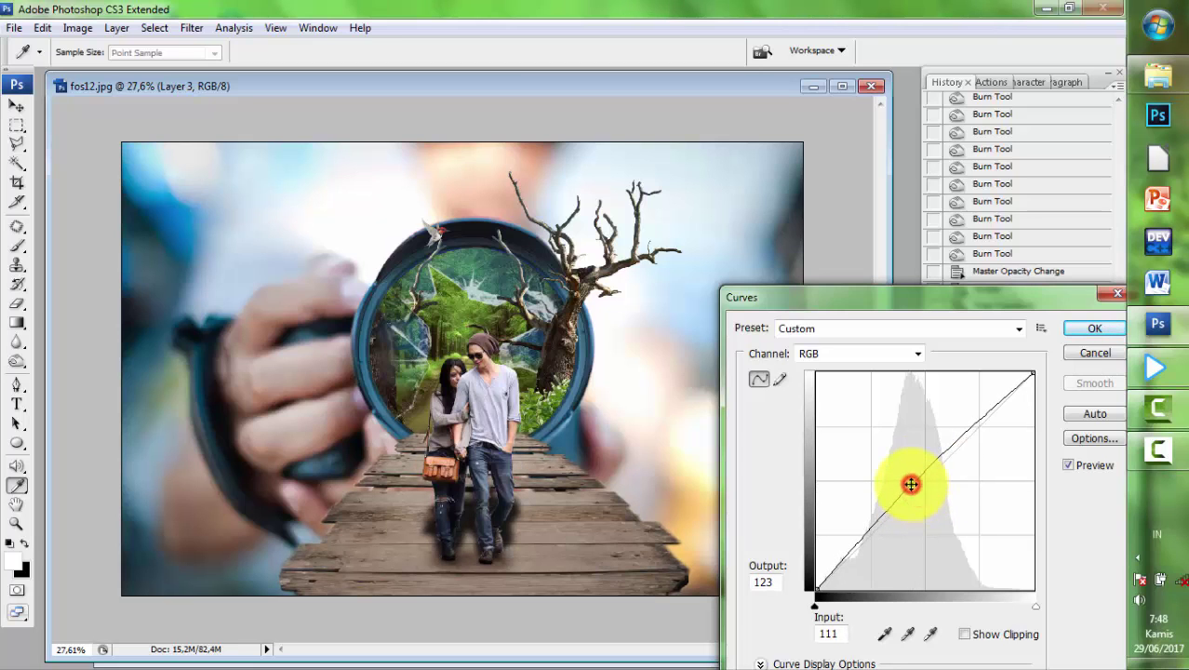
pyautogui.click(1080, 327)
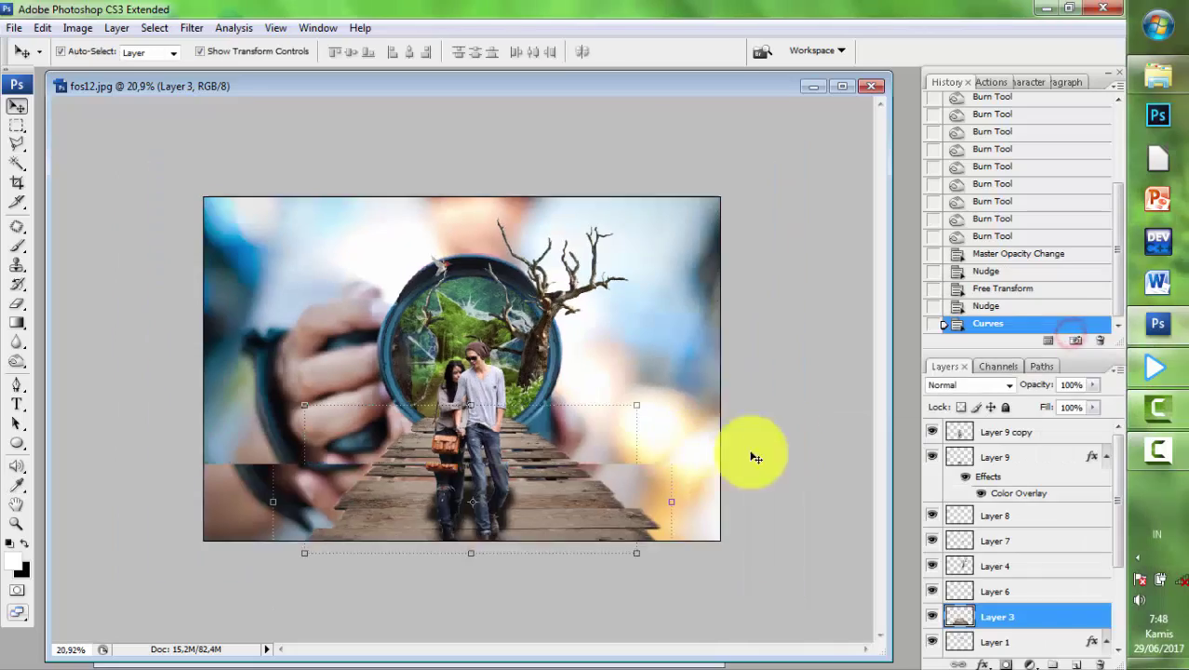
# - Scale the leafy bush layer down to about 63% from its corner
pyautogui.scroll(3, 651, 437)
pyautogui.scroll(3, 550, 409)
pyautogui.scroll(3, 554, 409)
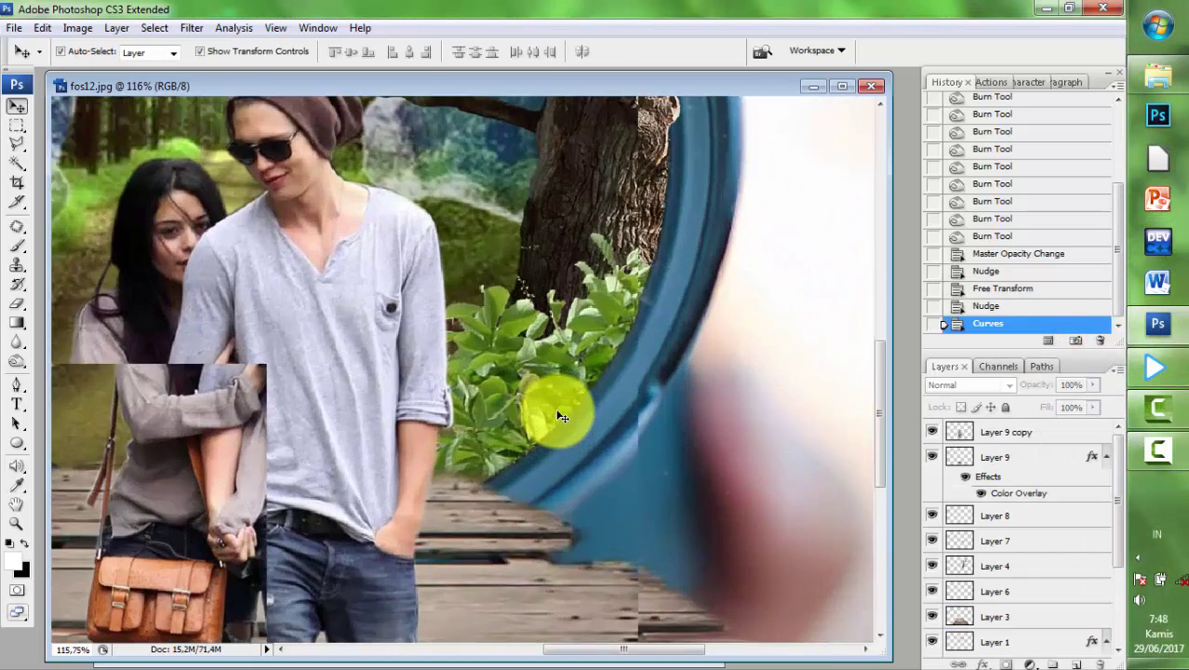
pyautogui.scroll(2, 561, 411)
pyautogui.click(587, 356)
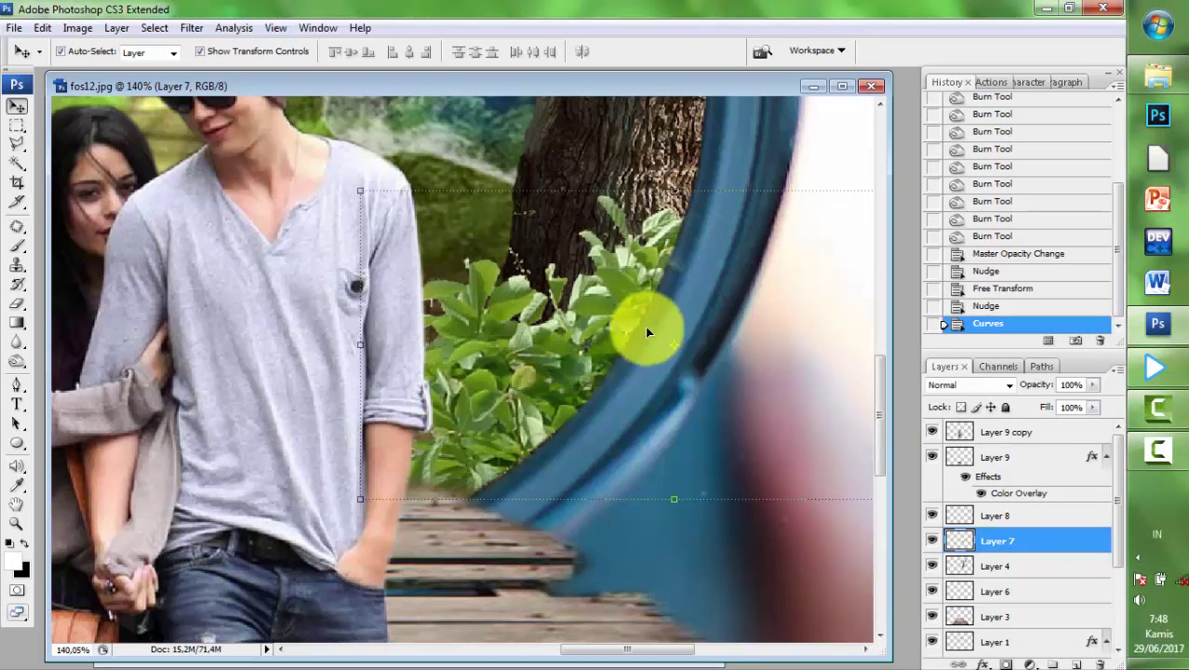
pyautogui.scroll(-1, 735, 372)
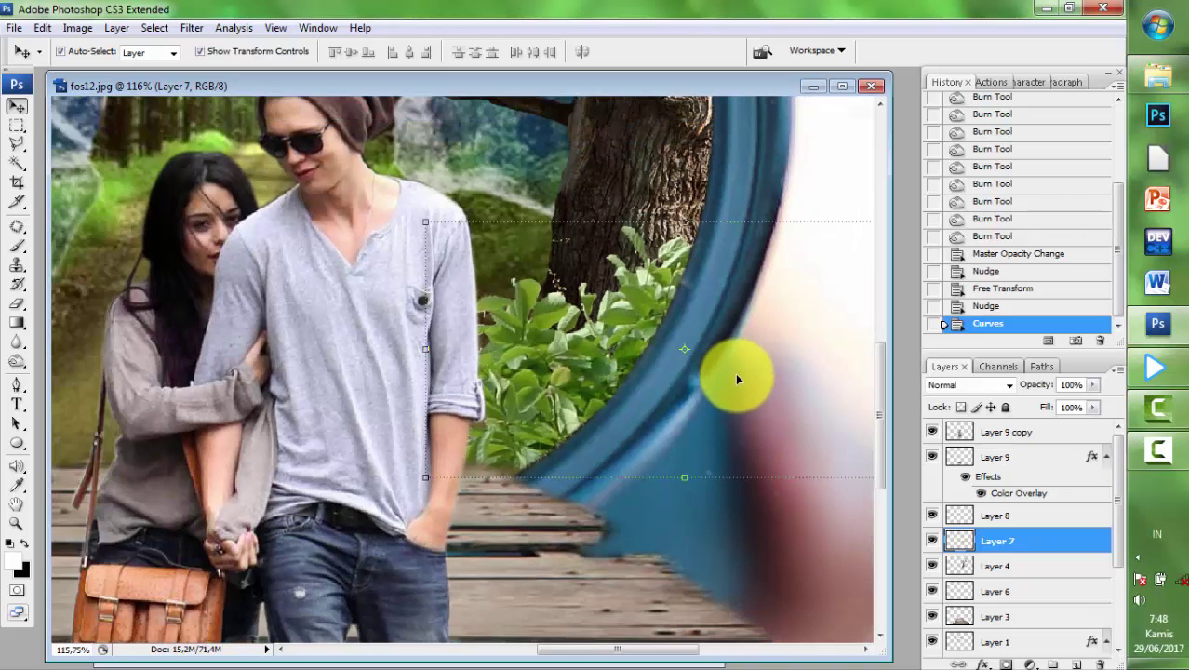
pyautogui.moveTo(735, 372)
pyautogui.mouseDown()
pyautogui.moveTo(515, 407)
pyautogui.moveTo(569, 401)
pyautogui.mouseUp()
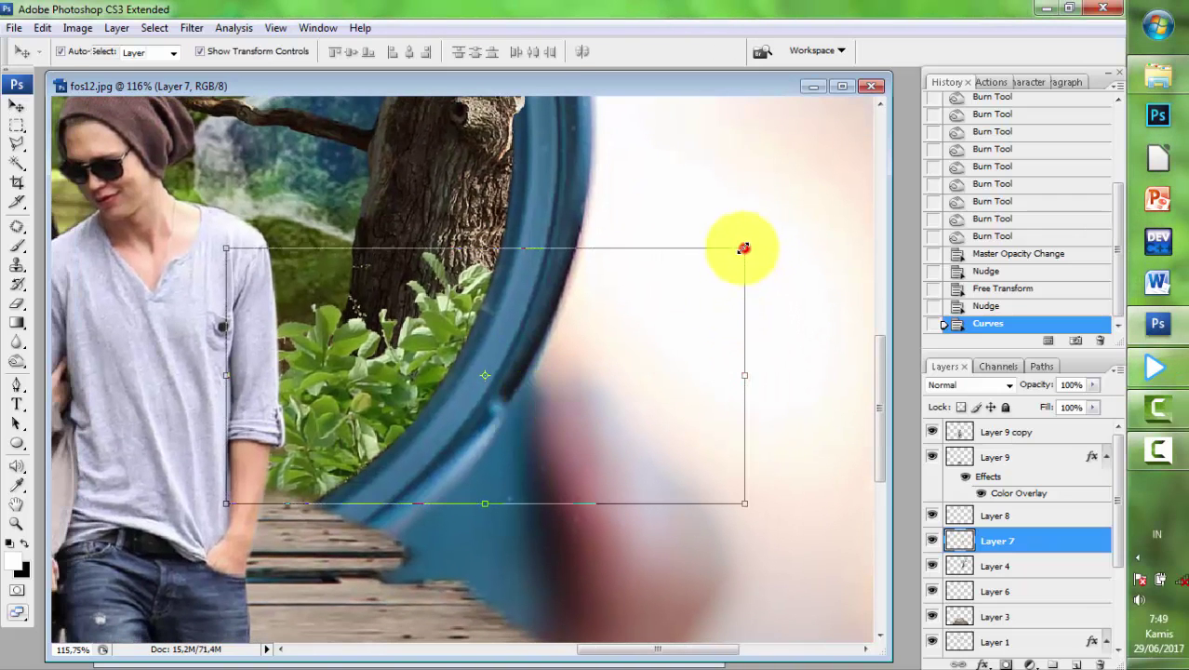
pyautogui.moveTo(744, 249); pyautogui.dragTo(559, 374)
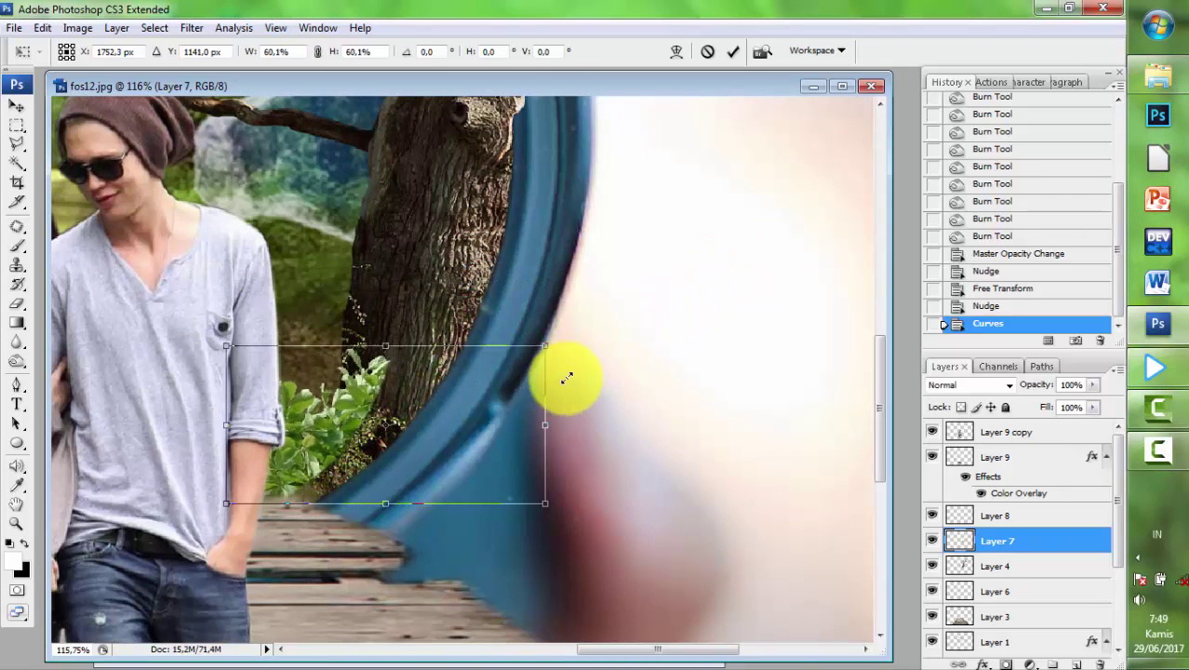
# - Move the bush right, rotate it about 6°, and nudge it against the lens rim
pyautogui.moveTo(382, 403); pyautogui.dragTo(400, 417)
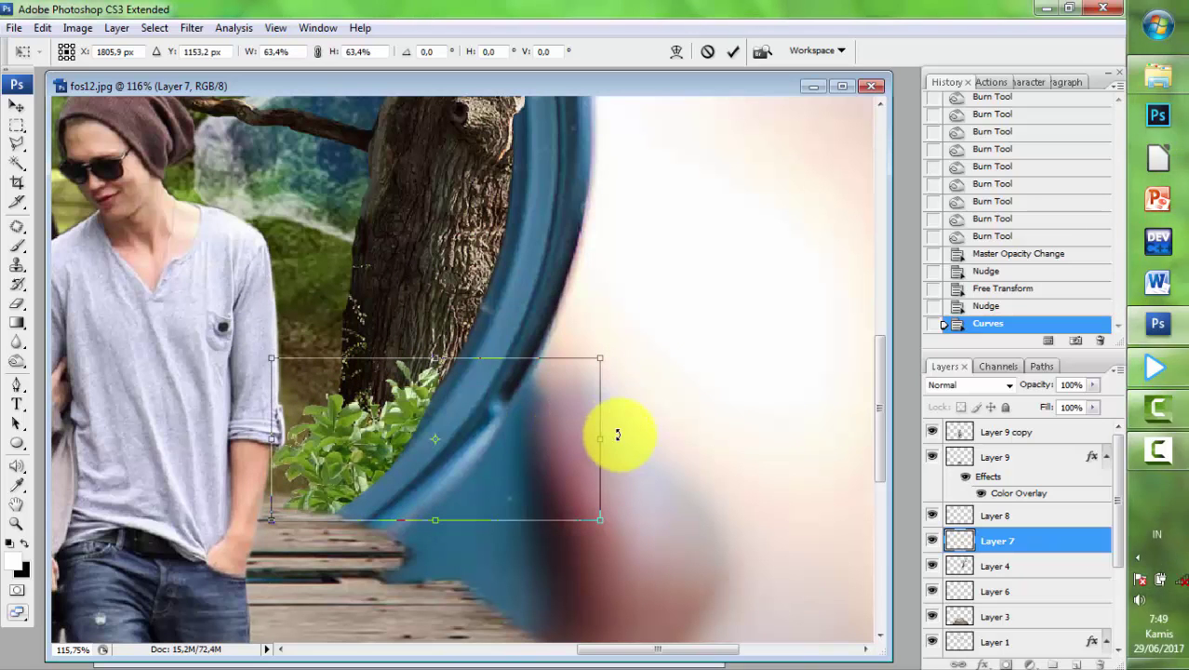
pyautogui.moveTo(616, 432); pyautogui.dragTo(611, 455)
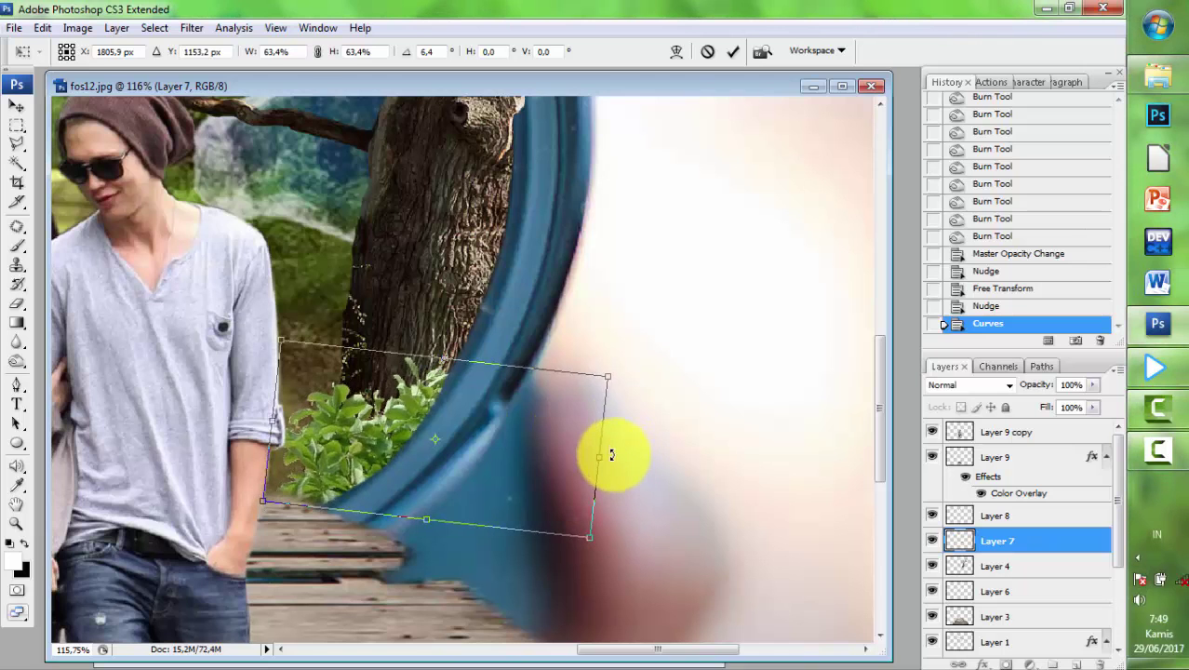
pyautogui.press('Return')
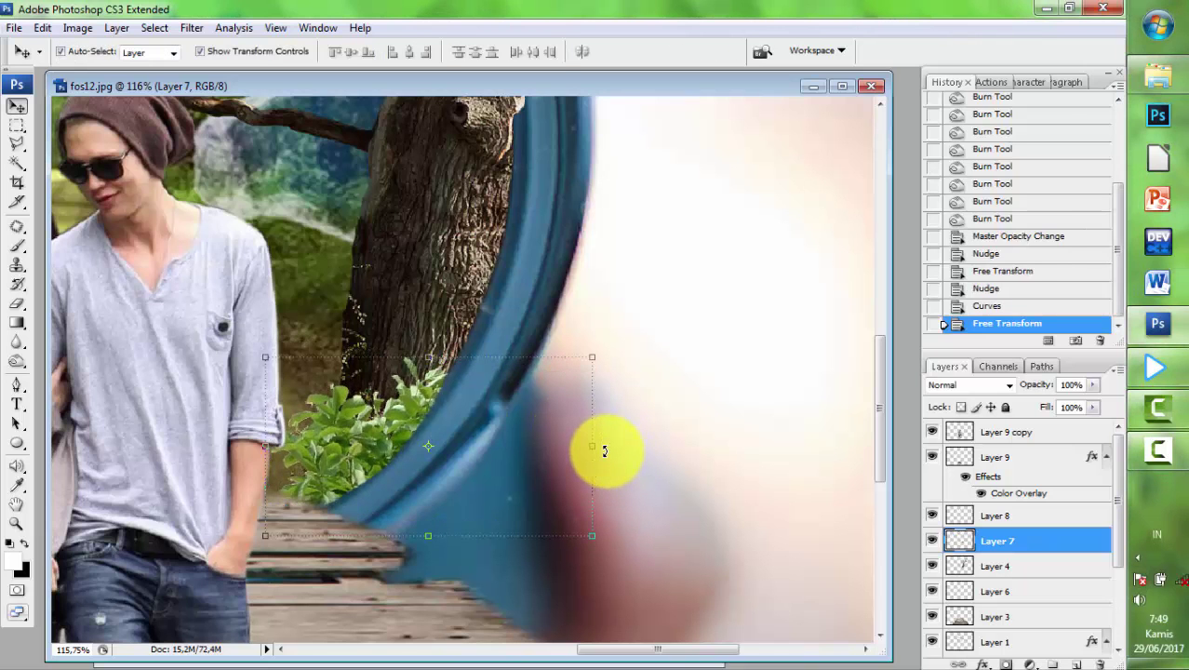
pyautogui.press('Left')
pyautogui.press('Left')
pyautogui.press('Left')
pyautogui.press('Down')
pyautogui.press('Down')
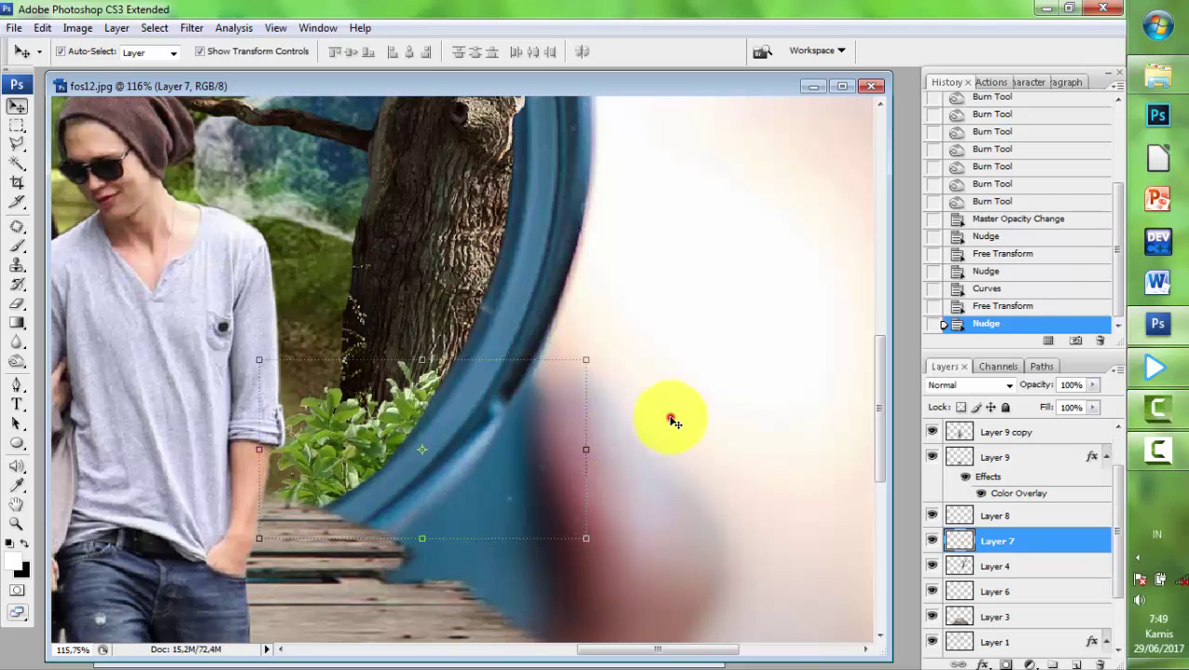
pyautogui.click(672, 415)
pyautogui.hotkey('ctrl', '0')
# - Nudge Layer 5, behind the couple, to the right in two large steps
pyautogui.scroll(-2, 674, 451)
pyautogui.scroll(-2, 692, 456)
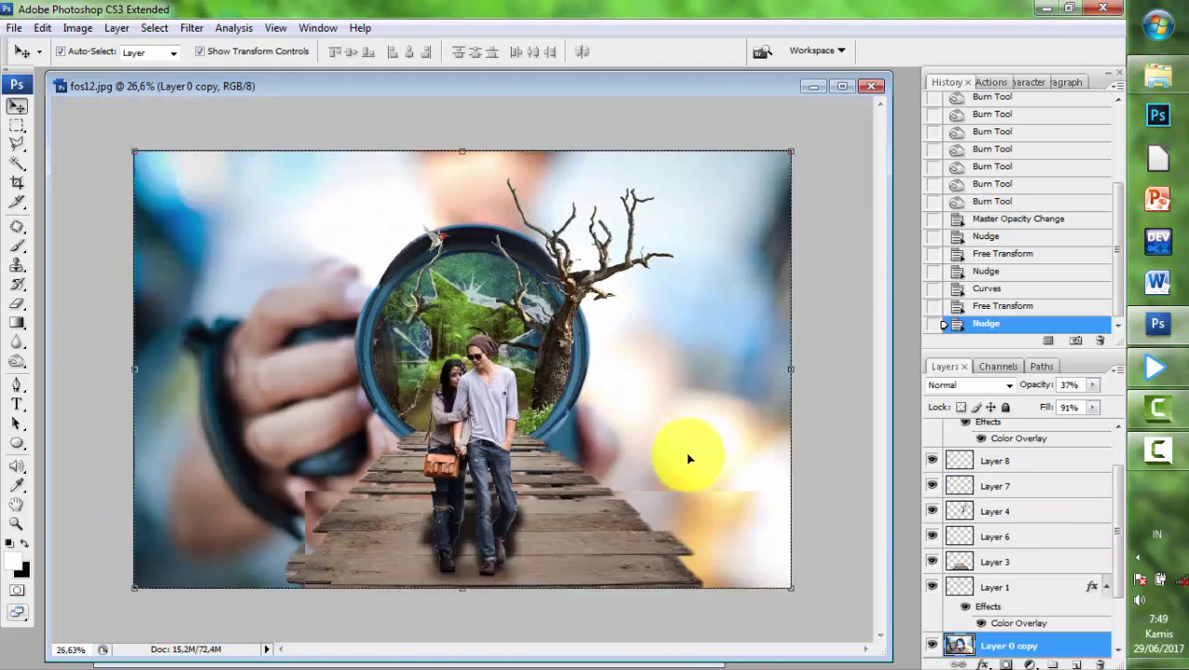
pyautogui.scroll(-1, 785, 469)
pyautogui.click(788, 461)
pyautogui.scroll(1, 399, 385)
pyautogui.scroll(1, 369, 428)
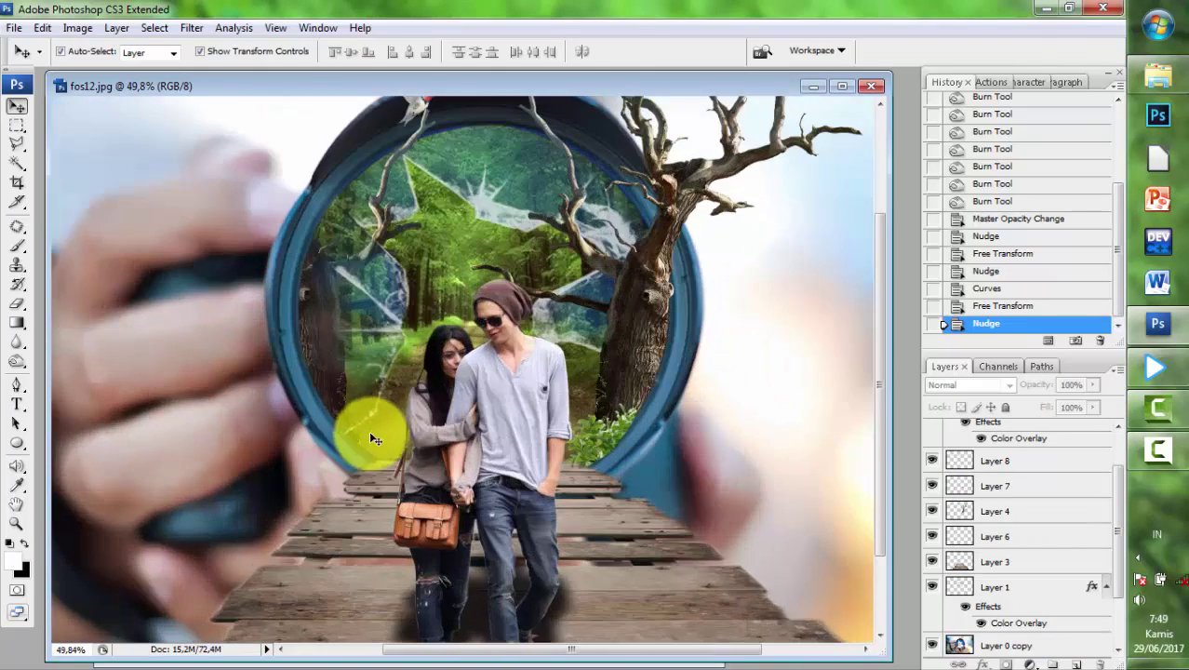
pyautogui.scroll(1, 413, 289)
pyautogui.scroll(-1, 521, 321)
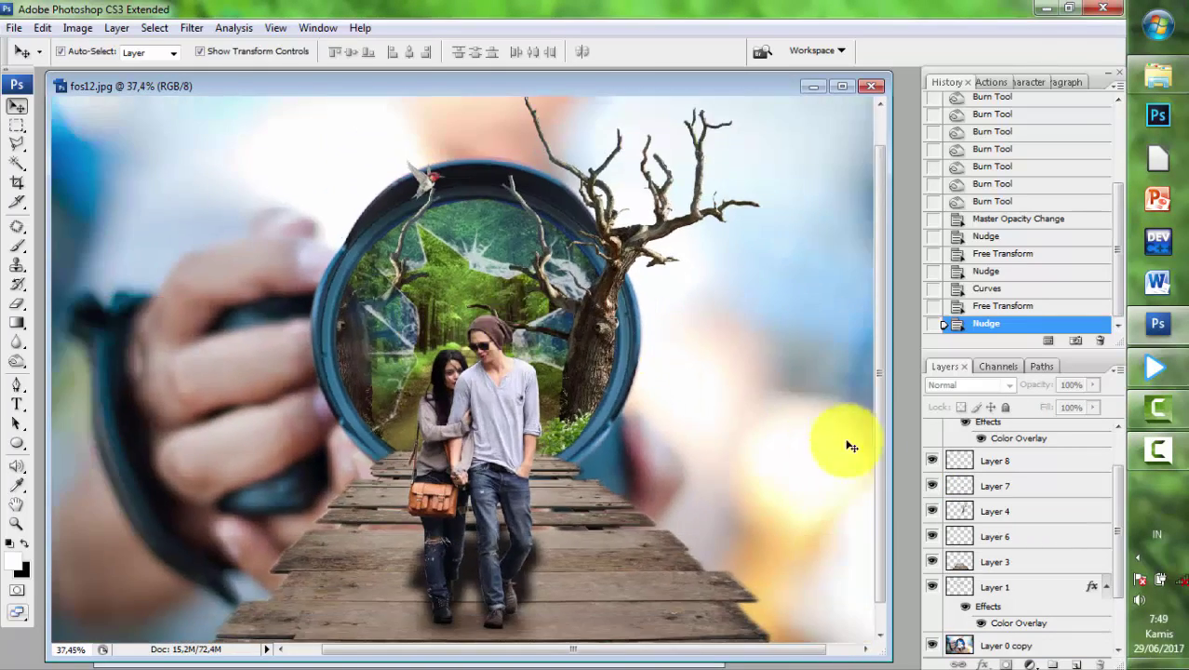
pyautogui.scroll(2, 430, 470)
pyautogui.scroll(1, 403, 470)
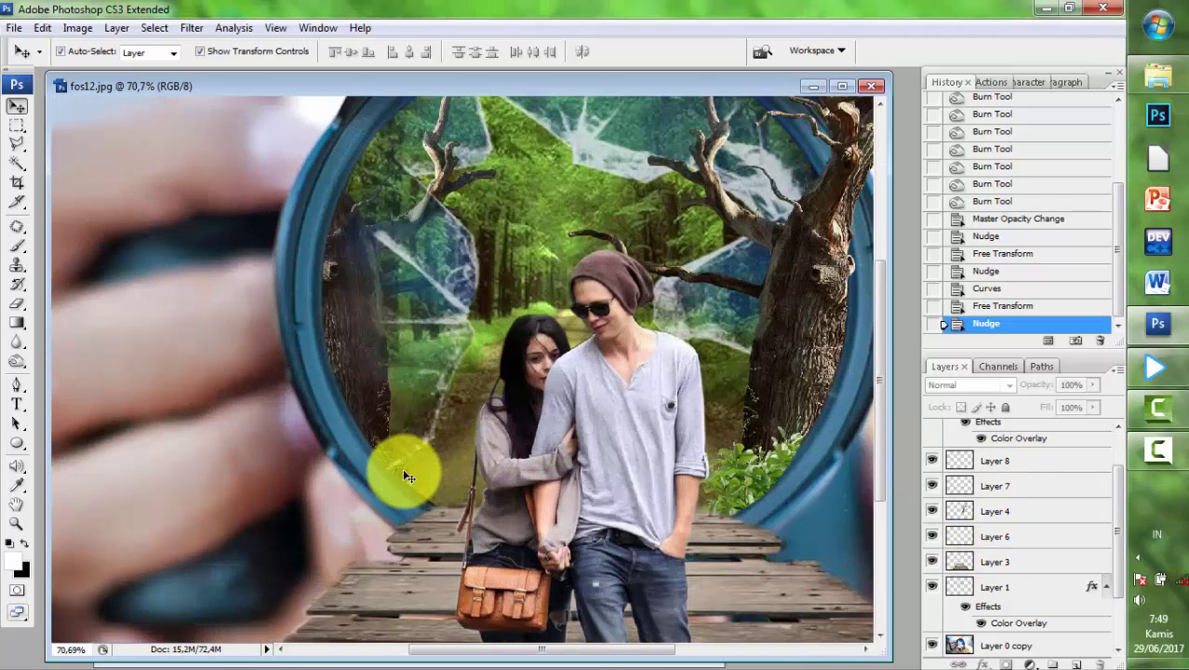
pyautogui.click(403, 470)
pyautogui.hotkey('shift', 'Right')
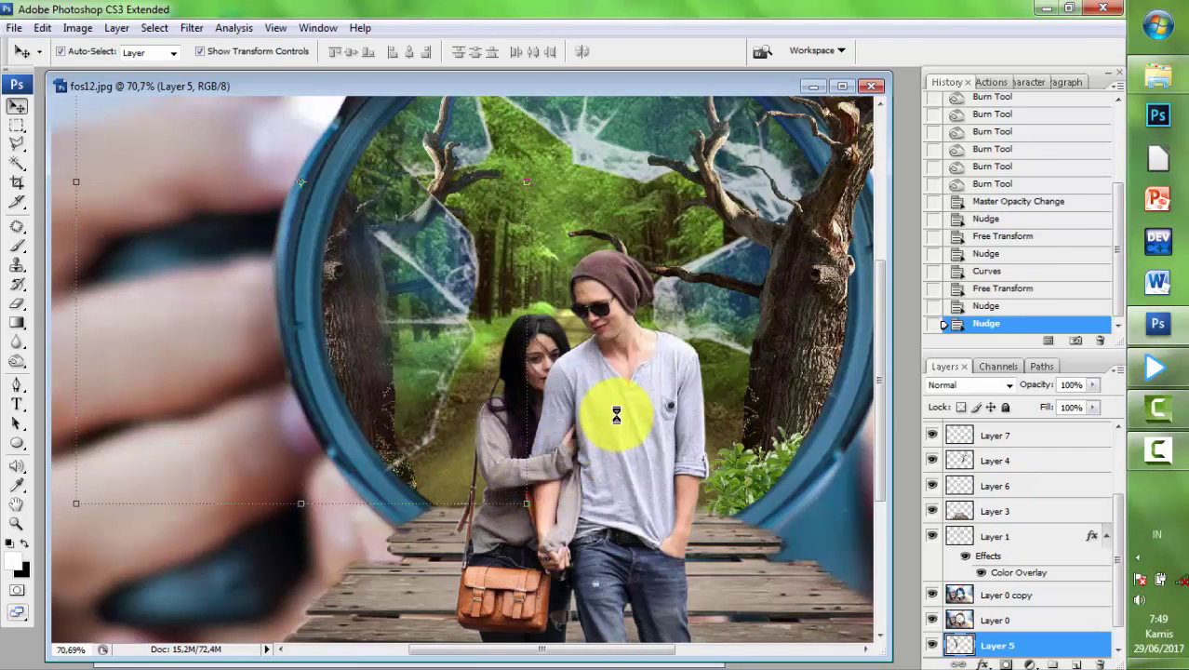
pyautogui.hotkey('shift', 'Right')
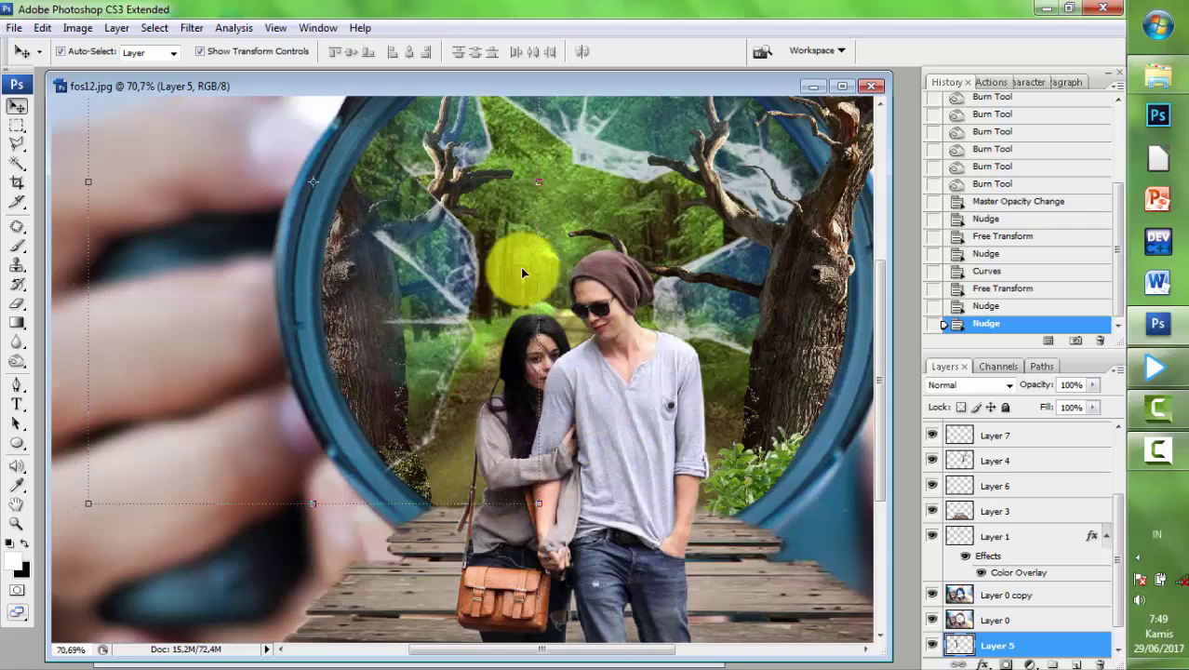
# - Nudge the branch below the bird upward and slightly right into place
pyautogui.scroll(1, 484, 165)
pyautogui.scroll(1, 432, 326)
pyautogui.scroll(1, 300, 401)
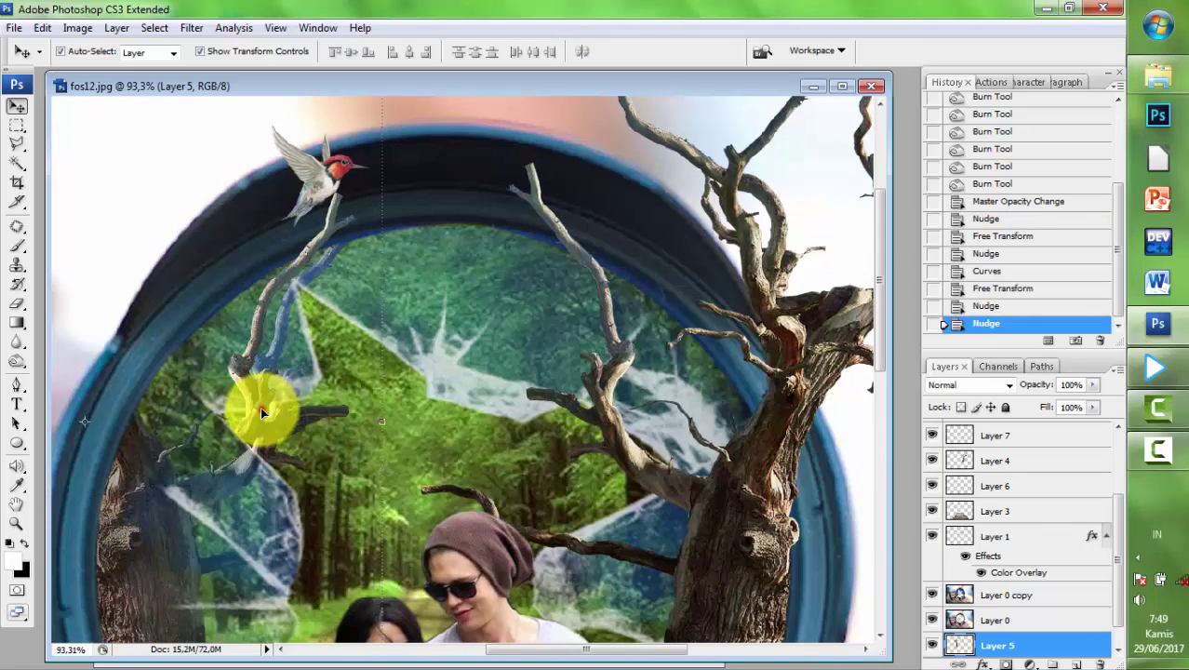
pyautogui.click(263, 413)
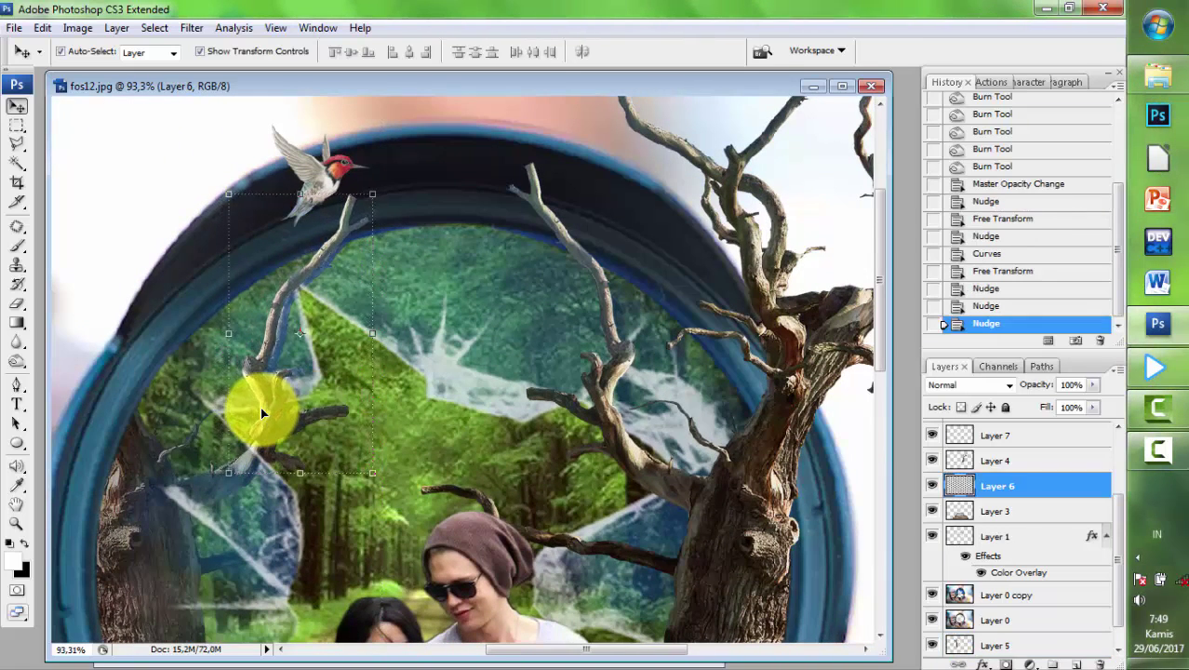
pyautogui.press('Down')
pyautogui.press('Down')
pyautogui.press('Down')
pyautogui.press('Down')
pyautogui.press('Down')
pyautogui.press('Down')
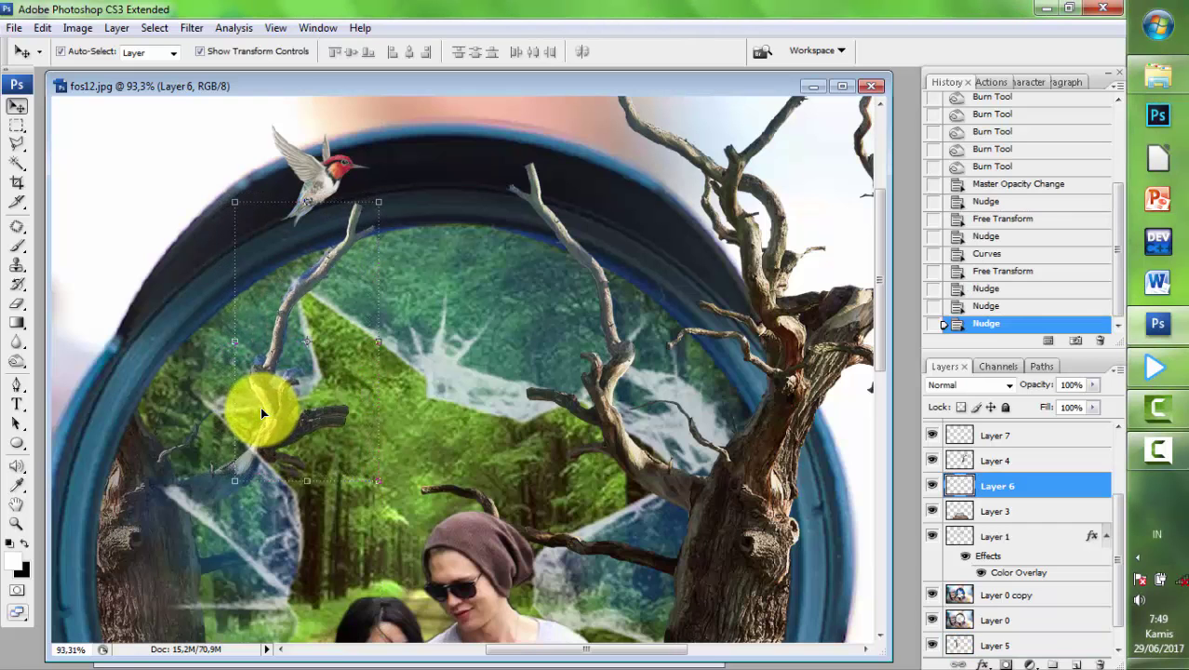
pyautogui.press('Up')
pyautogui.press('Up')
pyautogui.press('Up')
pyautogui.press('Up')
pyautogui.press('Up')
pyautogui.press('Up')
pyautogui.press('Up')
pyautogui.press('Up')
pyautogui.press('Up')
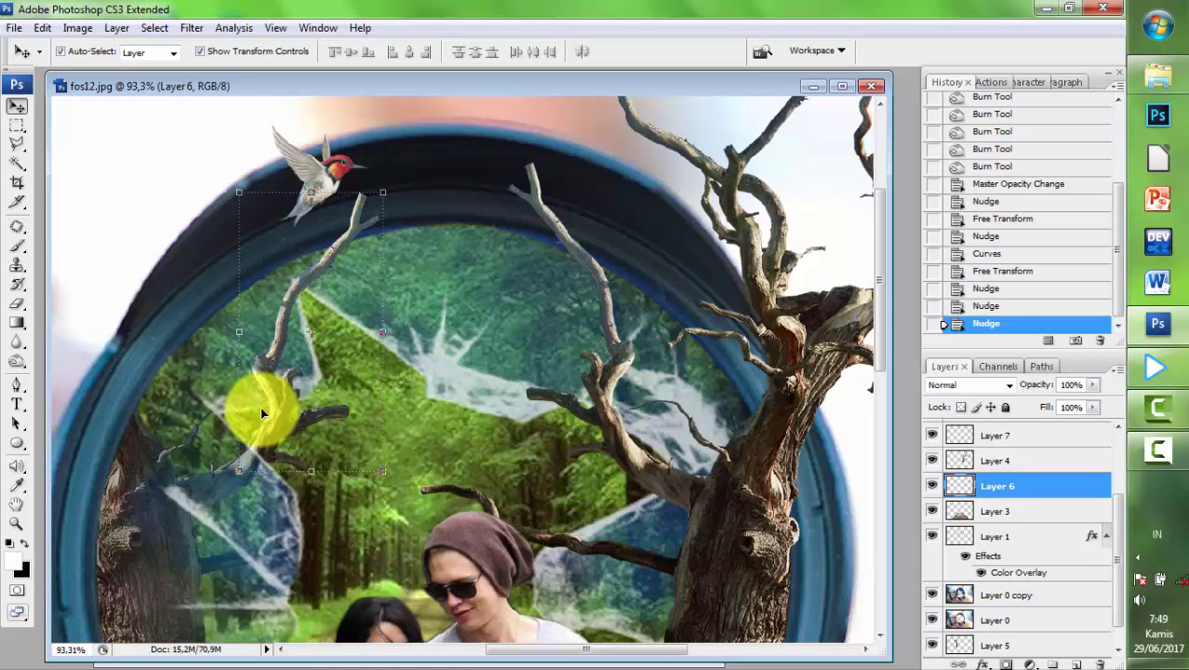
pyautogui.press('Right')
pyautogui.press('Up')
pyautogui.press('Right')
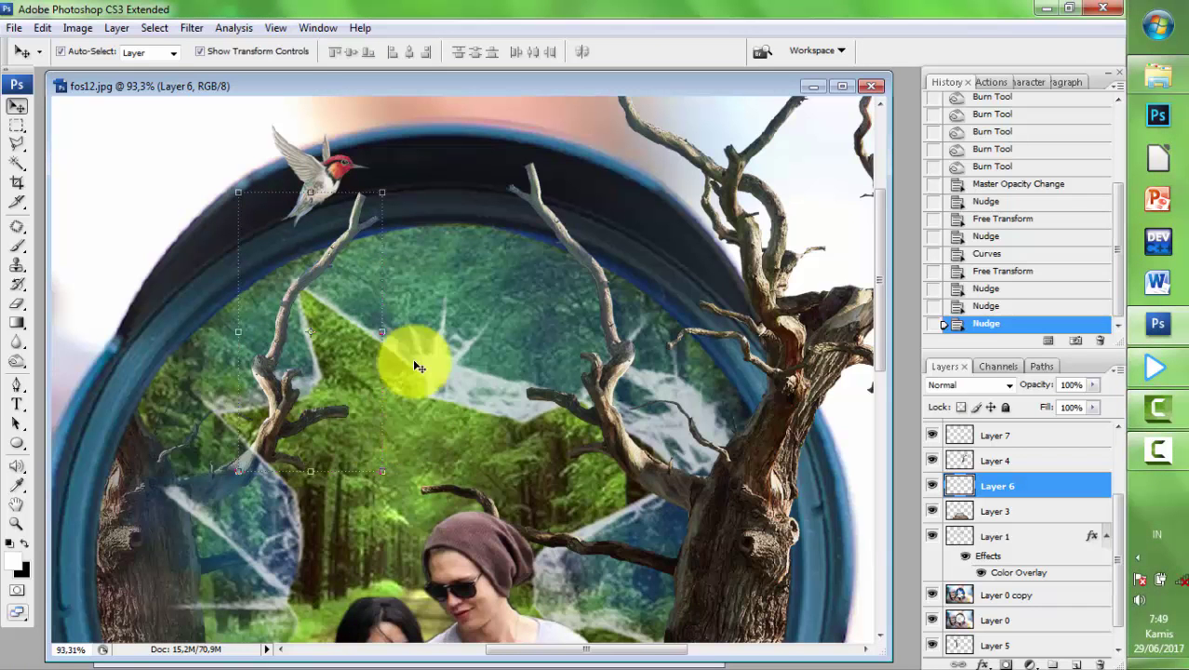
# - Move the hummingbird on Layer 8 to perch on the lens rim's top edge
pyautogui.scroll(1, 363, 177)
pyautogui.moveTo(360, 180)
pyautogui.mouseDown()
pyautogui.moveTo(371, 231)
pyautogui.moveTo(430, 199)
pyautogui.mouseUp()
pyautogui.hotkey('ctrl', 'shift', 'alt', 'n')
pyautogui.scroll(-2, 541, 299)
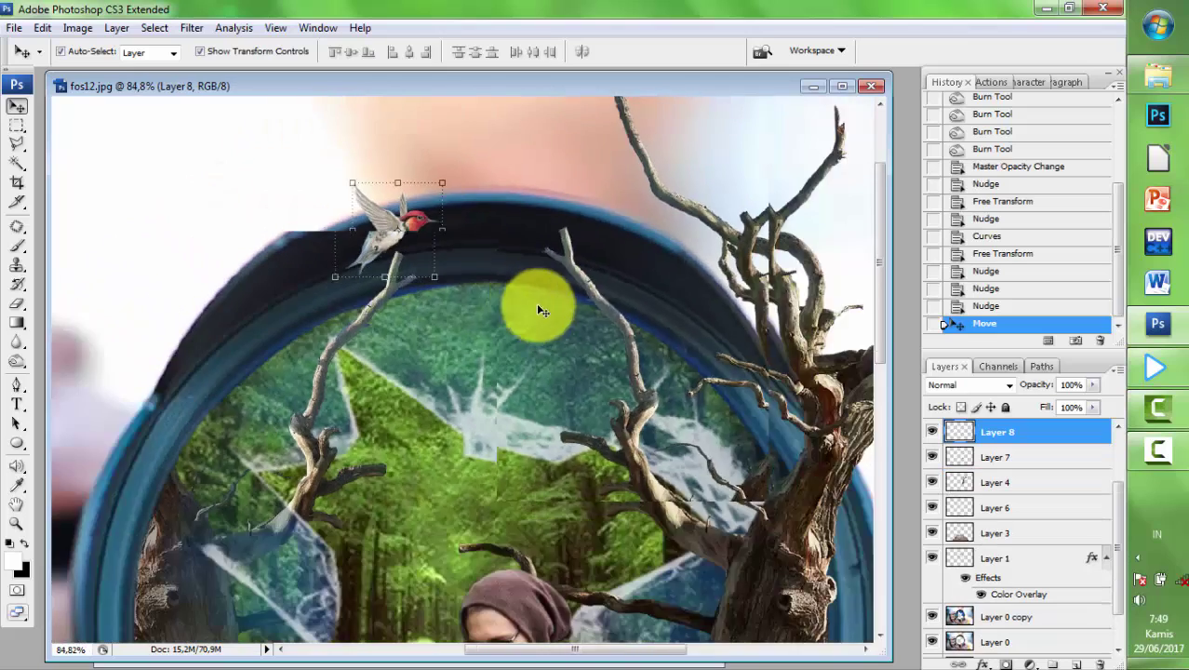
pyautogui.scroll(-2, 599, 331)
pyautogui.scroll(-1, 645, 358)
pyautogui.click(802, 349)
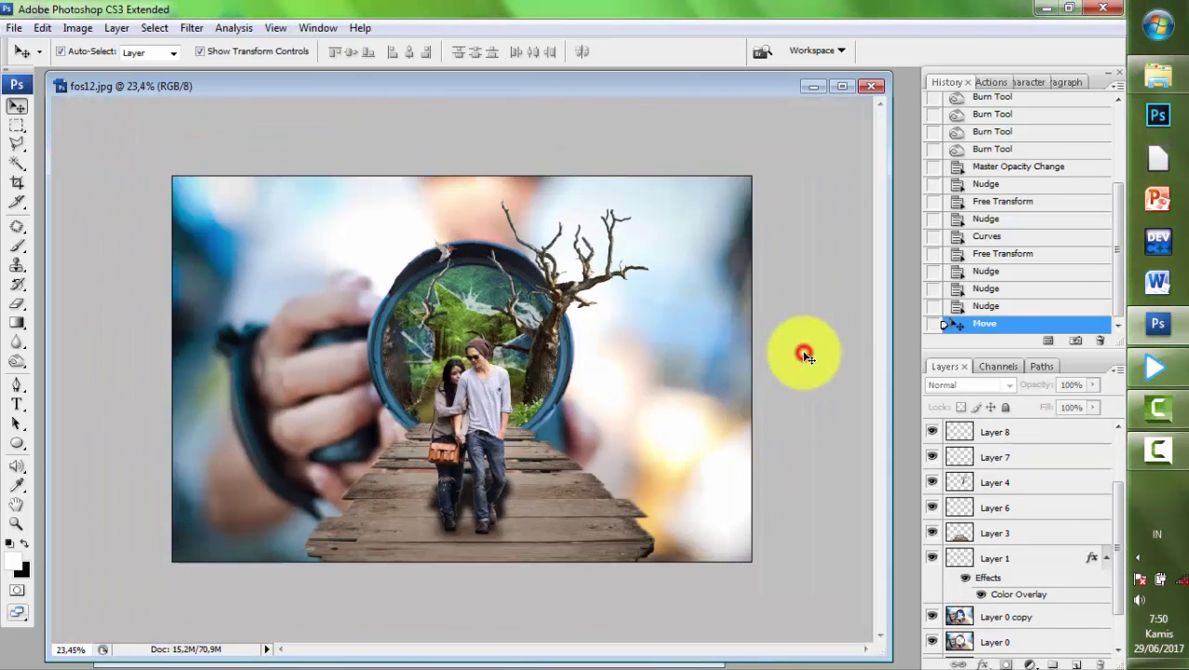
pyautogui.scroll(-1, 818, 340)
pyautogui.scroll(1, 836, 330)
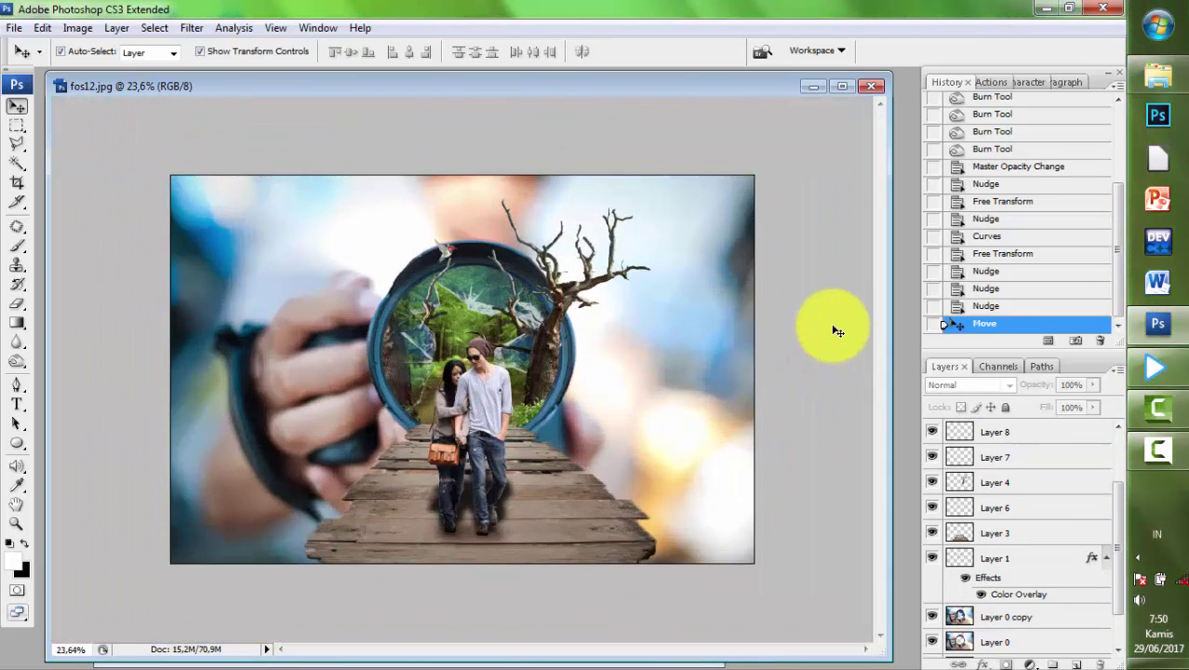
pyautogui.click(704, 367)
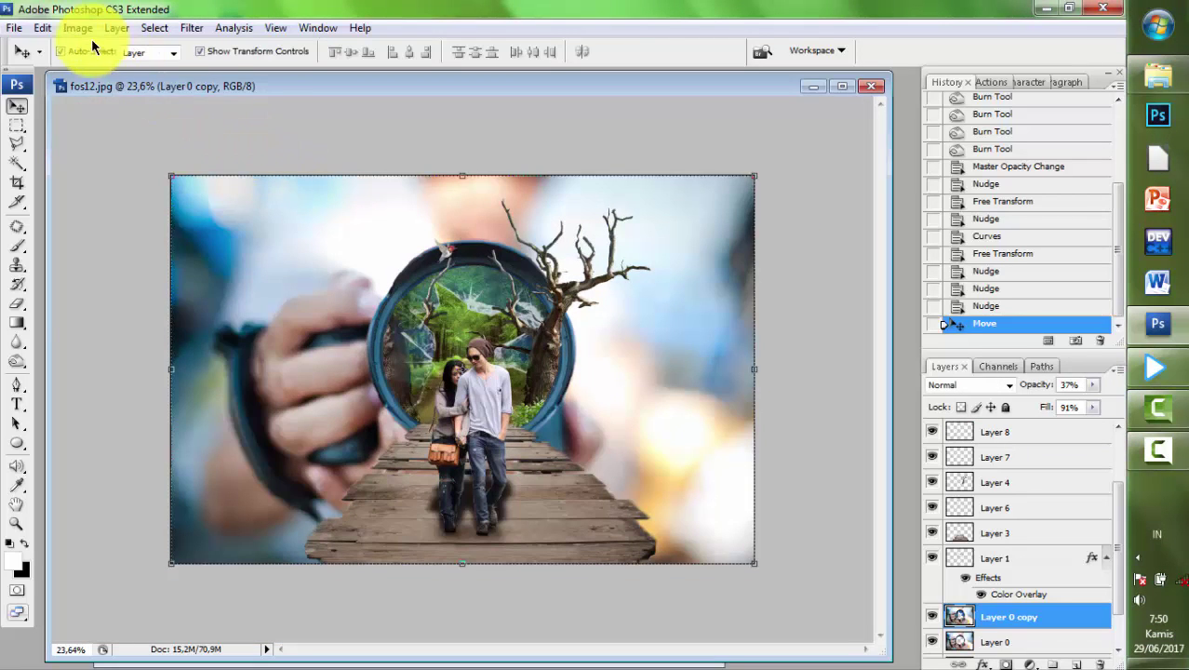
# - Warm the background photo with a Color Balance of +18, -6, -28
pyautogui.click(76, 30)
pyautogui.click(299, 165)
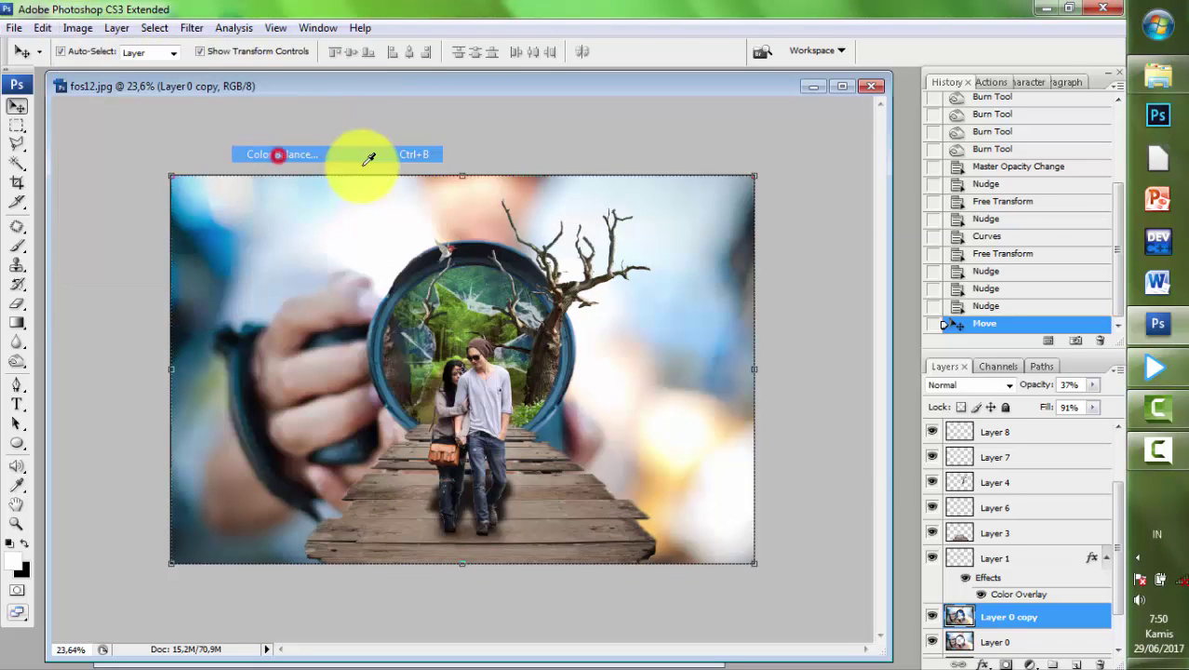
pyautogui.moveTo(870, 336); pyautogui.dragTo(888, 339)
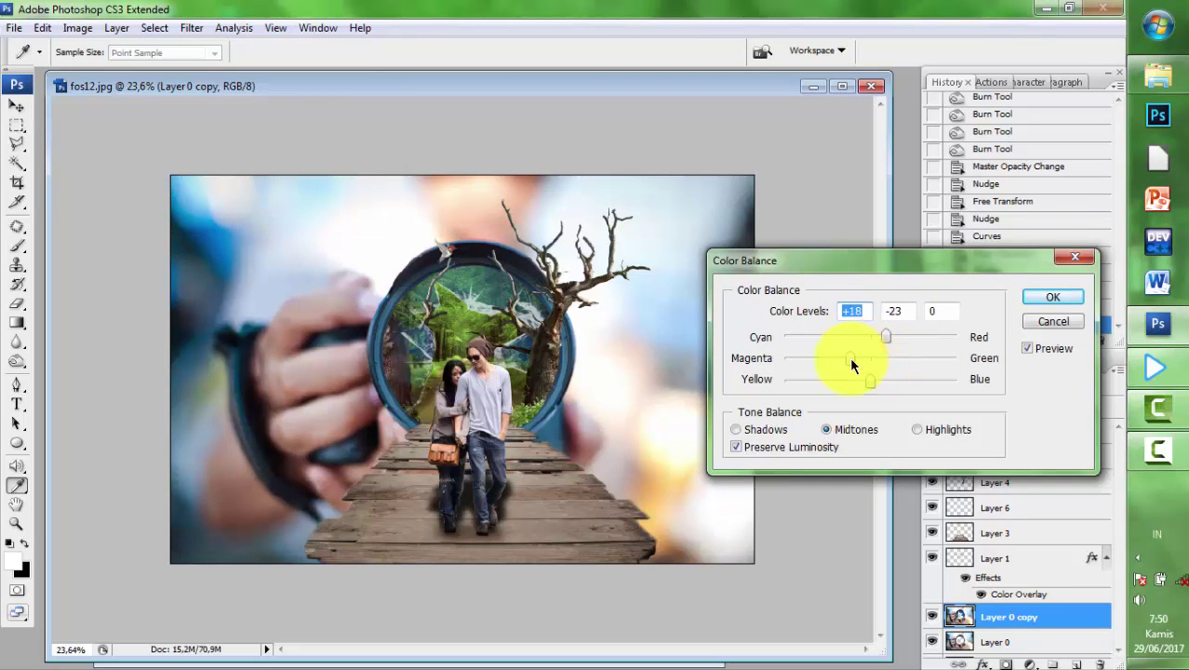
pyautogui.moveTo(852, 365)
pyautogui.mouseDown()
pyautogui.moveTo(870, 389)
pyautogui.moveTo(847, 382)
pyautogui.mouseUp()
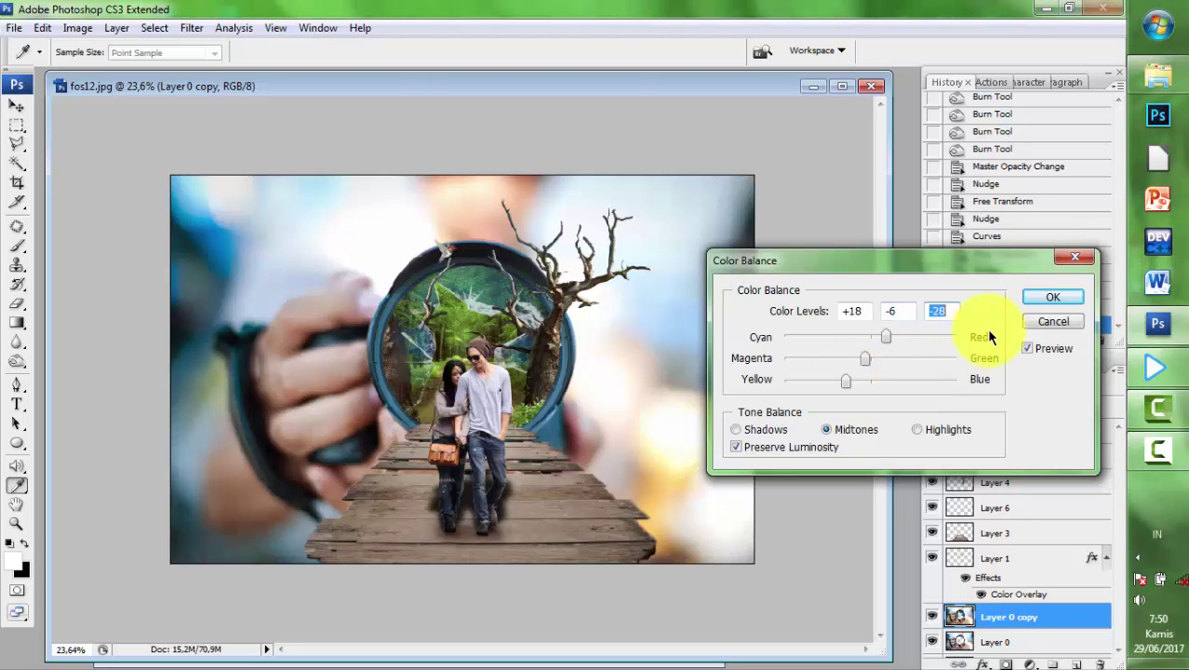
pyautogui.click(1051, 297)
# - Duplicate the couple layer and give the copy brightness -17 and contrast +17
pyautogui.press('v')
pyautogui.click(782, 420)
pyautogui.hotkey('ctrl', '0')
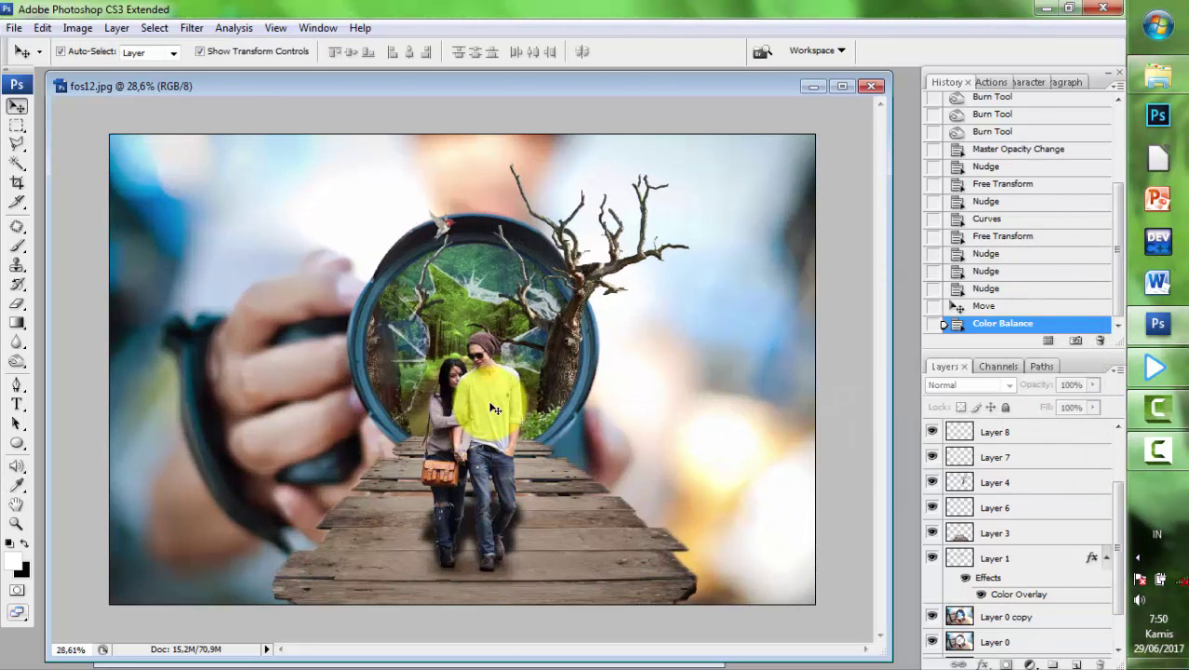
pyautogui.hotkey('ctrl', 'j')
pyautogui.click(77, 28)
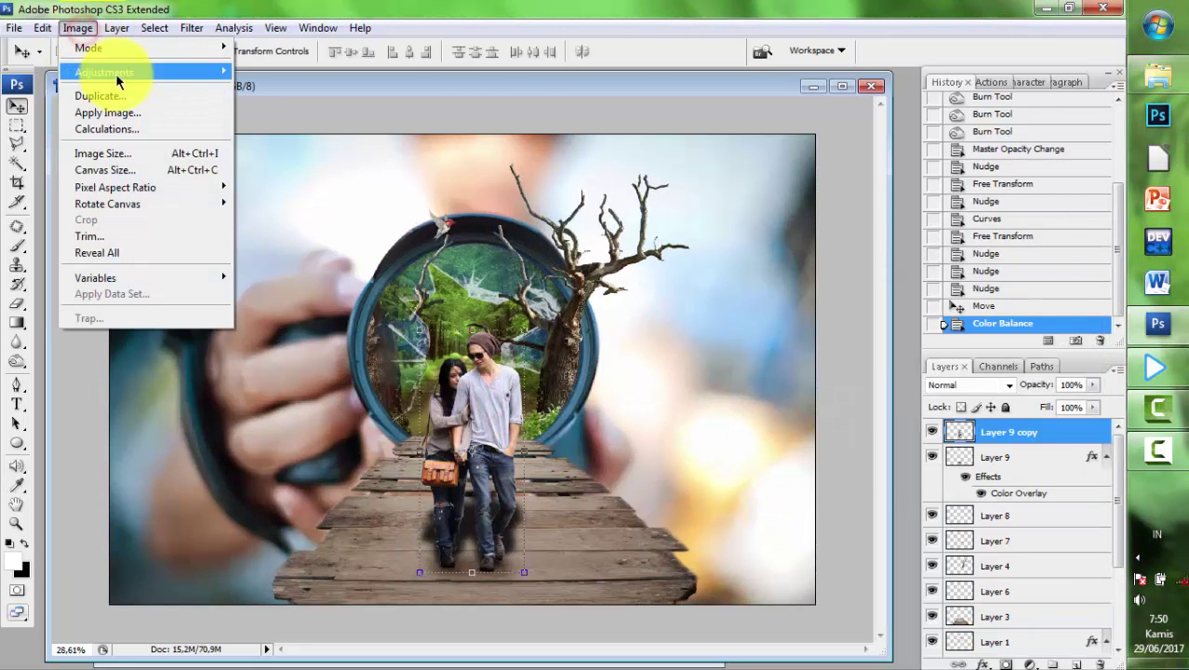
pyautogui.moveTo(104, 72)
pyautogui.click(279, 173)
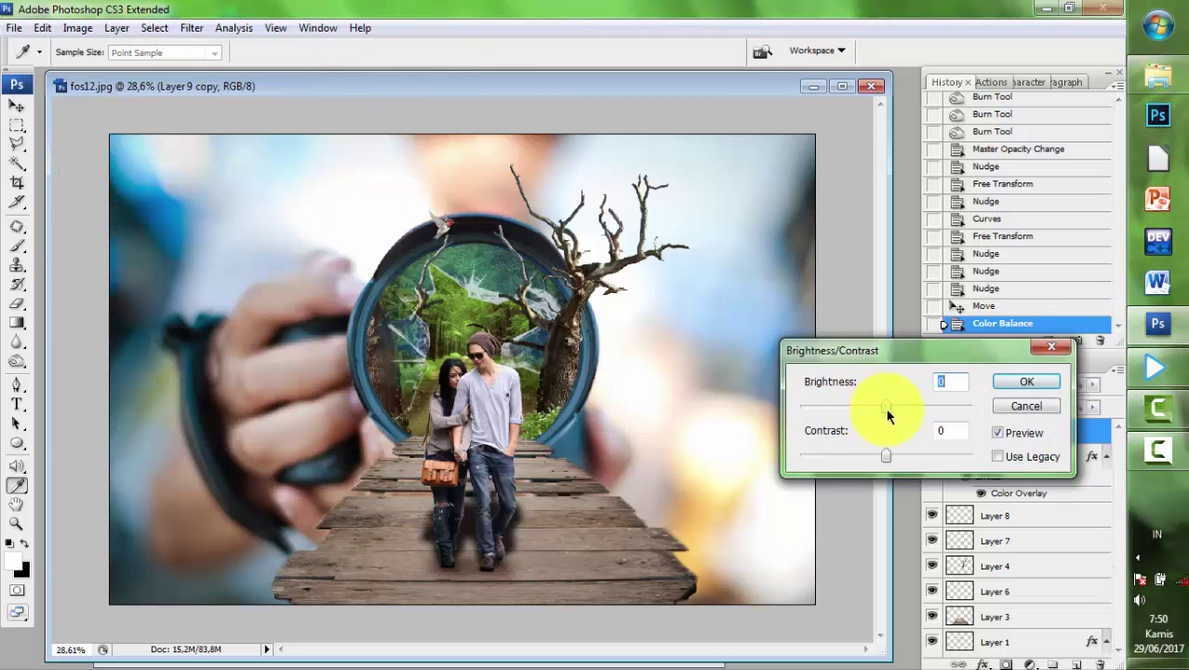
pyautogui.moveTo(887, 410); pyautogui.dragTo(907, 414)
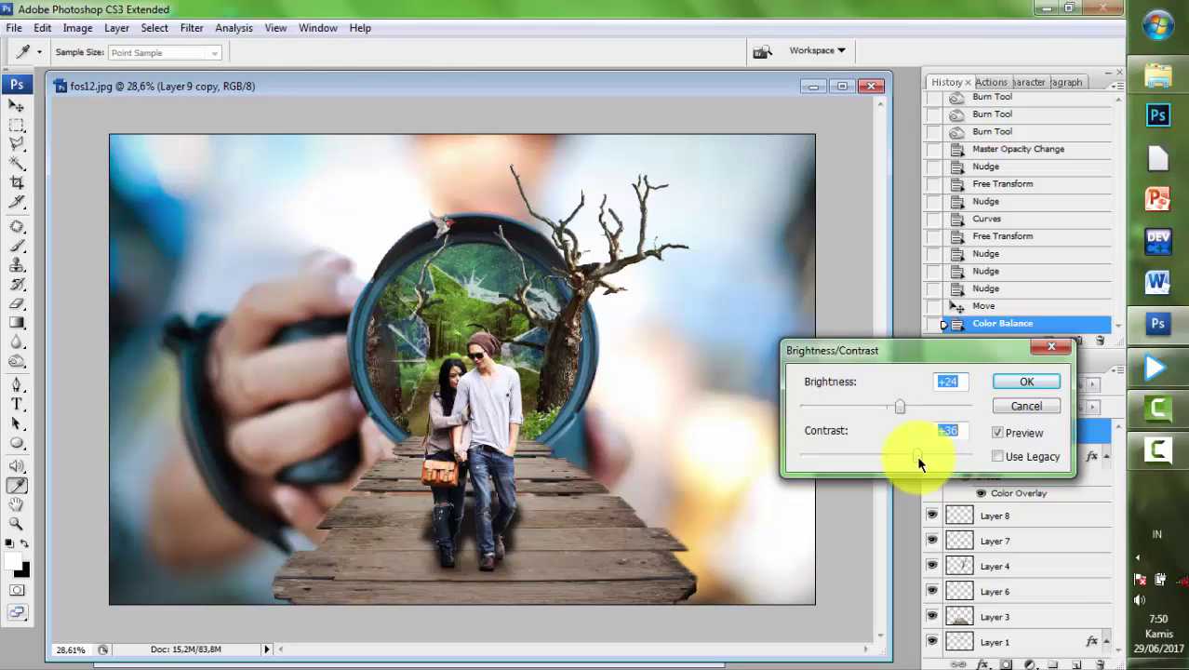
pyautogui.moveTo(906, 456); pyautogui.dragTo(900, 456)
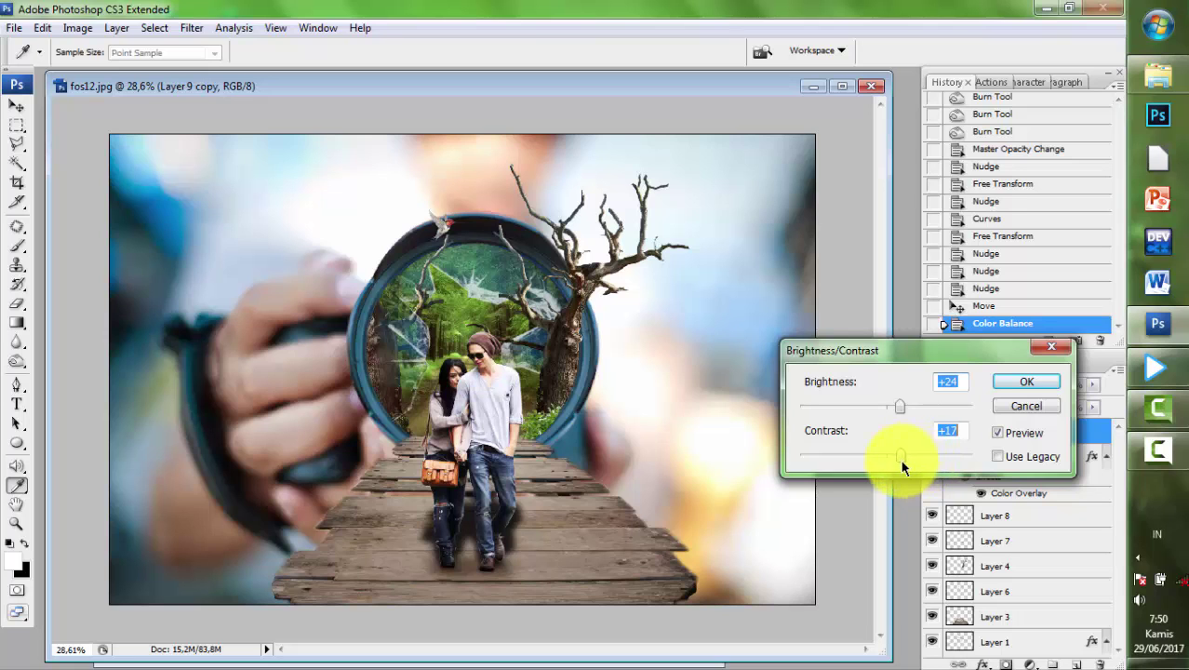
pyautogui.moveTo(897, 406); pyautogui.dragTo(871, 413)
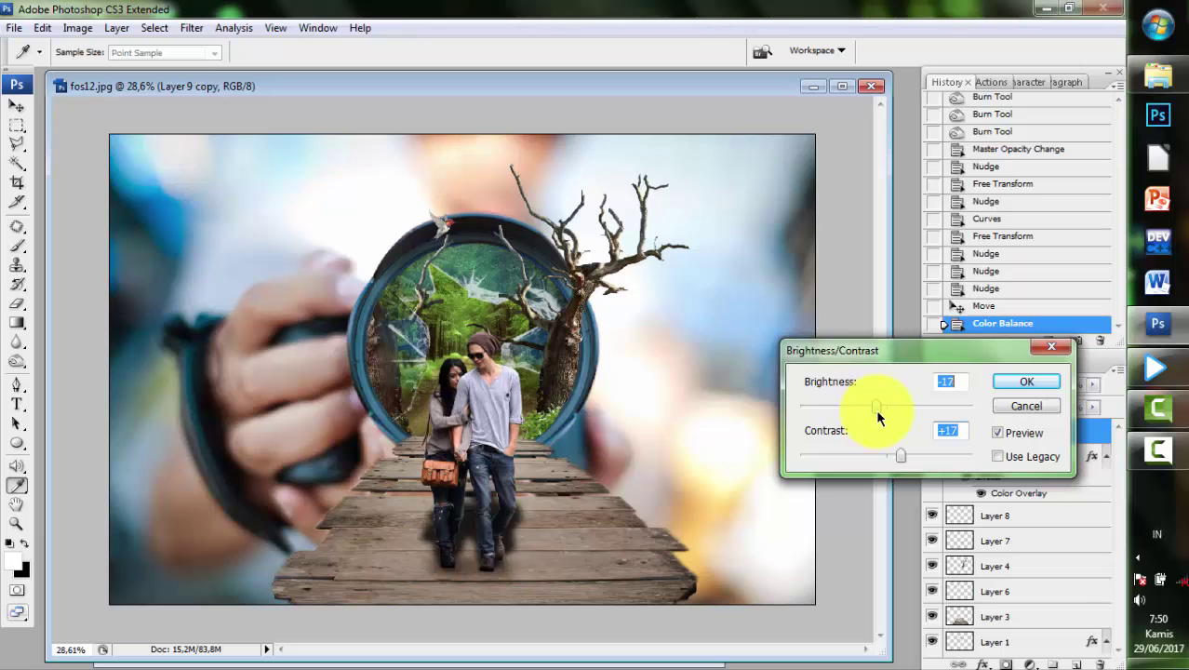
pyautogui.click(998, 382)
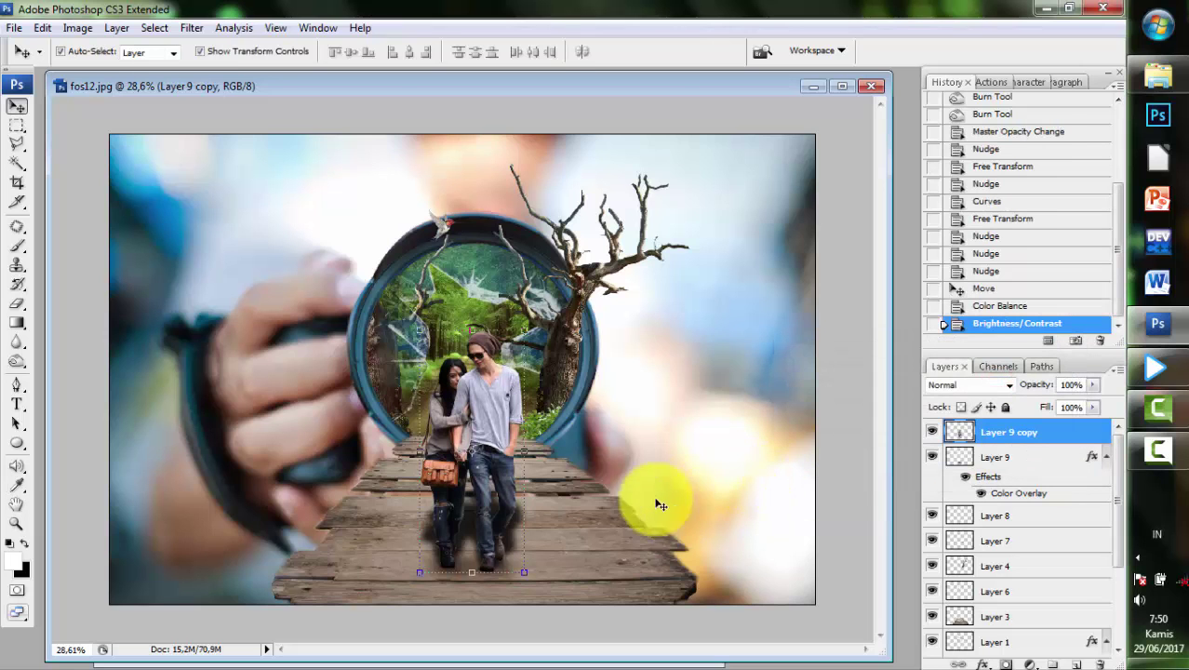
# - Give the bridge on Layer 3 a midtone Color Balance of +7 red, +15 green
pyautogui.hotkey('ctrl', '-')
pyautogui.click(802, 481)
pyautogui.click(555, 505)
pyautogui.hotkey('ctrl', '0')
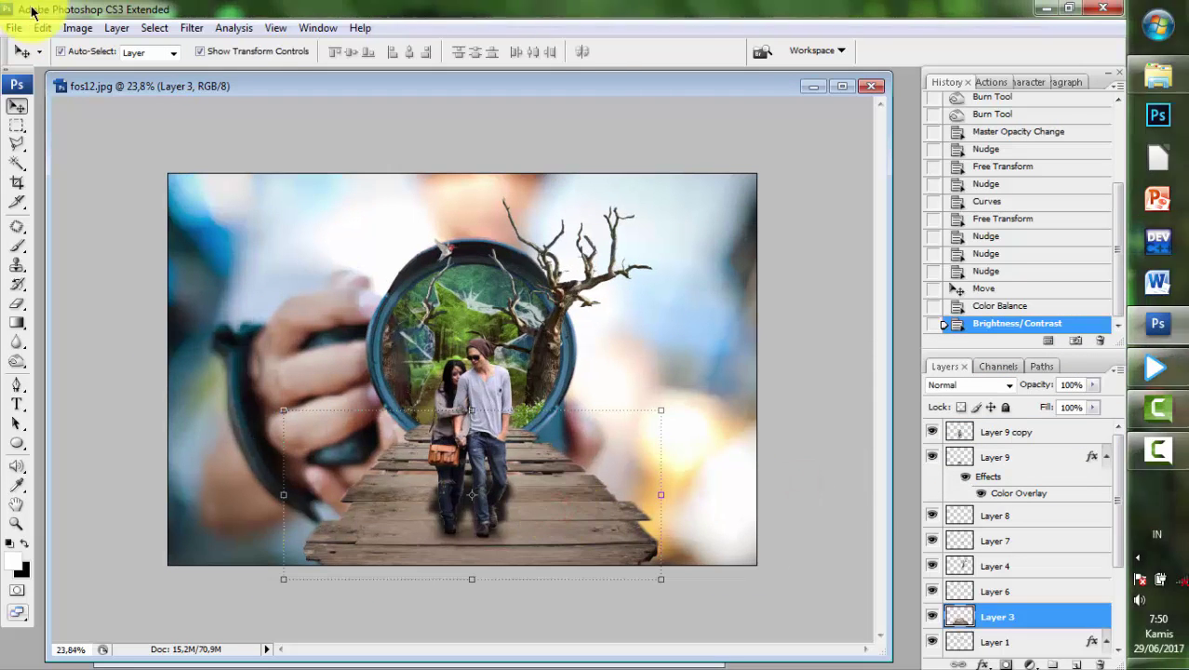
pyautogui.click(77, 27)
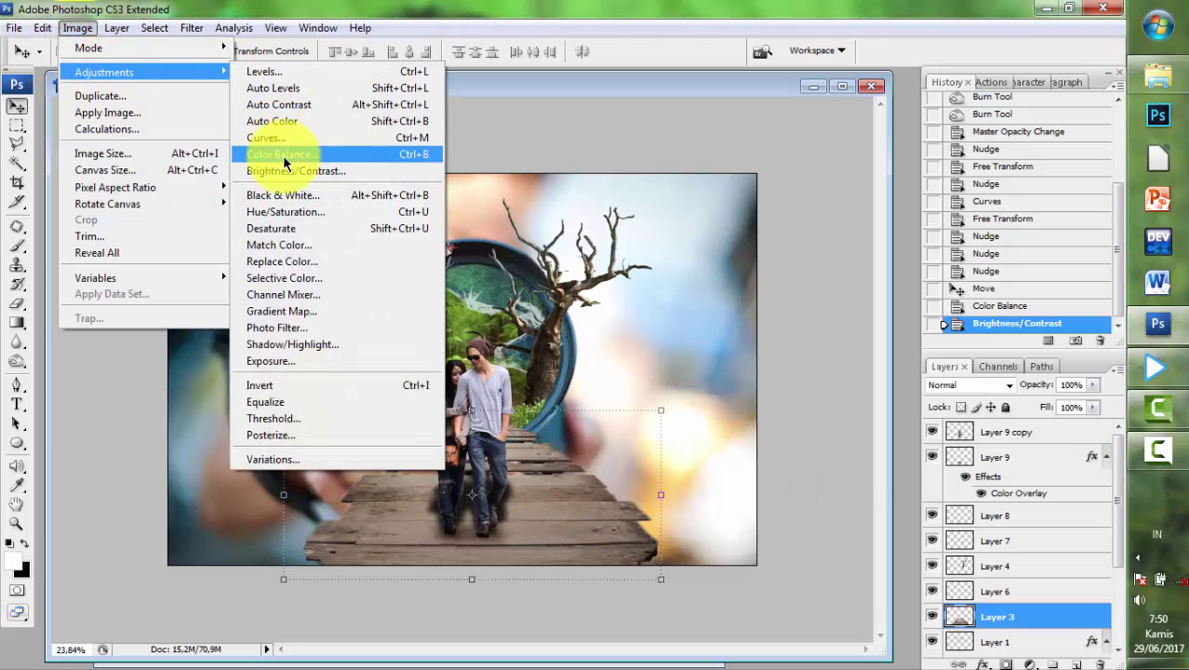
pyautogui.click(282, 153)
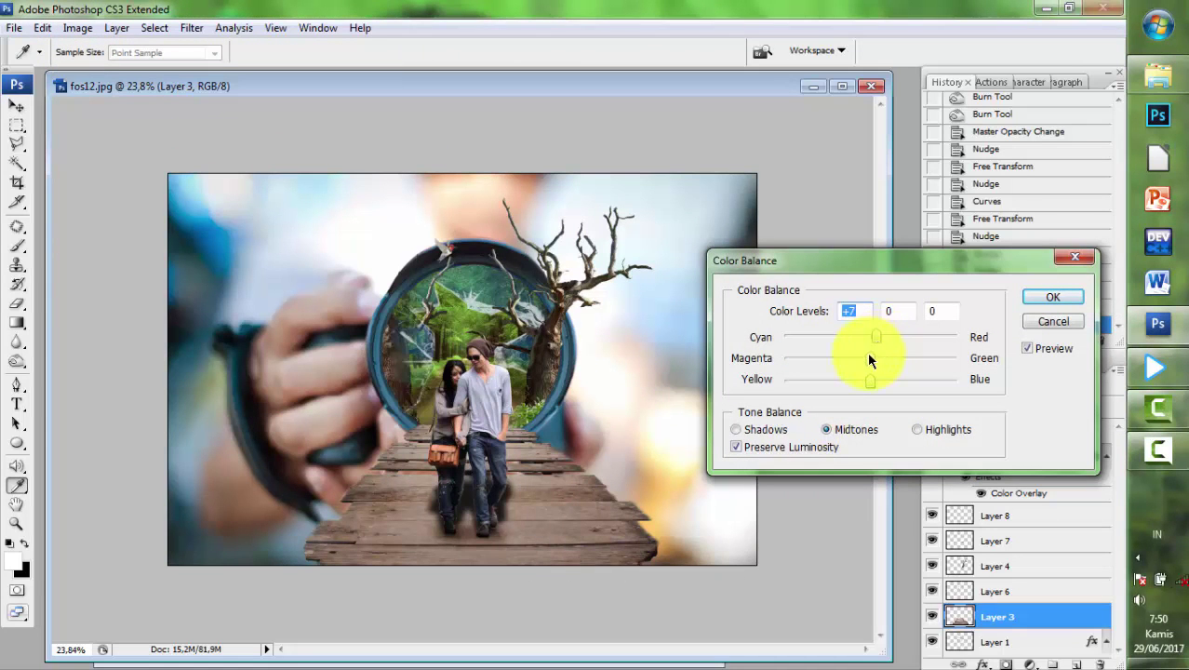
pyautogui.moveTo(870, 360)
pyautogui.mouseDown()
pyautogui.moveTo(835, 358)
pyautogui.moveTo(883, 363)
pyautogui.moveTo(840, 386)
pyautogui.moveTo(860, 393)
pyautogui.mouseUp()
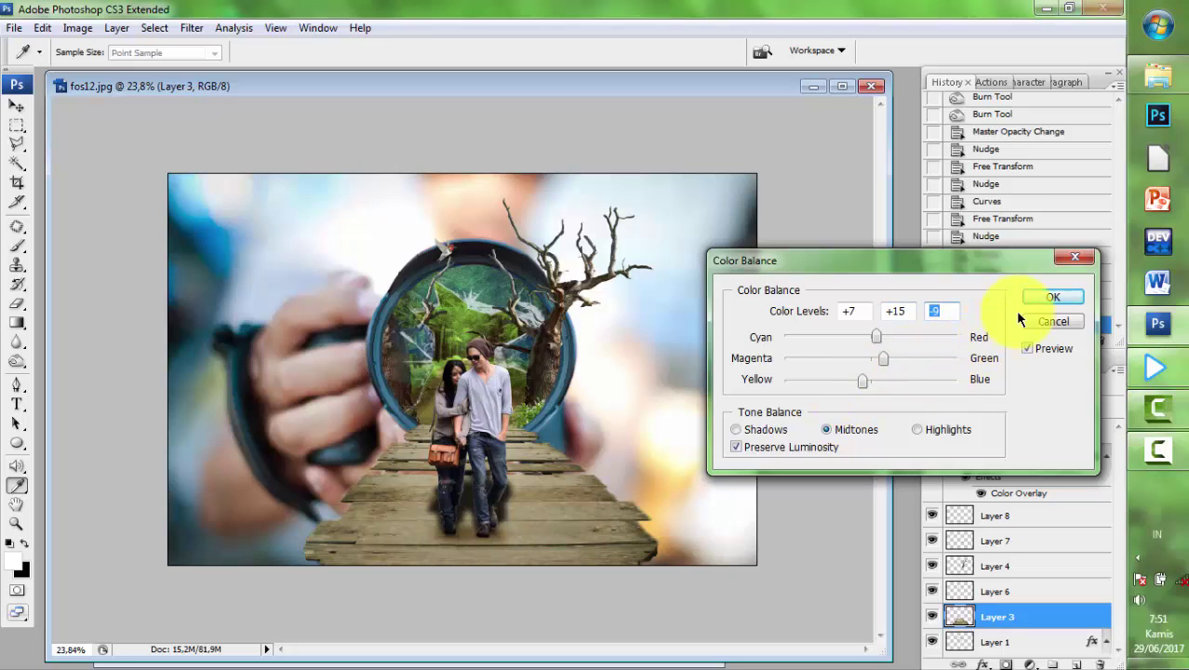
pyautogui.click(1052, 297)
pyautogui.scroll(-1, 651, 460)
# - Burn the couple's legs and their shadow on Layer 9 copy at 72% midtone exposure
pyautogui.scroll(1, 499, 499)
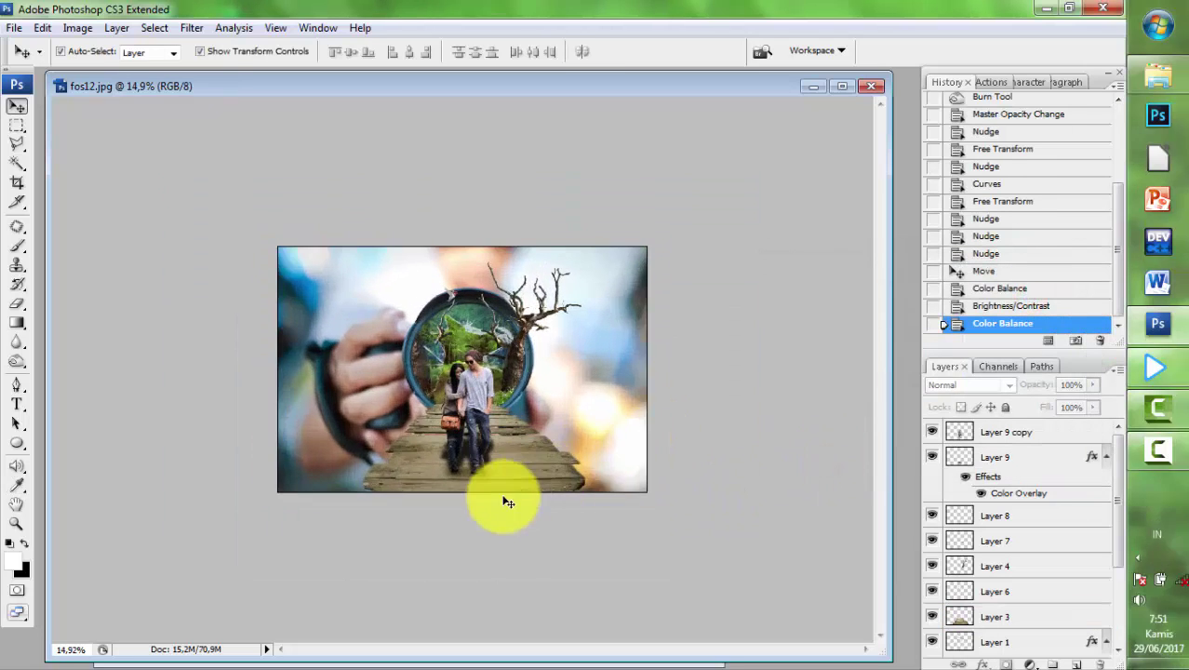
pyautogui.scroll(3, 493, 521)
pyautogui.scroll(2, 483, 559)
pyautogui.scroll(2, 495, 584)
pyautogui.scroll(-1, 443, 465)
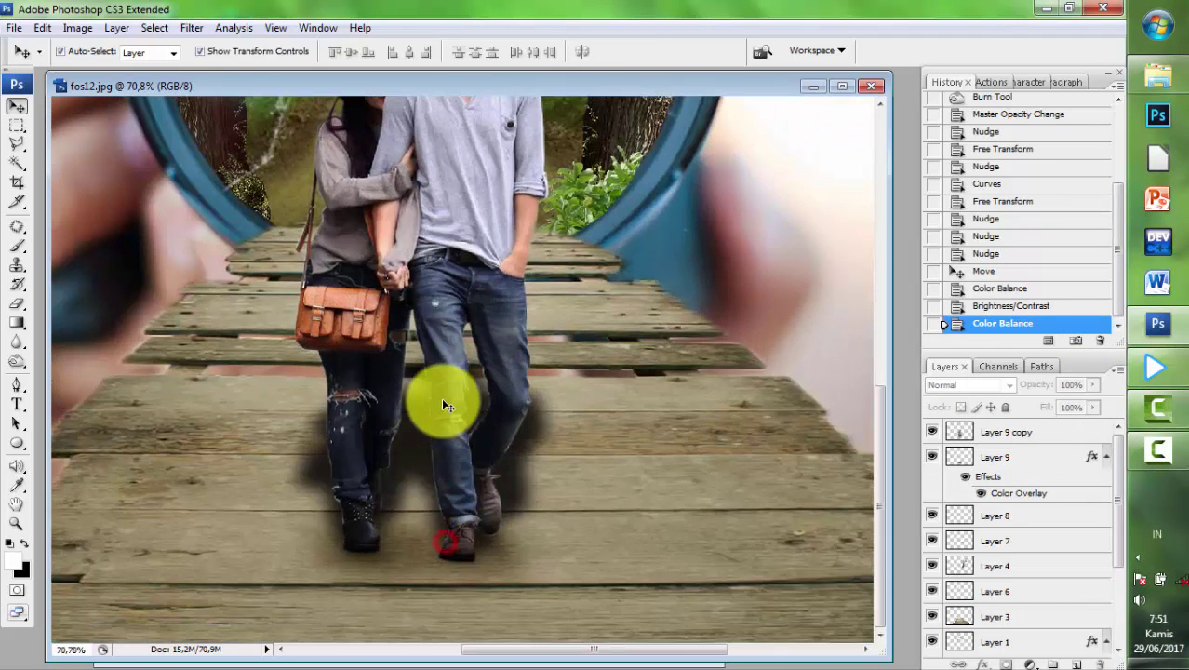
pyautogui.click(441, 397)
pyautogui.click(9, 368)
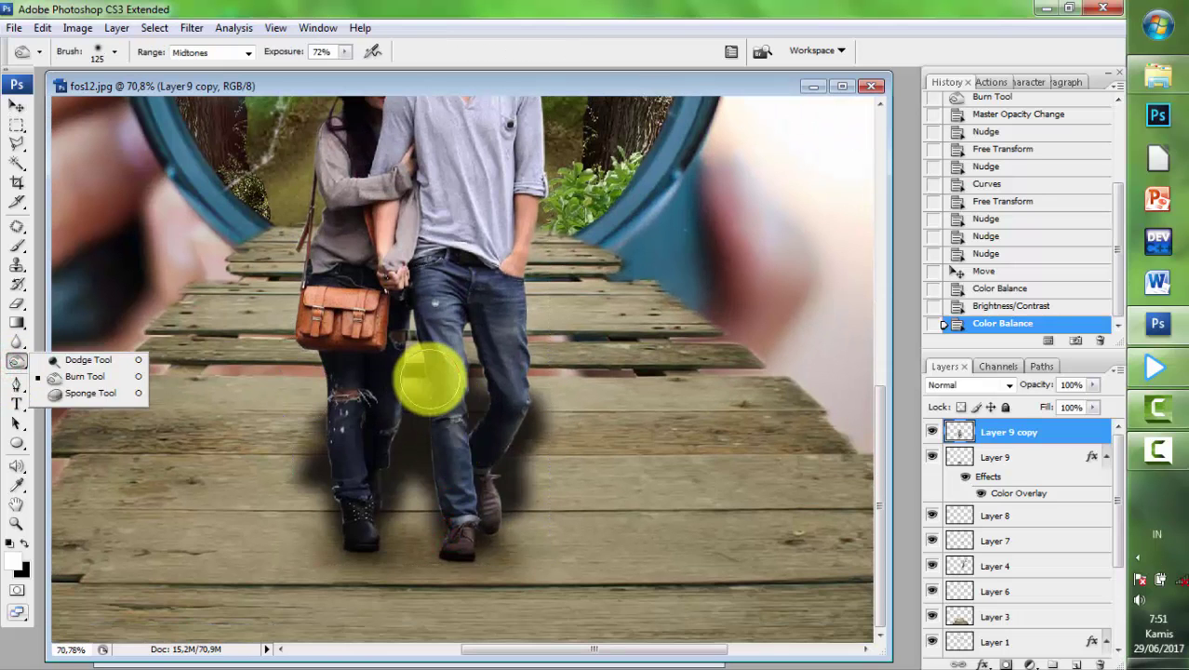
pyautogui.press('[')
pyautogui.press('[')
pyautogui.press('[')
pyautogui.moveTo(424, 284); pyautogui.dragTo(419, 424)
pyautogui.click(446, 511)
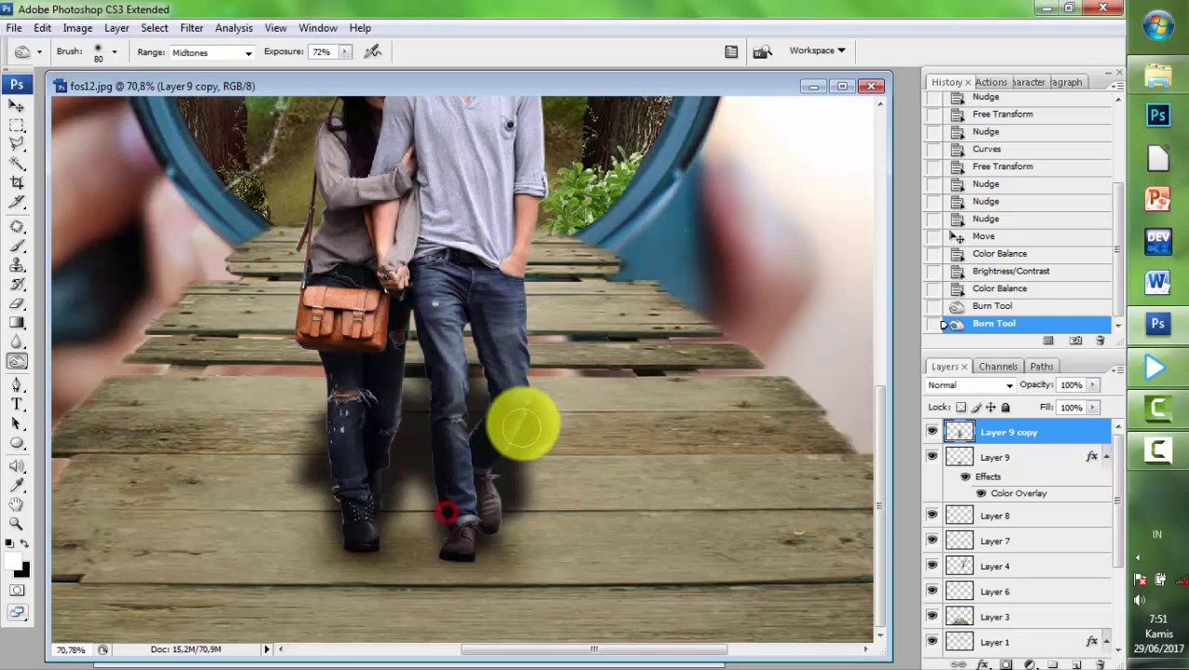
pyautogui.moveTo(506, 451); pyautogui.dragTo(526, 313)
pyautogui.moveTo(545, 363); pyautogui.dragTo(540, 428)
pyautogui.moveTo(464, 333); pyautogui.dragTo(393, 345)
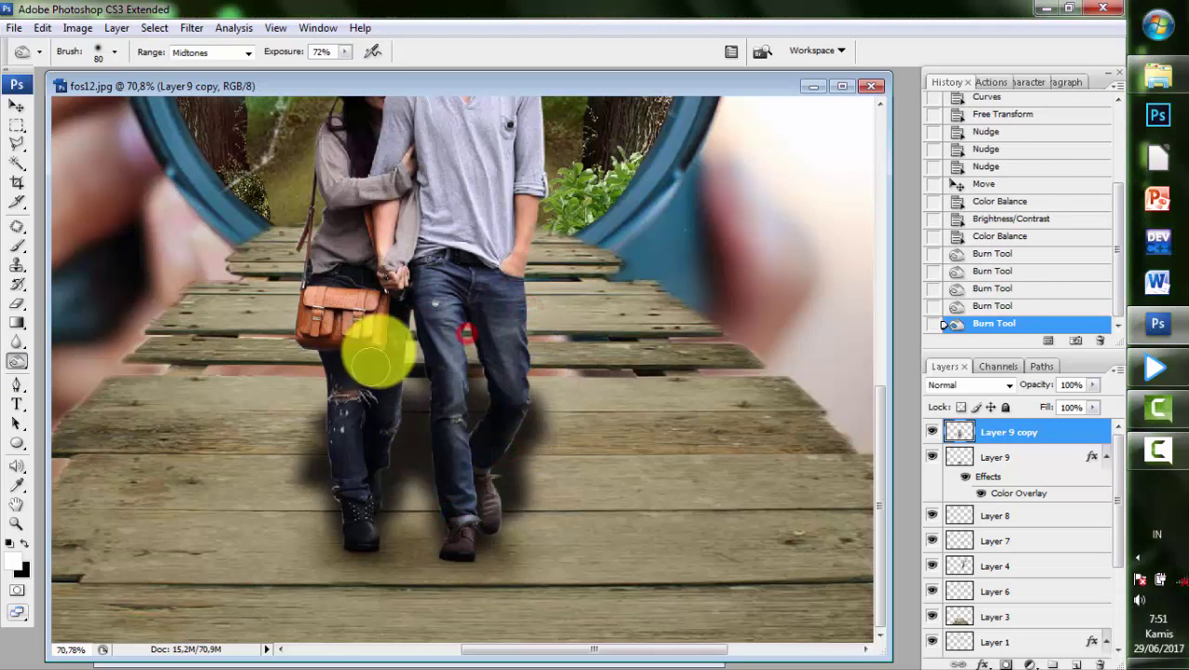
pyautogui.moveTo(390, 419); pyautogui.dragTo(405, 349)
pyautogui.moveTo(292, 408)
pyautogui.mouseDown()
pyautogui.moveTo(339, 526)
pyautogui.moveTo(296, 332)
pyautogui.mouseUp()
# - Burn the man's arm and beanie, then the woman's arm and shirt
pyautogui.moveTo(297, 267); pyautogui.dragTo(281, 374)
pyautogui.moveTo(287, 300); pyautogui.dragTo(279, 363)
pyautogui.moveTo(279, 353)
pyautogui.mouseDown()
pyautogui.moveTo(284, 284)
pyautogui.moveTo(324, 340)
pyautogui.moveTo(380, 313)
pyautogui.moveTo(384, 240)
pyautogui.moveTo(345, 279)
pyautogui.moveTo(402, 244)
pyautogui.mouseUp()
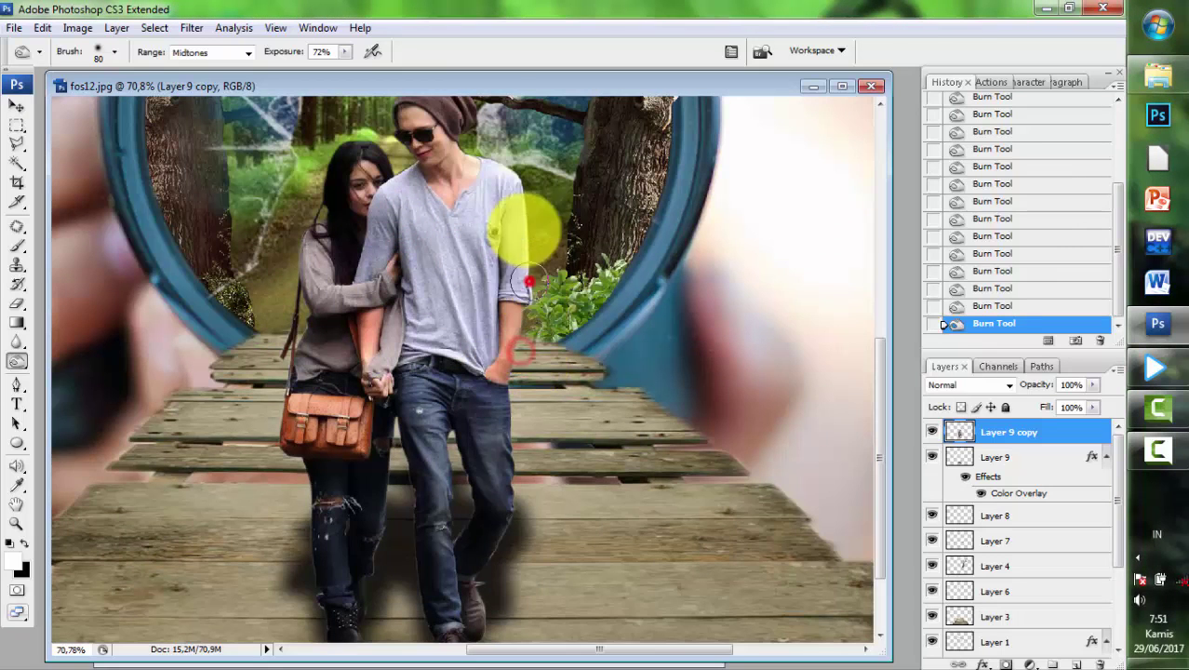
pyautogui.moveTo(523, 186); pyautogui.dragTo(521, 265)
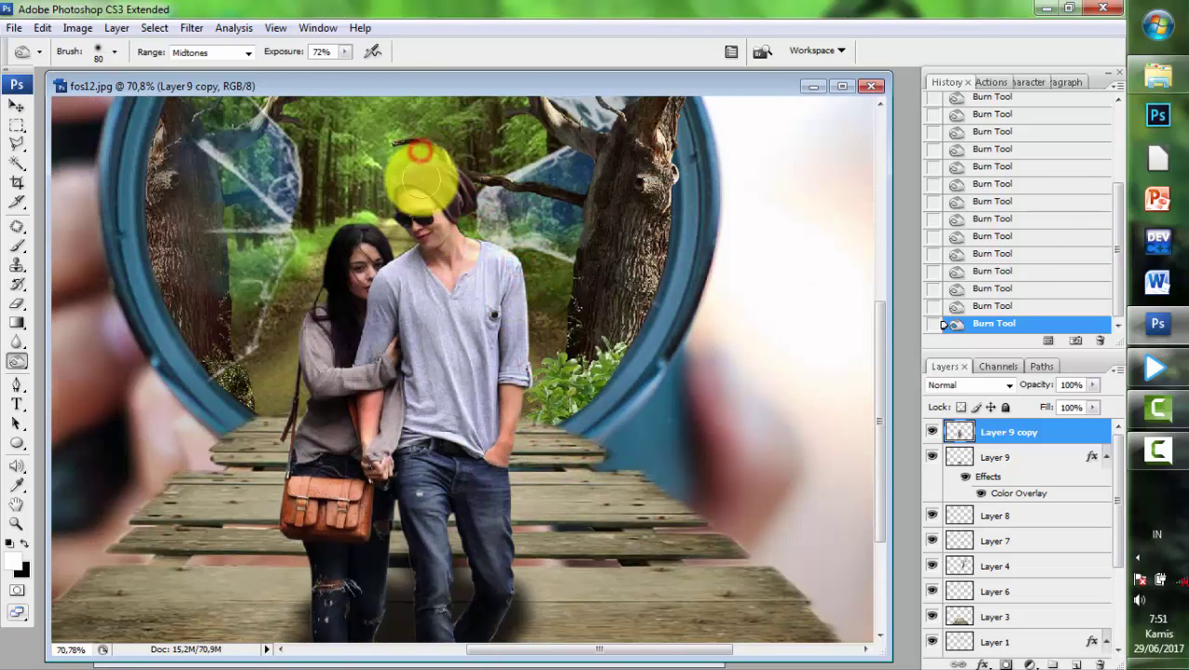
pyautogui.click(427, 183)
pyautogui.moveTo(414, 274)
pyautogui.mouseDown()
pyautogui.moveTo(391, 321)
pyautogui.moveTo(340, 362)
pyautogui.mouseUp()
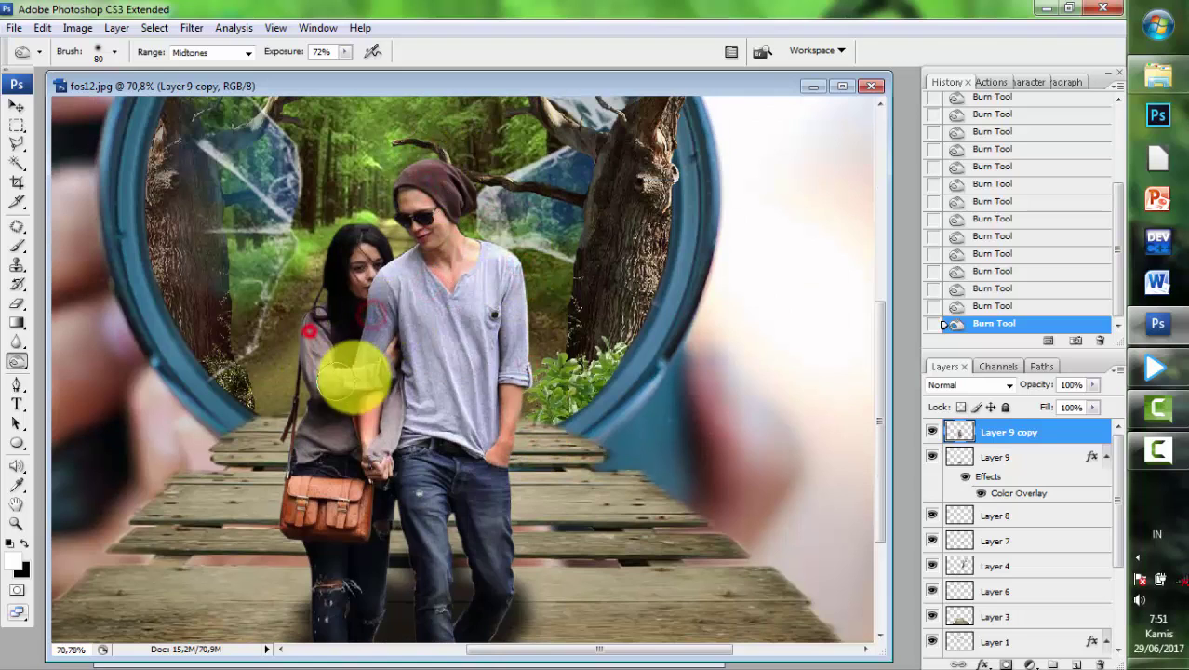
pyautogui.scroll(-2, 589, 337)
pyautogui.scroll(-2, 624, 332)
pyautogui.scroll(-2, 631, 332)
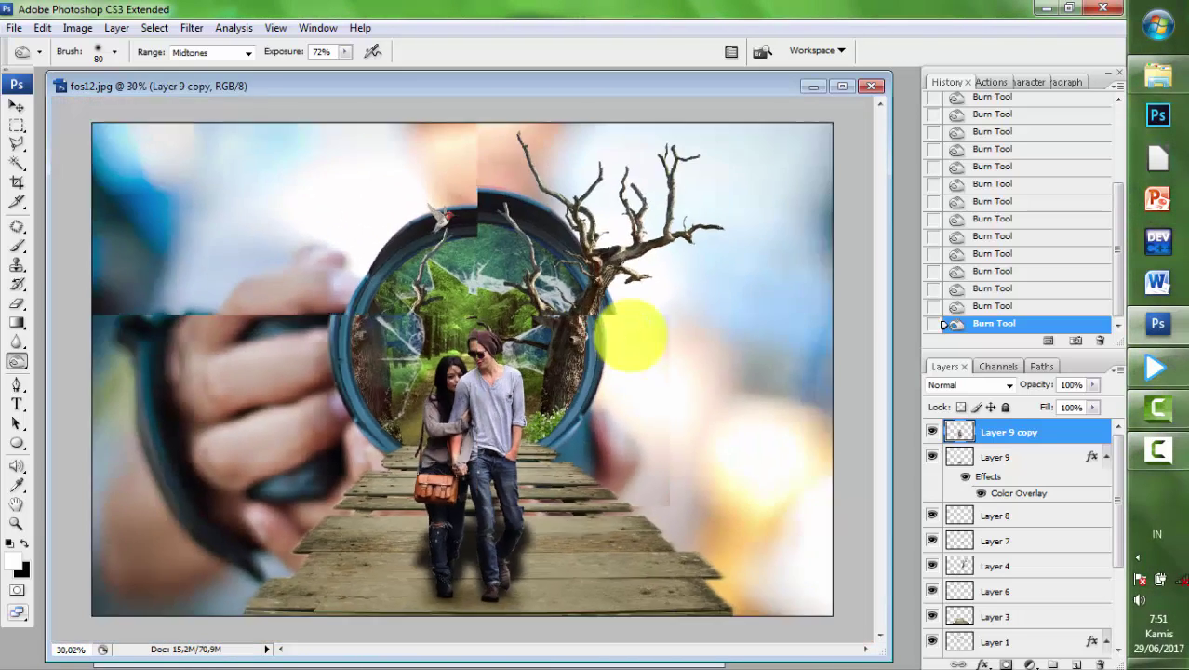
pyautogui.scroll(-2, 642, 340)
pyautogui.scroll(-1, 642, 391)
pyautogui.scroll(-2, 707, 452)
pyautogui.scroll(2, 739, 465)
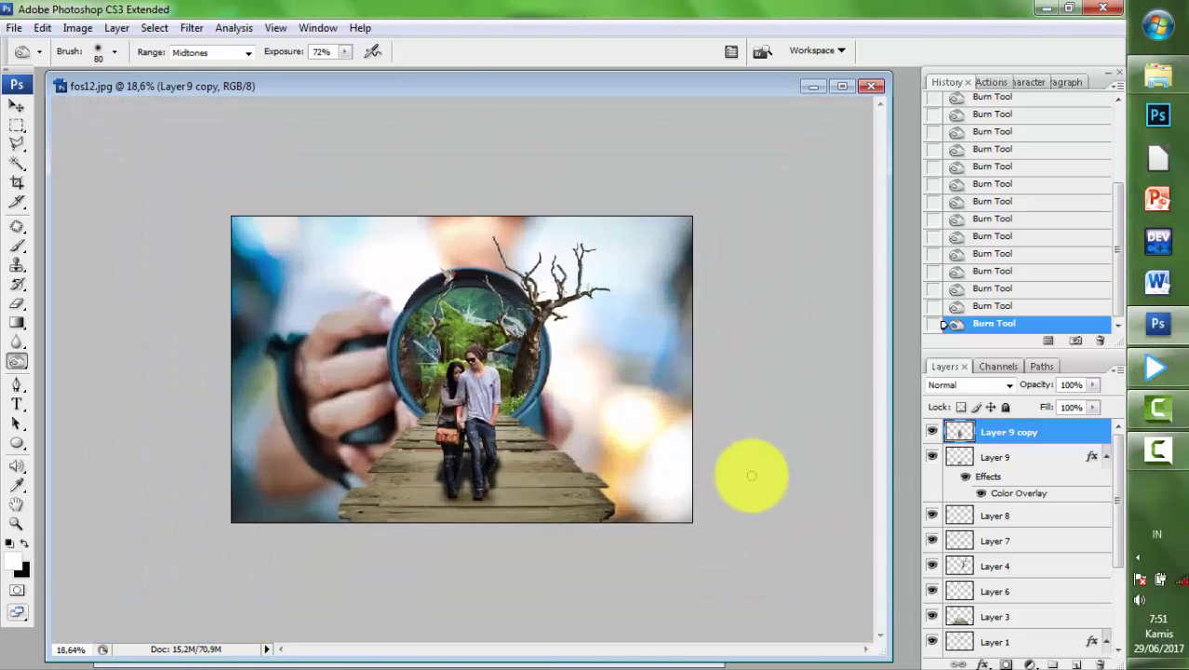
pyautogui.scroll(1, 752, 475)
# - Start a warp on the couple's shadow on Layer 9 and bend its grid
pyautogui.click(16, 105)
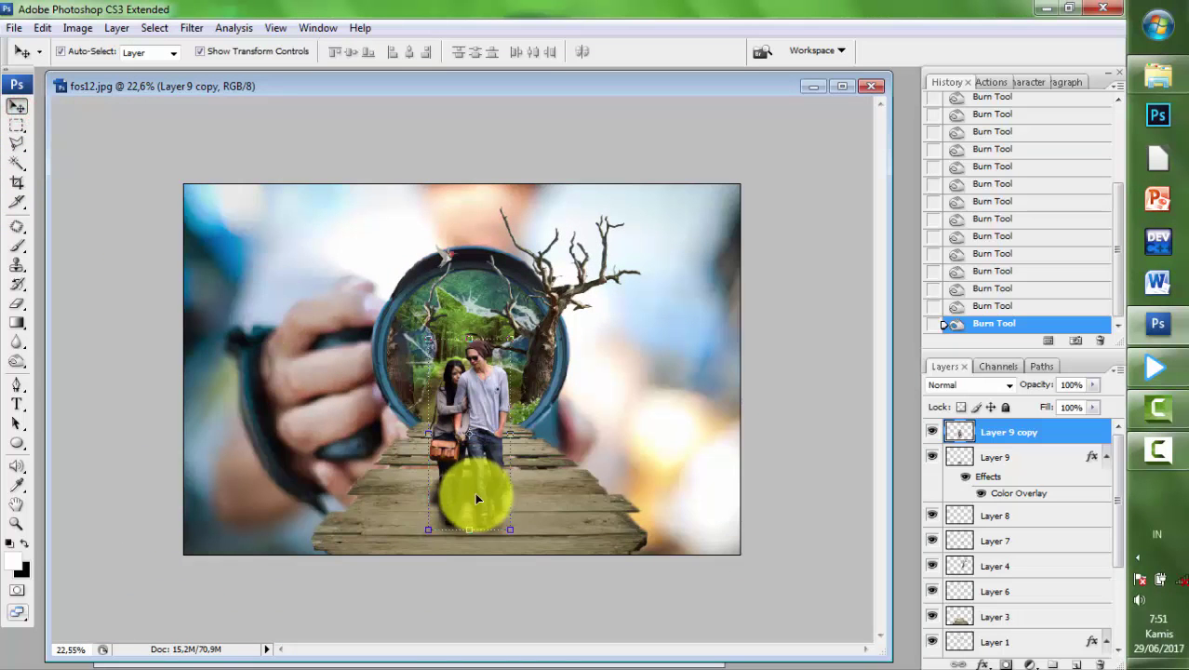
pyautogui.click(1023, 457)
pyautogui.scroll(1, 439, 485)
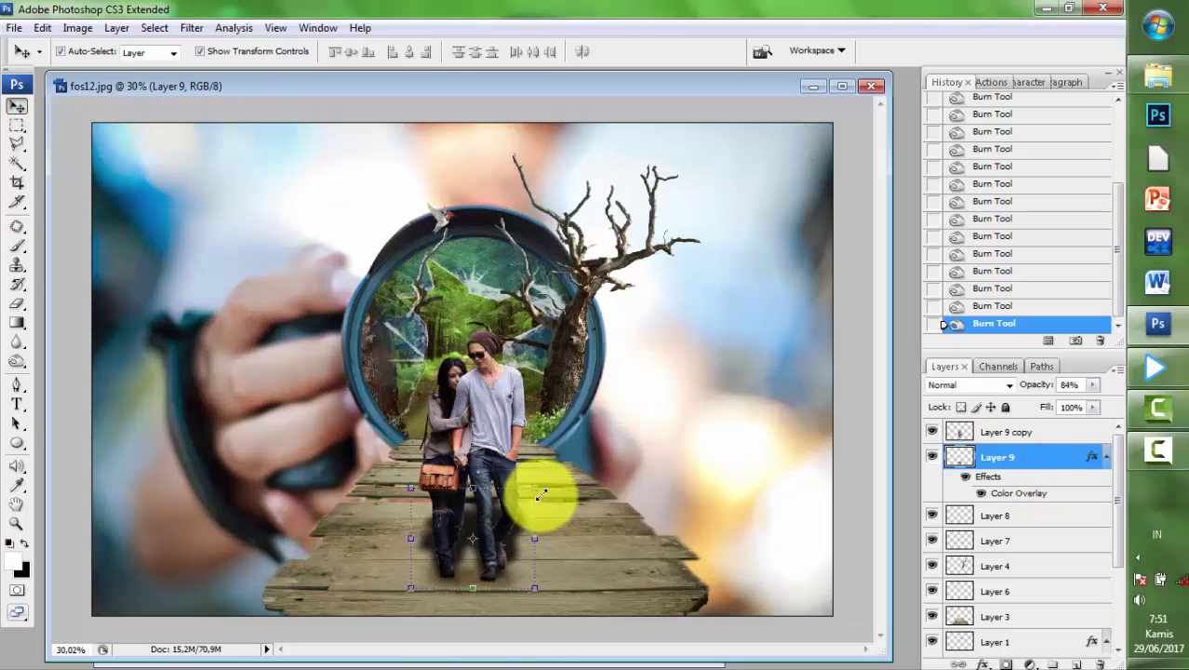
pyautogui.hotkey('ctrl', 't')
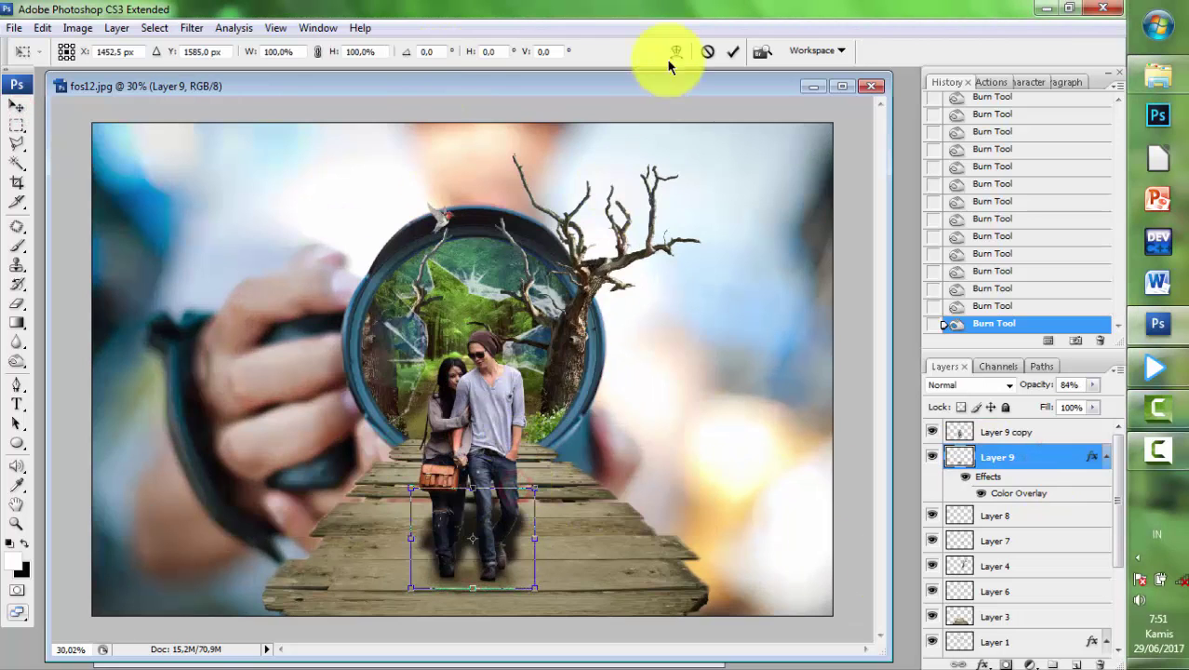
pyautogui.click(676, 52)
pyautogui.moveTo(537, 515); pyautogui.dragTo(409, 490)
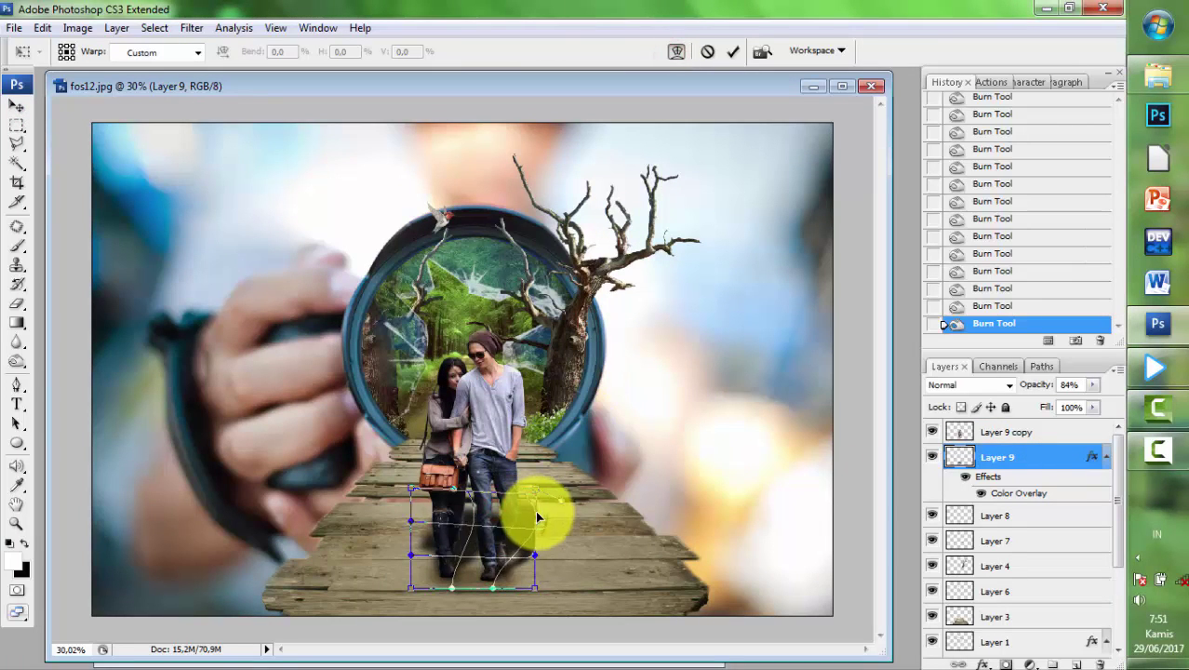
pyautogui.moveTo(479, 468); pyautogui.dragTo(541, 491)
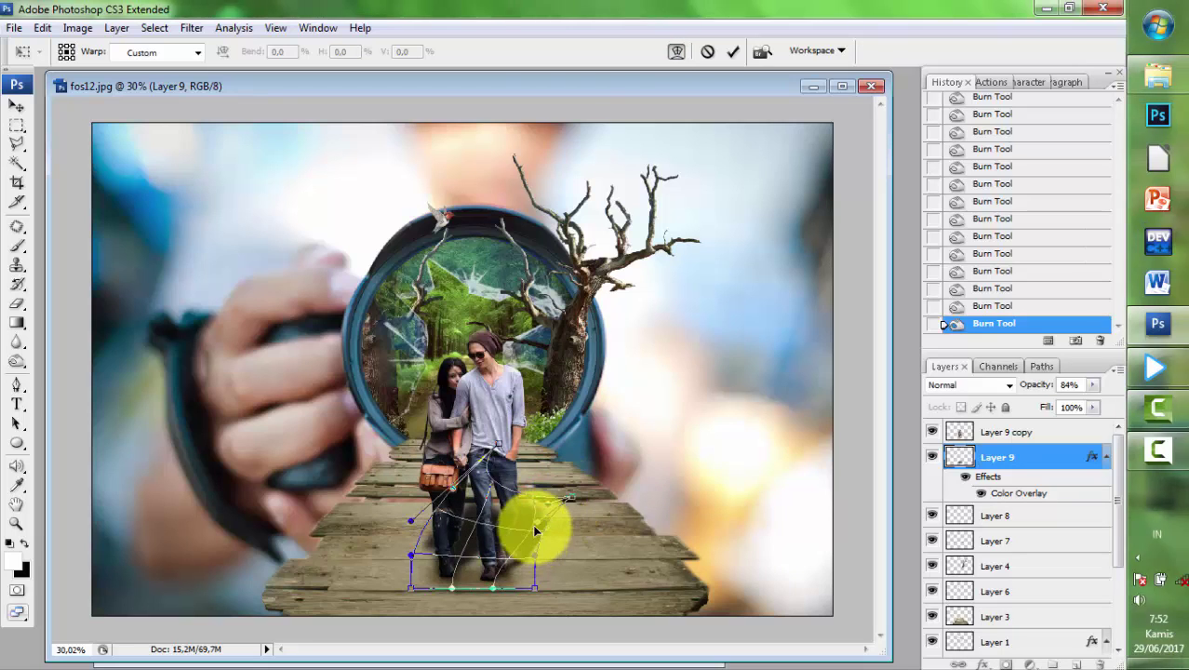
# - Stretch the shadow's right side across the boardwalk and commit the warp
pyautogui.moveTo(537, 515); pyautogui.dragTo(528, 574)
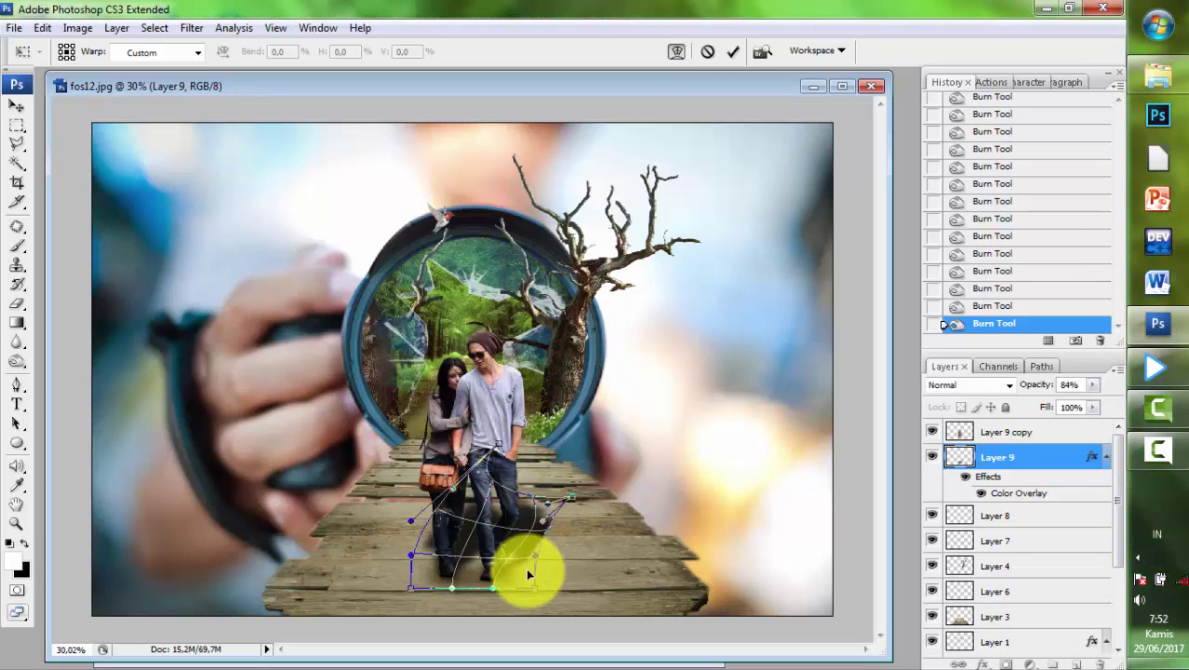
pyautogui.moveTo(514, 520); pyautogui.dragTo(531, 468)
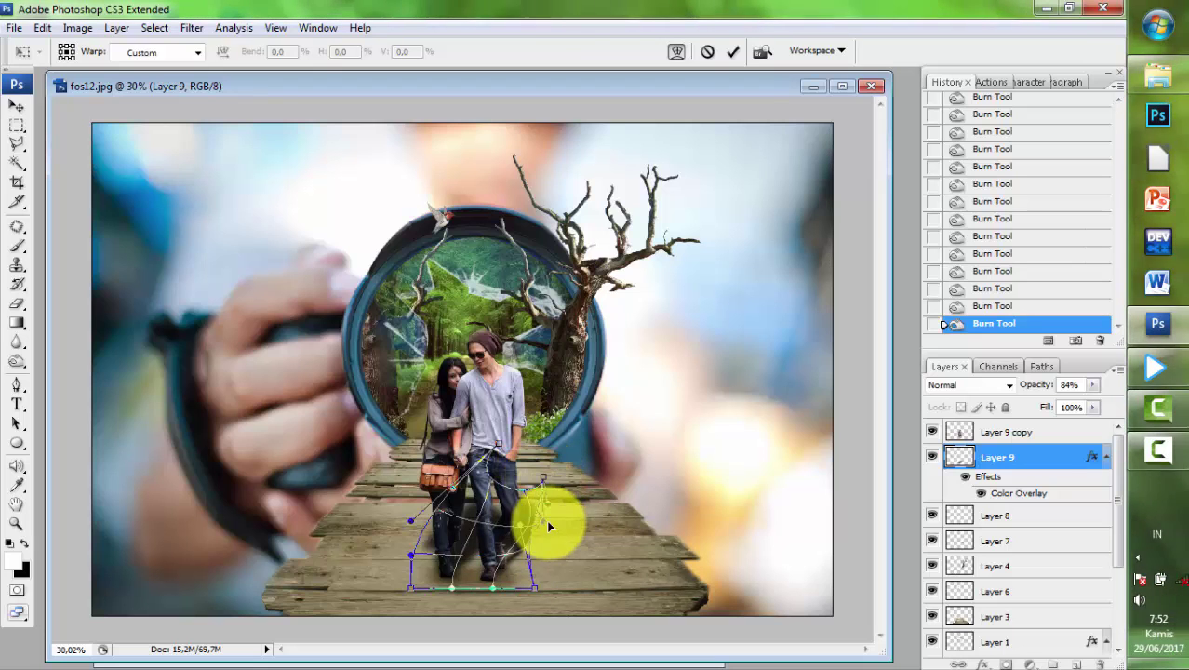
pyautogui.moveTo(514, 498); pyautogui.dragTo(518, 507)
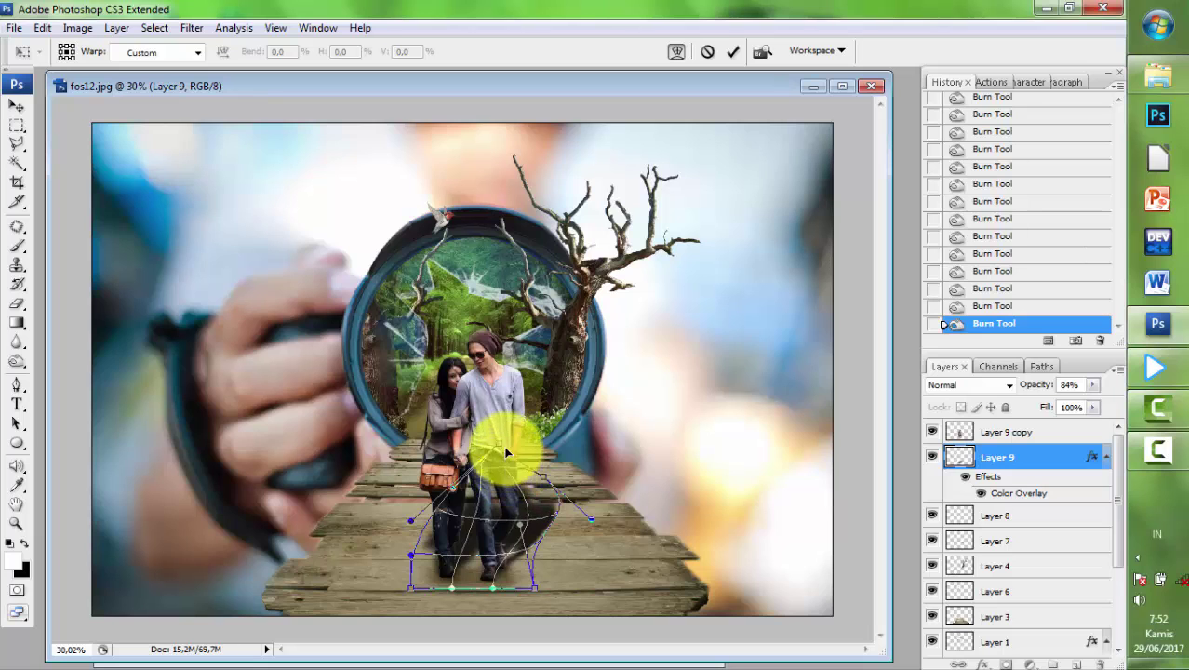
pyautogui.moveTo(507, 453); pyautogui.dragTo(515, 456)
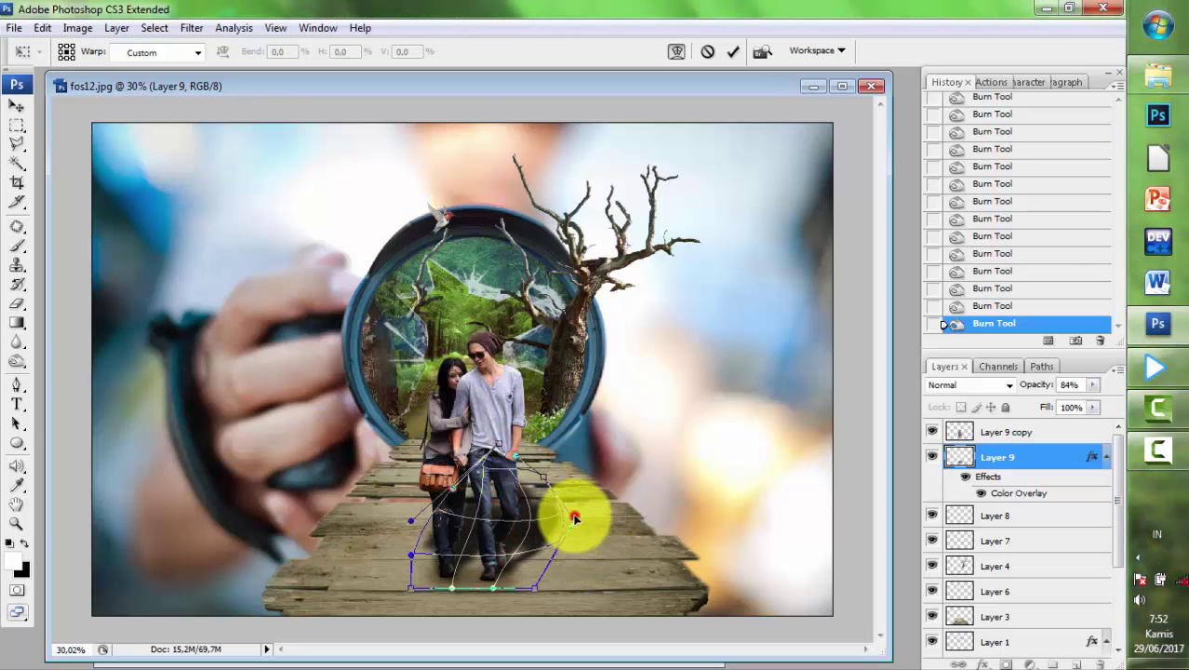
pyautogui.moveTo(569, 521); pyautogui.dragTo(566, 480)
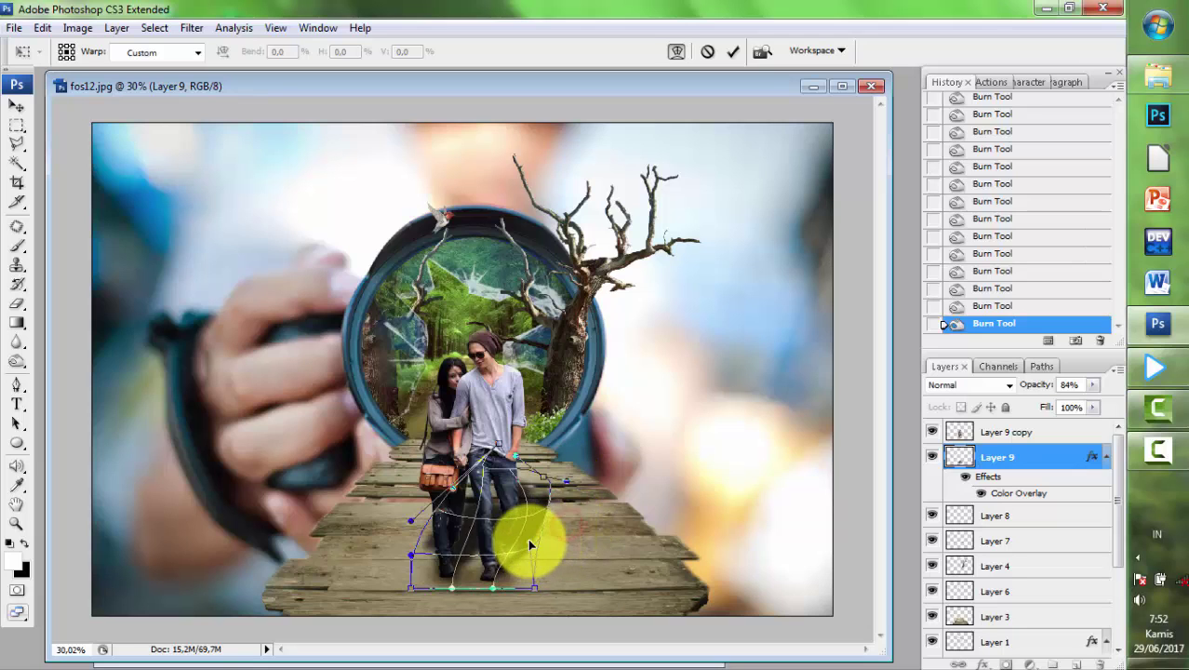
pyautogui.moveTo(544, 524); pyautogui.dragTo(534, 498)
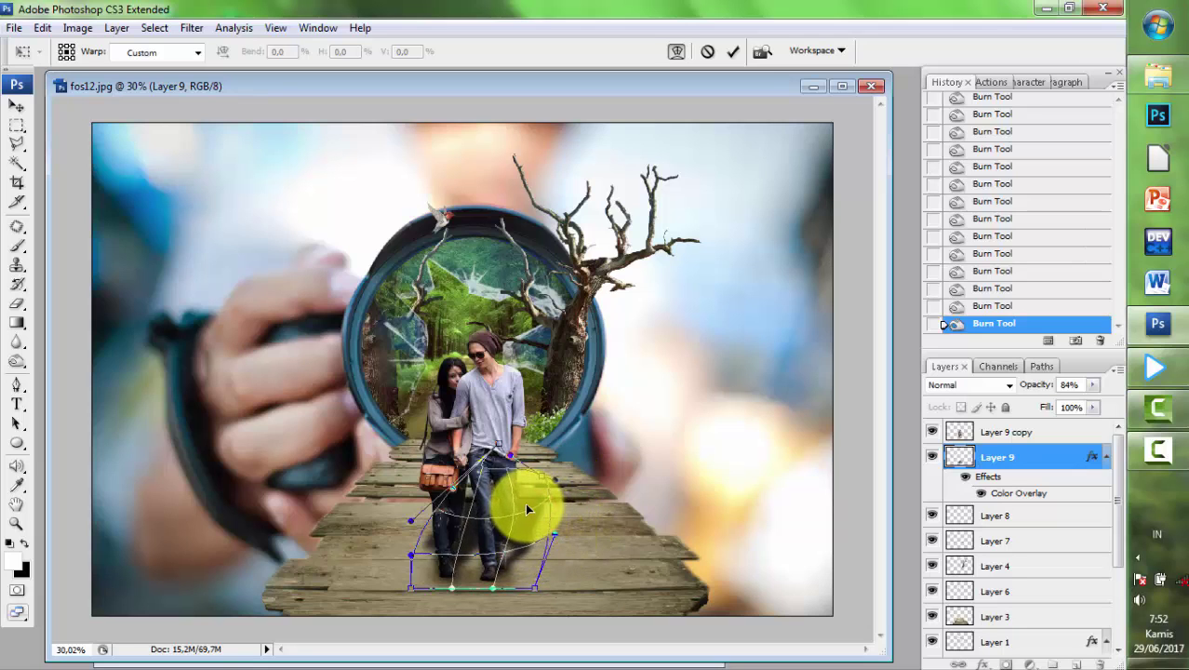
pyautogui.press('Return')
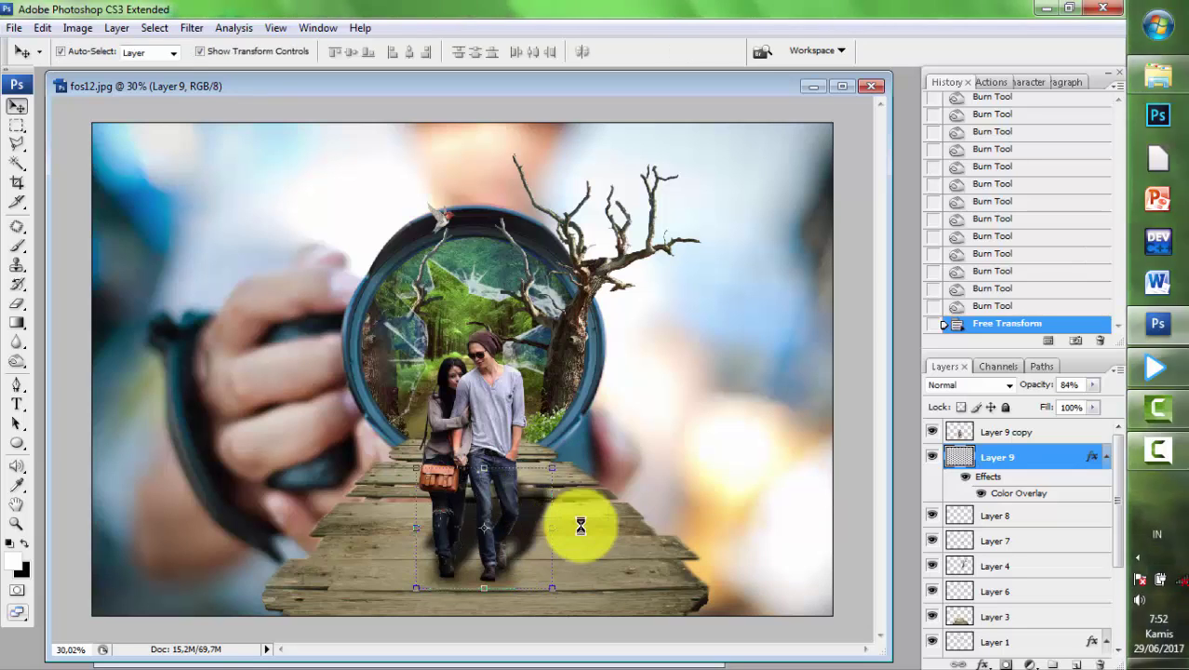
# - Lower the shadow layer's opacity to about 70%
pyautogui.scroll(-3, 591, 485)
pyautogui.click(812, 482)
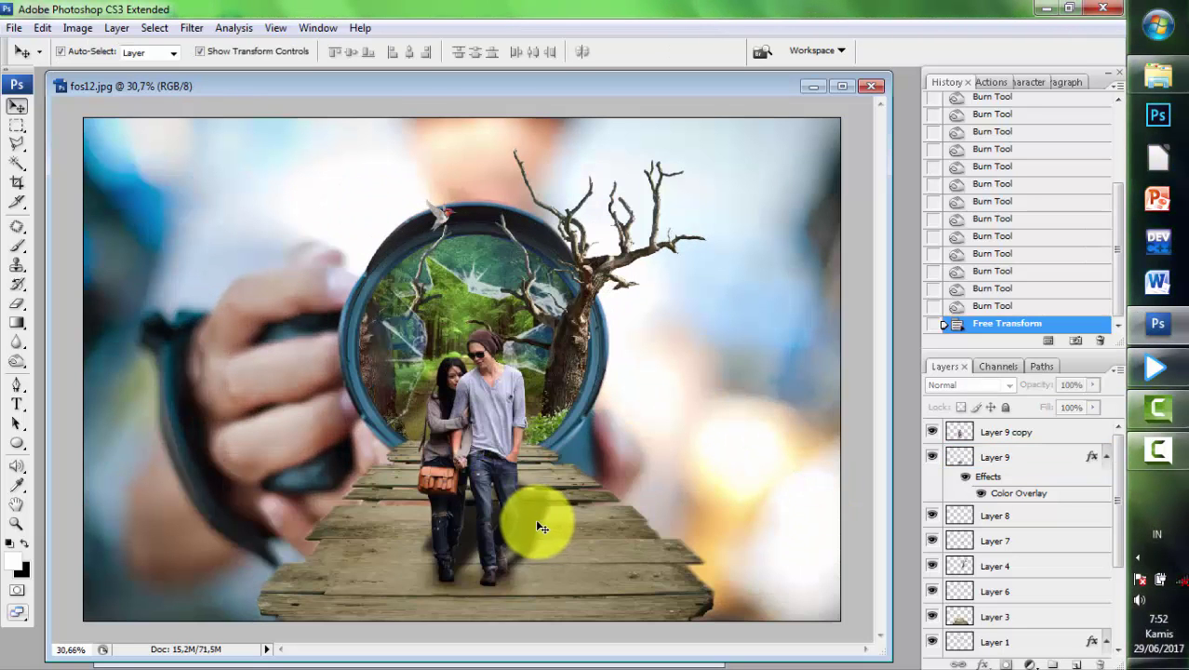
pyautogui.click(535, 518)
pyautogui.moveTo(1091, 403); pyautogui.dragTo(1080, 401)
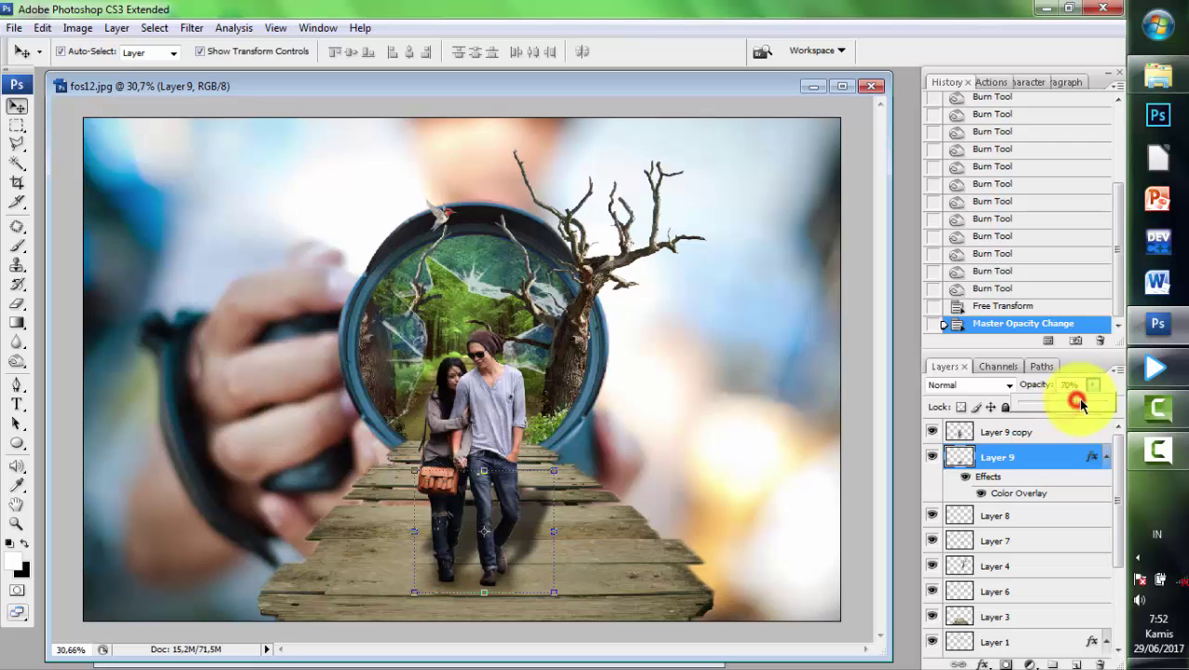
pyautogui.click(716, 448)
# - Select the forest layer (Layer 2) shown inside the lens
pyautogui.scroll(-4, 683, 479)
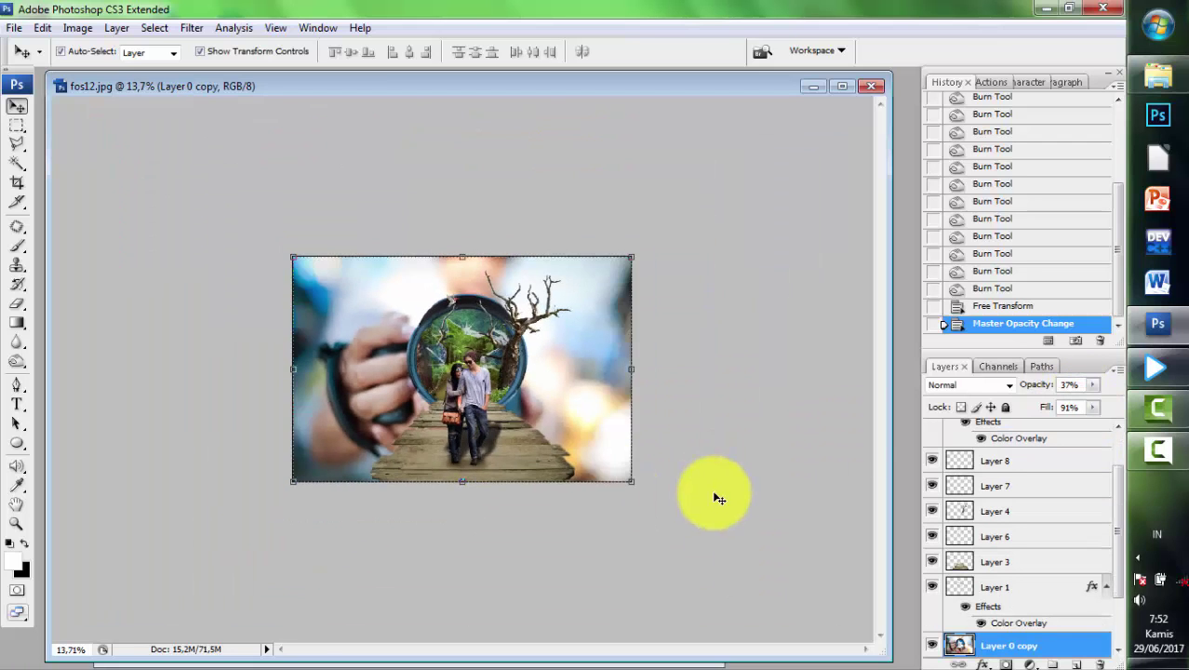
pyautogui.scroll(2, 716, 488)
pyautogui.click(714, 494)
pyautogui.click(583, 512)
pyautogui.scroll(1, 580, 517)
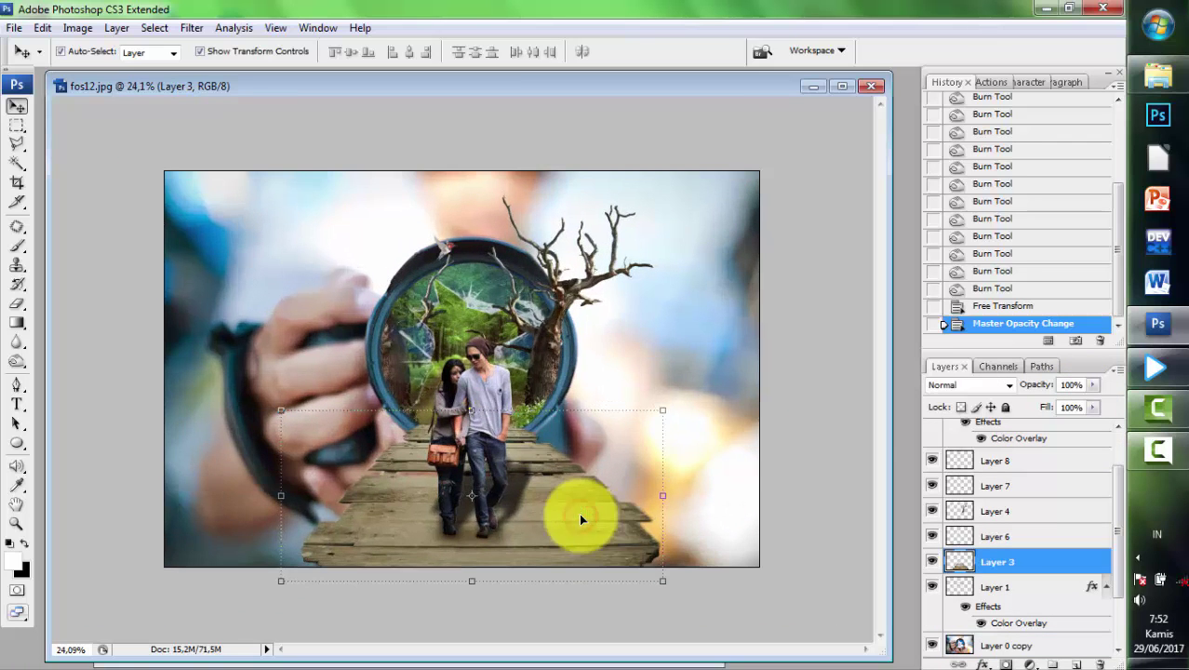
pyautogui.scroll(2, 488, 430)
pyautogui.scroll(2, 424, 265)
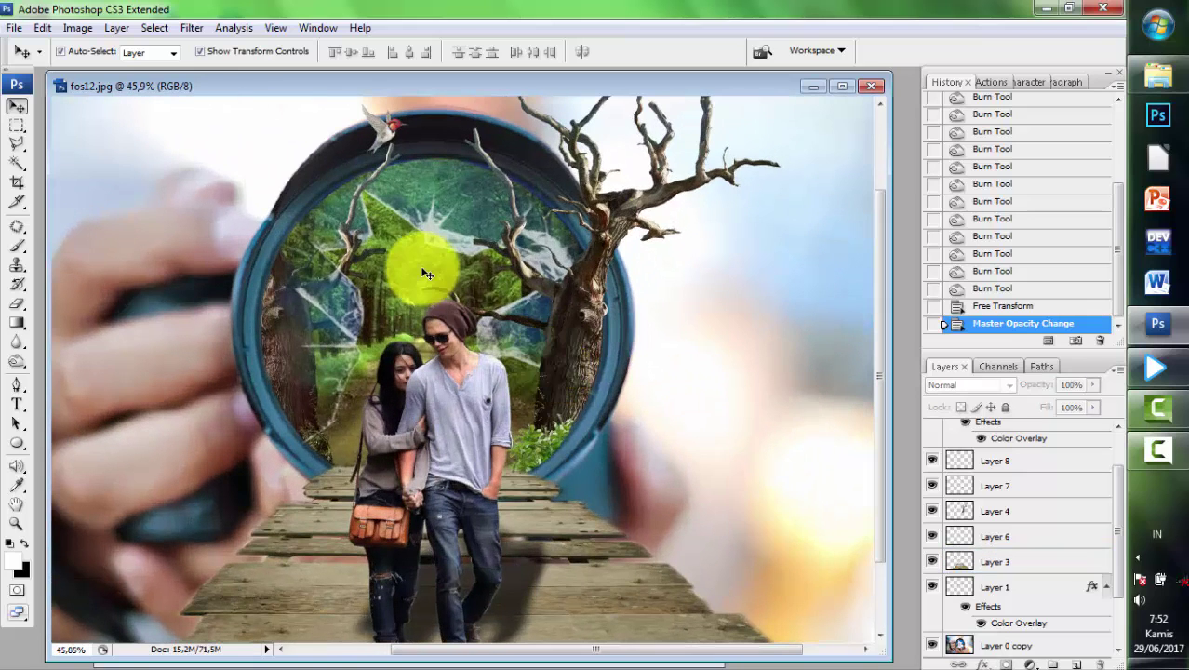
pyautogui.click(414, 265)
# - Apply Color Balance (-18, -4, -13) to shift the forest toward cyan
pyautogui.click(77, 27)
pyautogui.moveTo(104, 72)
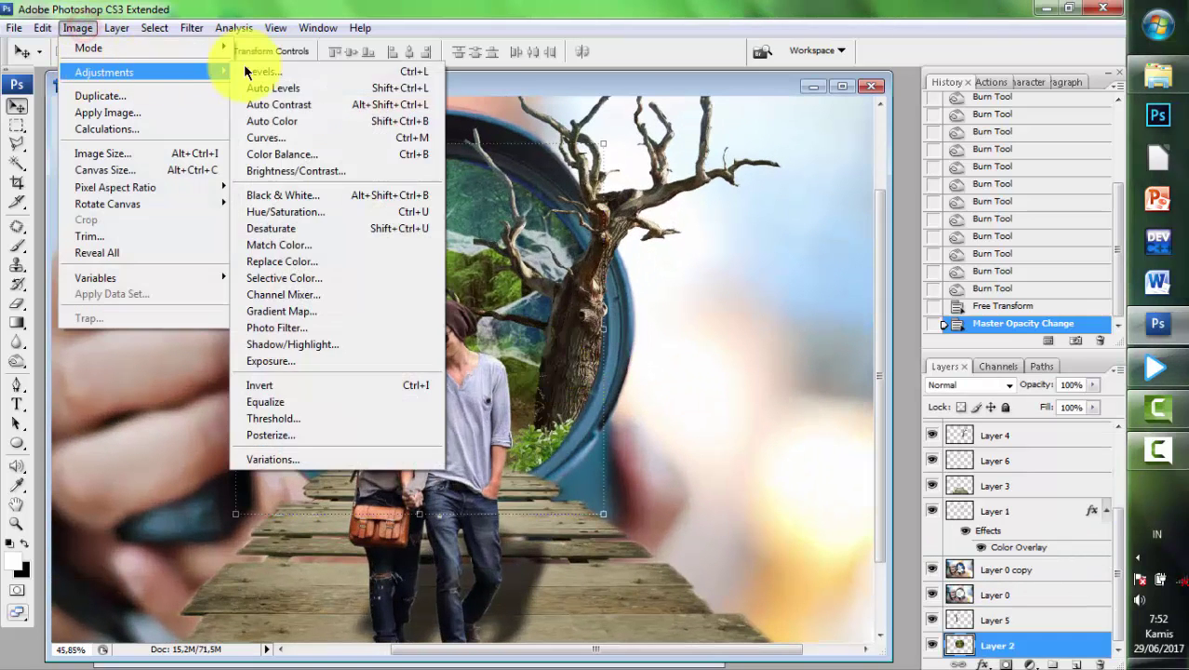
pyautogui.click(276, 154)
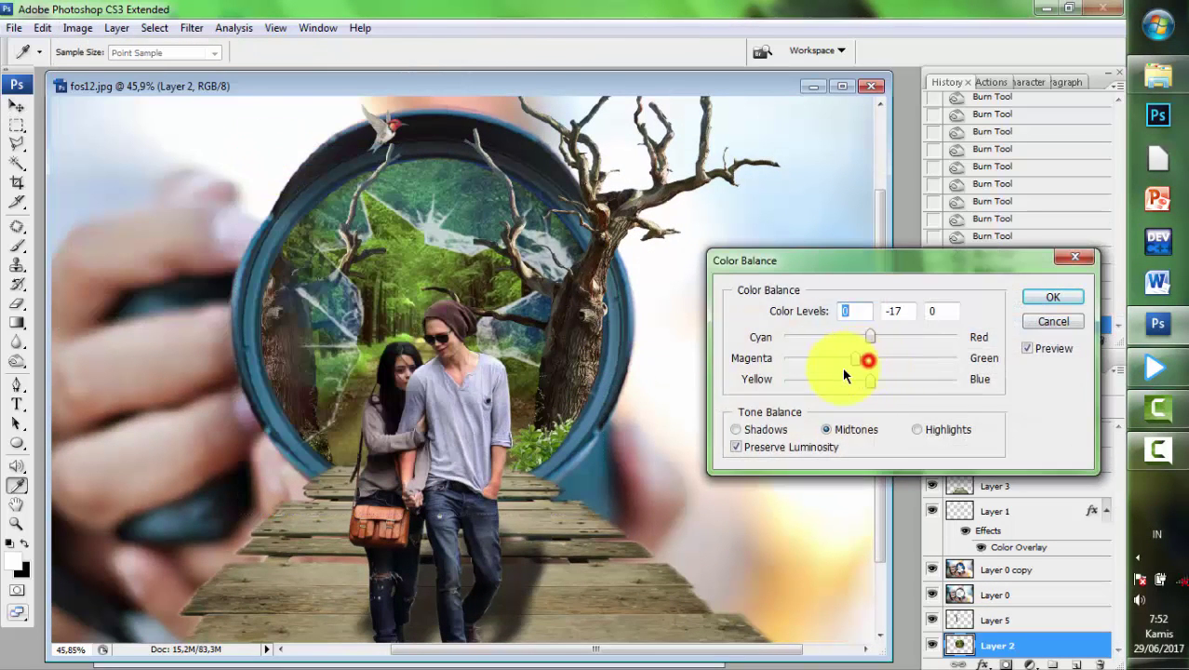
pyautogui.moveTo(870, 363)
pyautogui.mouseDown()
pyautogui.moveTo(821, 335)
pyautogui.moveTo(855, 336)
pyautogui.mouseUp()
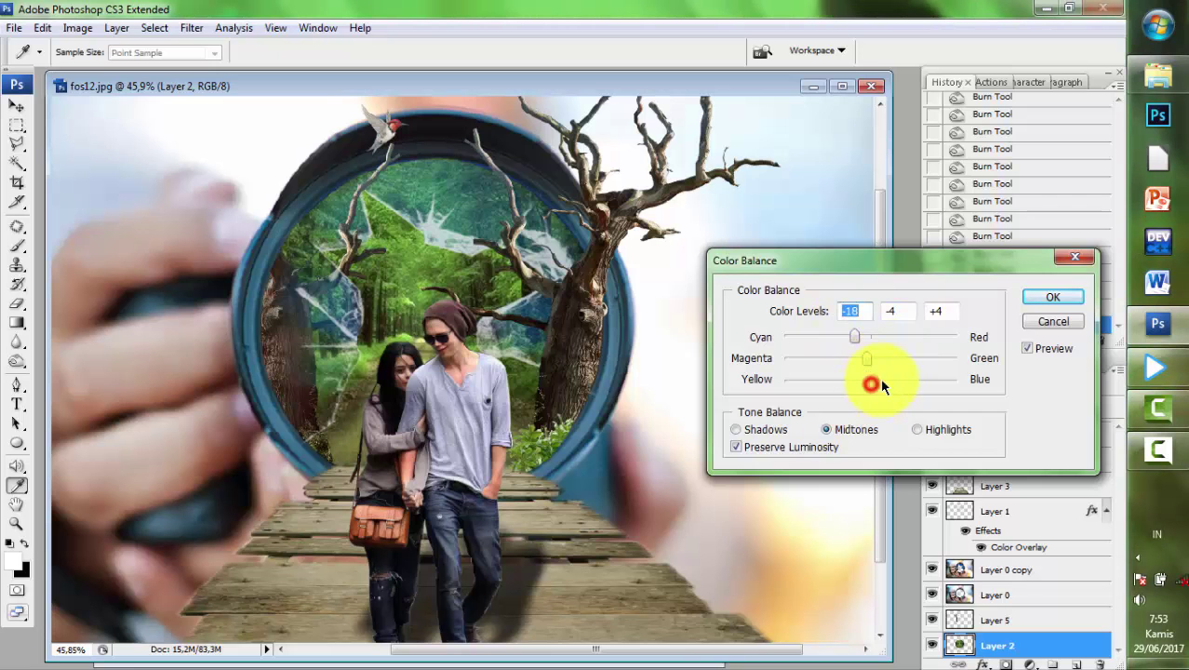
pyautogui.moveTo(880, 380); pyautogui.dragTo(884, 381)
pyautogui.click(1032, 298)
# - Add a Gradient Map adjustment layer using the violet-to-orange preset gradient
pyautogui.press('v')
pyautogui.hotkey('ctrl', '0')
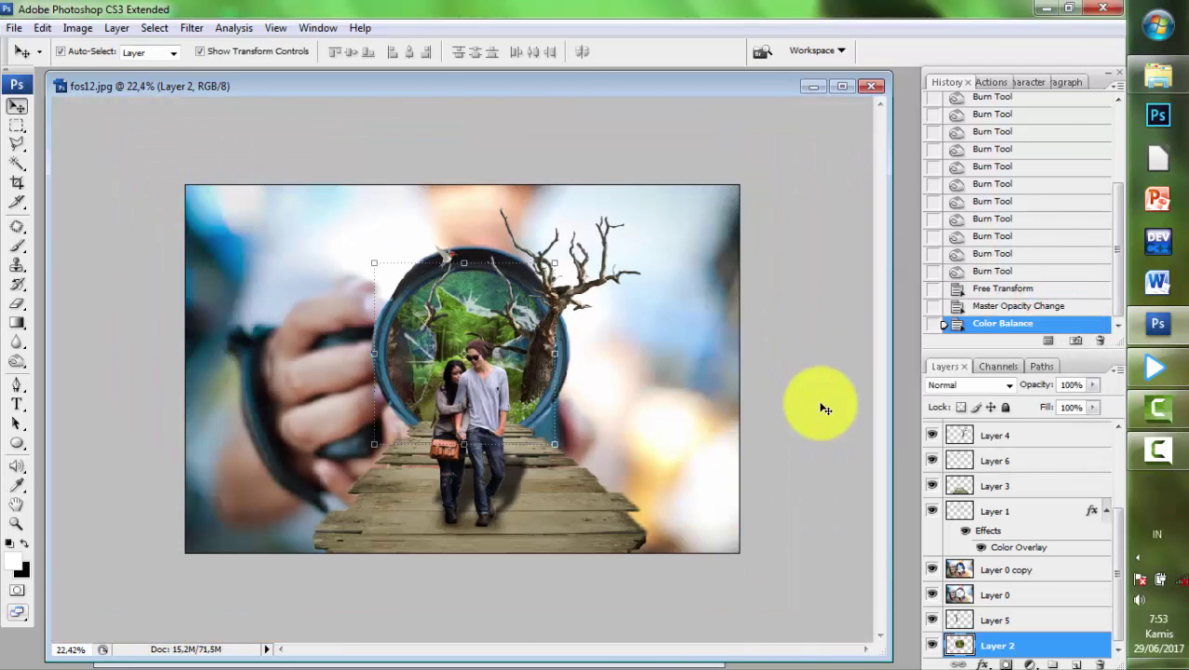
pyautogui.click(823, 402)
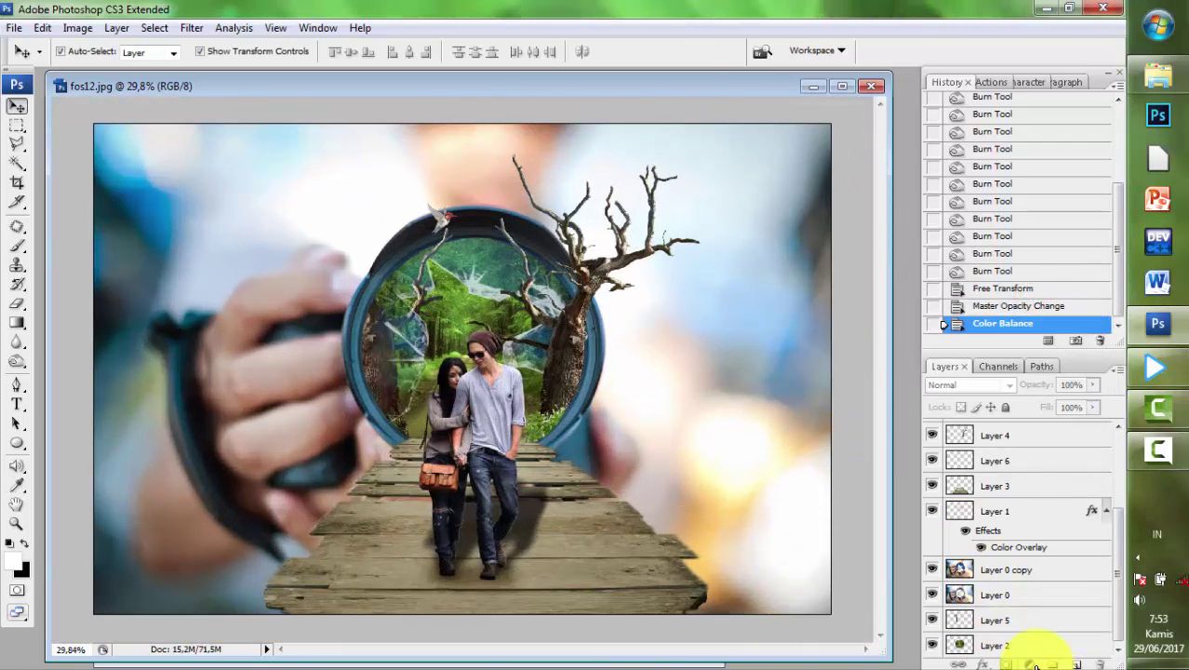
pyautogui.click(1031, 663)
pyautogui.click(1052, 550)
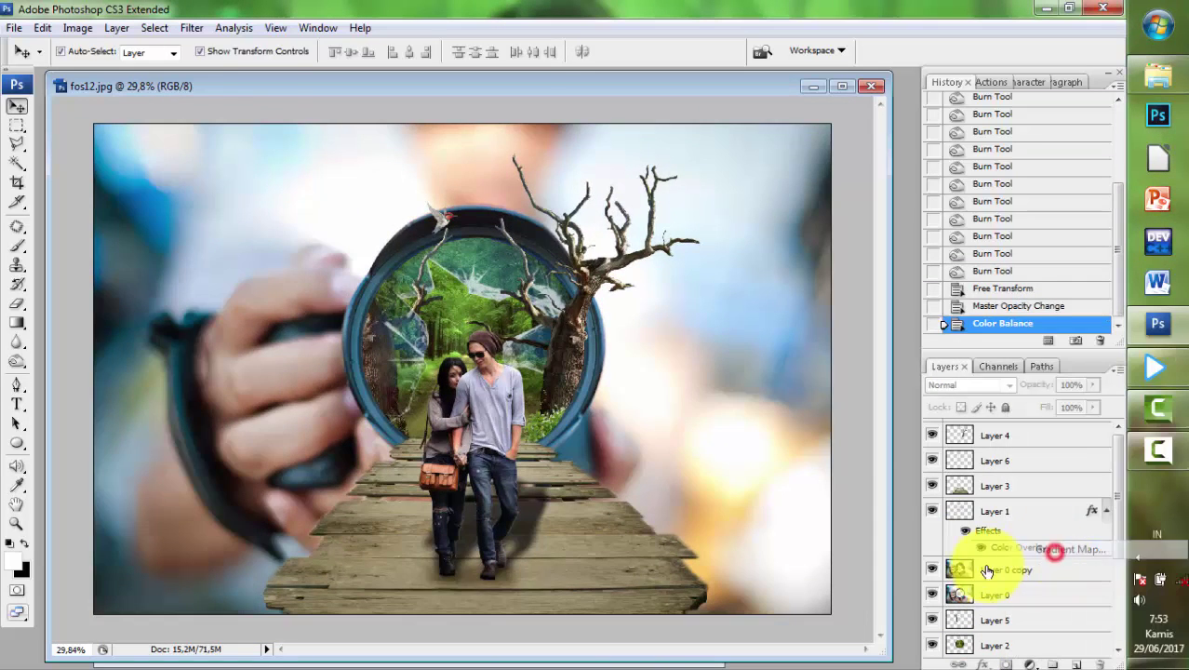
pyautogui.click(942, 387)
pyautogui.click(850, 429)
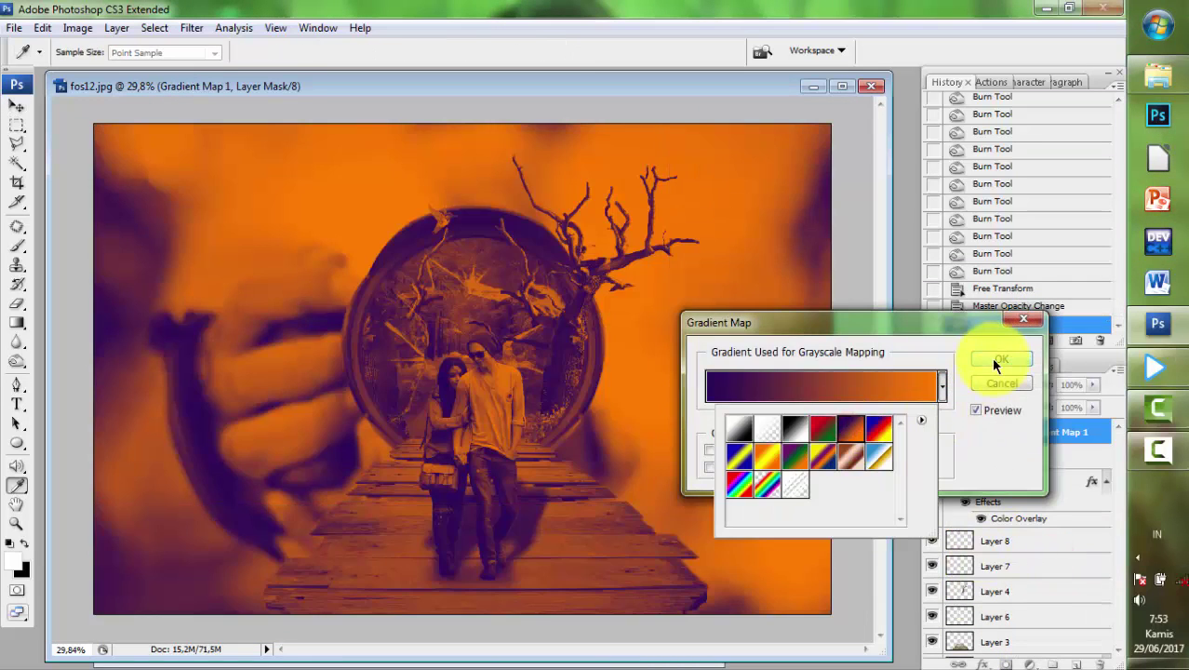
# - Blend the gradient map in Soft Light and make its dark stop a muted dark purple
pyautogui.click(991, 356)
pyautogui.click(1007, 383)
pyautogui.click(941, 232)
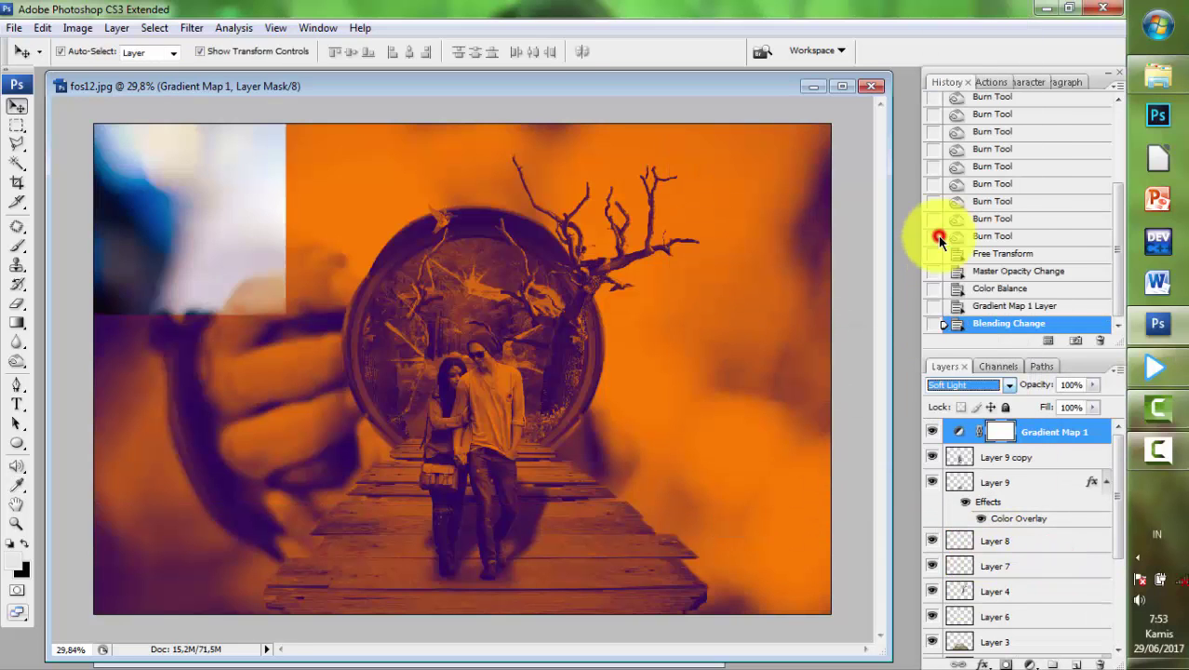
pyautogui.doubleClick(956, 429)
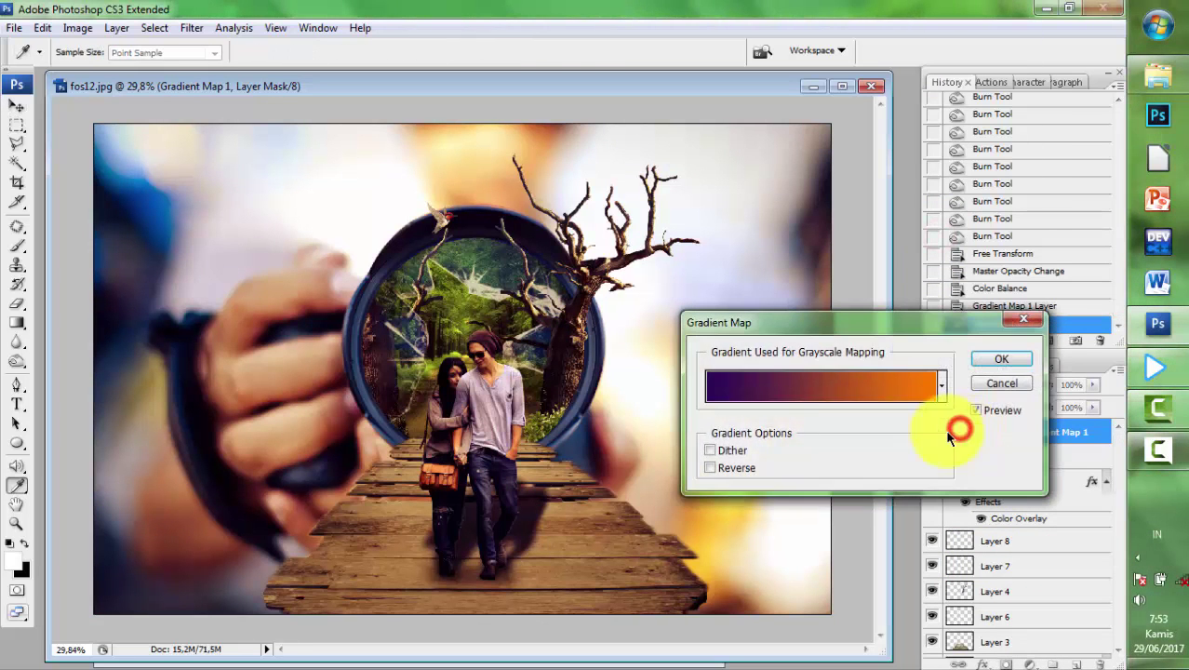
pyautogui.click(714, 389)
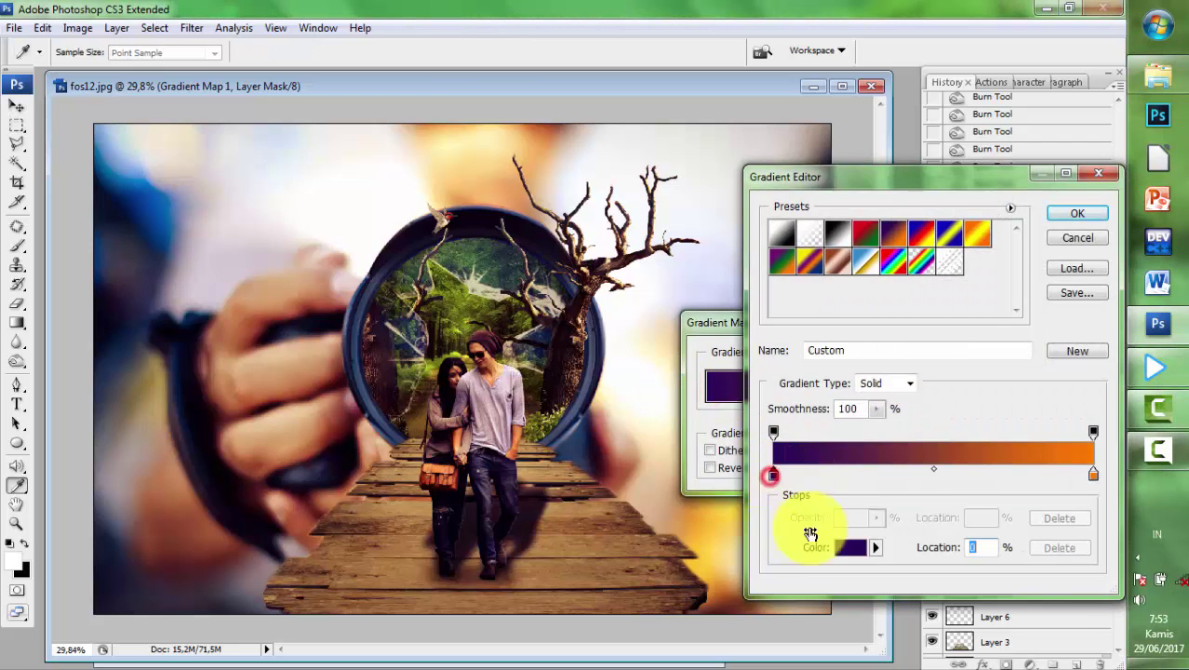
pyautogui.click(848, 547)
pyautogui.moveTo(809, 444)
pyautogui.mouseDown()
pyautogui.moveTo(734, 486)
pyautogui.moveTo(823, 445)
pyautogui.moveTo(824, 478)
pyautogui.moveTo(831, 456)
pyautogui.moveTo(806, 462)
pyautogui.mouseUp()
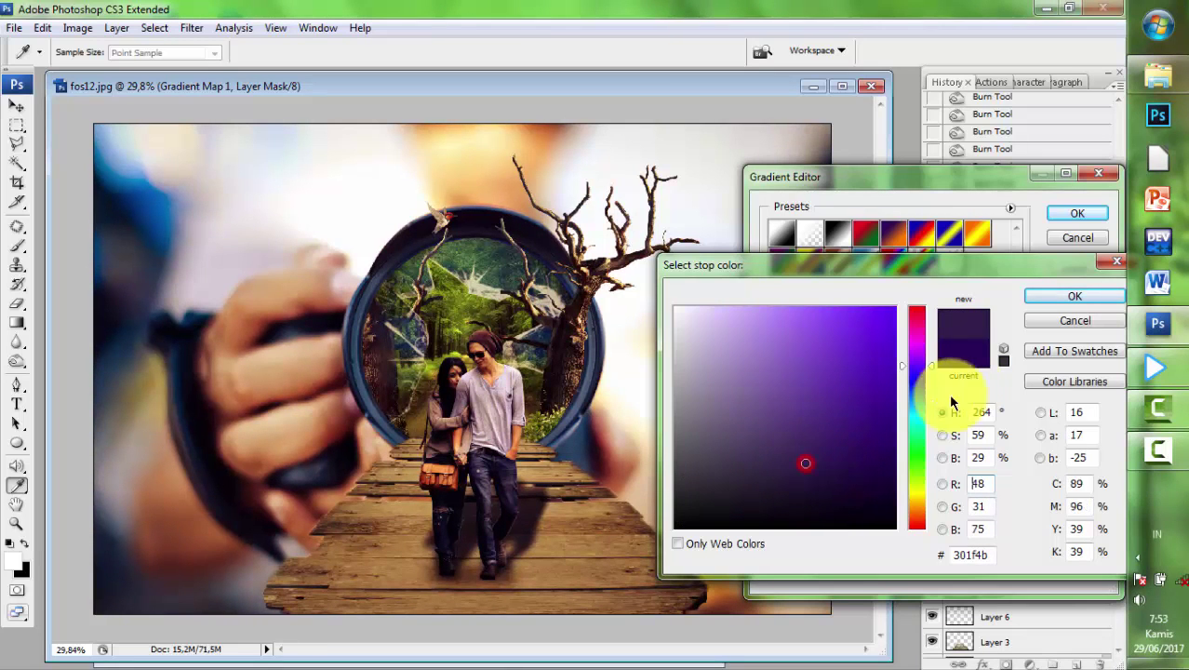
pyautogui.click(1060, 304)
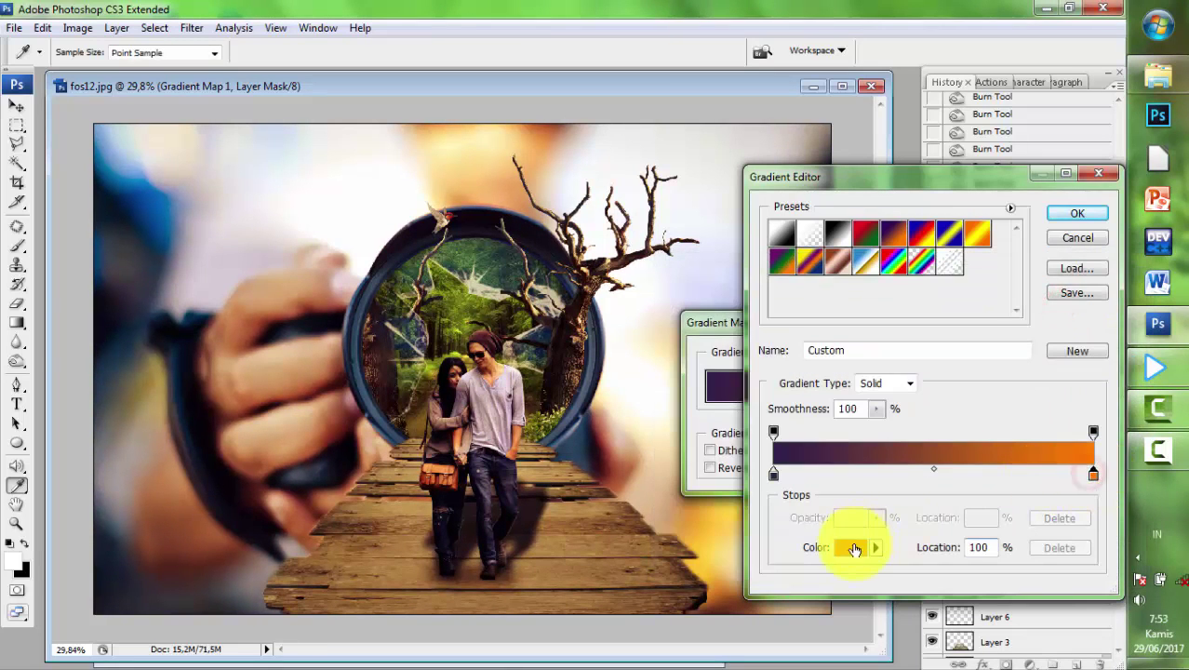
# - Change the orange end stop to a warm tan brown and apply the gradient map
pyautogui.click(854, 549)
pyautogui.moveTo(865, 321)
pyautogui.mouseDown()
pyautogui.moveTo(788, 359)
pyautogui.moveTo(822, 439)
pyautogui.mouseUp()
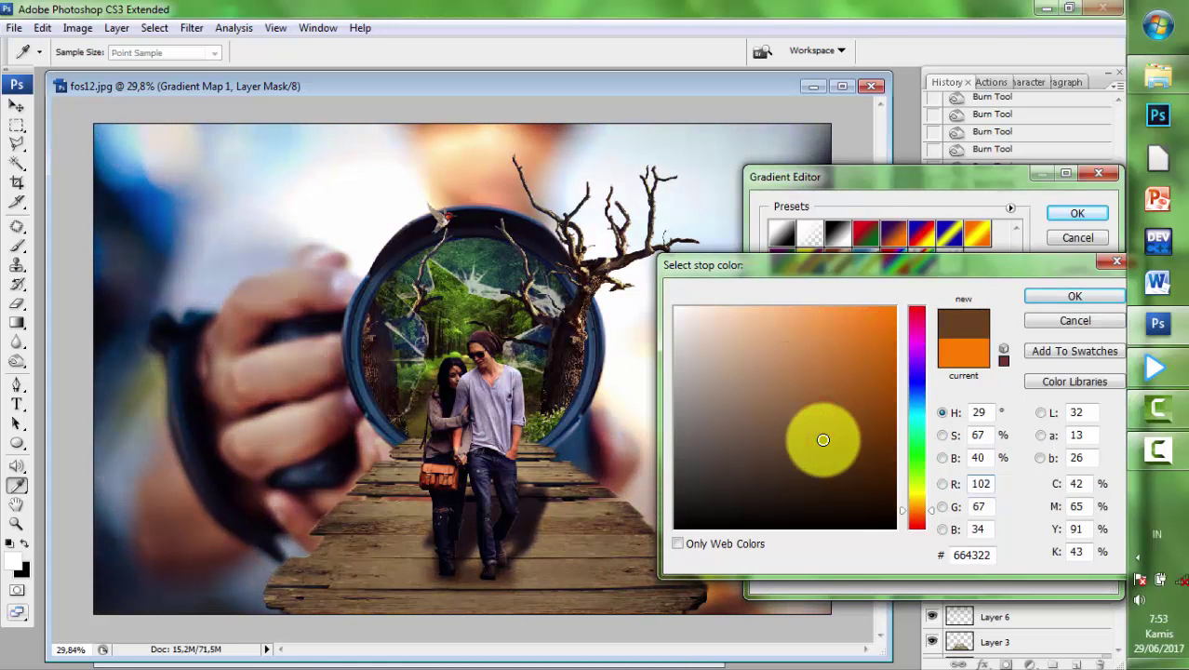
pyautogui.moveTo(814, 428); pyautogui.dragTo(798, 398)
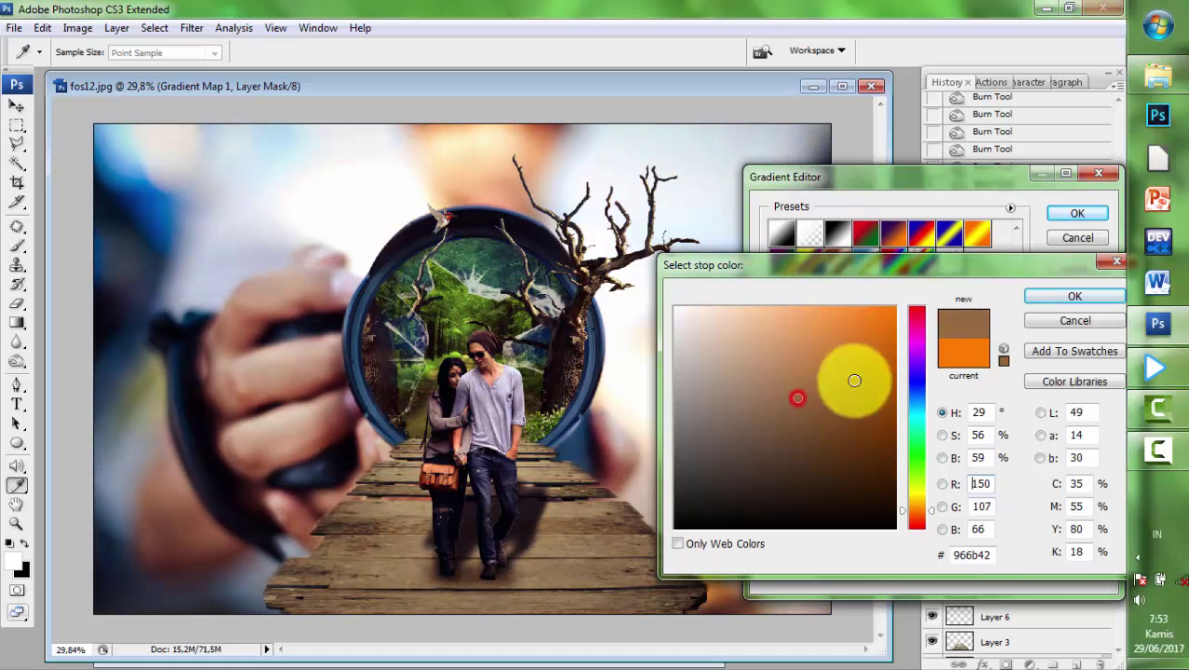
pyautogui.click(1074, 307)
pyautogui.click(1072, 213)
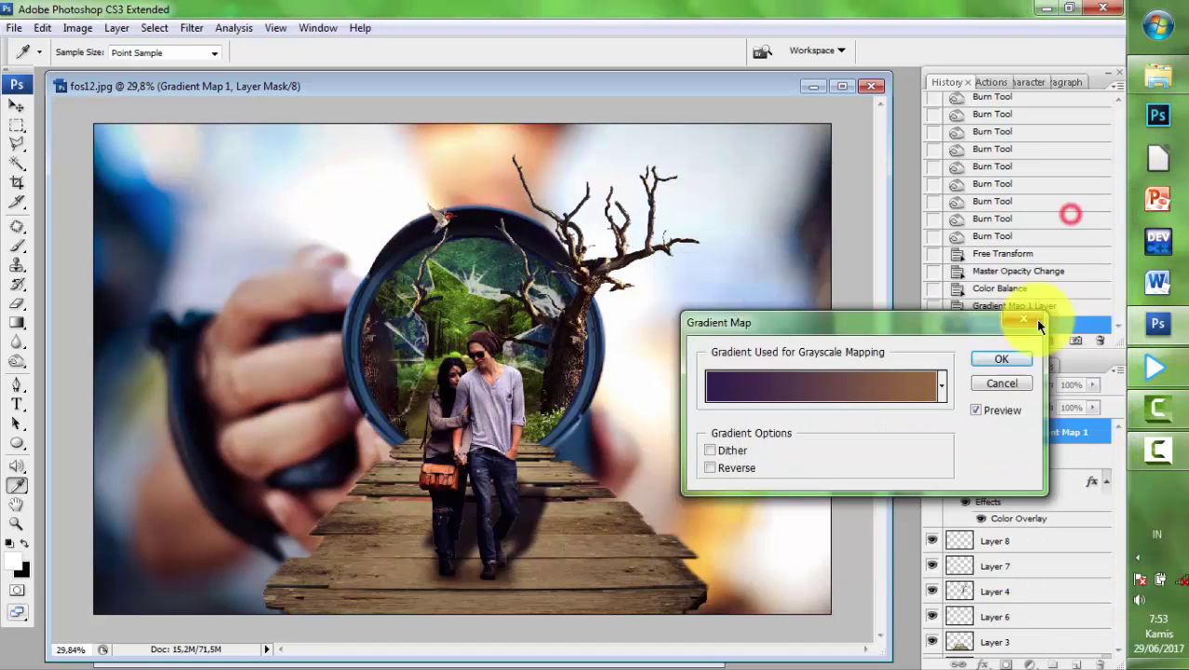
pyautogui.click(1003, 359)
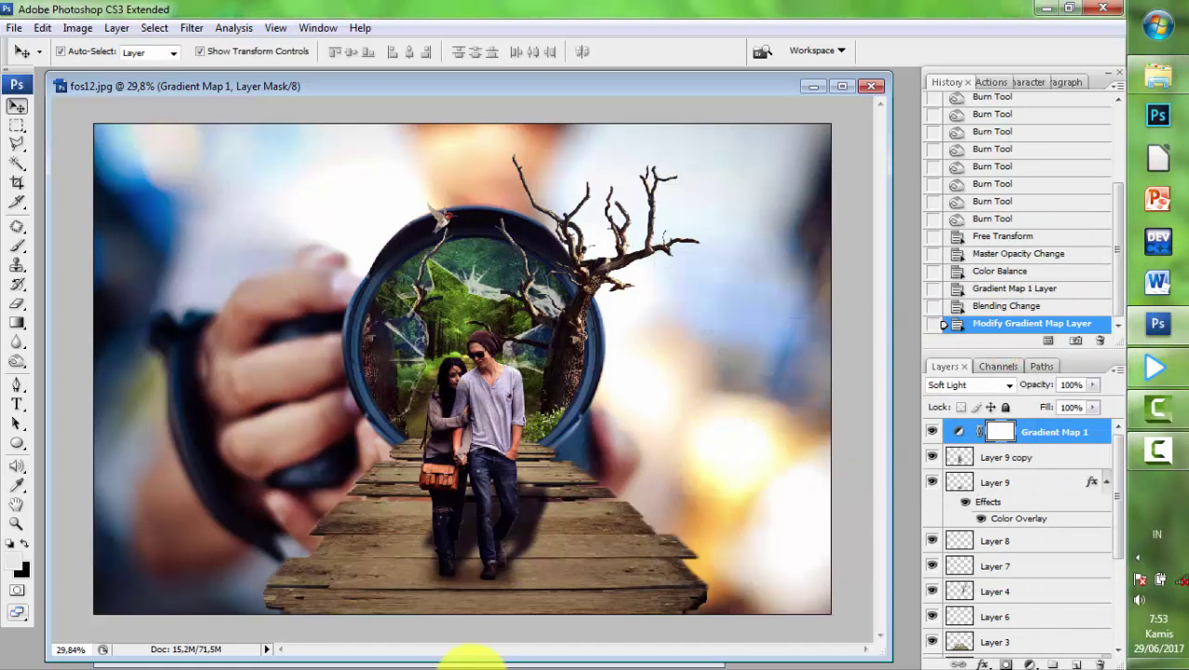
# - Apply Color Balance (+2, +8, 0) to the wooden bridge layer (Layer 3)
pyautogui.scroll(-2, 545, 460)
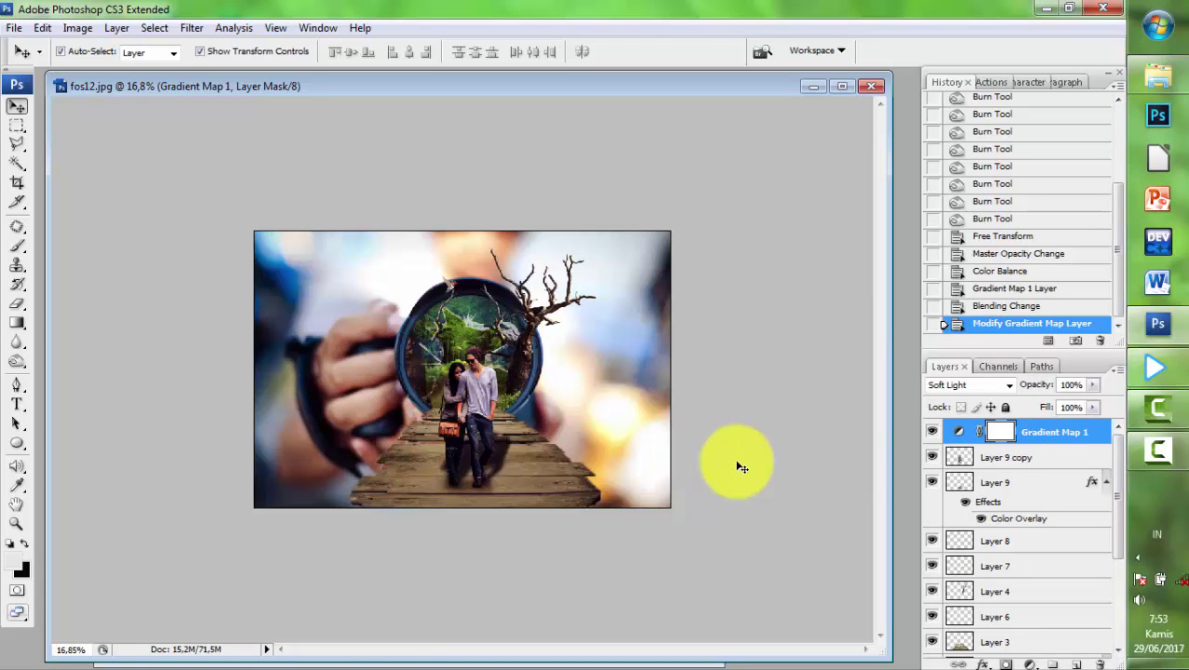
pyautogui.scroll(1, 735, 460)
pyautogui.scroll(-1, 1029, 549)
pyautogui.click(998, 566)
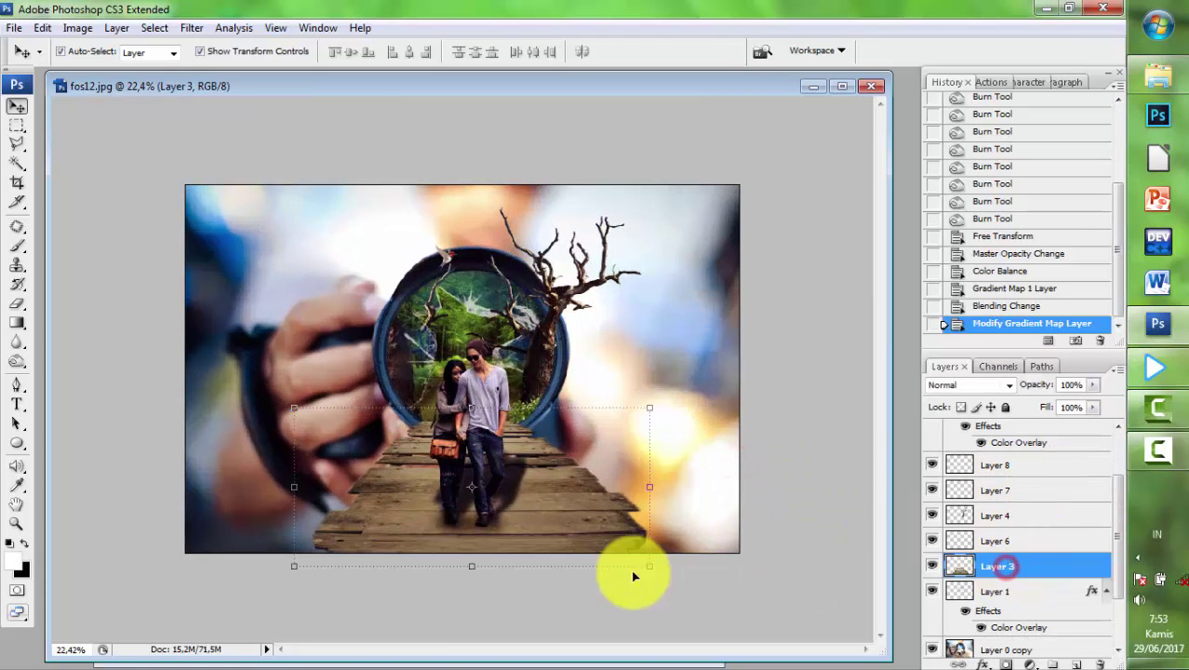
pyautogui.scroll(1, 633, 575)
pyautogui.click(77, 28)
pyautogui.moveTo(104, 72)
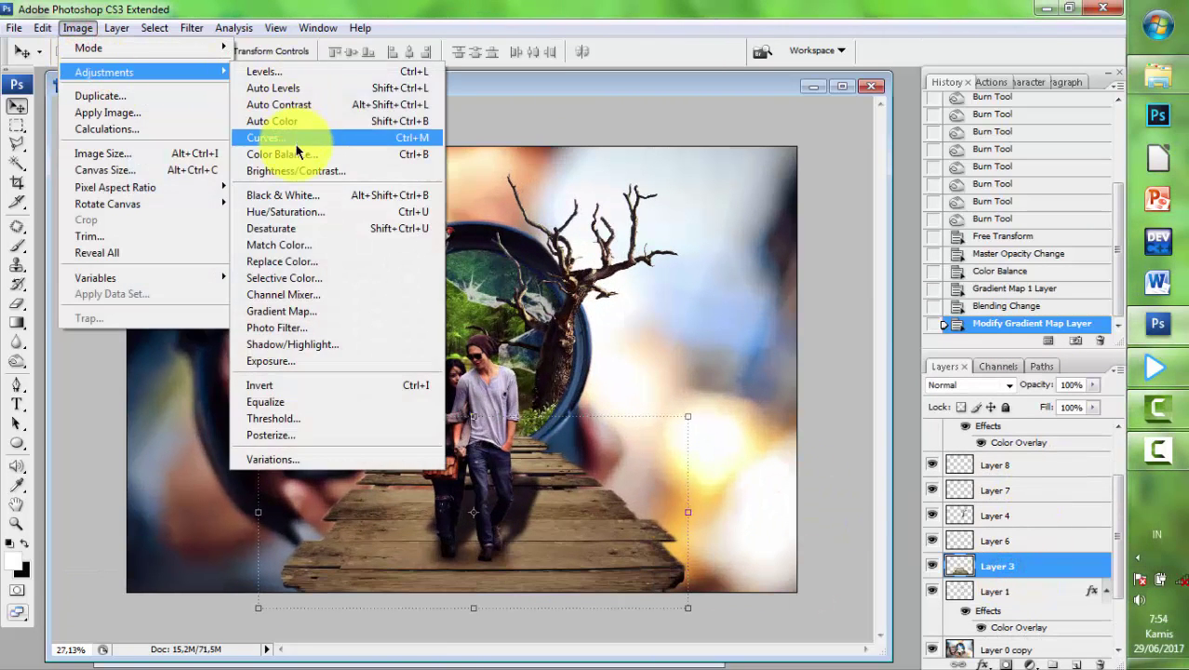
pyautogui.click(291, 155)
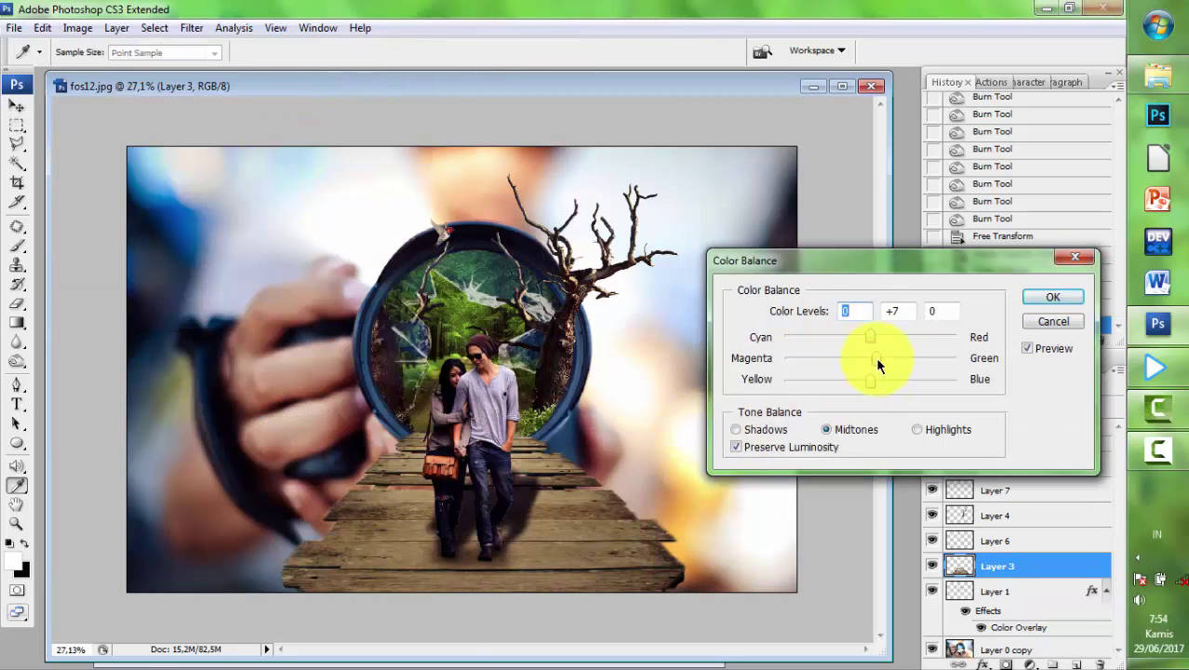
pyautogui.moveTo(855, 350)
pyautogui.mouseDown()
pyautogui.moveTo(842, 346)
pyautogui.moveTo(874, 347)
pyautogui.mouseUp()
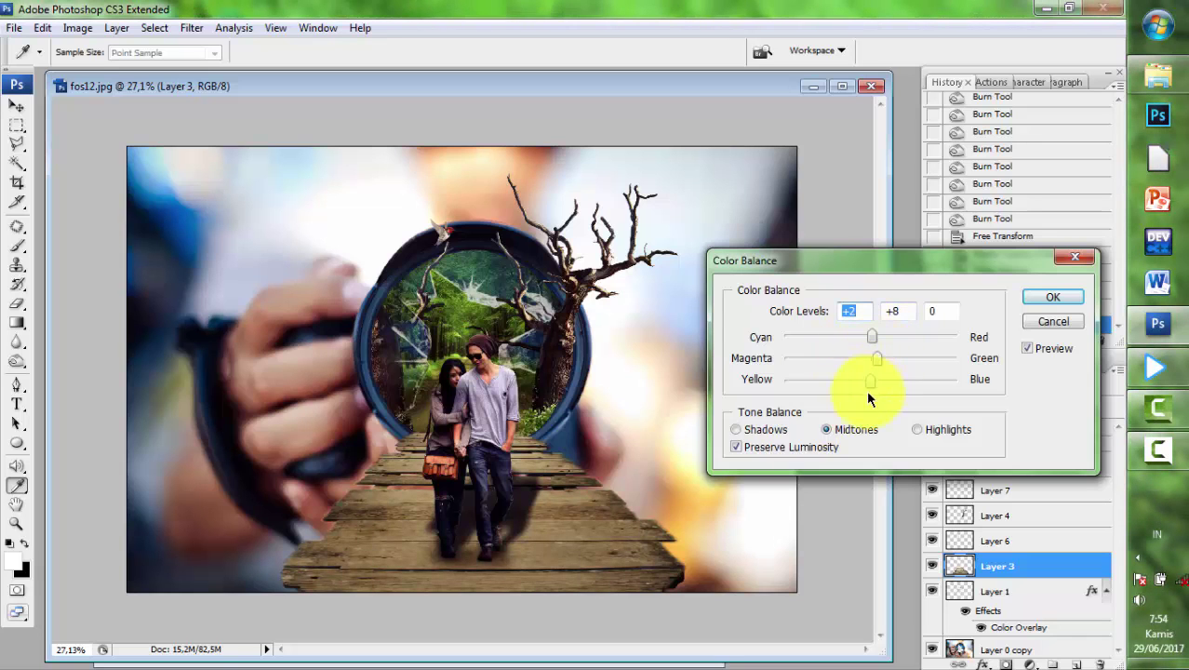
pyautogui.moveTo(869, 386); pyautogui.dragTo(875, 400)
pyautogui.click(1051, 298)
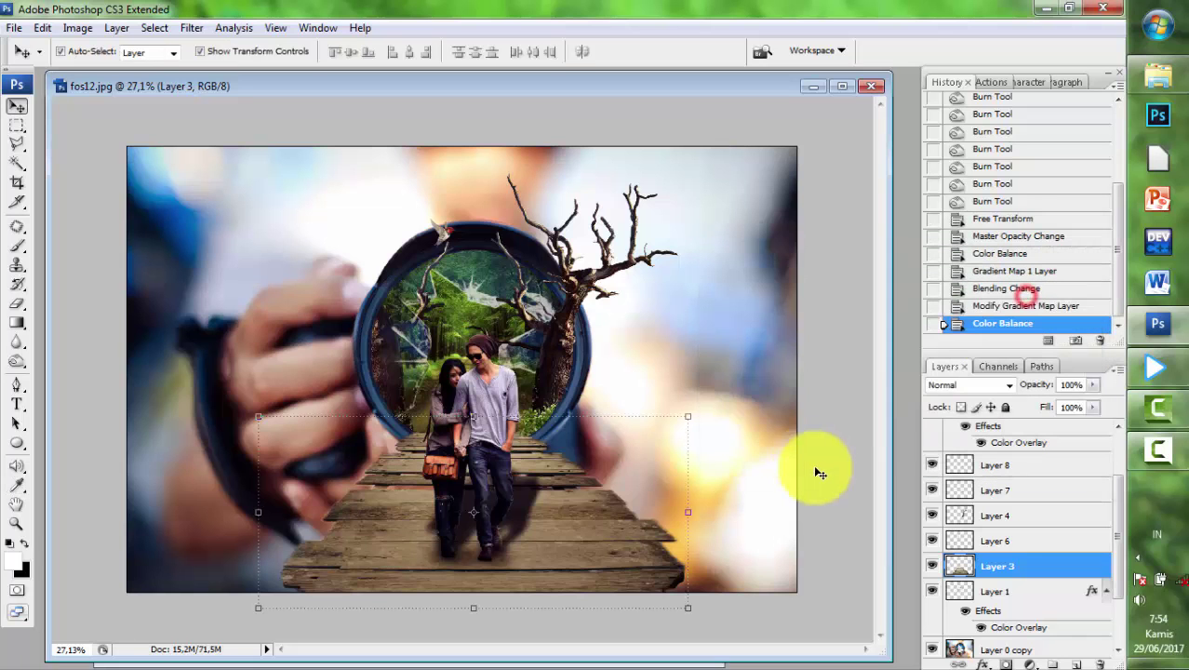
# - Open Funny-Cats-and-Dogs-in-Pictures-14.jpg in Photoshop from the source images folder
pyautogui.hotkey('ctrl', '-')
pyautogui.hotkey('ctrl', '-')
pyautogui.hotkey('ctrl', '0')
pyautogui.scroll(1, 824, 333)
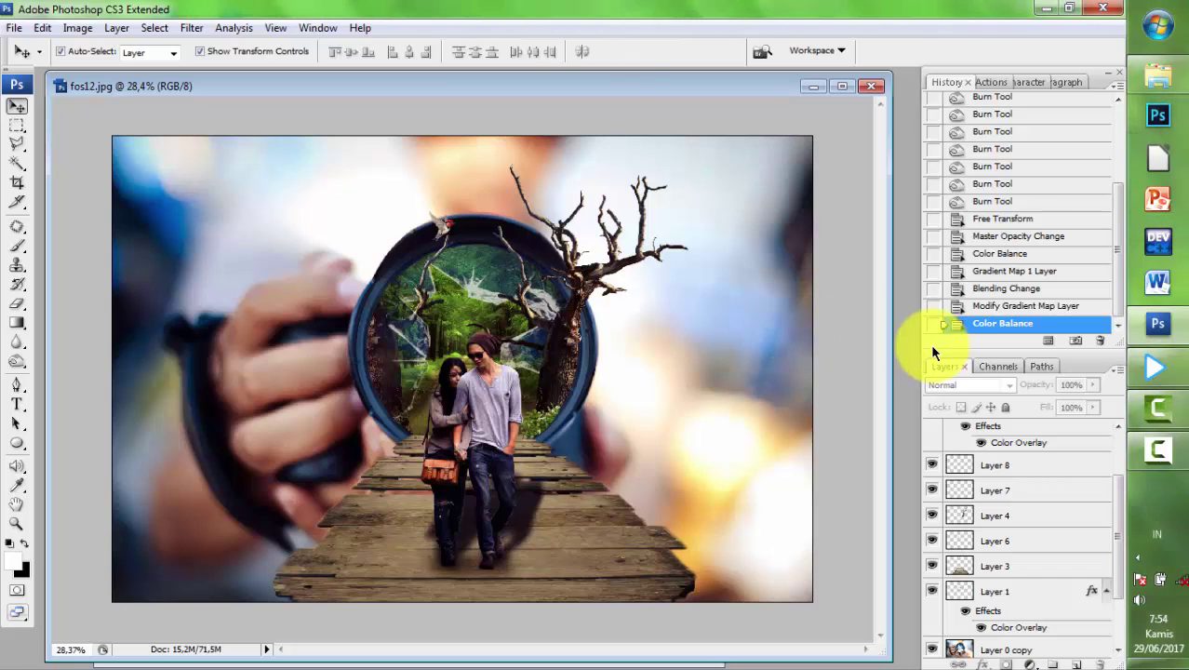
pyautogui.click(1157, 76)
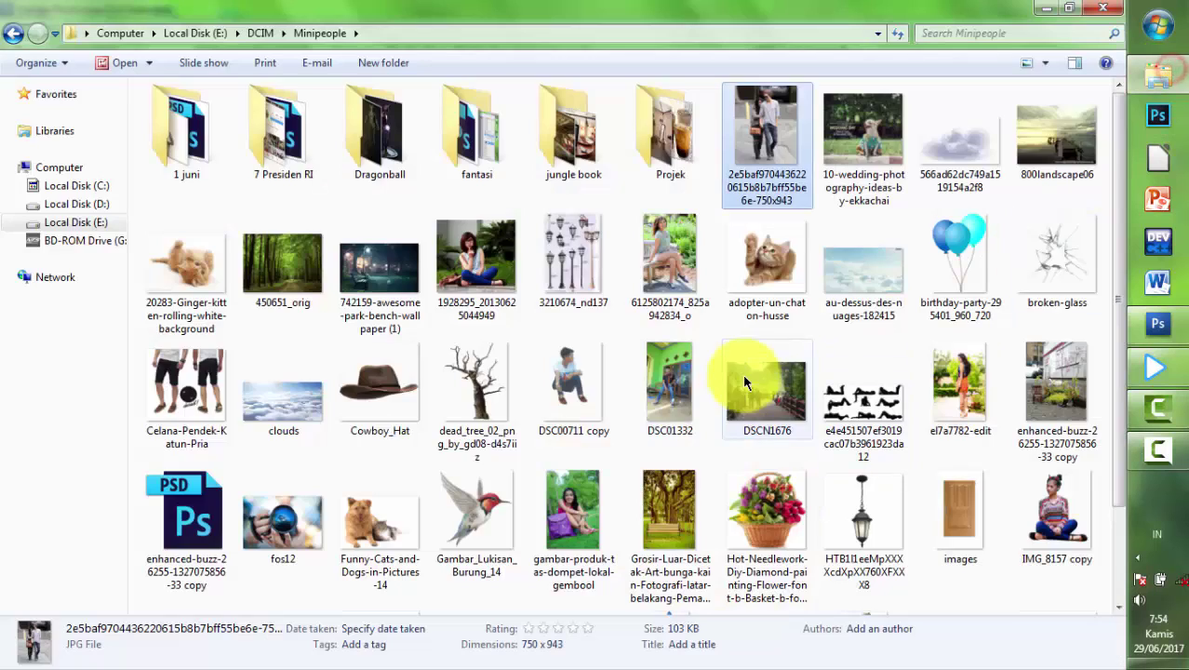
pyautogui.scroll(-2, 707, 372)
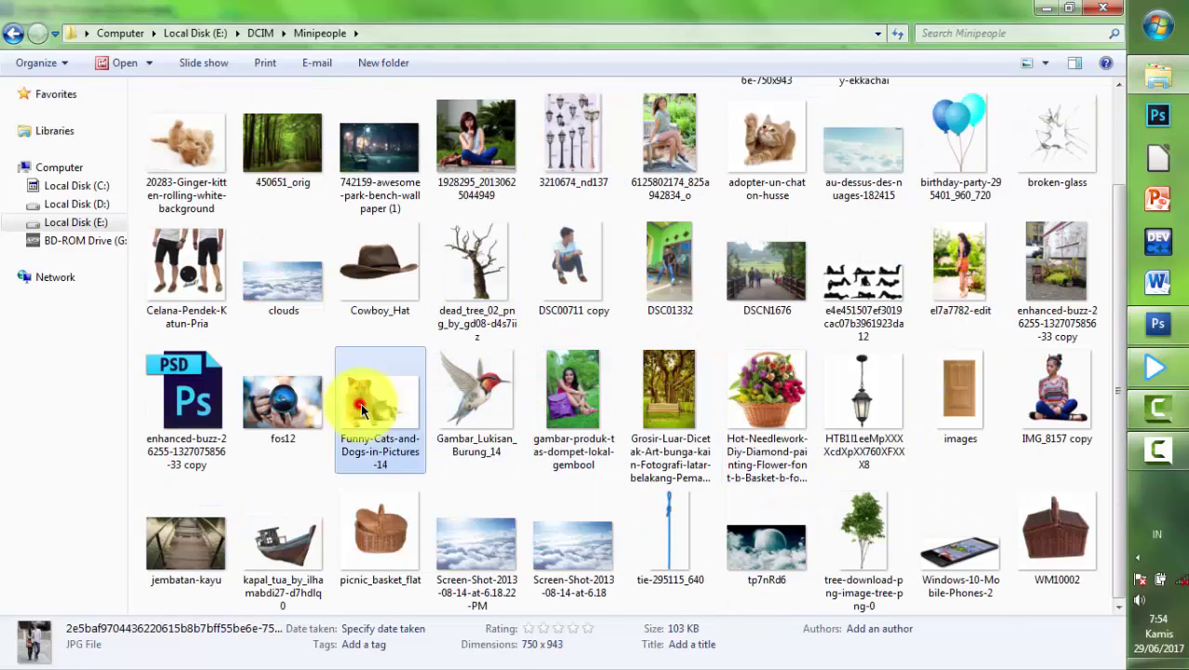
pyautogui.moveTo(380, 400)
pyautogui.mouseDown()
pyautogui.moveTo(1157, 344)
pyautogui.moveTo(908, 576)
pyautogui.mouseUp()
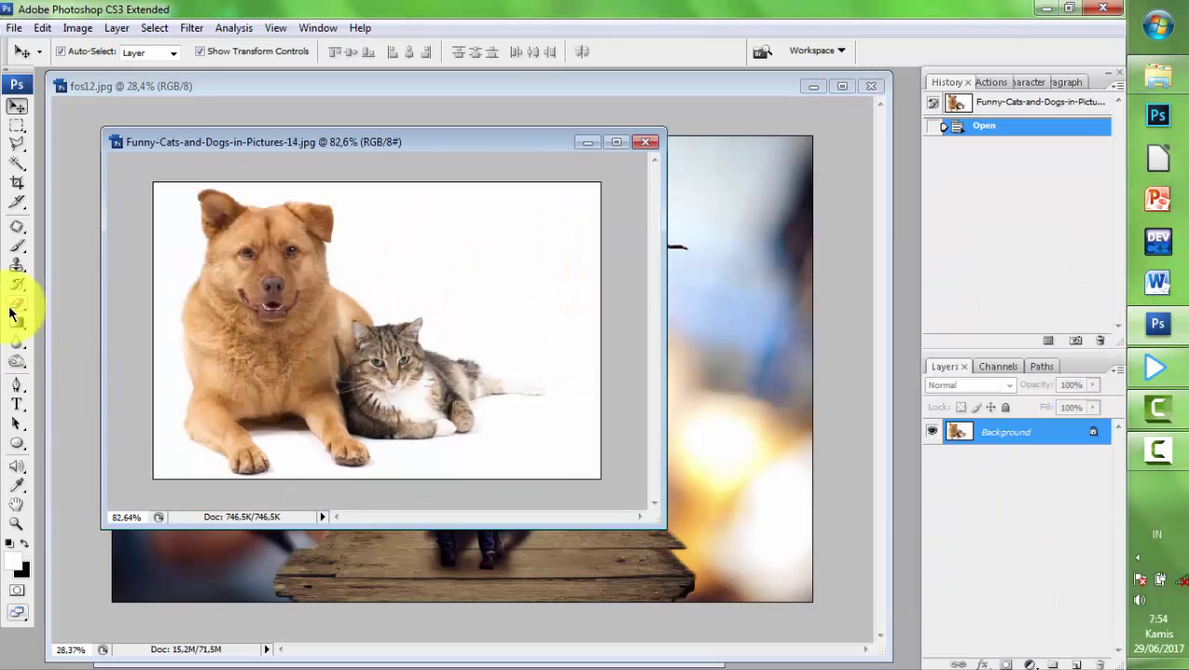
# - Erase the photo's white background with the Magic Eraser
pyautogui.click(16, 303)
pyautogui.click(56, 337)
pyautogui.click(449, 289)
pyautogui.scroll(-2, 451, 275)
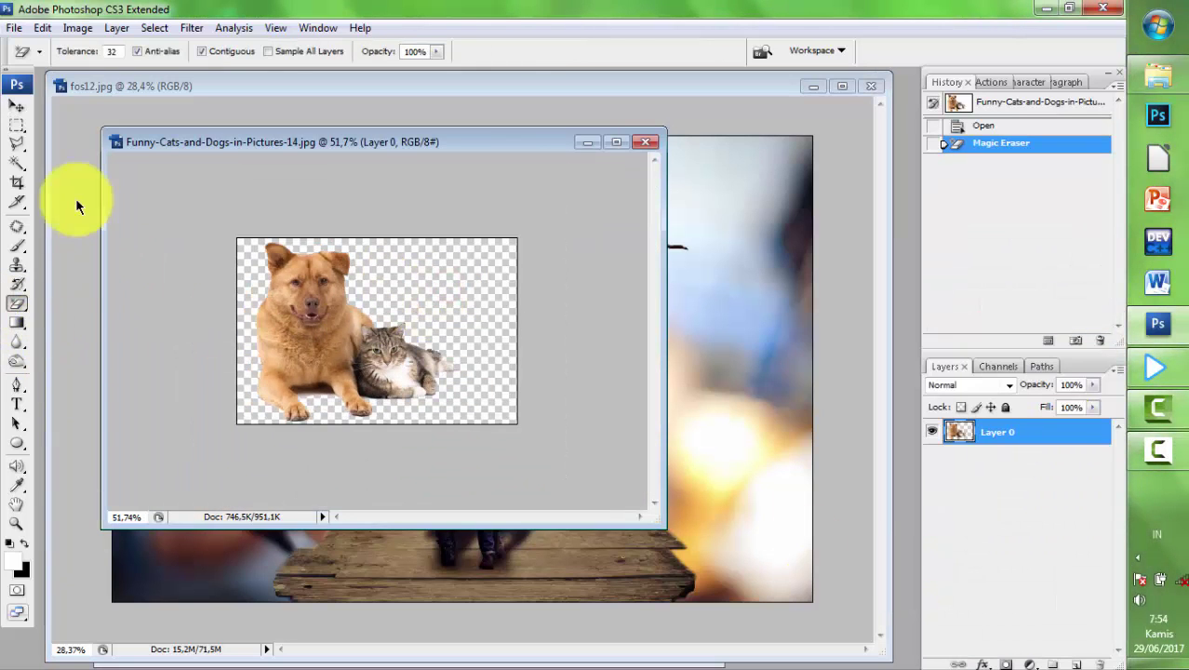
# - Marquee the dog and cat, contract the selection by 1 px, and drag them into the composite
pyautogui.click(17, 126)
pyautogui.moveTo(213, 220)
pyautogui.mouseDown()
pyautogui.moveTo(512, 404)
pyautogui.moveTo(471, 429)
pyautogui.mouseUp()
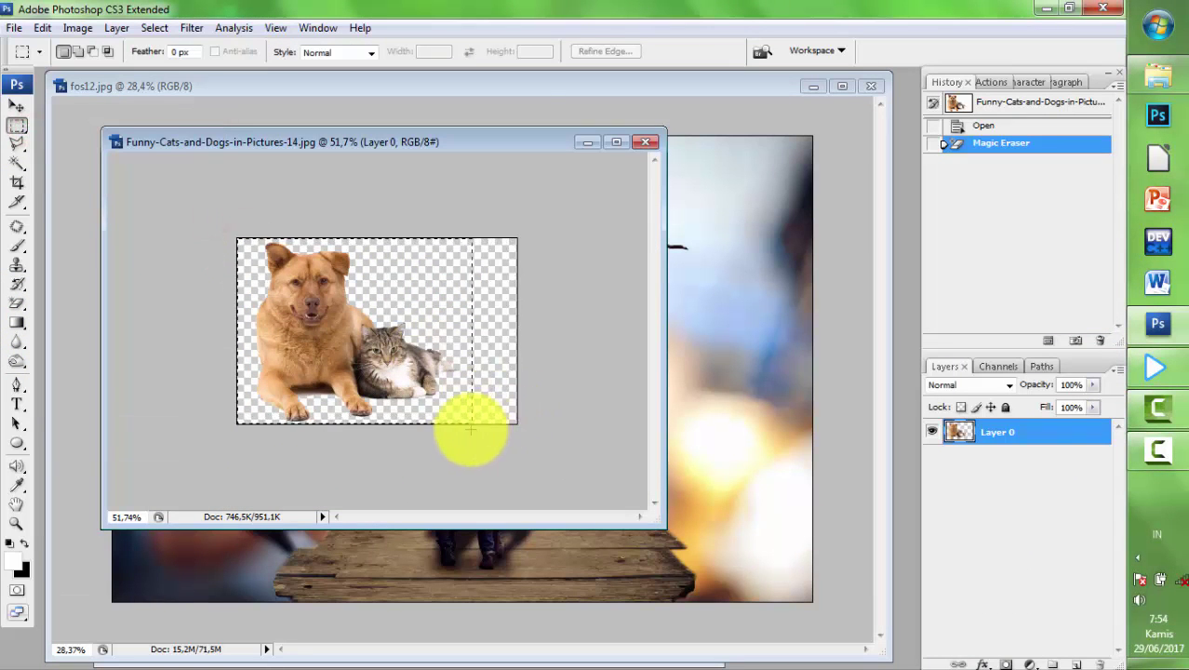
pyautogui.click(17, 105)
pyautogui.press('Left')
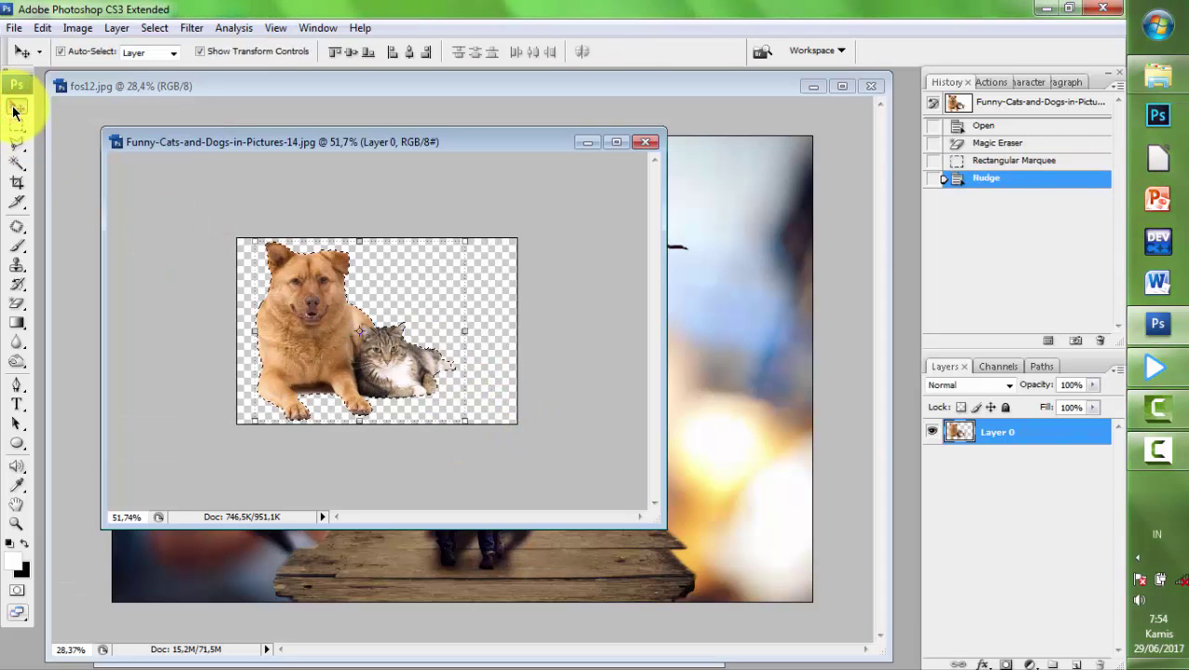
pyautogui.click(84, 29)
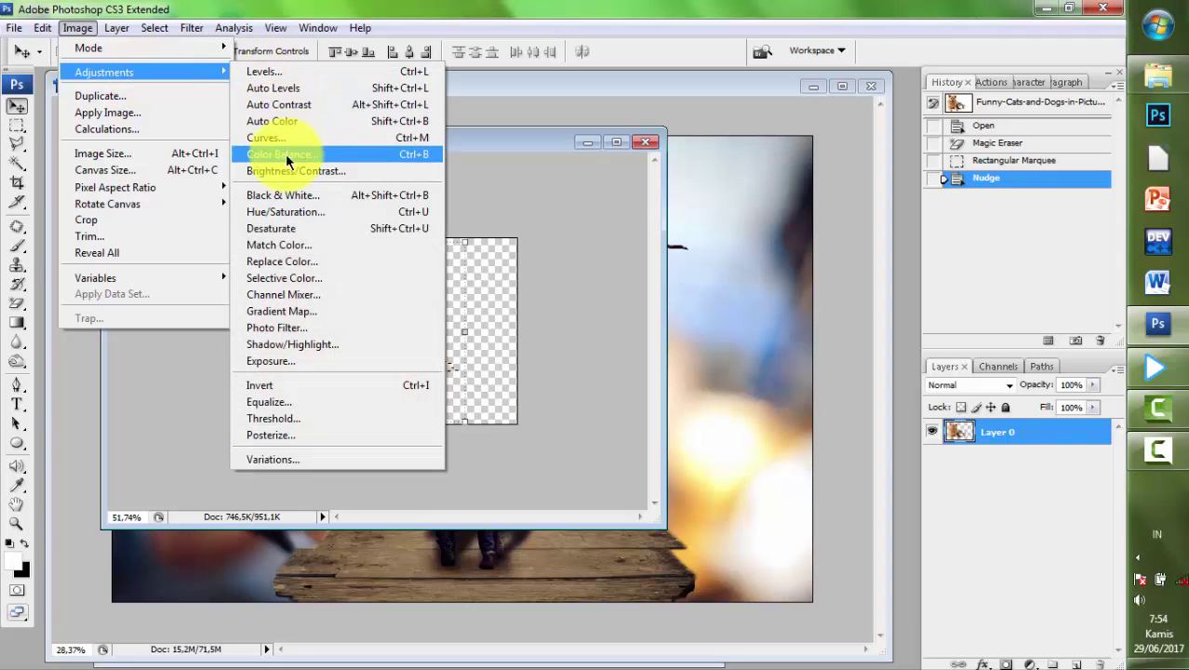
pyautogui.moveTo(169, 220)
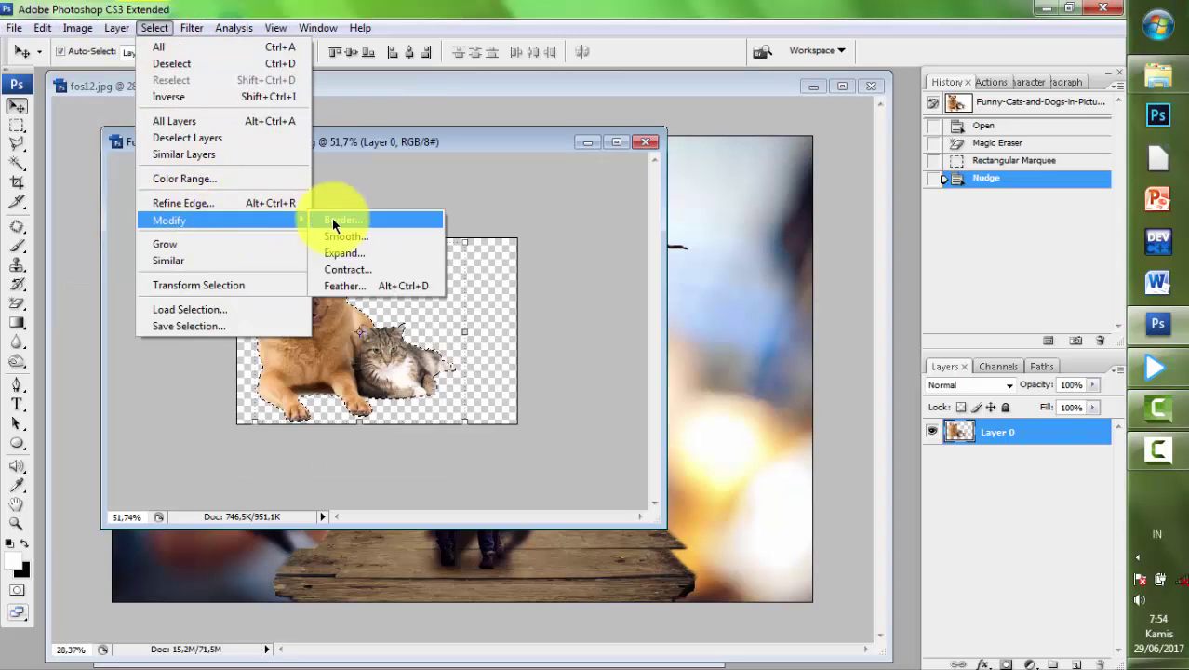
pyautogui.click(330, 269)
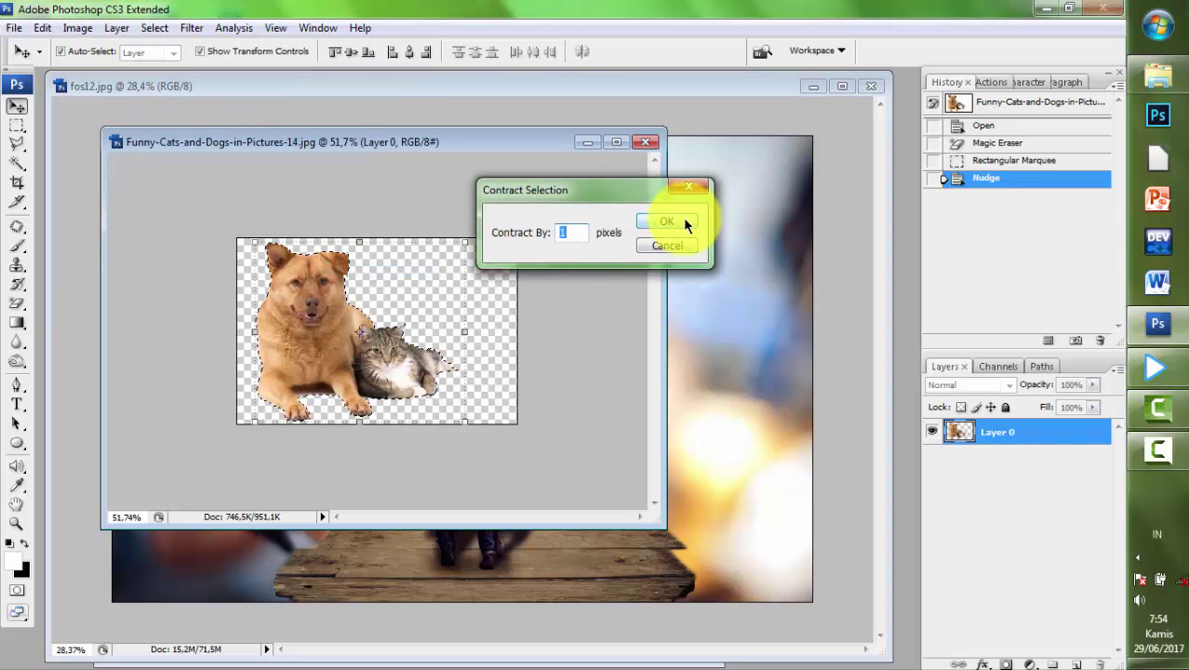
pyautogui.click(667, 221)
pyautogui.moveTo(401, 367); pyautogui.dragTo(595, 522)
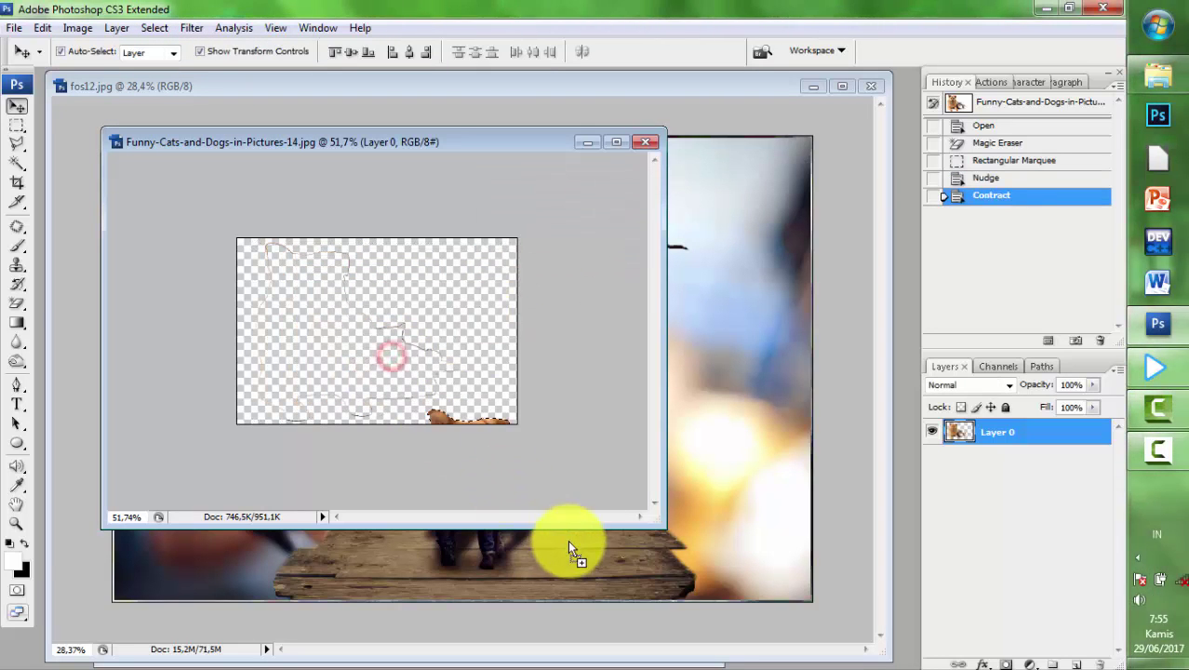
pyautogui.scroll(1, 595, 523)
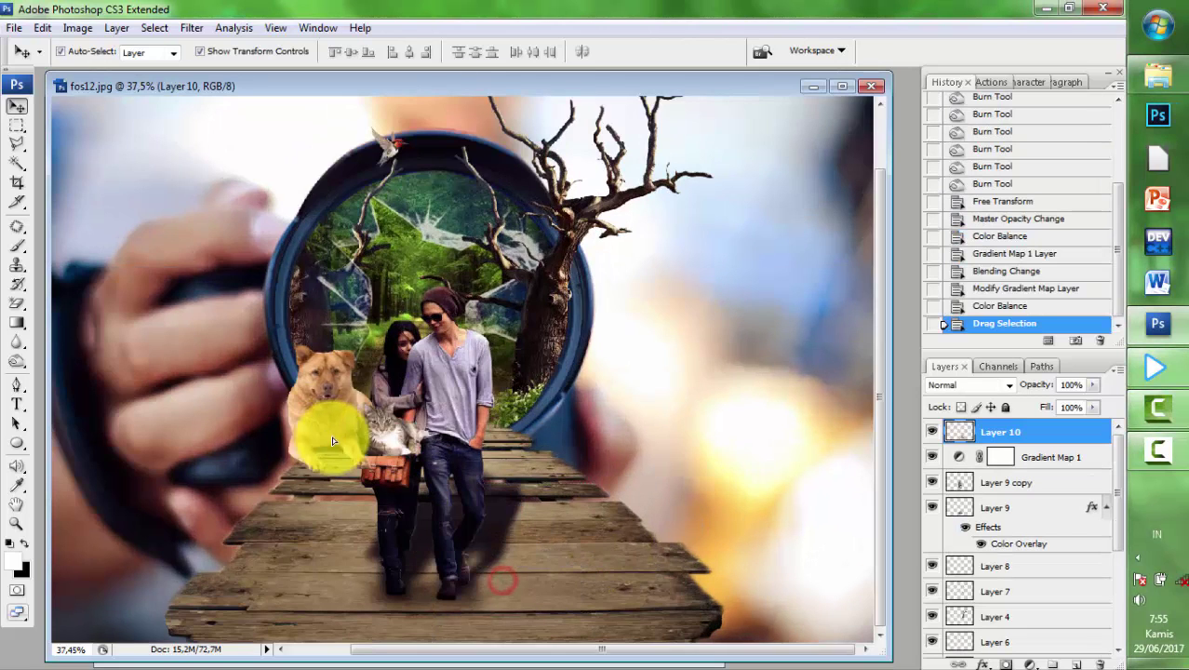
# - Place the dog and cat on the walkway beside the couple, scaled to about half size
pyautogui.moveTo(501, 584); pyautogui.dragTo(361, 437)
pyautogui.moveTo(463, 333); pyautogui.dragTo(398, 409)
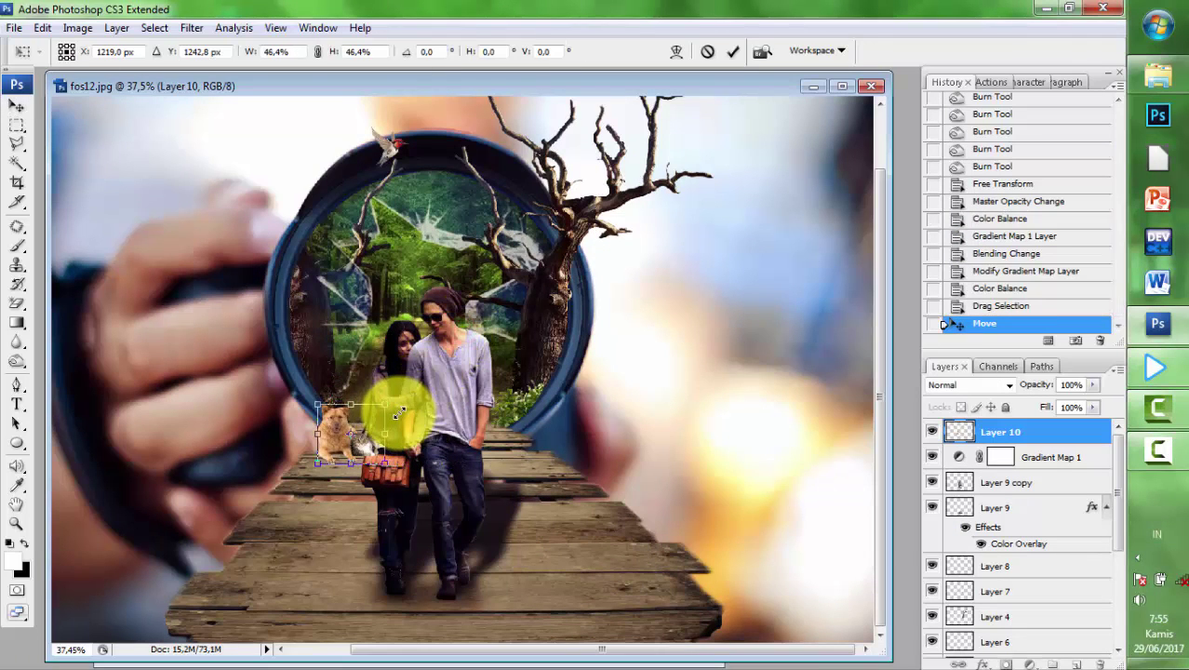
pyautogui.press('Return')
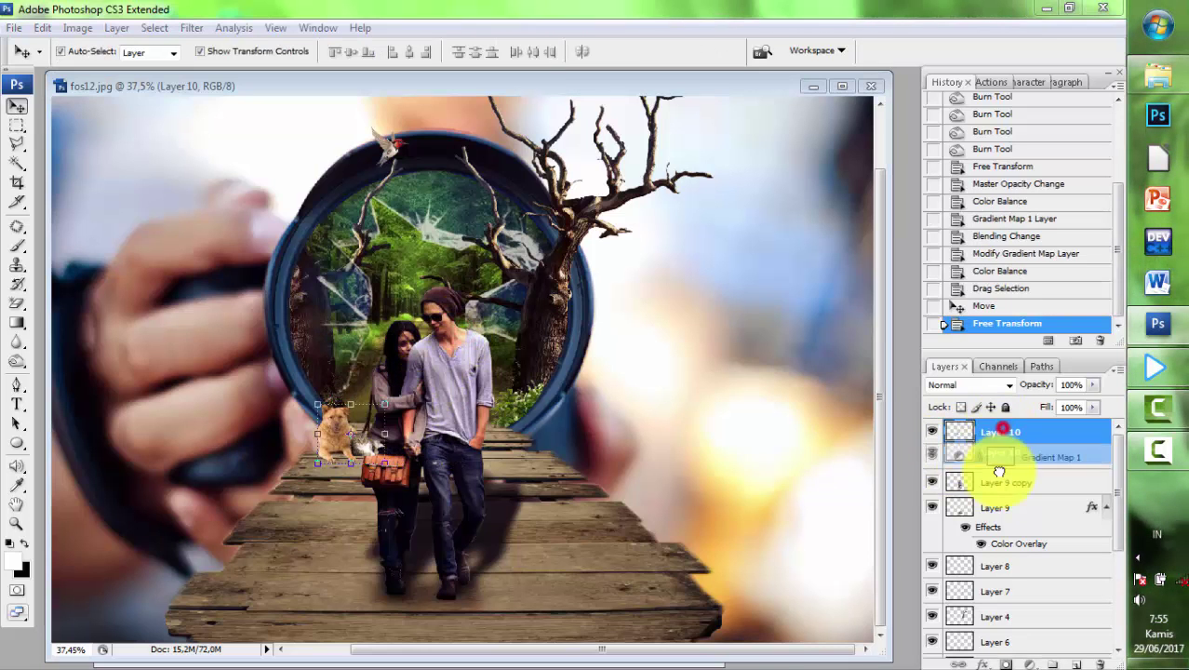
# - Move Layer 10 below the couple, hide Layer 9 copy, and shrink the animals slightly
pyautogui.moveTo(997, 451); pyautogui.dragTo(995, 498)
pyautogui.click(932, 457)
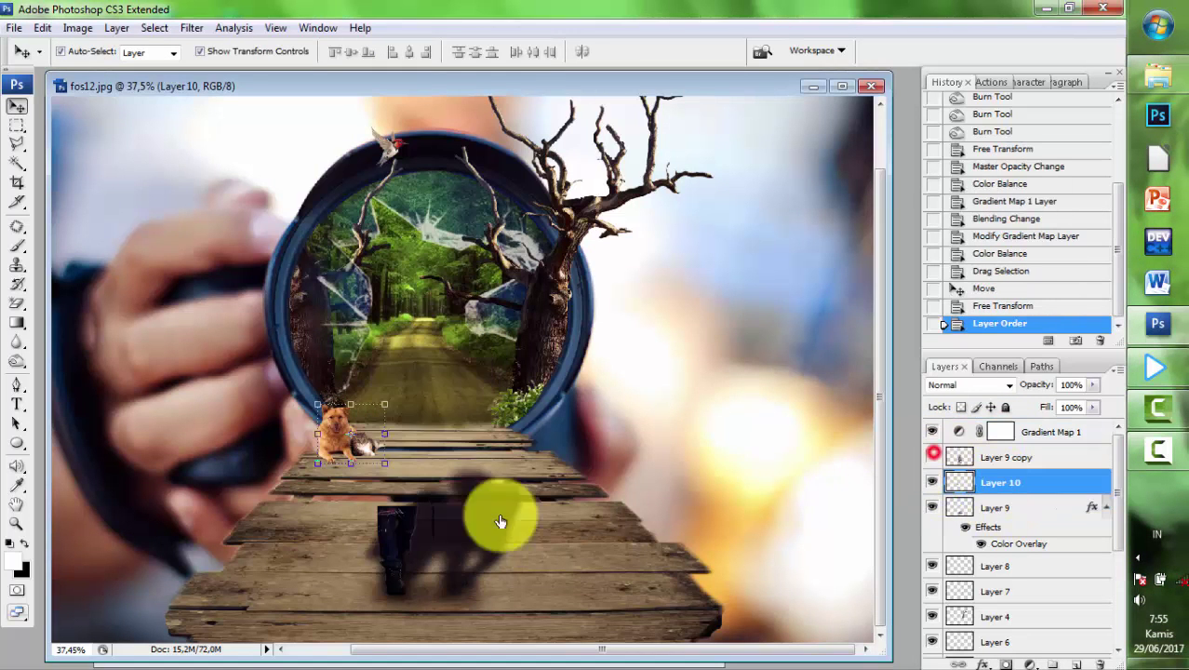
pyautogui.scroll(3, 324, 438)
pyautogui.scroll(1, 406, 443)
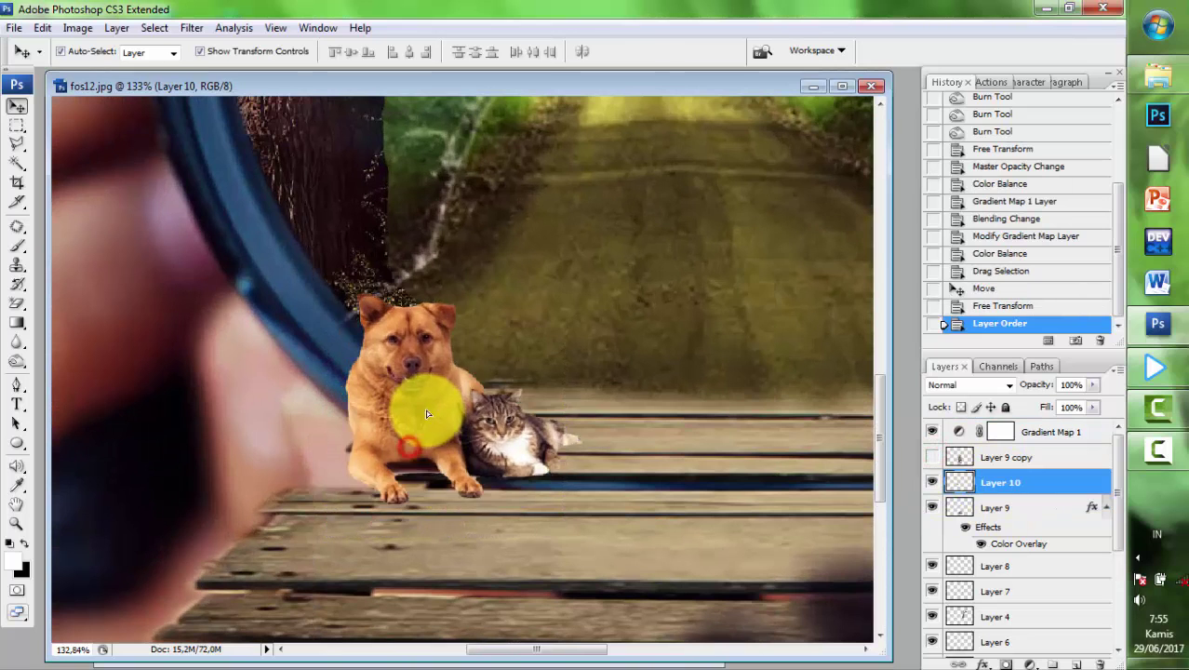
pyautogui.scroll(1, 425, 409)
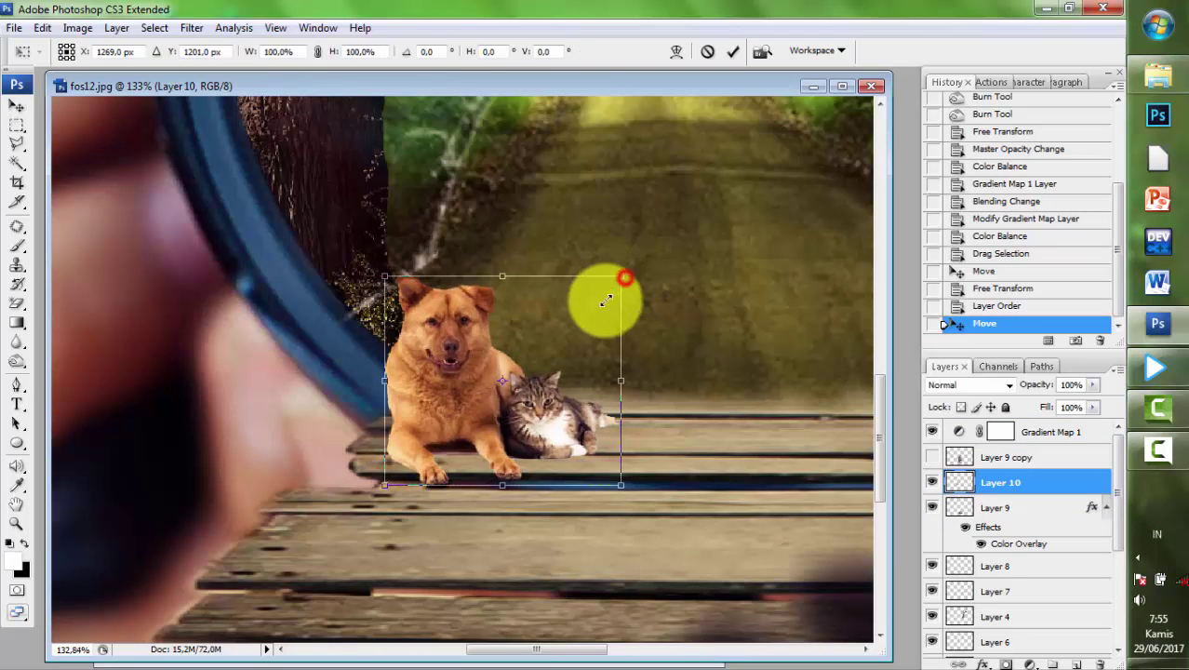
pyautogui.moveTo(622, 274); pyautogui.dragTo(619, 299)
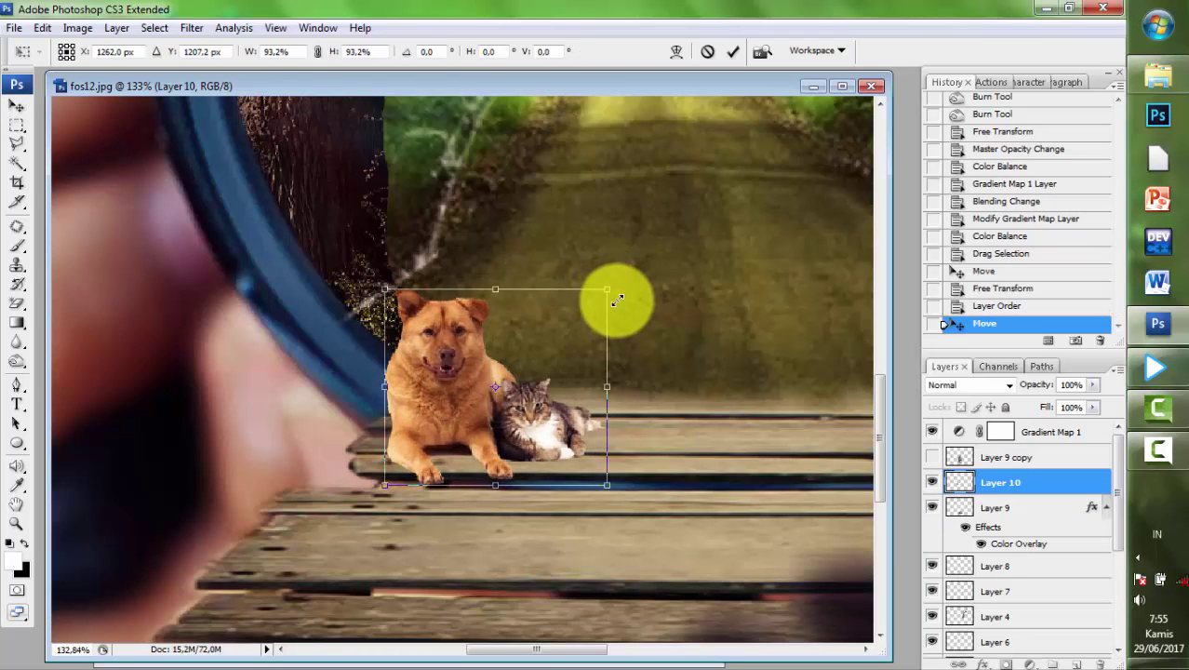
# - Duplicate the dog-and-cat layer and squash the original Layer 10 to 67.2% height
pyautogui.doubleClick(500, 364)
pyautogui.hotkey('ctrl', 'j')
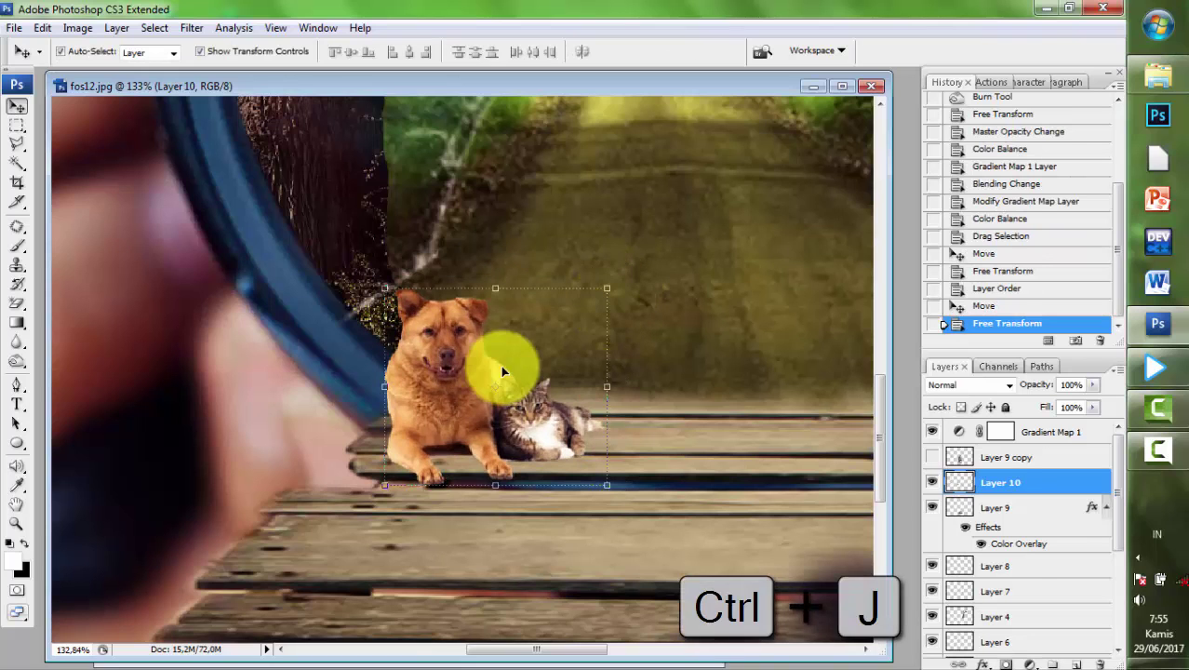
pyautogui.click(991, 508)
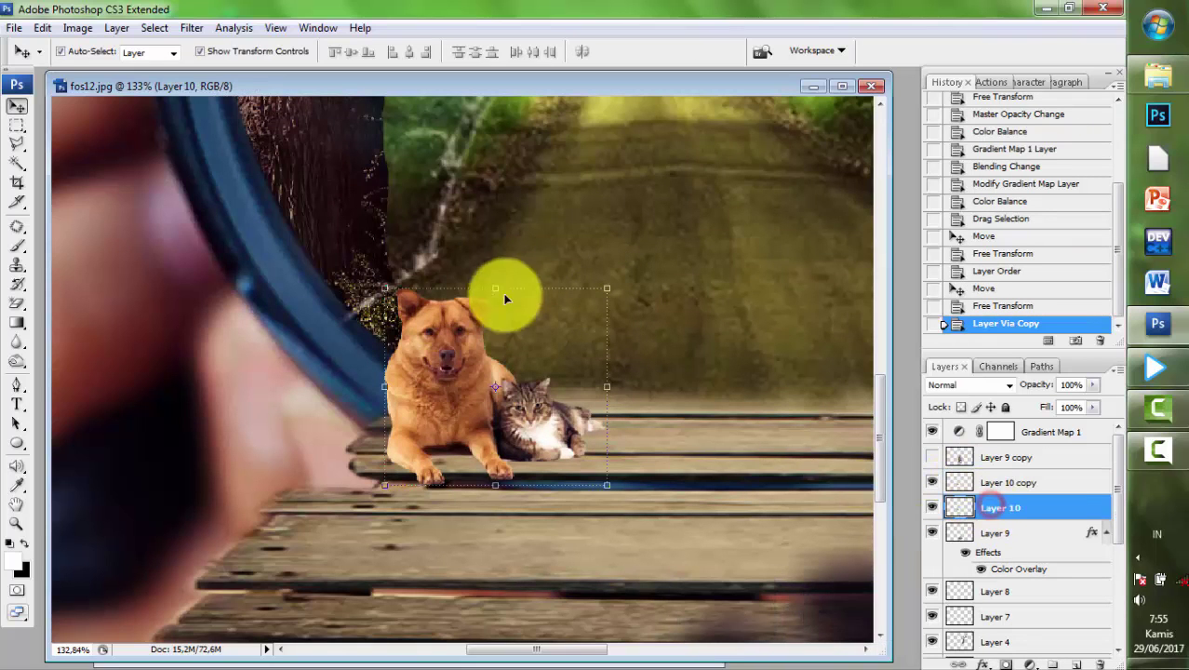
pyautogui.hotkey('ctrl', 't')
pyautogui.moveTo(495, 287); pyautogui.dragTo(493, 352)
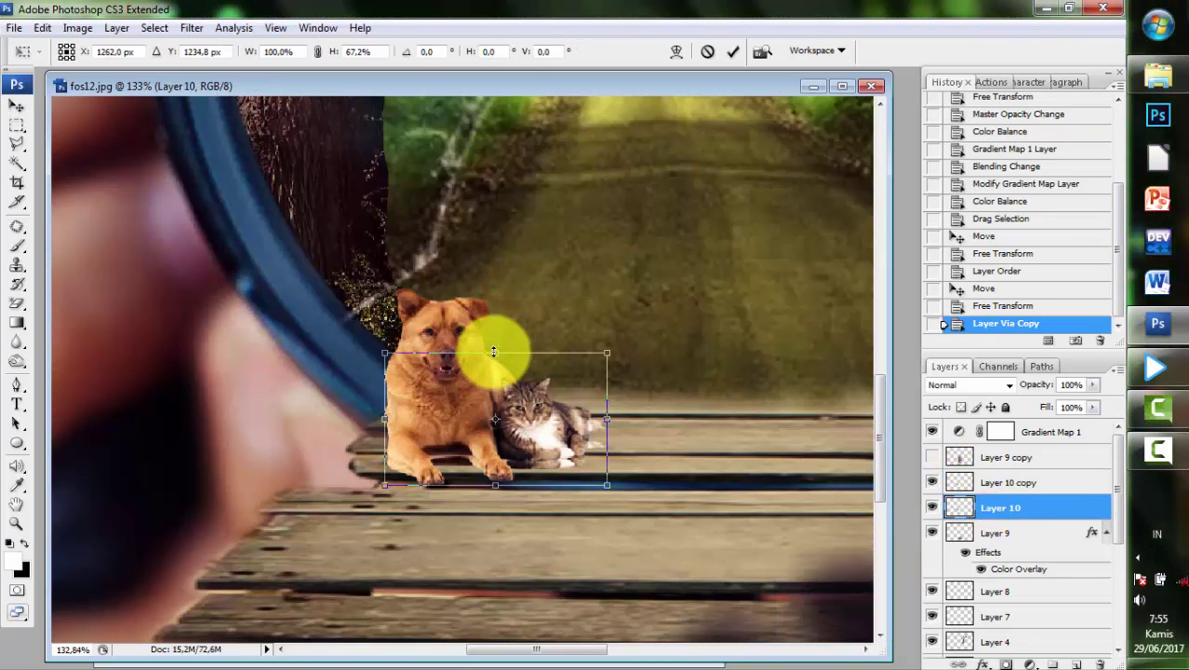
pyautogui.press('Return')
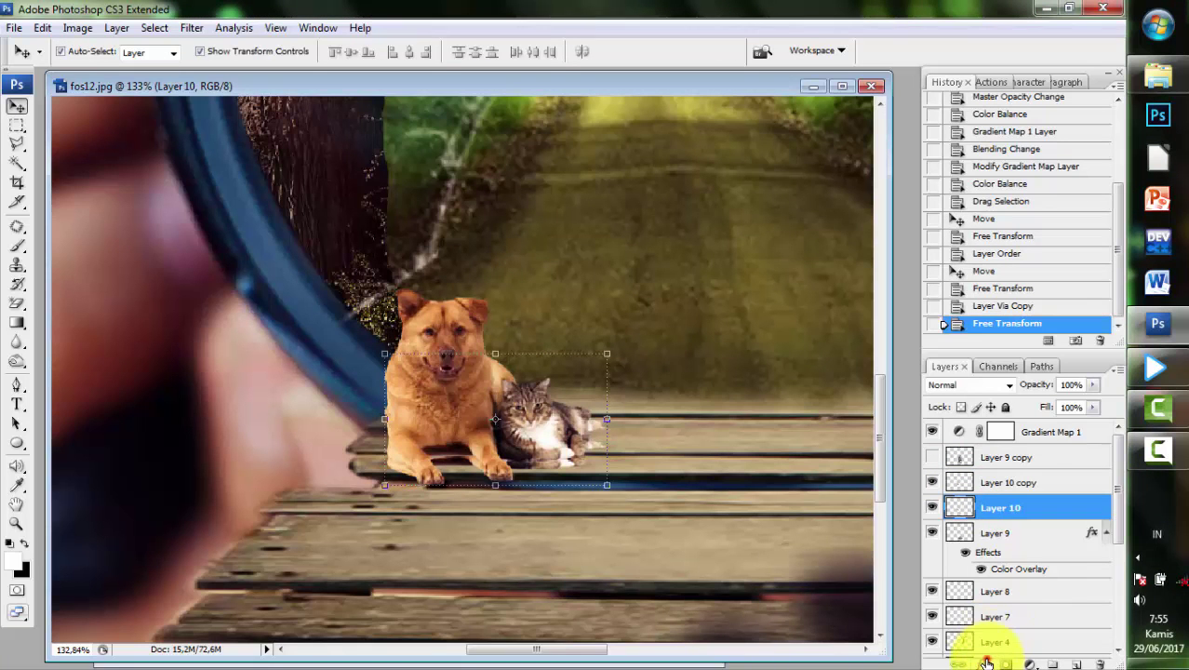
# - Give Layer 10 a black Color Overlay effect
pyautogui.click(986, 662)
pyautogui.click(1006, 586)
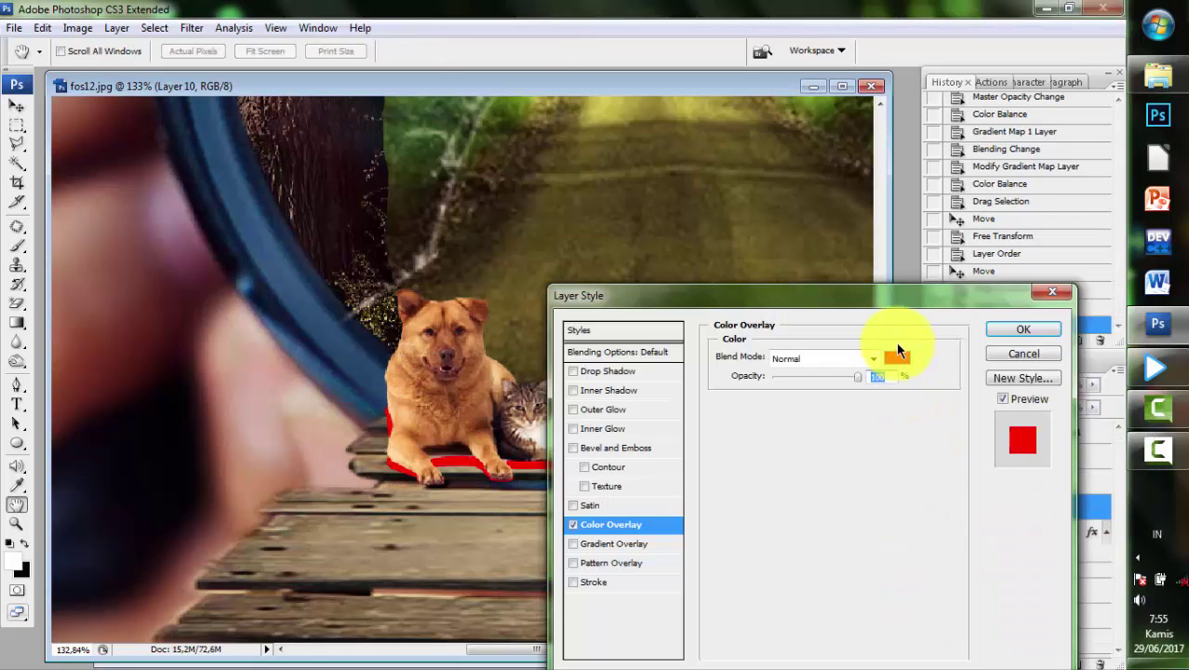
pyautogui.click(897, 357)
pyautogui.click(677, 522)
pyautogui.click(1058, 302)
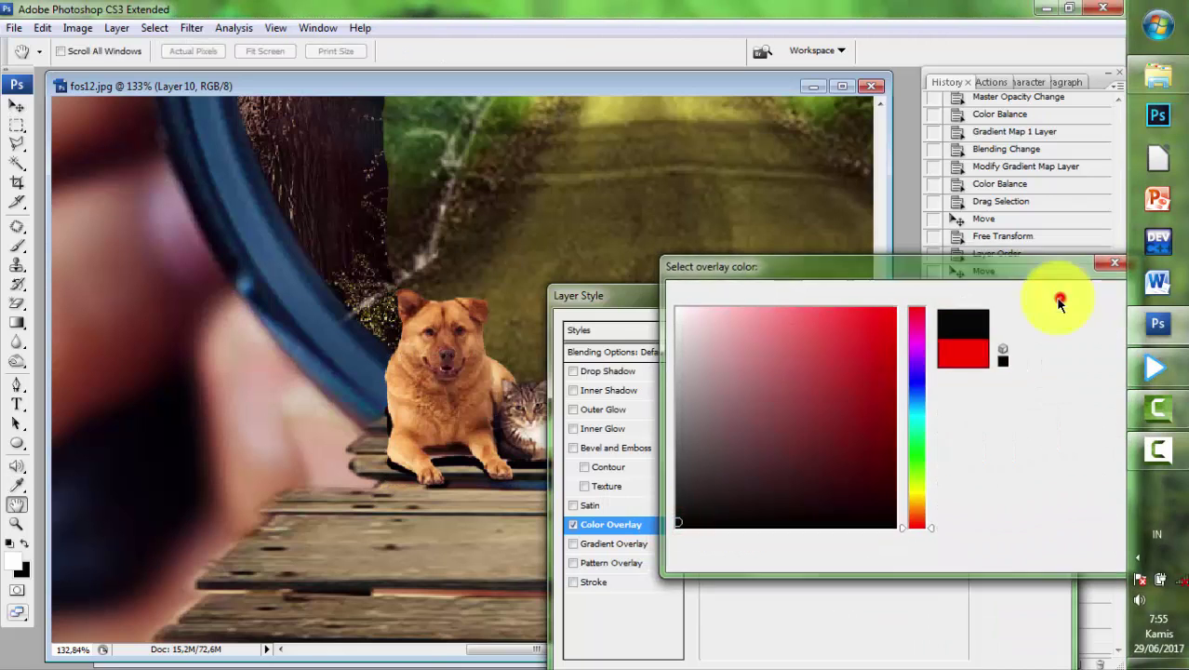
pyautogui.click(1021, 329)
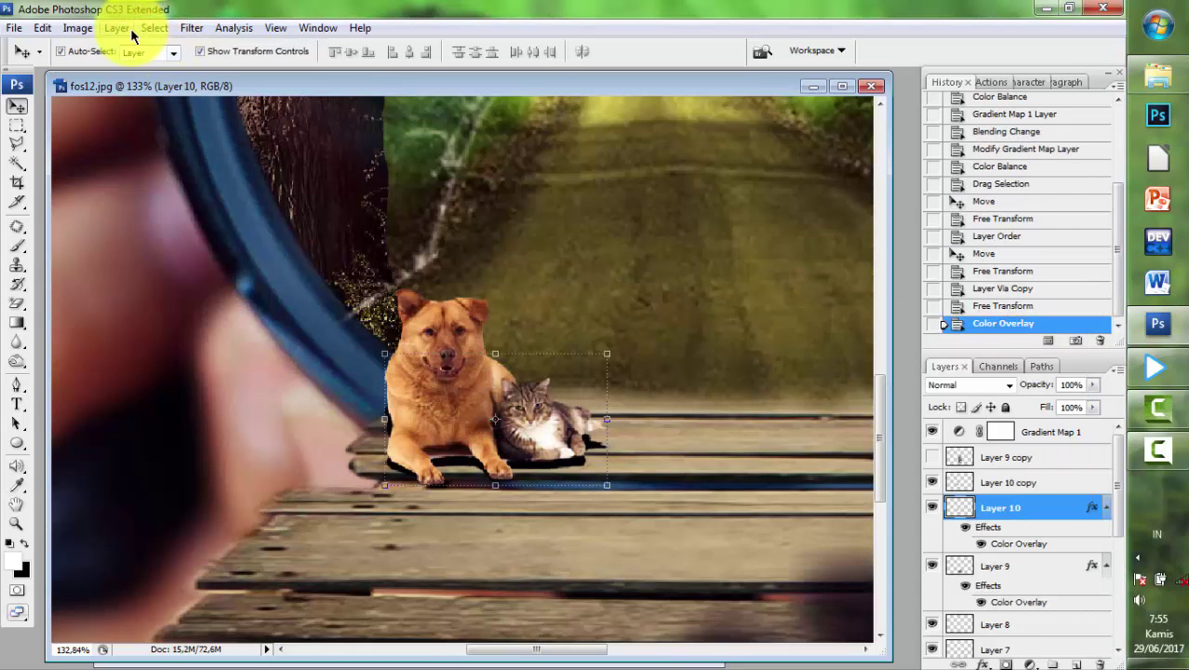
# - Soften the shadow with a Gaussian Blur at a lower radius
pyautogui.click(190, 28)
pyautogui.click(219, 49)
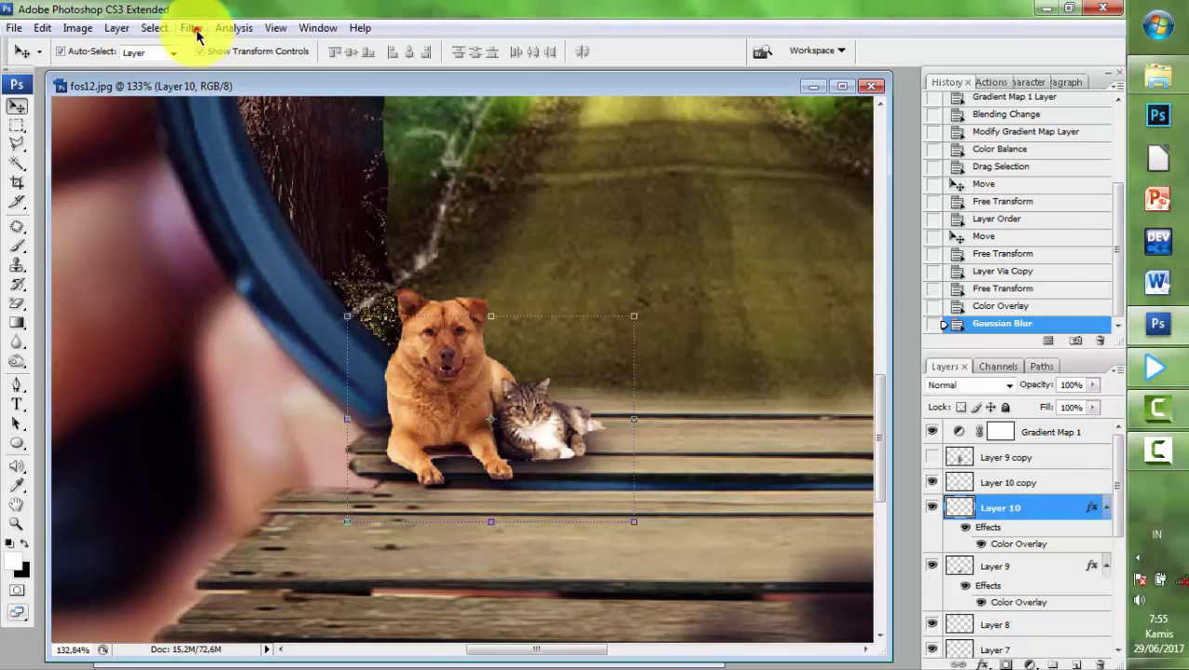
pyautogui.click(191, 28)
pyautogui.moveTo(200, 204)
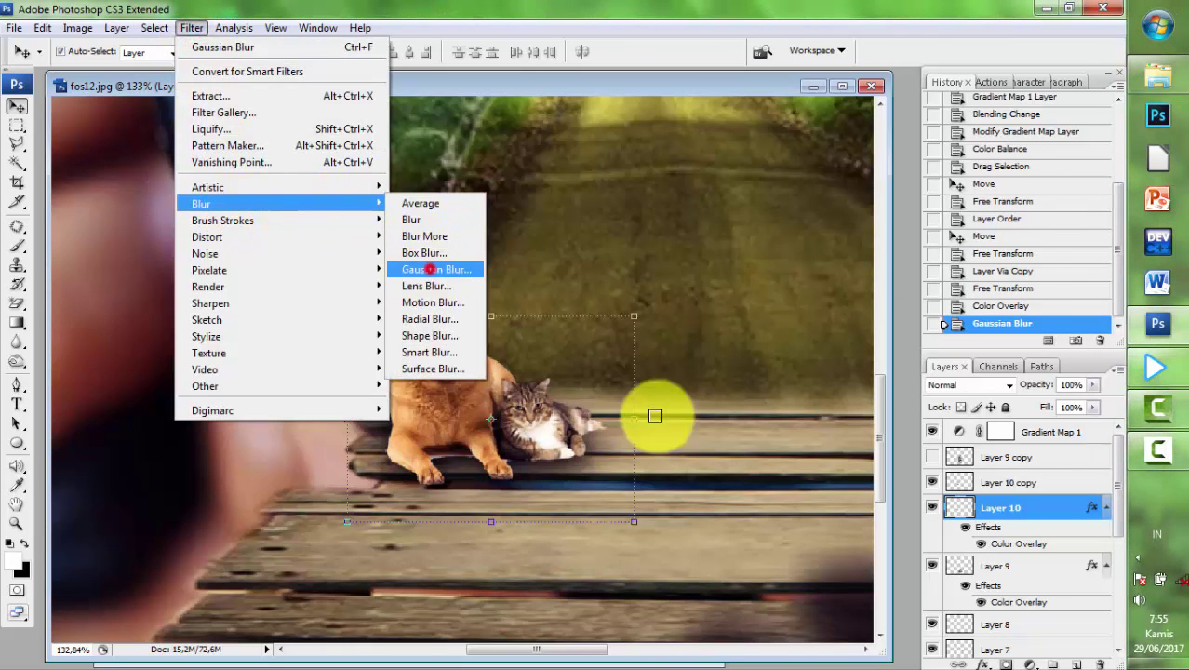
pyautogui.click(435, 268)
pyautogui.moveTo(837, 453); pyautogui.dragTo(798, 442)
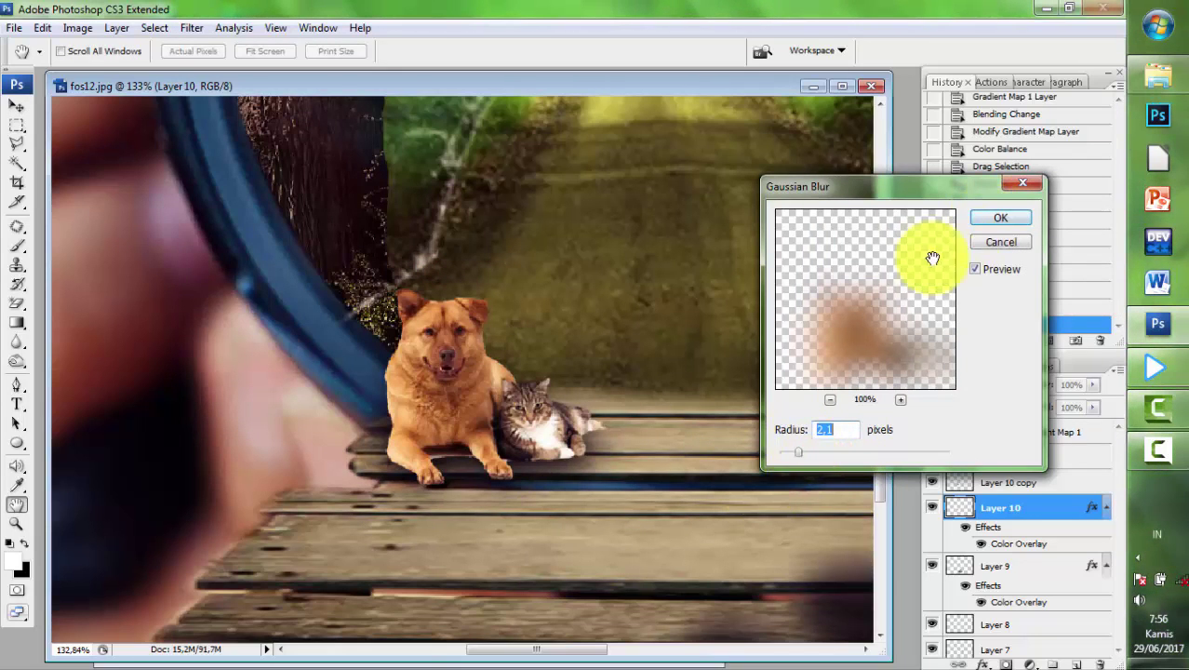
pyautogui.click(1001, 217)
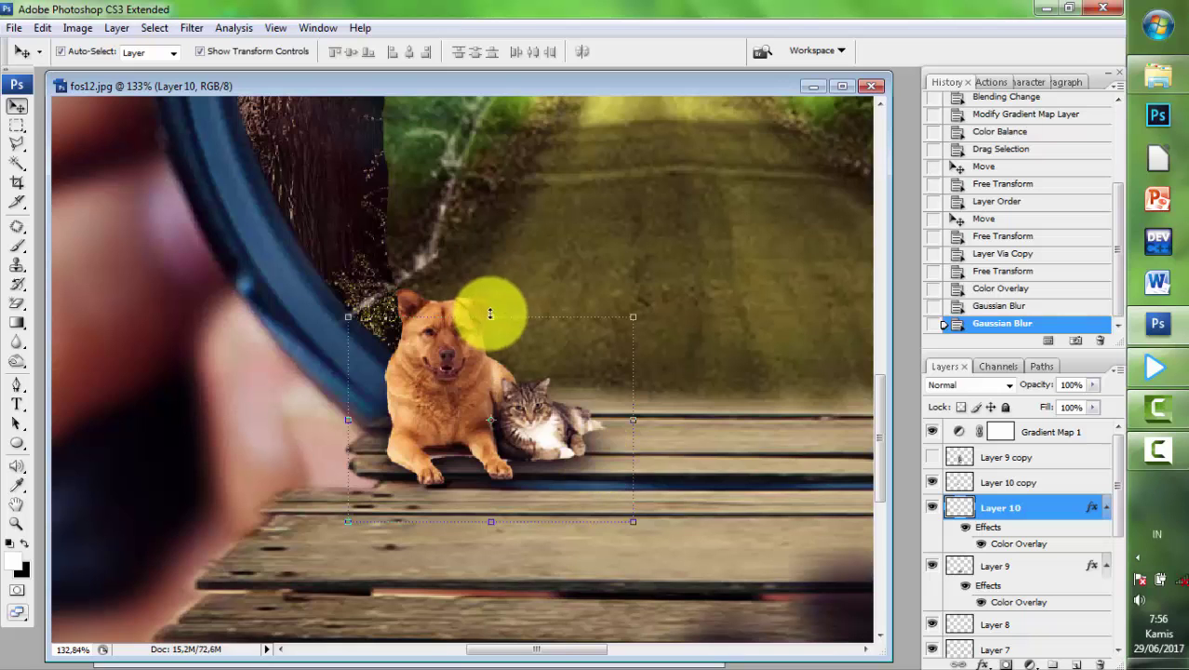
# - Squash the shadow to 80.9% height and select the dog-and-cat copy layer
pyautogui.hotkey('ctrl', 't')
pyautogui.moveTo(490, 336); pyautogui.dragTo(492, 354)
pyautogui.press('Return')
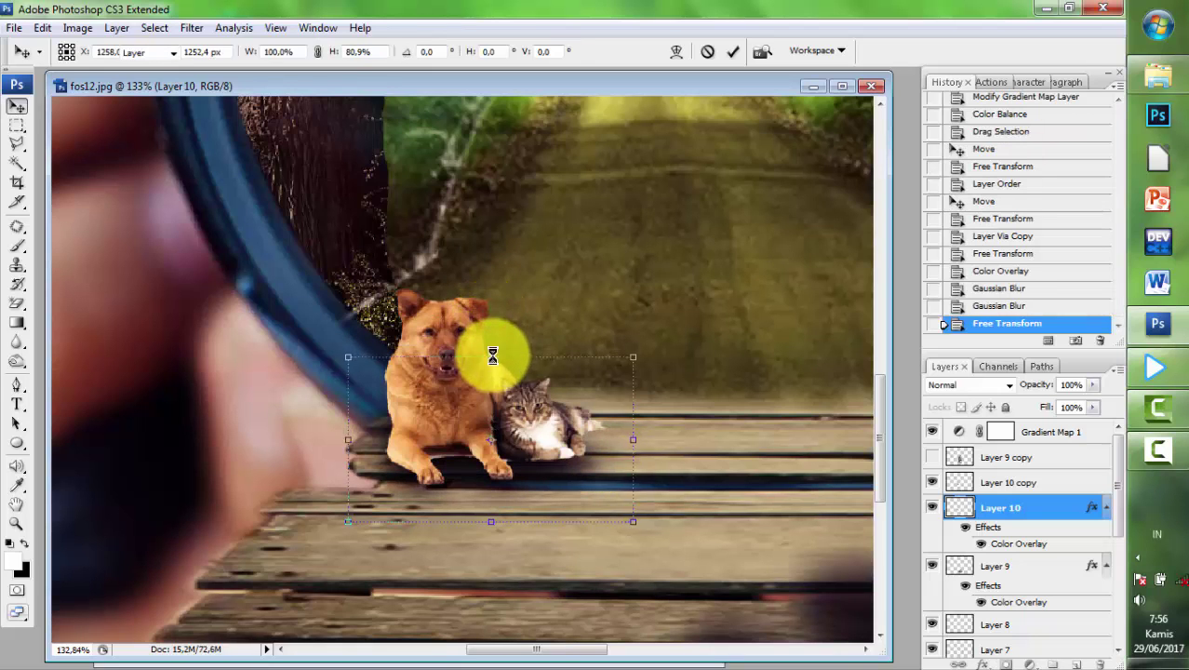
pyautogui.click(447, 428)
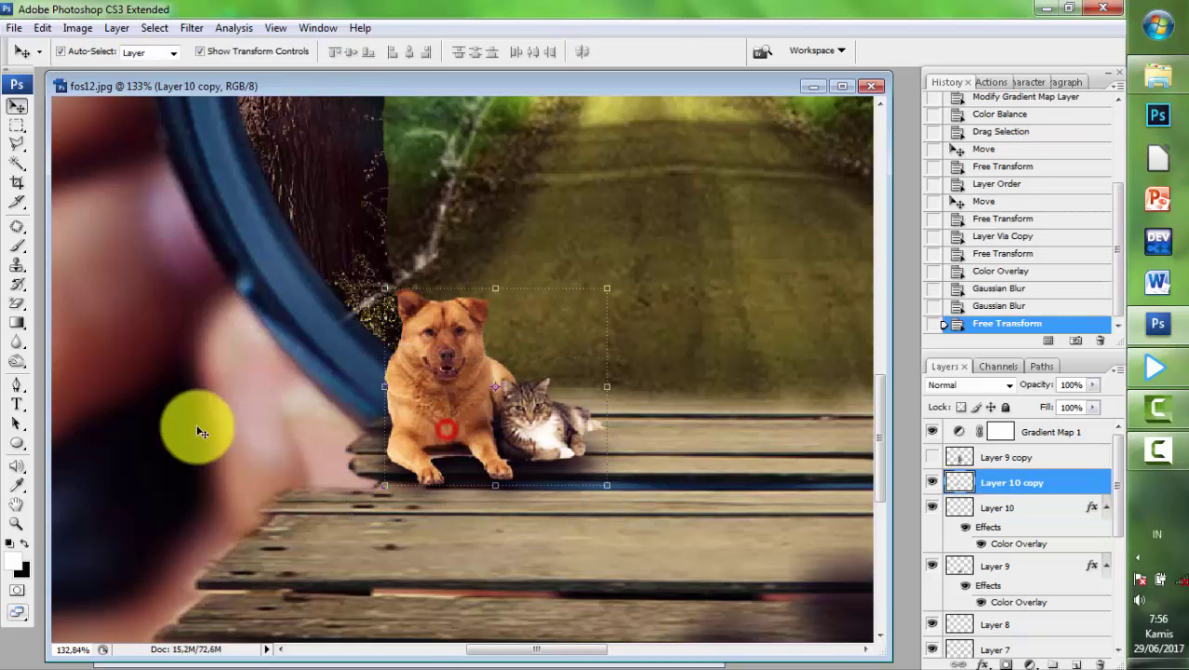
# - Erase leftover pixels between the dog's front legs with a size-20 eraser
pyautogui.click(17, 303)
pyautogui.press('[')
pyautogui.press('[')
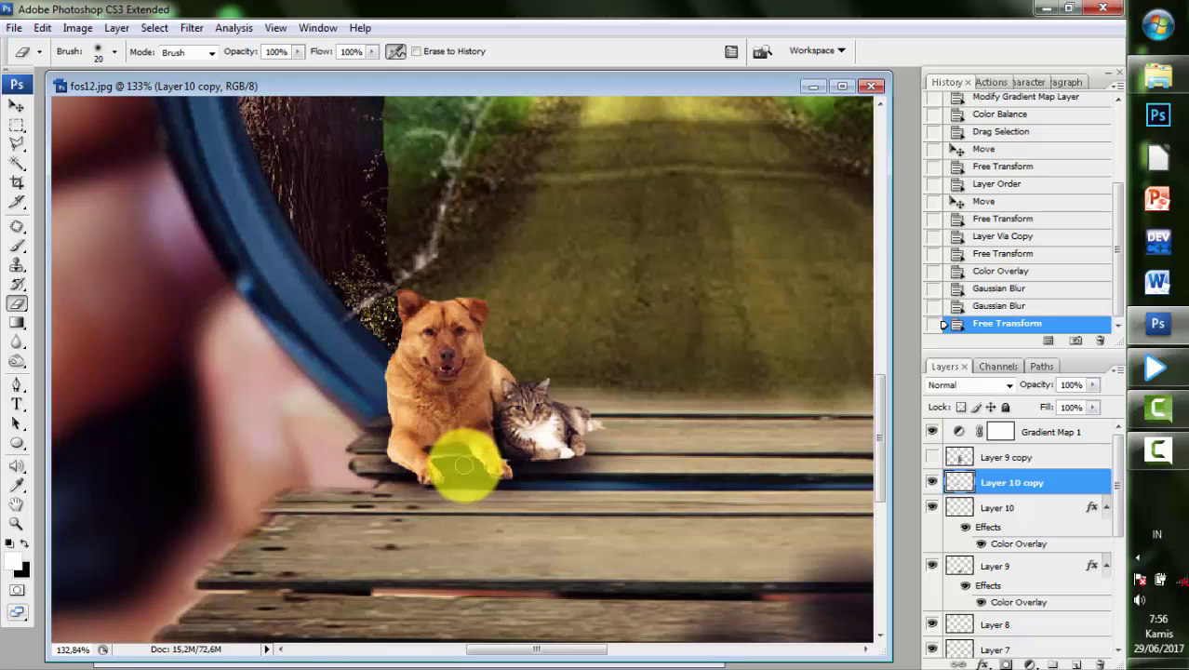
pyautogui.scroll(5, 468, 459)
pyautogui.moveTo(466, 460)
pyautogui.mouseDown()
pyautogui.moveTo(384, 456)
pyautogui.moveTo(577, 462)
pyautogui.mouseUp()
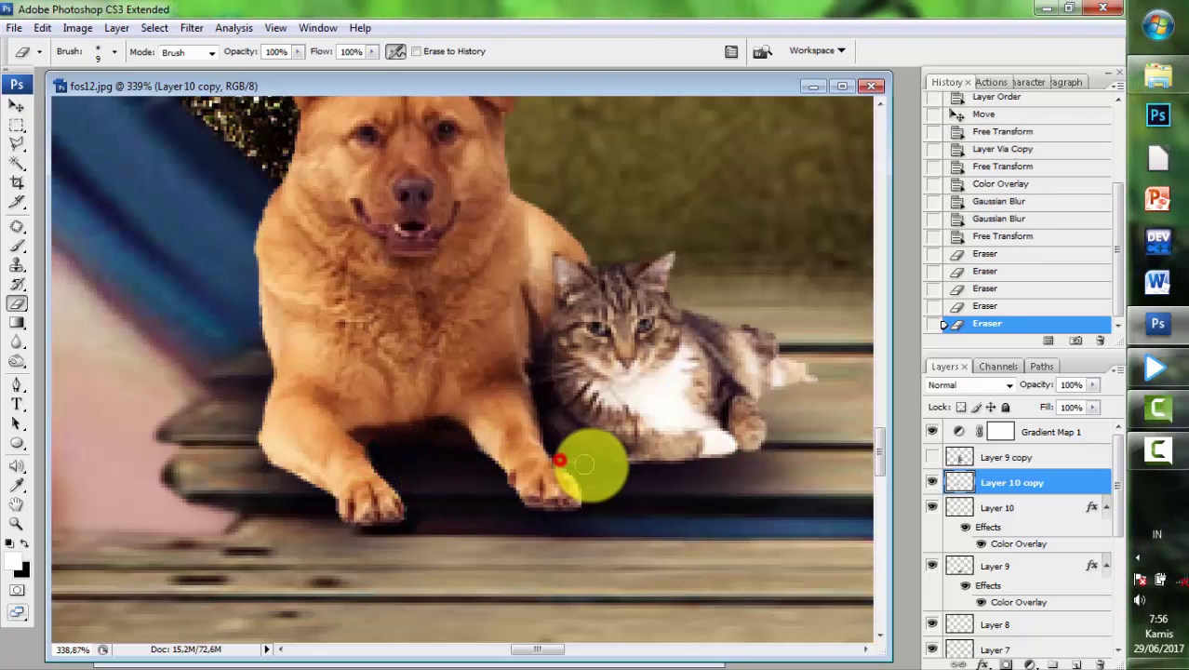
pyautogui.scroll(-1, 465, 446)
# - Burn the dog's legs and paws, the cat's underside, and near the dog's head with a size-40 brush
pyautogui.click(17, 361)
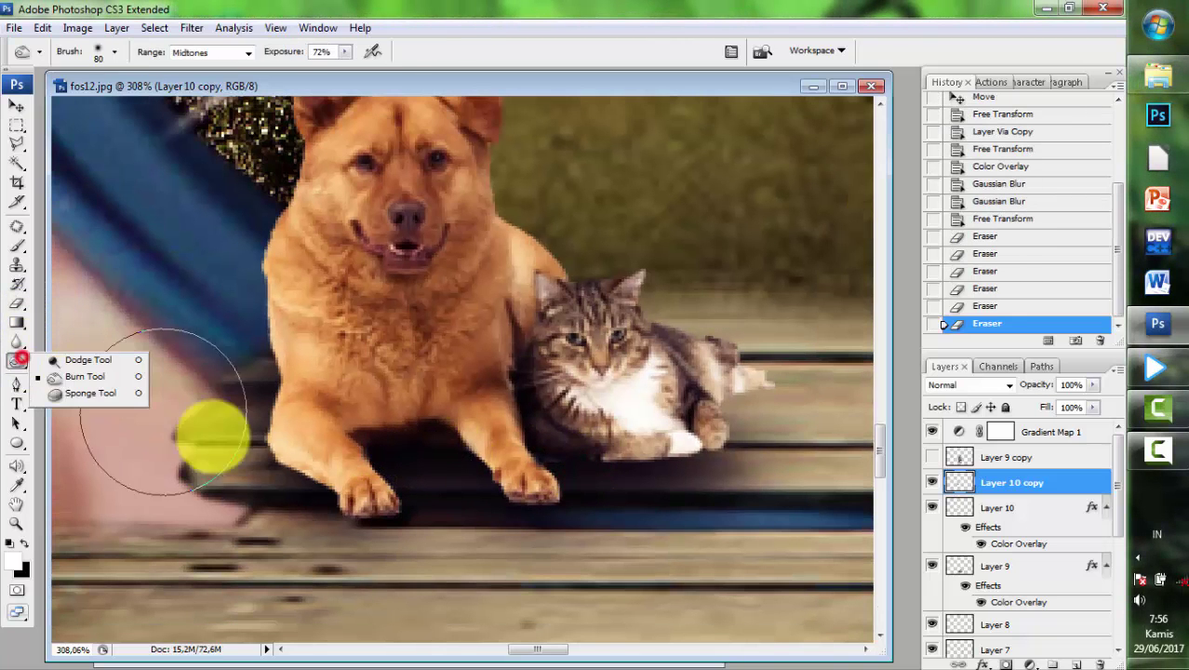
pyautogui.press('[')
pyautogui.press('[')
pyautogui.press('[')
pyautogui.moveTo(279, 447)
pyautogui.mouseDown()
pyautogui.moveTo(400, 526)
pyautogui.moveTo(254, 462)
pyautogui.mouseUp()
pyautogui.moveTo(454, 485); pyautogui.dragTo(624, 510)
pyautogui.moveTo(570, 454)
pyautogui.mouseDown()
pyautogui.moveTo(770, 430)
pyautogui.moveTo(740, 337)
pyautogui.moveTo(807, 416)
pyautogui.mouseUp()
pyautogui.moveTo(518, 450)
pyautogui.mouseDown()
pyautogui.moveTo(411, 426)
pyautogui.moveTo(257, 428)
pyautogui.mouseUp()
pyautogui.moveTo(279, 447); pyautogui.dragTo(339, 460)
pyautogui.moveTo(379, 398)
pyautogui.mouseDown()
pyautogui.moveTo(497, 456)
pyautogui.moveTo(612, 430)
pyautogui.mouseUp()
pyautogui.scroll(-3, 612, 429)
pyautogui.scroll(-2, 649, 437)
pyautogui.scroll(-2, 698, 512)
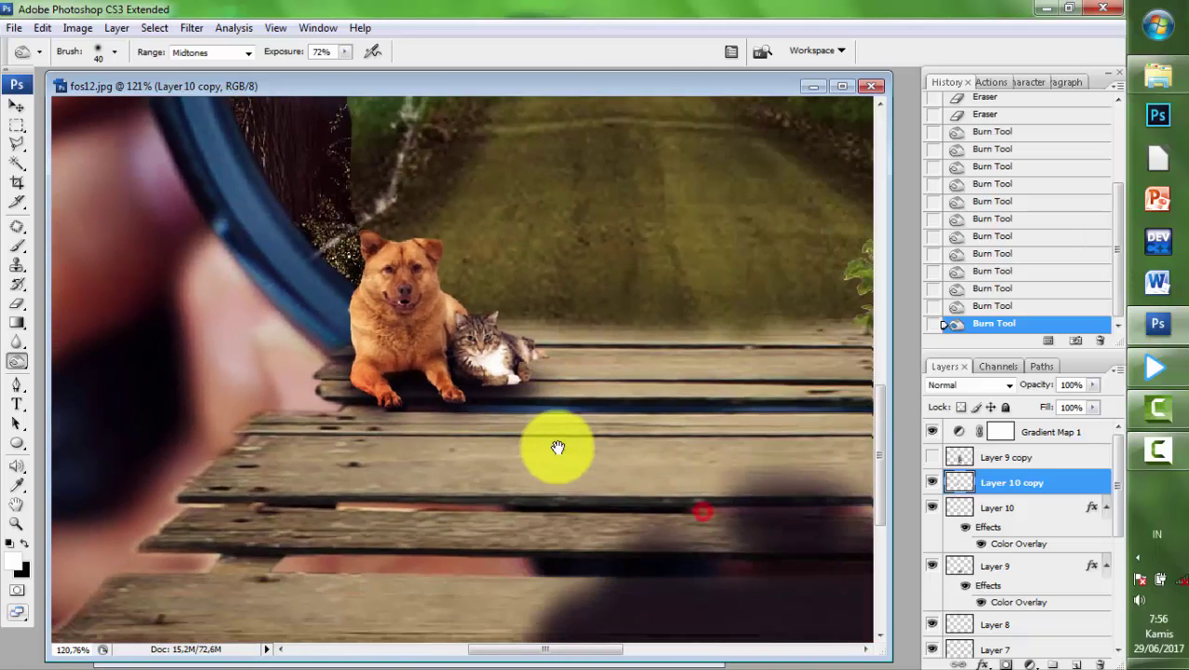
pyautogui.scroll(-1, 549, 446)
pyautogui.scroll(-1, 590, 407)
pyautogui.moveTo(427, 286)
pyautogui.mouseDown()
pyautogui.moveTo(385, 332)
pyautogui.moveTo(410, 330)
pyautogui.mouseUp()
pyautogui.scroll(-2, 725, 385)
pyautogui.scroll(-2, 744, 486)
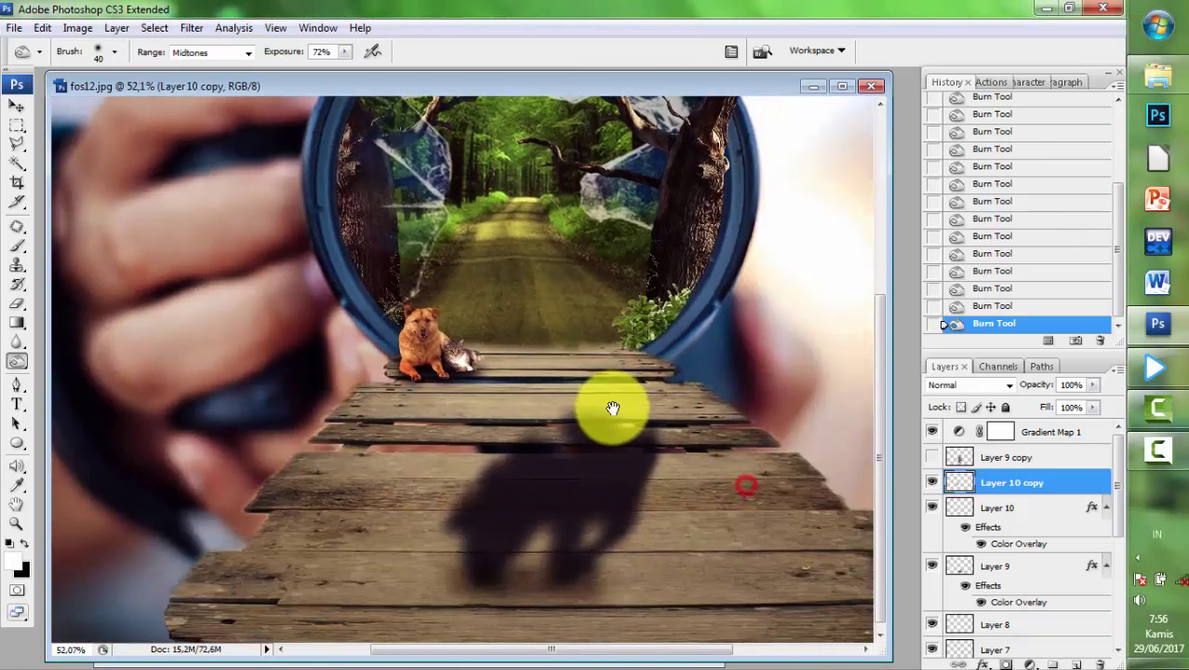
pyautogui.scroll(-2, 607, 407)
# - Make the couple's Layer 9 copy visible again
pyautogui.click(931, 456)
pyautogui.scroll(1, 658, 467)
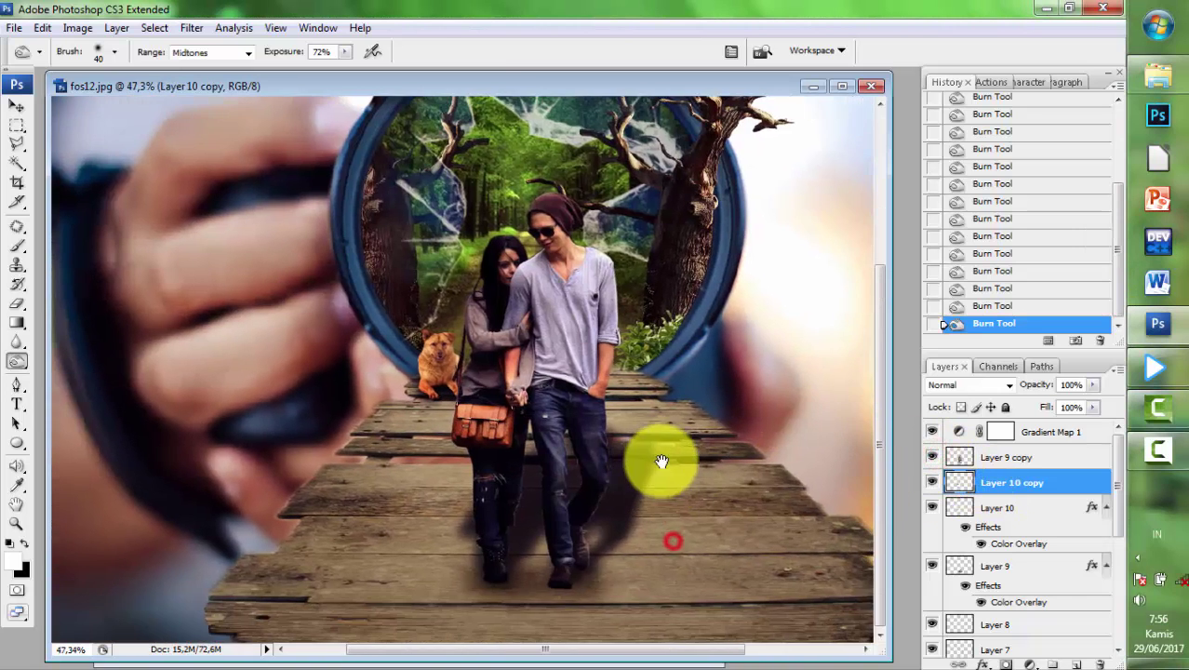
pyautogui.scroll(2, 570, 586)
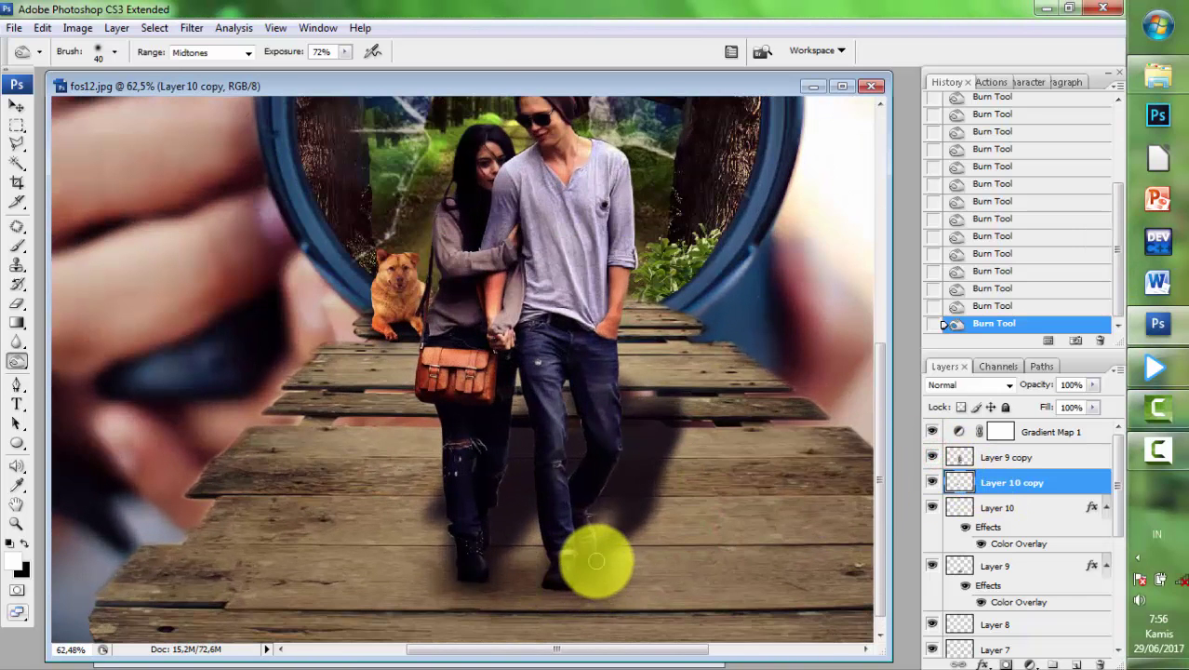
# - On Layer 9 copy, set Selective Color Blues to Cyan -100, Magenta -29, Yellow +35
pyautogui.click(995, 457)
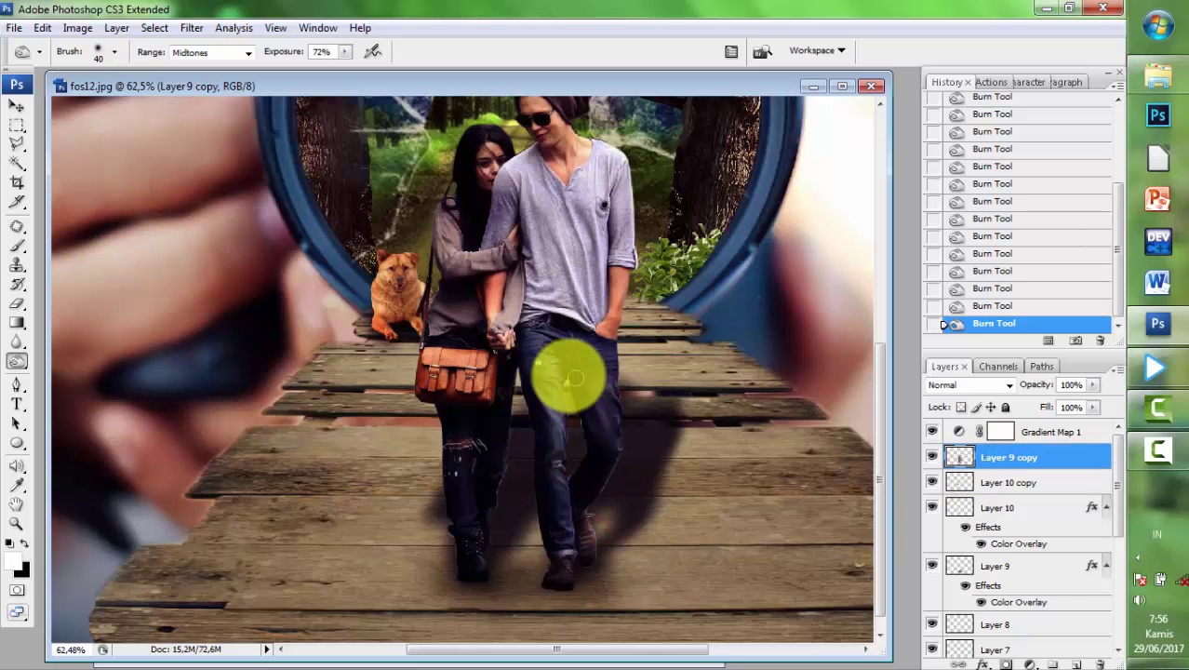
pyautogui.scroll(-1, 555, 347)
pyautogui.scroll(-1, 497, 313)
pyautogui.click(16, 105)
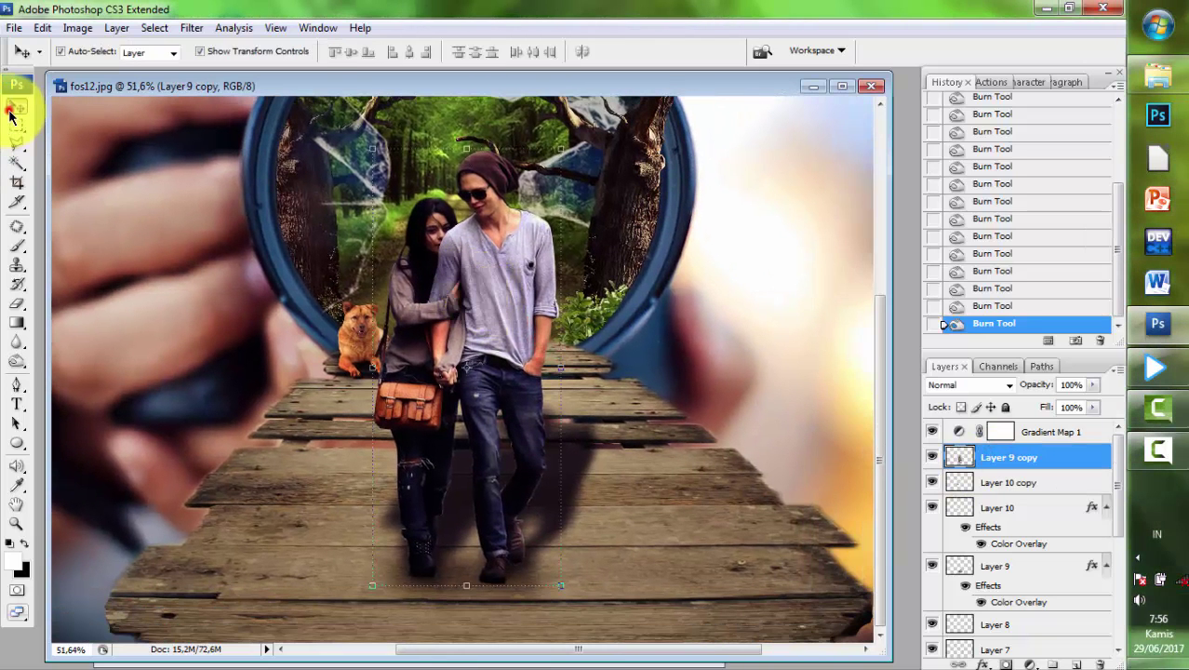
pyautogui.click(77, 28)
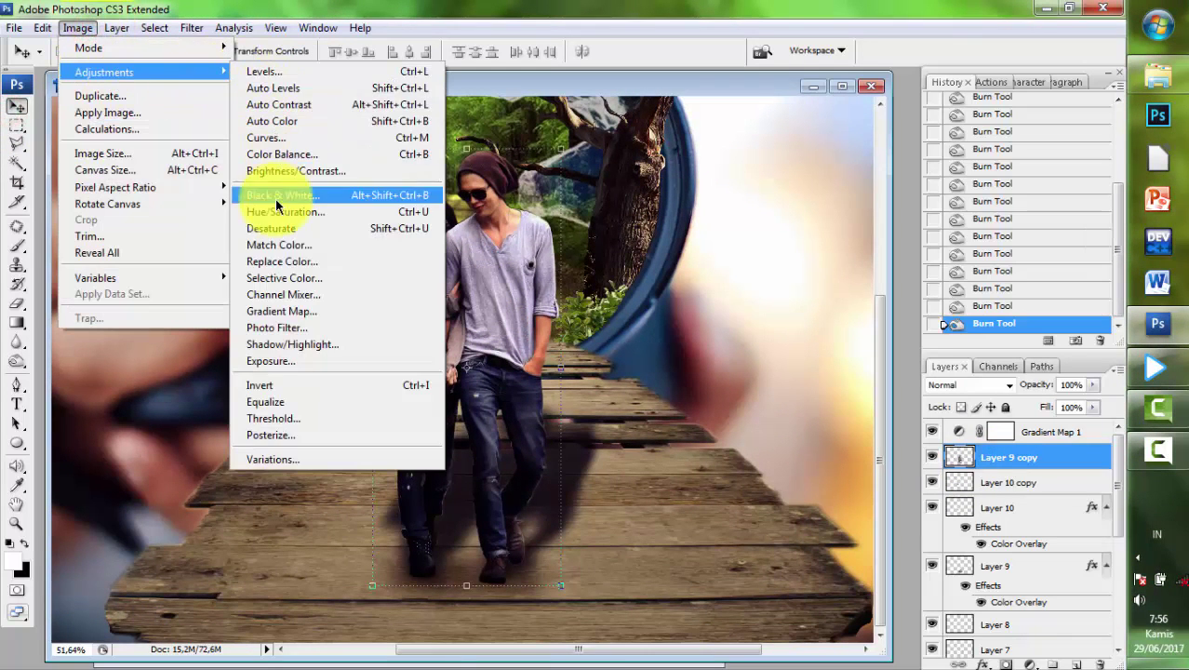
pyautogui.click(279, 278)
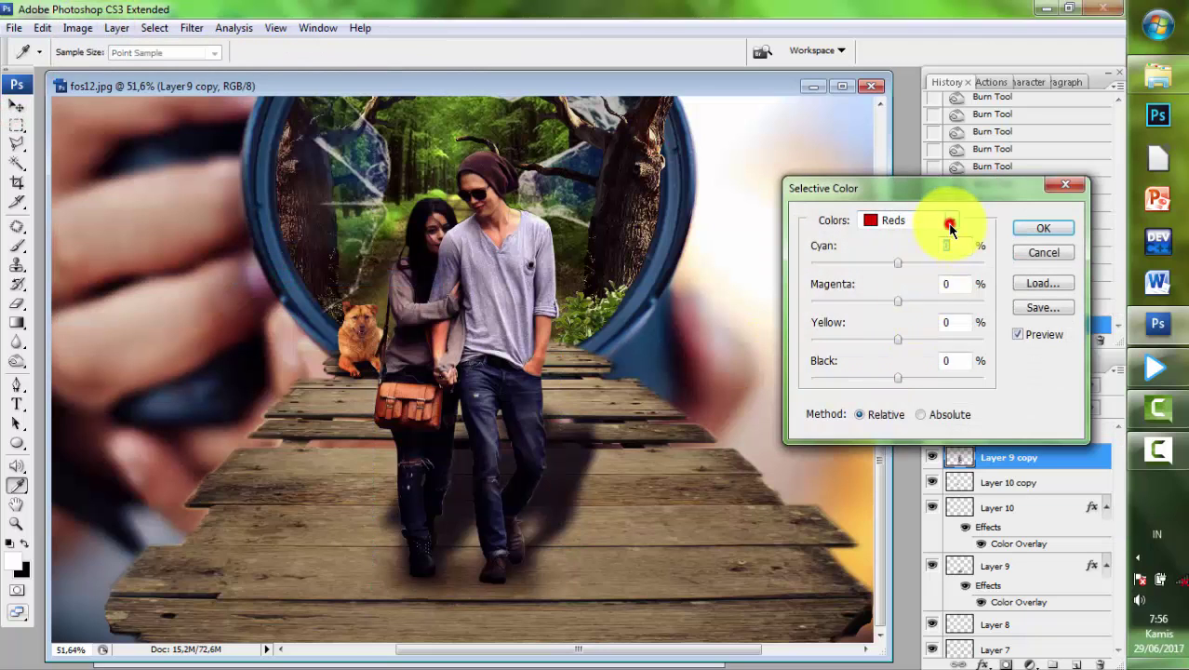
pyautogui.click(949, 222)
pyautogui.click(892, 293)
pyautogui.moveTo(896, 300); pyautogui.dragTo(875, 312)
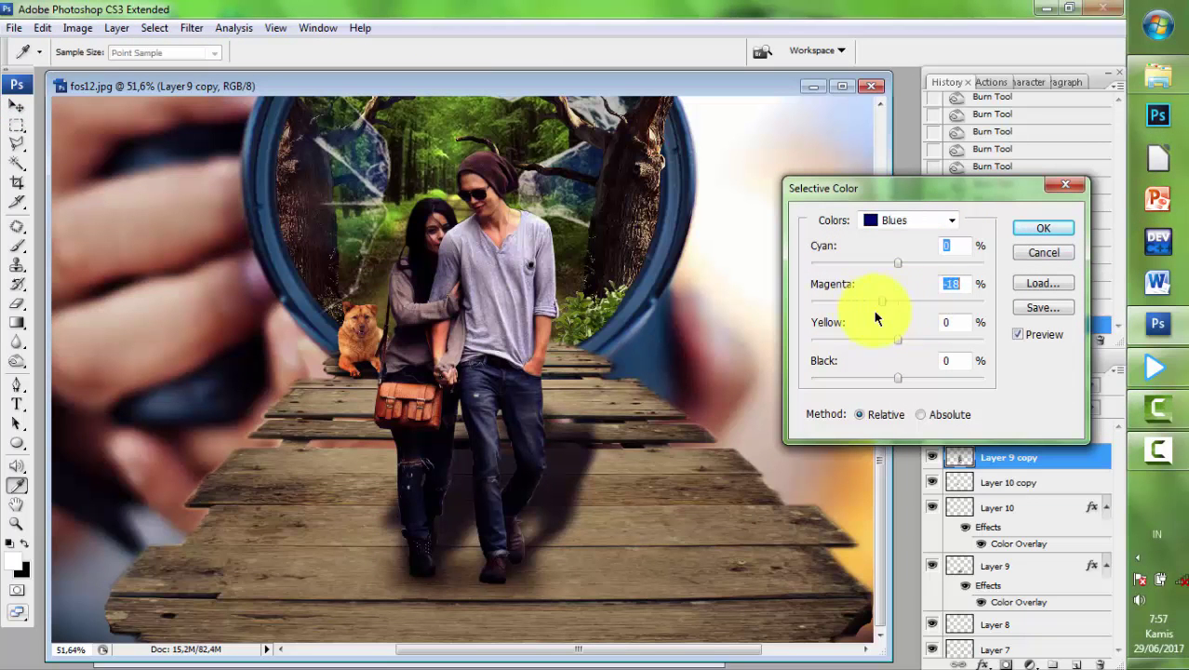
pyautogui.moveTo(944, 265); pyautogui.dragTo(797, 265)
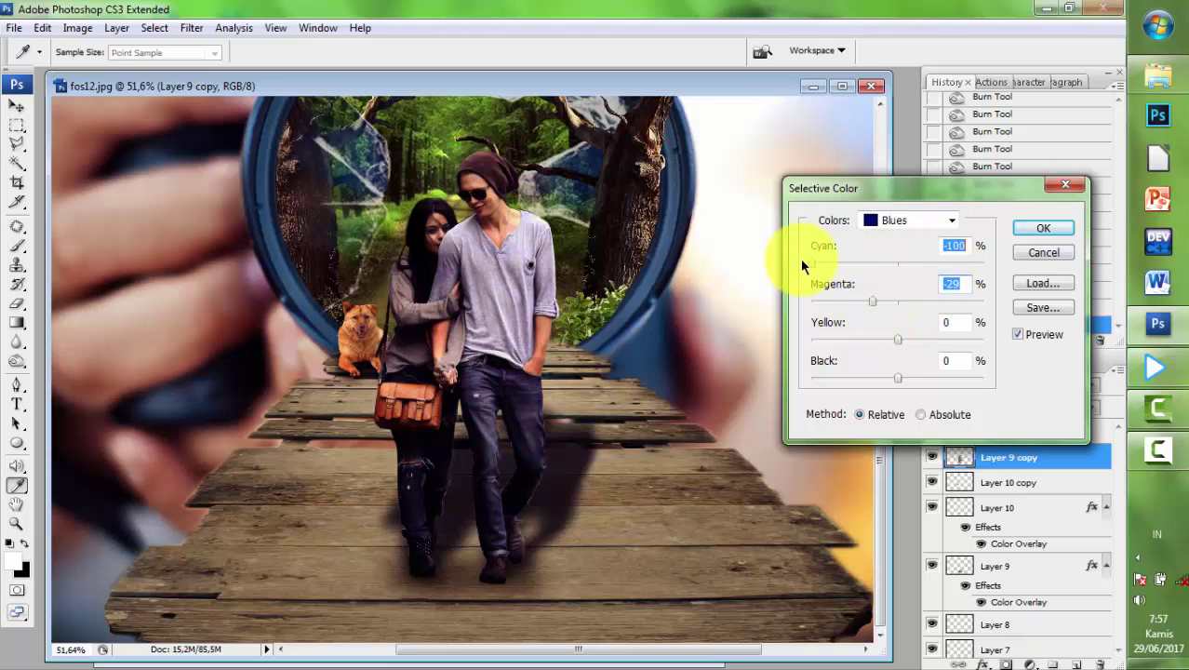
pyautogui.moveTo(900, 341); pyautogui.dragTo(929, 340)
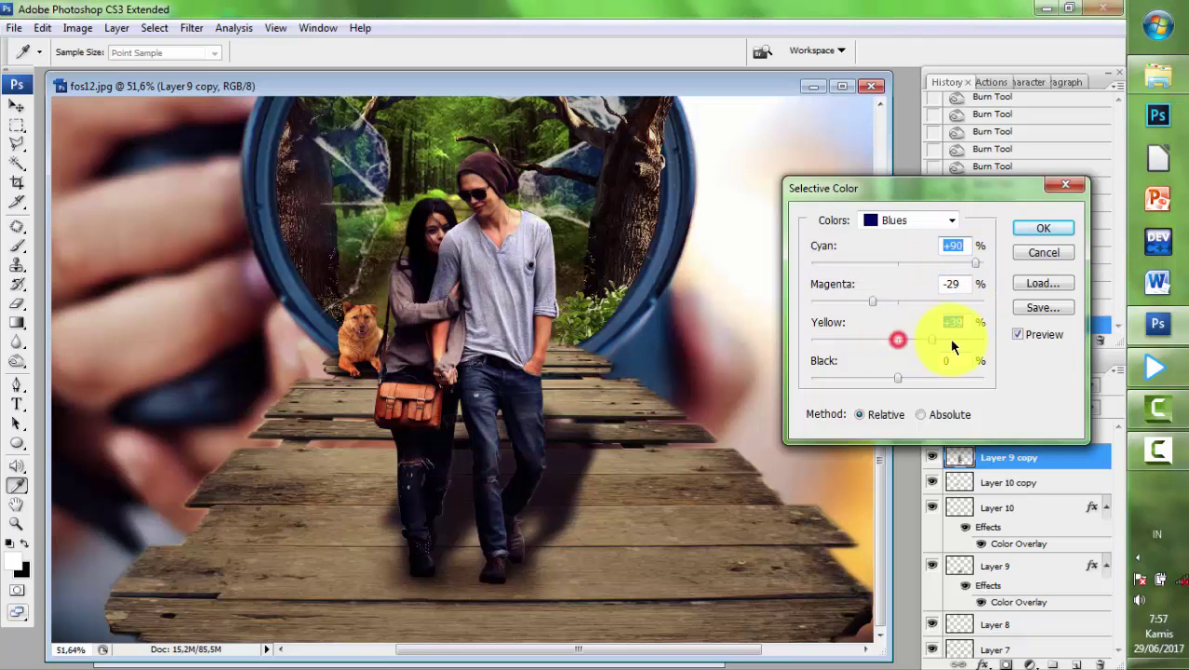
# - Set Selective Color Neutrals to cyan +5, magenta -3, yellow +9 and apply
pyautogui.click(948, 225)
pyautogui.click(898, 253)
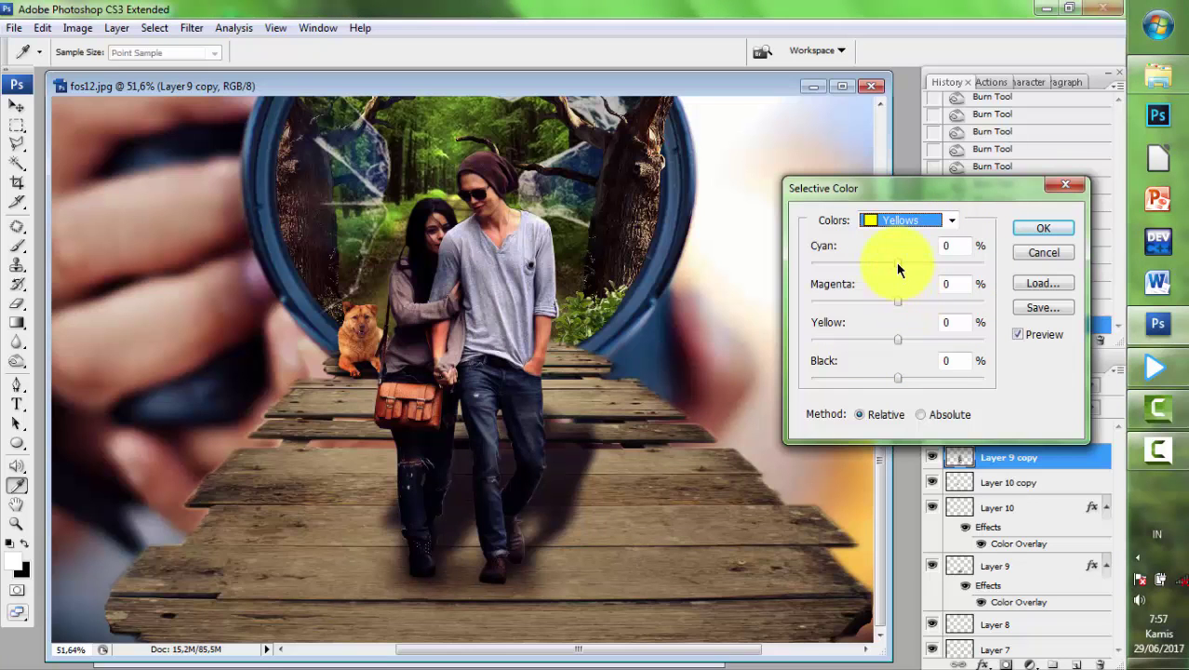
pyautogui.click(953, 223)
pyautogui.click(888, 325)
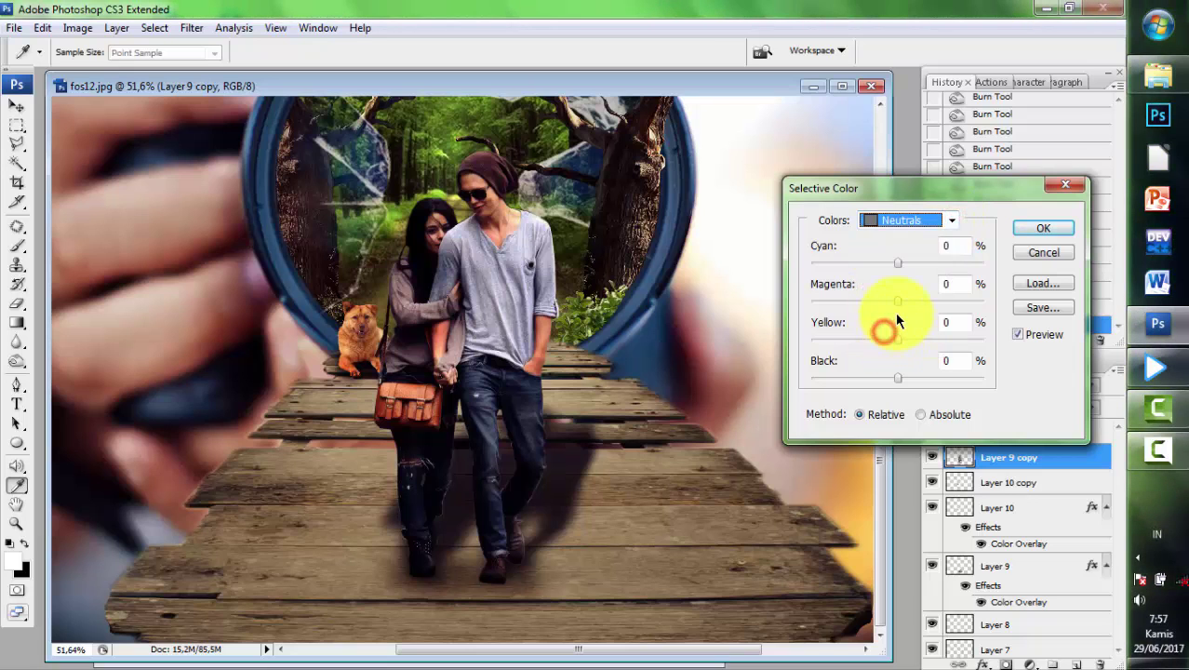
pyautogui.moveTo(898, 307); pyautogui.dragTo(896, 312)
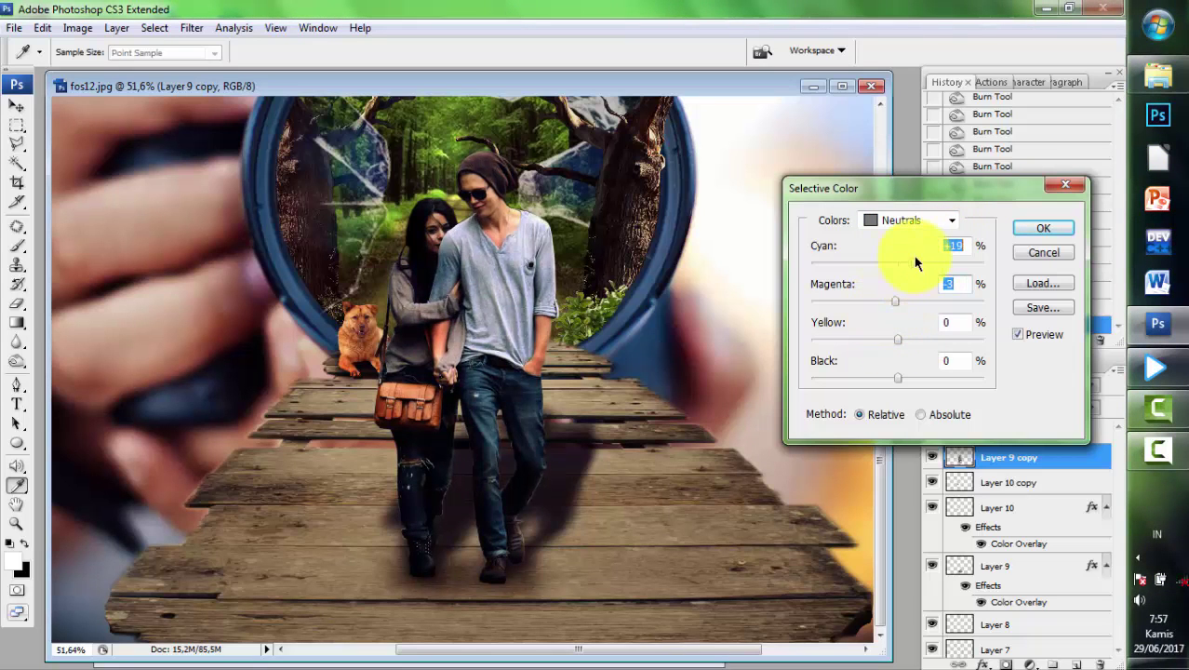
pyautogui.moveTo(904, 264); pyautogui.dragTo(902, 264)
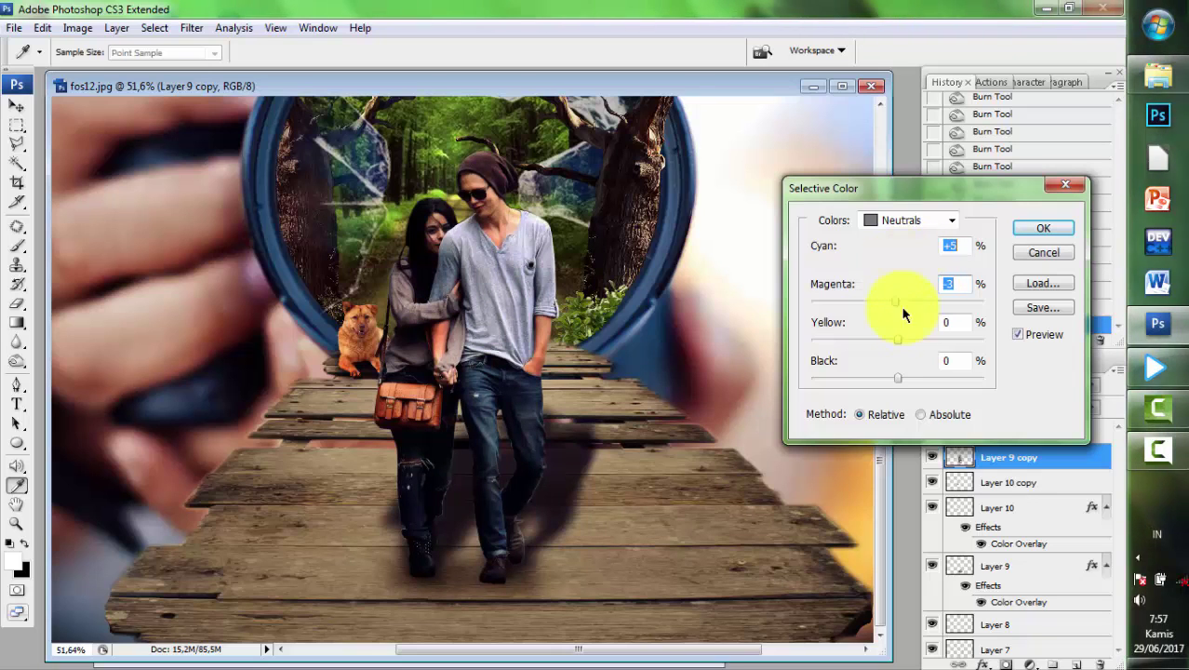
pyautogui.moveTo(897, 339); pyautogui.dragTo(898, 342)
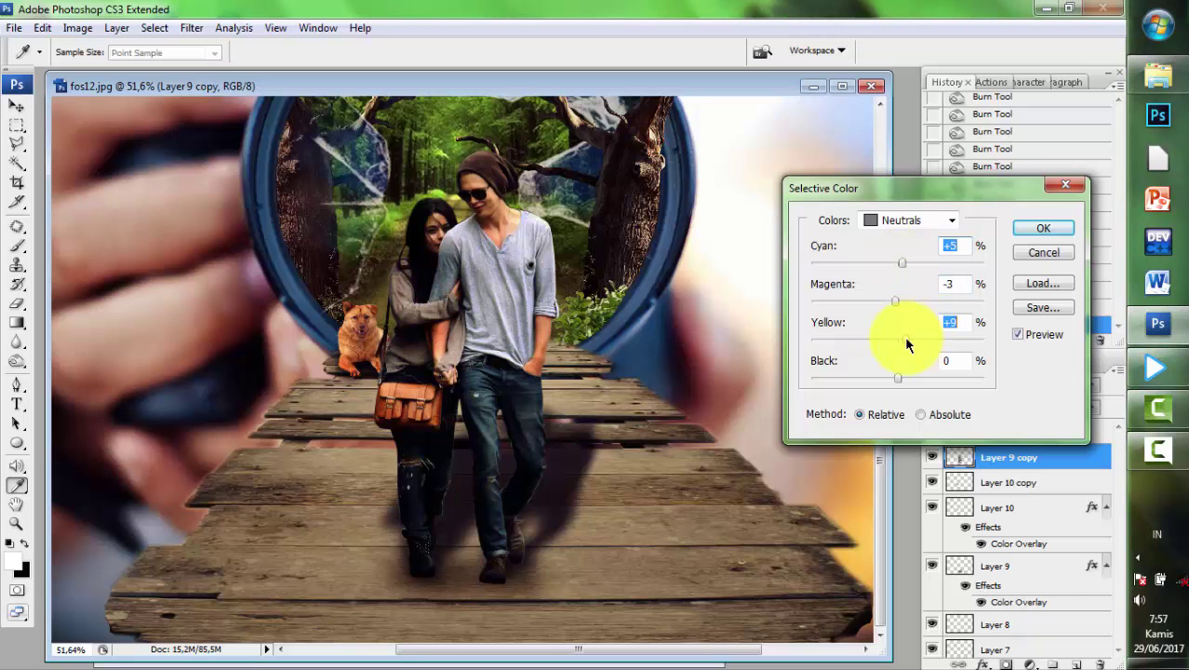
pyautogui.click(1024, 232)
# - Switch to the Move tool and scroll the Layers panel, clearing the layer selection
pyautogui.press('v')
pyautogui.scroll(-1, 650, 381)
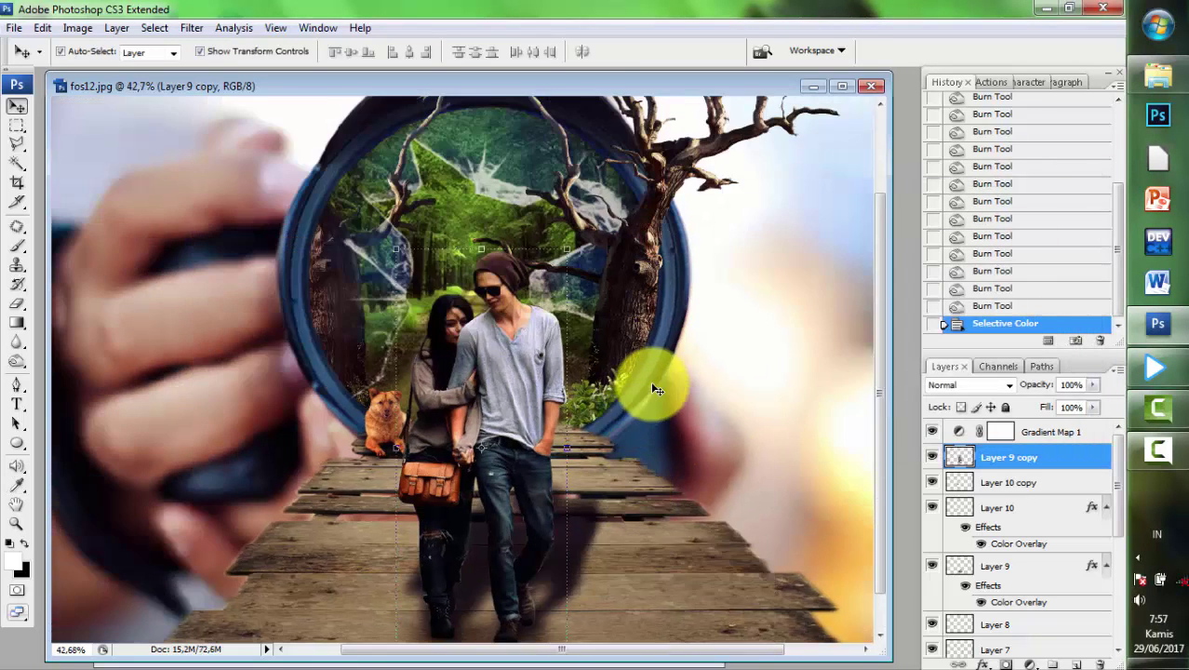
pyautogui.scroll(-2, 657, 389)
pyautogui.scroll(-2, 657, 389)
pyautogui.click(801, 432)
pyautogui.scroll(1, 801, 436)
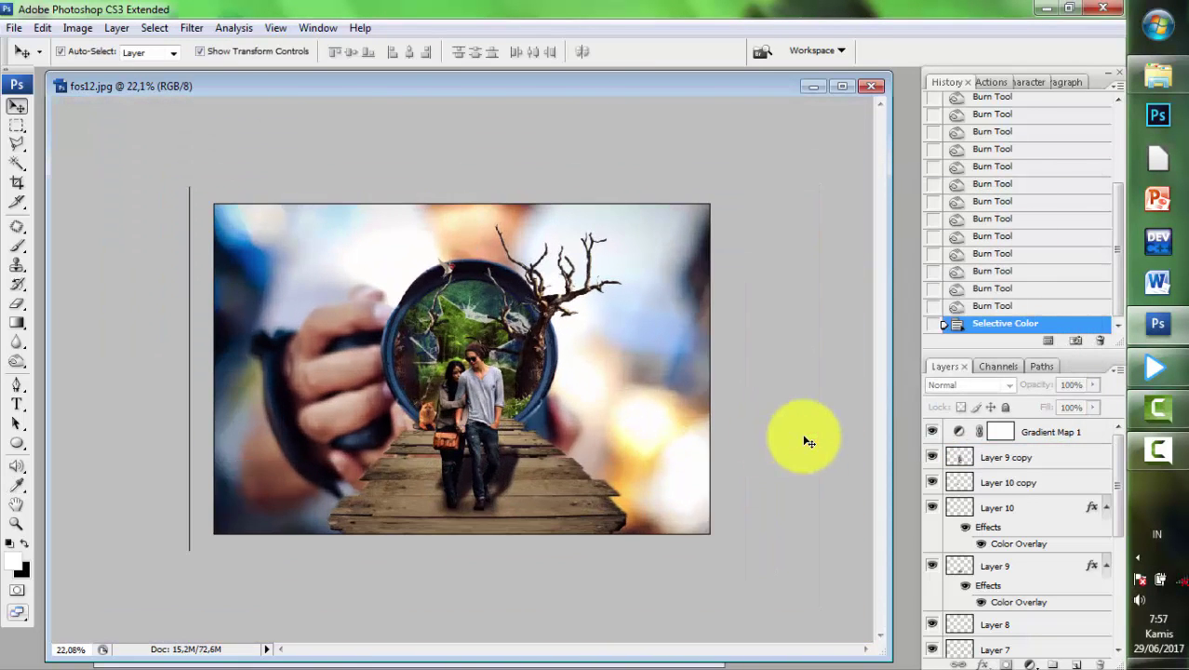
pyautogui.scroll(2, 808, 441)
pyautogui.scroll(-1, 801, 433)
# - Nudge the couple (Layer 9 copy) and its shadow (Layer 9) slightly right
pyautogui.click(589, 575)
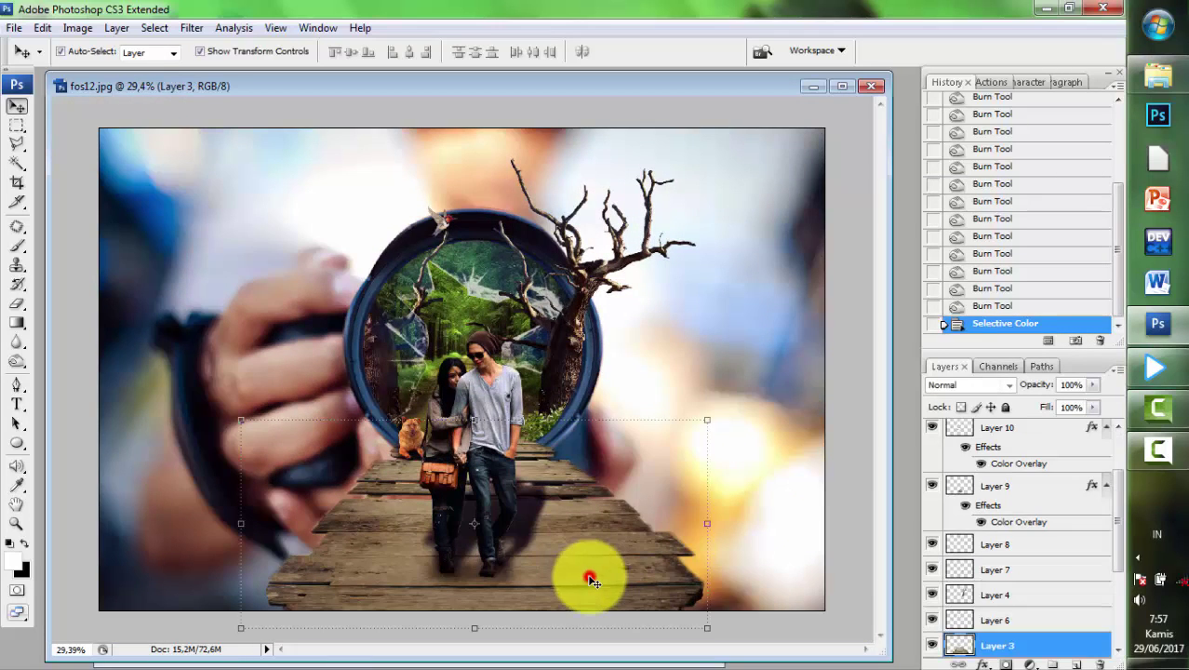
pyautogui.scroll(1, 1006, 500)
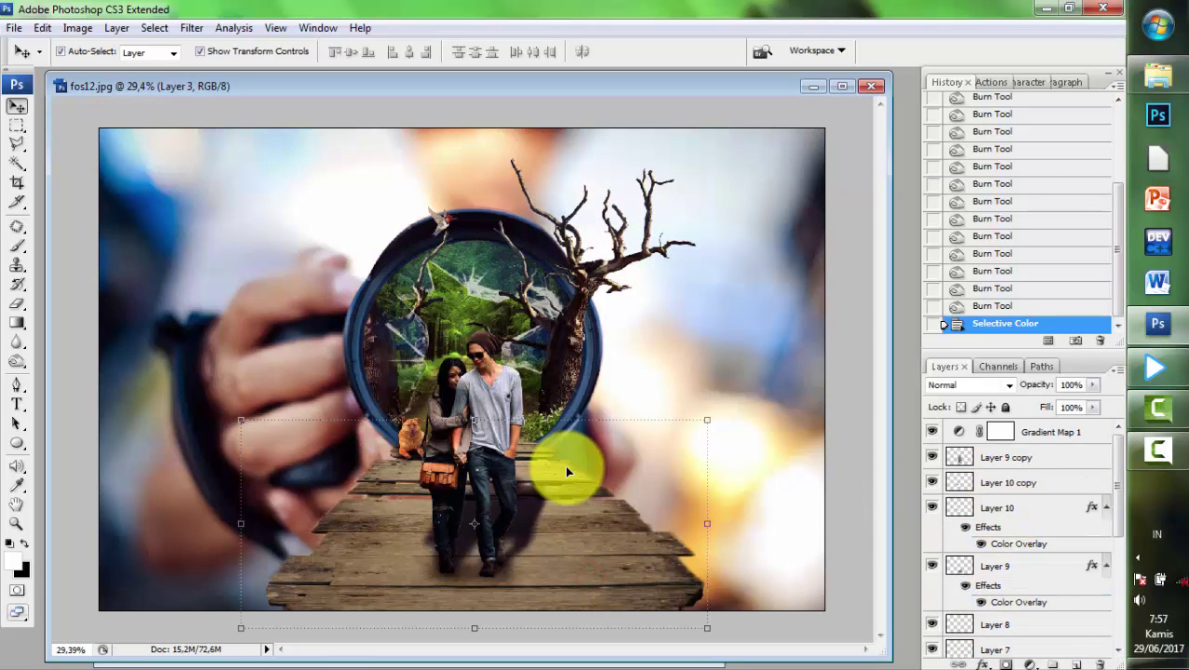
pyautogui.click(493, 393)
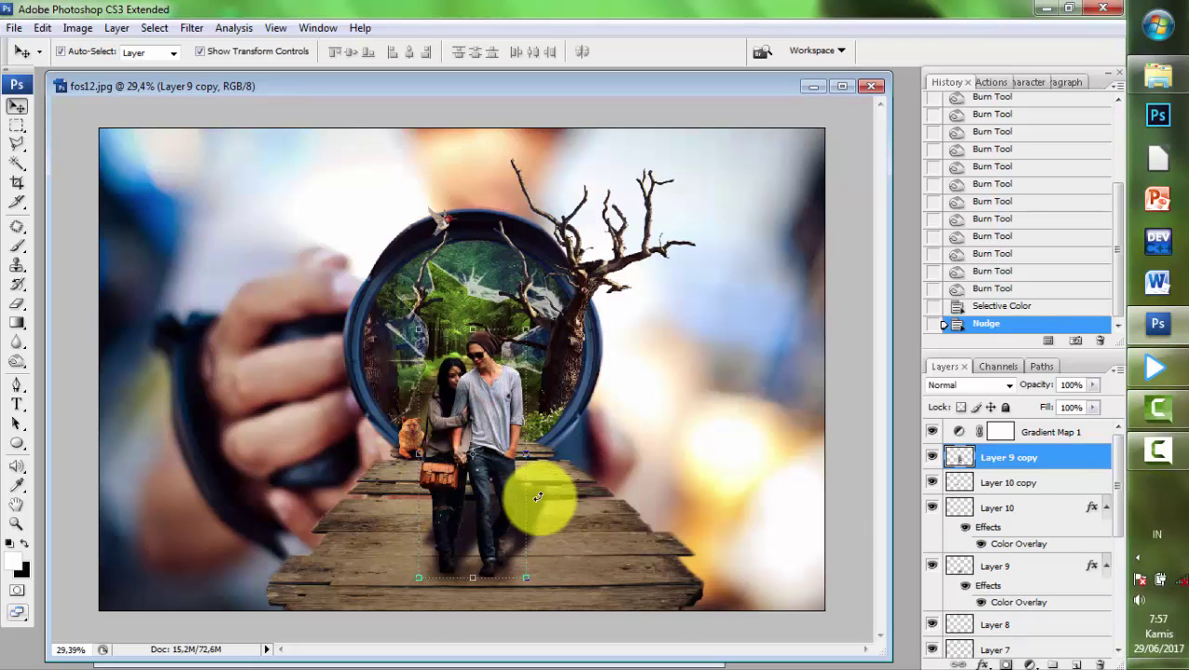
pyautogui.press('Right')
pyautogui.press('Right')
pyautogui.press('Right')
pyautogui.press('Right')
pyautogui.press('Right')
pyautogui.press('Right')
pyautogui.press('Right')
pyautogui.press('Right')
pyautogui.press('Right')
pyautogui.press('Right')
pyautogui.press('Right')
pyautogui.press('Right')
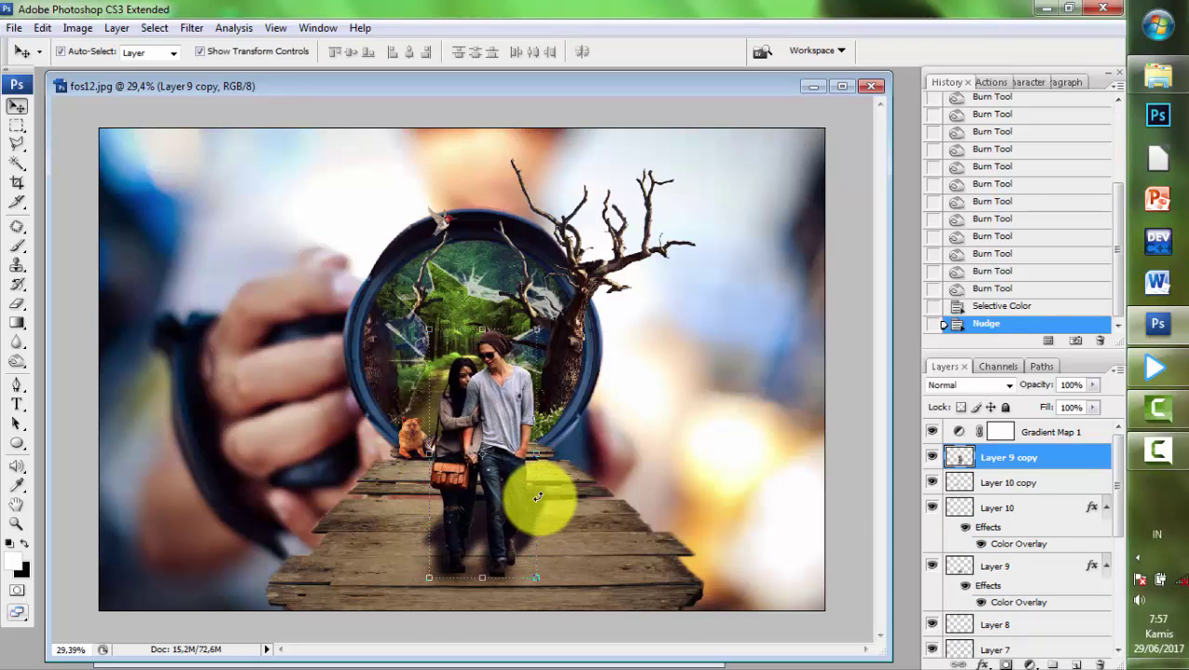
pyautogui.press('Left')
pyautogui.press('Left')
pyautogui.press('Left')
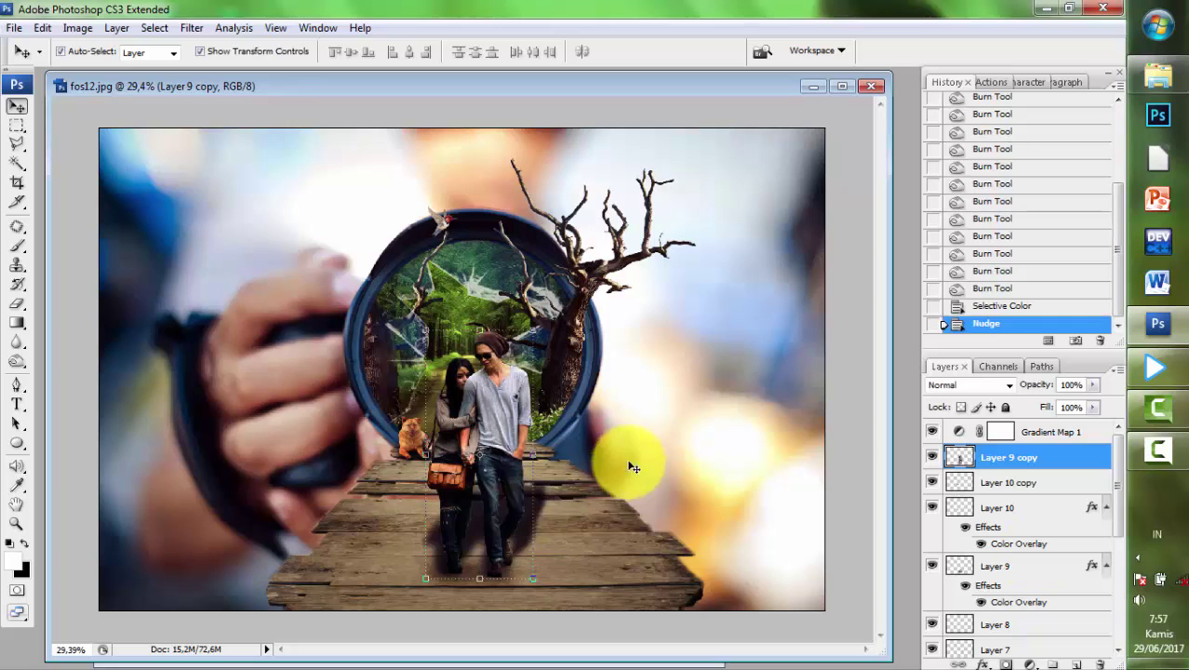
pyautogui.click(999, 510)
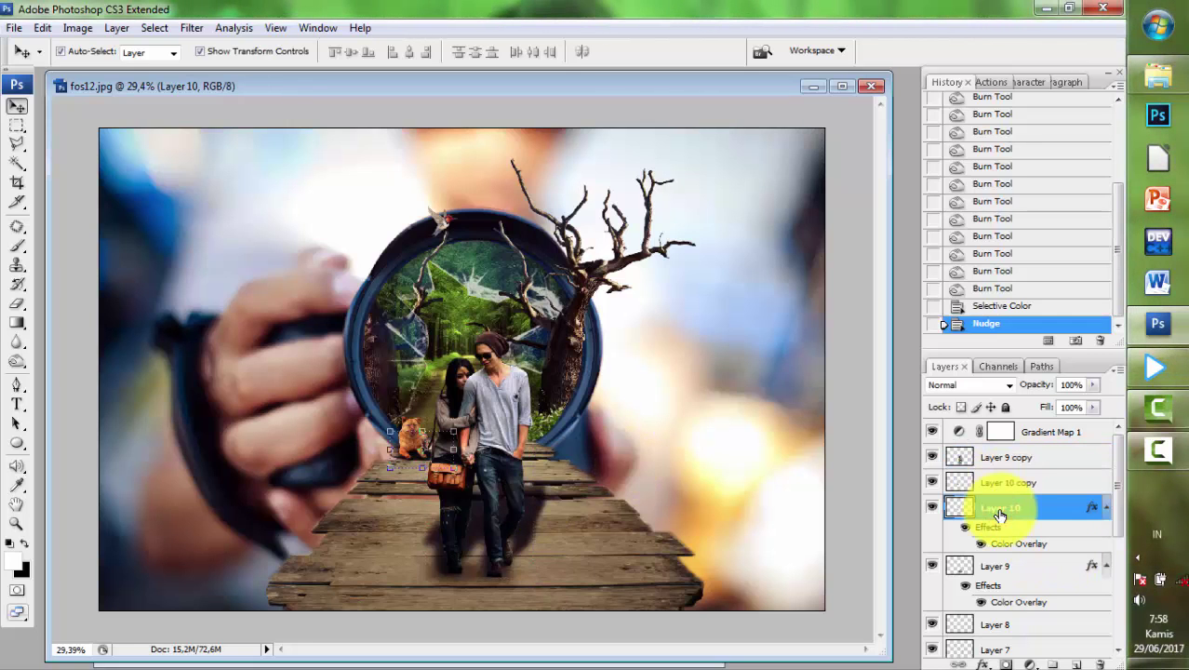
pyautogui.click(994, 566)
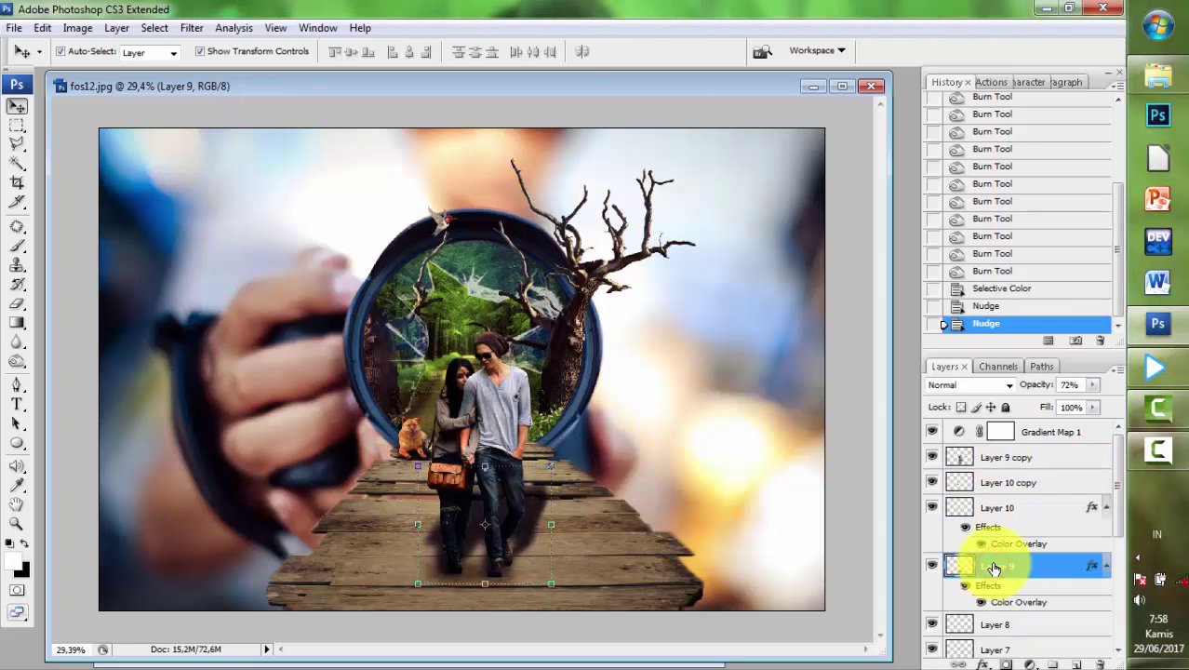
pyautogui.hotkey('shift', 'Right')
pyautogui.hotkey('shift', 'Right')
pyautogui.hotkey('shift', 'Right')
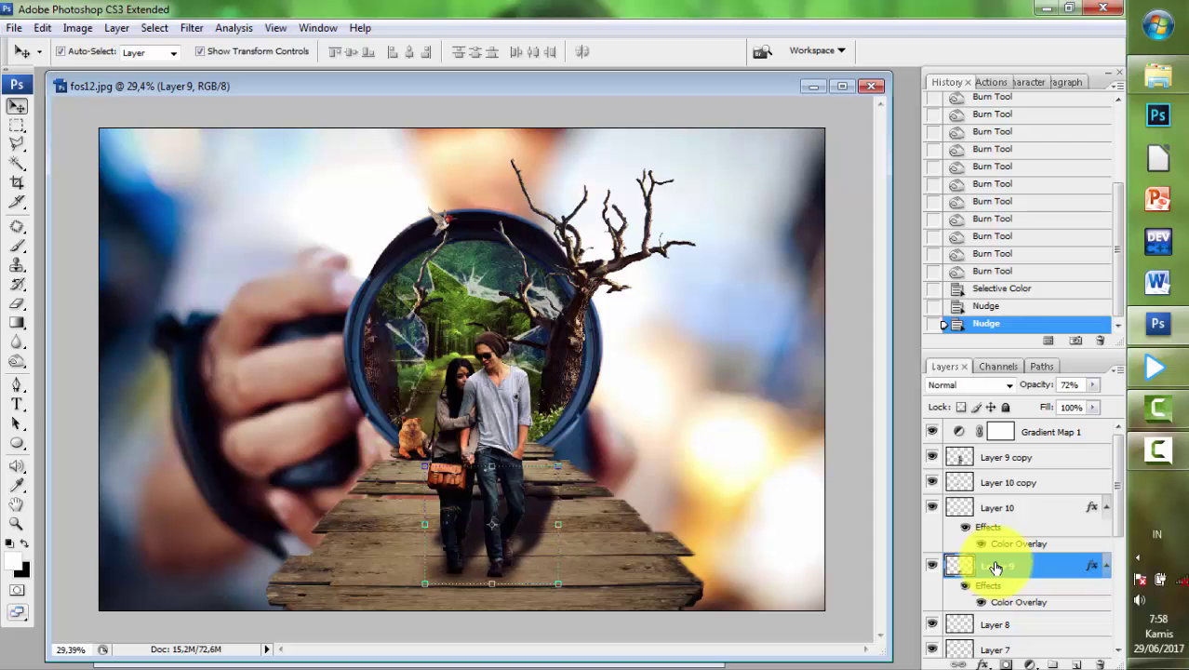
# - Lower Layer 9's shadow opacity from 72% to about 52%, then deselect to view the composite
pyautogui.click(847, 486)
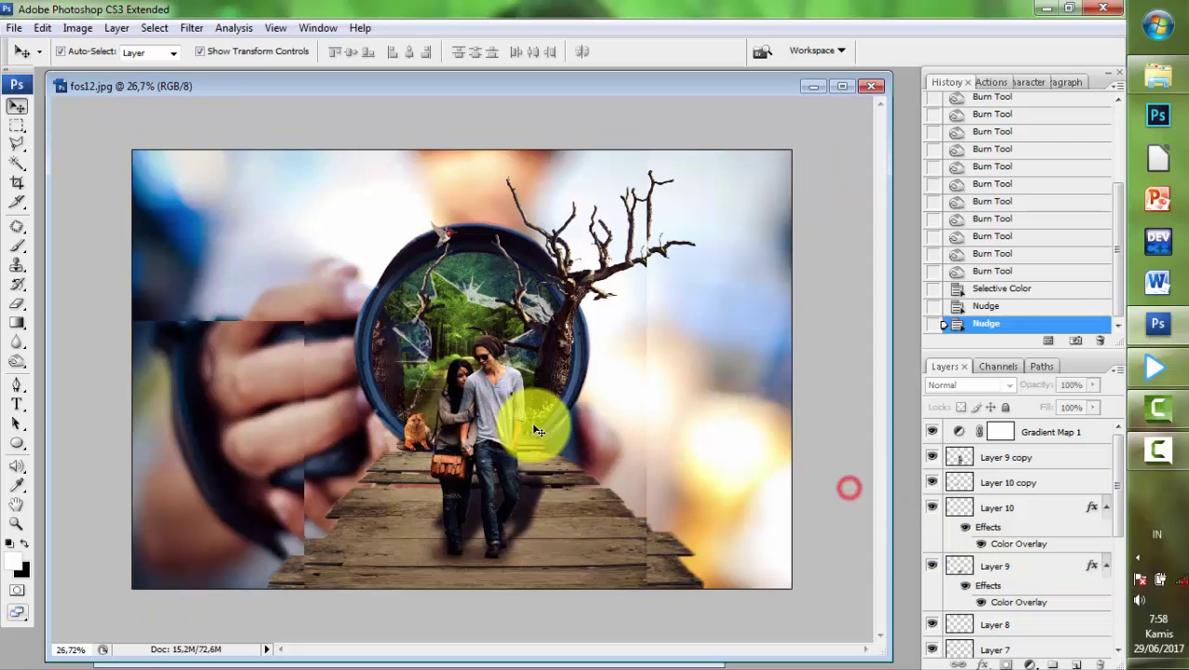
pyautogui.scroll(-3, 739, 476)
pyautogui.scroll(3, 735, 475)
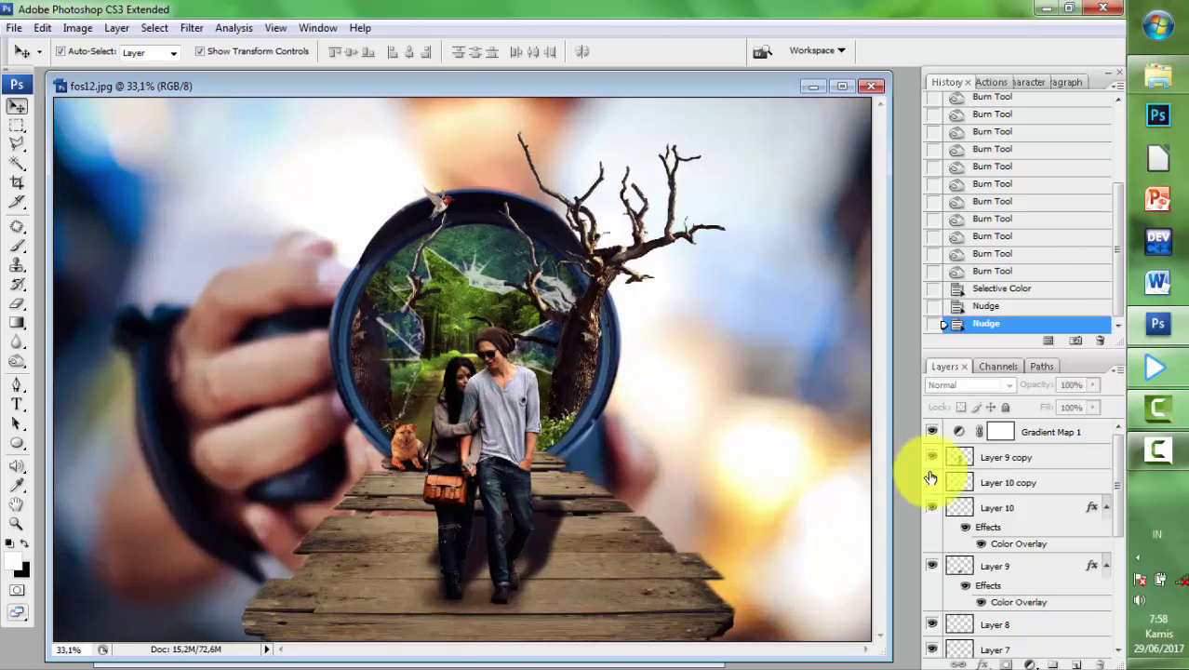
pyautogui.click(998, 564)
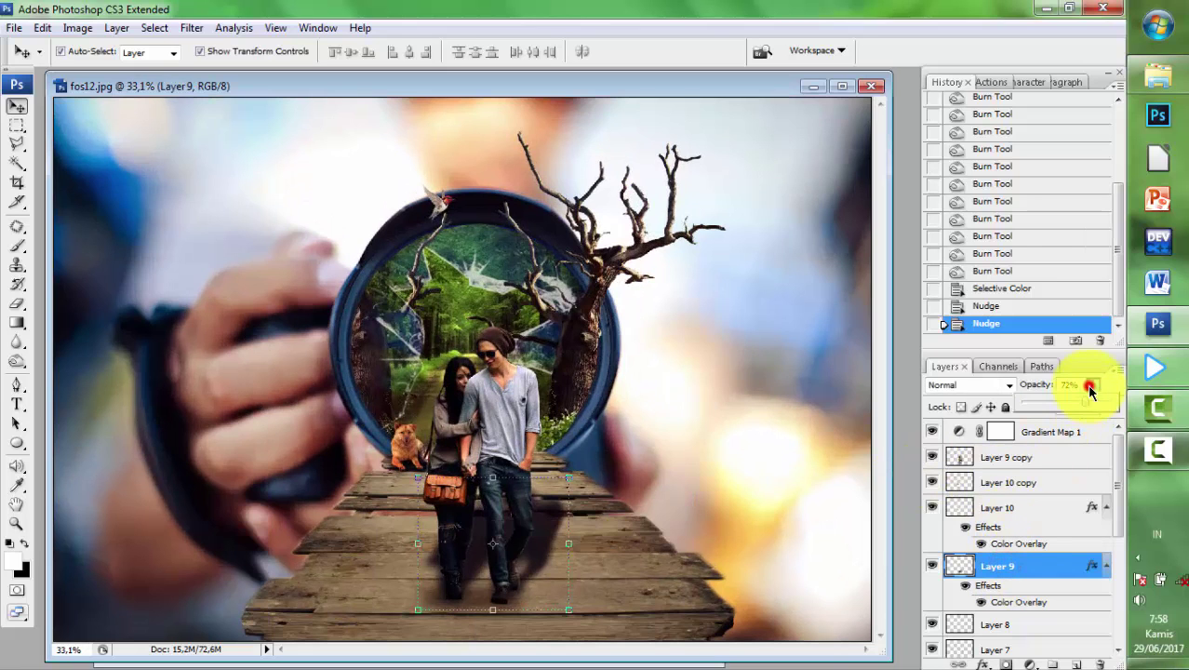
pyautogui.moveTo(1093, 384); pyautogui.dragTo(1070, 413)
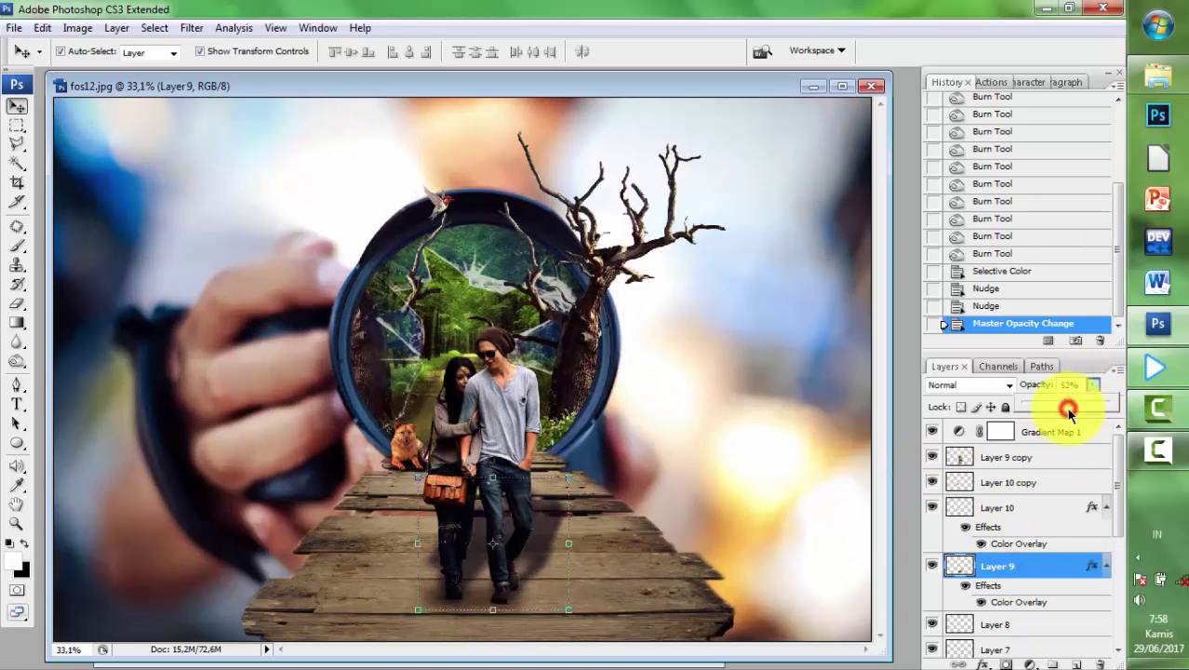
pyautogui.click(761, 480)
pyautogui.scroll(-3, 773, 493)
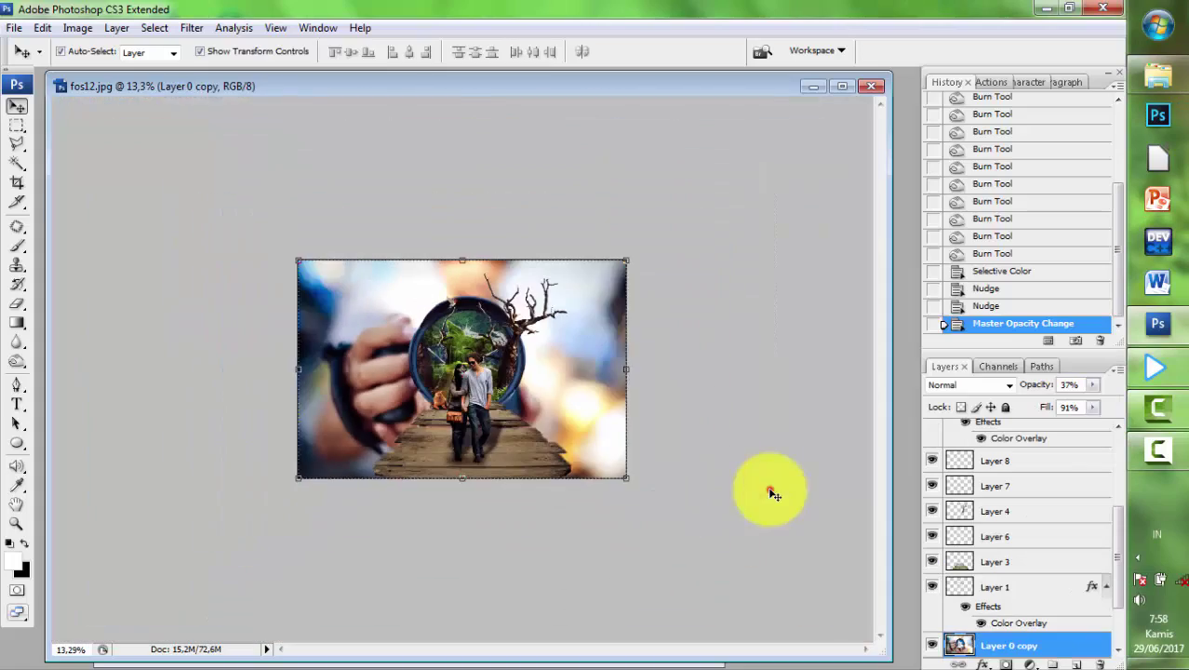
pyautogui.click(772, 493)
pyautogui.scroll(3, 800, 307)
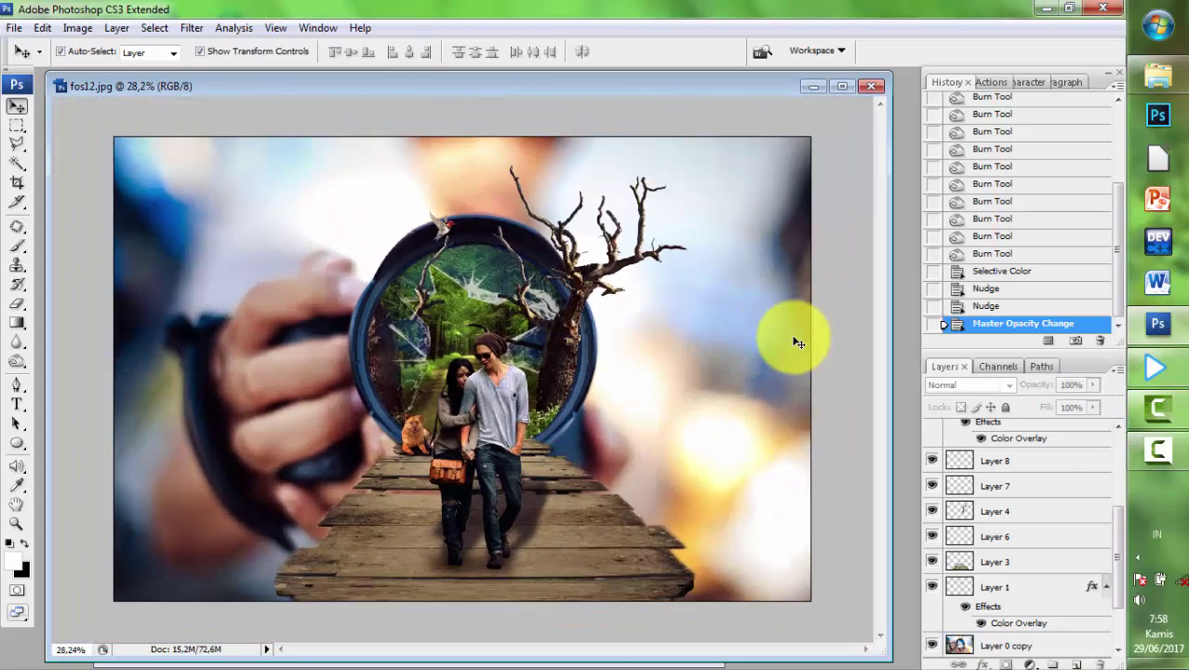